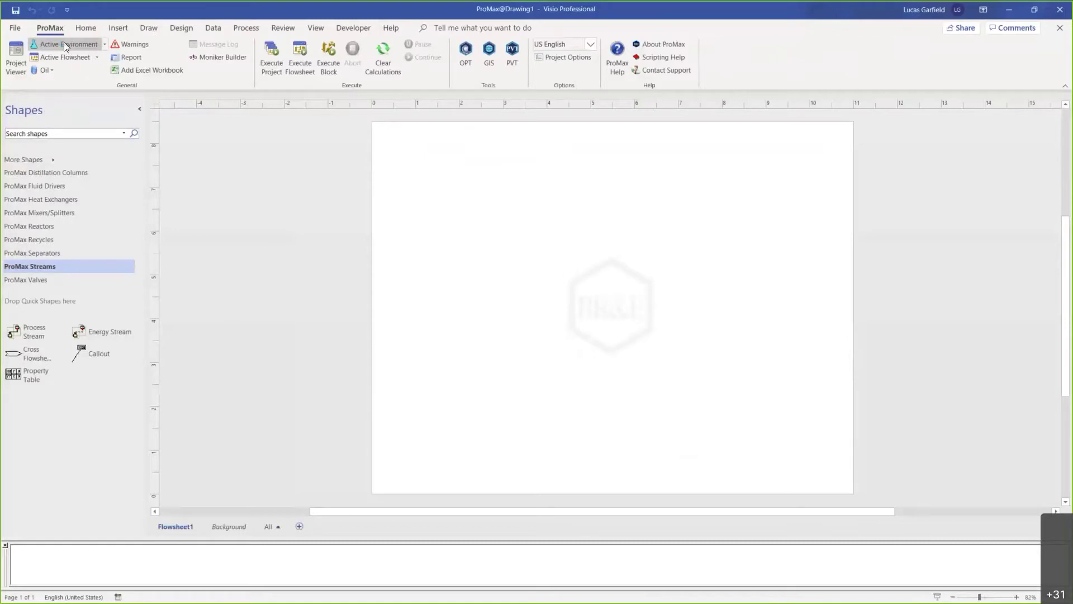
Select the predefined Electrolytic ELR - PR property package for the project's active environment.
left_click(63, 44)
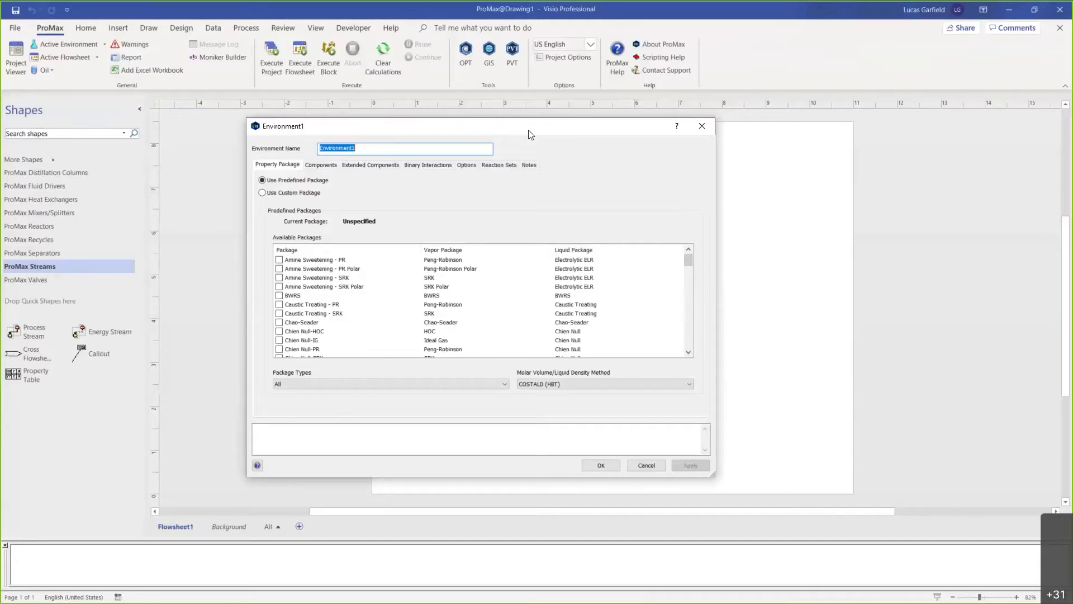
left_click(344, 287)
scroll(339, 299, "down", 3)
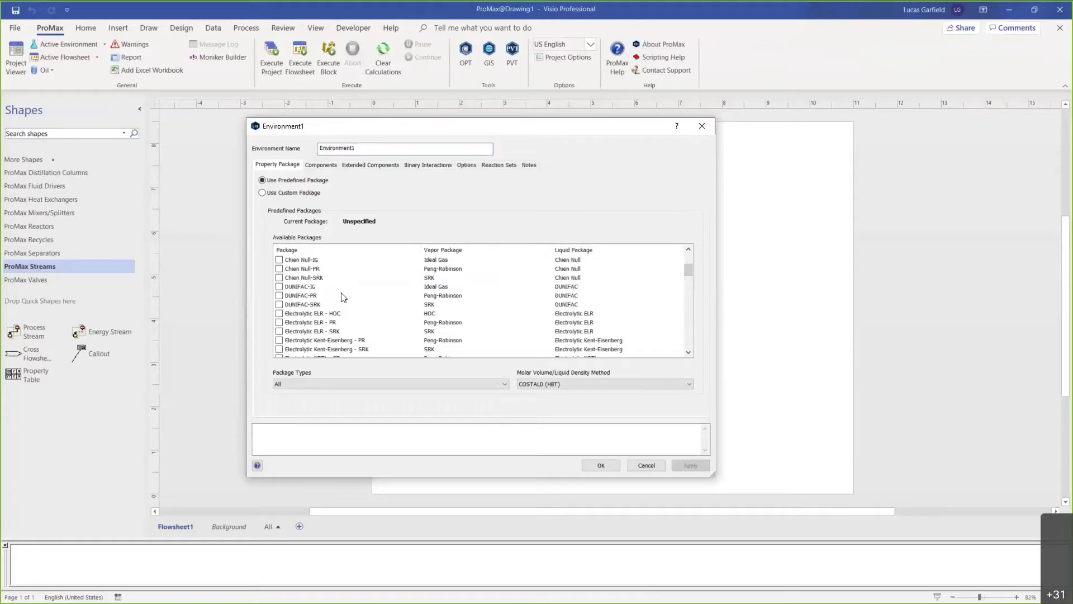
left_click(319, 324)
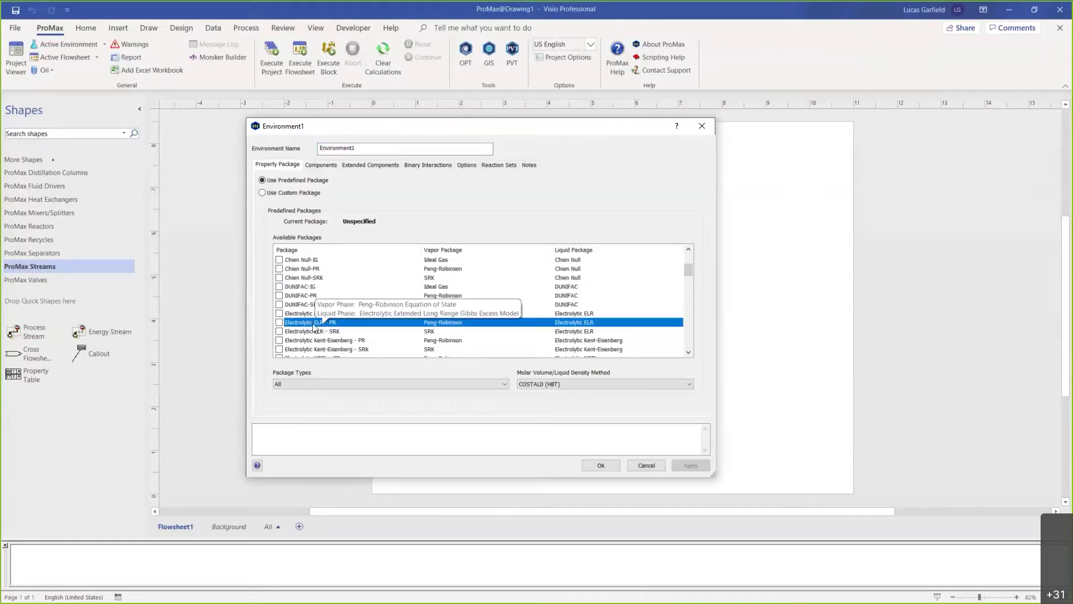
left_click(279, 323)
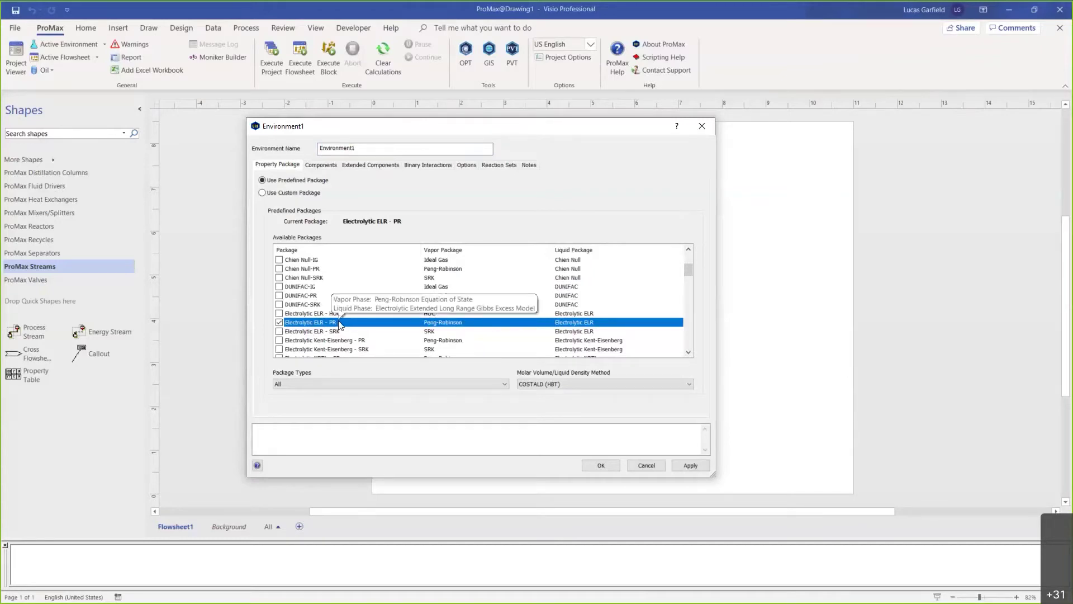
Consult the built-in help on which property packages suit which processes, including sour water stripping.
right_click(339, 324)
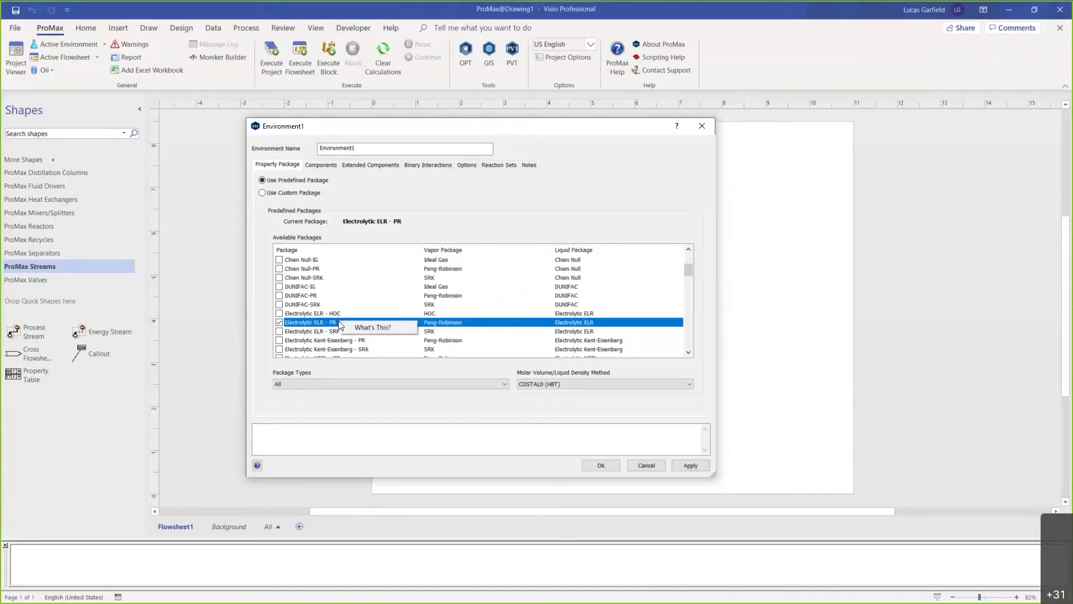
left_click(383, 332)
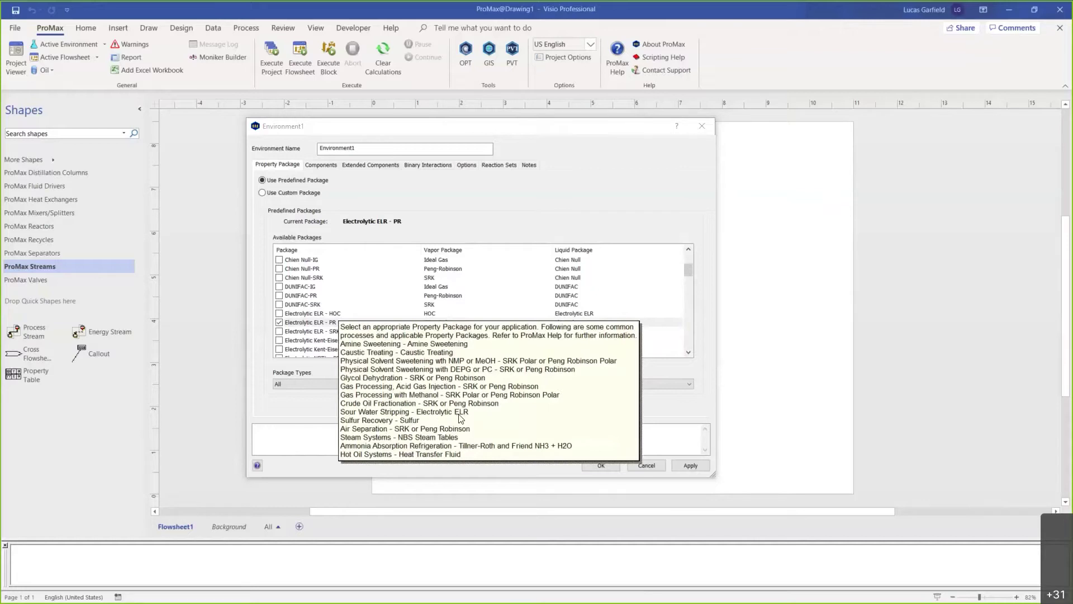
left_click(430, 418)
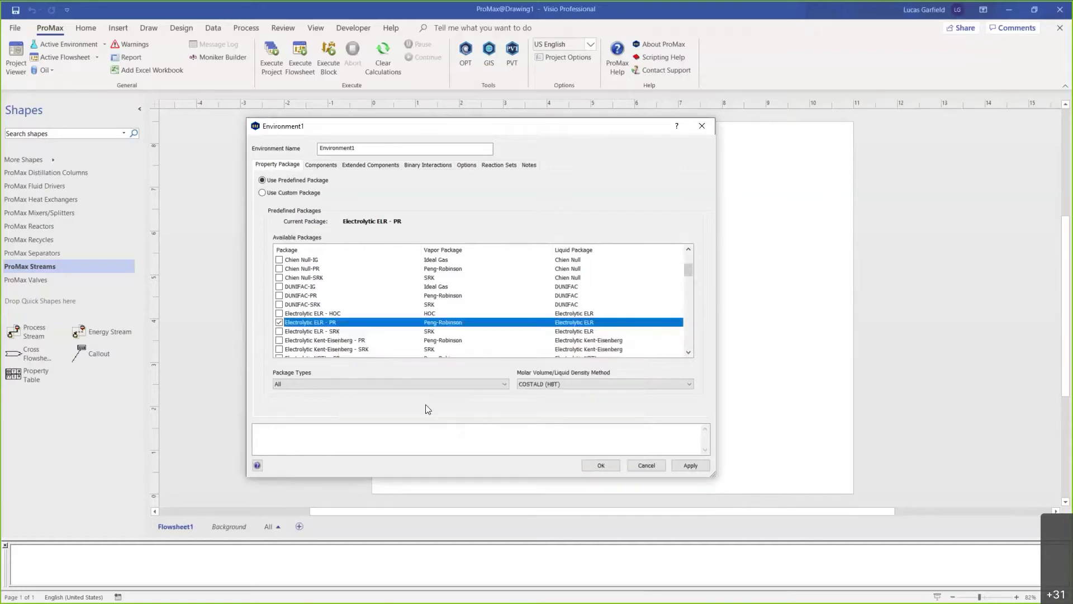
Install Water, NH3 and H2S as the environment's components and accept the environment settings.
left_click(326, 165)
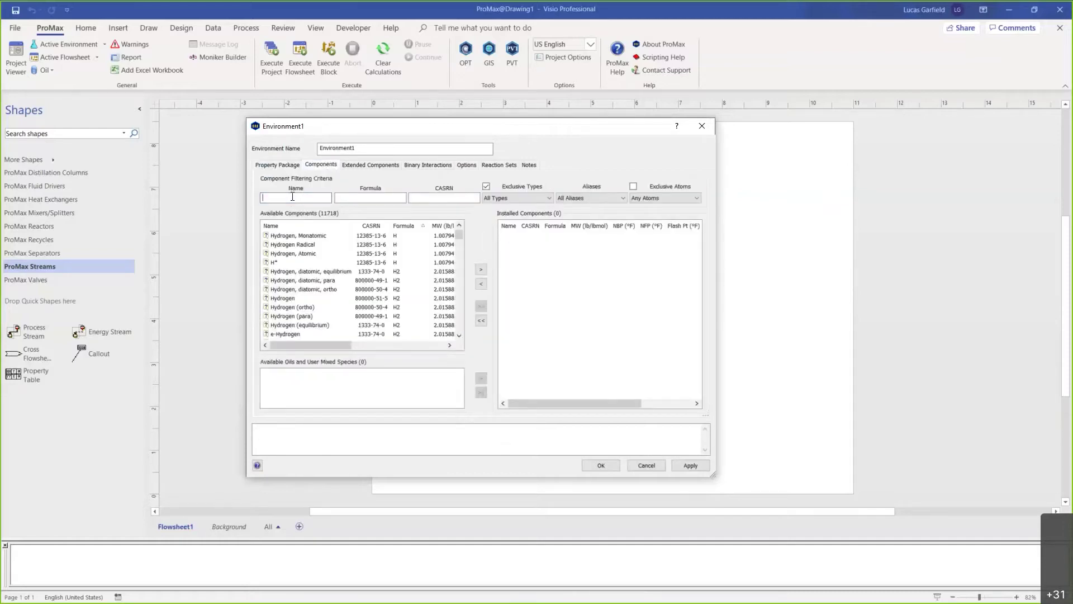
type("Water")
key("Return")
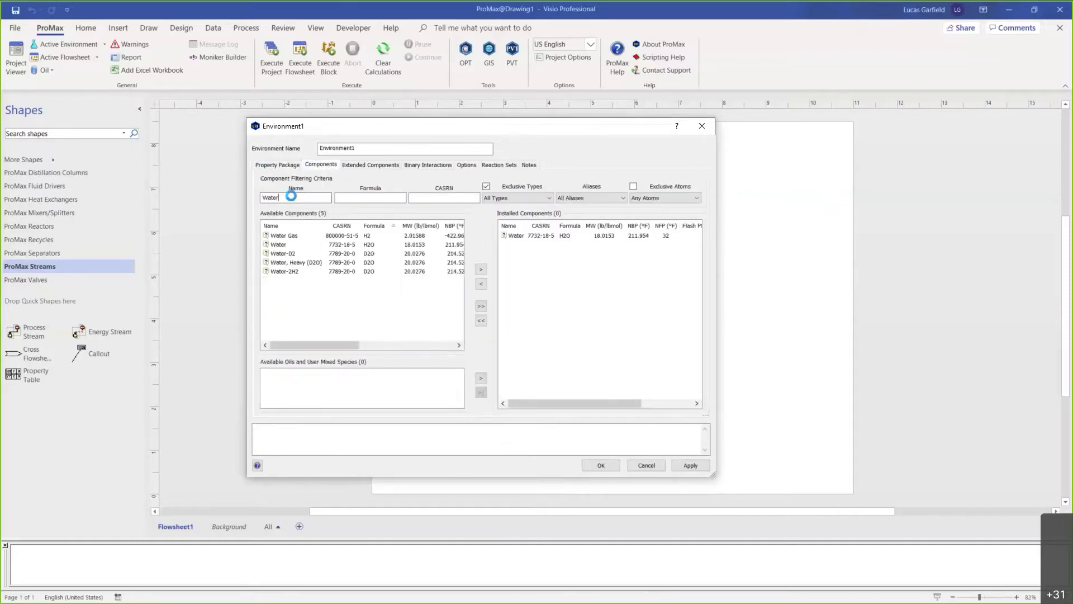
type("Nh3")
key("Return")
type("H2S")
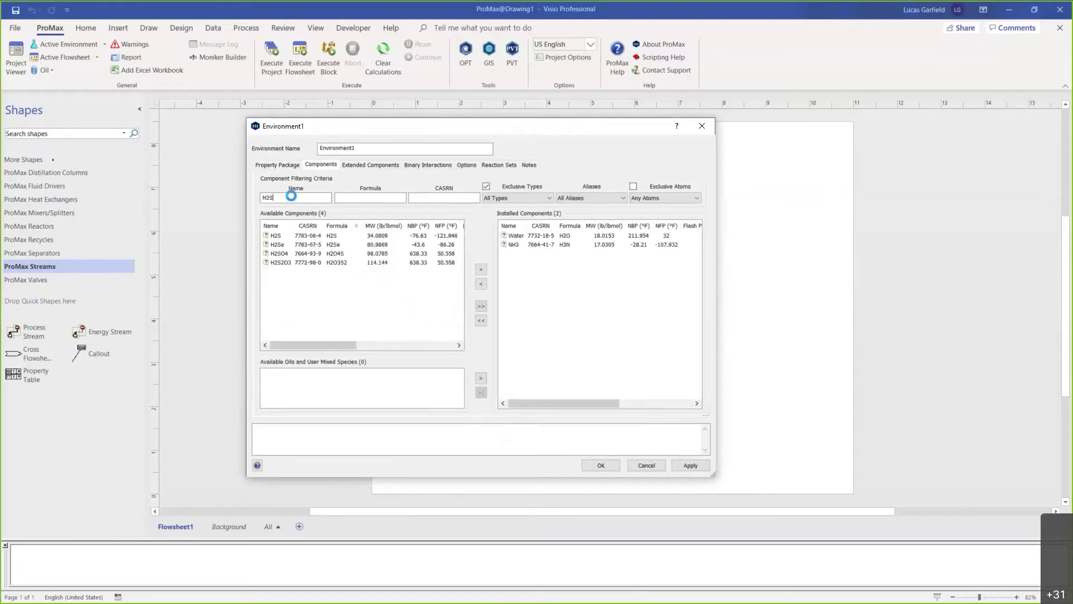
key("Return")
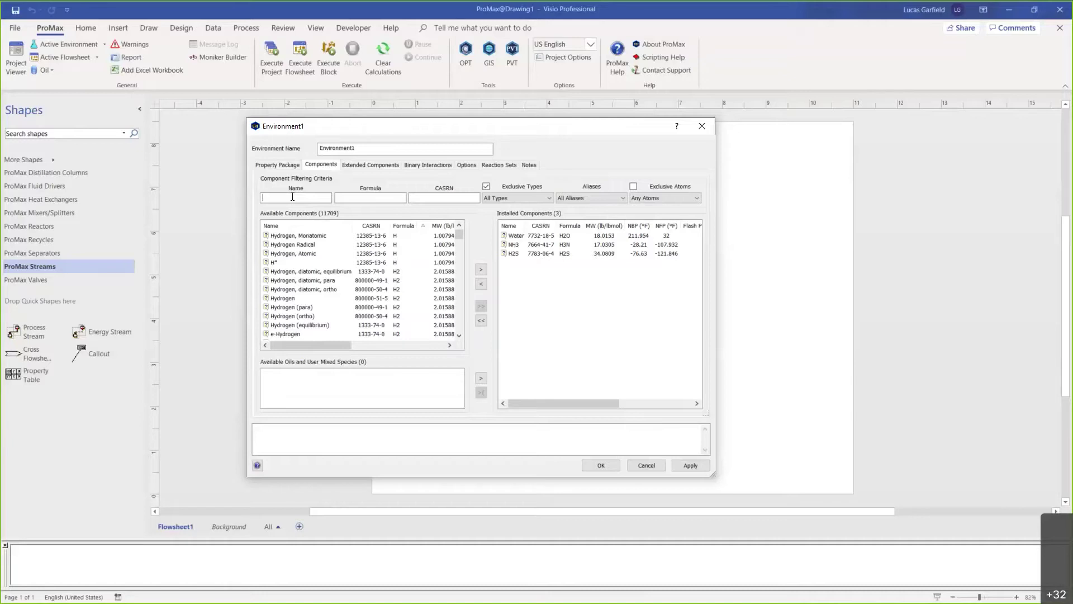
left_click(612, 463)
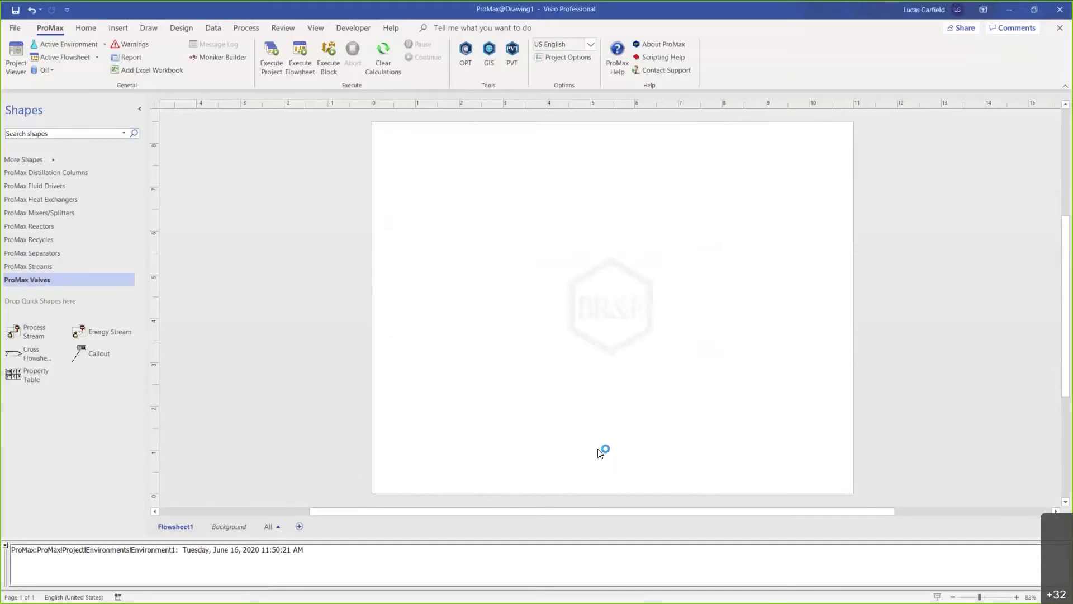
Place a process stream in the upper-left part of the flowsheet and name it Feed.
left_click_drag(34, 333, 480, 221)
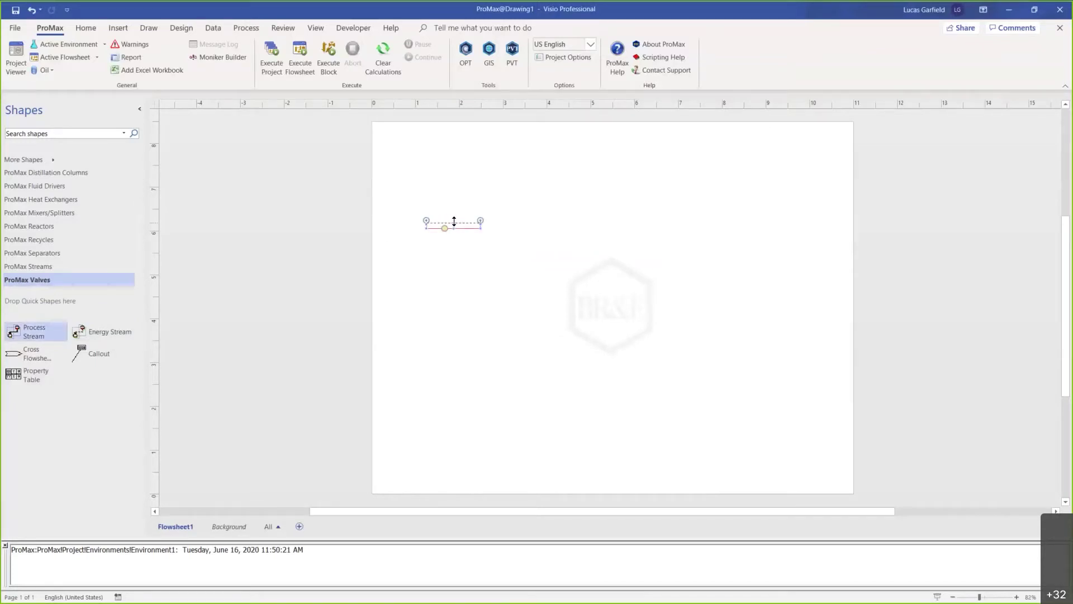
type("Feed")
left_click(569, 357)
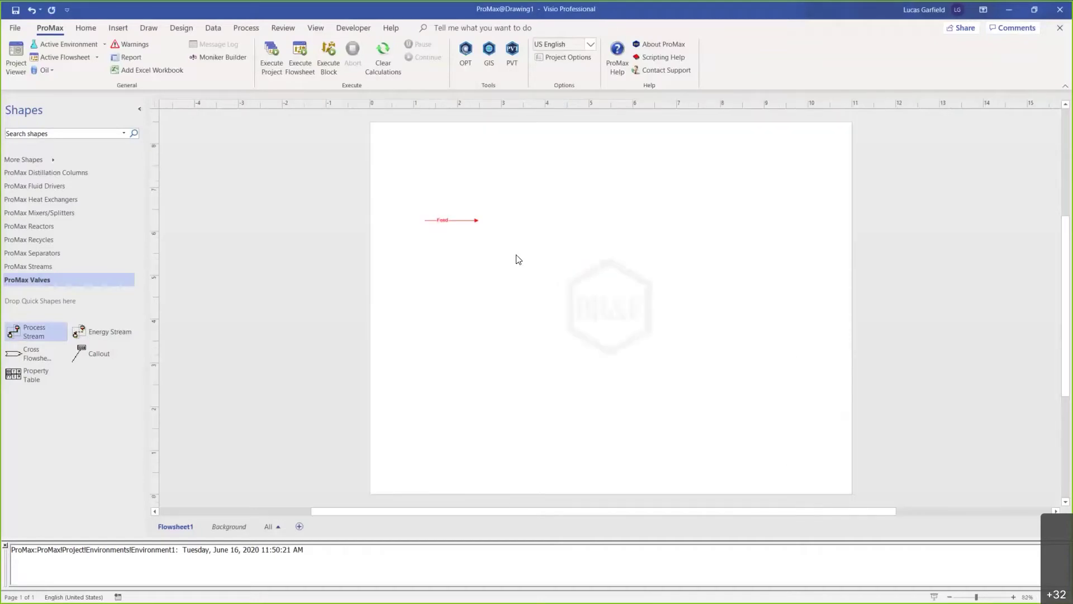
Open the Feed stream's data and switch the project's unit set to kJ - bar.
scroll(497, 237, "up", 4)
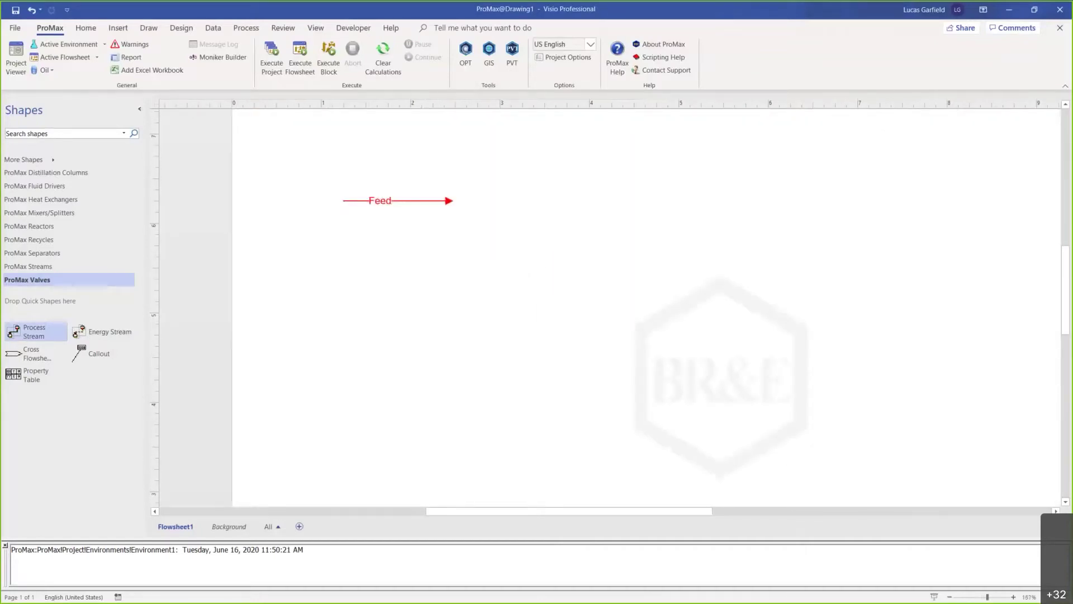
left_click(413, 200)
left_click(736, 149)
left_click(718, 185)
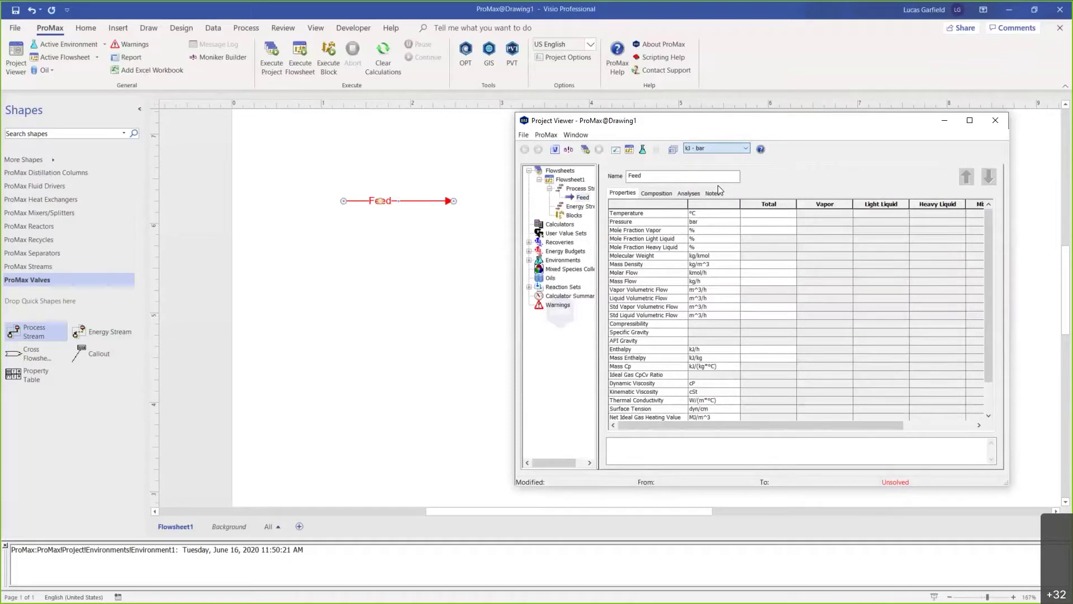
Specify the Feed stream at 40 °C, 0 barg and a standard liquid volumetric flow of 100 m^3/h.
left_click(764, 215)
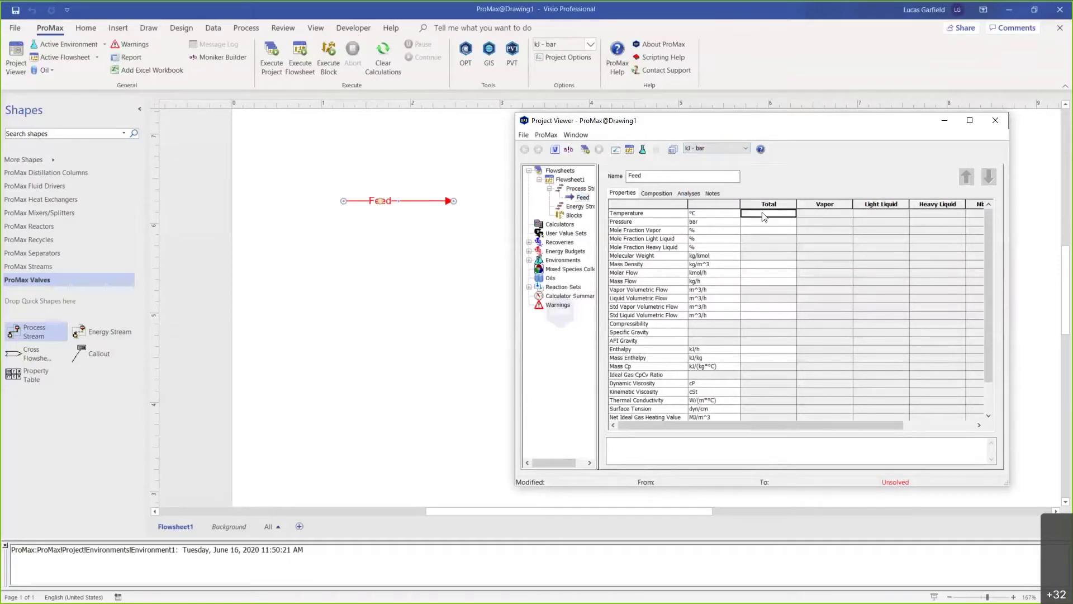
type("40")
key("Return")
type("0barg")
key("Return")
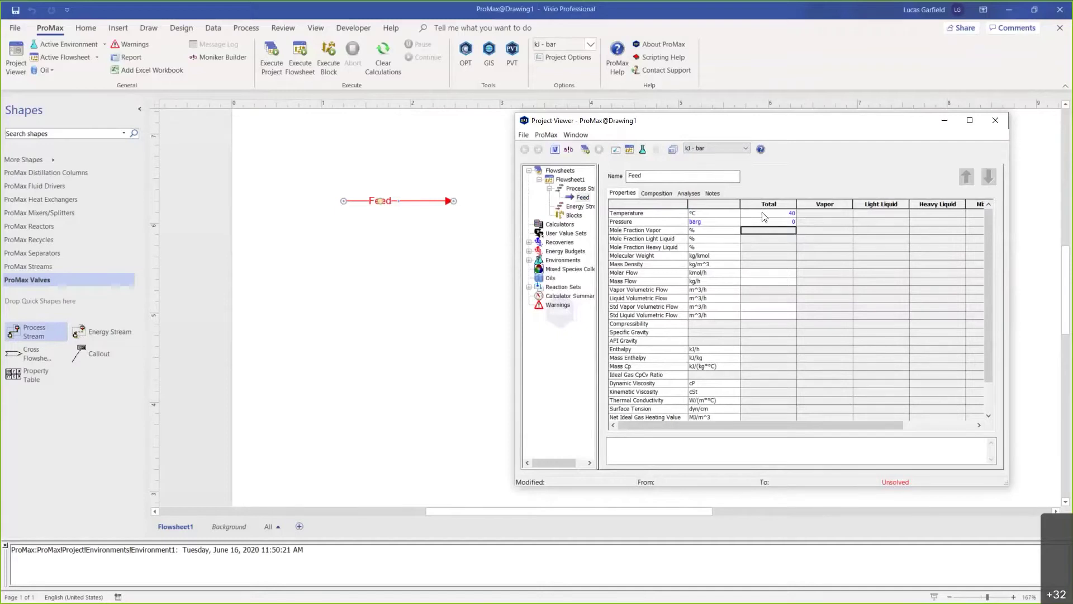
left_click(766, 315)
type("100")
key("Return")
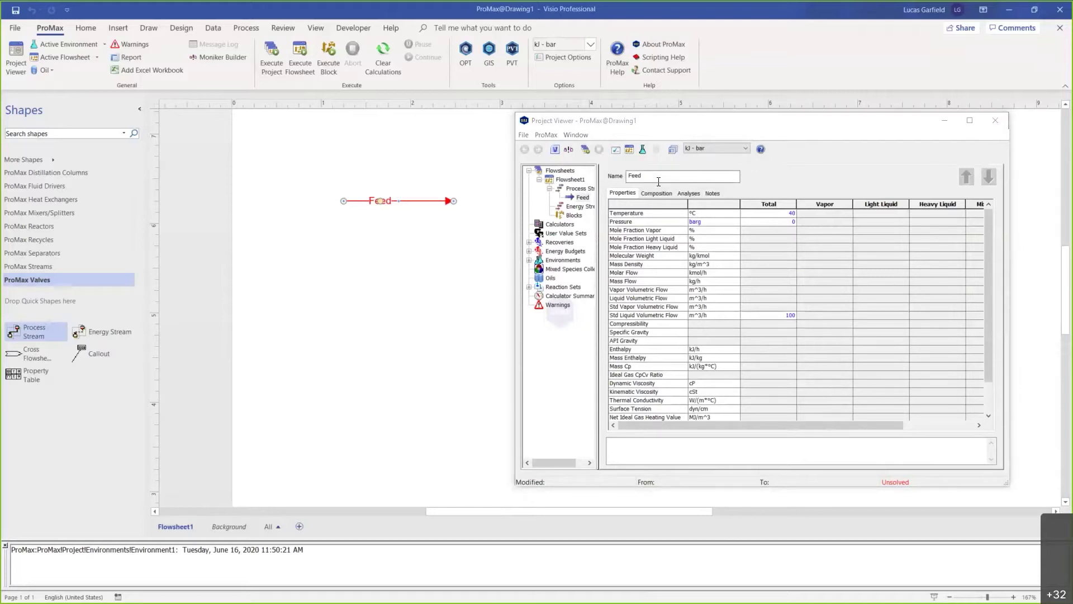
Specify the Feed composition as mass fractions of 96.6% Water, 1.5% NH3 and 1.9% H2S.
left_click(661, 194)
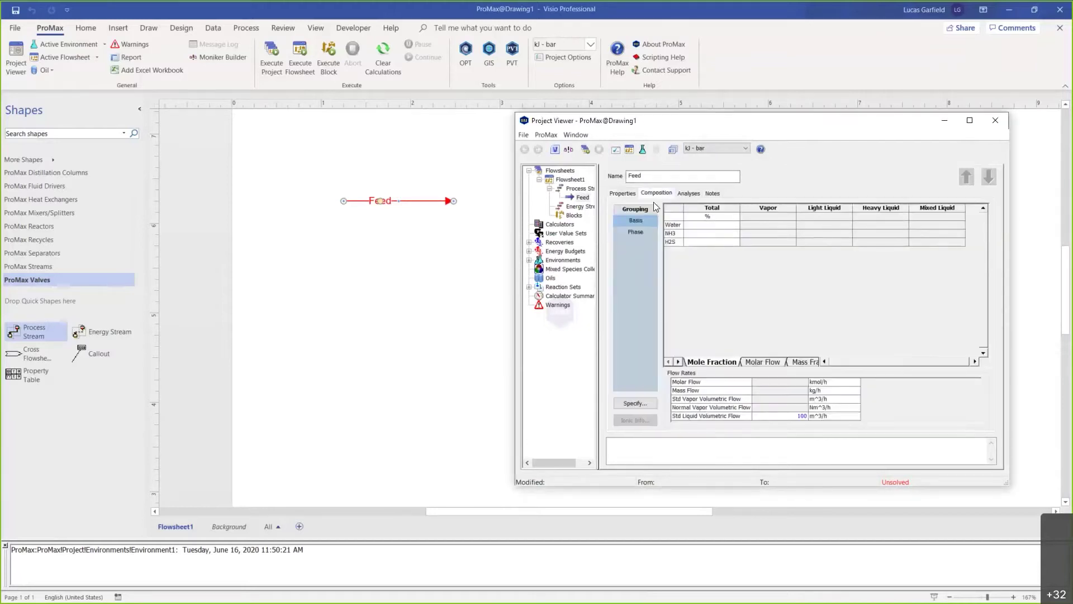
left_click(727, 235)
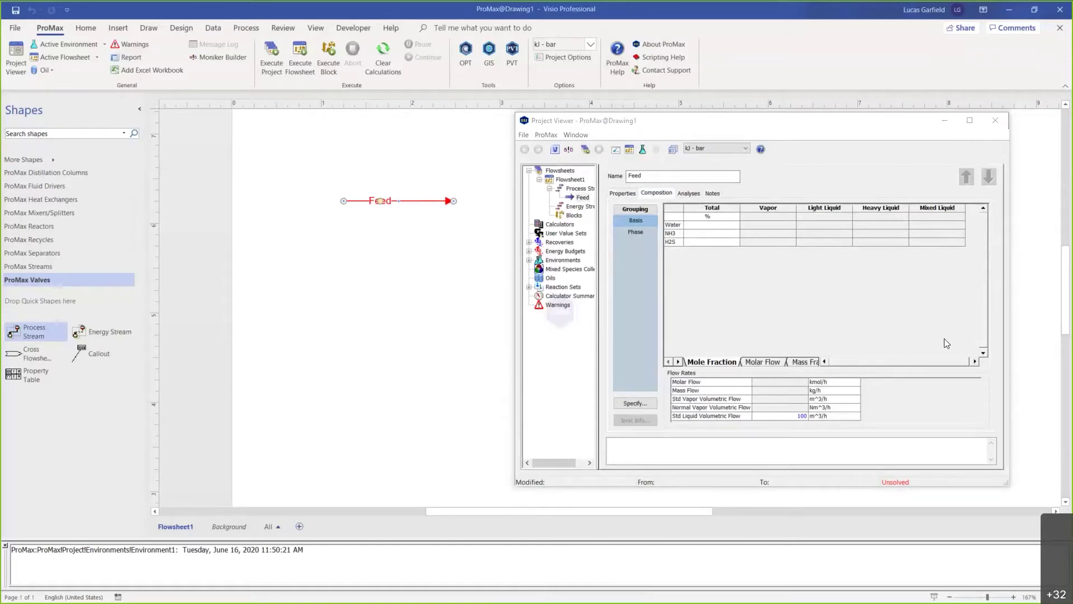
left_click(648, 211)
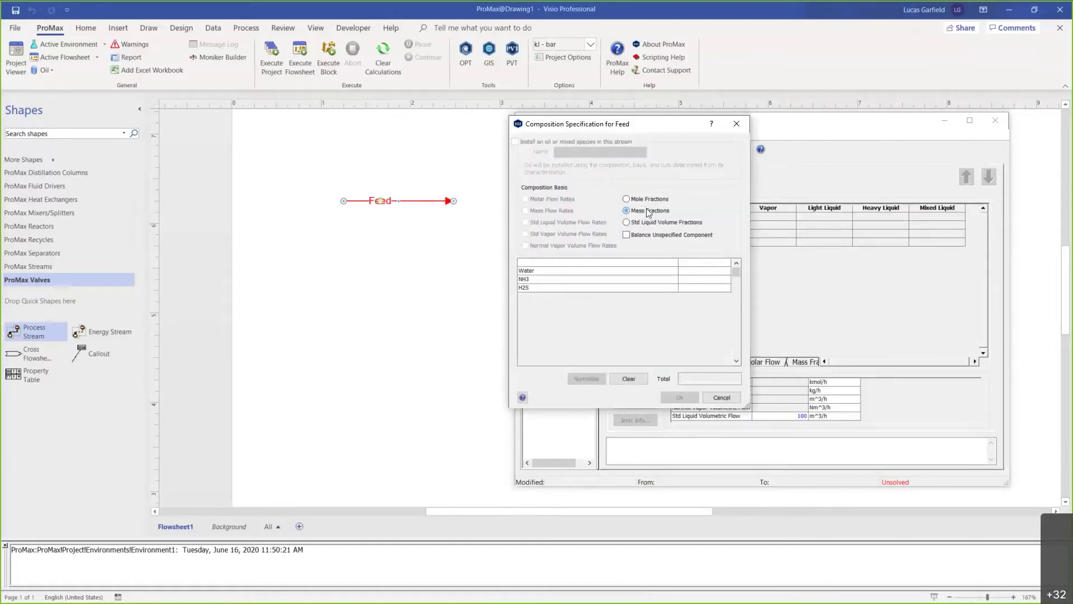
left_click(692, 271)
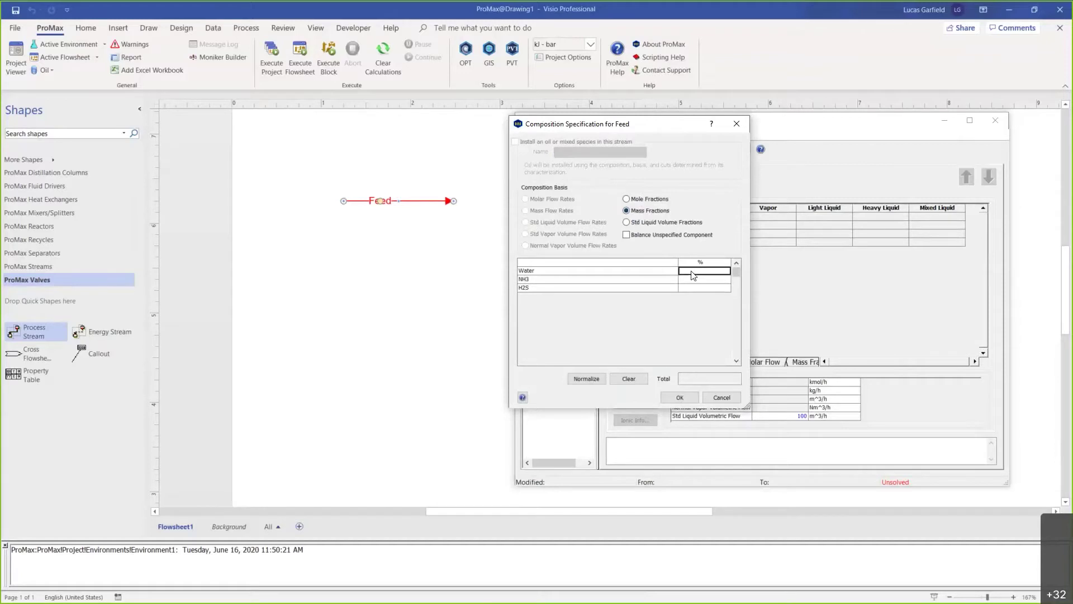
type("96.6")
key("Return")
type("1.5")
key("Return")
type("1.9")
left_click(679, 397)
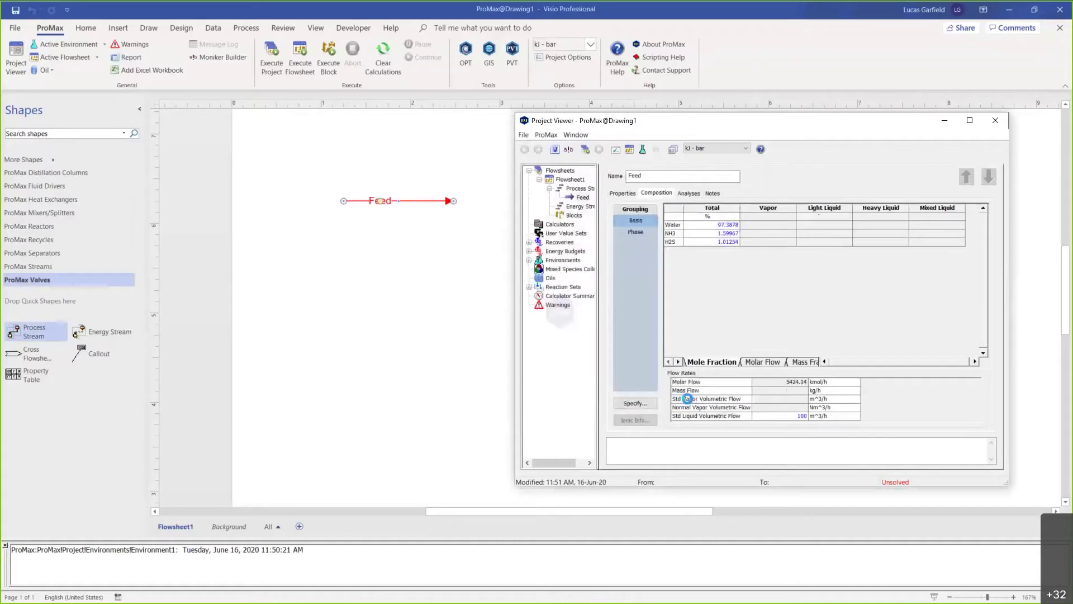
Review the Feed stream's calculated properties and composition, and close the project viewer.
left_click(622, 193)
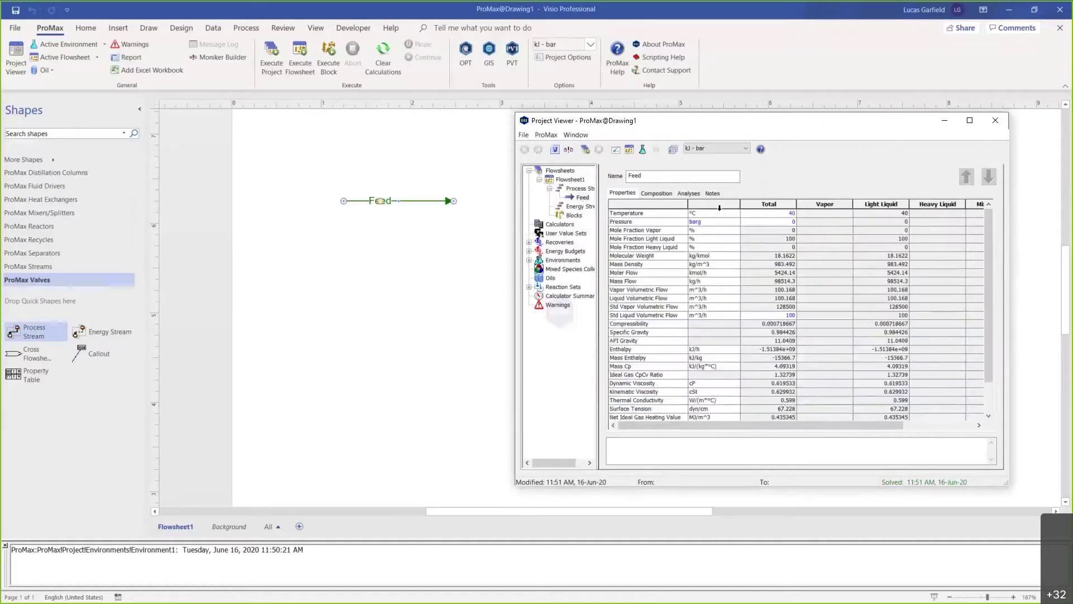
left_click(776, 316)
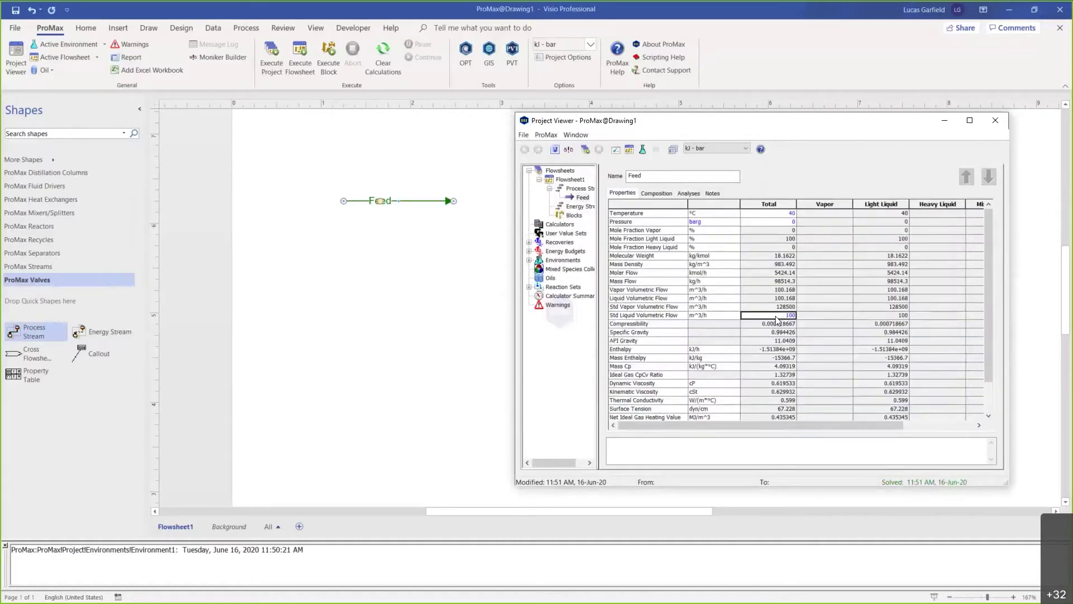
left_click(657, 193)
left_click(995, 119)
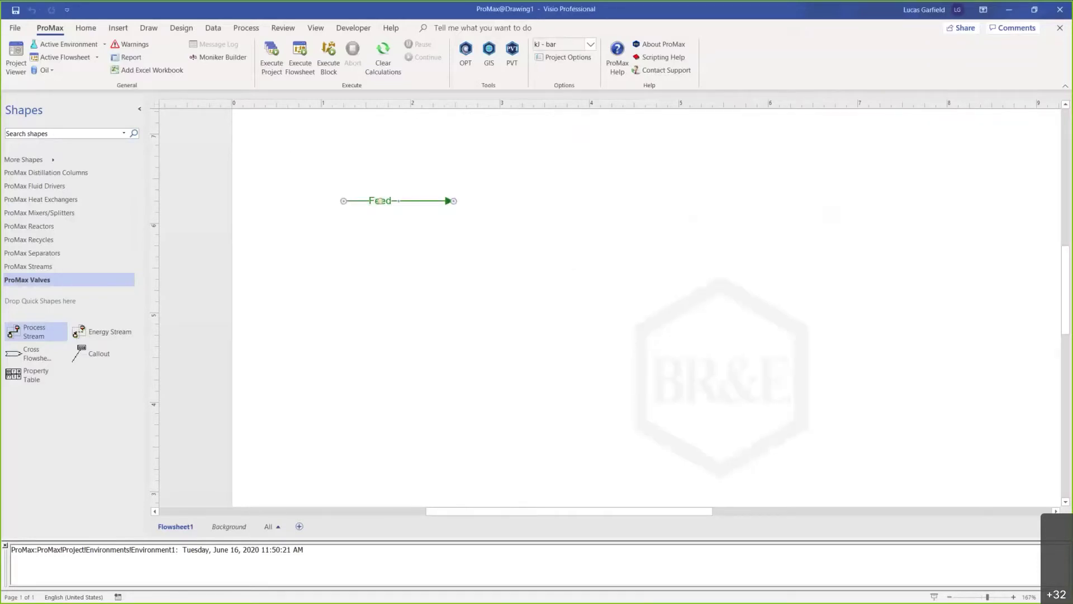
Place a Single Sided Exchanger 2 at the outlet end of the Feed stream.
middle_click(441, 307)
left_click(506, 297)
middle_click(441, 320)
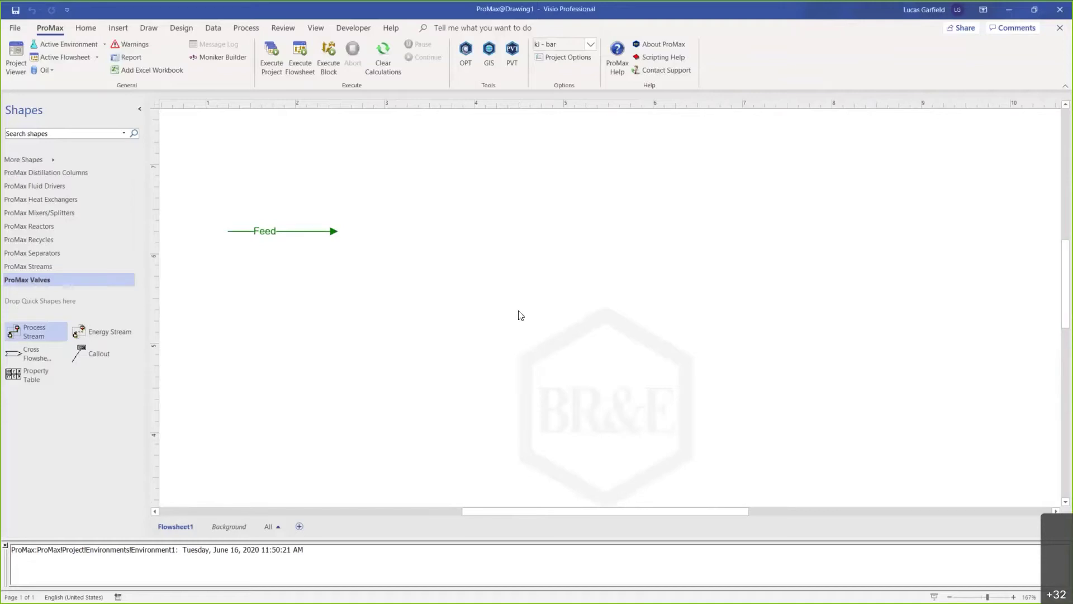
left_click(76, 200)
left_click_drag(95, 335, 341, 250)
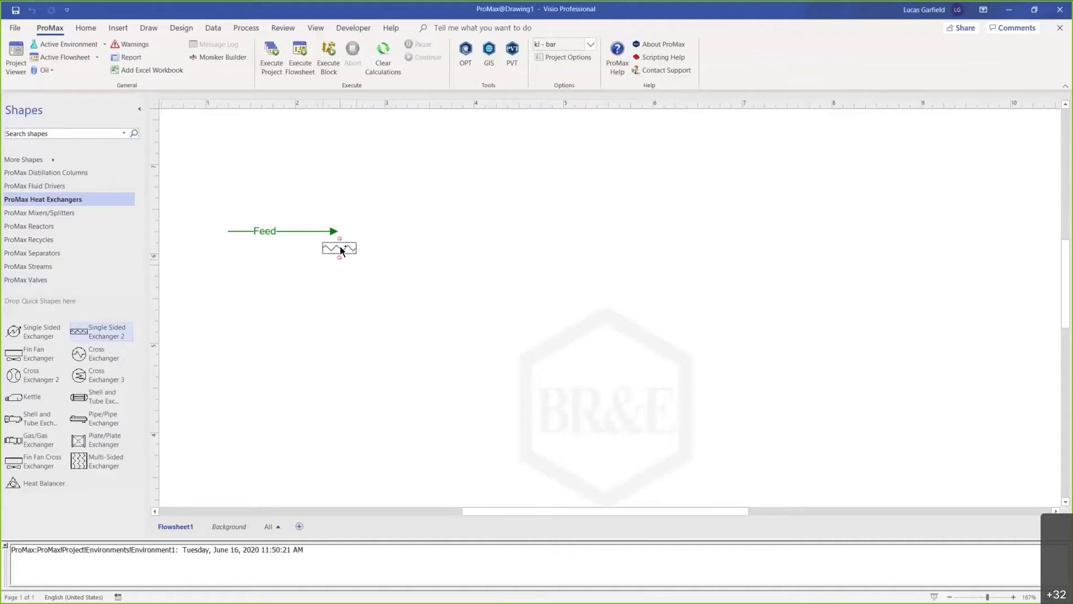
Attach an outlet process stream and a straight vertical energy stream from below to the exchanger.
left_click(61, 267)
left_click_drag(22, 331, 397, 231)
left_click_drag(104, 330, 354, 238)
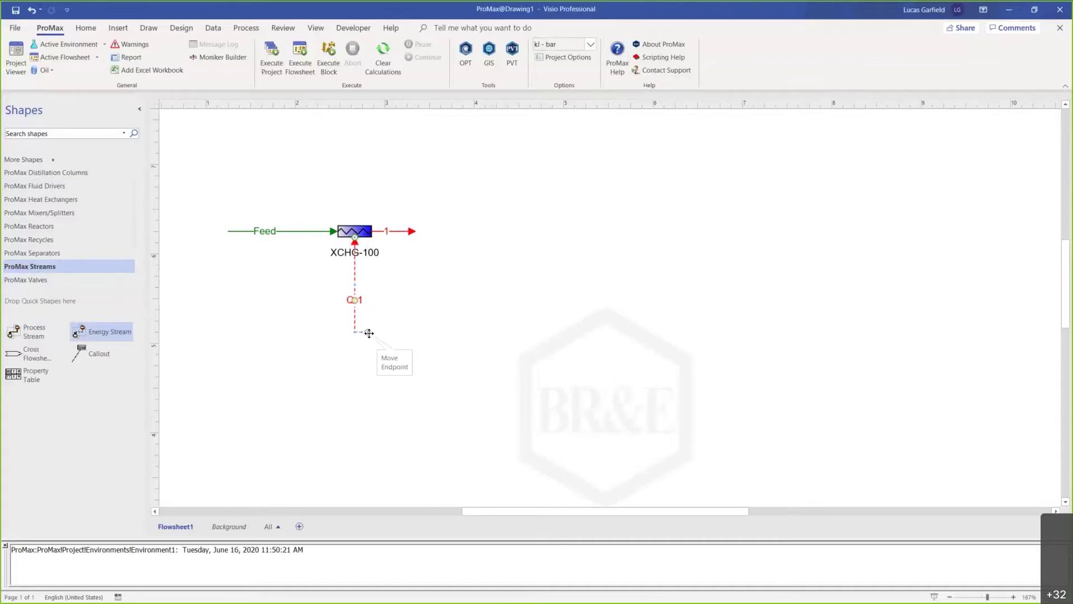
scroll(369, 333, "up", 2)
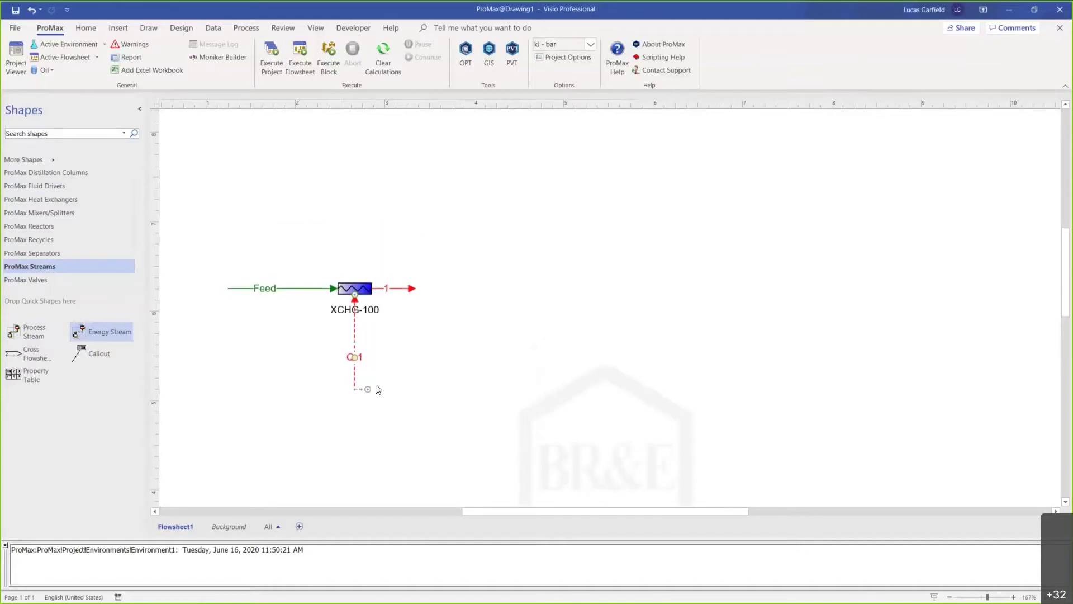
left_click_drag(368, 391, 354, 366)
left_click(318, 356)
Set the exchanger's pressure drop to 0 bar in its process data and close the project viewer.
double_click(345, 291)
left_click(662, 193)
left_click(788, 219)
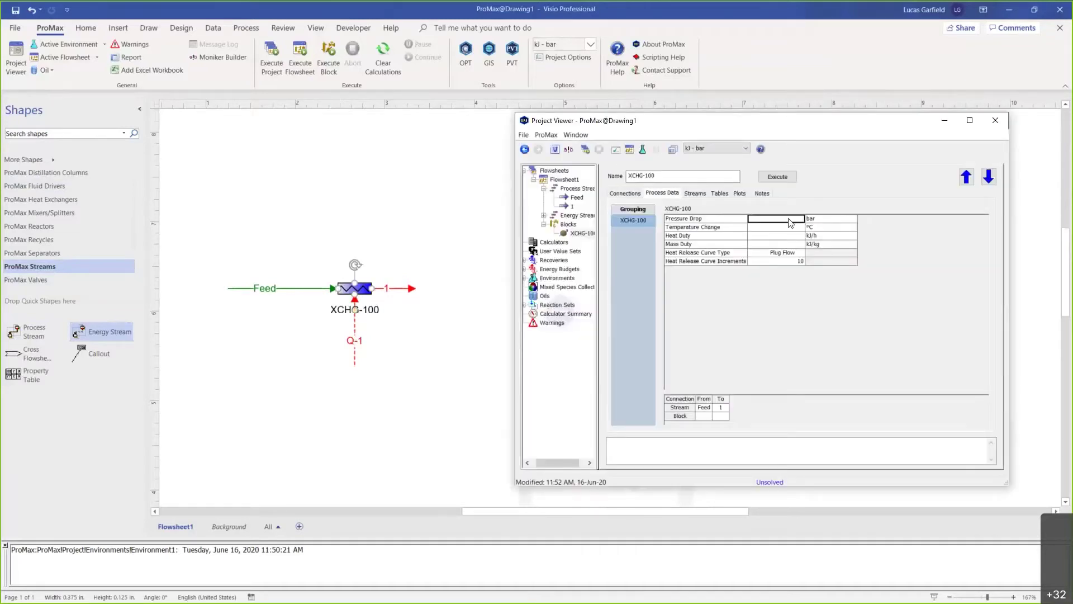
type("0")
key("Return")
left_click(995, 121)
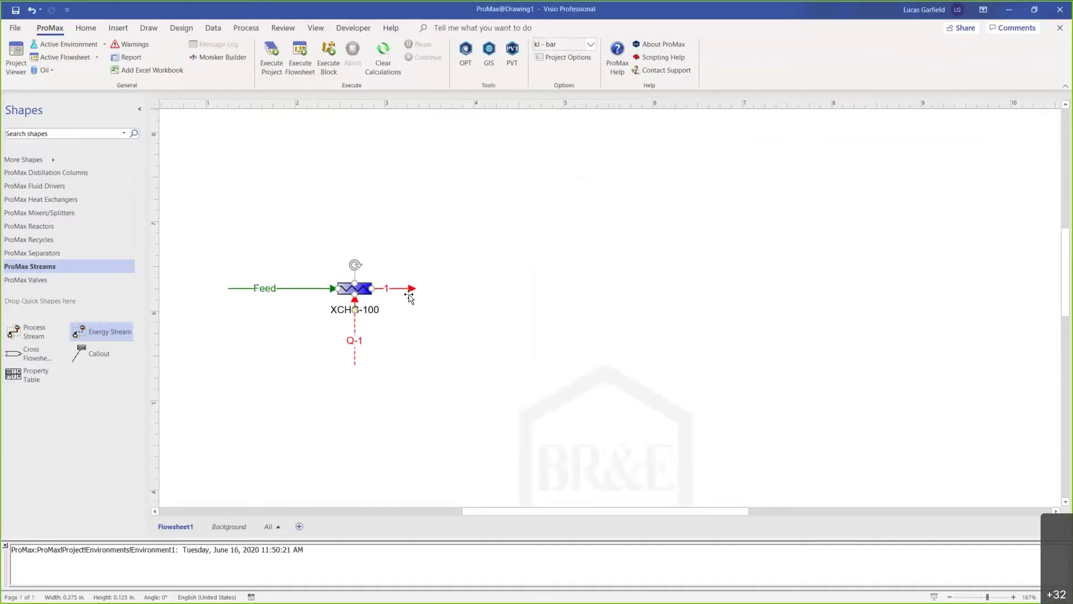
Specify the temperature of the exchanger's outlet stream, trying 100 °C and settling on 99 °C.
double_click(385, 289)
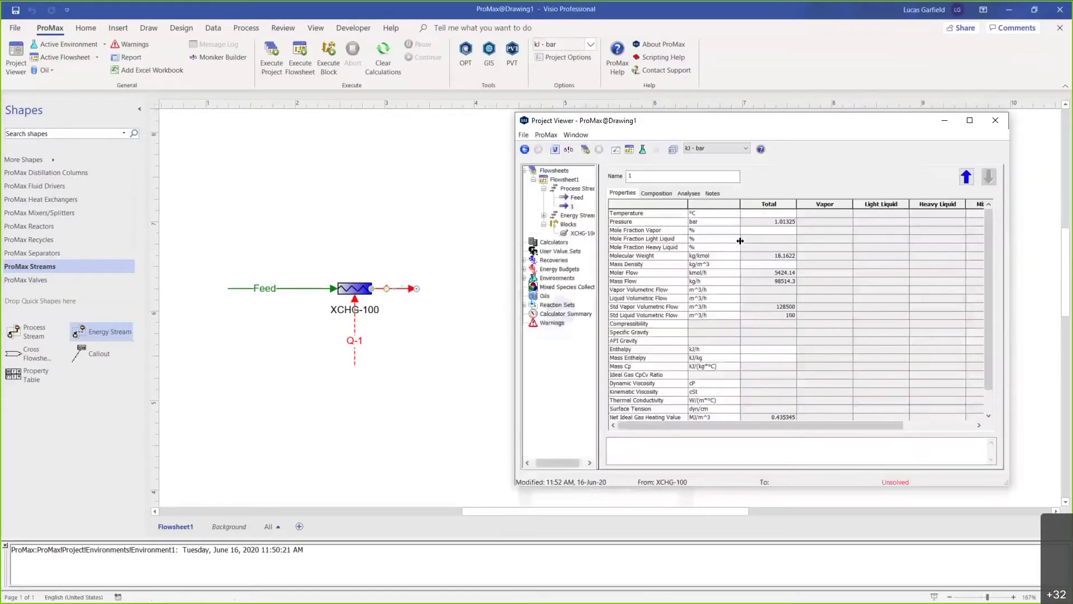
left_click(765, 214)
type("100")
key("Return")
left_click(762, 214)
type("99")
key("Return")
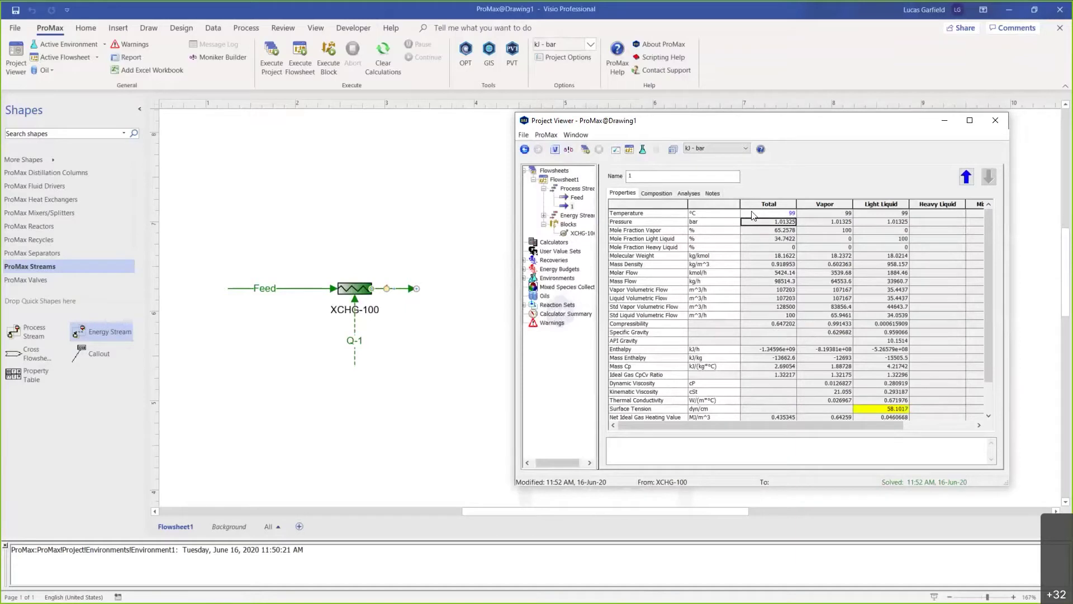
Detach the Feed stream from the exchanger, shorten it, and place a Centrifugal Pump at its outlet end.
left_click(996, 121)
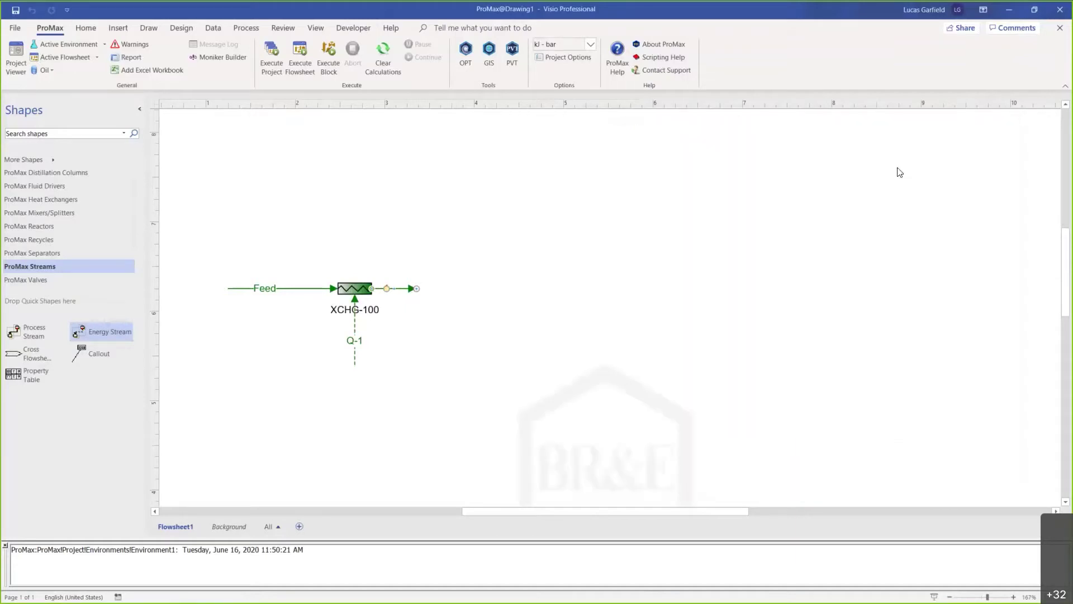
scroll(683, 263, "left", 3)
left_click_drag(462, 295, 369, 295)
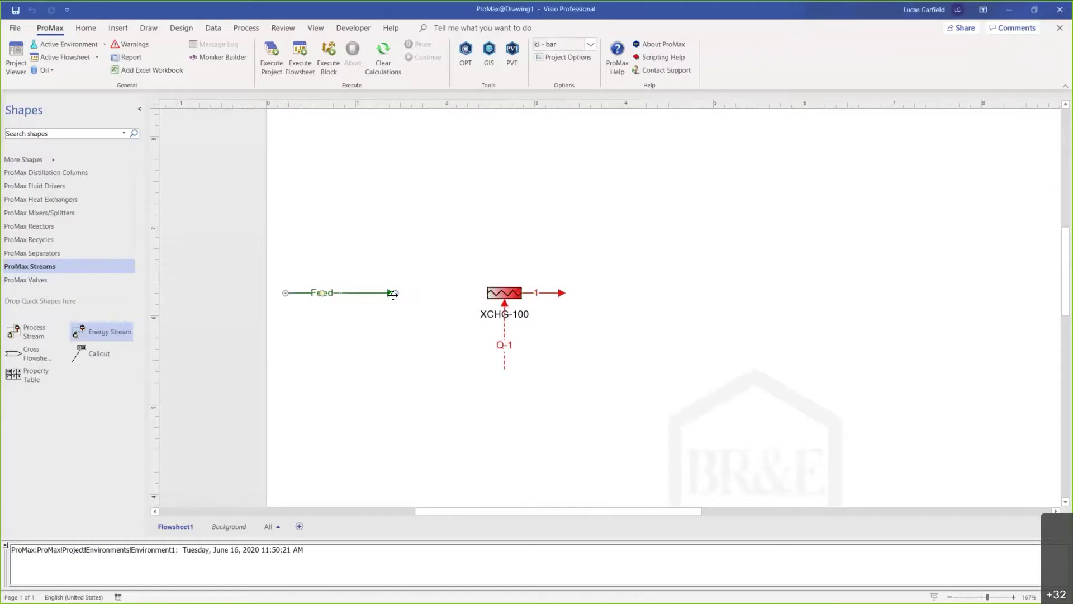
left_click(440, 283)
left_click_drag(446, 262, 370, 230)
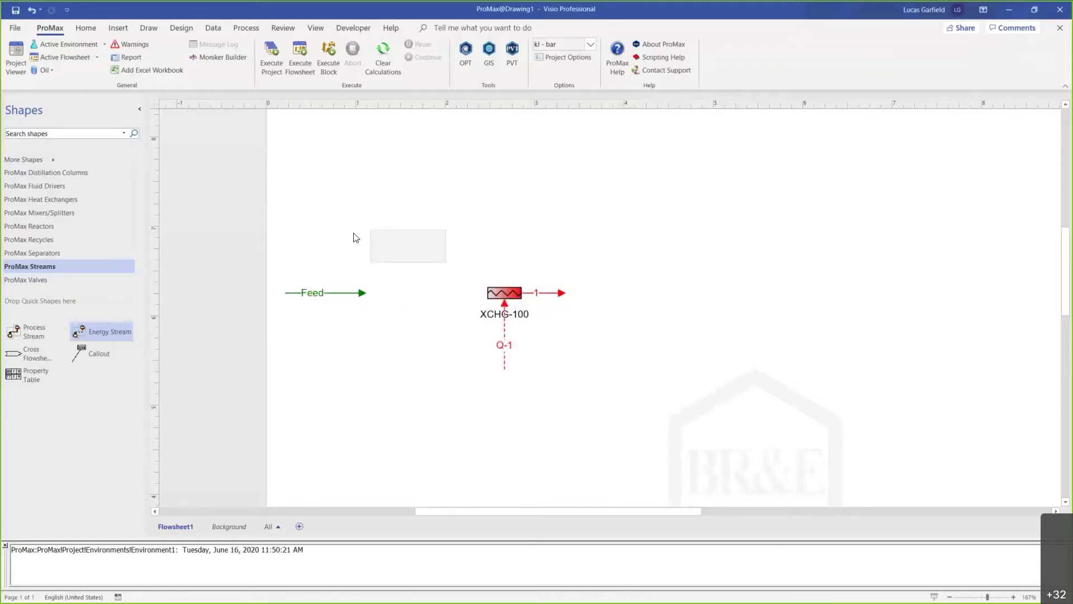
left_click(69, 185)
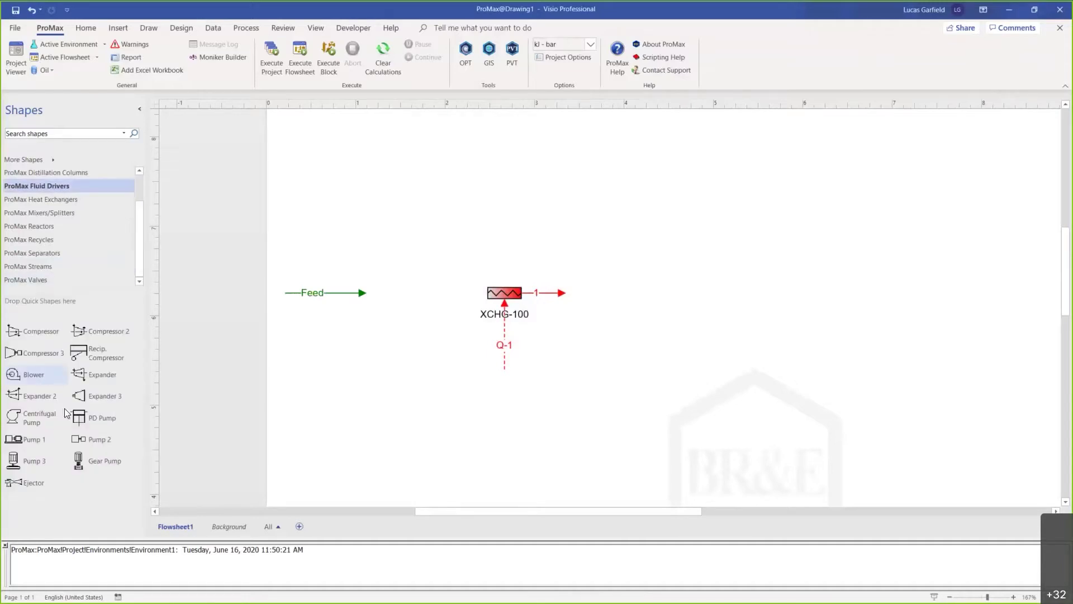
left_click_drag(30, 417, 376, 294)
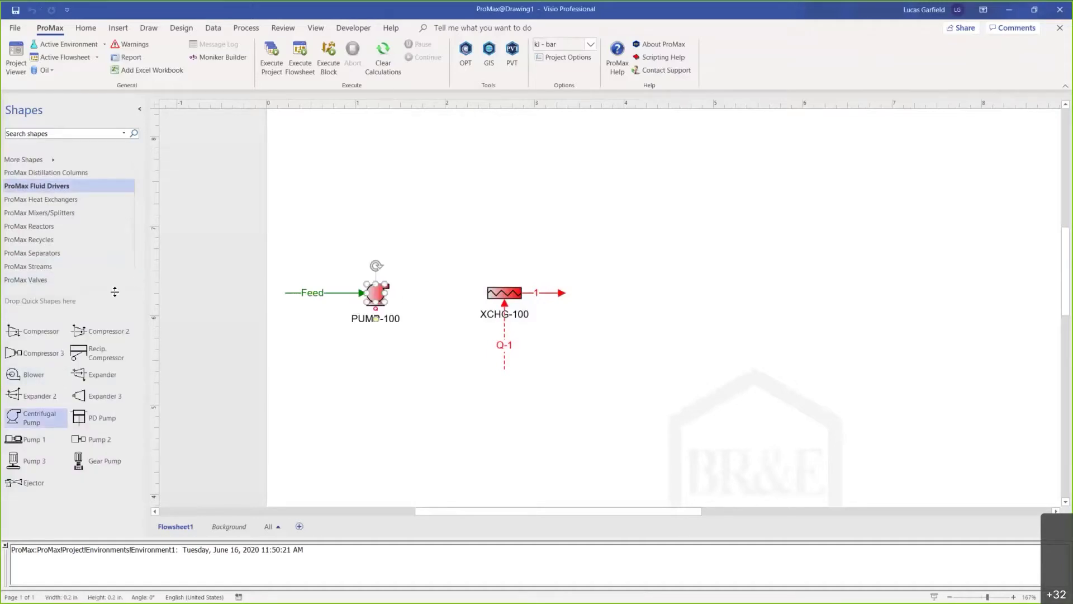
Connect the pump outlet to the exchanger inlet with a process stream and attach a vertical energy stream to the pump from below.
left_click(45, 267)
left_click_drag(23, 327, 412, 286)
left_click_drag(433, 286, 485, 292)
left_click_drag(78, 331, 367, 341)
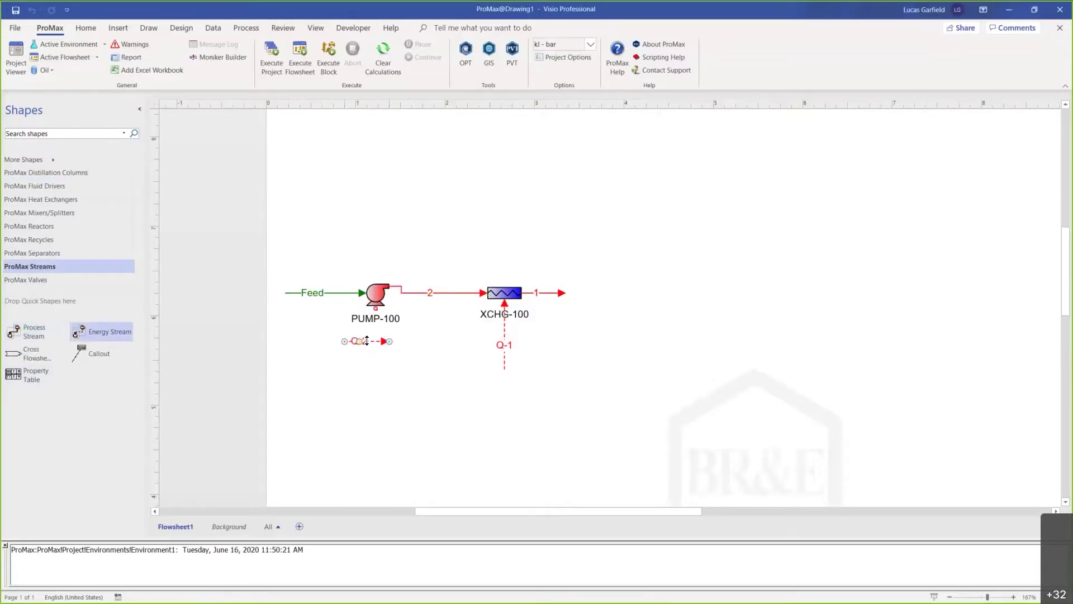
key("ctrl+l")
left_click_drag(366, 339, 377, 325)
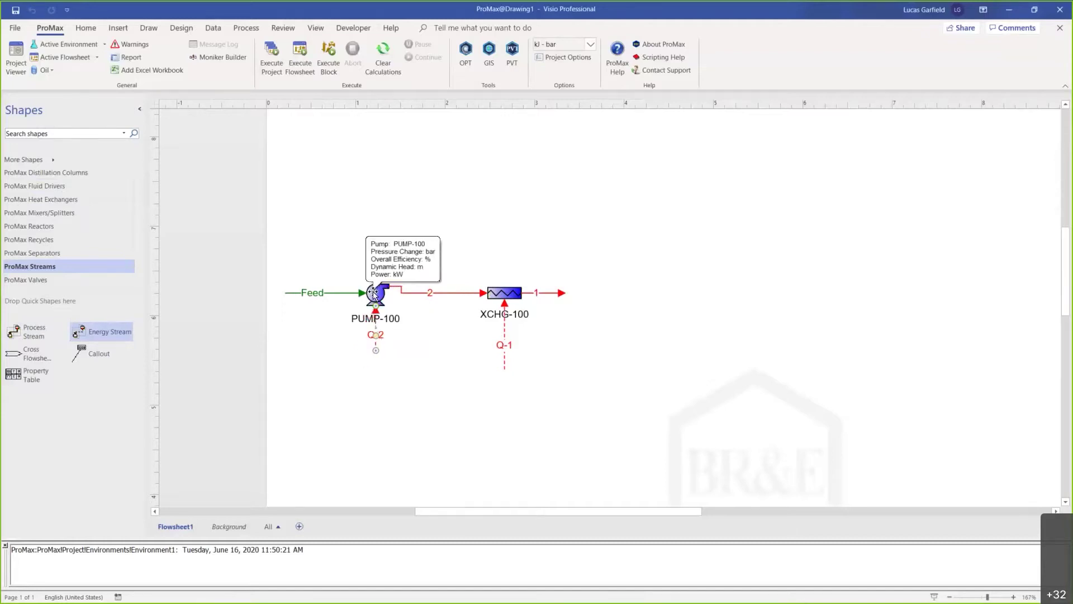
Set the pump's overall efficiency to 65 % in its process data and close the project viewer.
double_click(374, 292)
left_click(665, 193)
left_click(679, 210)
type("65")
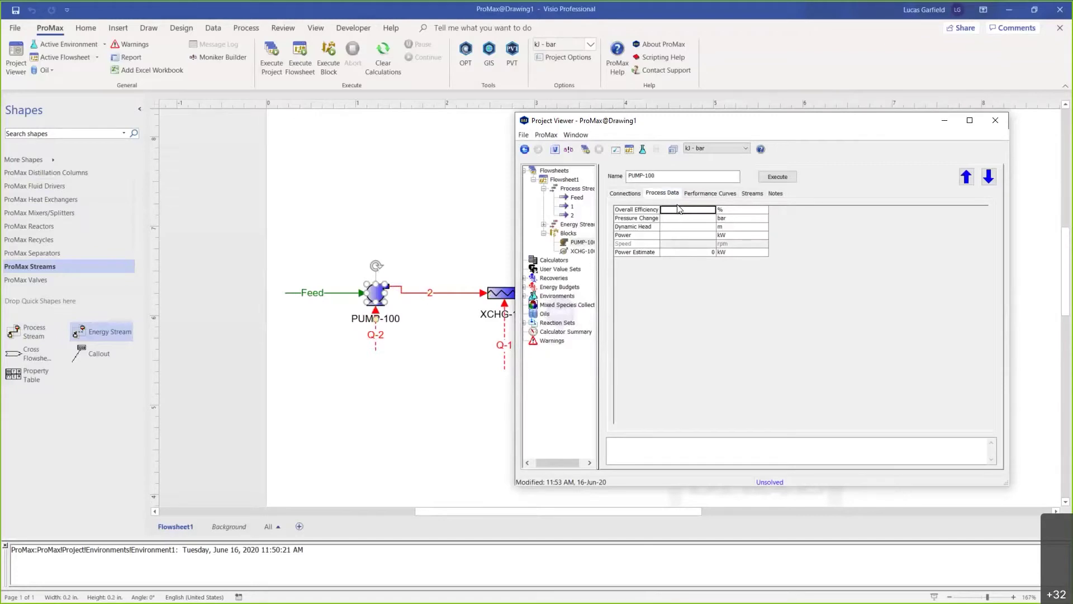
key("Return")
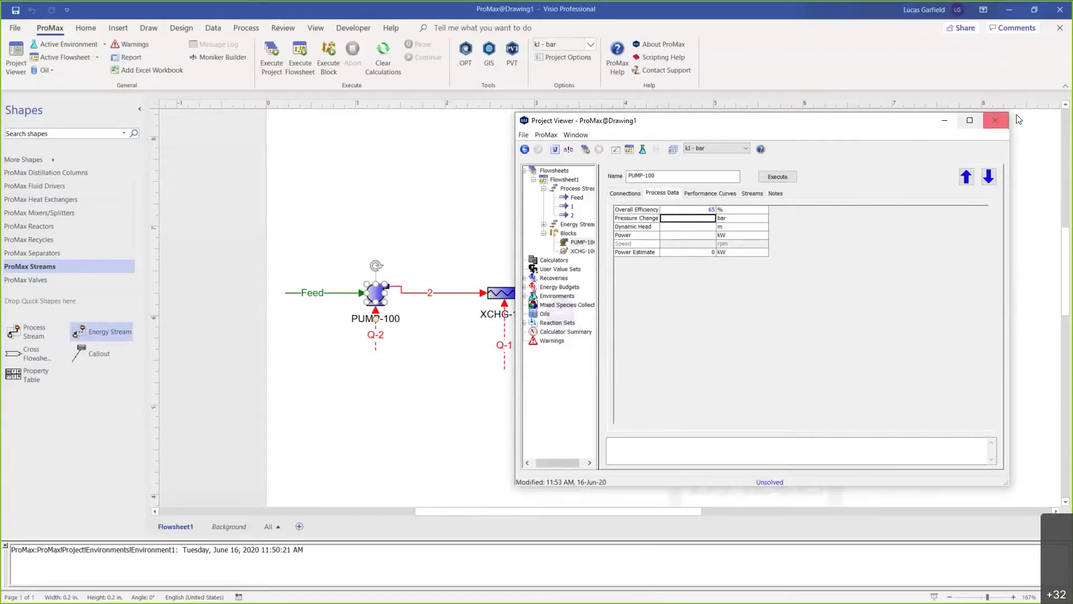
left_click(994, 121)
Specify the pressure of the pump's outlet stream, trying 100 psig and settling on 8.5 bar.
double_click(428, 293)
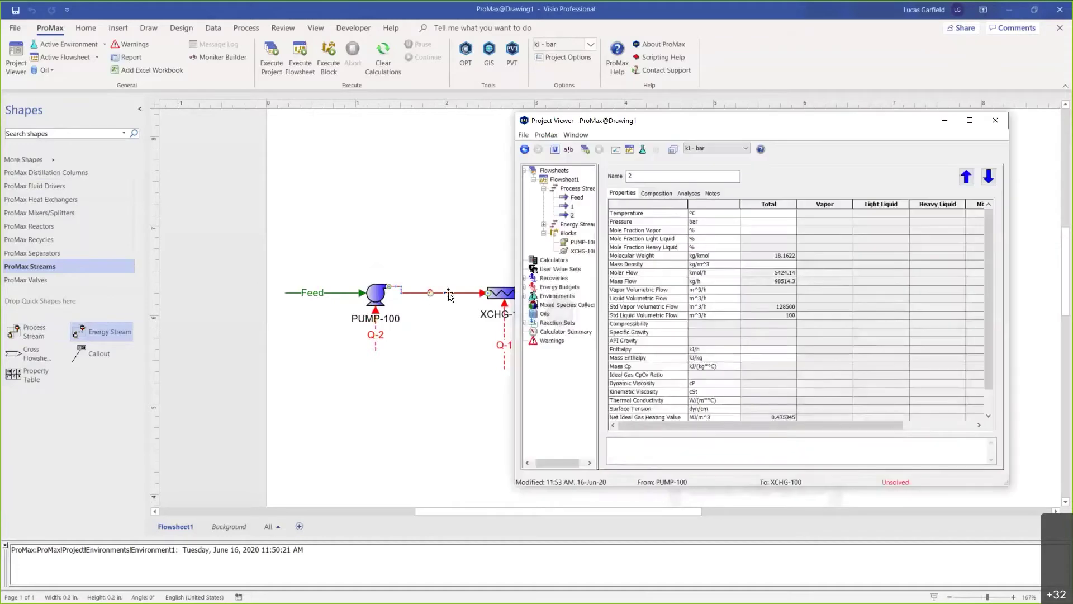
left_click(761, 222)
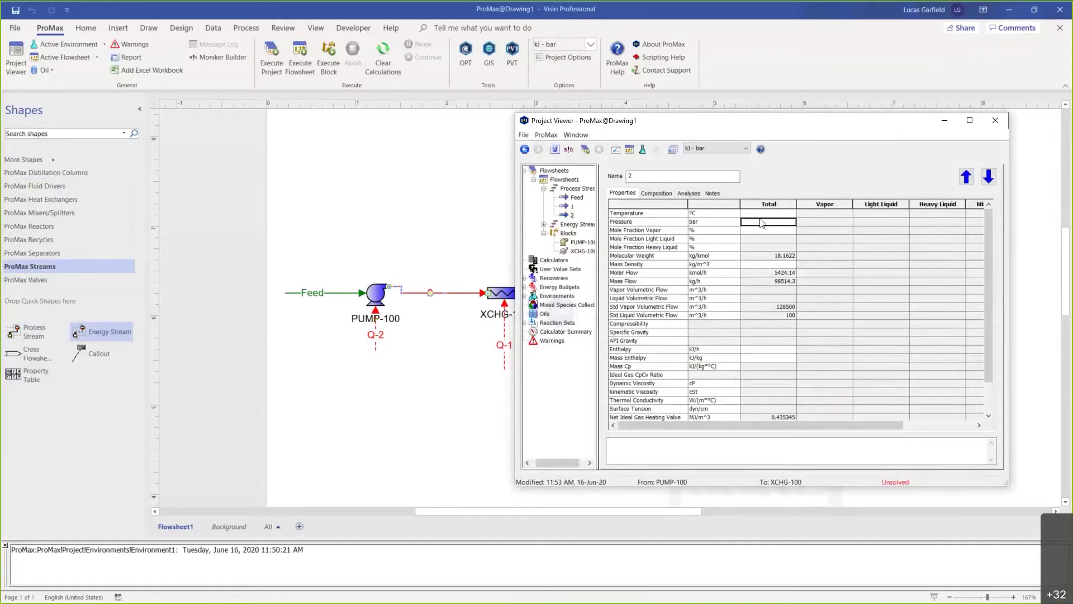
type("100")
key("Return")
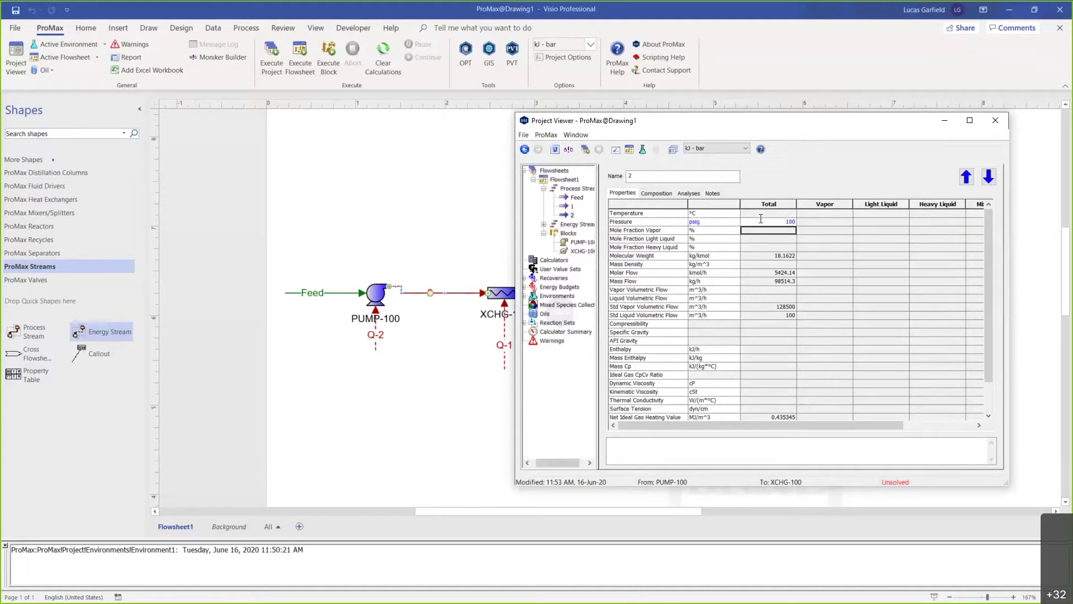
key("Up")
key("Left")
key("Delete")
left_click(776, 222)
type("8.5")
key("Return")
left_click(995, 119)
Set the exchanger's pressure drop to 0.3 bar and close the project viewer.
double_click(501, 290)
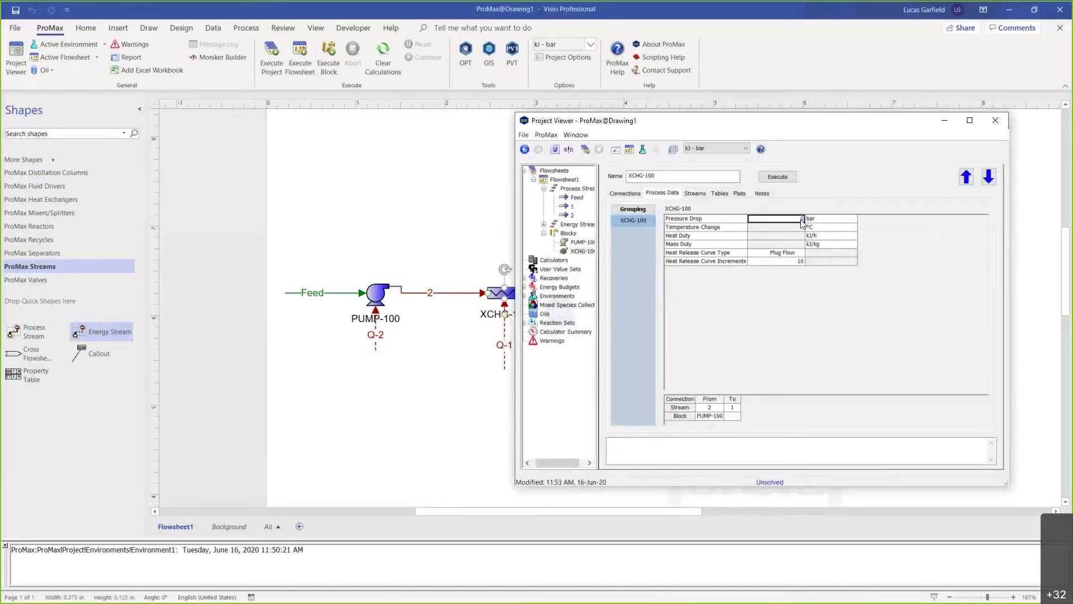
type("0.3")
key("Return")
left_click(995, 120)
Nudge the Feed stream, pump and pump energy stream down together until the pump's outlet stream runs straight into the exchanger.
left_click_drag(253, 257, 417, 358)
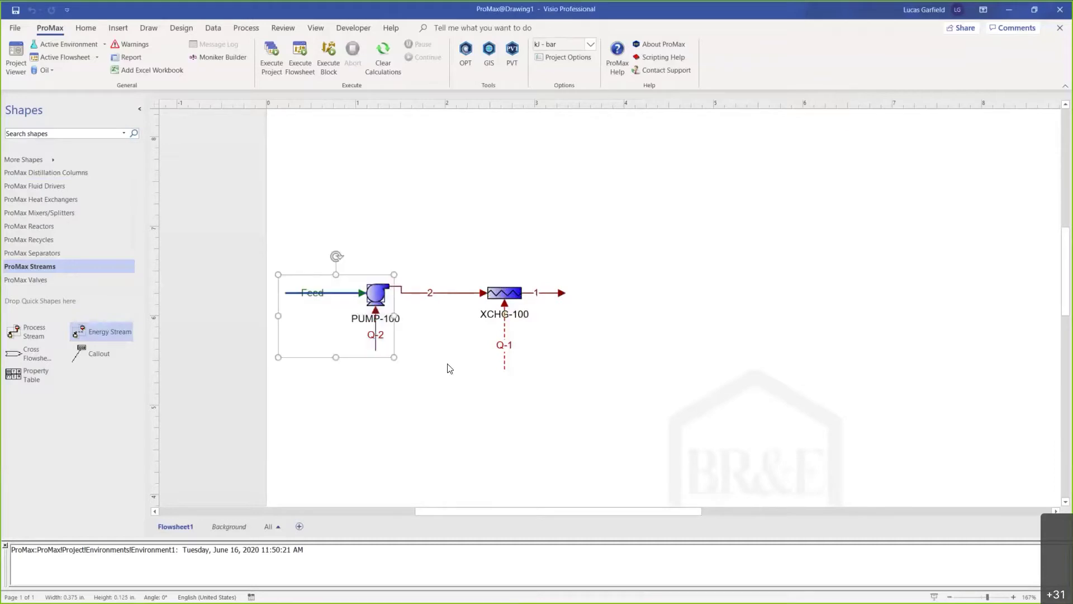
key("Down")
key("Up")
key("Down")
key("Down")
key("Down")
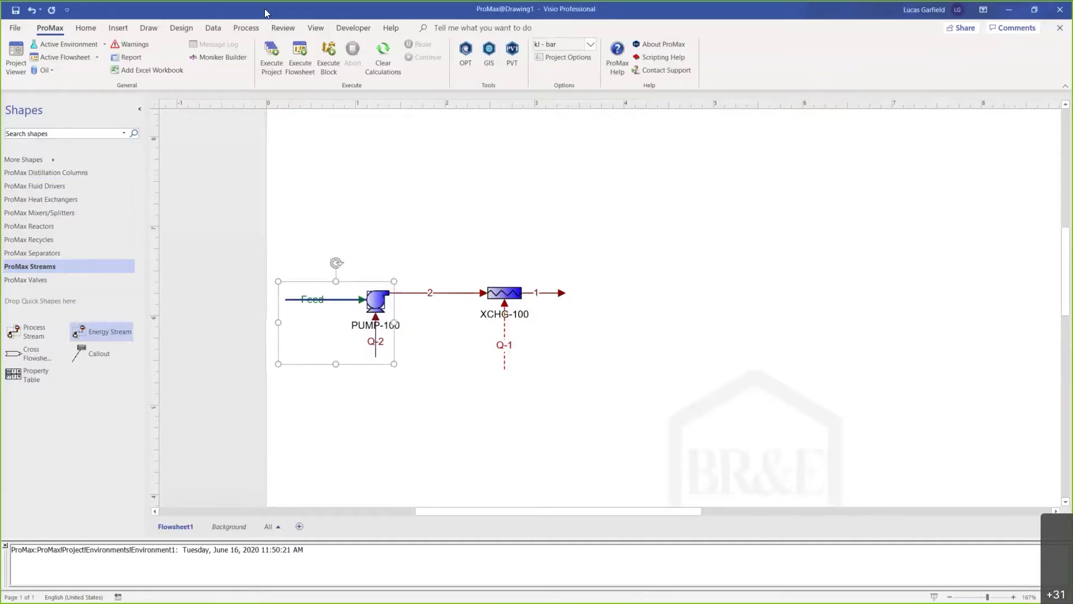
Execute the flowsheet to solve the pump and the exchanger.
left_click(300, 55)
scroll(307, 208, "right", 3)
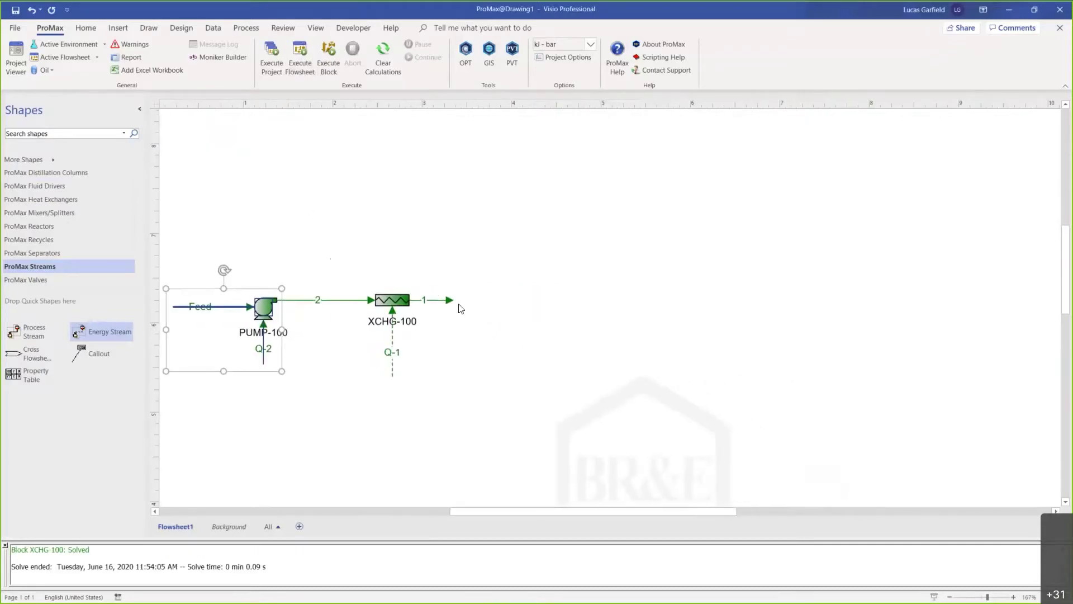
left_click_drag(450, 300, 444, 311)
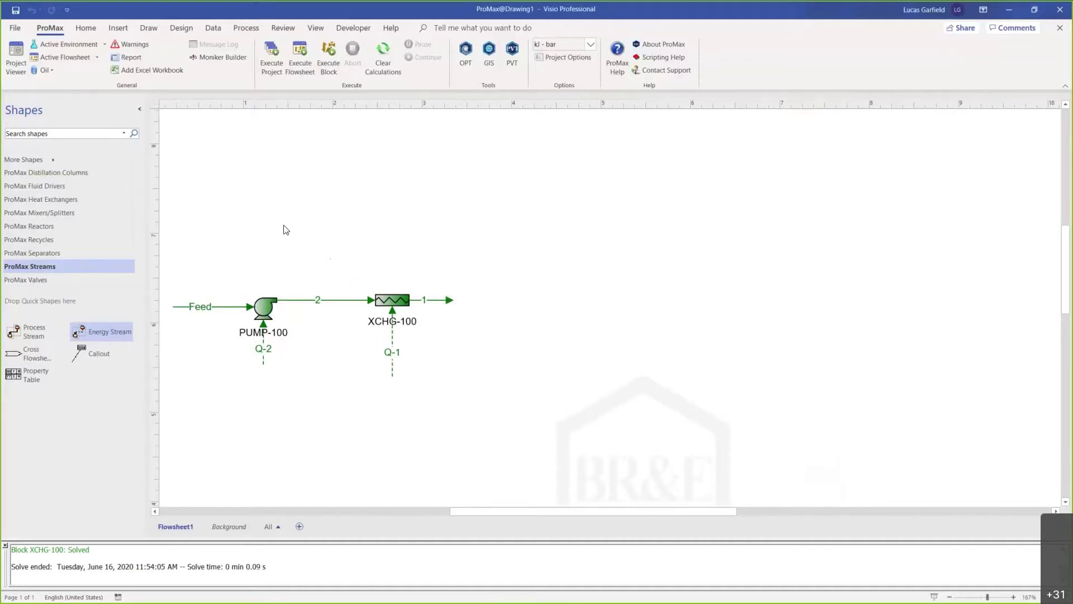
Place a Distill R column with reboiler to the right of the exchanger's outlet stream.
left_click(68, 172)
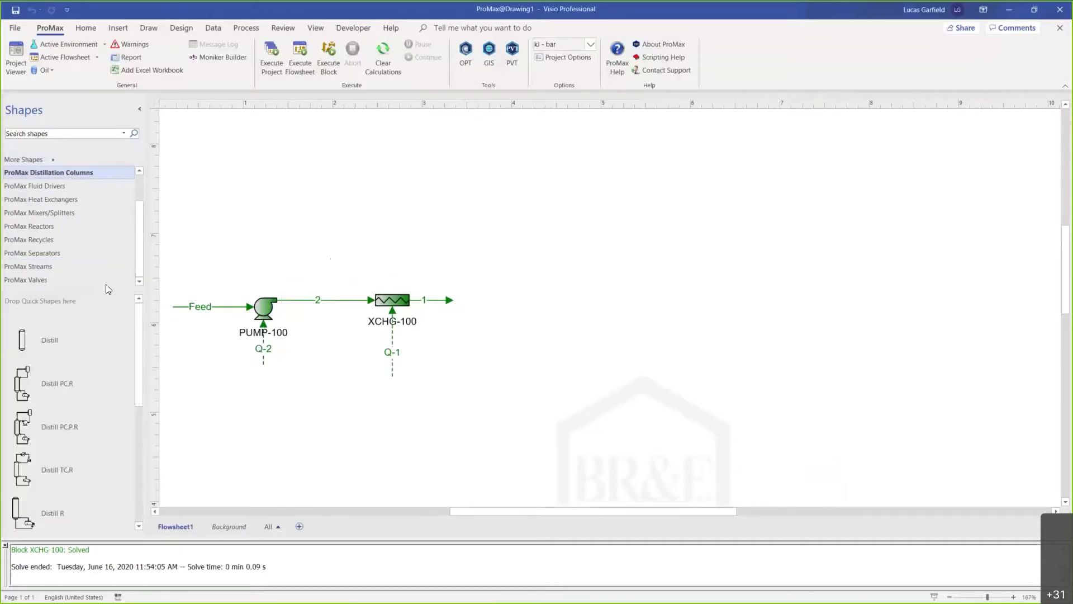
scroll(64, 472, "down", 1)
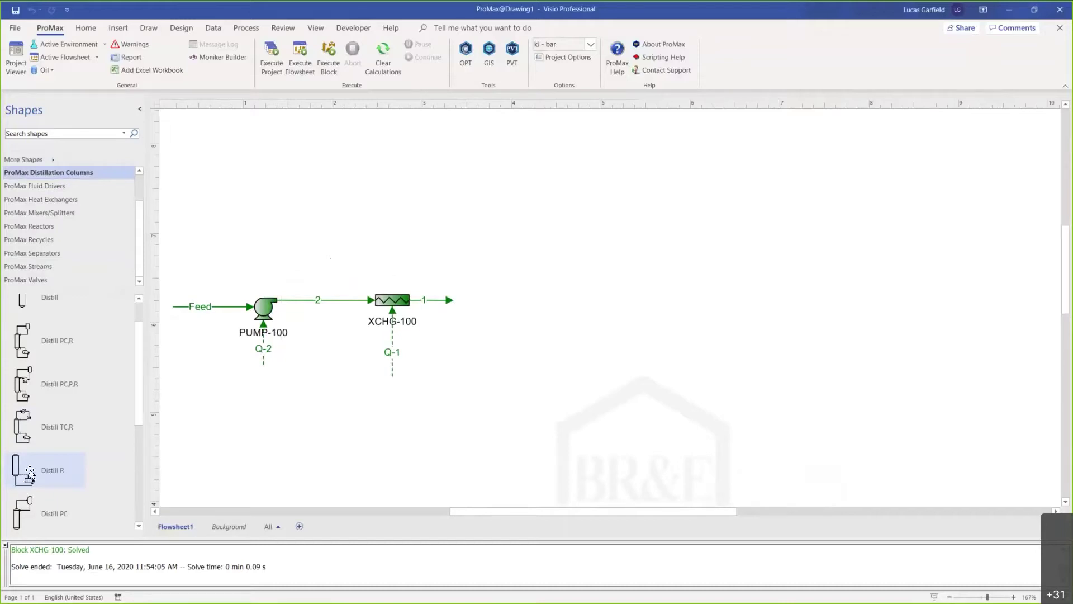
left_click_drag(32, 473, 499, 359)
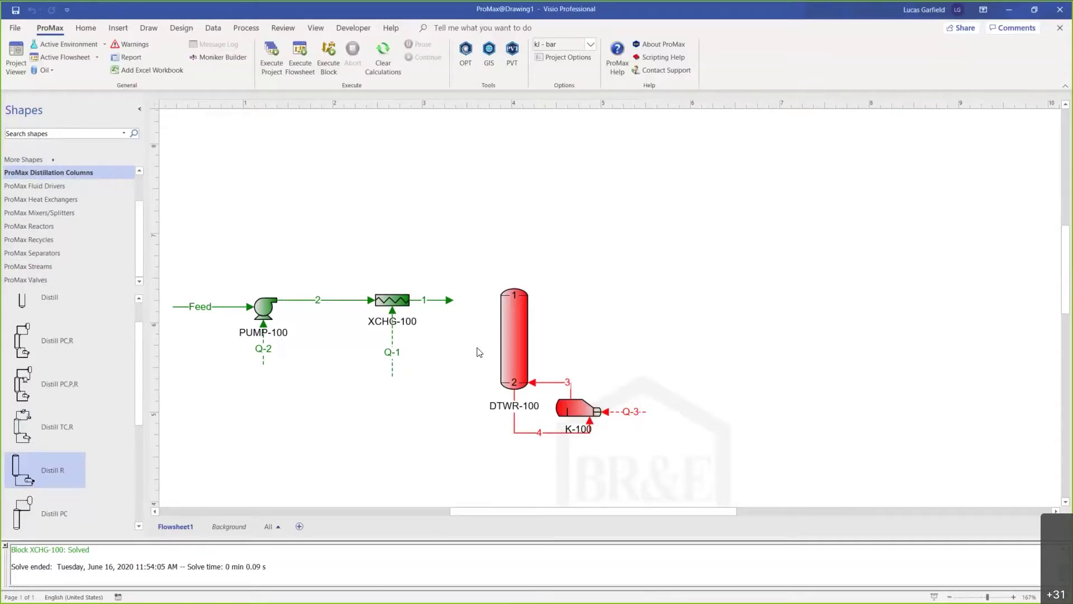
Add a process stream for the column's overhead vapor and another for the reboiler's liquid outlet.
left_click_drag(463, 255, 657, 444)
left_click_drag(493, 270, 533, 402)
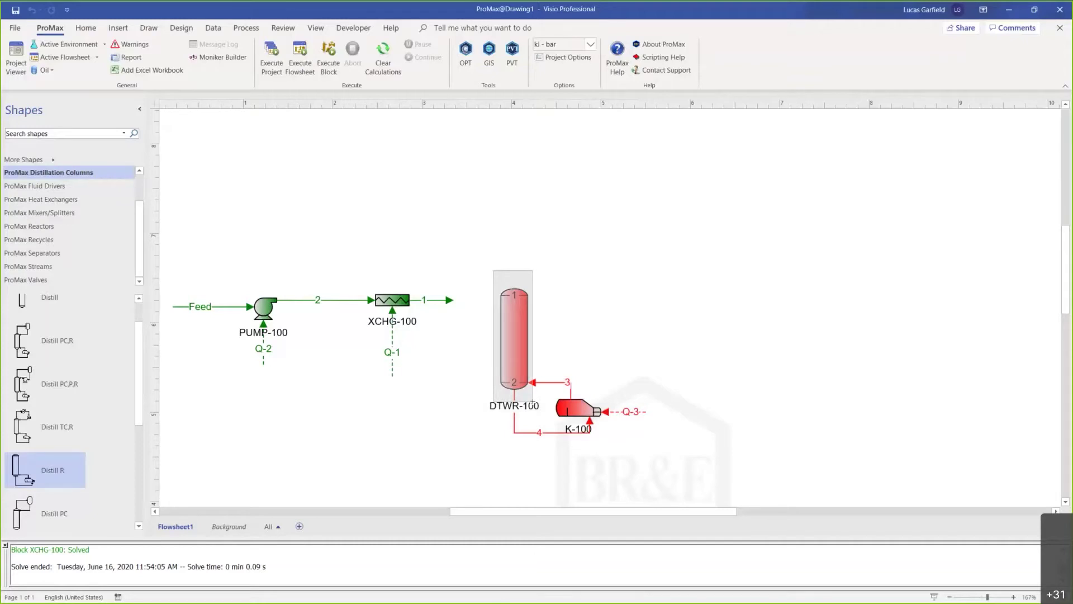
left_click_drag(533, 403, 533, 402)
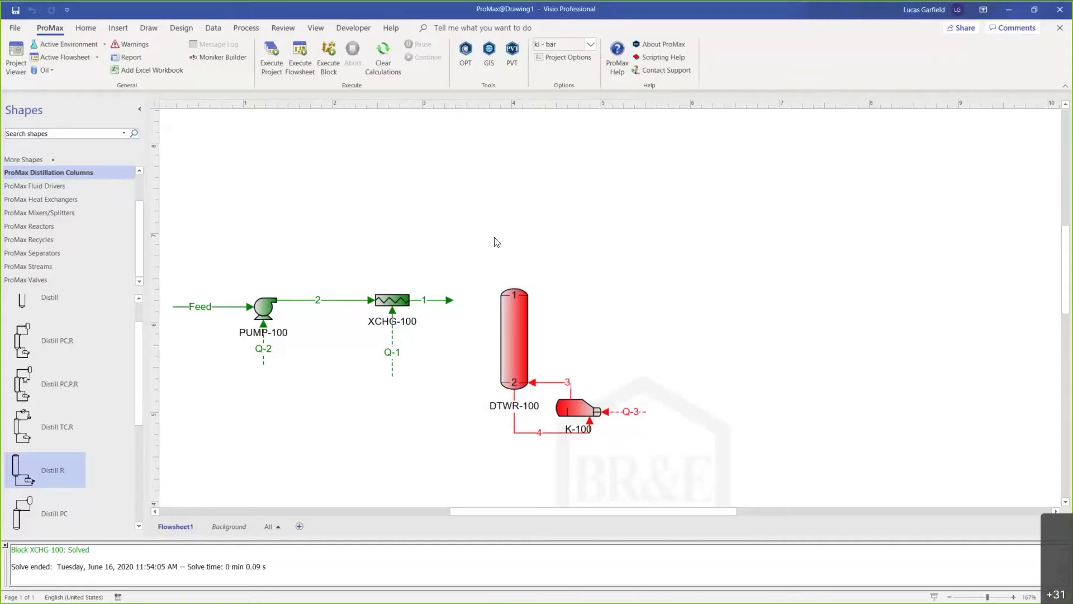
left_click(42, 268)
left_click_drag(34, 331, 565, 414)
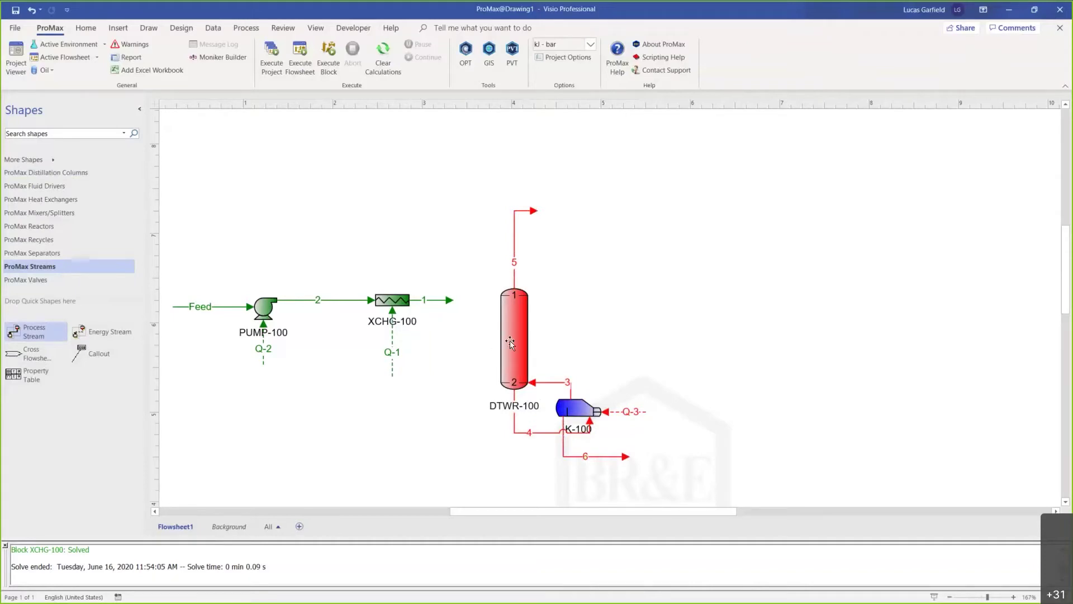
Set the number of stages of the distillation column to 15.
double_click(505, 340)
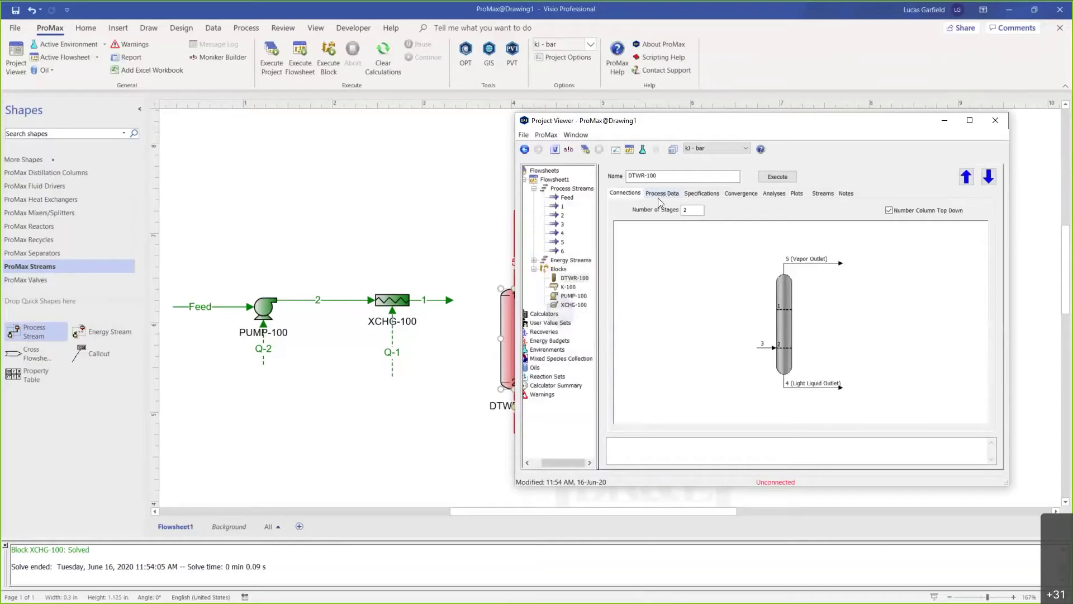
double_click(692, 212)
type("15")
key("Tab")
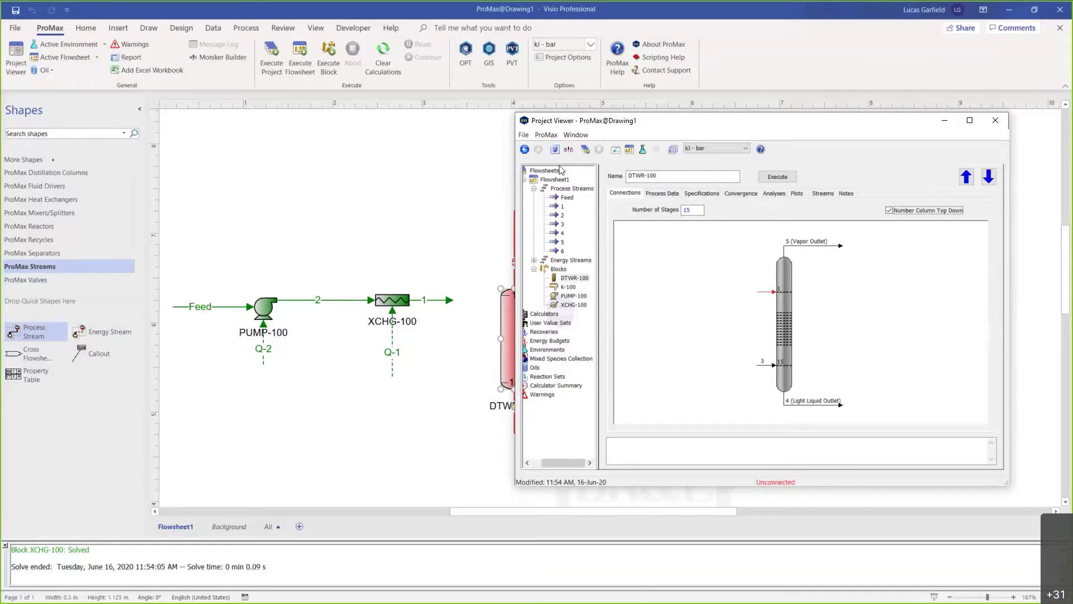
Show stage 3 on the column shape through the stage specifications in its process data.
left_click(663, 192)
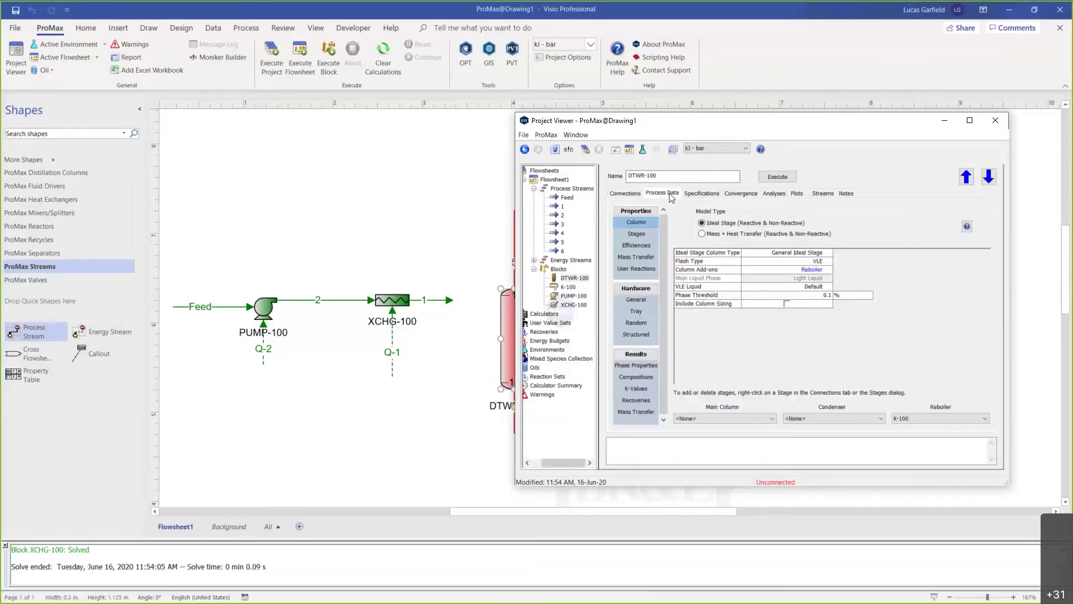
left_click(636, 234)
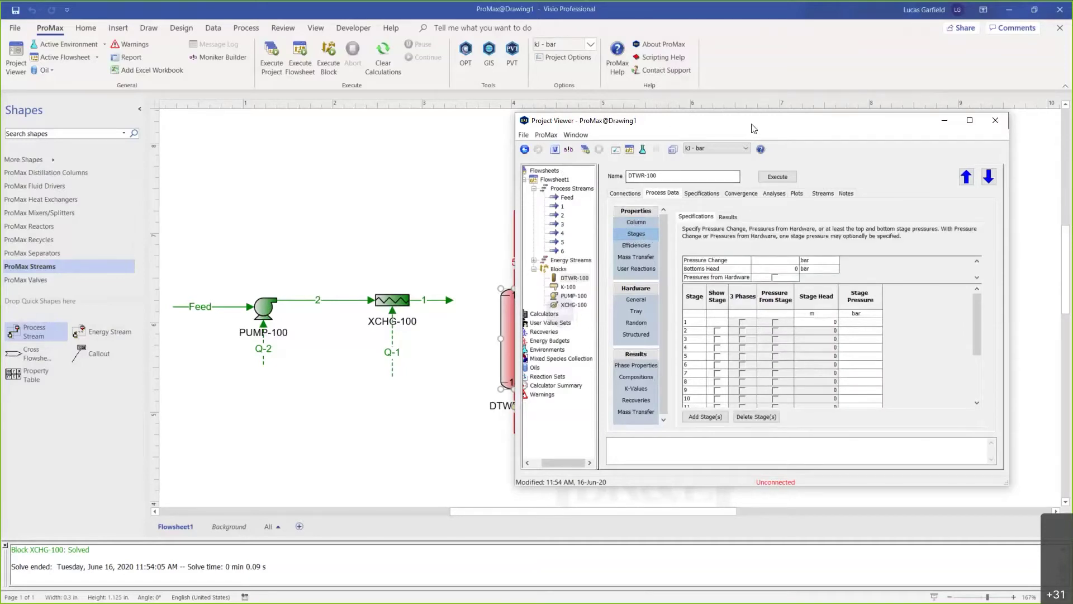
left_click_drag(754, 121, 803, 115)
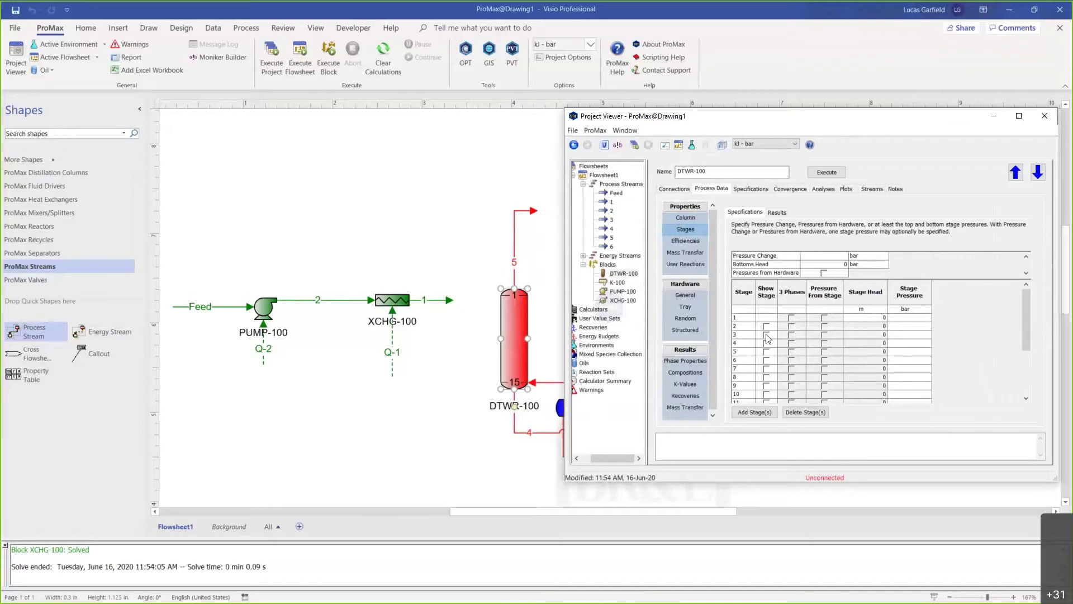
left_click(766, 336)
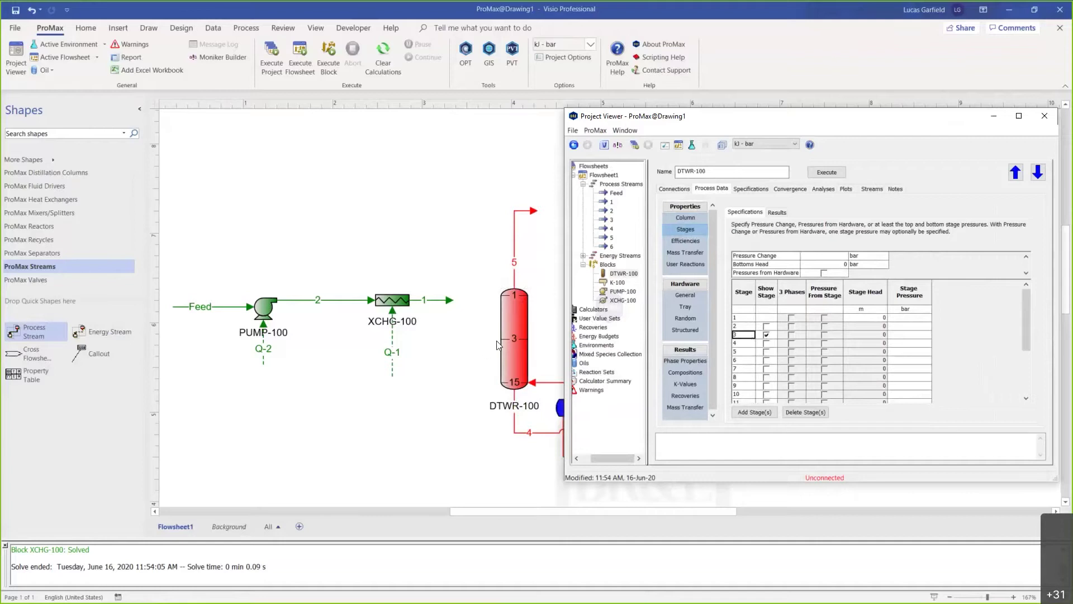
Set the column's pressure change to 0.3 bar and close the project viewer.
left_click(815, 257)
type("0.3")
key("Return")
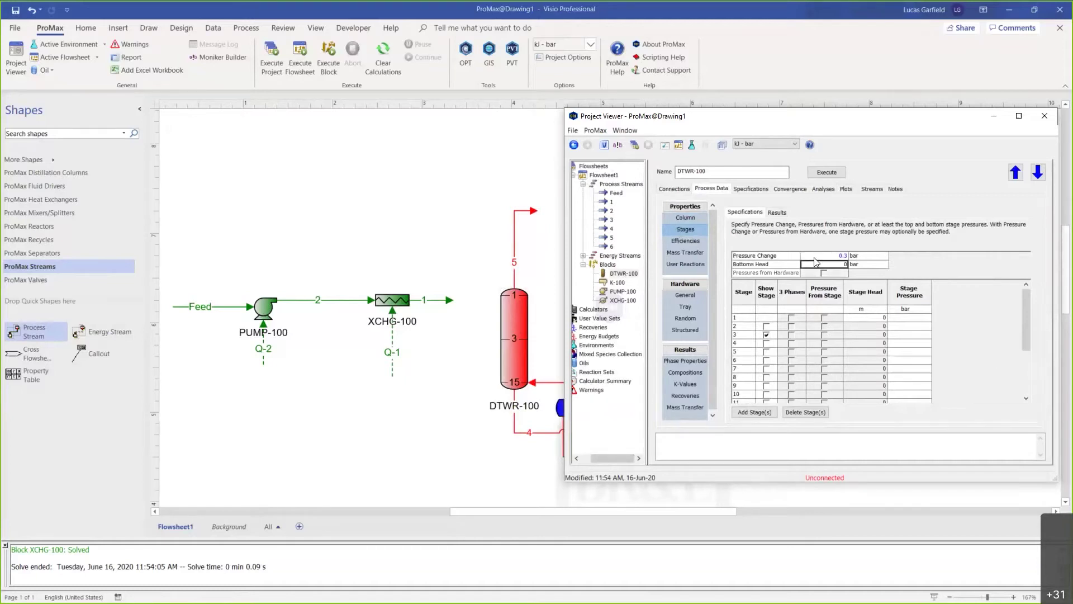
left_click(1044, 116)
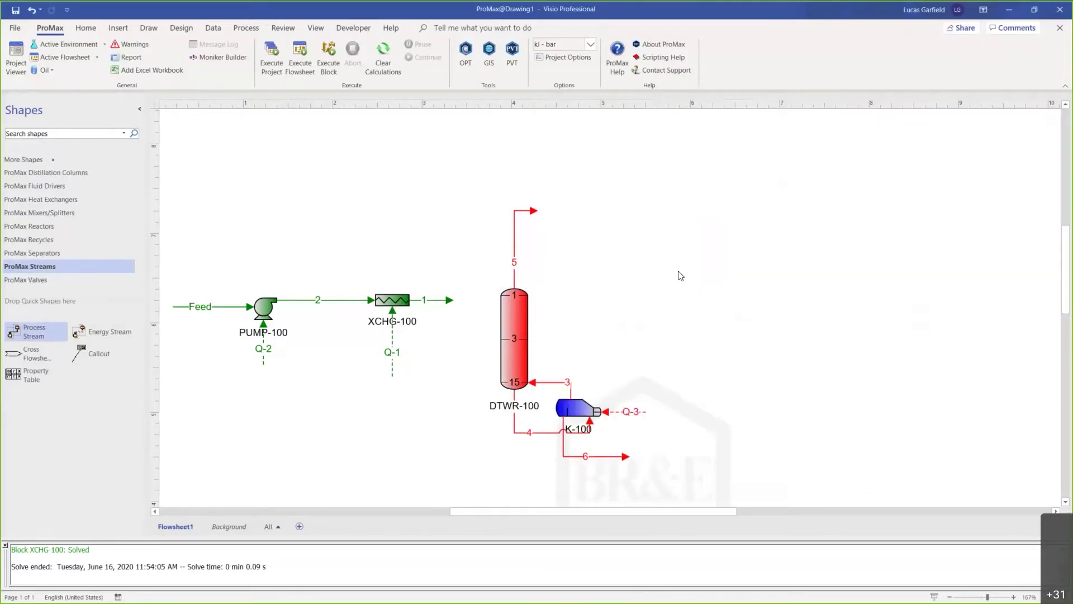
Connect the exchanger's outlet stream to stage 3 of the column and lower the whole feed section until that stream runs straight.
left_click(525, 283)
left_click_drag(539, 286, 583, 318)
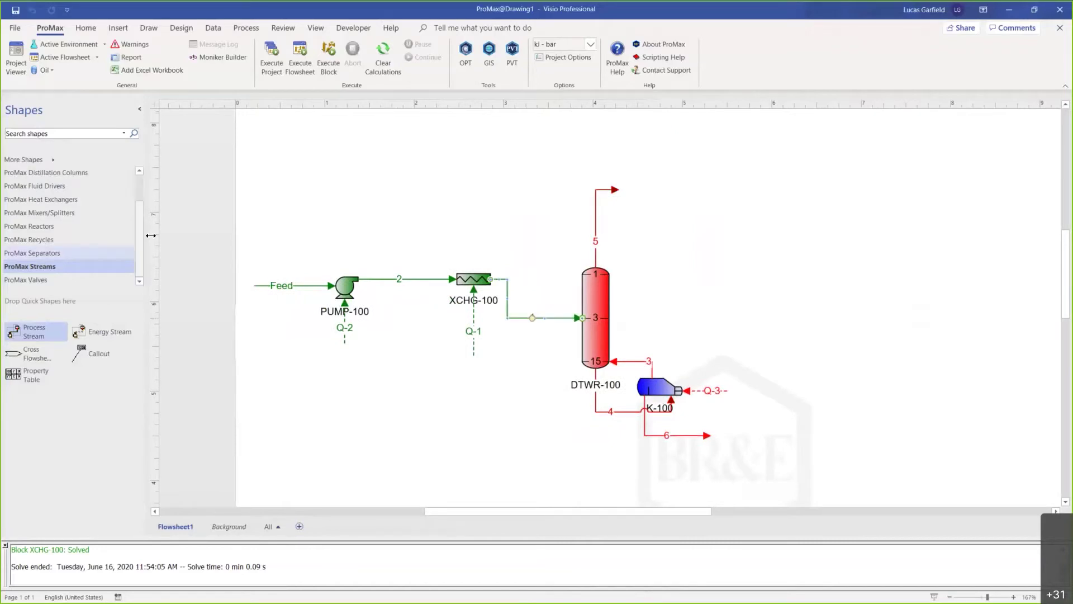
left_click_drag(236, 223, 534, 389)
key("Down")
key("Down")
key("Down")
key("Down")
key("Down")
key("Down")
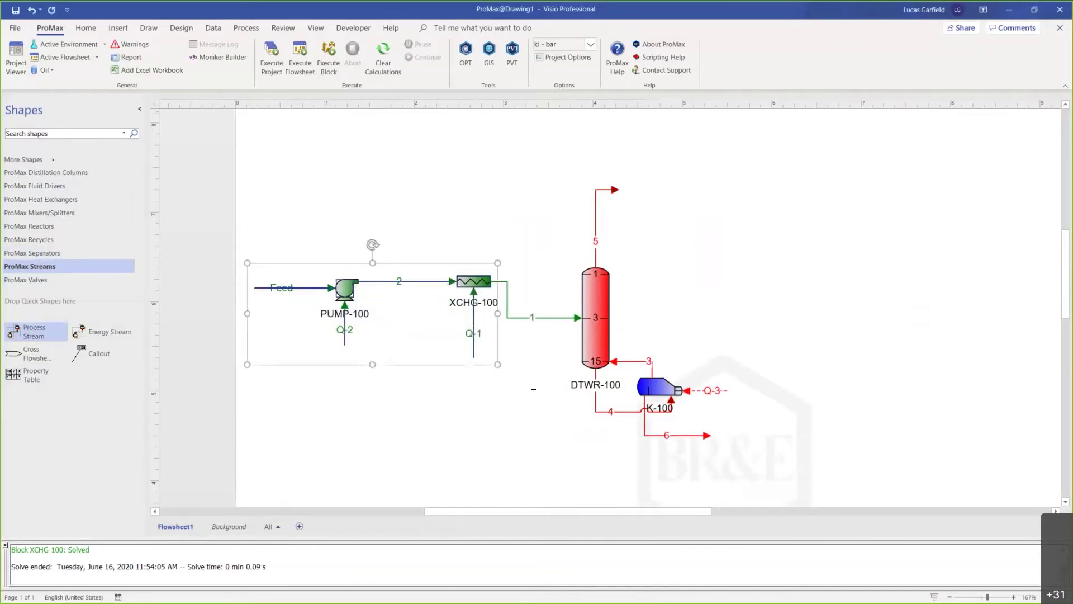
key("Down")
key("Down")
key("Down")
key("Down")
key("Down")
key("Down")
key("Down")
key("Down")
key("Down")
key("Down")
key("Down")
key("shift+Up")
key("shift+Up")
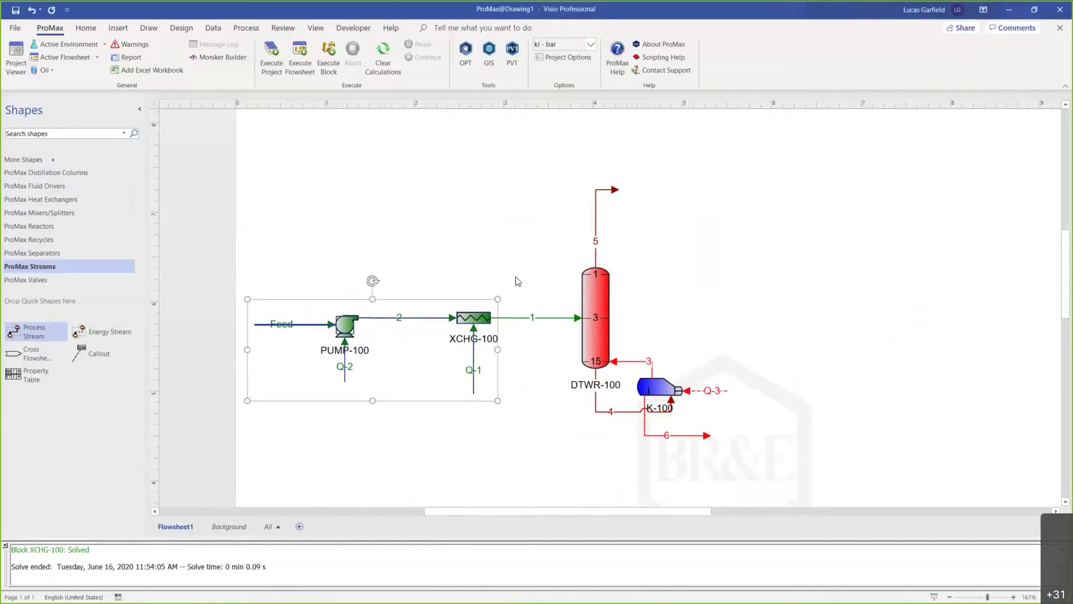
left_click(510, 252)
left_click_drag(542, 238, 578, 276)
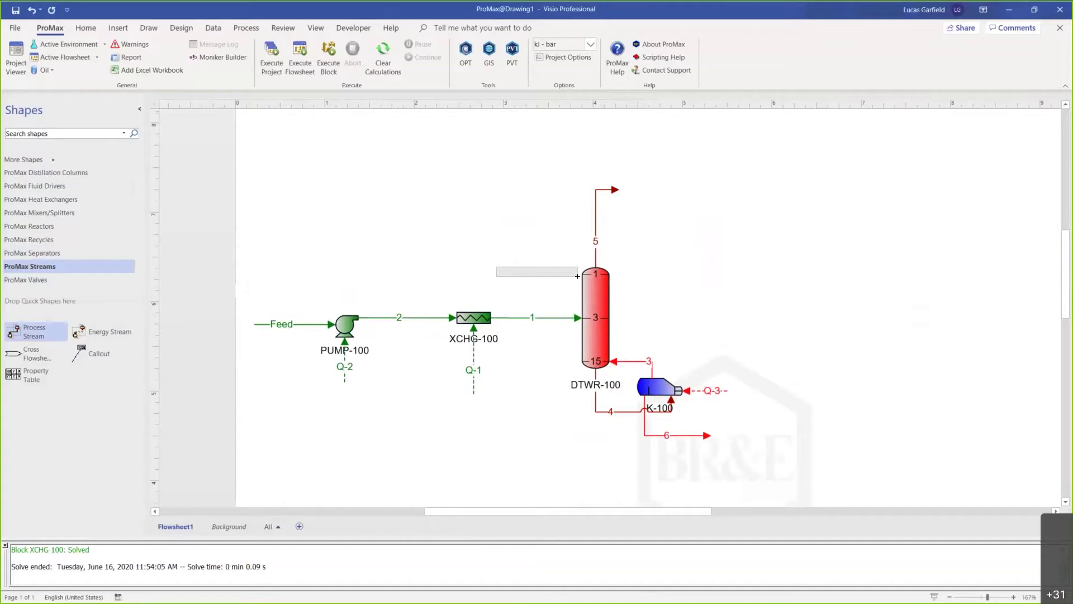
Add a process stream feeding stage 1 of the column, name it Wash Water, and shift its label clear of the column.
left_click_drag(578, 277, 578, 276)
left_click_drag(37, 331, 559, 272)
type("W")
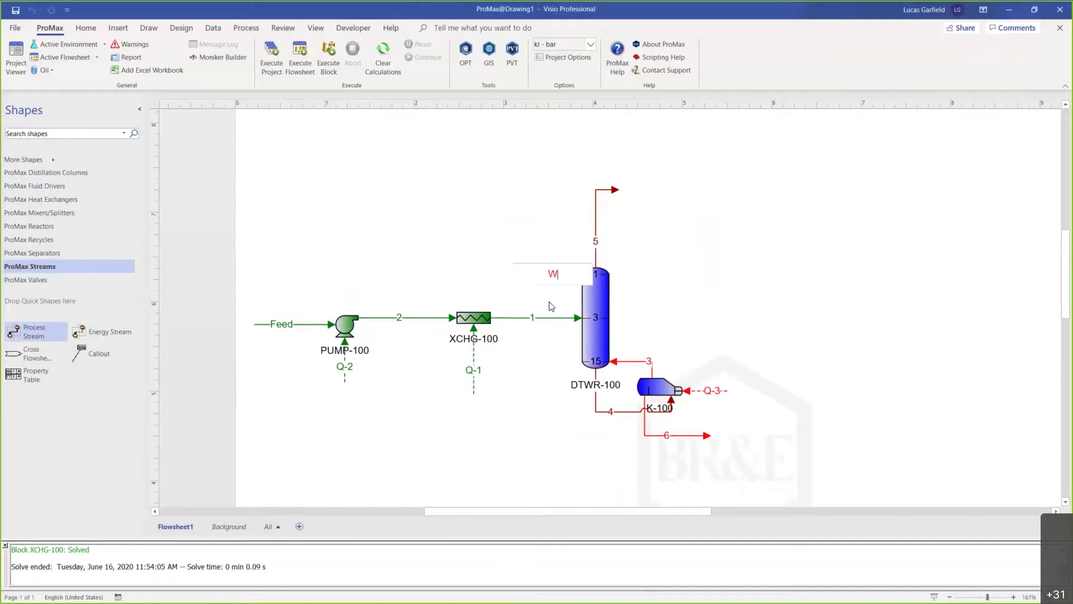
type("ash Water")
left_click(492, 257)
left_click(533, 274)
left_click_drag(538, 274, 497, 274)
Set the Wash Water stream to 40 °C, 8.5 bar and a standard liquid volumetric flow of 1 m^3/h.
scroll(483, 282, "right", 2)
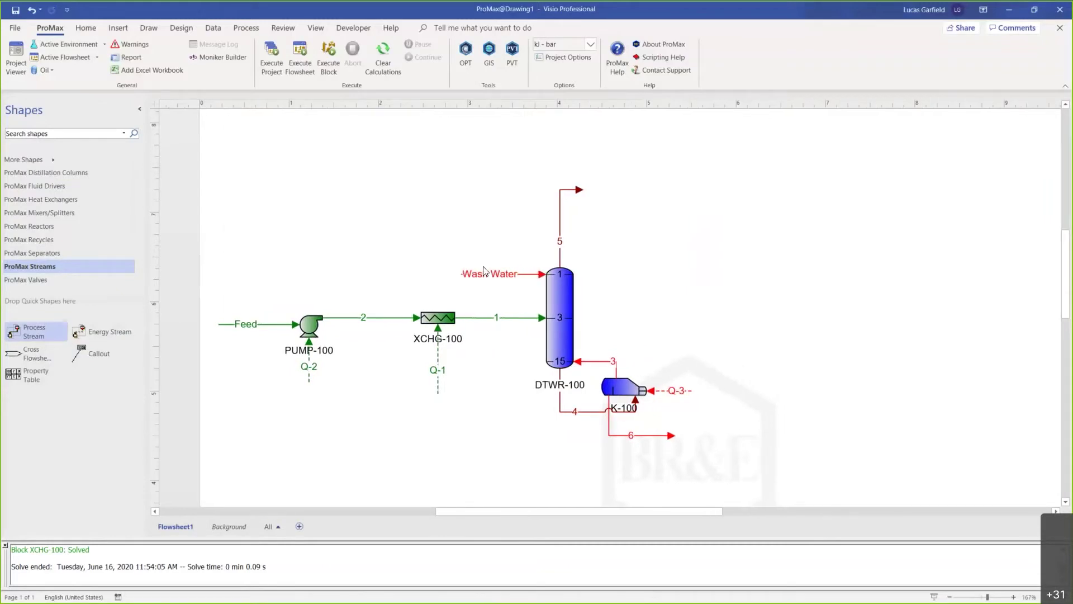
scroll(459, 272, "right", 2)
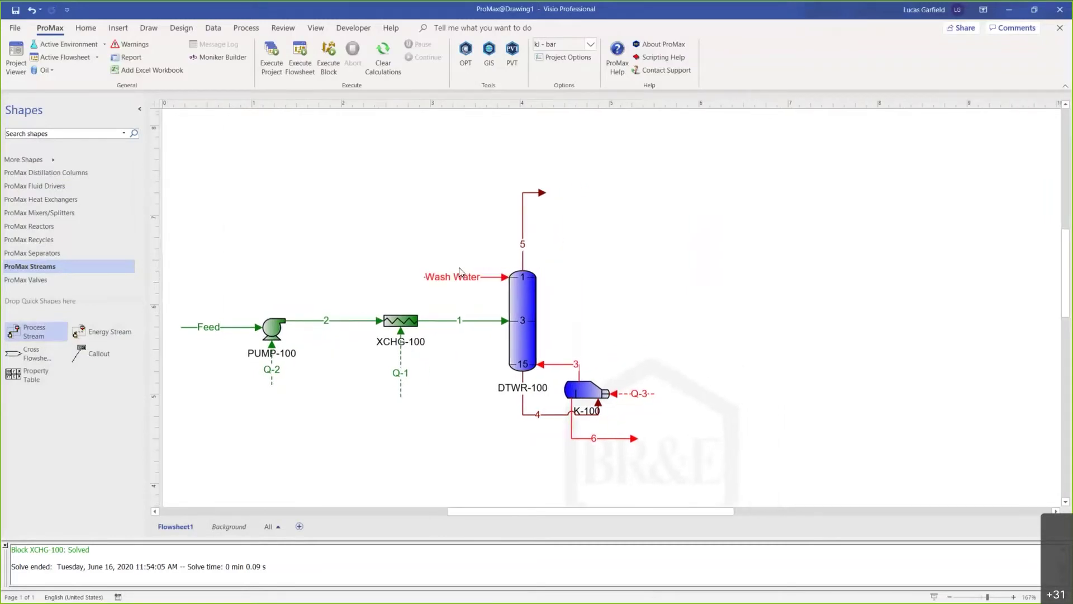
mouse_move(451, 281)
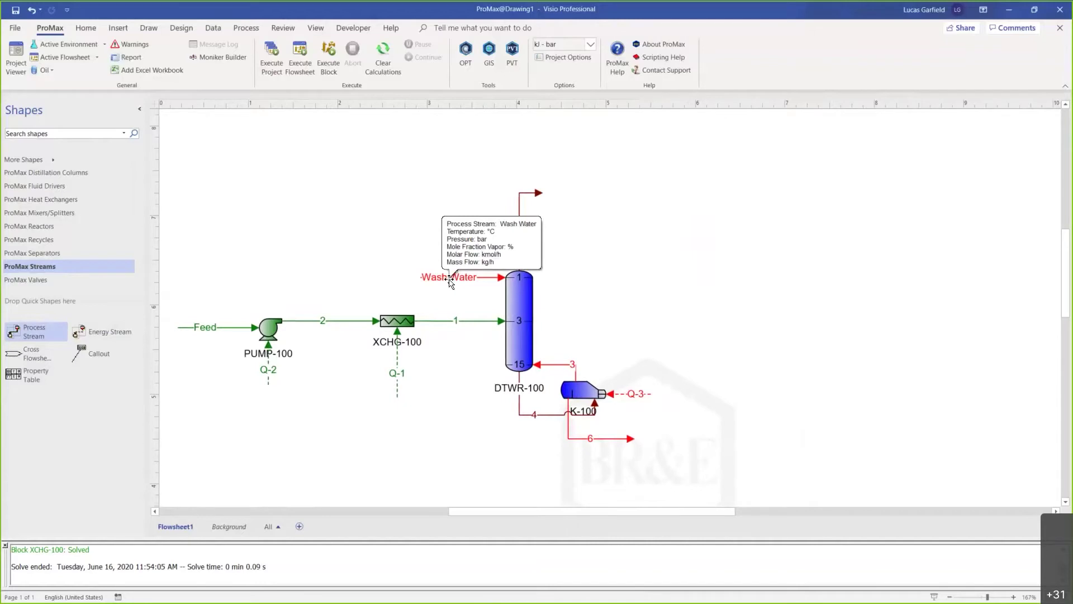
double_click(451, 279)
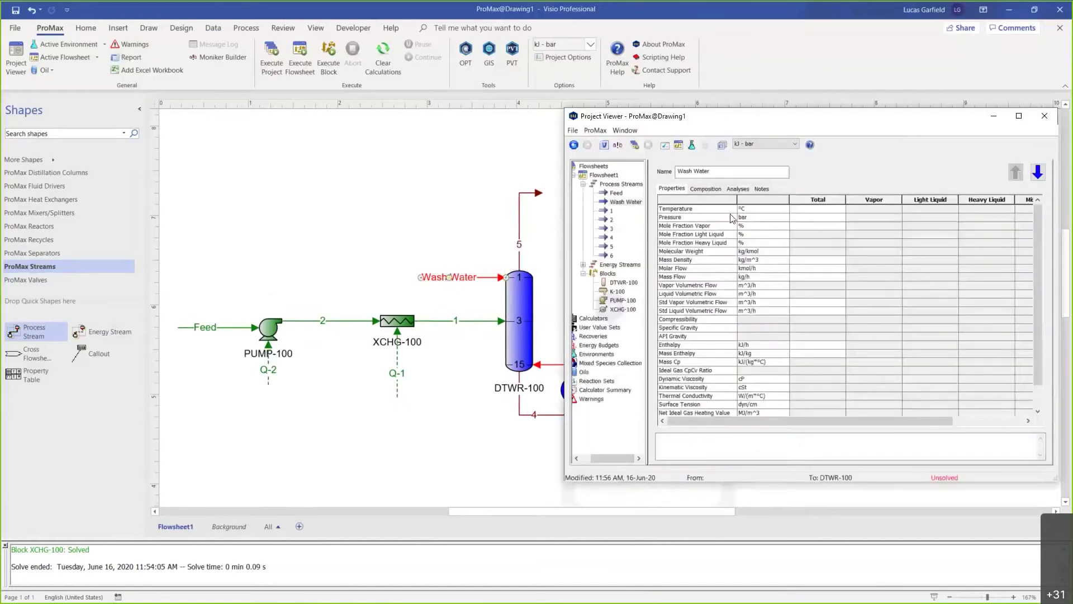
left_click(799, 209)
type("40")
key("Return")
type("8.5")
key("Return")
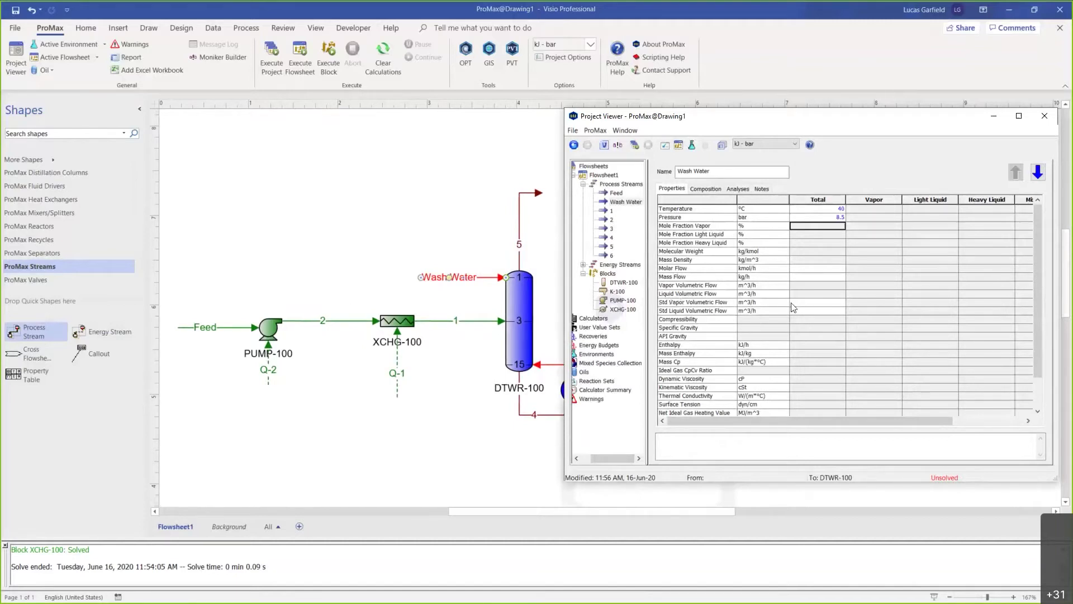
left_click(821, 311)
type("1")
key("Return")
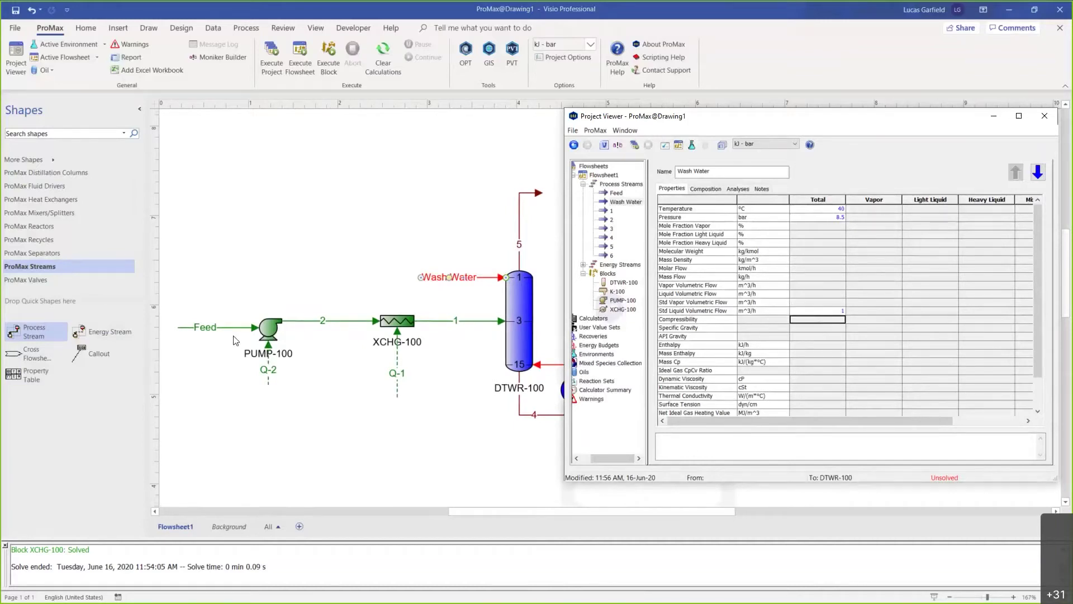
Specify the Wash Water composition as 100% water by mole fraction and close the project viewer.
key("Up")
left_click(710, 189)
double_click(703, 242)
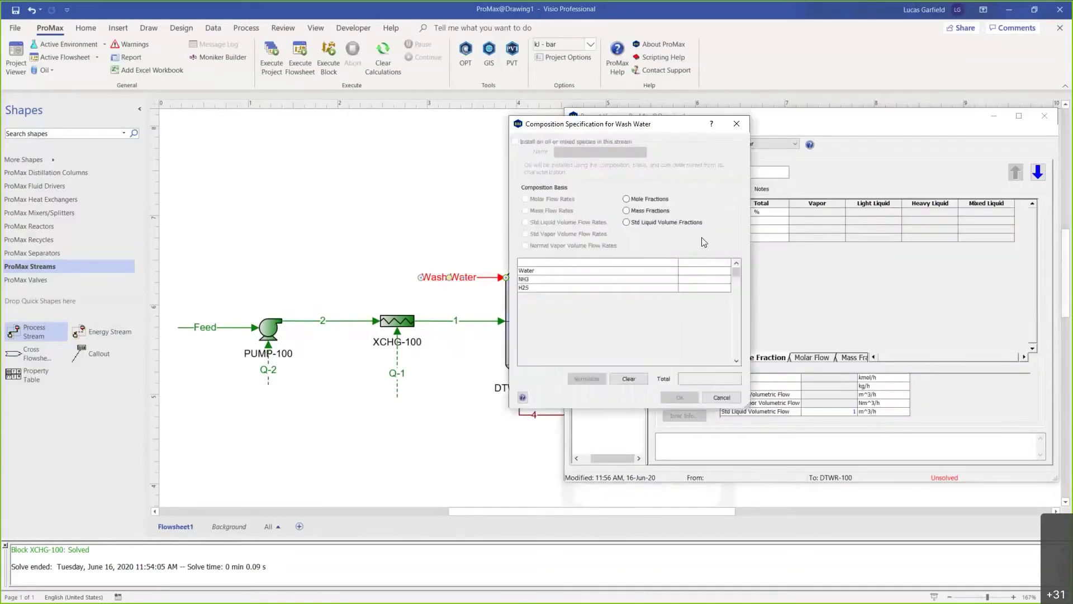
left_click(696, 272)
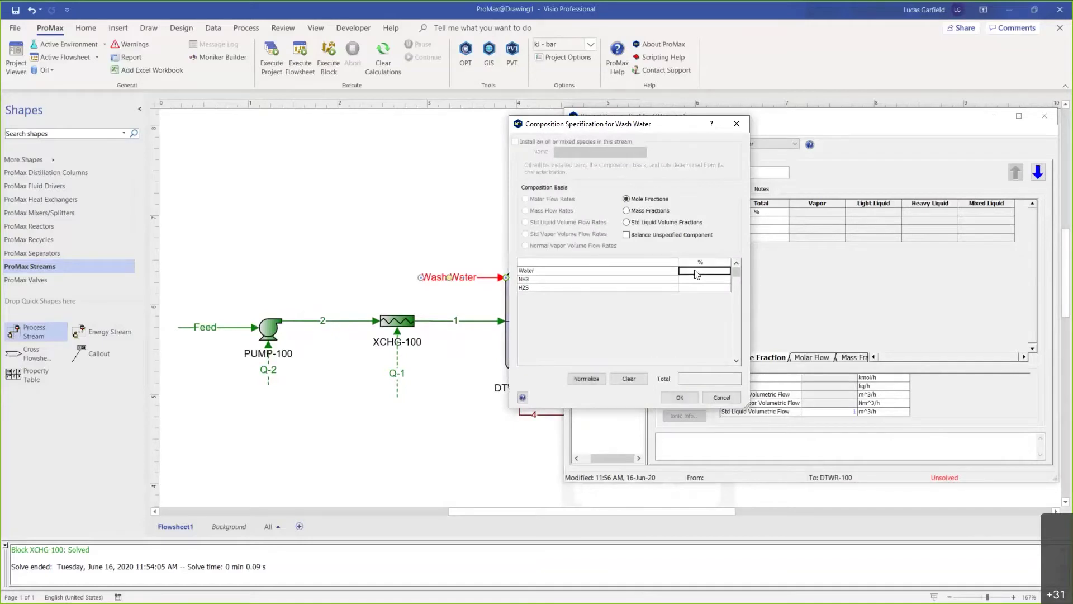
type("100")
left_click(690, 398)
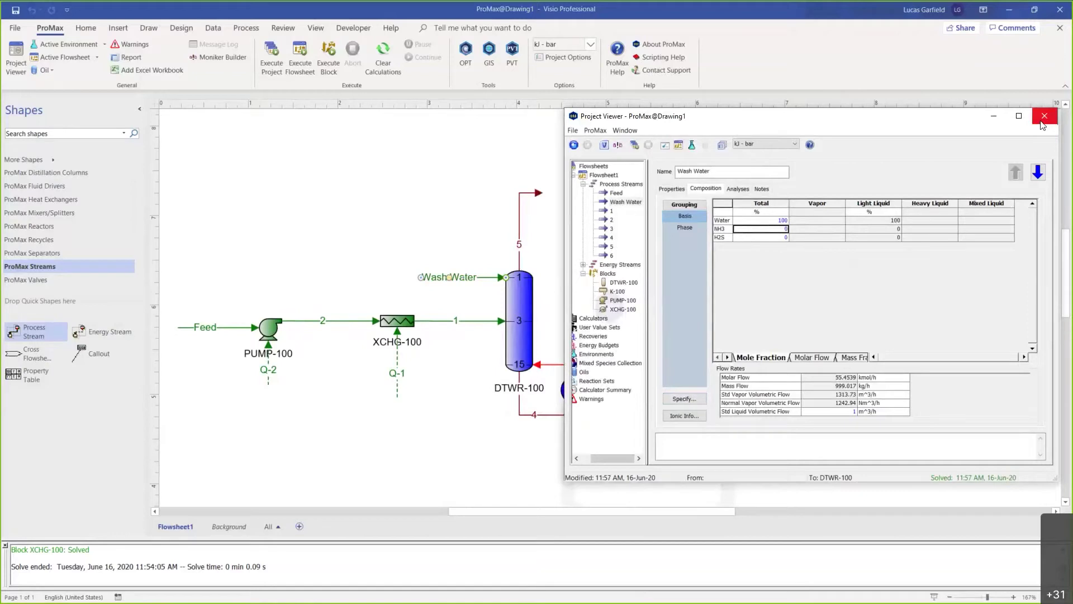
left_click(1043, 116)
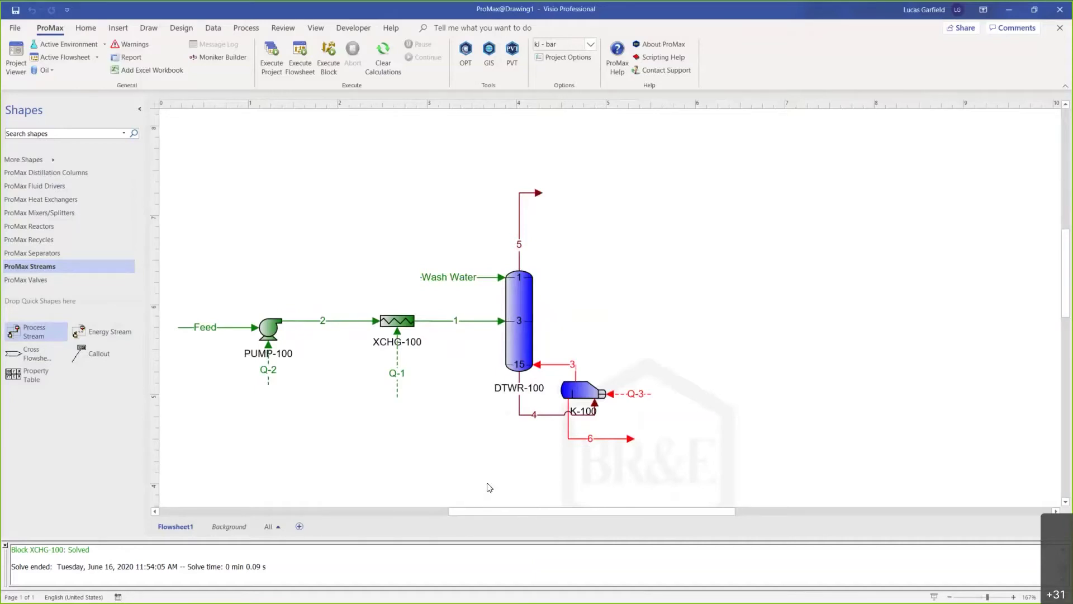
left_click_drag(685, 348, 471, 463)
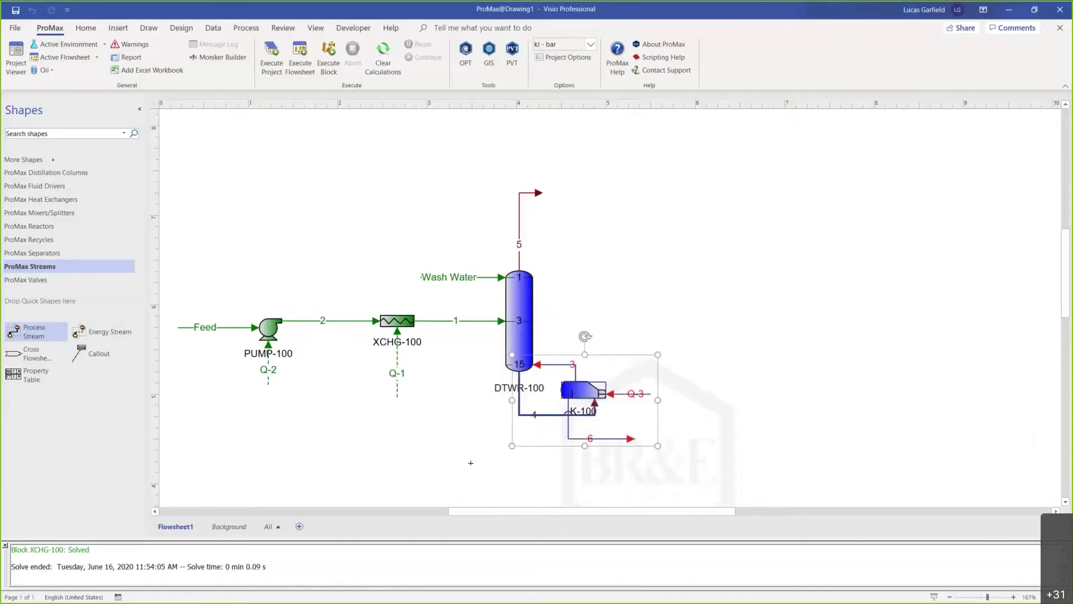
left_click(491, 419)
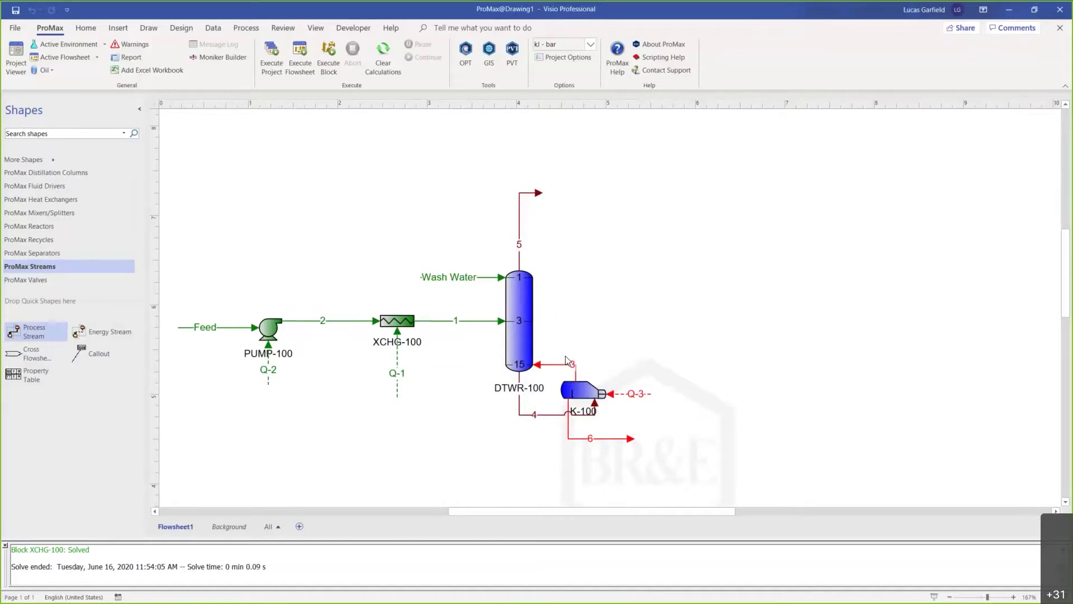
Set the column's stage 1 pressure to 100 psig and display the stage pressures in bar.
double_click(515, 299)
left_click_drag(439, 417, 340, 421)
double_click(415, 290)
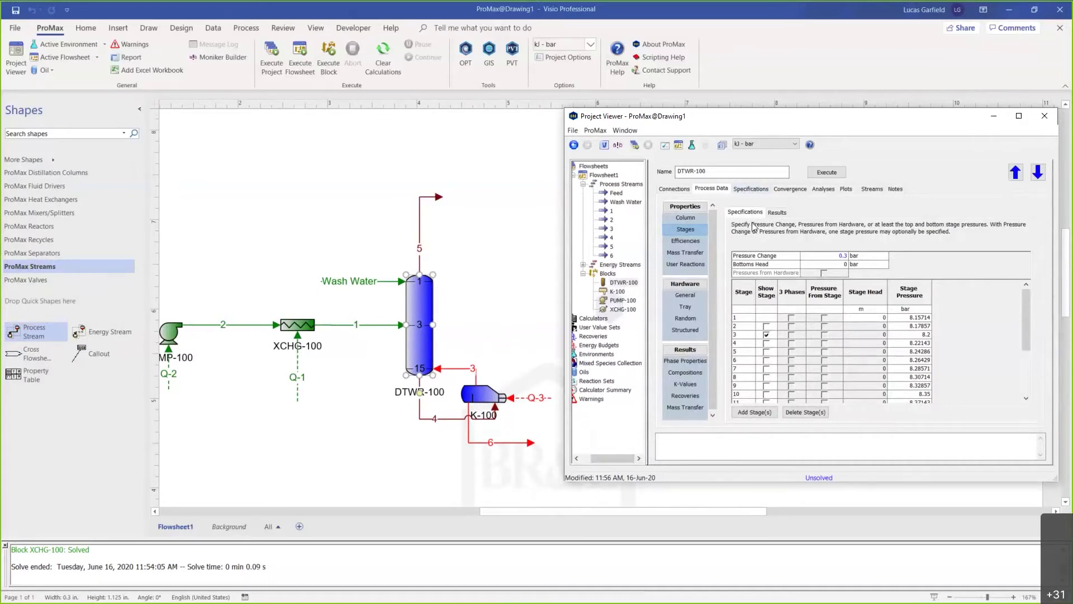
mouse_move(224, 326)
left_click_drag(739, 315, 922, 320)
left_click(928, 318)
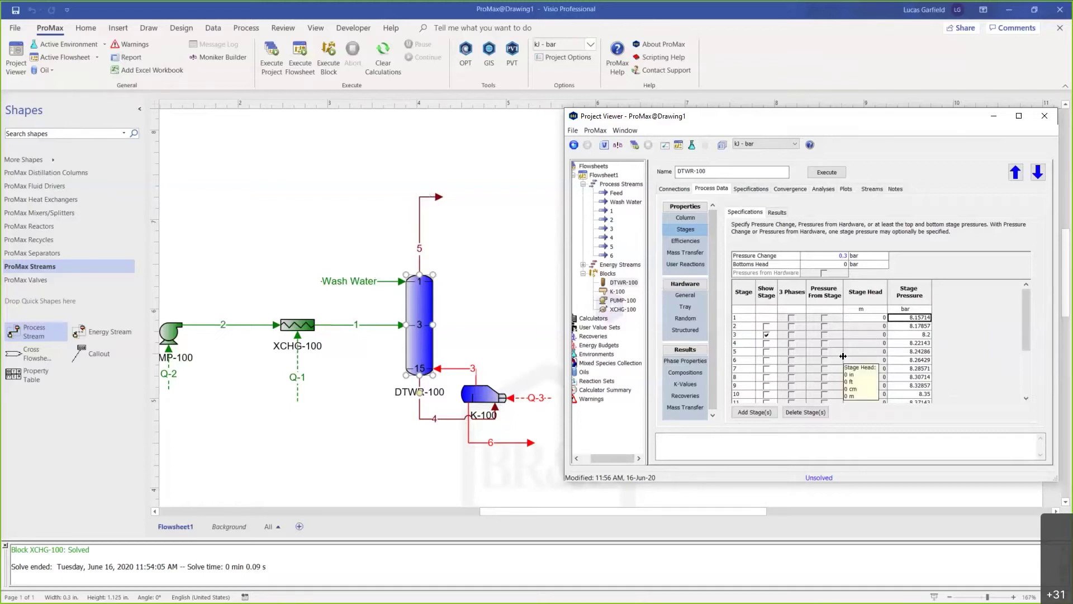
type("100 psig")
key("Return")
key("Up")
key("Up")
type("bar")
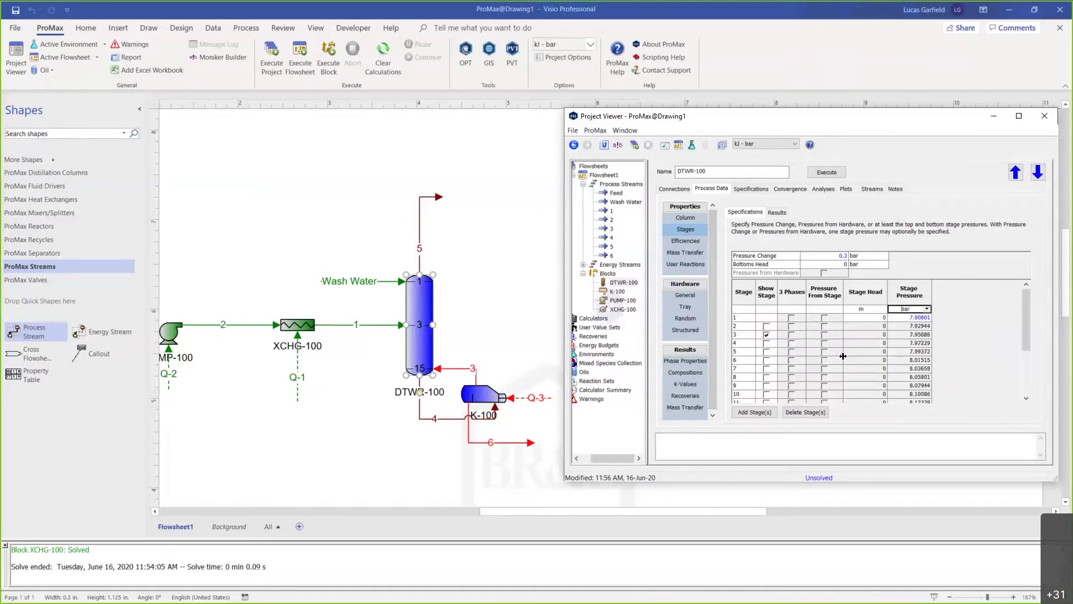
mouse_move(891, 329)
left_click(898, 317)
Set the boilup ratio target to 0.1, make it an active specification, and execute the column.
left_click(755, 190)
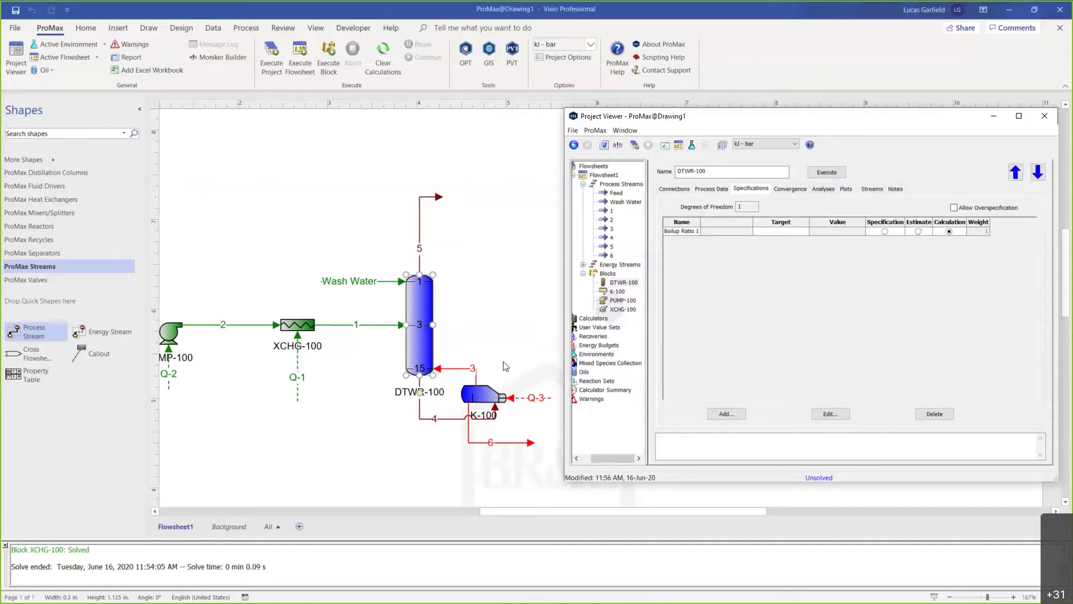
left_click(784, 233)
type("0.1")
left_click(885, 232)
left_click(825, 173)
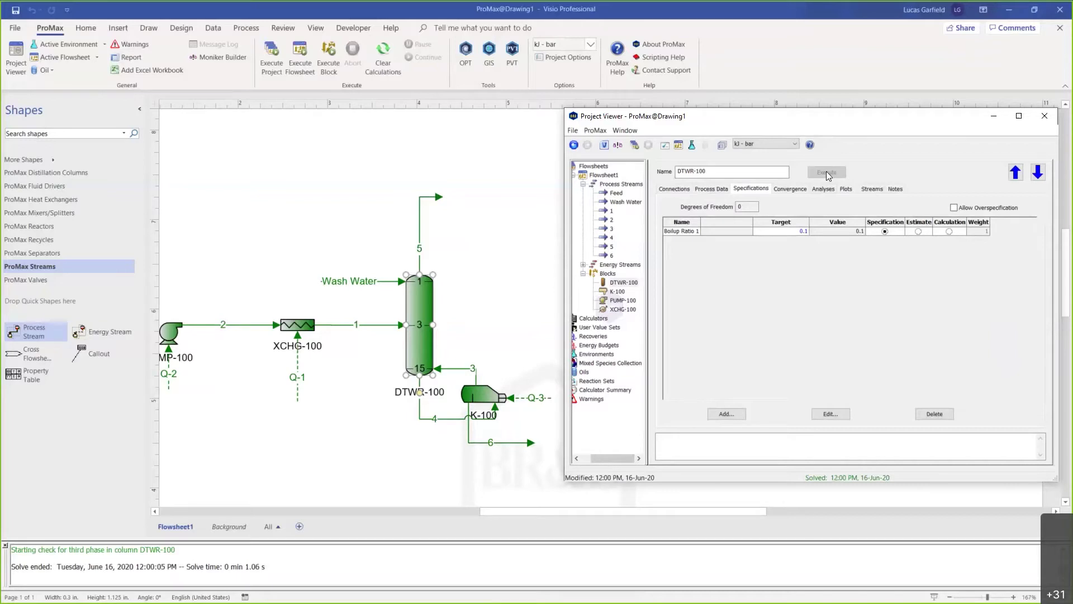
left_click(1055, 119)
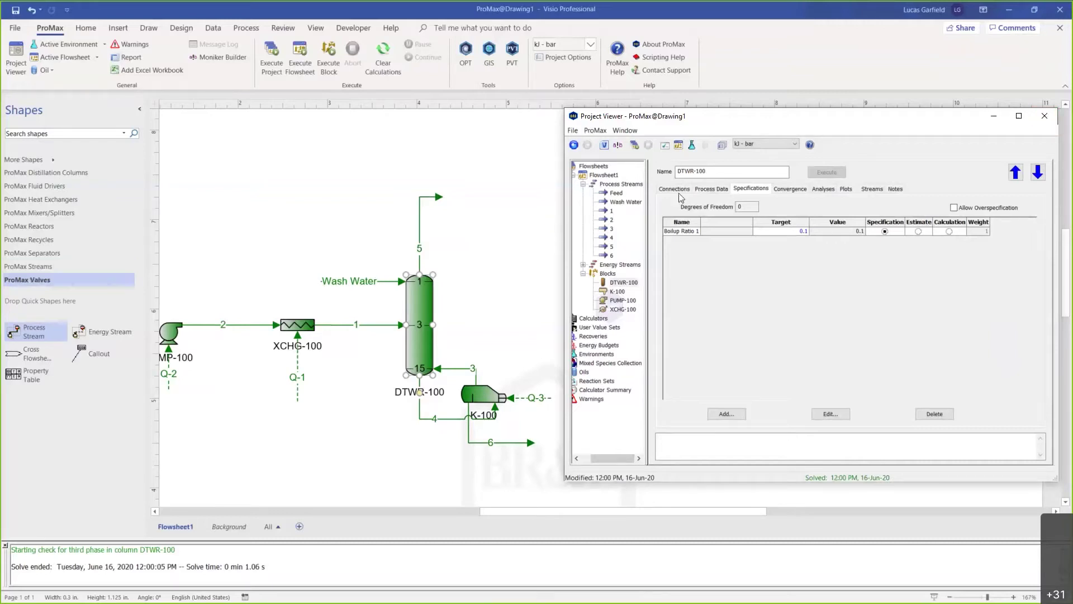
Examine the column's recoveries of water, NH3 and H2S in the overhead and bottoms streams, and close the project viewer.
left_click(711, 190)
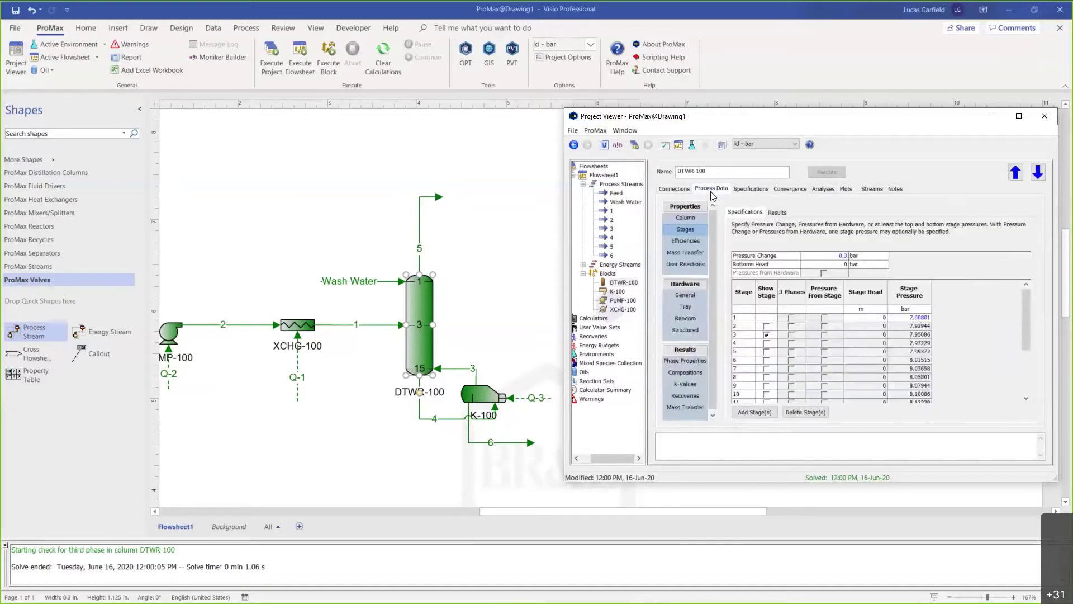
left_click(686, 396)
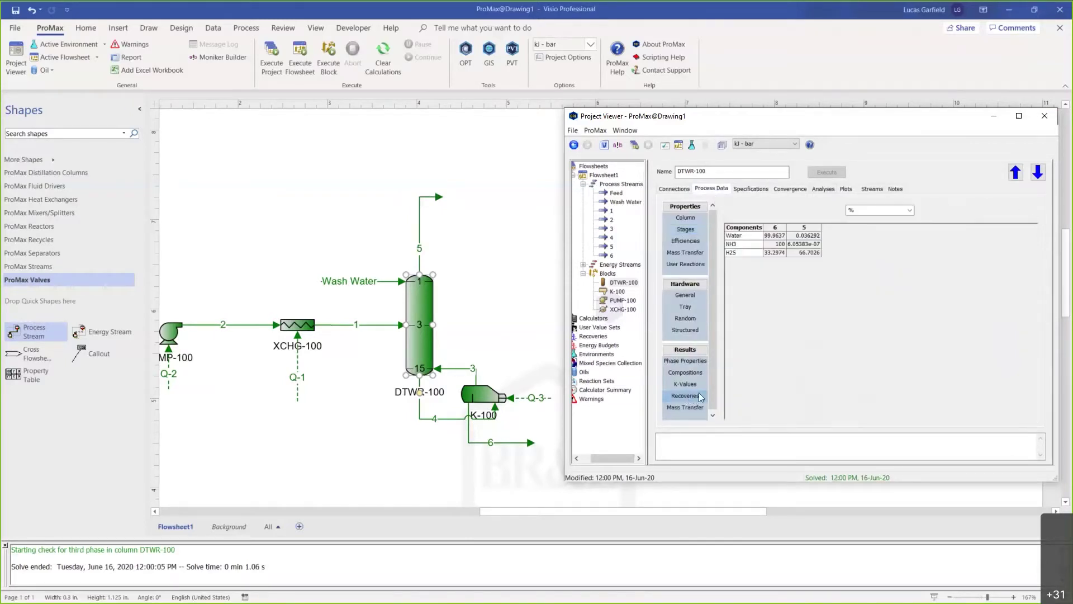
scroll(843, 304, "up", 5)
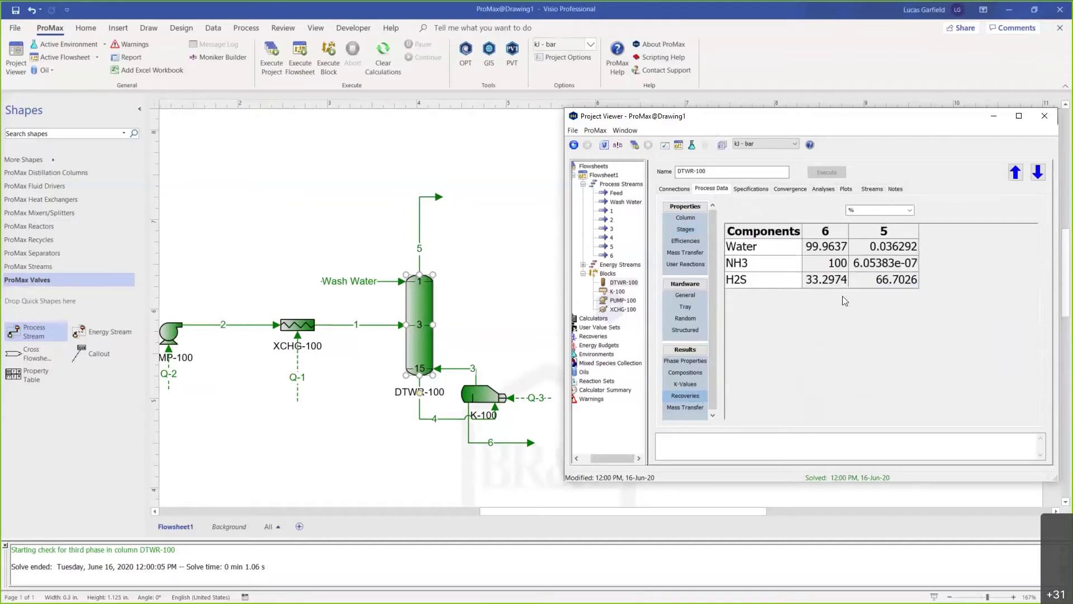
left_click(835, 231)
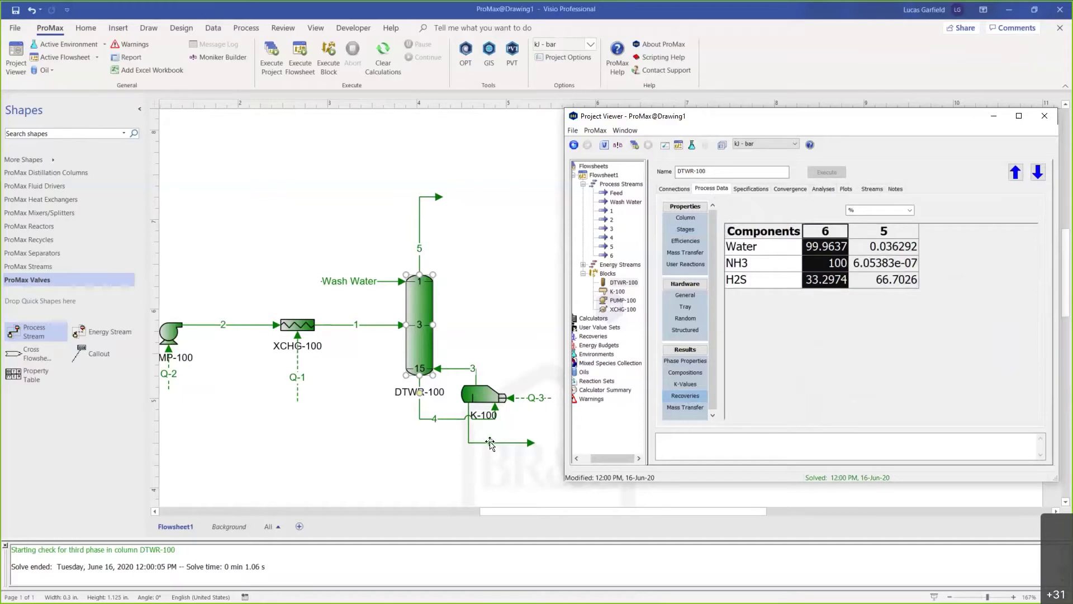
left_click(833, 262)
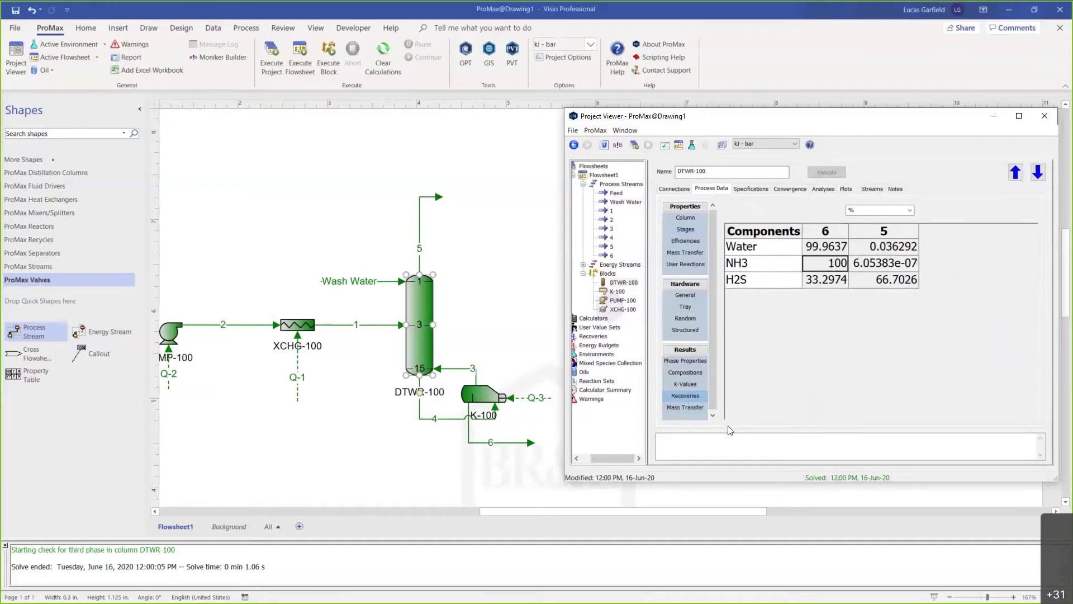
key("Down")
left_click(875, 280)
left_click(838, 266)
left_click(1043, 116)
Check the column overhead stream's composition as mass fractions in ppm, and put the project viewer away.
left_click_drag(393, 160, 414, 246)
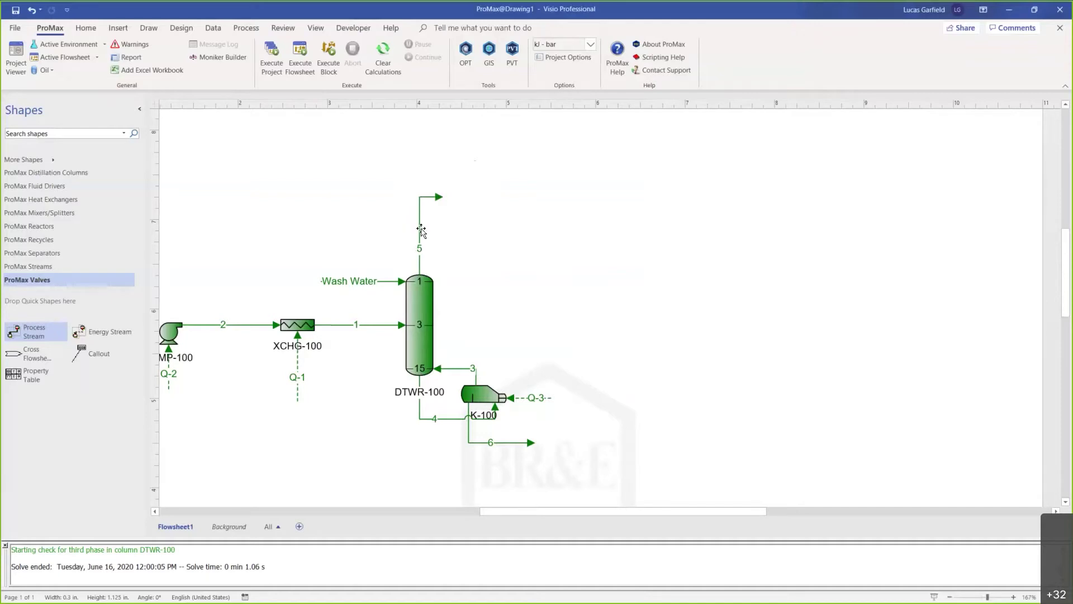
left_click(421, 230)
double_click(422, 231)
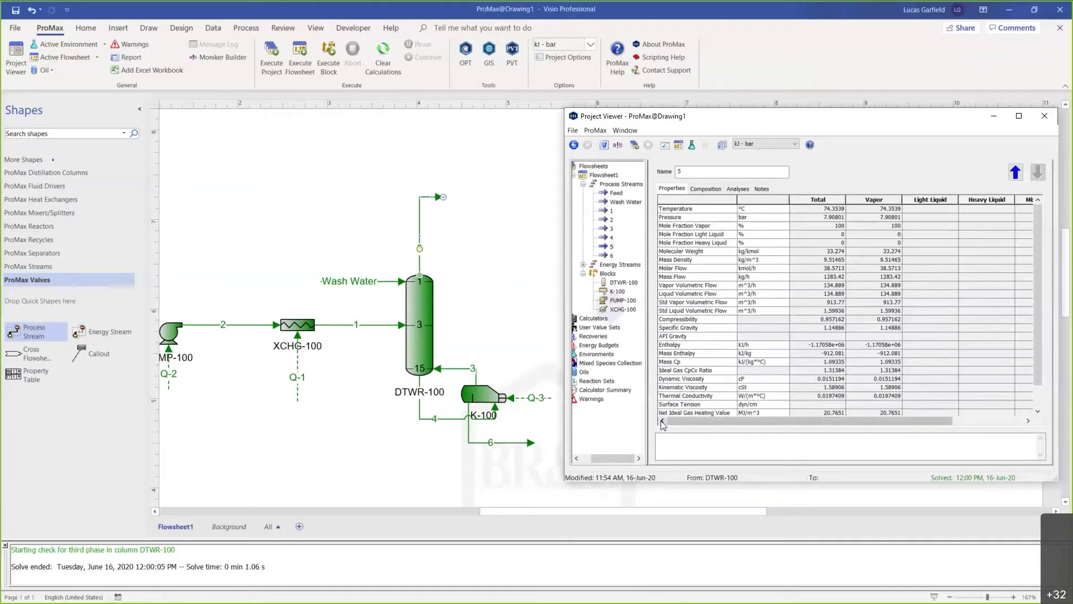
left_click(703, 189)
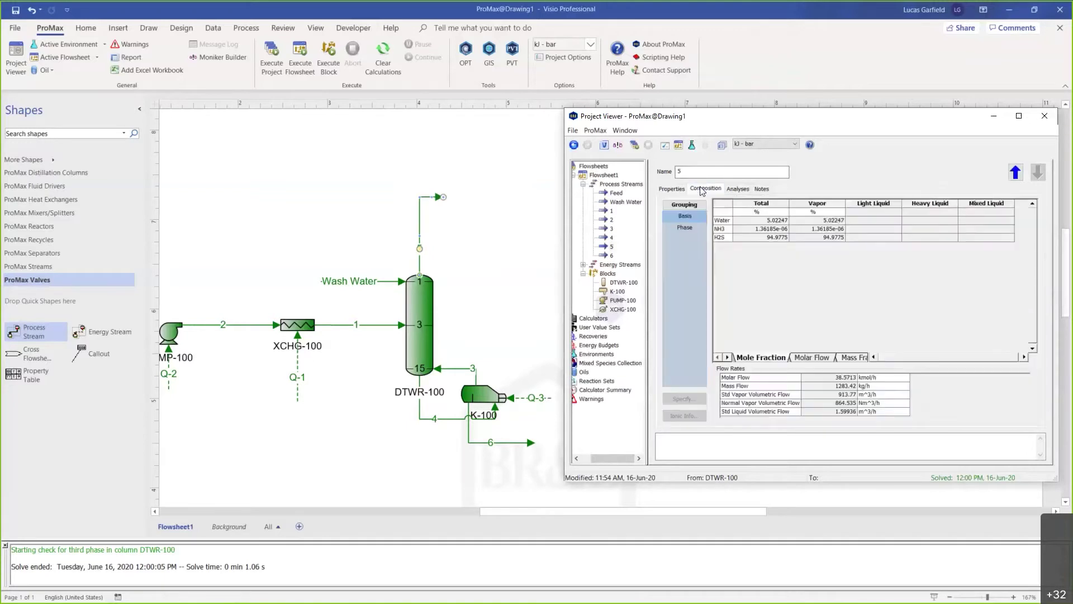
left_click(848, 358)
left_click(760, 212)
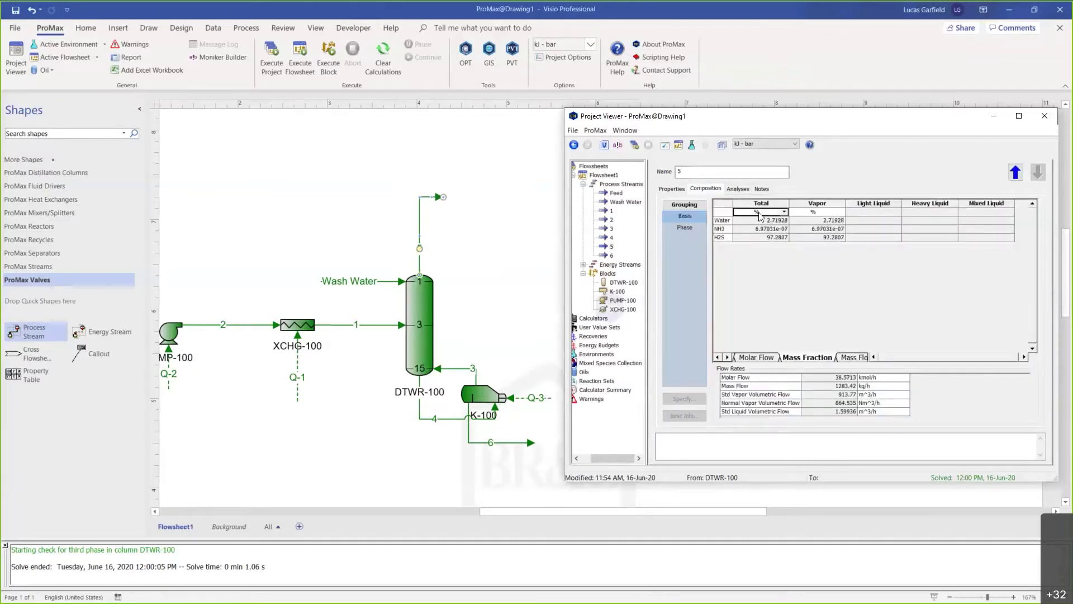
type("ppm")
key("Return")
scroll(805, 223, "up", 5)
left_click(829, 273)
left_click(821, 254)
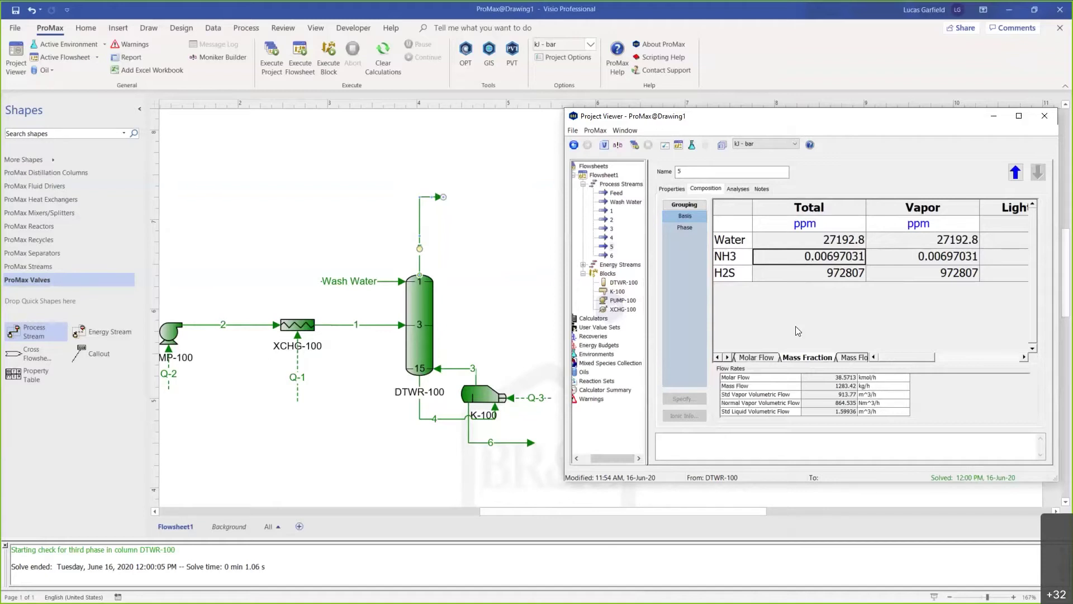
left_click(993, 117)
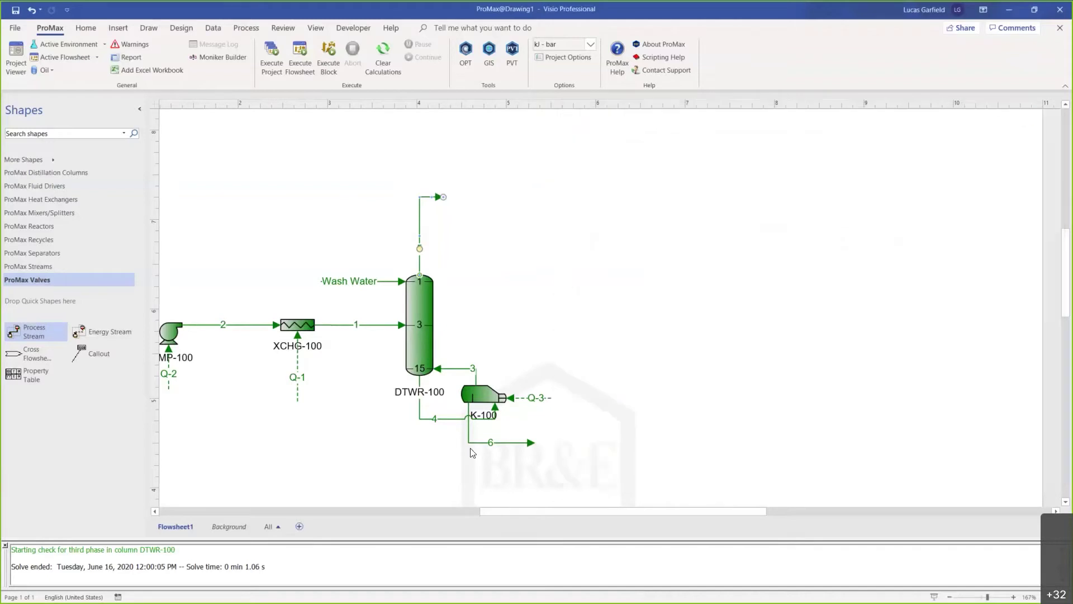
Add a Component Recovery specification named "NH3 Recovery" to column DTWR-100.
double_click(422, 314)
left_click(742, 190)
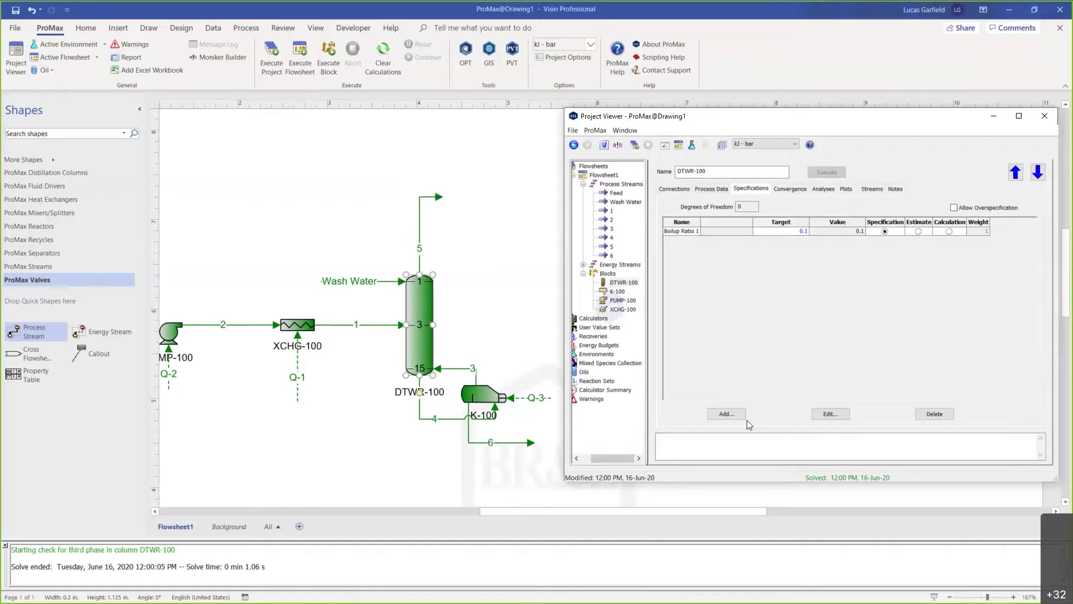
left_click(732, 413)
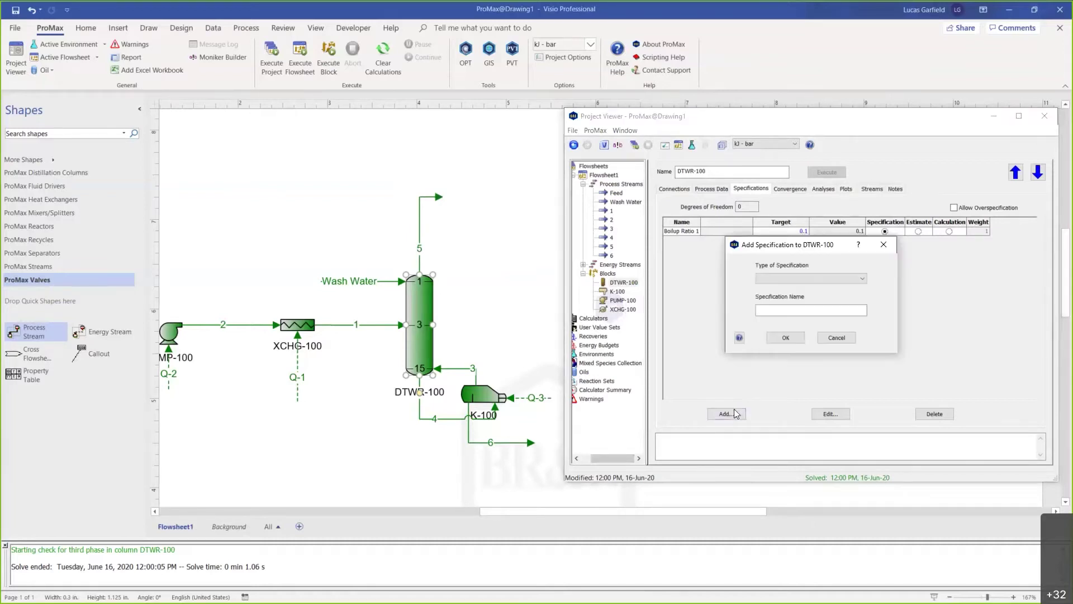
left_click(786, 278)
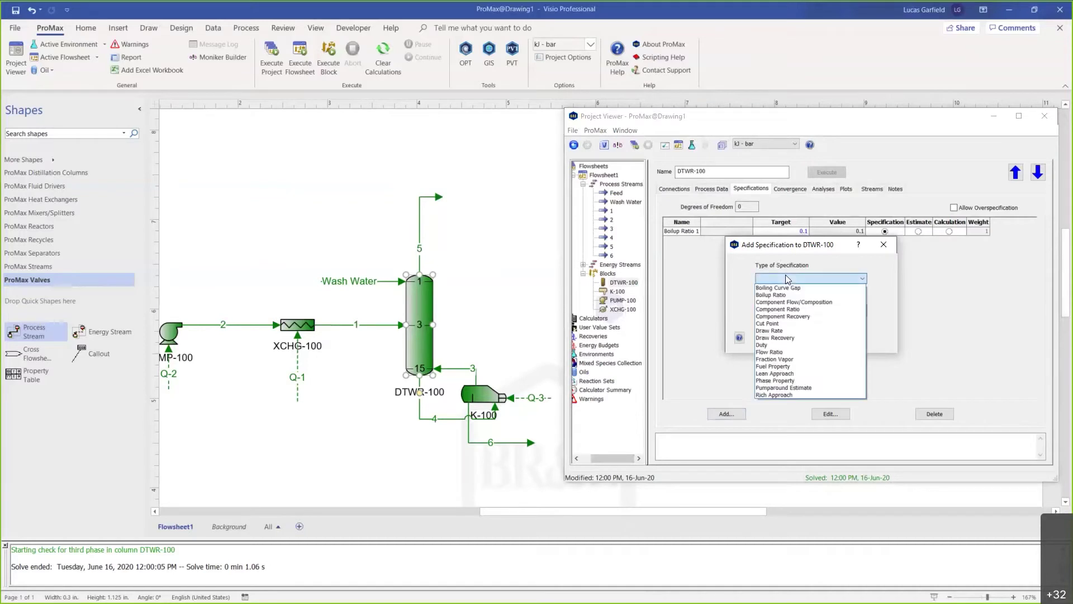
left_click(799, 318)
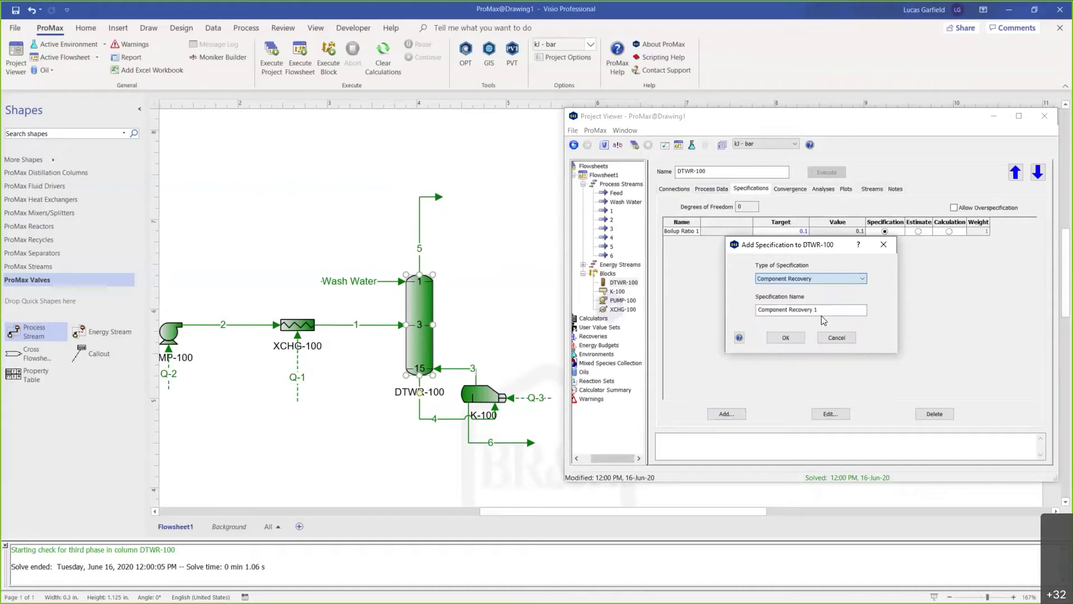
type("N")
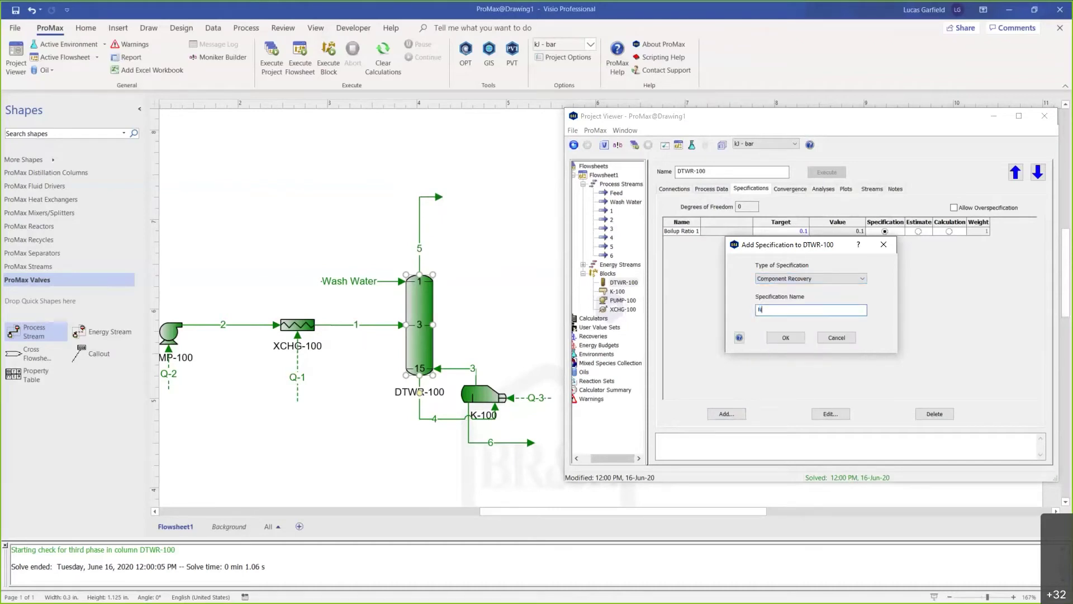
type("H3 Recovery")
left_click(801, 340)
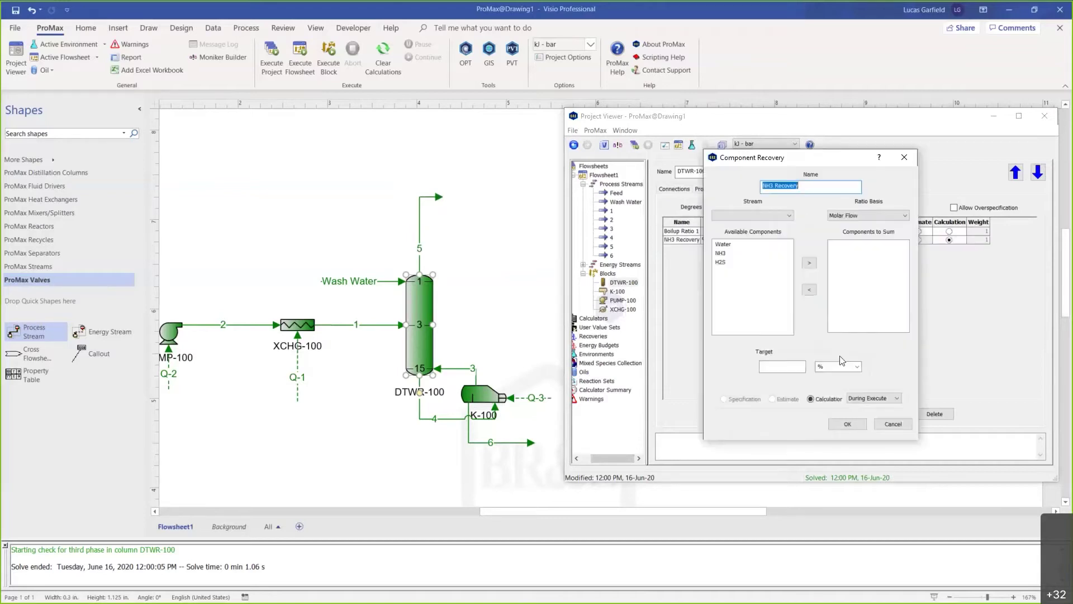
Define the NH3 recovery specification with component NH3 in the Bottoms Liquid stream, and widen the specification table's name column.
left_click(732, 255)
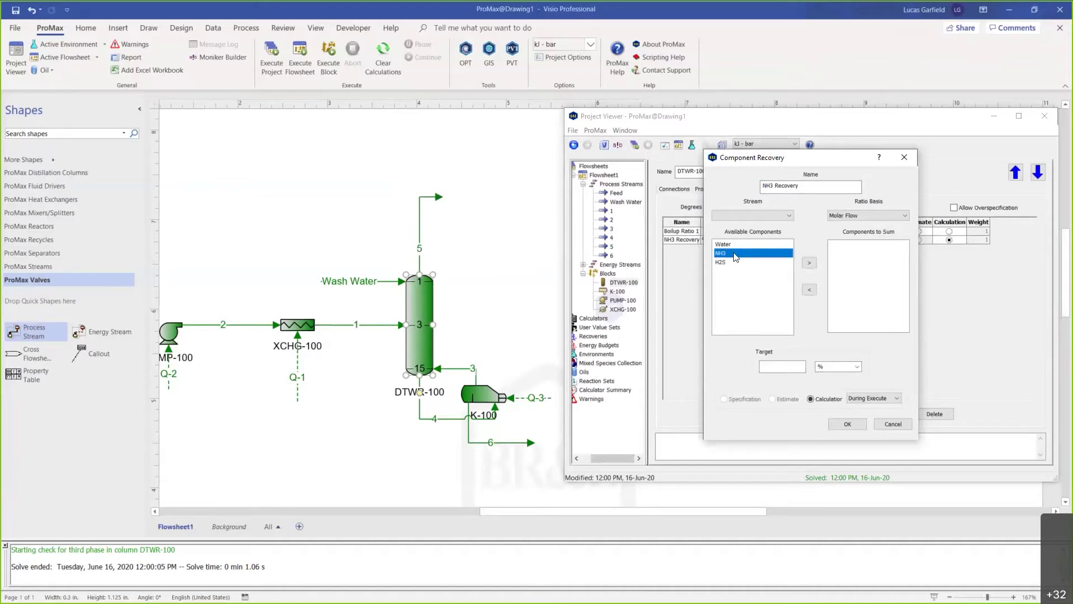
double_click(734, 254)
left_click(750, 216)
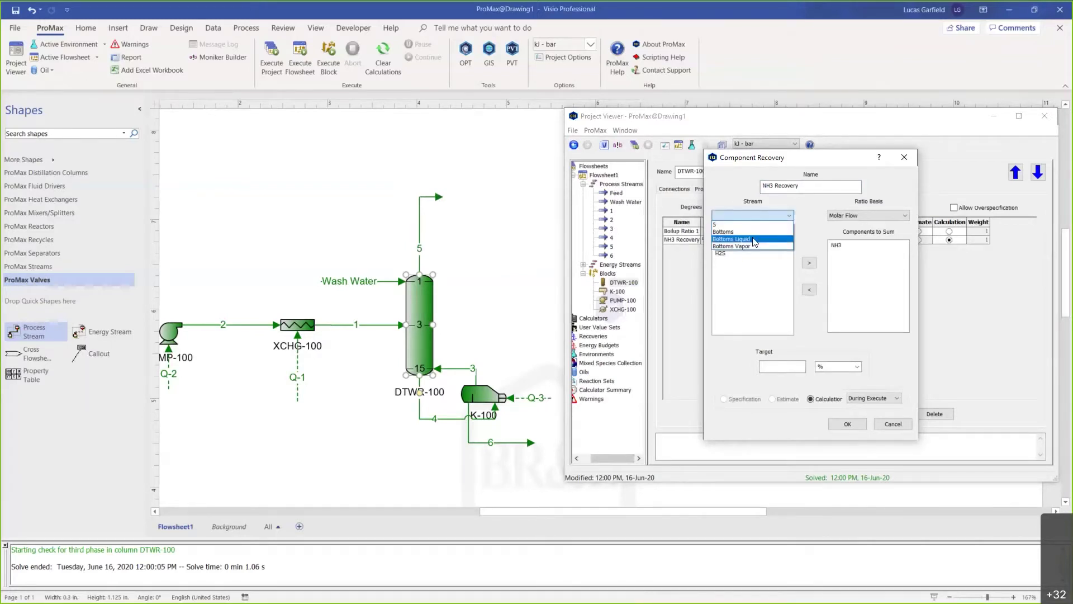
left_click(754, 241)
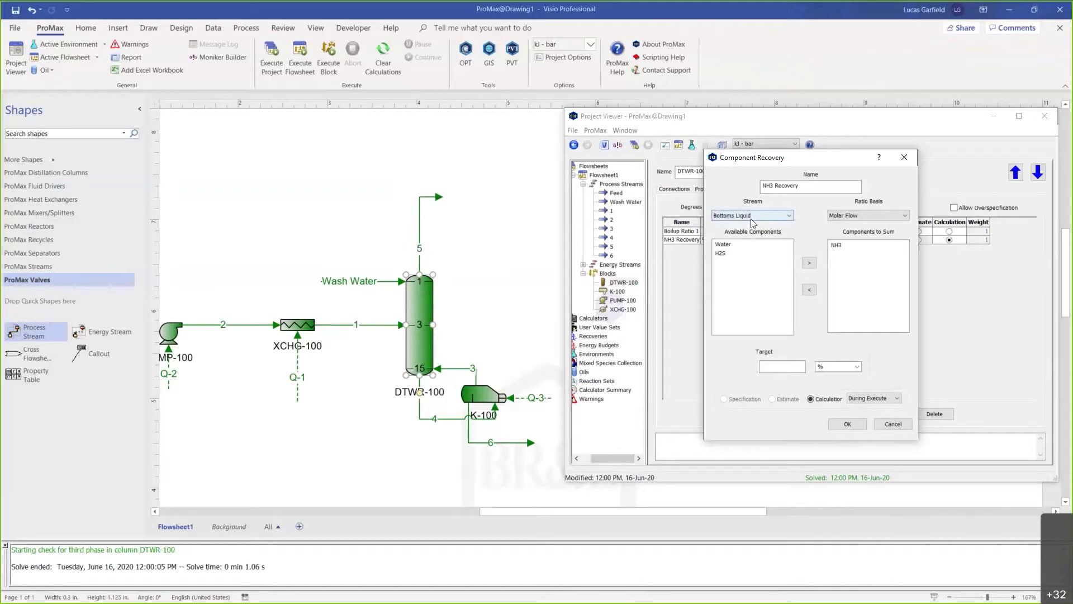
left_click(843, 426)
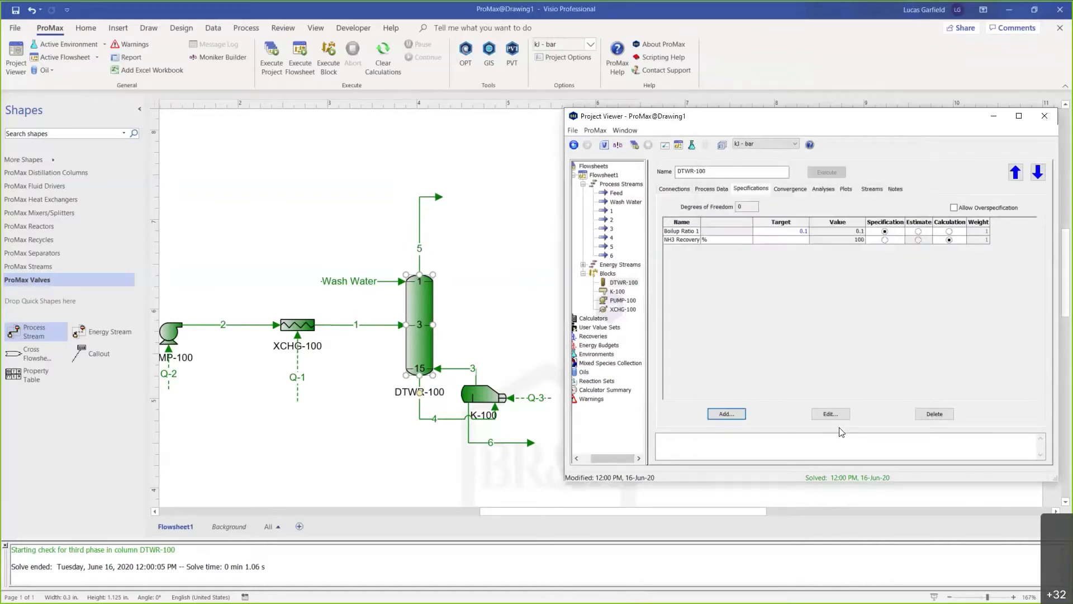
left_click(844, 240)
left_click_drag(700, 222, 714, 222)
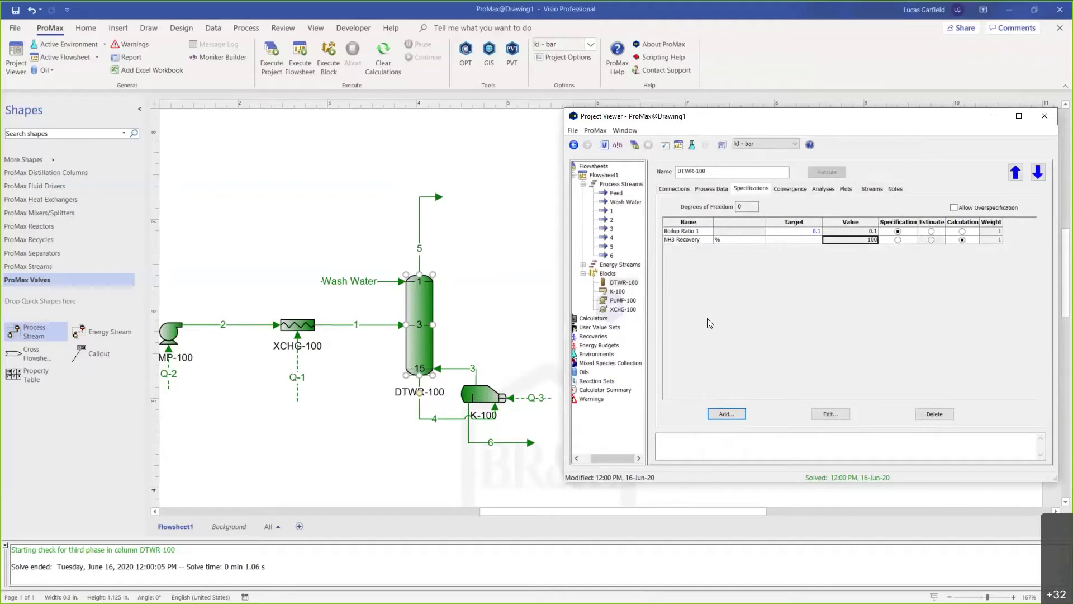
left_click(722, 414)
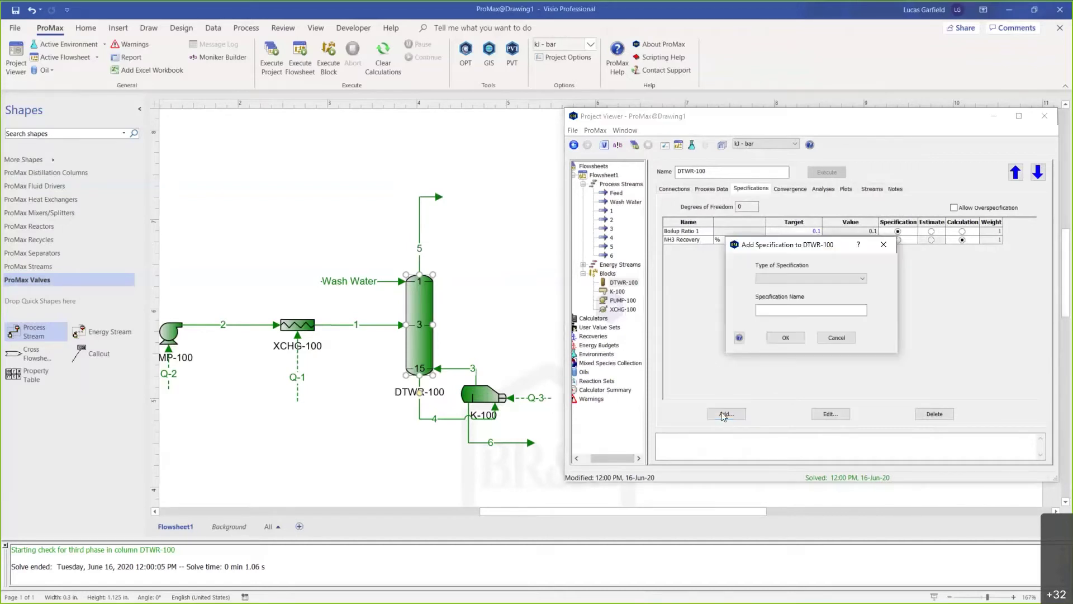
left_click(781, 278)
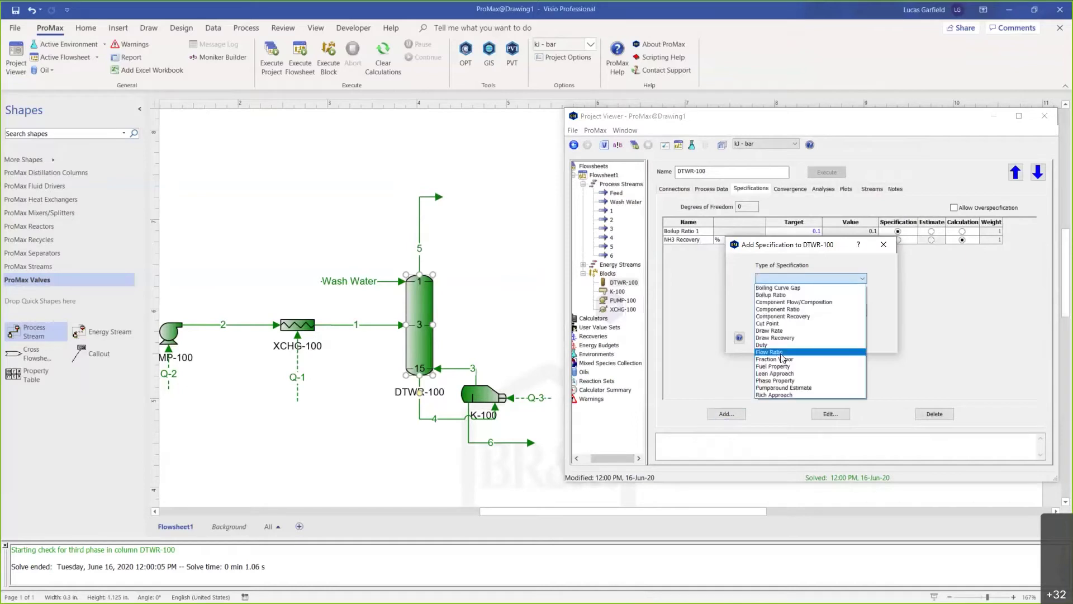
left_click(807, 302)
left_click_drag(842, 309, 756, 310)
type("H2S Recovery")
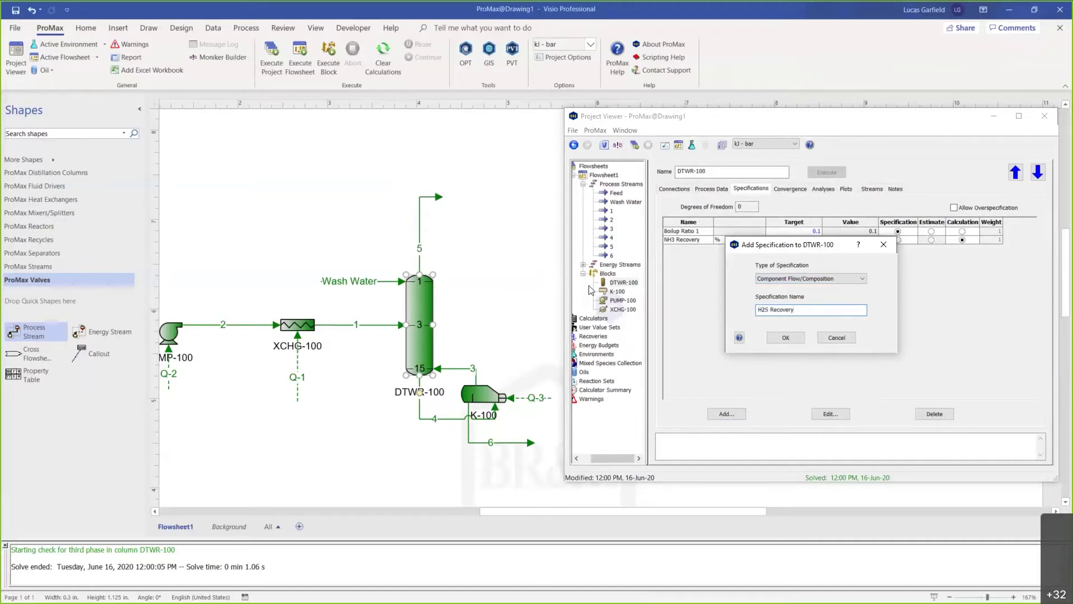
left_click(787, 335)
double_click(720, 262)
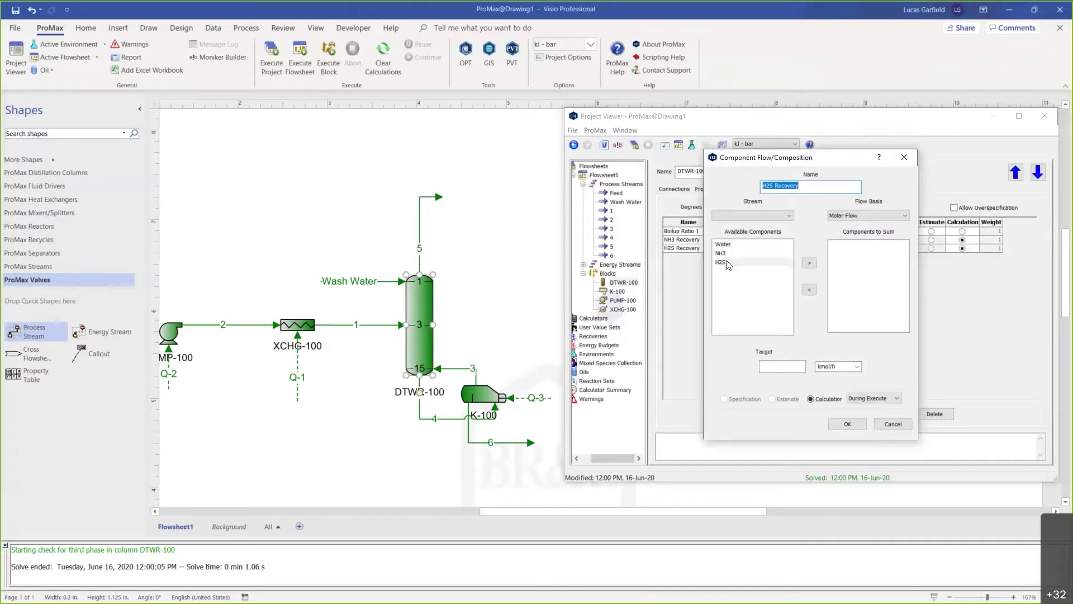
left_click(733, 218)
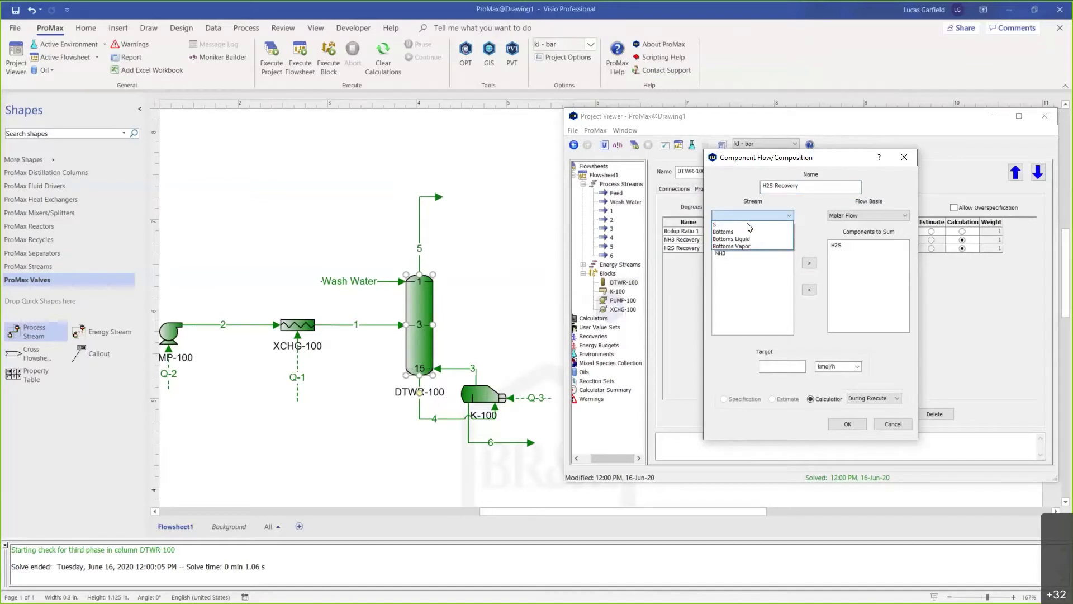
left_click(735, 224)
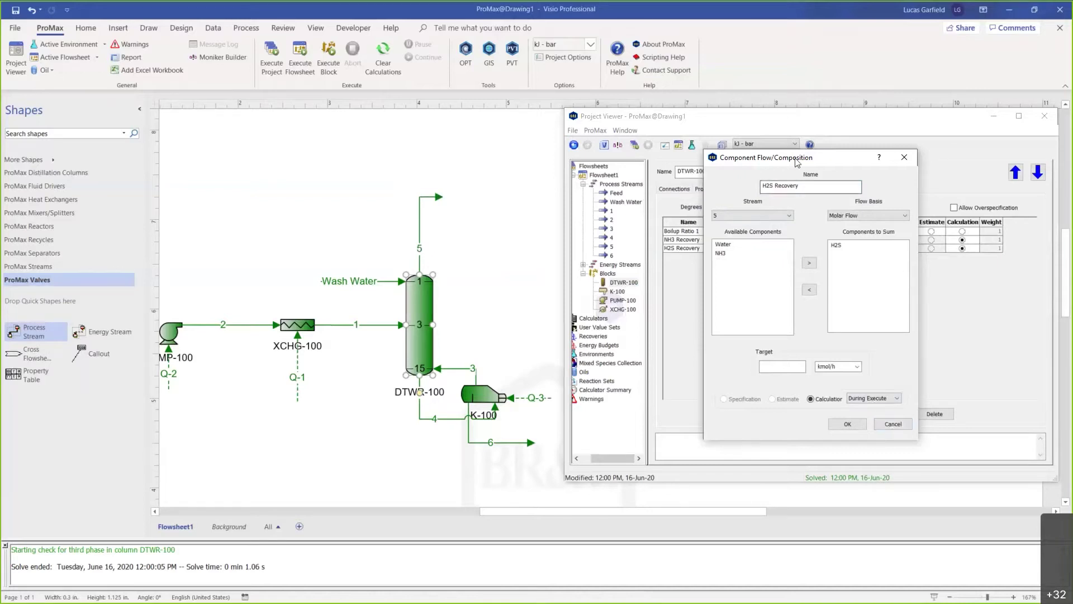
left_click(882, 426)
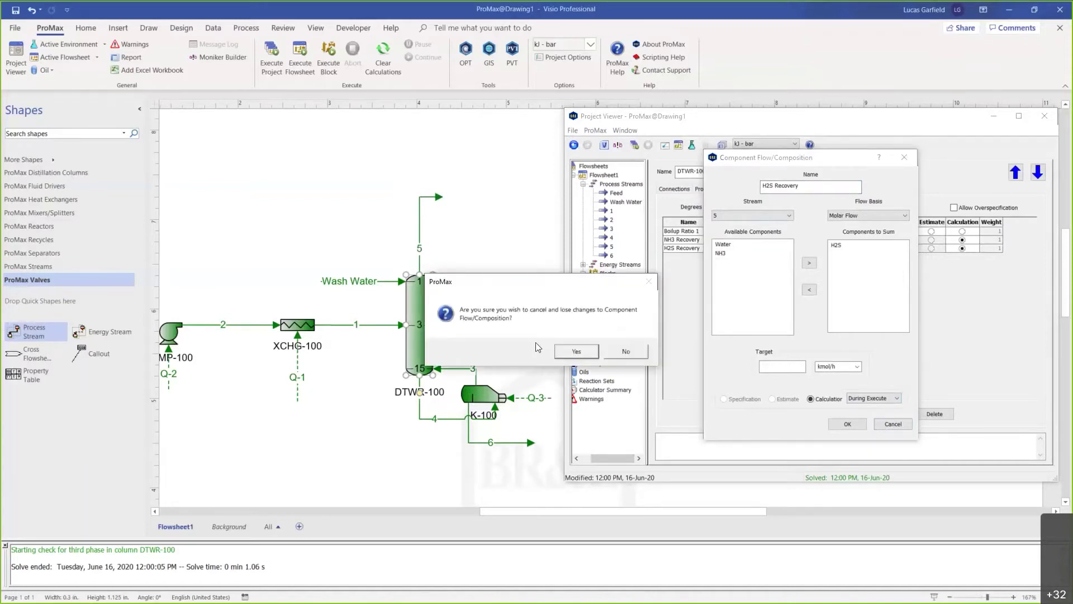
left_click(576, 351)
left_click(682, 247)
key("Delete")
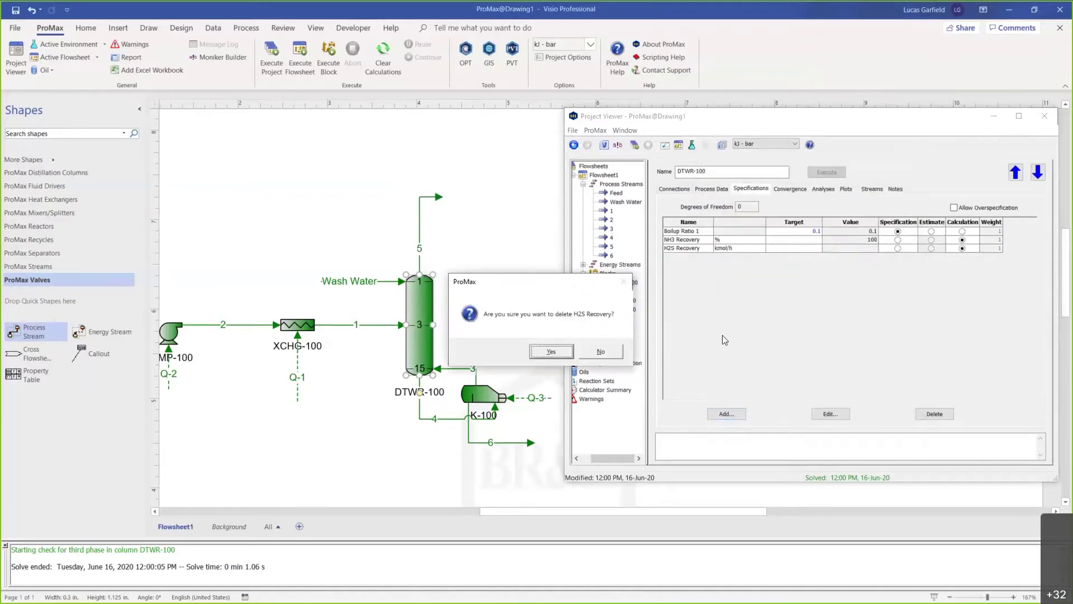
left_click(550, 352)
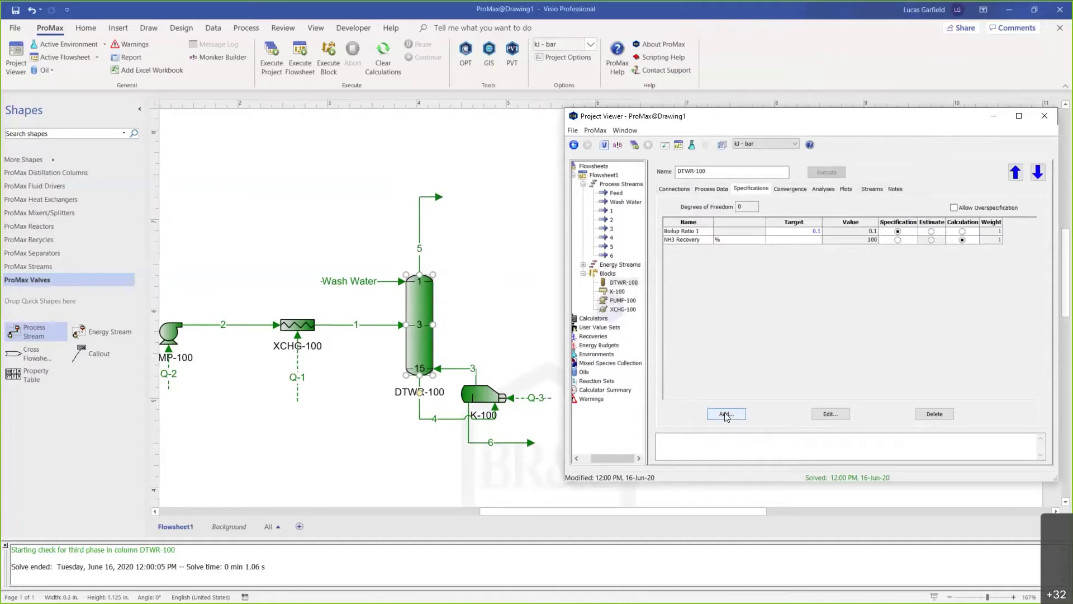
Add a Component Recovery specification named "H2S Recovery" to the column, covering component H2S in overhead stream 5.
left_click(726, 414)
left_click(790, 278)
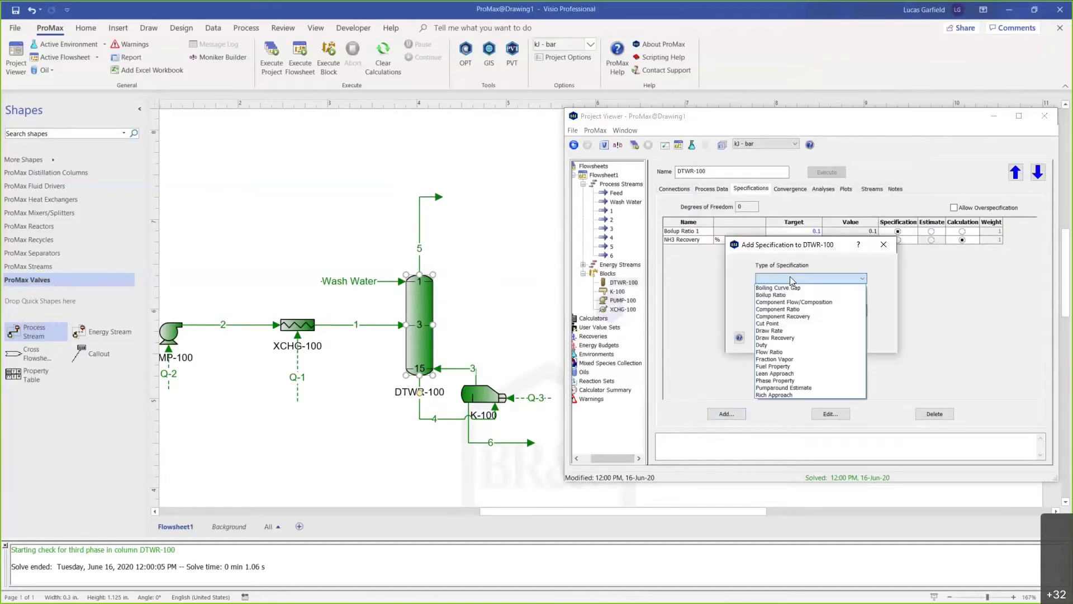
left_click(813, 316)
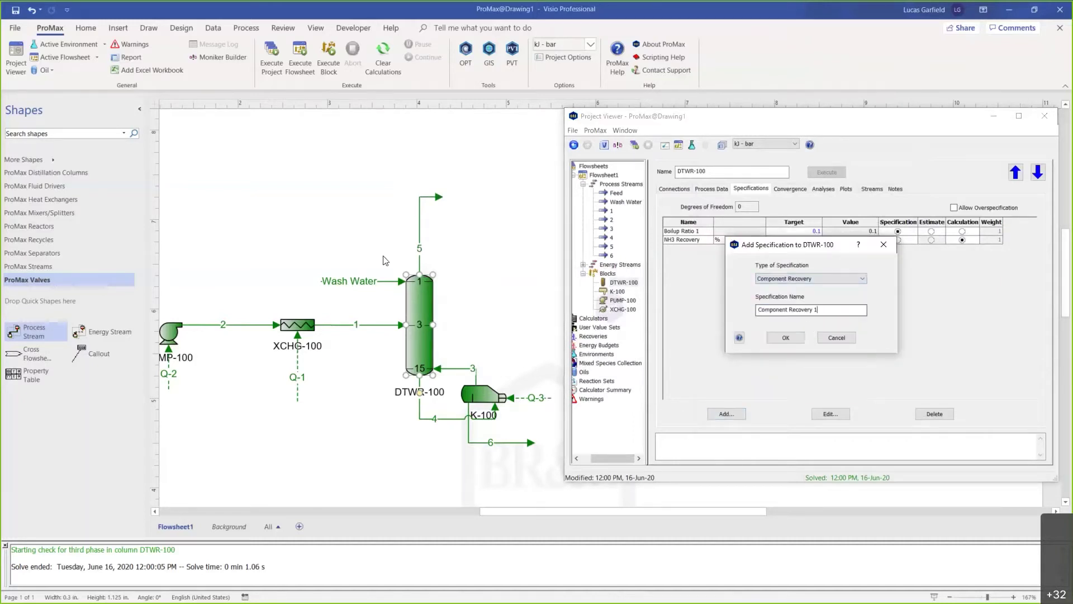
triple_click(794, 310)
type("H2S Recovery")
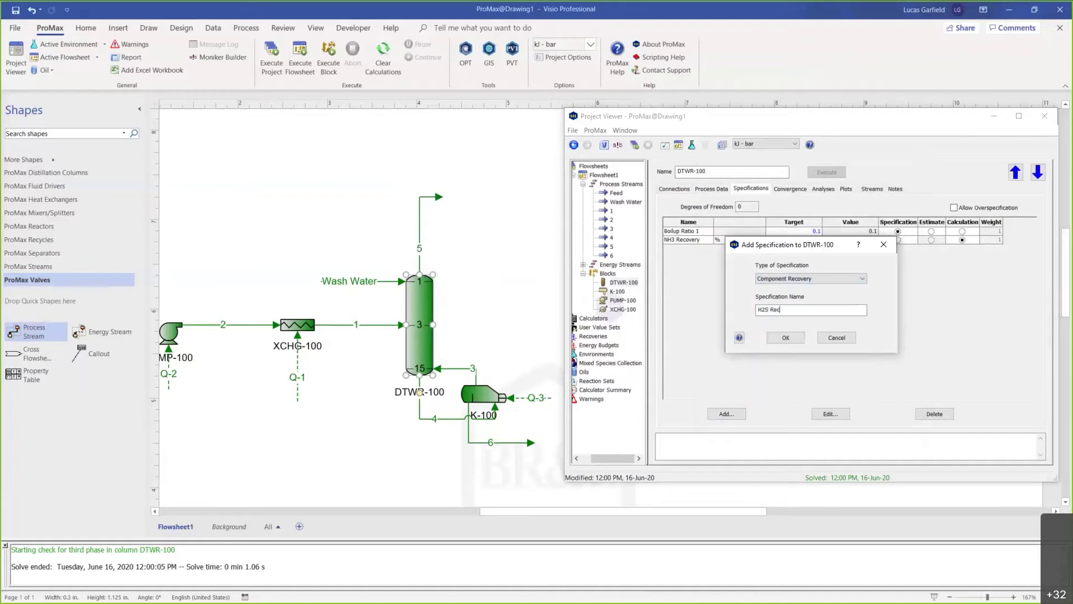
left_click(784, 339)
left_click(746, 216)
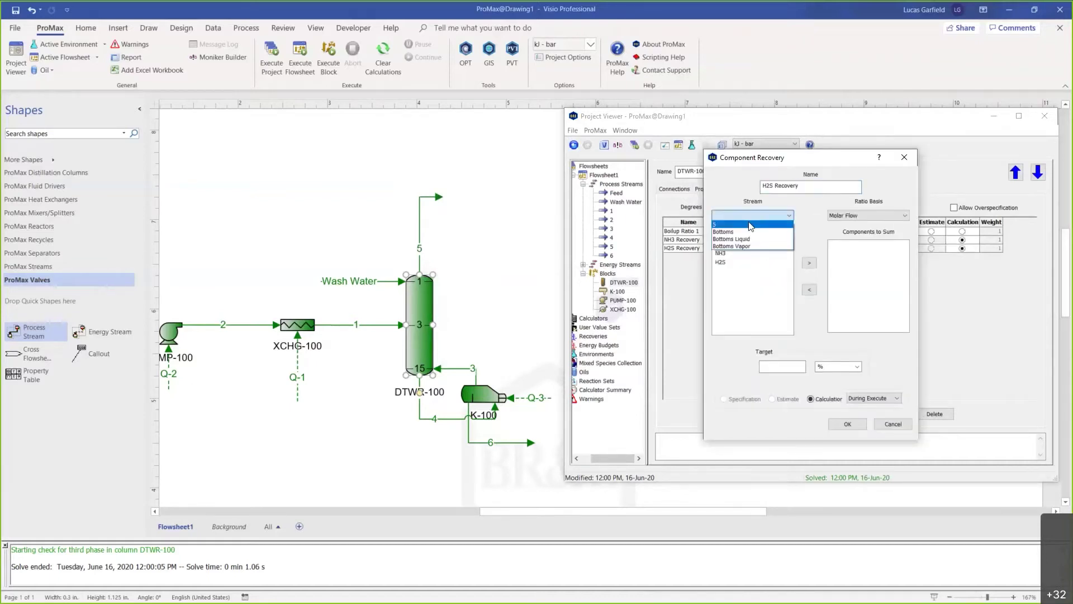
left_click(749, 224)
double_click(721, 261)
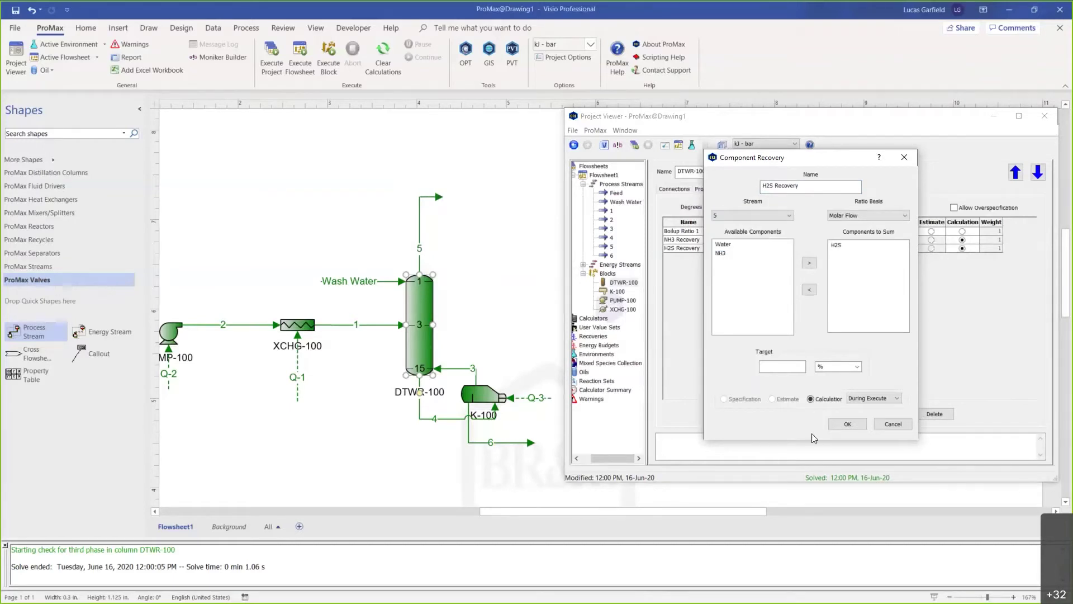
left_click(848, 423)
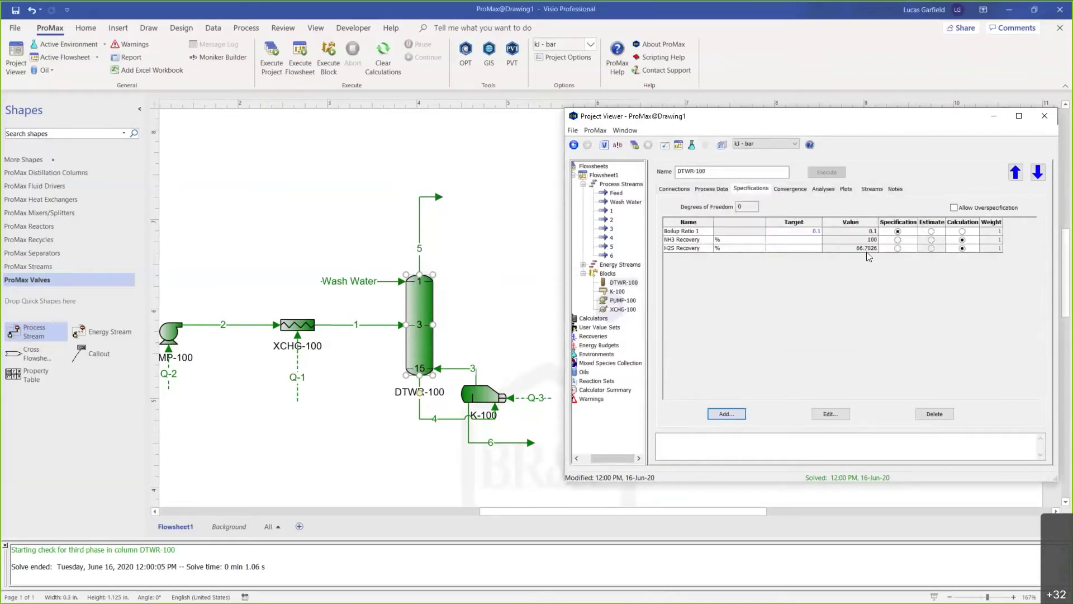
Execute the column with a boilup ratio target of 0.12 and check the NH3 and H2S recoveries.
left_click(866, 250)
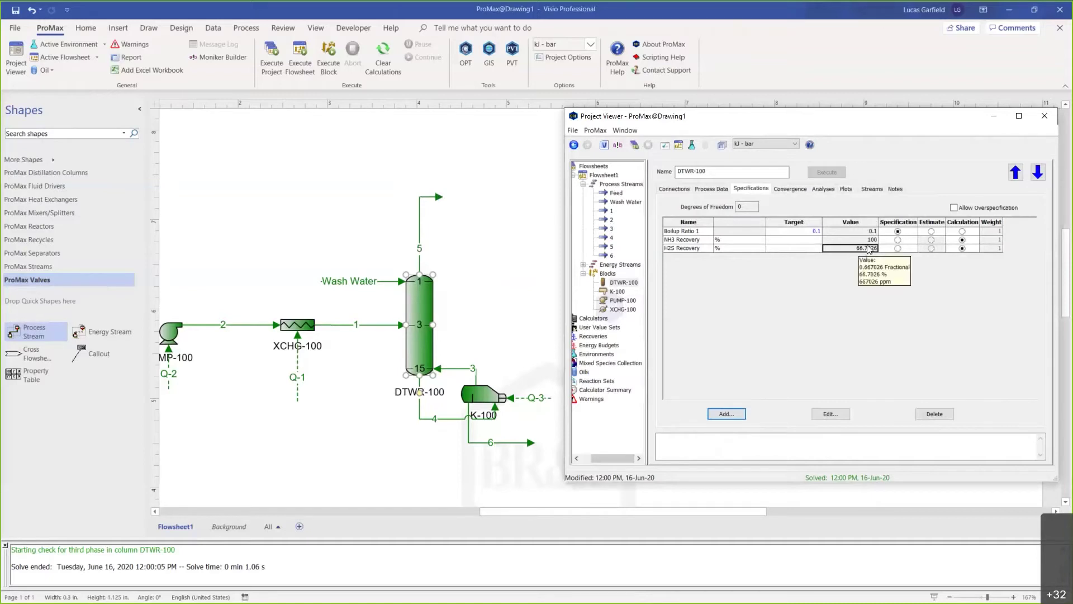
left_click(870, 241)
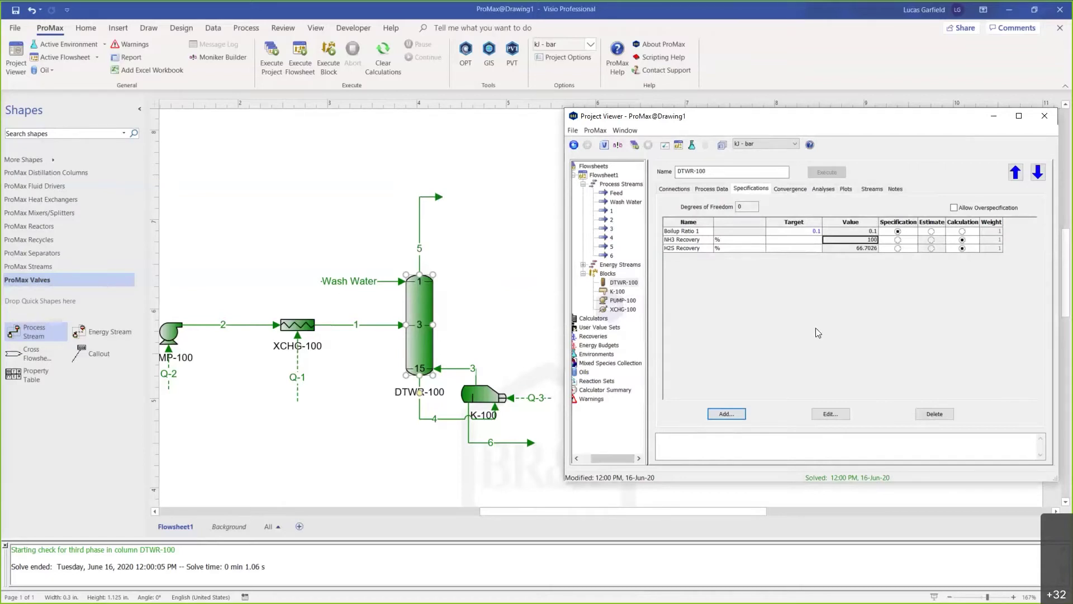
key("Up")
key("Left")
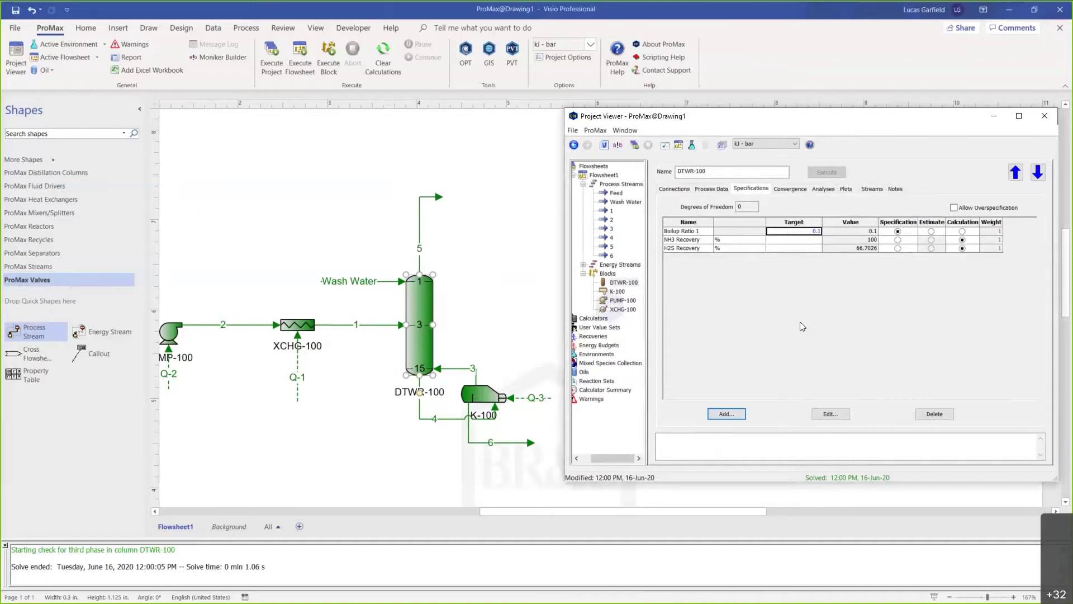
type("0.12")
key("Return")
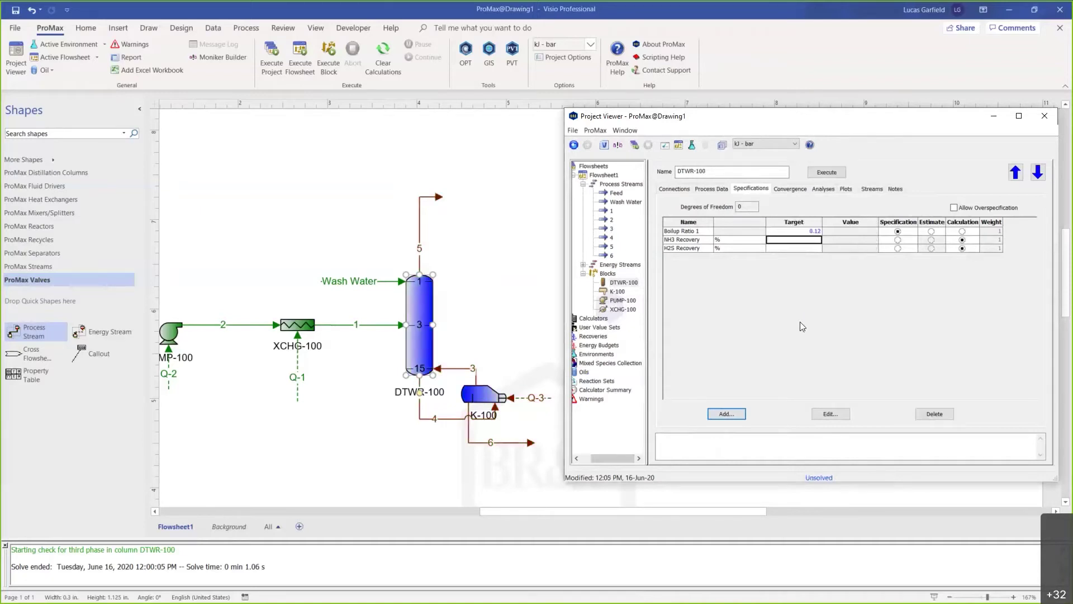
left_click(826, 172)
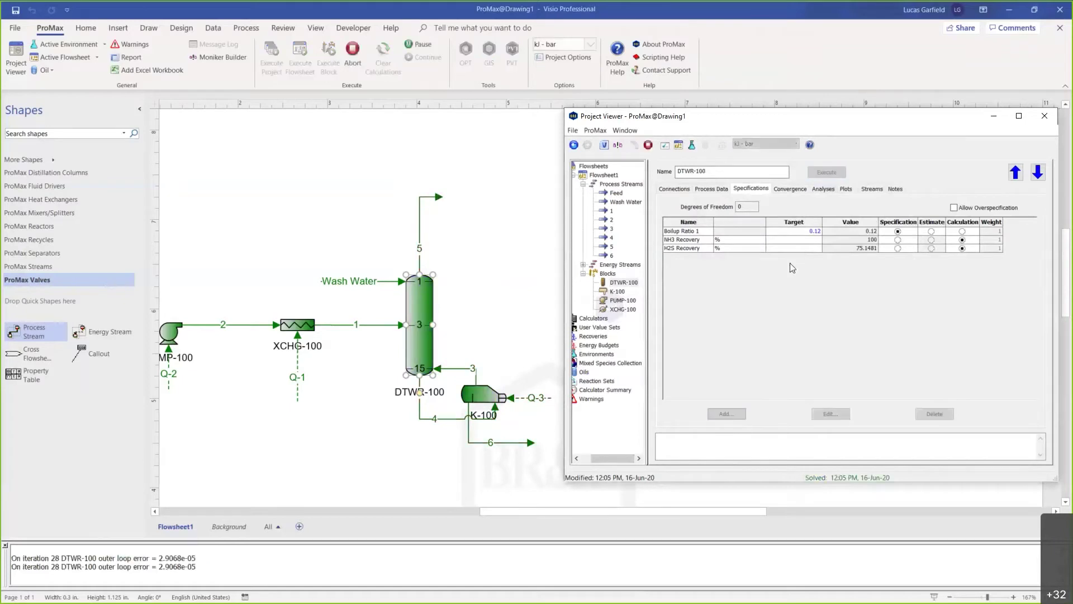
left_click(692, 239)
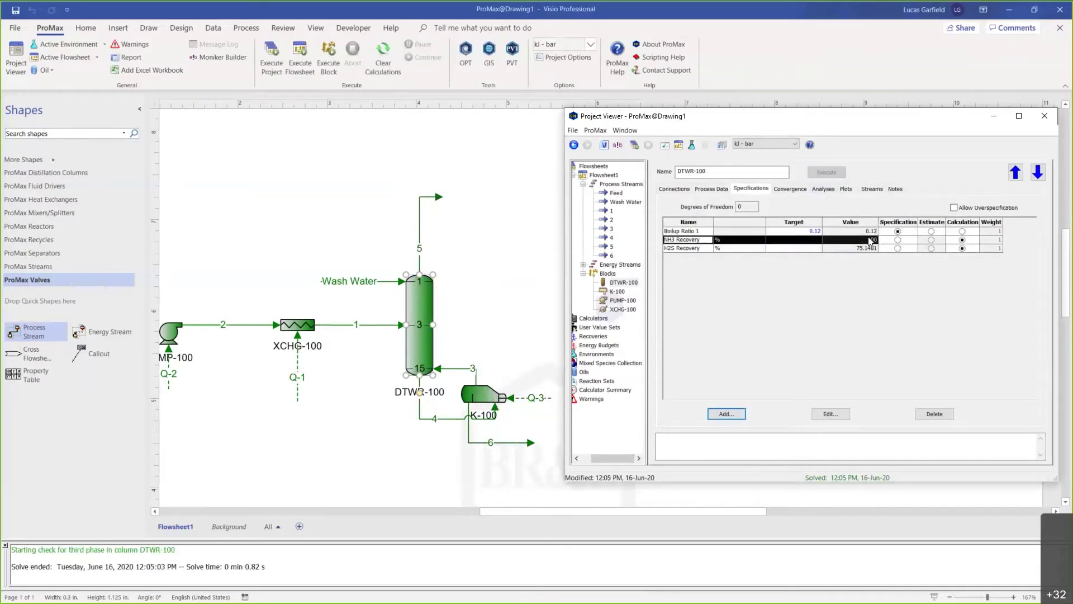
left_click_drag(684, 249, 849, 250)
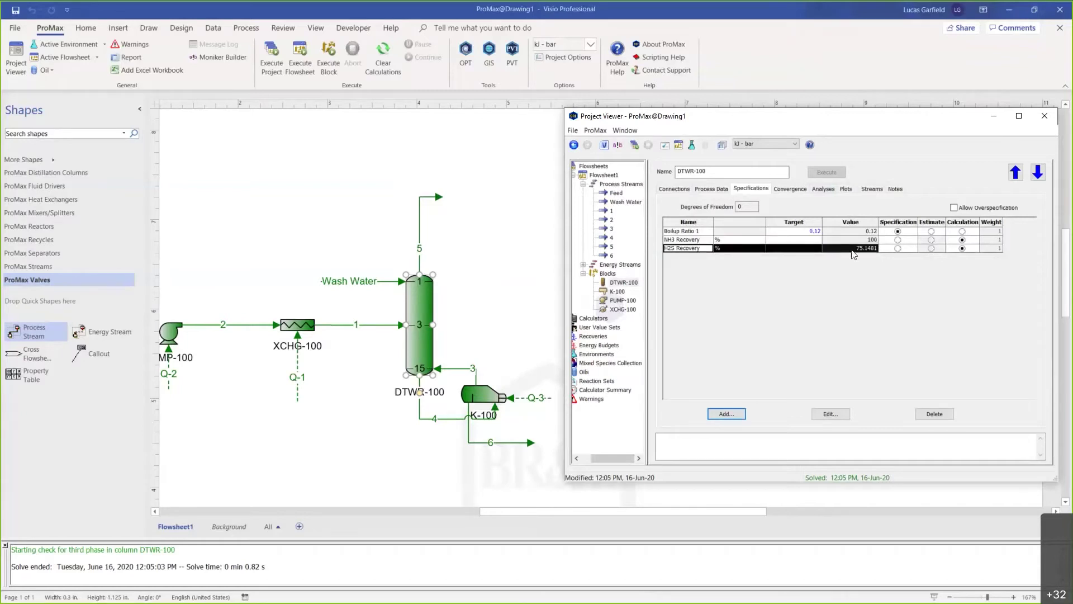
left_click(859, 247)
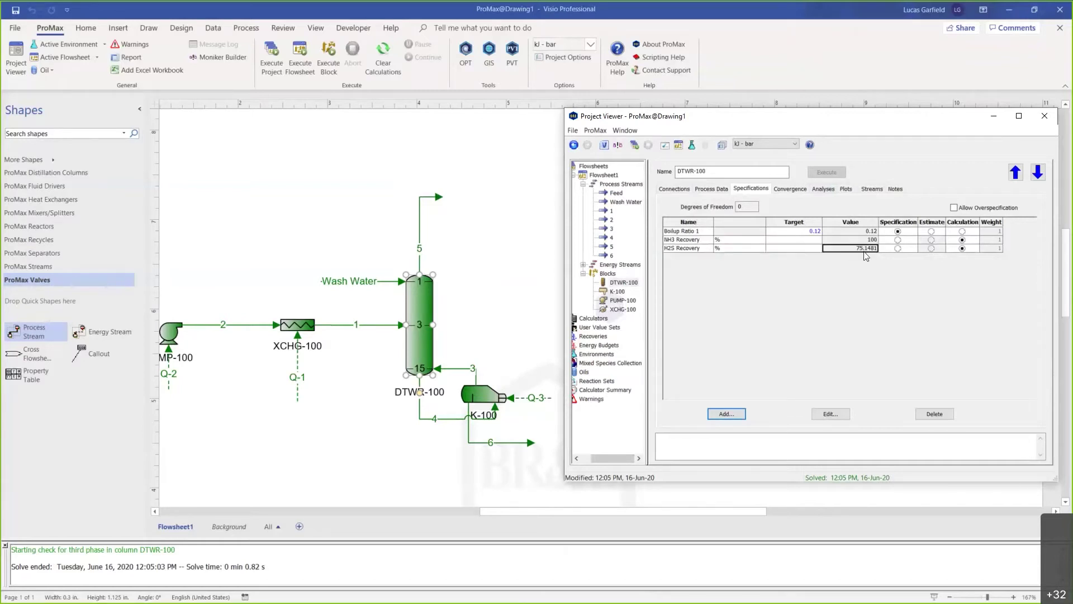
Set the boilup ratio target to 0.13 and execute the column again.
left_click(814, 235)
type("0.13")
key("Return")
left_click(837, 170)
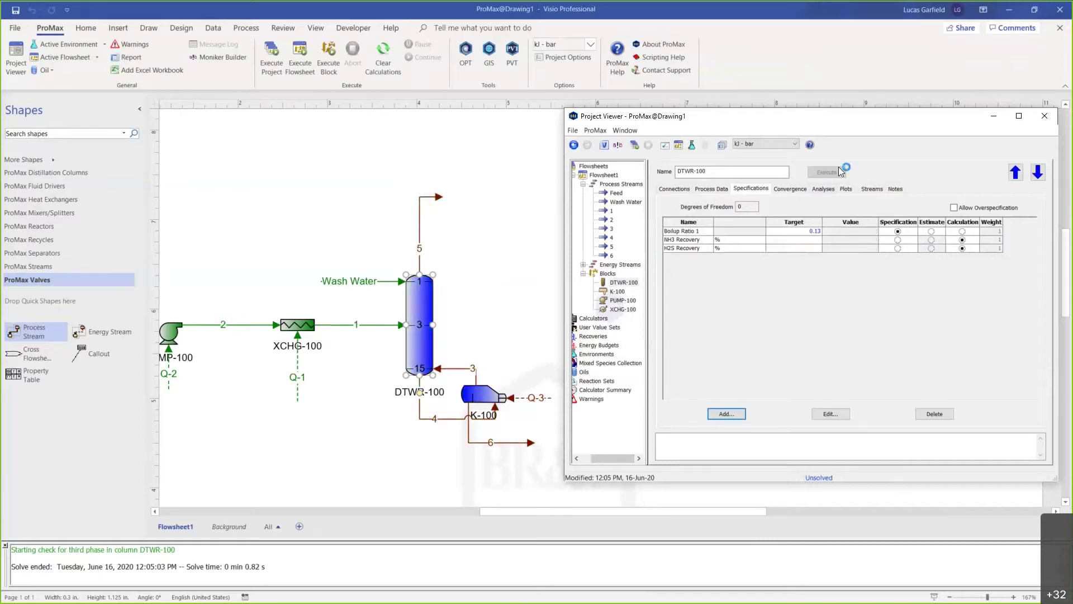
Check the NH3 and H2S recovery values calculated for the column at the 0.13 boilup ratio.
left_click(697, 240)
left_click(855, 239)
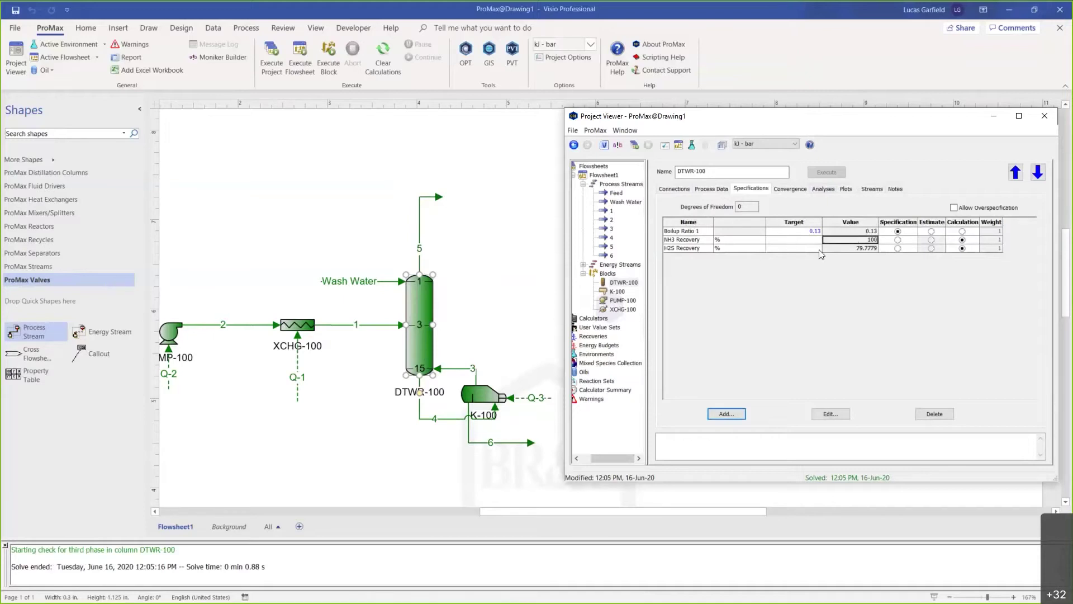
left_click(853, 248)
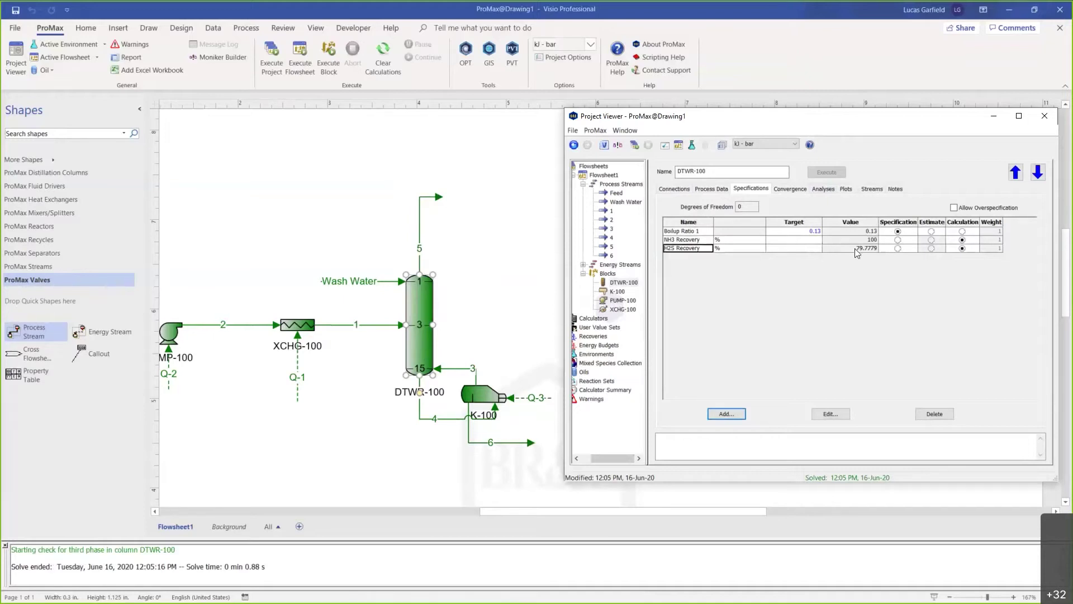
Set the boilup ratio target to 0.15, execute the column and review the solver messages.
left_click(793, 232)
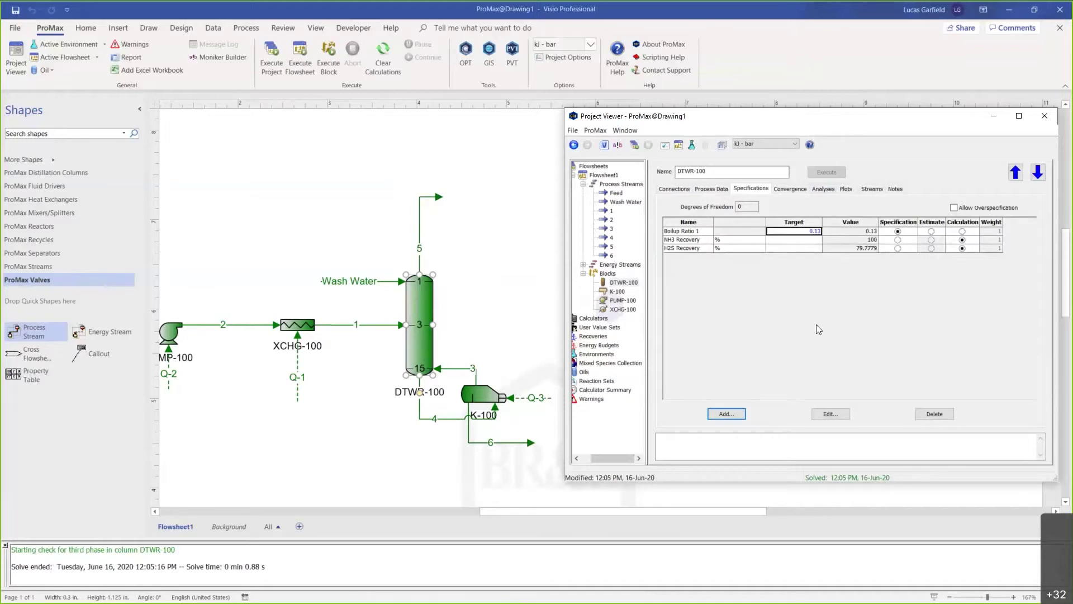
type(".15")
key("Return")
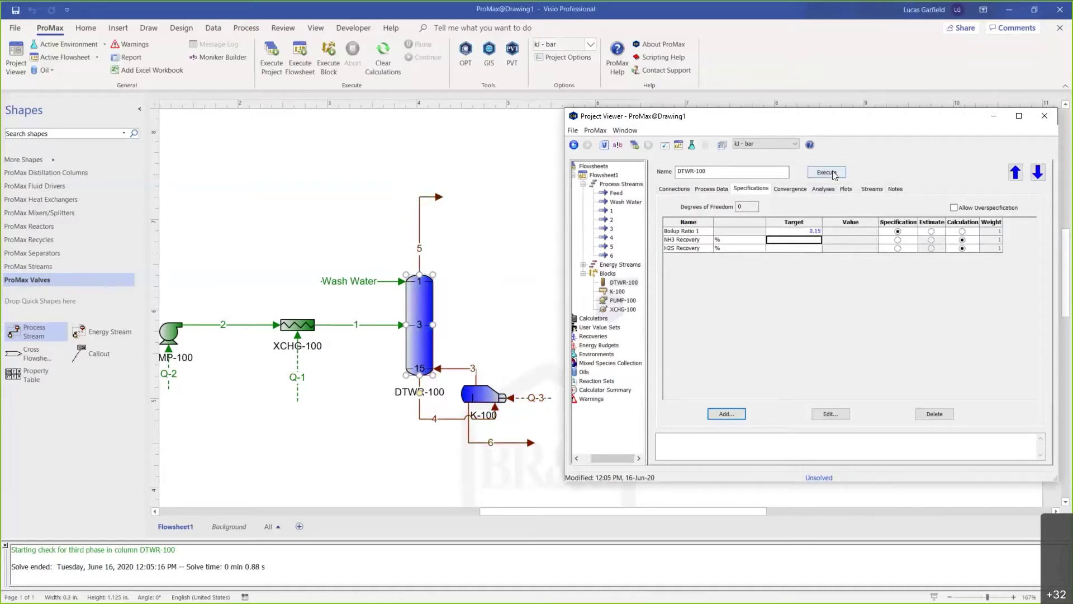
left_click(832, 172)
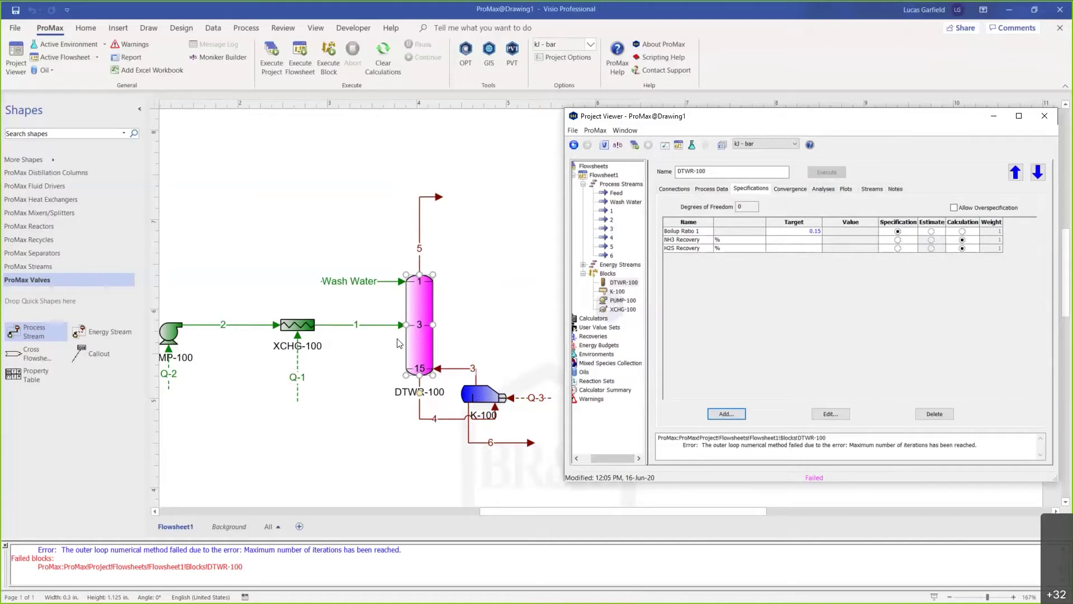
scroll(178, 578, "up", 1)
scroll(177, 577, "up", 1)
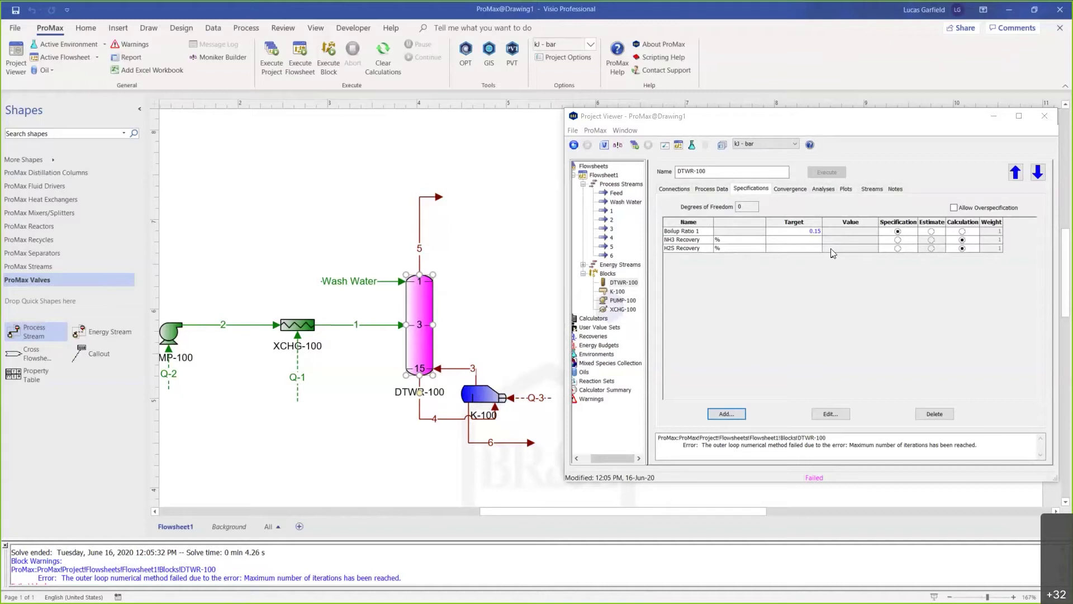
Change the column's Inner Loop Model convergence parameter to Boston-Sullivan Nonideal and execute the column again.
left_click(801, 190)
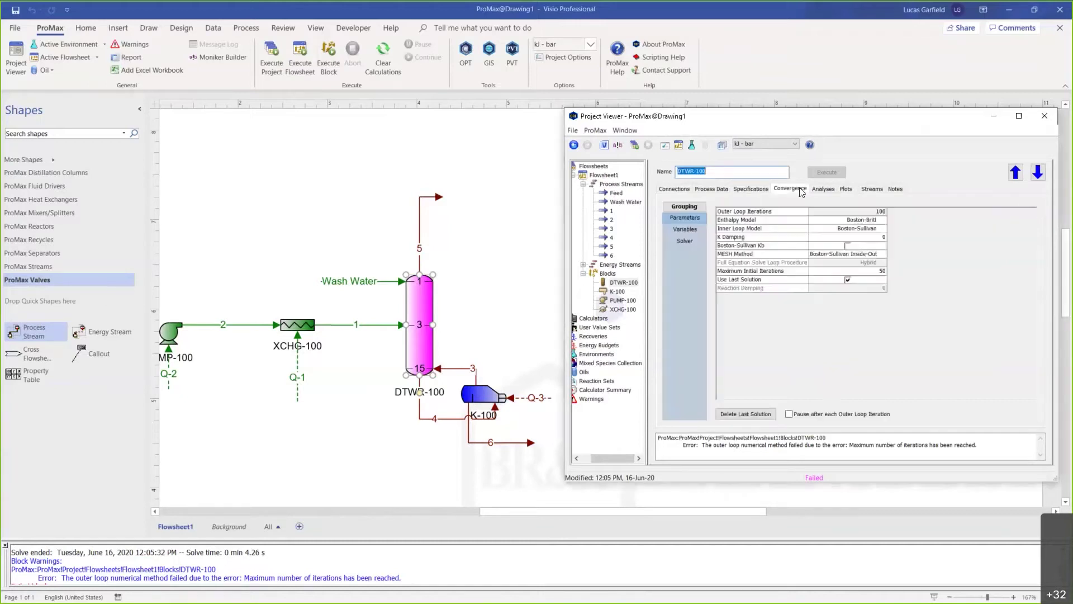
left_click(752, 221)
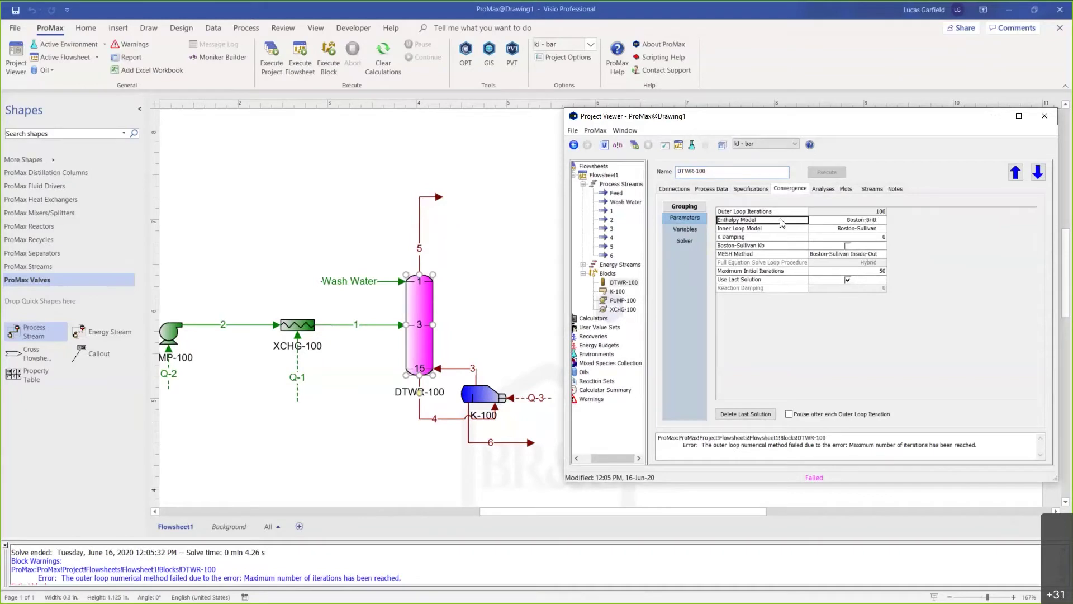
left_click(769, 229)
left_click(858, 228)
left_click(882, 228)
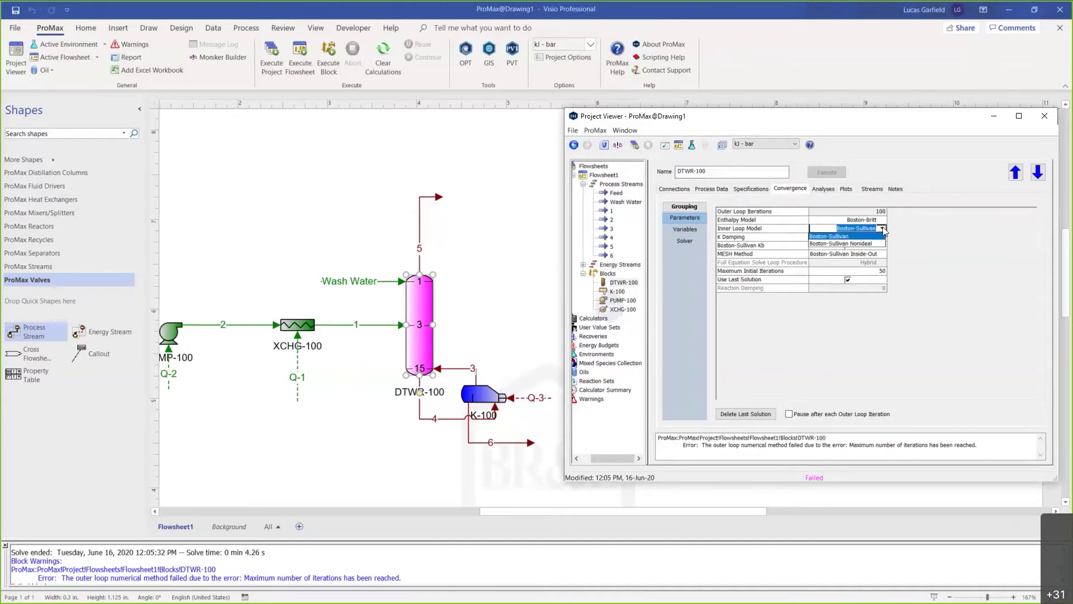
left_click(869, 243)
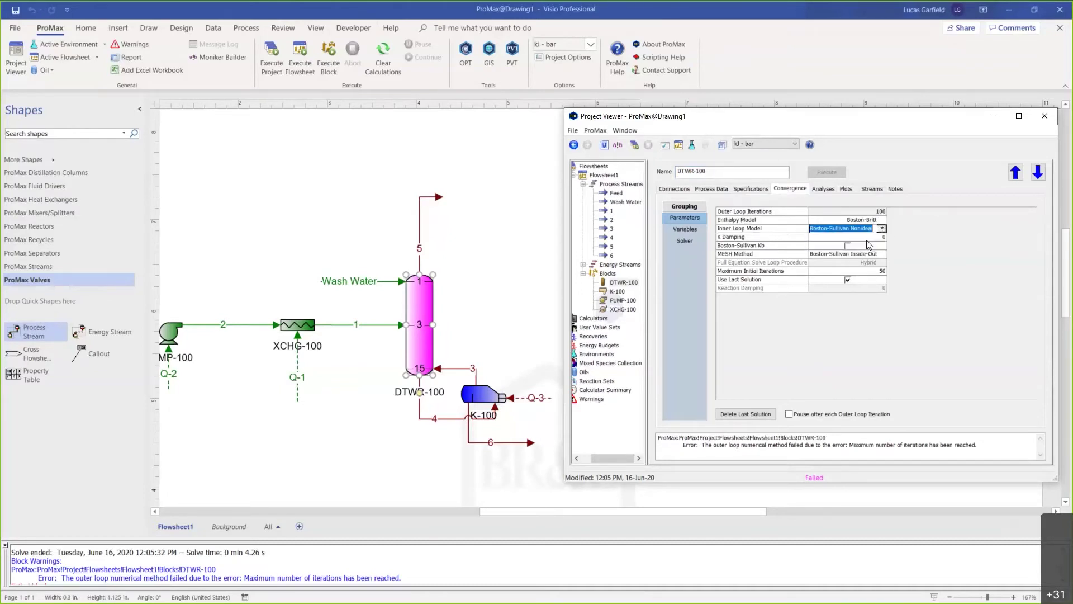
left_click(826, 172)
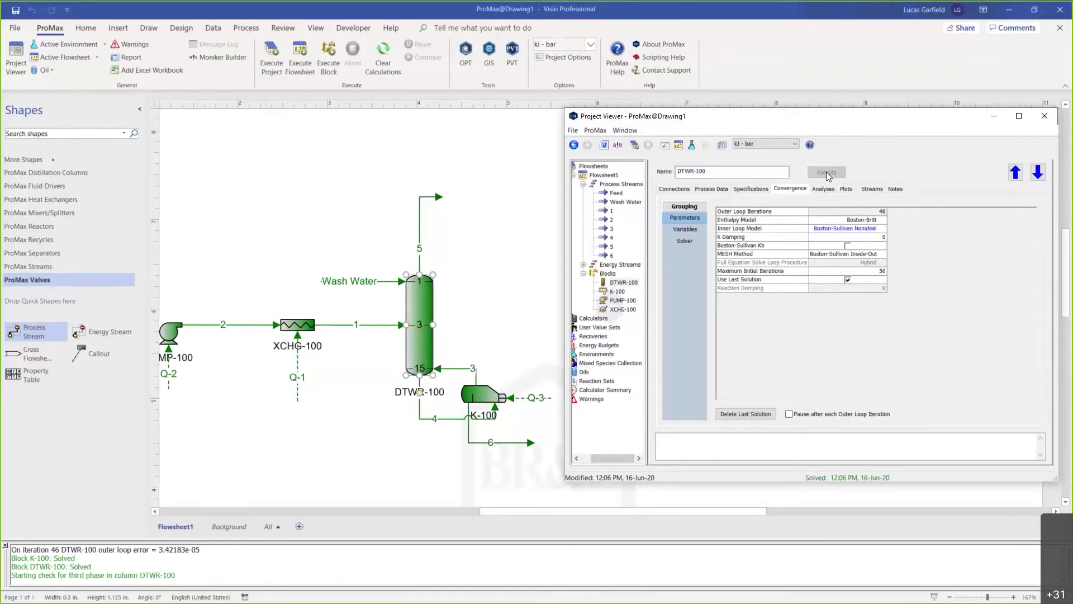
Read the built-in explanation of the Inner Loop Model parameter and review the Enthalpy Model and Inner Loop Model settings.
left_click_drag(754, 219, 749, 228)
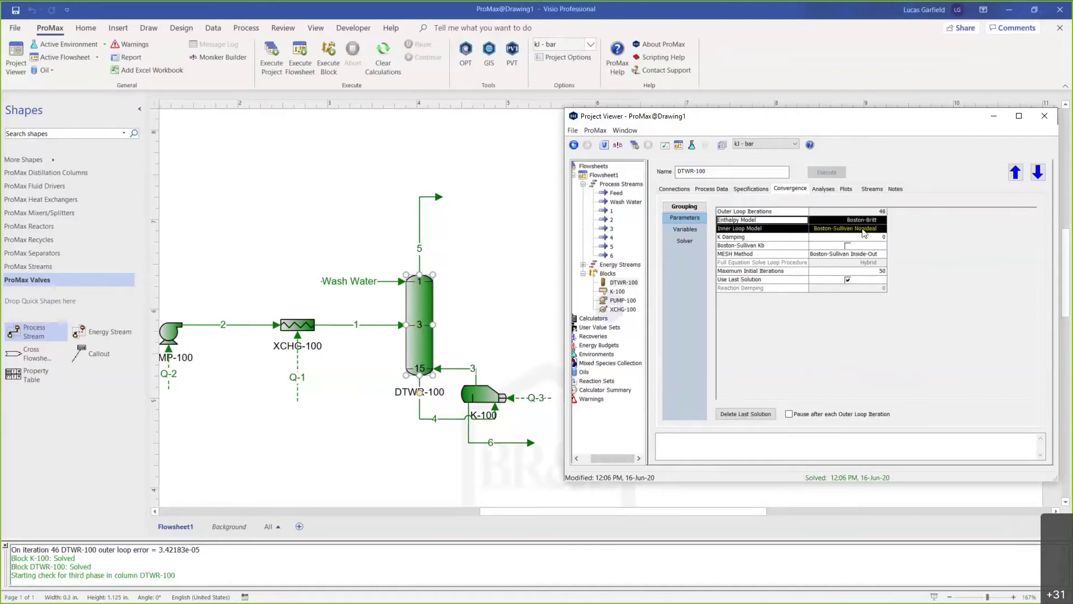
left_click(773, 229)
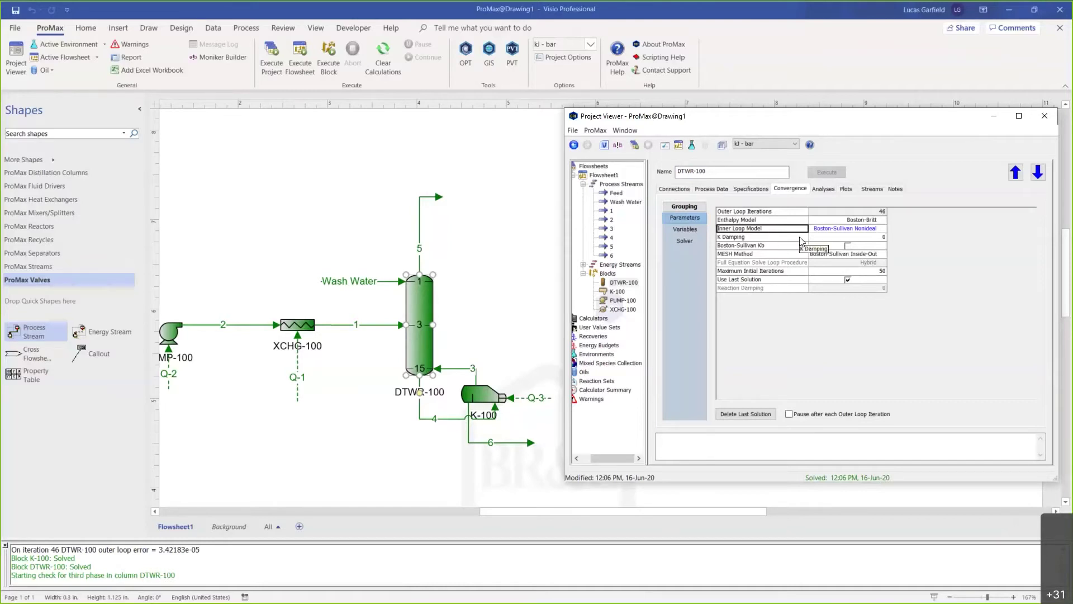
right_click(815, 233)
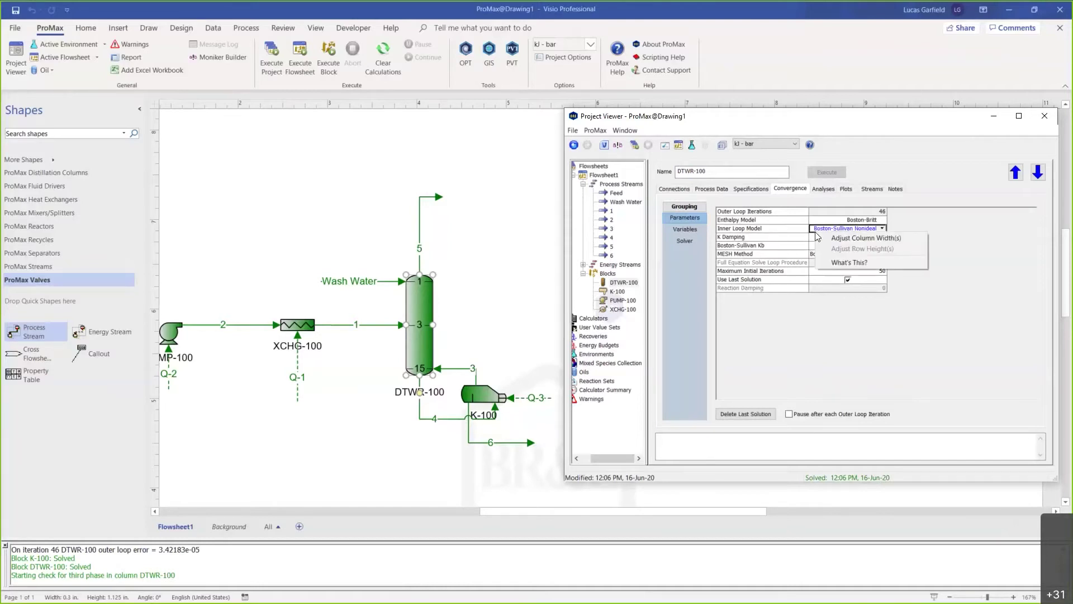
left_click(845, 262)
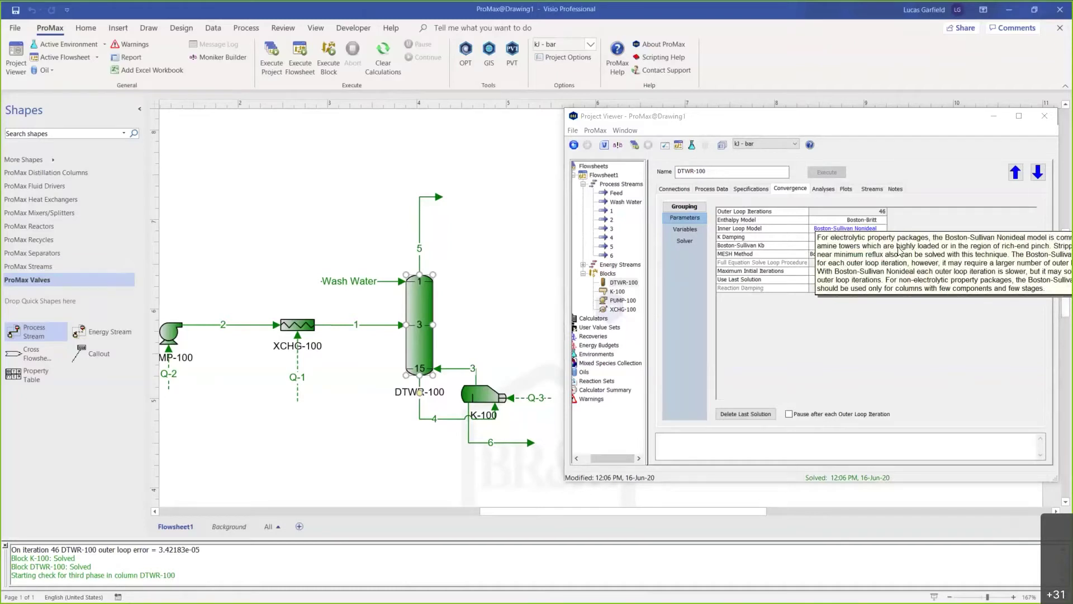
left_click(786, 220)
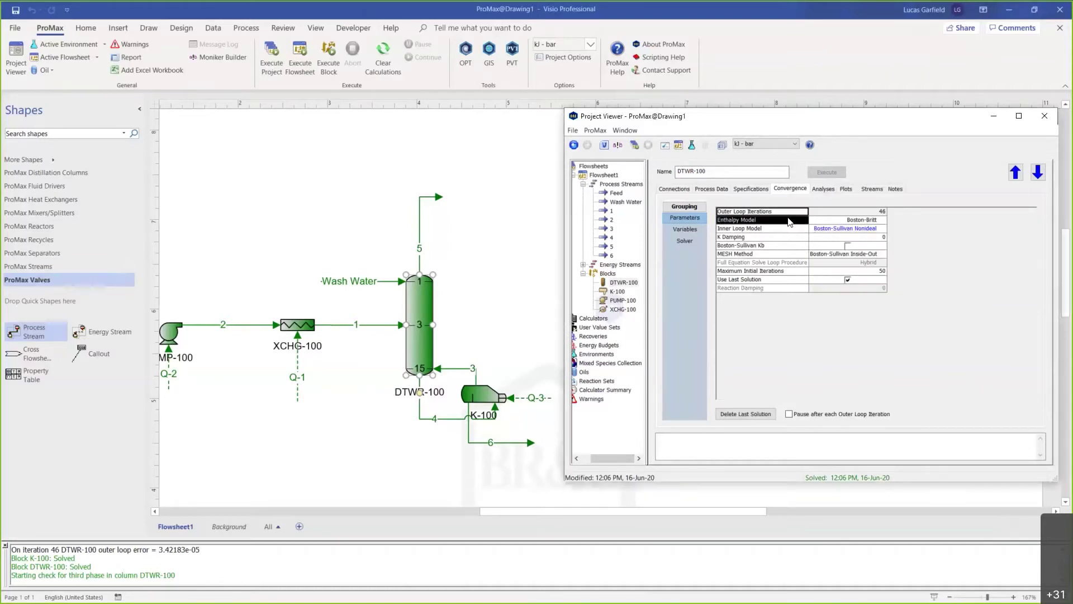
left_click(824, 222)
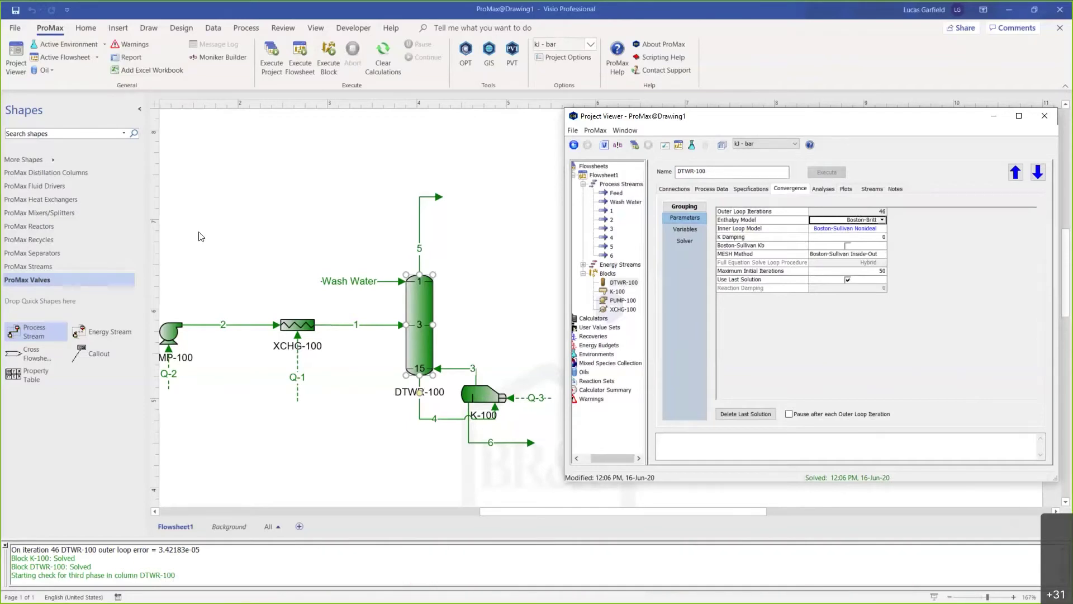
left_click(843, 231)
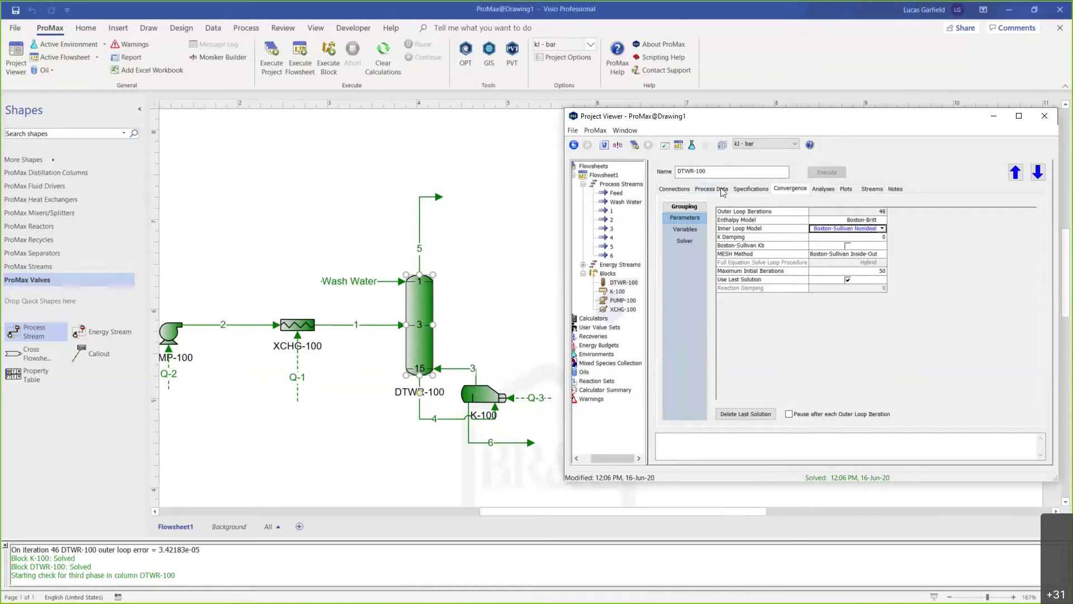
Examine the column specifications to compare the NH3 and H2S recoveries at the 0.15 boilup ratio.
left_click(745, 190)
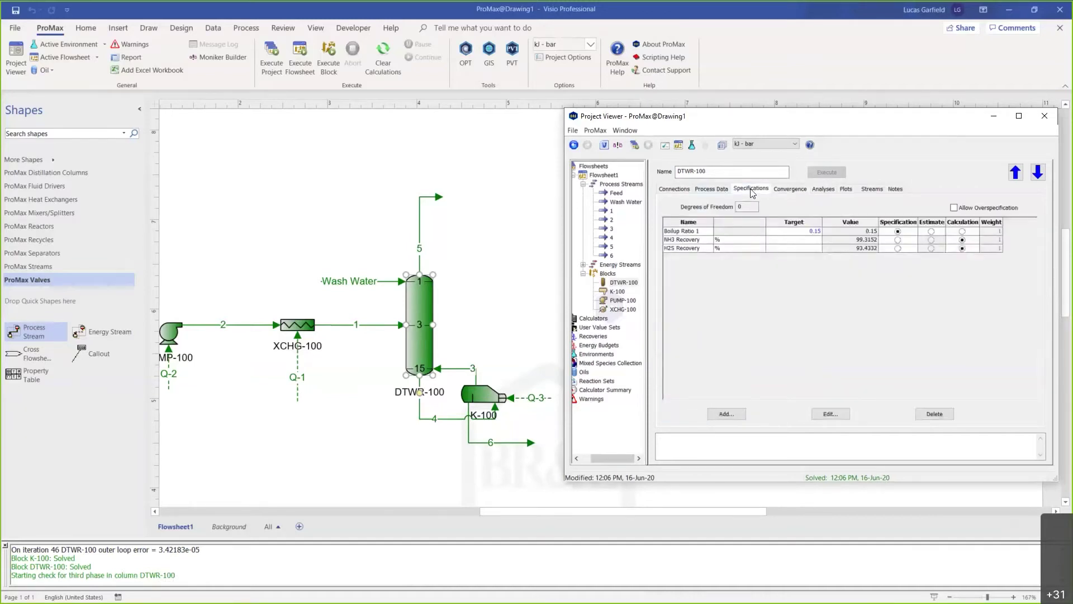
left_click(694, 230)
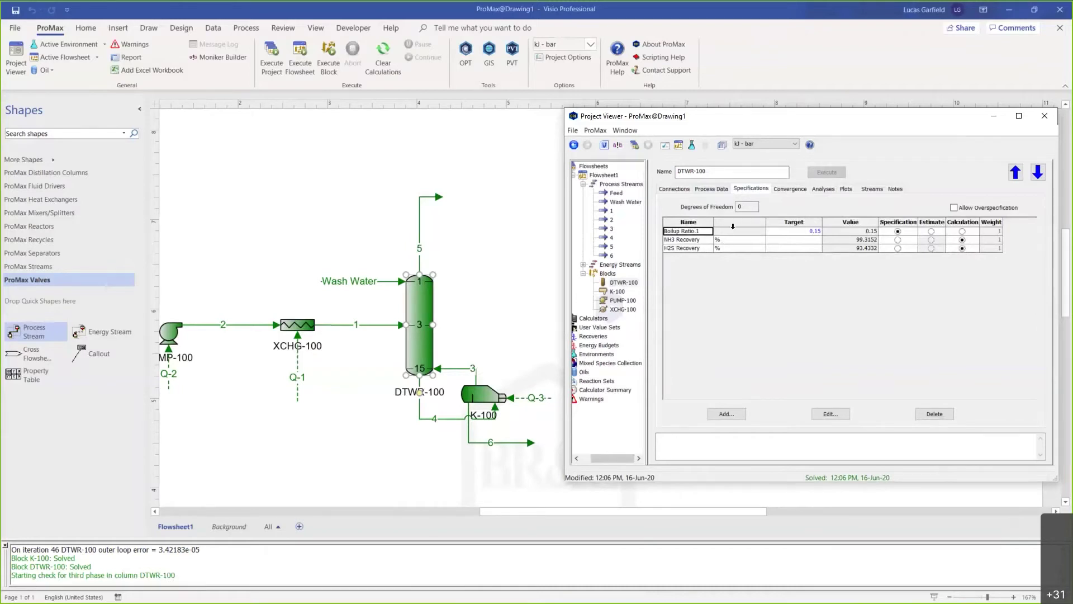
left_click(801, 232)
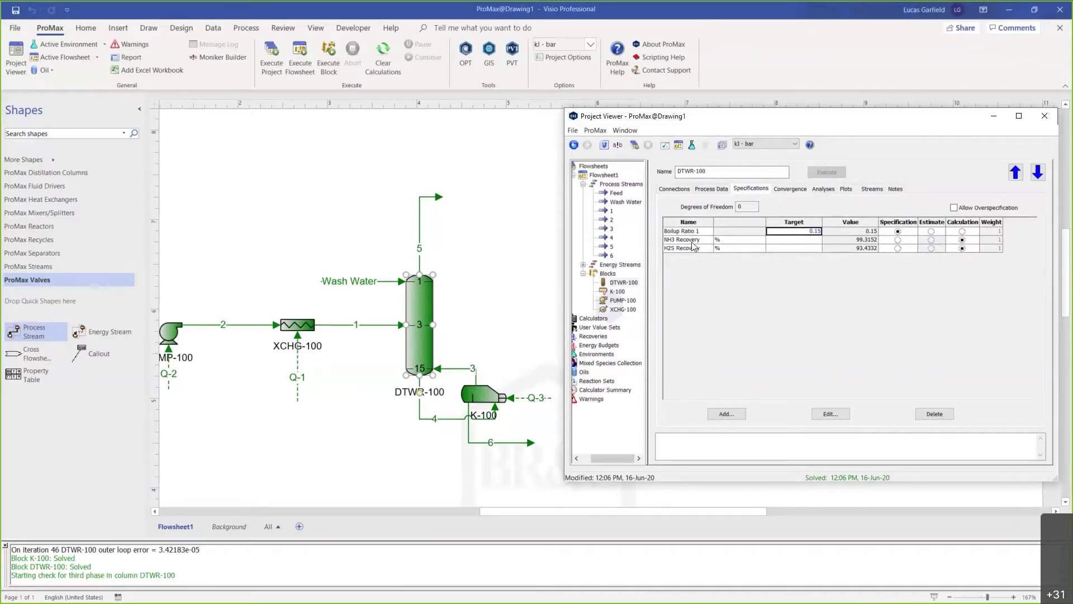
left_click(848, 241)
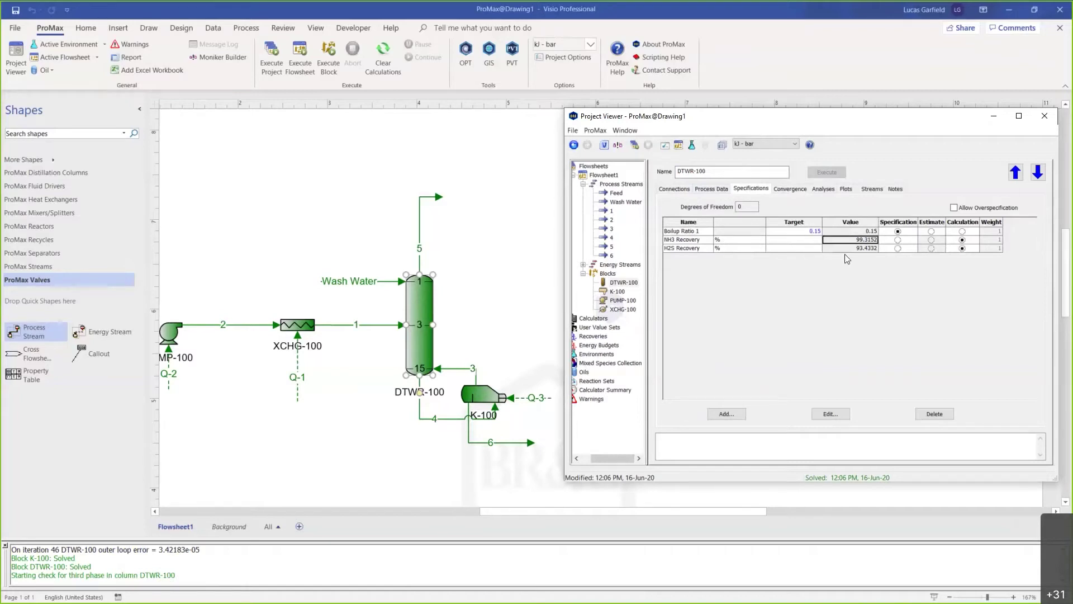
left_click_drag(686, 248, 856, 250)
left_click(856, 250)
key("Up")
Add a Component Flow/Composition specification named "NH3 in H2S" to the column.
left_click(726, 412)
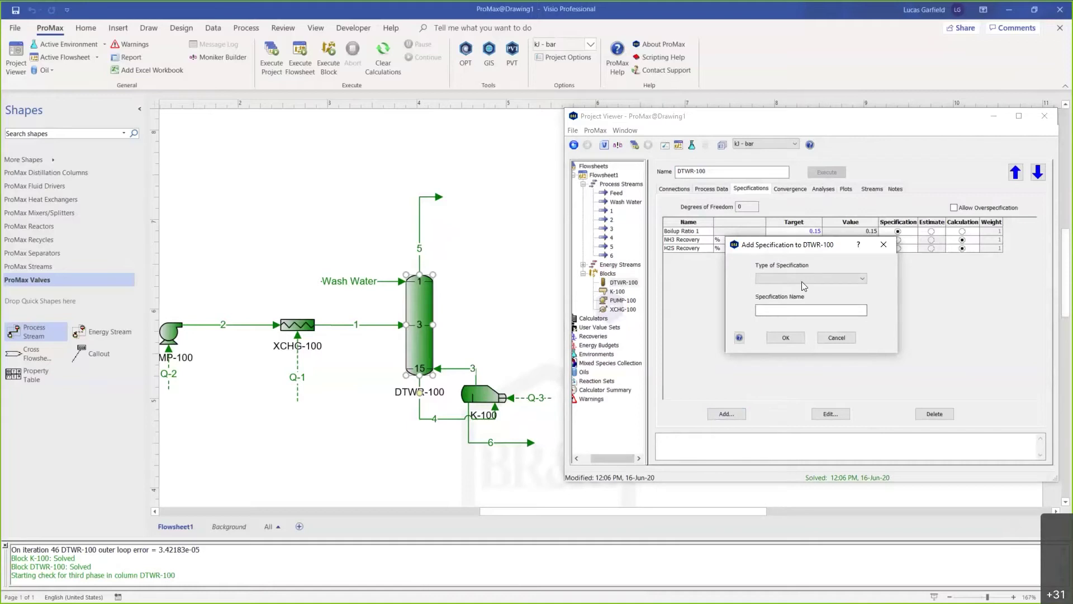
left_click(801, 279)
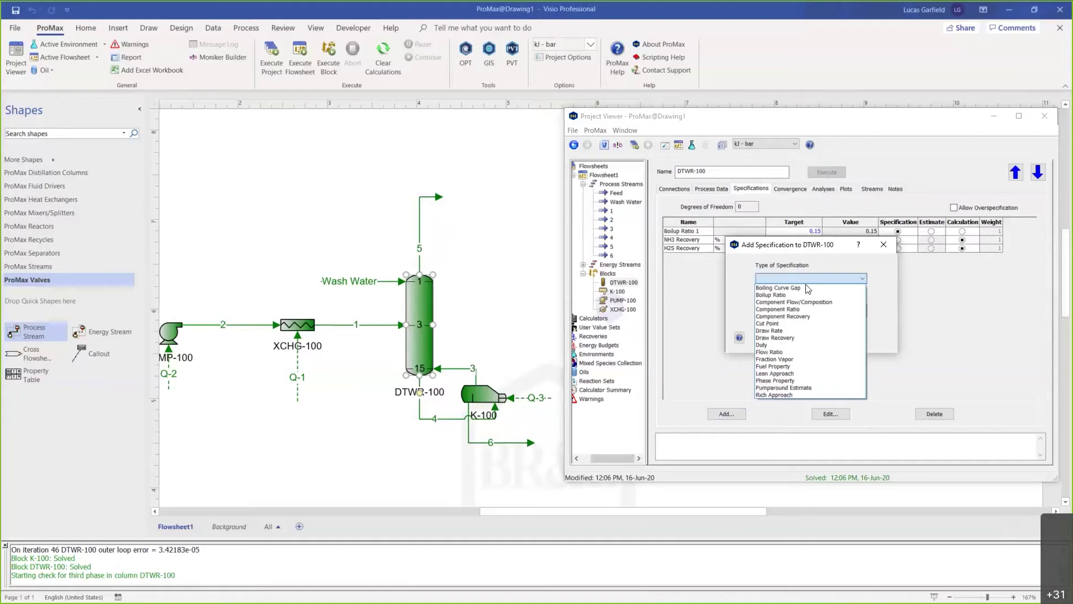
left_click(838, 305)
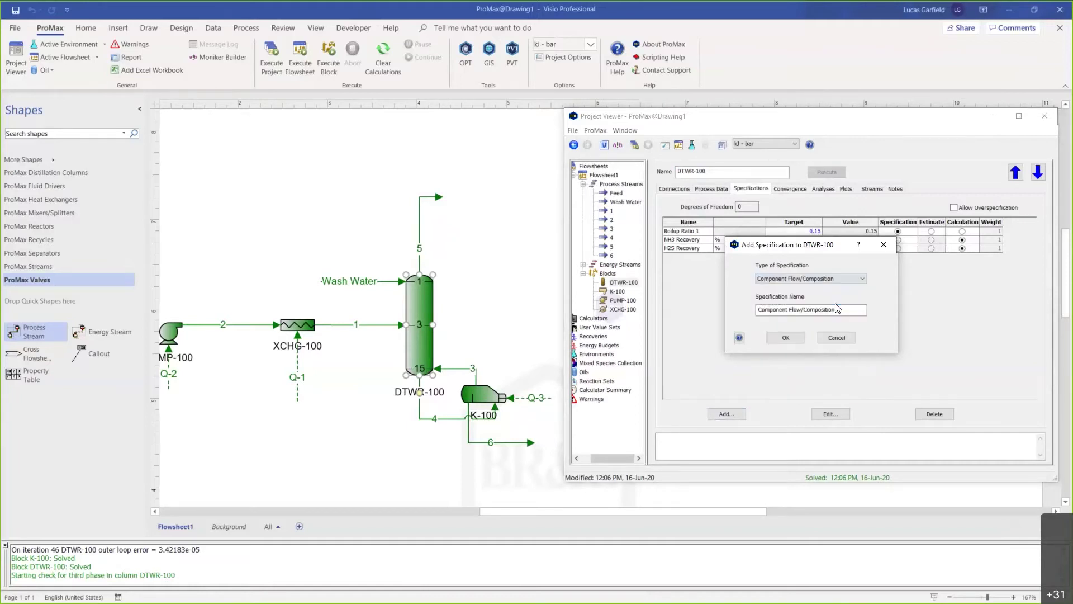
key("Tab")
type("NH3 in H2S")
left_click(783, 338)
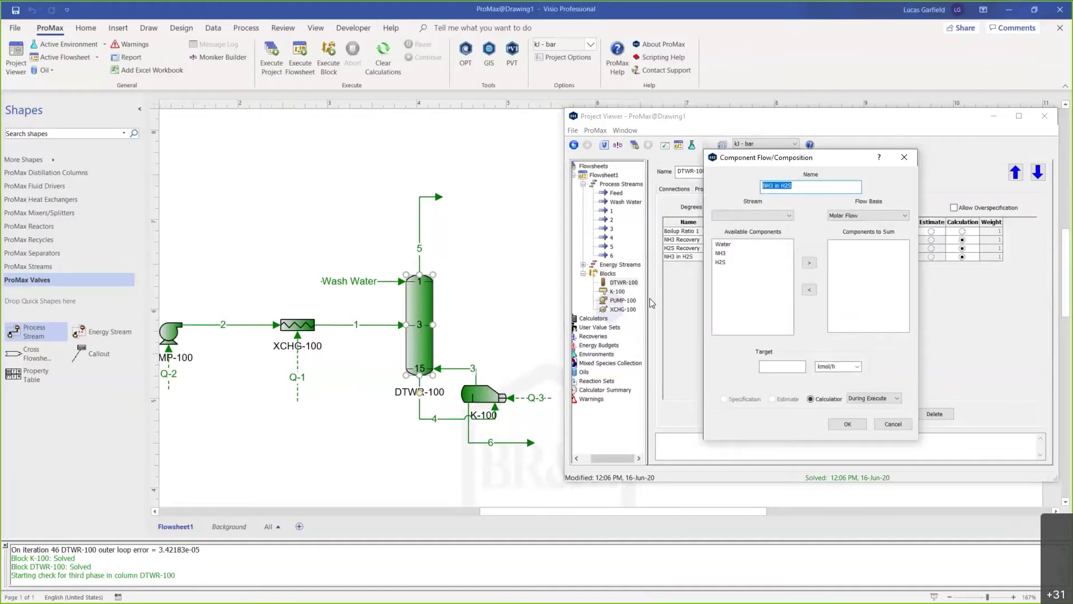
Define the NH3 in H2S specification as the mass fraction of NH3 in stream 5, in ppm units.
left_click(758, 216)
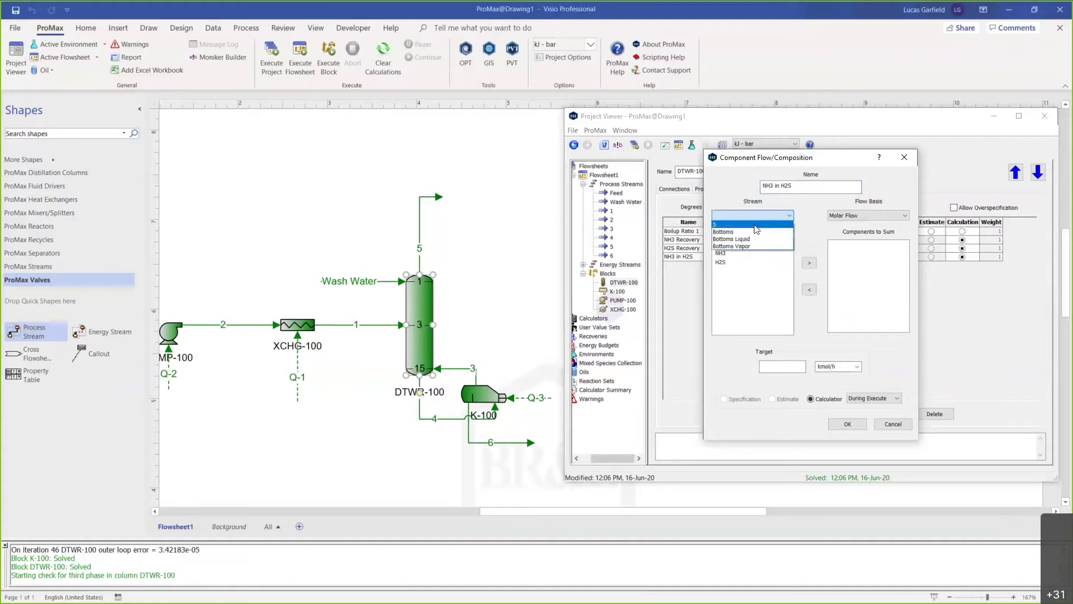
left_click(720, 224)
left_click(844, 217)
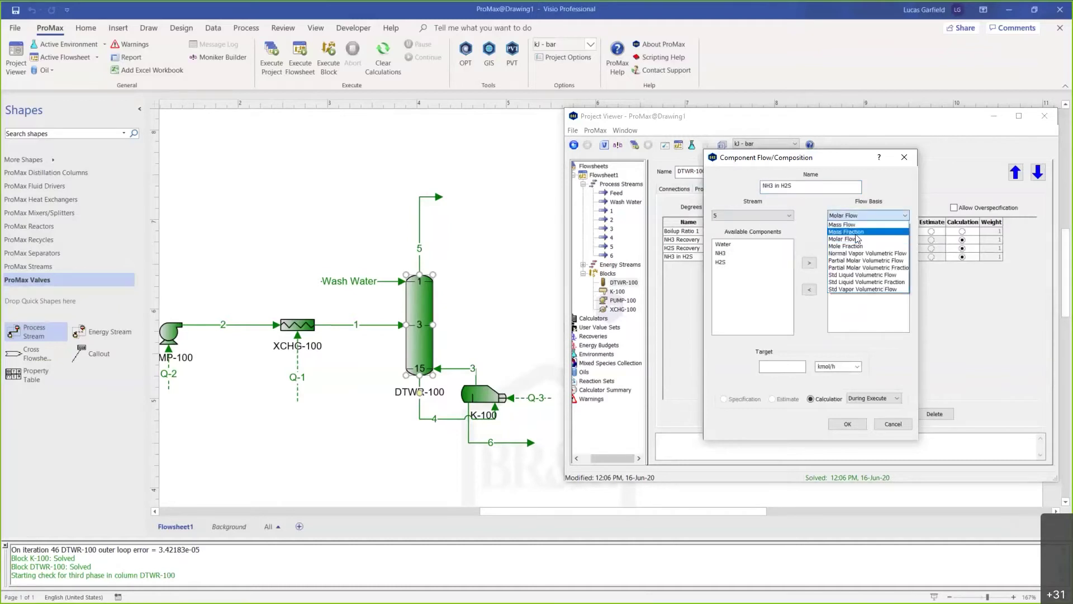
left_click(862, 234)
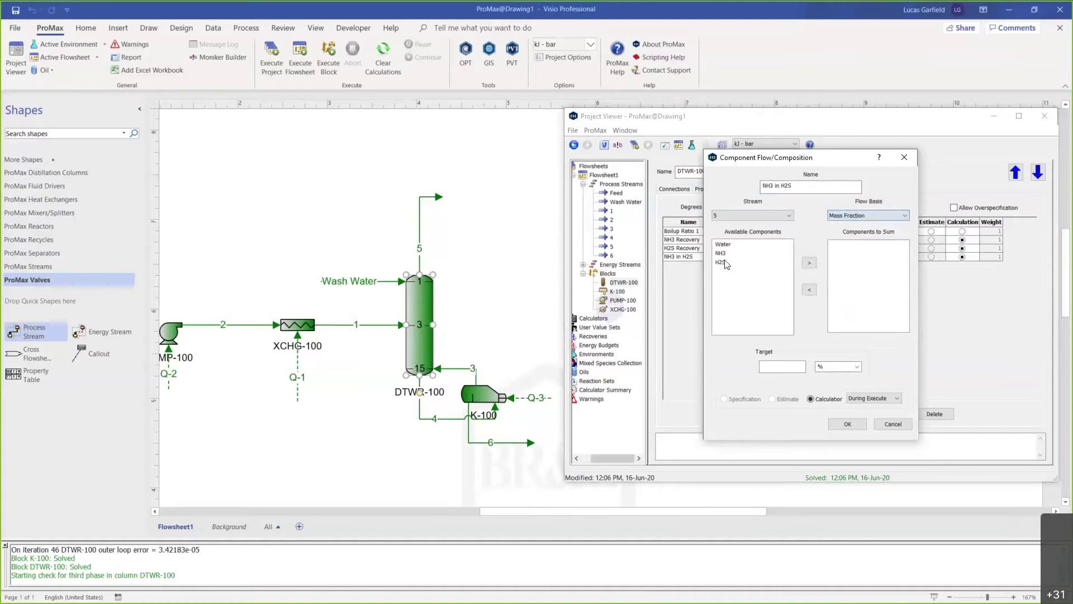
double_click(727, 254)
left_click(822, 366)
type("ppm")
left_click(847, 423)
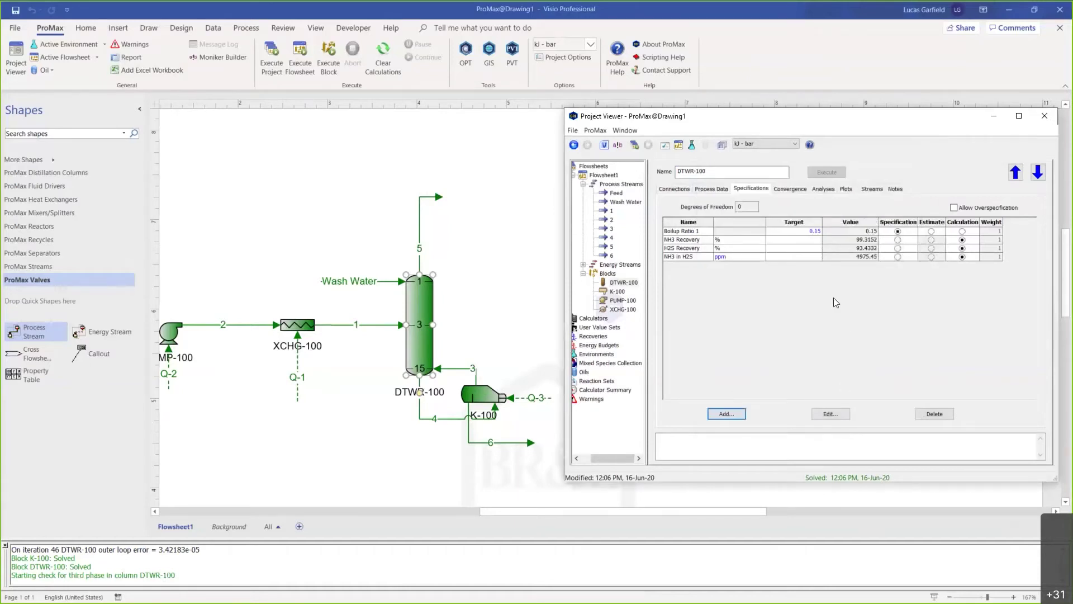
Set the target of the NH3 in H2S specification to 100 ppm.
left_click(699, 257)
left_click(870, 257)
key("Left")
type("100")
key("Right")
key("Left")
key("Left")
key("Left")
key("Right")
key("Right")
key("Right")
Set the boilup ratio target to 0.14, execute the column and check the H2S recovery and NH3 in H2S values.
key("Up")
key("Up")
key("Up")
key("Left")
type(".14")
key("Return")
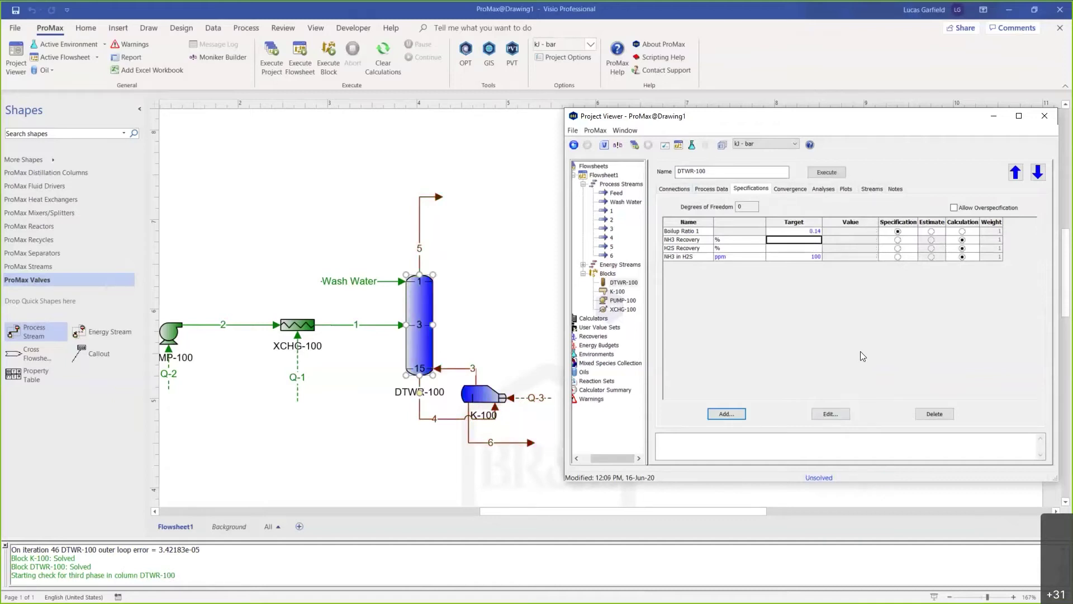
left_click(830, 172)
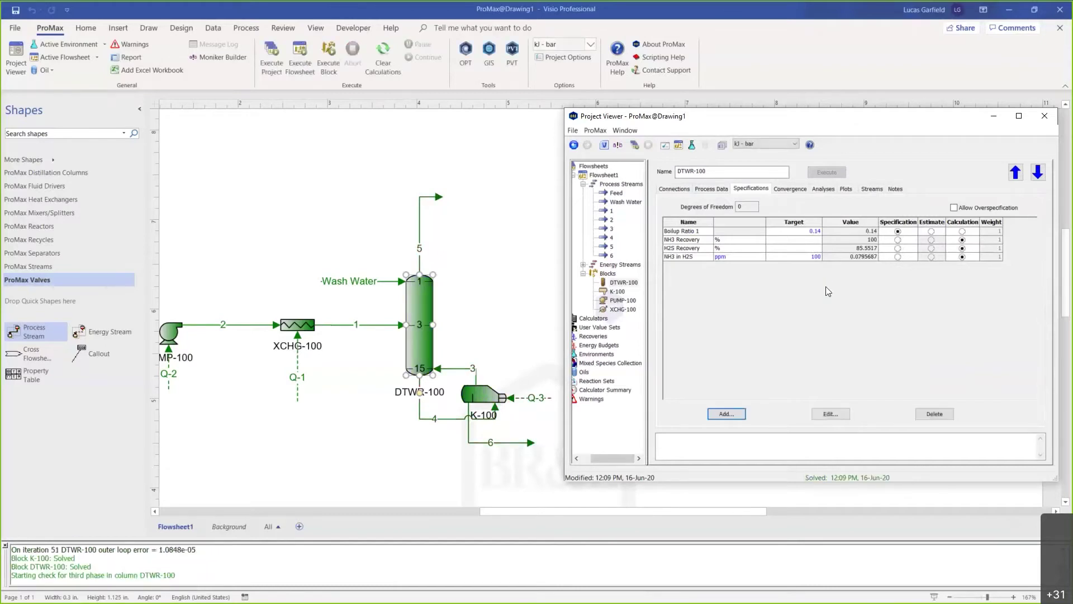
left_click(797, 233)
left_click(866, 247)
left_click(860, 256)
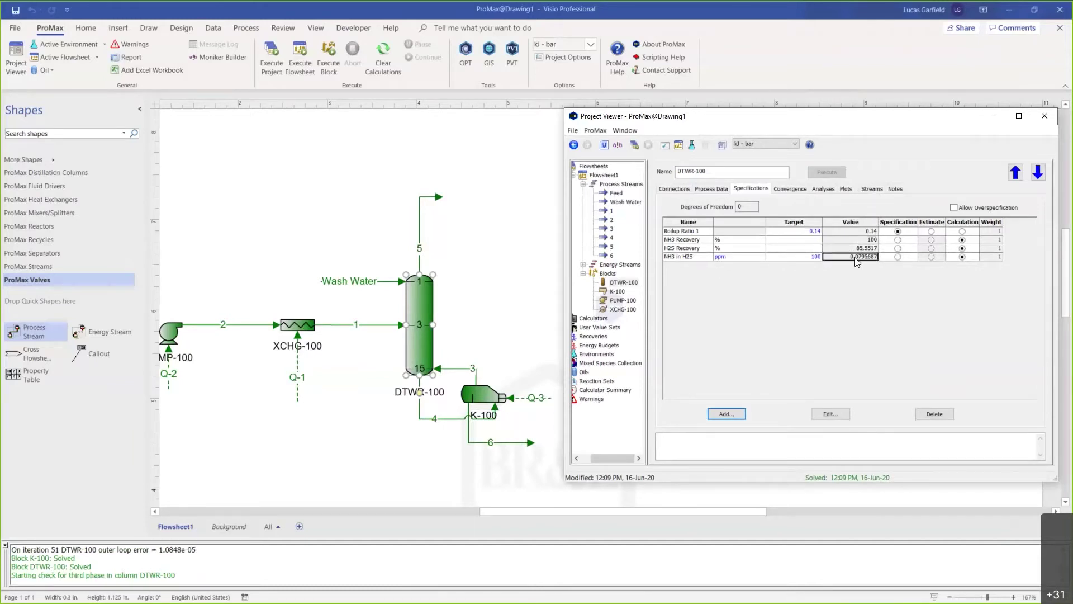
Set the boilup ratio target back to 0.15, execute the column and check the NH3 in H2S value.
left_click(801, 234)
type("0.15")
key("Return")
left_click(827, 171)
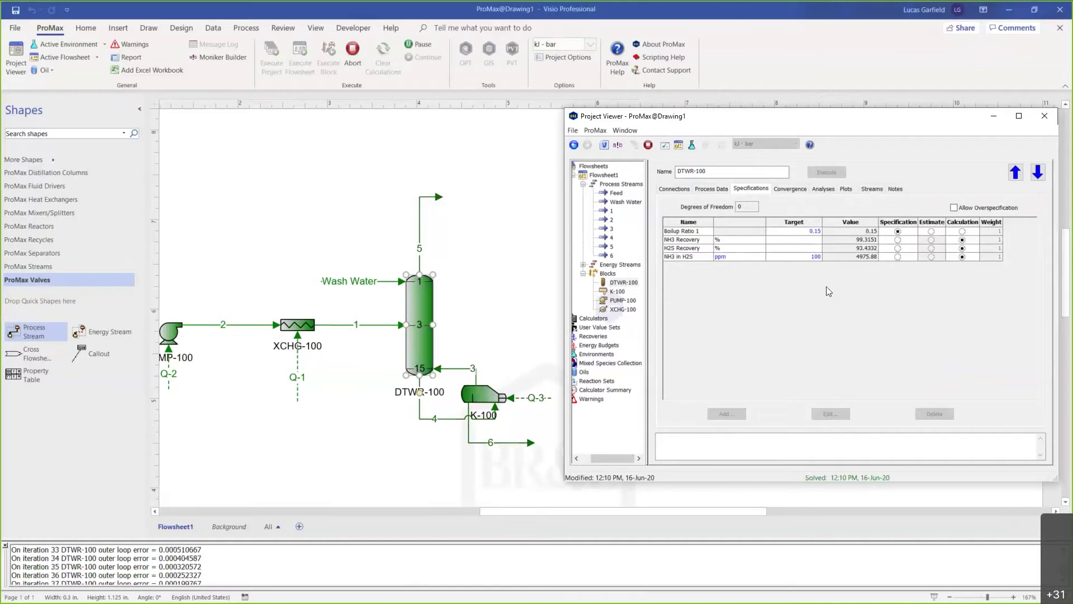
left_click(842, 259)
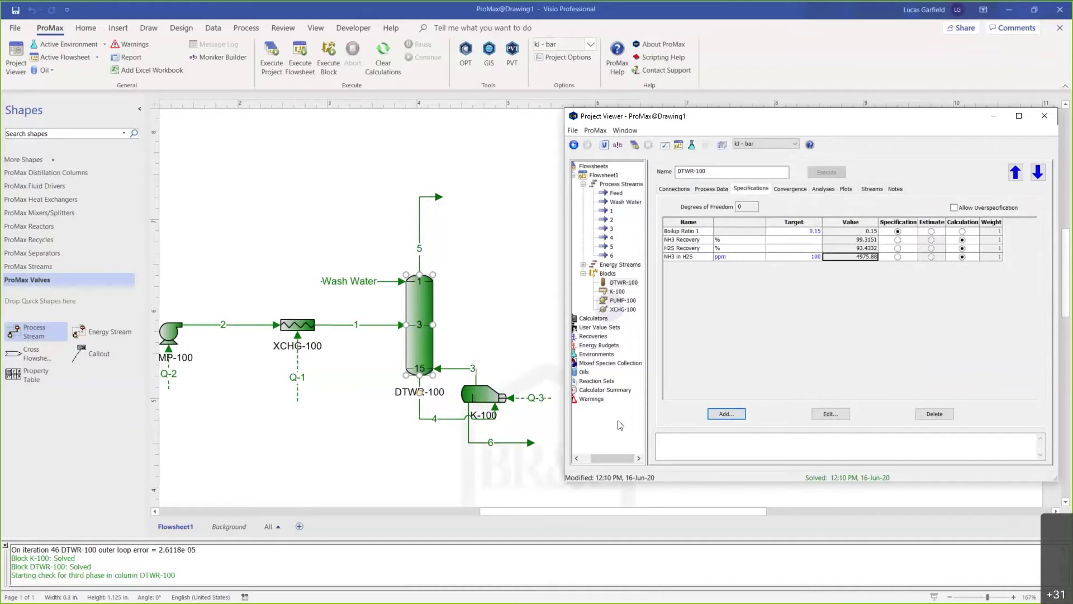
Set the Wash Water stream's standard liquid volumetric flow to 2 m^3/h.
left_click(852, 251)
left_click(338, 295)
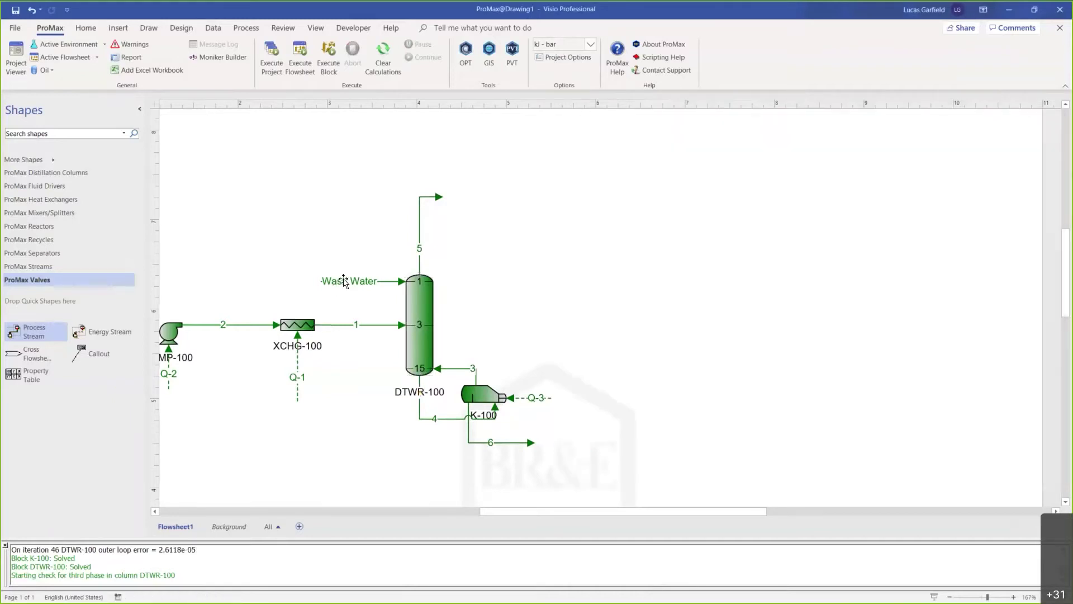
double_click(344, 281)
left_click(671, 189)
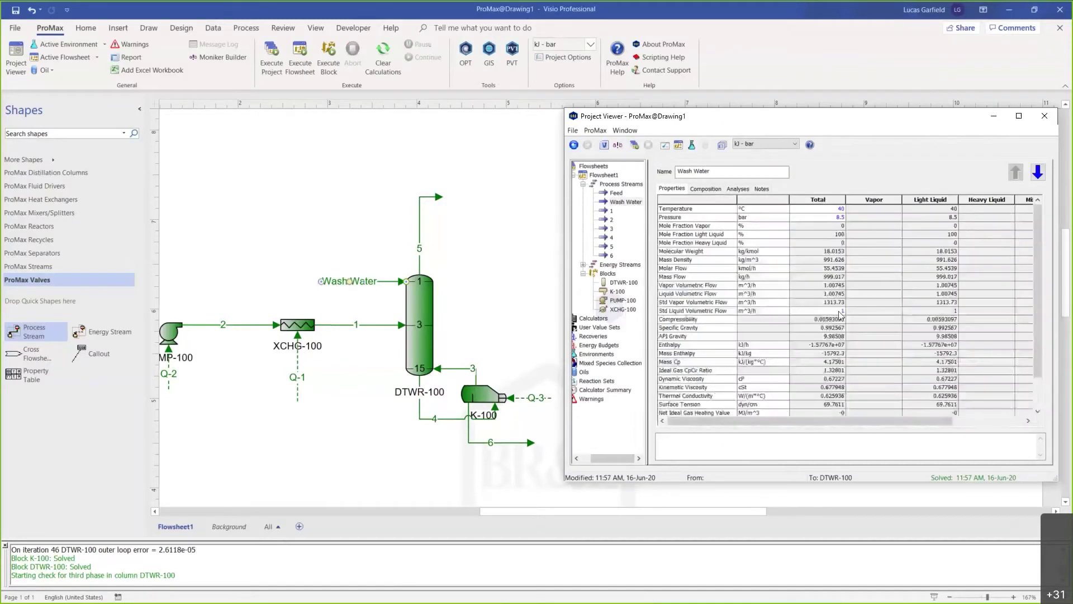
type("2")
key("Return")
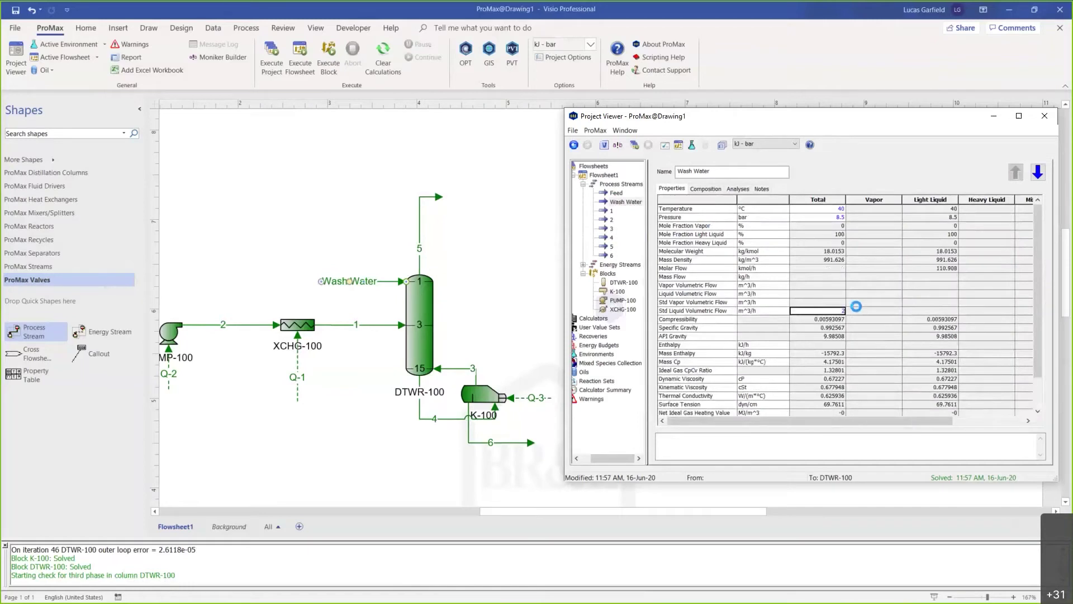
left_click(1044, 116)
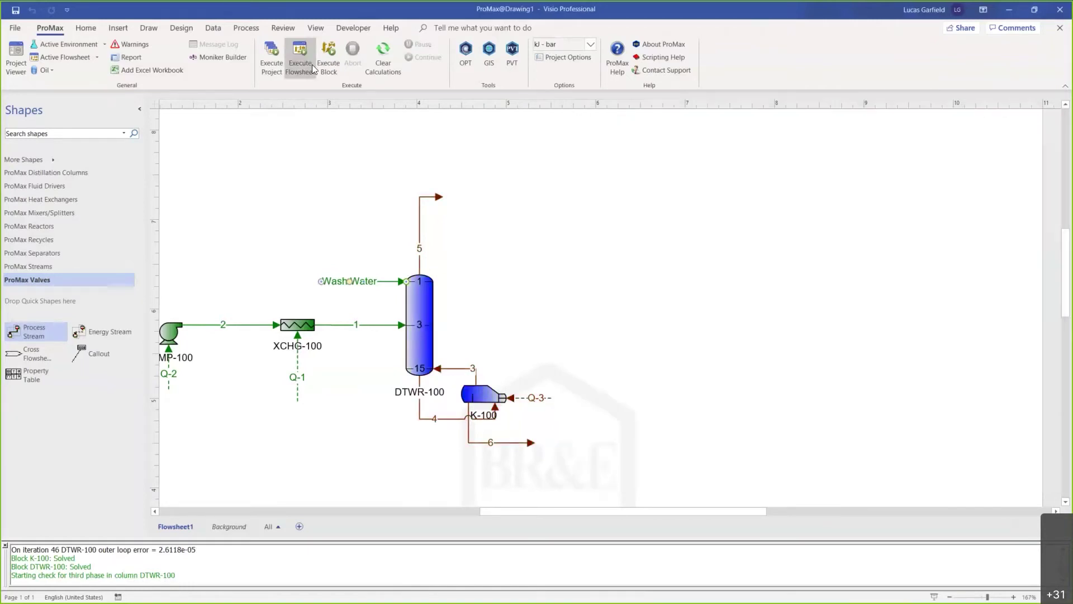
Execute the flowsheet and check the DTWR-100 NH3 in H2S and recovery values.
left_click(302, 59)
double_click(423, 302)
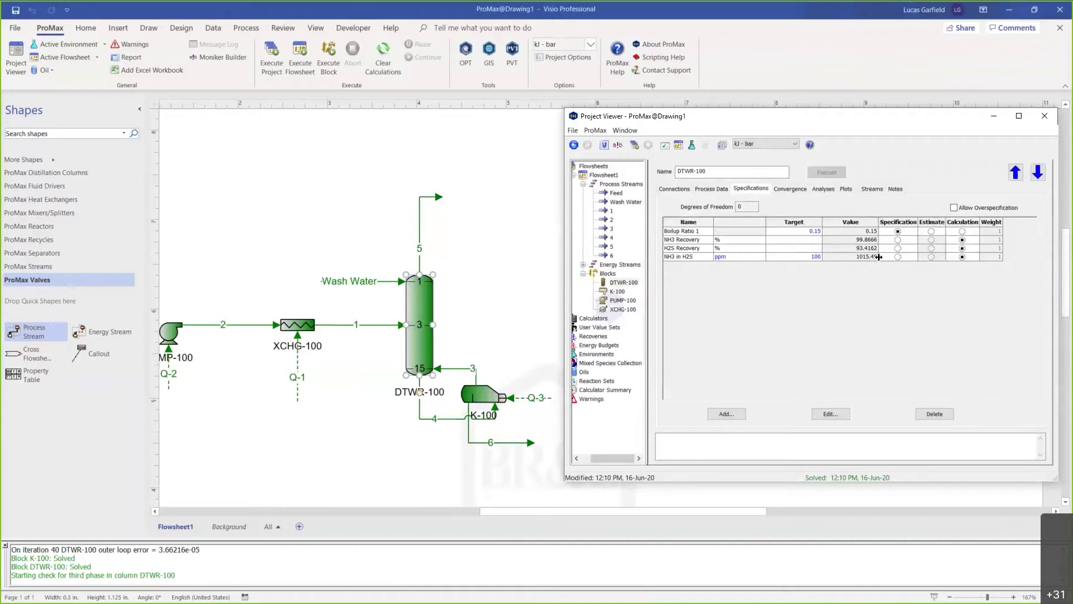
left_click(861, 258)
key("Up")
key("Up")
Set the Wash Water stream's standard liquid volumetric flow to 3 m^3/h.
left_click(324, 281)
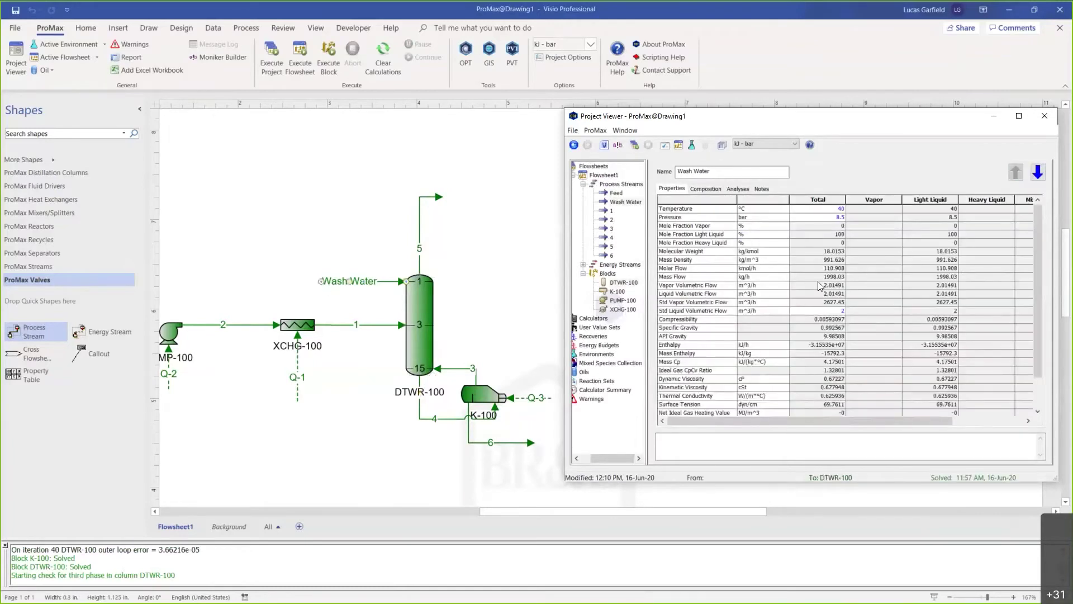
left_click(837, 311)
type("3")
key("Return")
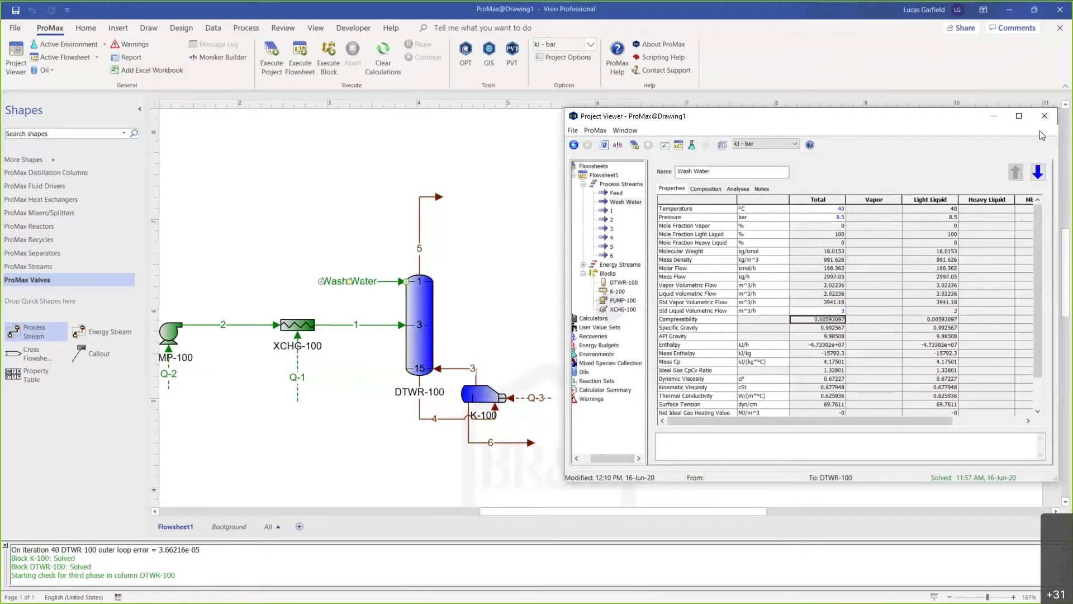
left_click(1044, 116)
Execute the flowsheet again and compare DTWR-100's NH3 in H2S value with its target, along with the H2S recovery.
left_click(295, 59)
double_click(419, 320)
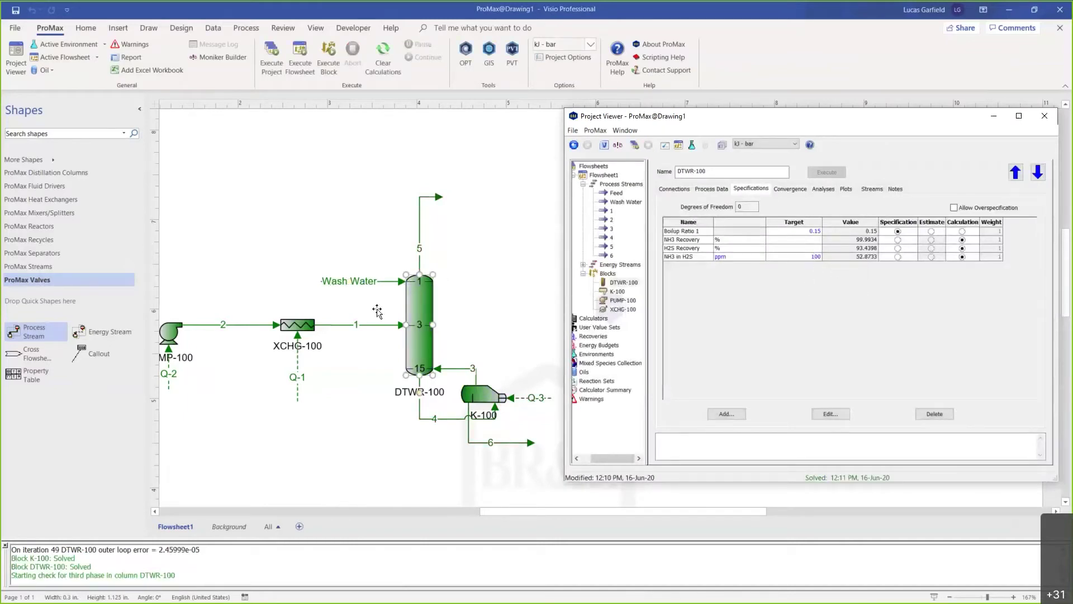
left_click_drag(687, 256, 848, 258)
left_click(848, 258)
left_click(802, 260)
left_click_drag(843, 258, 815, 263)
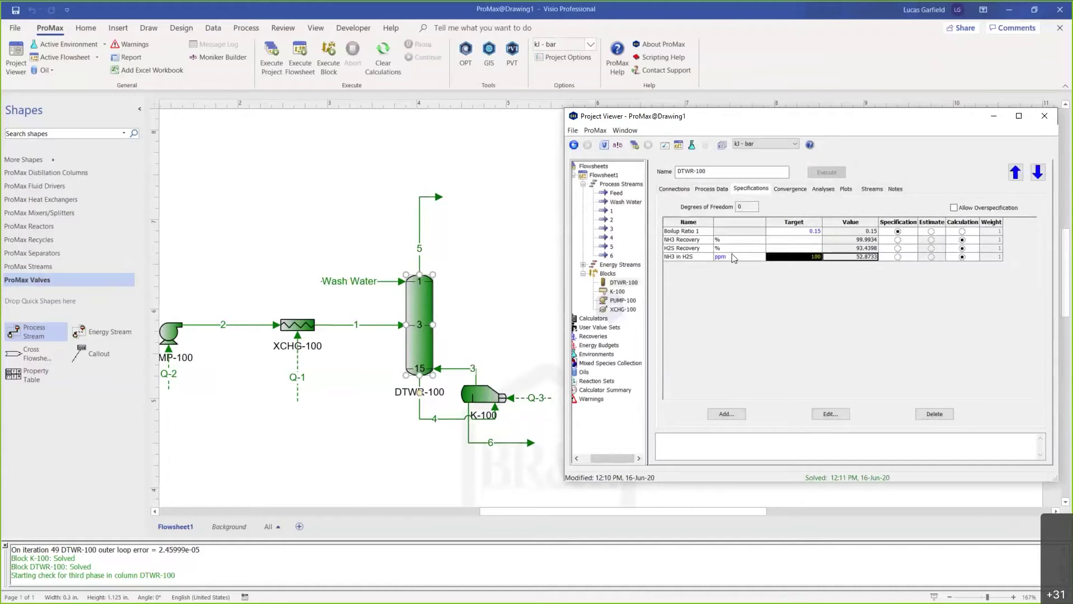
left_click(690, 241)
left_click(867, 248)
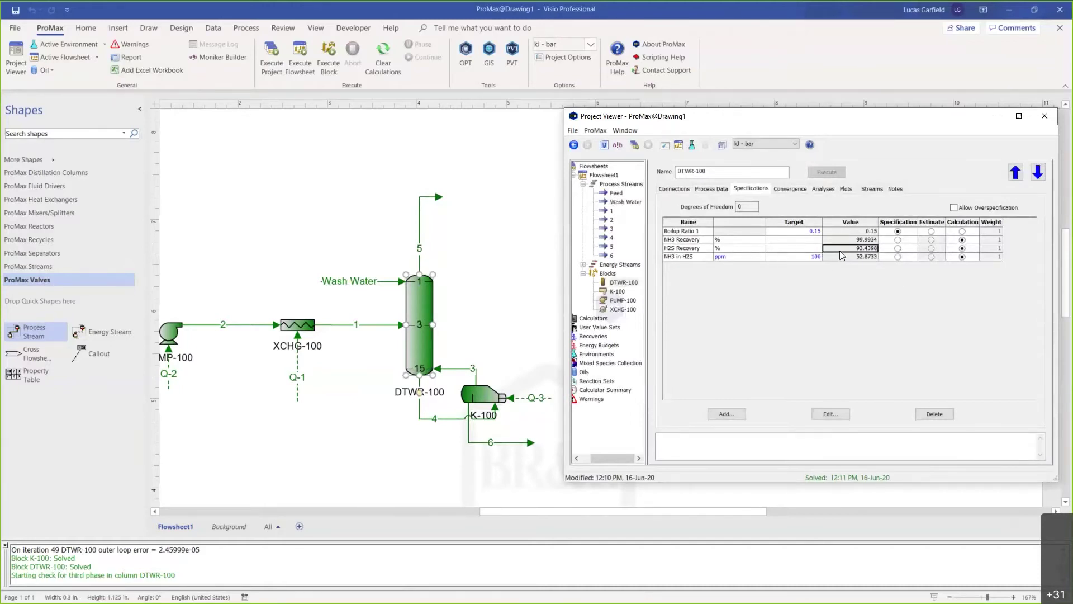
left_click(669, 240)
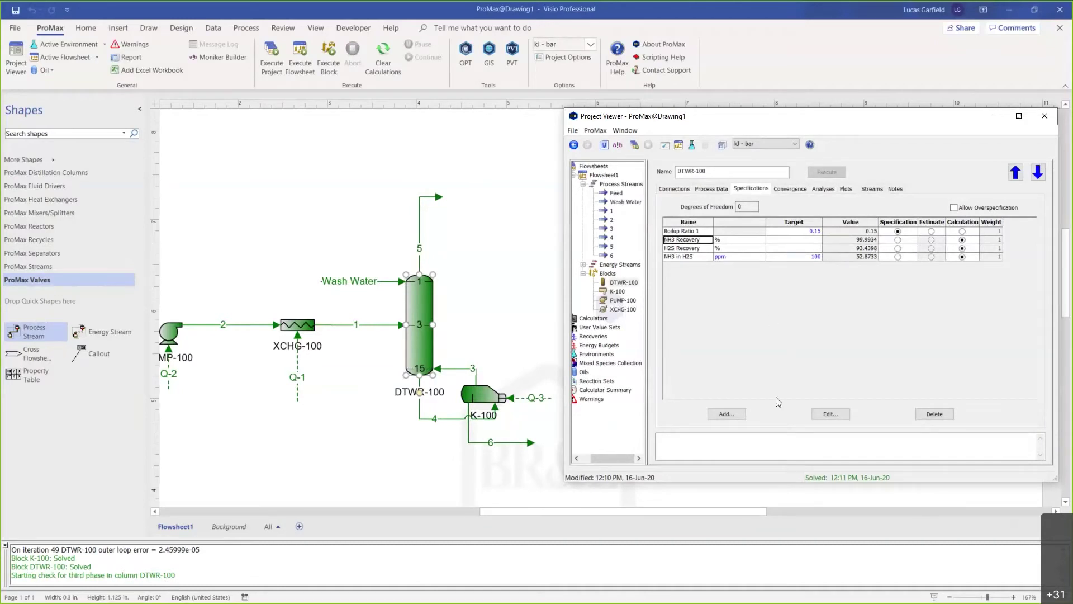
Add a Phase Property specification named Overhead Temperature to column DTWR-100.
left_click(725, 413)
left_click(804, 278)
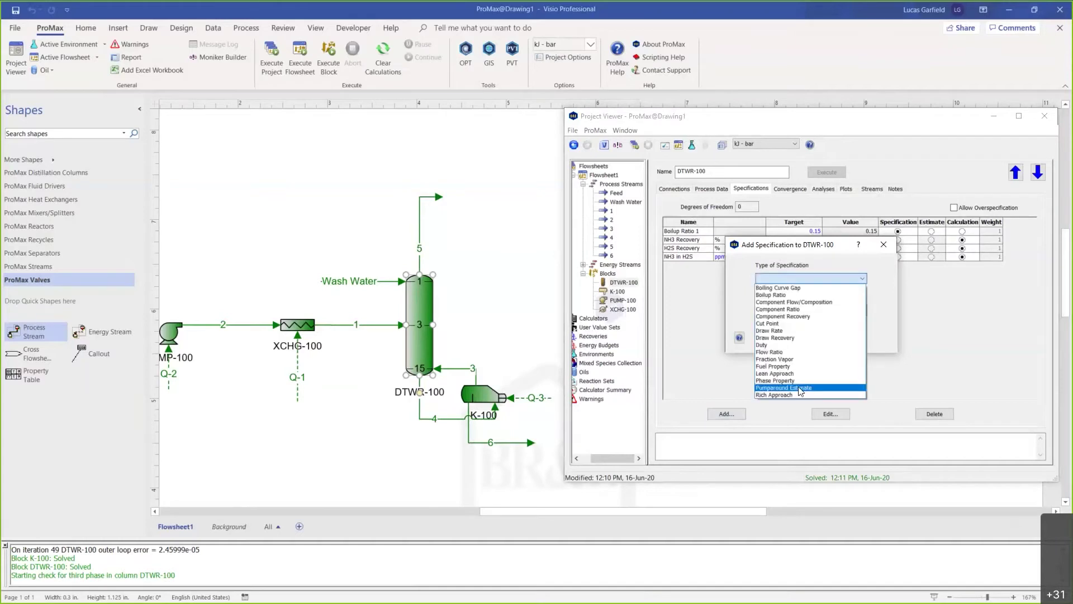
left_click(798, 381)
triple_click(824, 311)
type("Overhead Temperature")
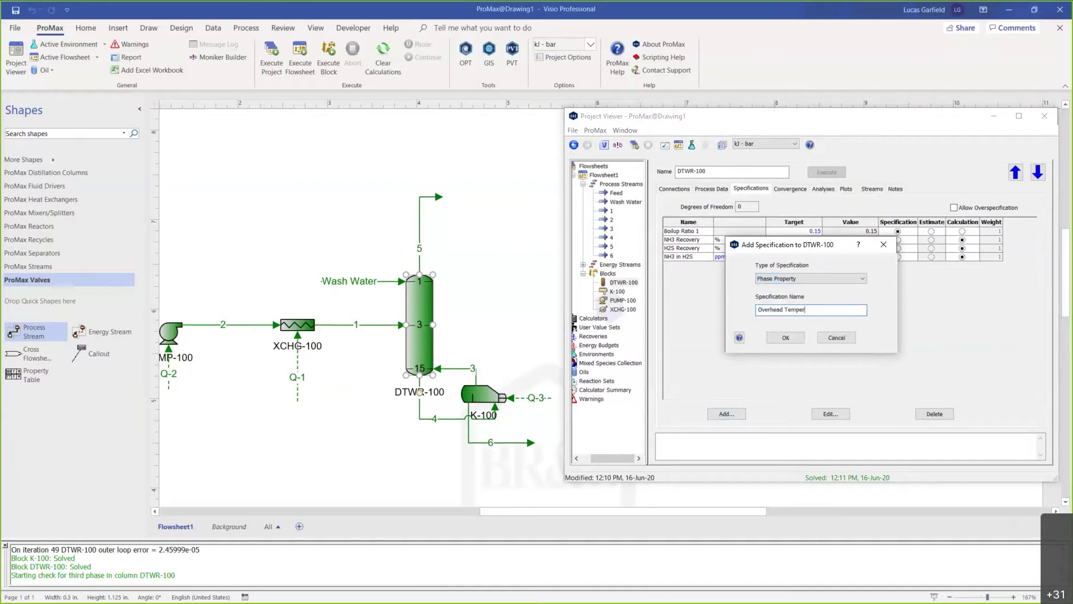
left_click(786, 338)
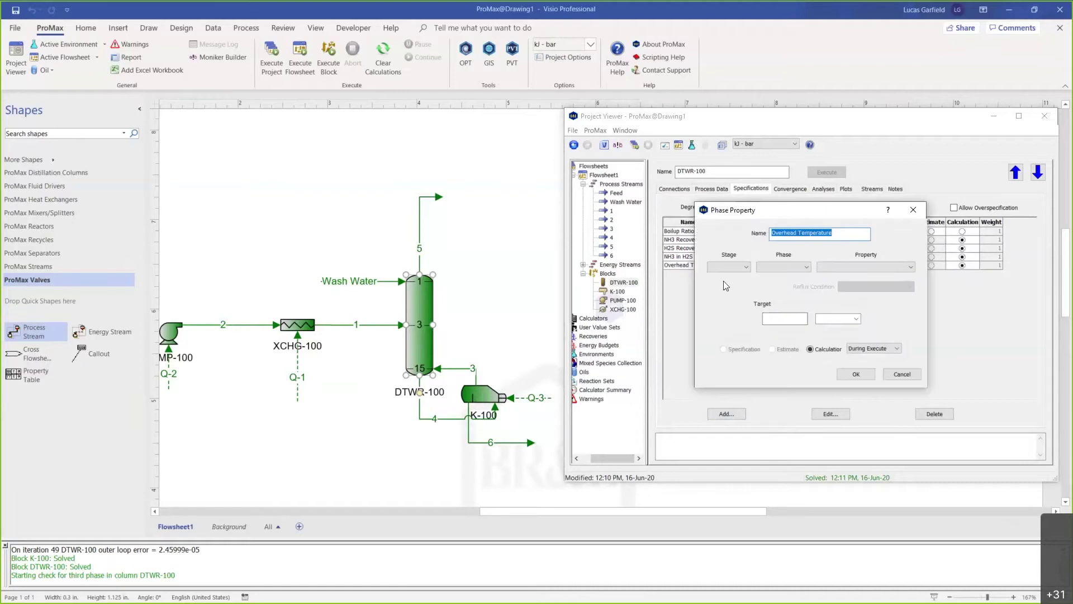
Define the Overhead Temperature specification as the temperature of the vapor phase on stage 1.
left_click(722, 266)
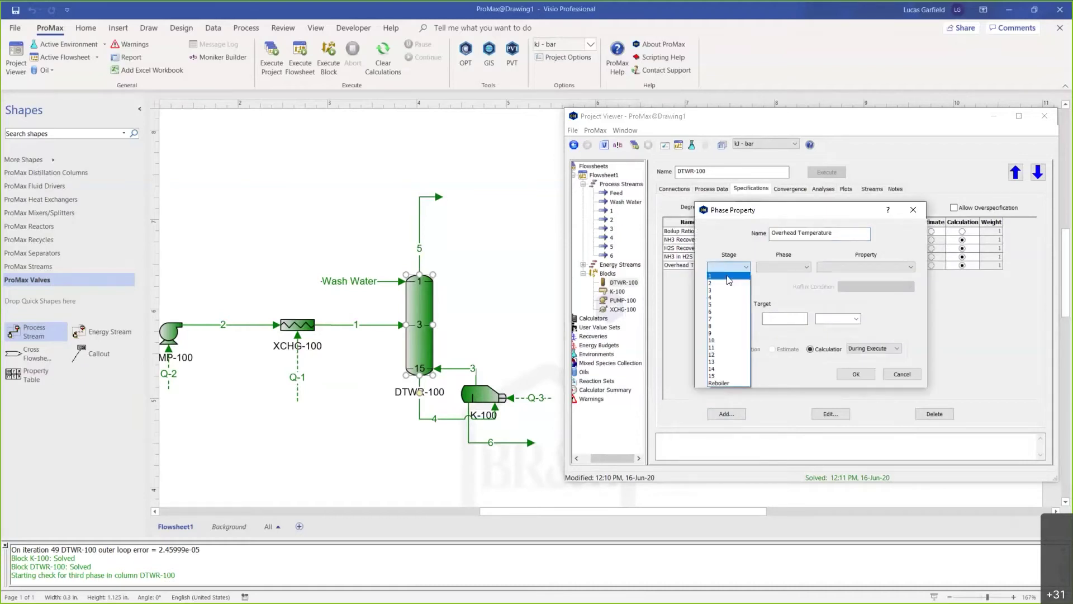
left_click(726, 276)
left_click(772, 270)
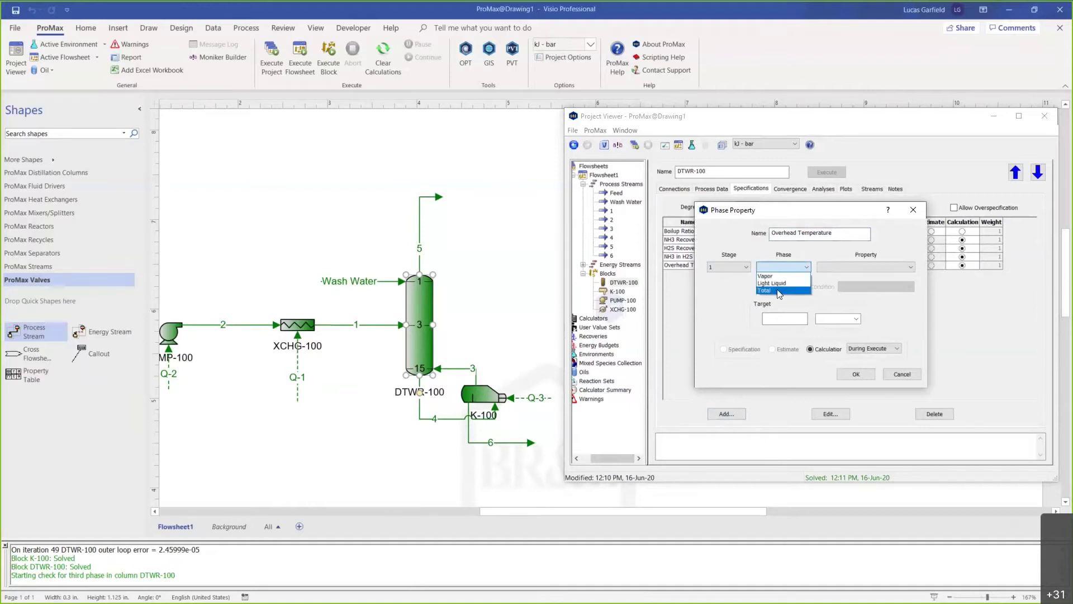
left_click(773, 276)
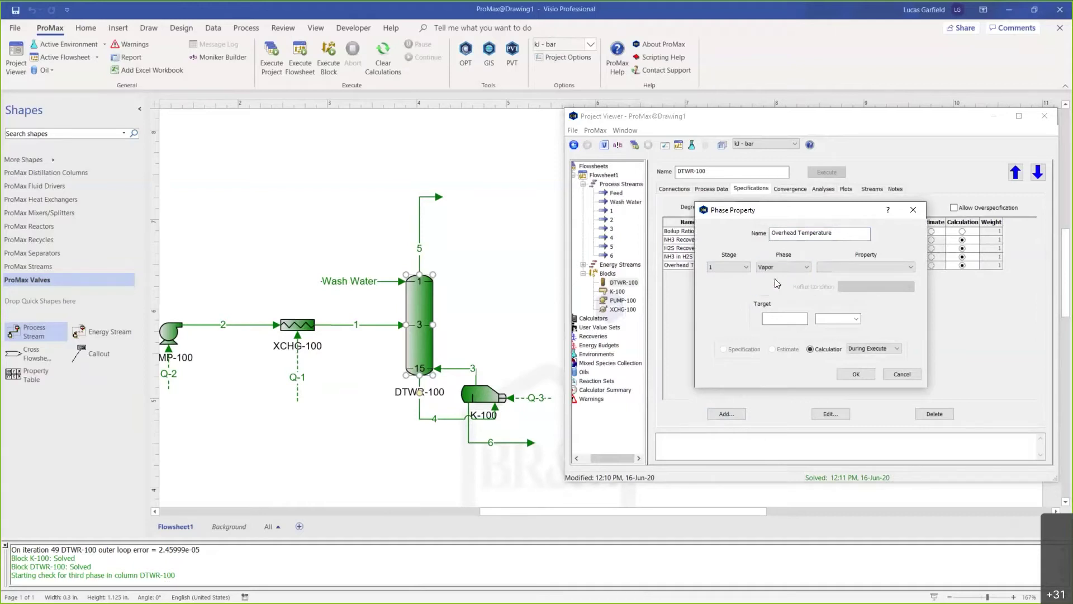
left_click(845, 267)
scroll(855, 436, "down", 5)
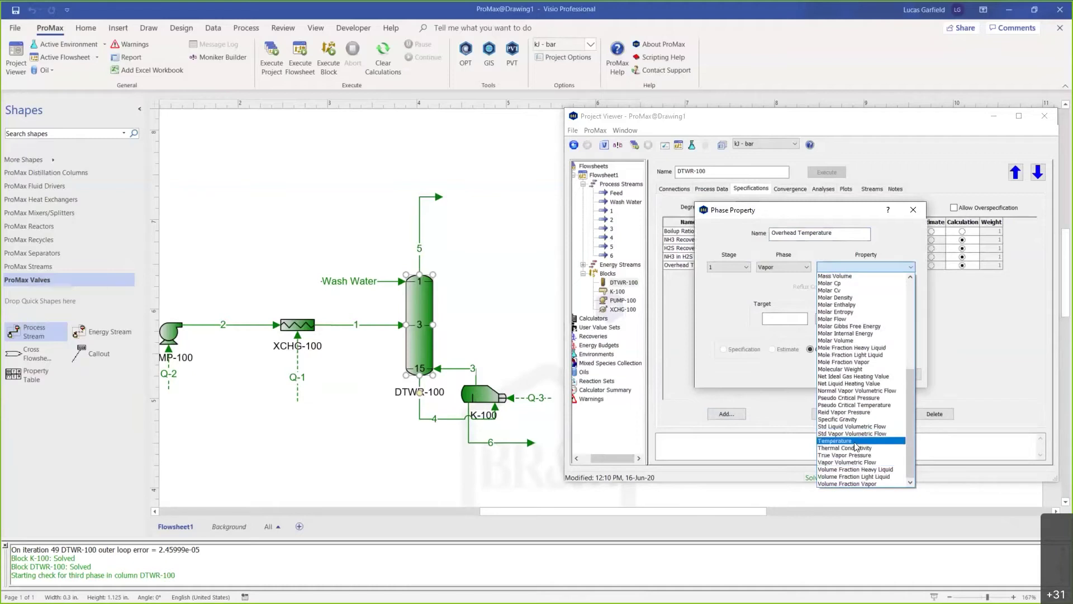
left_click(854, 442)
left_click(865, 374)
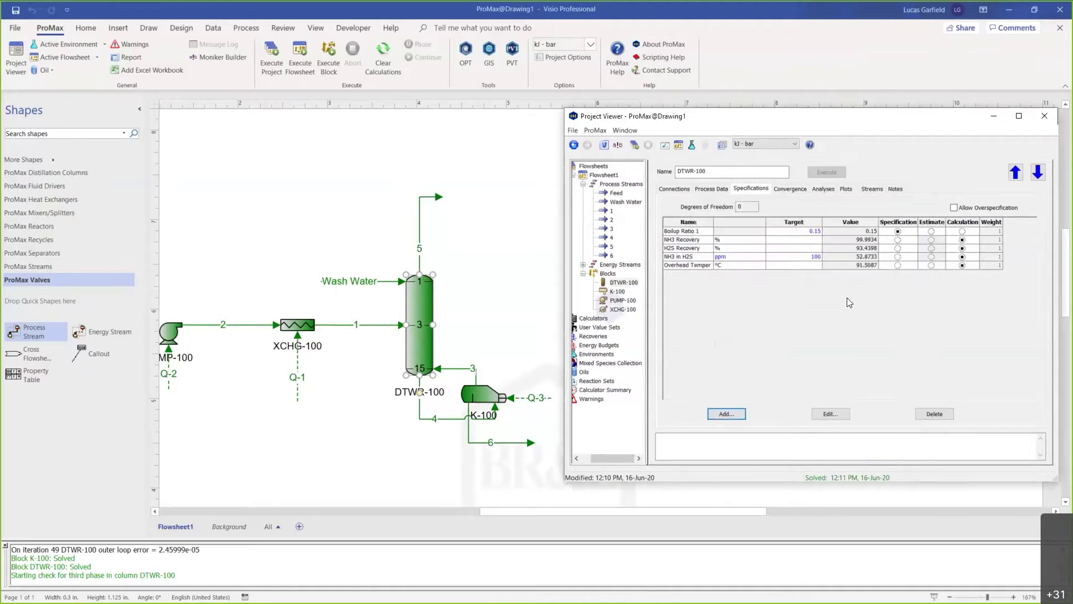
Set the Overhead Temperature target to 45 °C and review DTWR-100's component recoveries.
left_click(865, 266)
left_click(787, 266)
left_click(858, 266)
left_click(800, 266)
type("45")
left_click(726, 188)
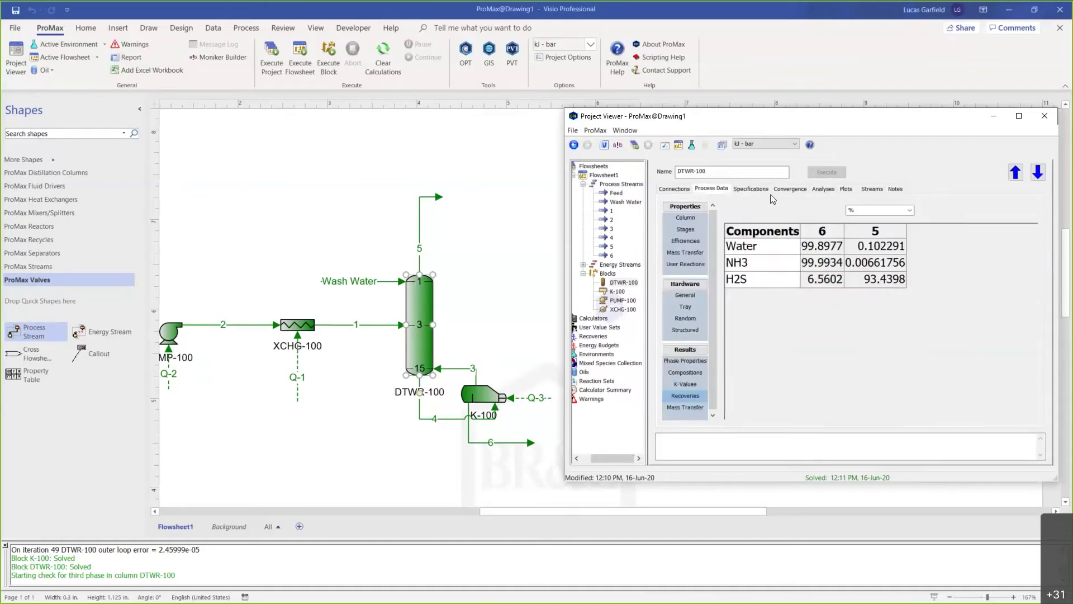
left_click(756, 184)
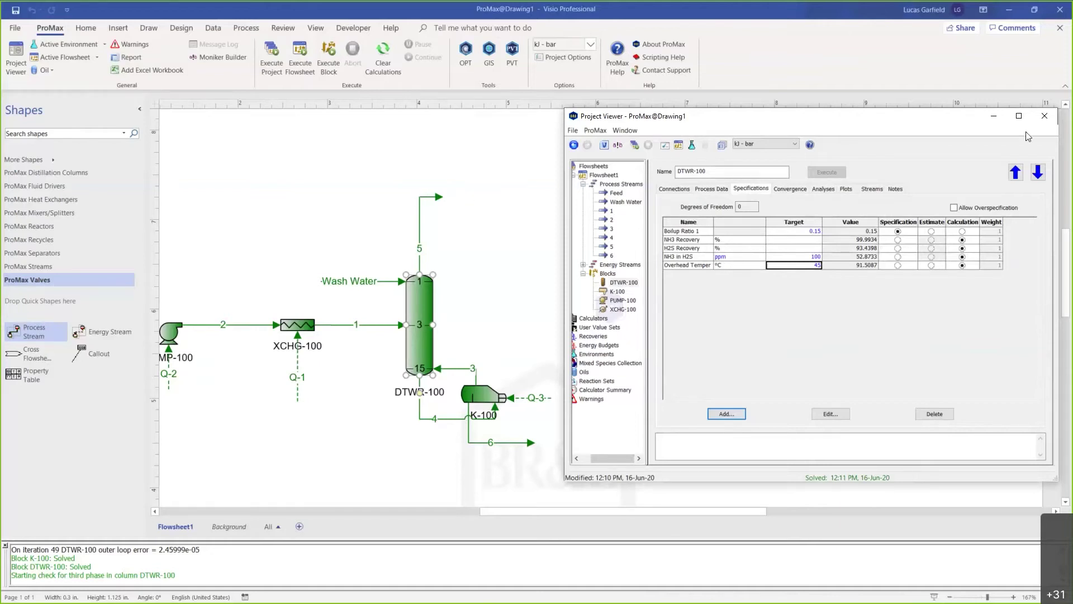
left_click(1044, 115)
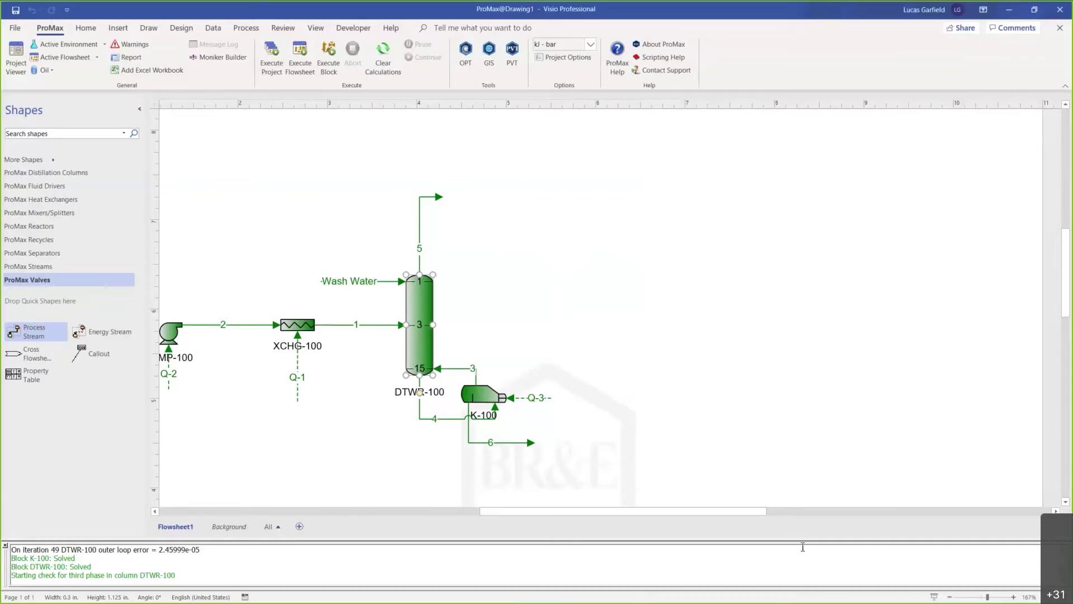
Add a Distill PC,R column with partial condenser and reboiler to the flowsheet, to the right of the first stripper.
left_click(533, 282)
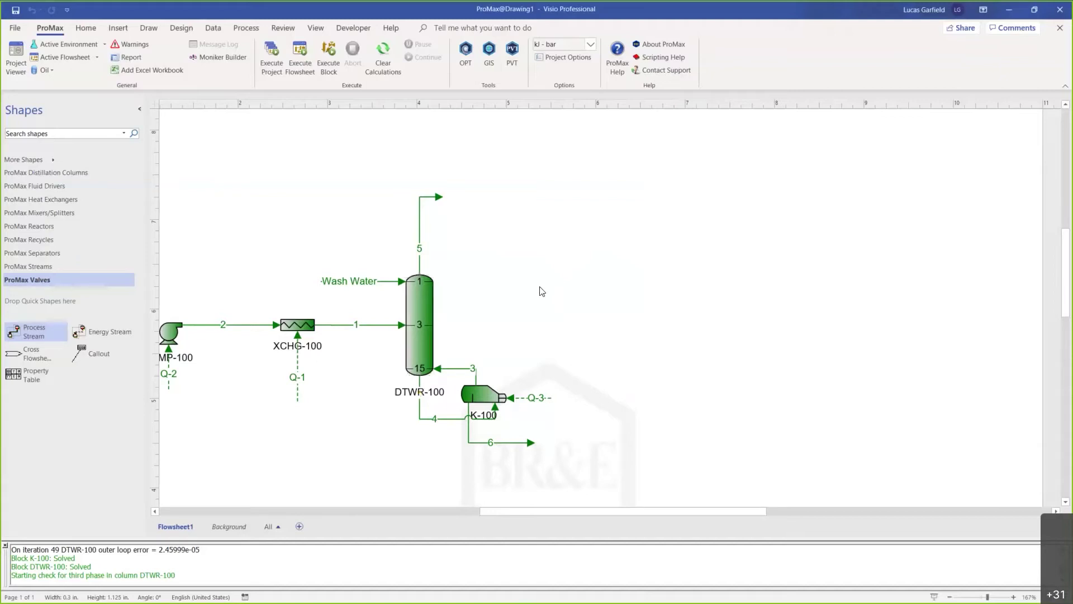
left_click(79, 173)
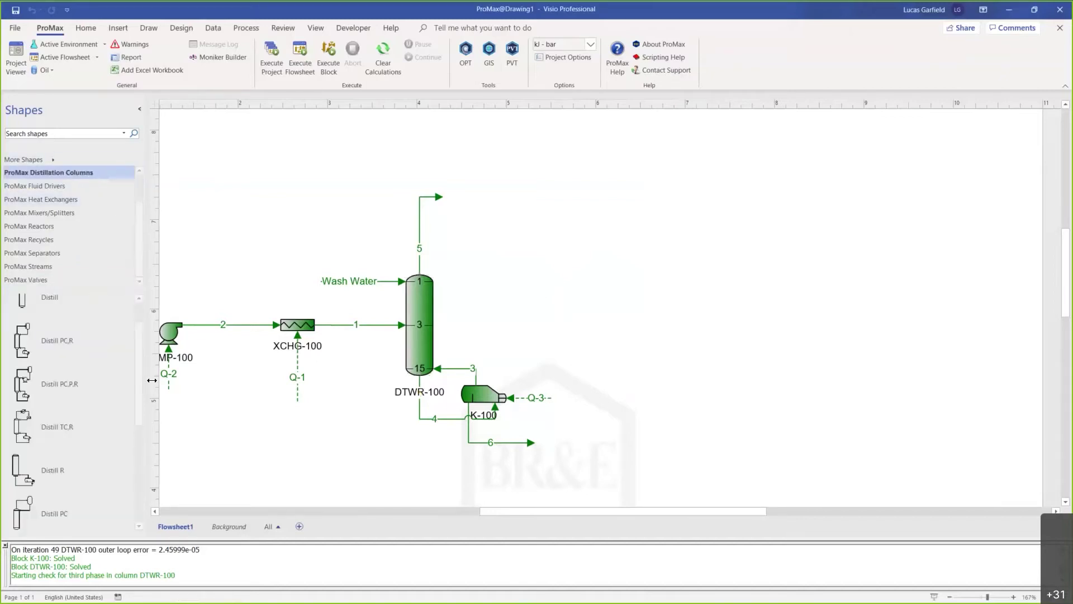
scroll(50, 391, "up", 1)
left_click_drag(40, 373, 837, 300)
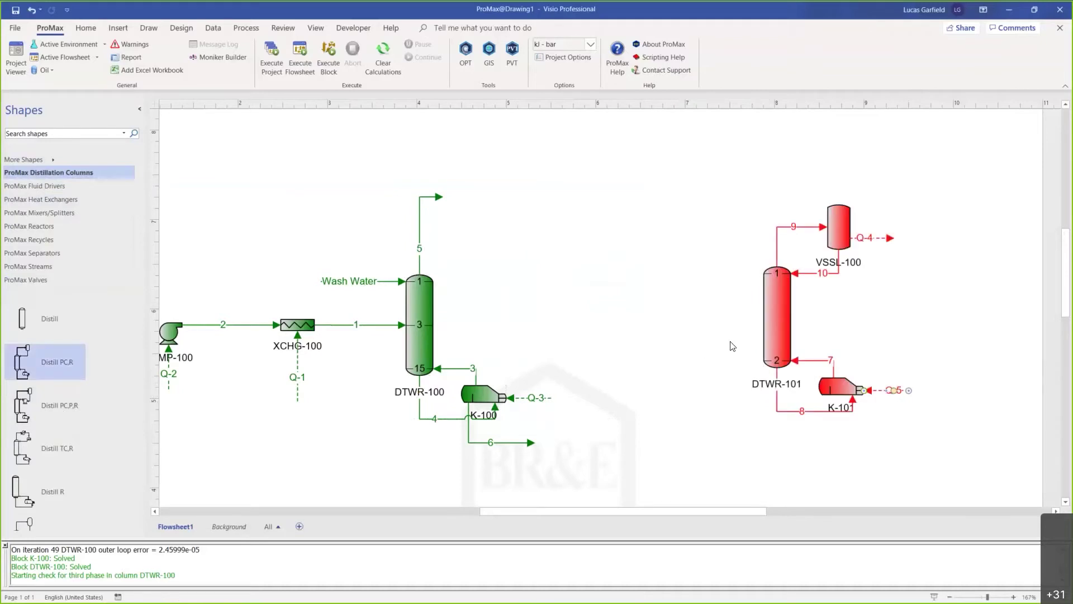
Set the number of stages of column DTWR-101 to 15.
left_click(773, 321)
double_click(772, 320)
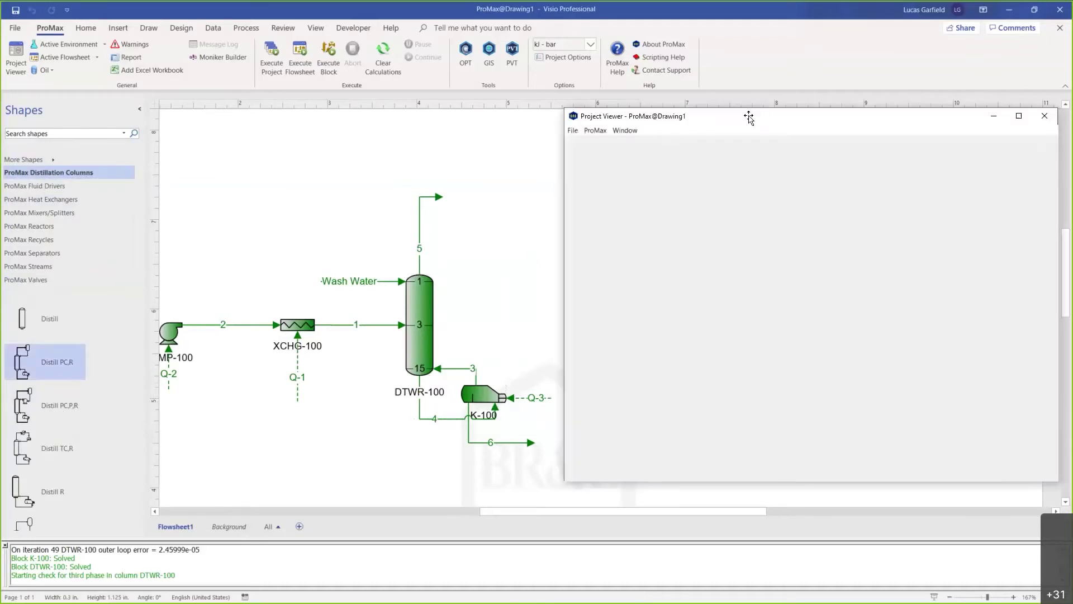
left_click_drag(768, 117, 334, 118)
double_click(307, 207)
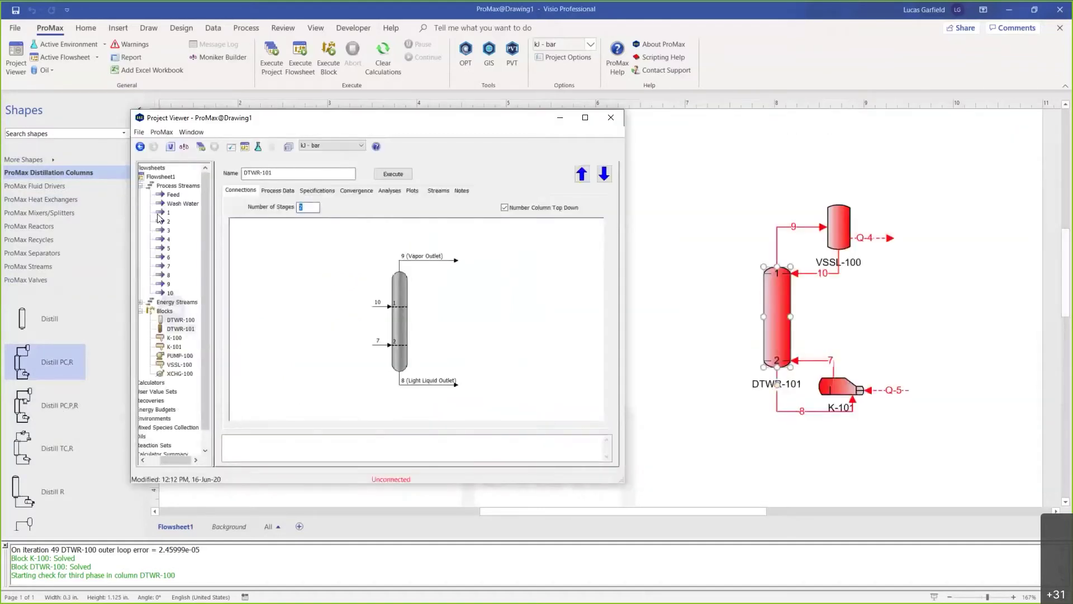
type("15")
key("Tab")
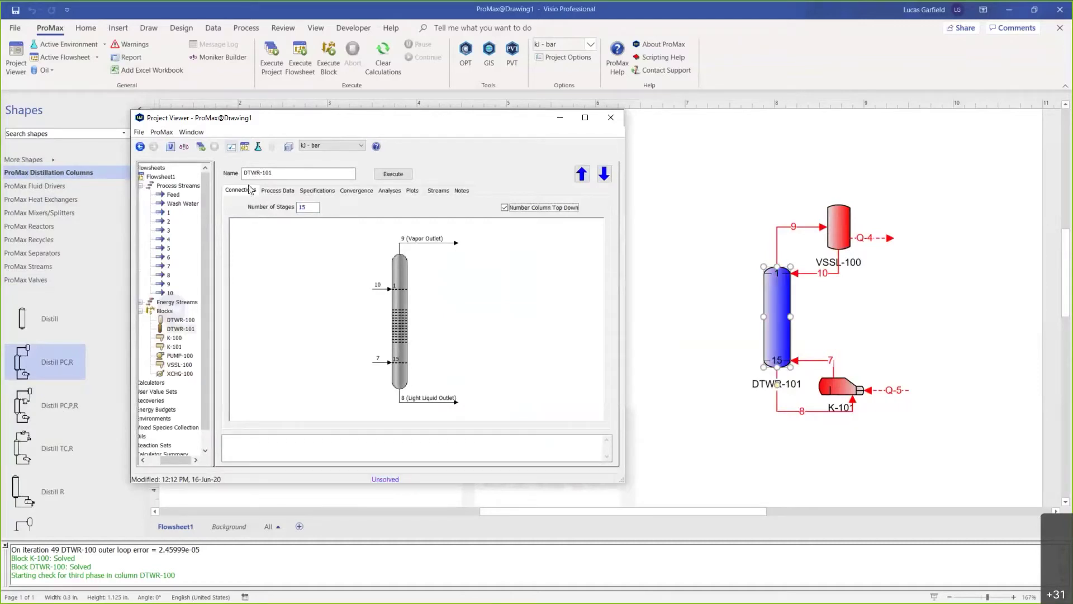
Show stage 3 on column DTWR-101 as a connection point.
left_click(268, 191)
left_click(245, 231)
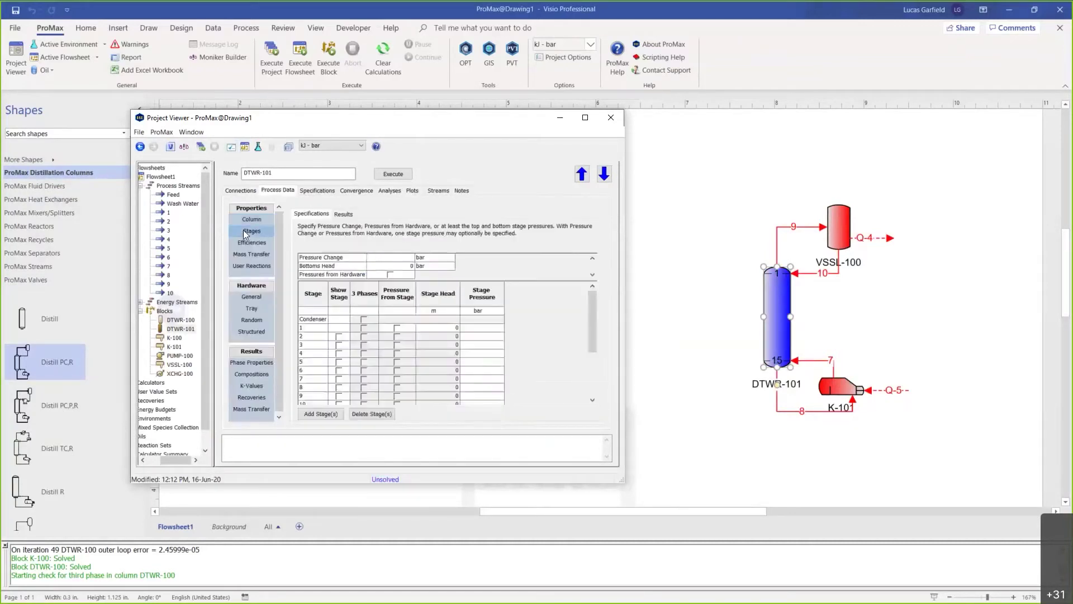
left_click(339, 345)
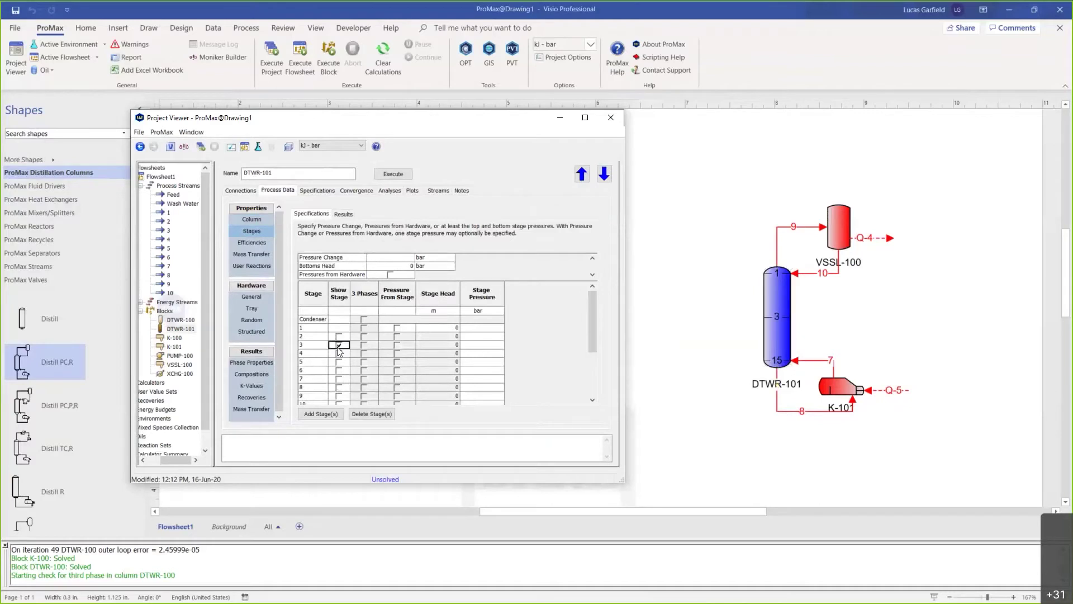
left_click_drag(308, 345, 338, 347)
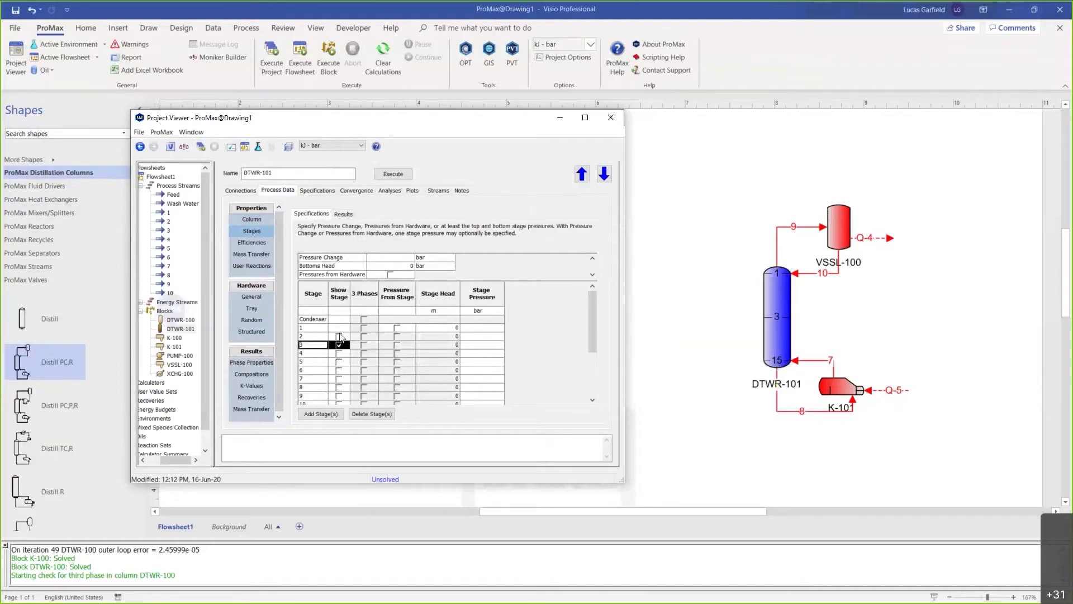
left_click(340, 344)
Set DTWR-101's stage 1 pressure to 50 psig and its column pressure change to 0.3 bar.
left_click(473, 328)
type("50psig")
key("Up")
key("Return")
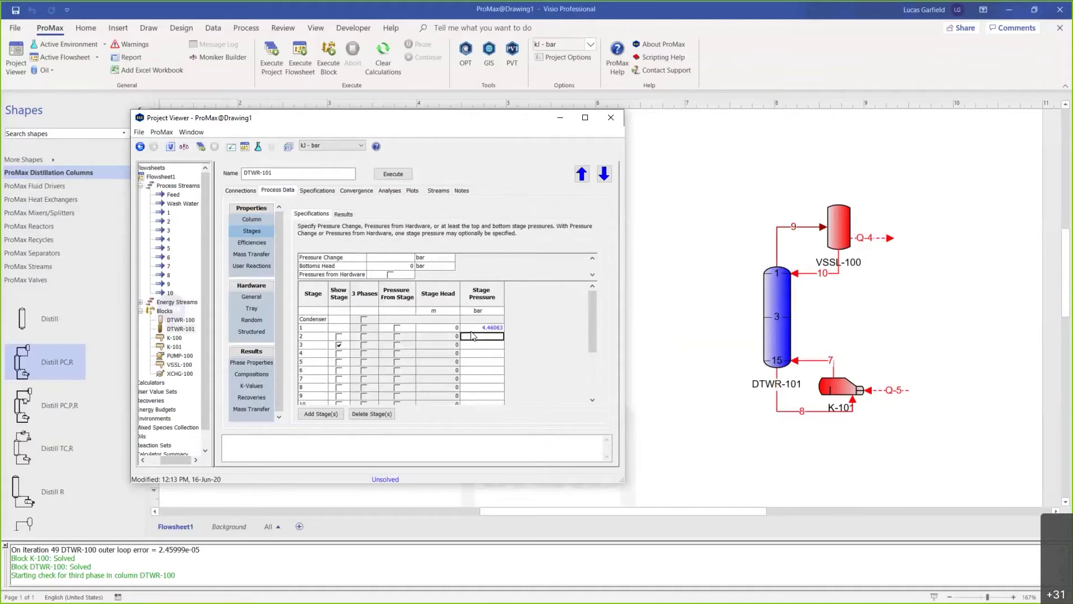
left_click(388, 259)
type(".3")
left_click(389, 266)
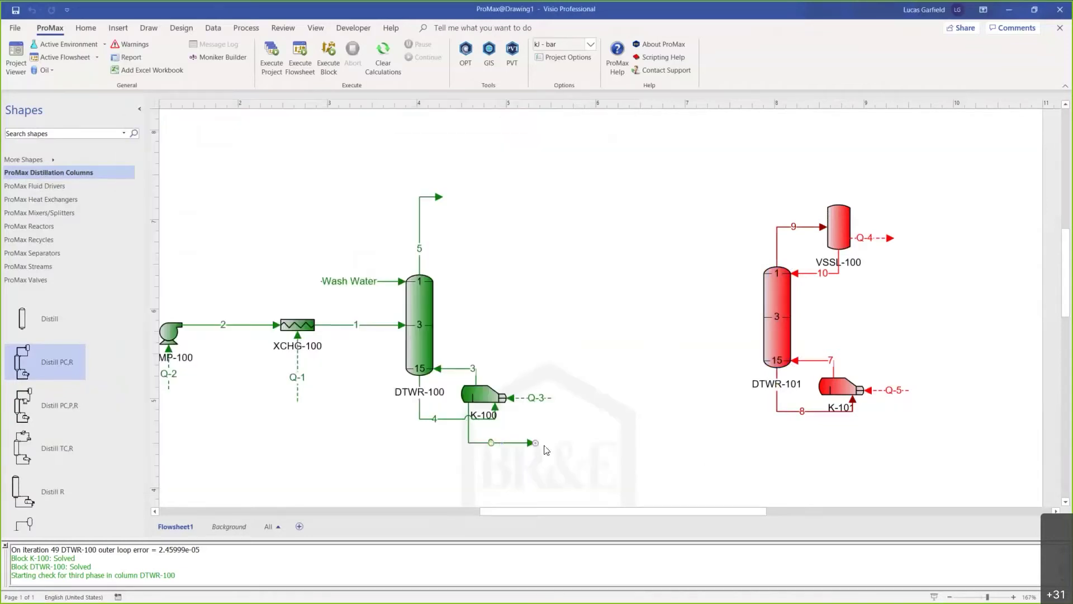
Connect reboiler K-100's liquid outlet stream to stage 3 of DTWR-101, routing the line below K-100.
left_click_drag(738, 369, 764, 317)
left_click_drag(645, 318, 649, 471)
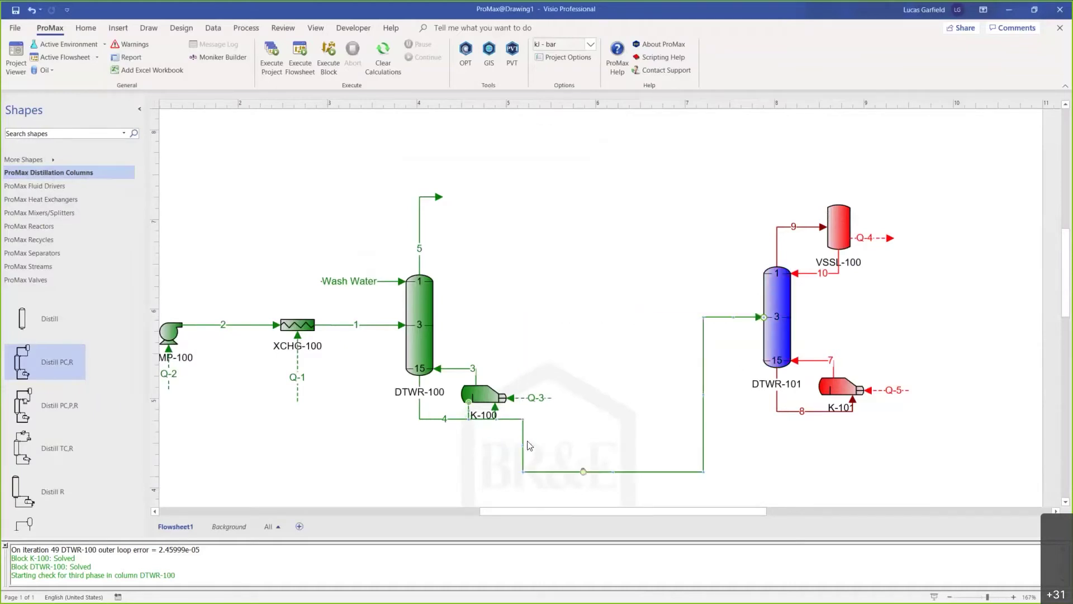
left_click_drag(523, 445, 468, 444)
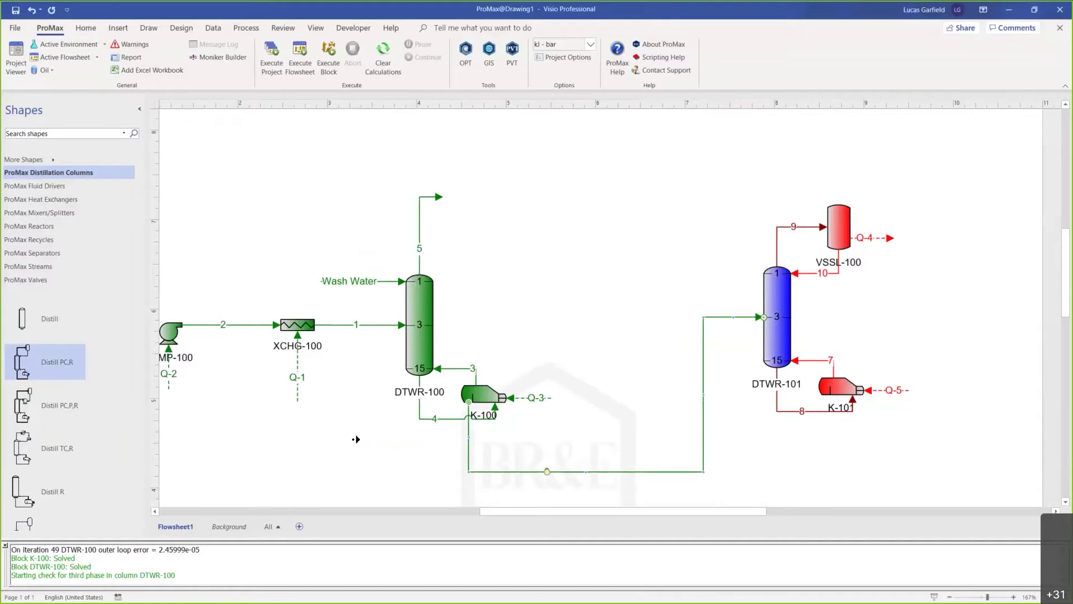
Add outlet process streams from the top of condenser VSSL-100 and the liquid side of reboiler K-101.
scroll(357, 438, "right", 1)
left_click(31, 266)
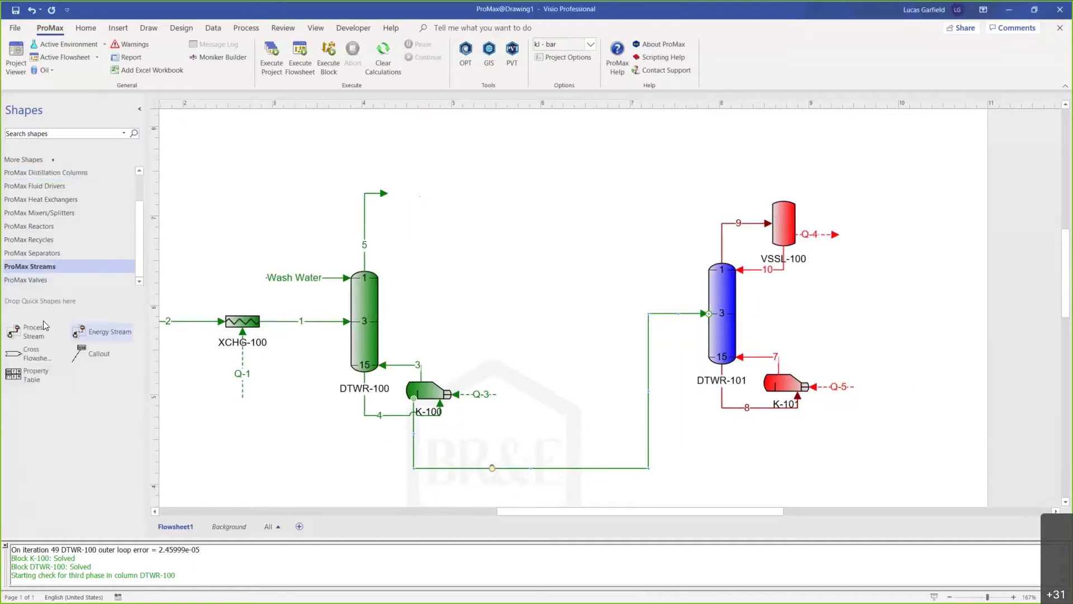
left_click(34, 331)
left_click_drag(786, 200, 825, 200)
left_click_drag(53, 330, 771, 390)
left_click(828, 194)
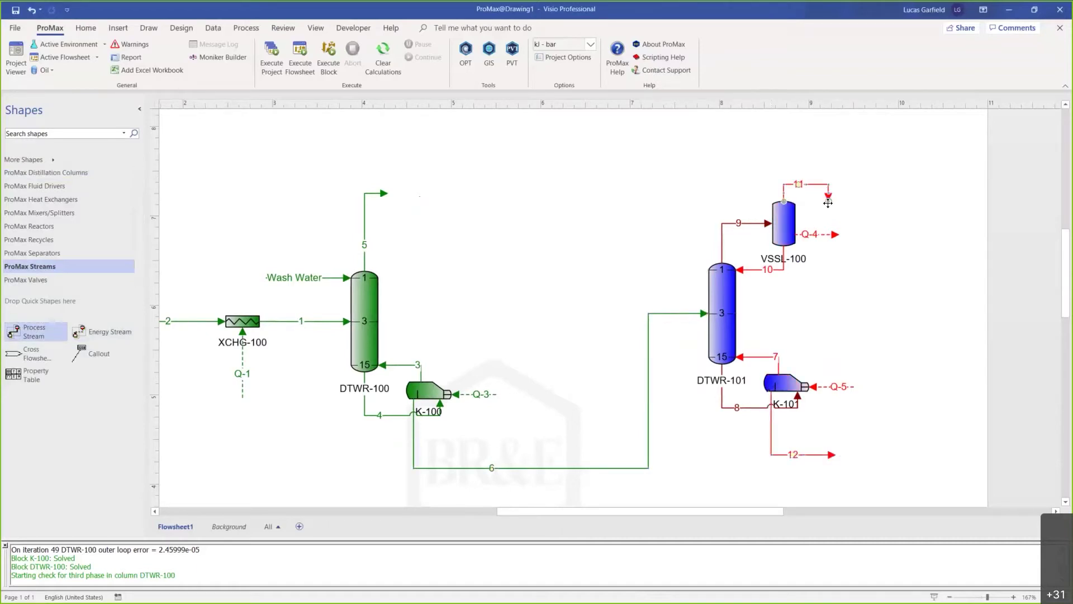
left_click_drag(831, 174, 830, 175)
mouse_move(663, 147)
left_mouse_down()
mouse_move(896, 449)
mouse_move(896, 313)
mouse_move(890, 286)
mouse_move(708, 429)
left_mouse_up()
left_click(671, 381)
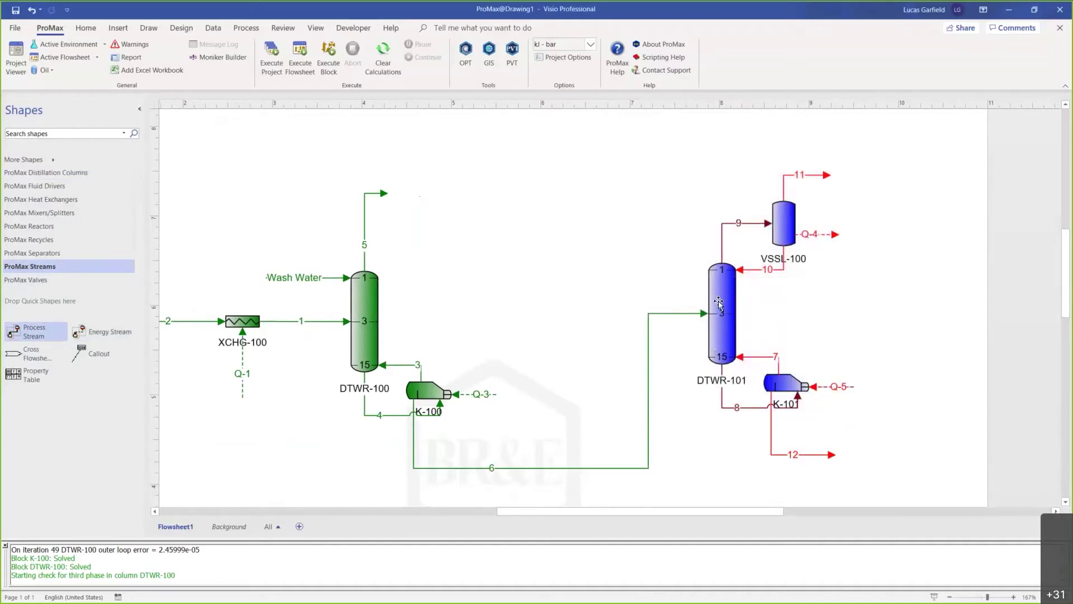
Add a Phase Property specification named "Condenser Temperature" to column DTWR-101.
double_click(719, 303)
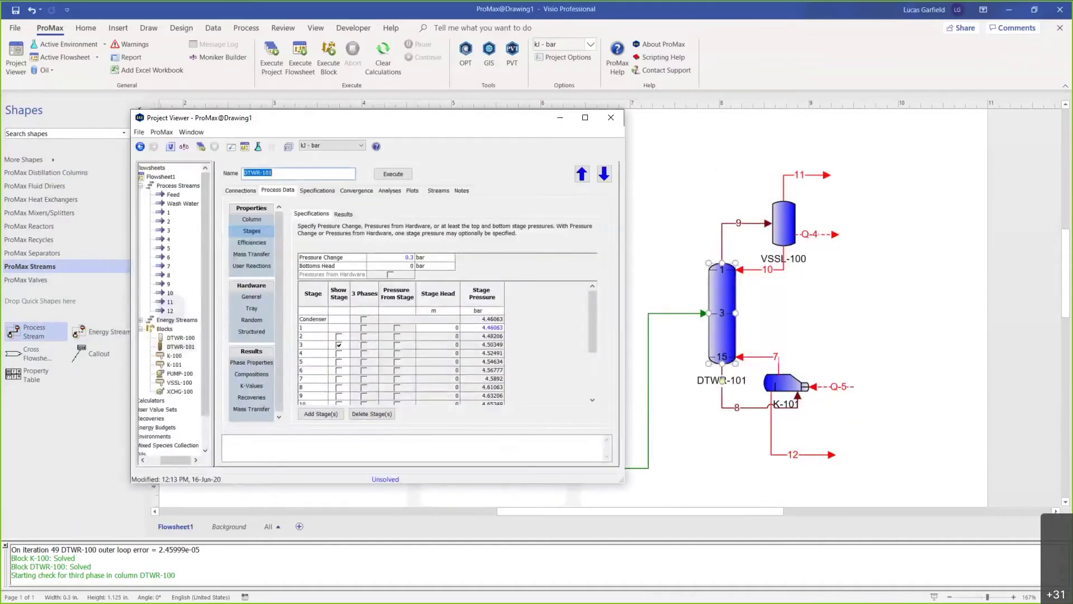
left_click(683, 227)
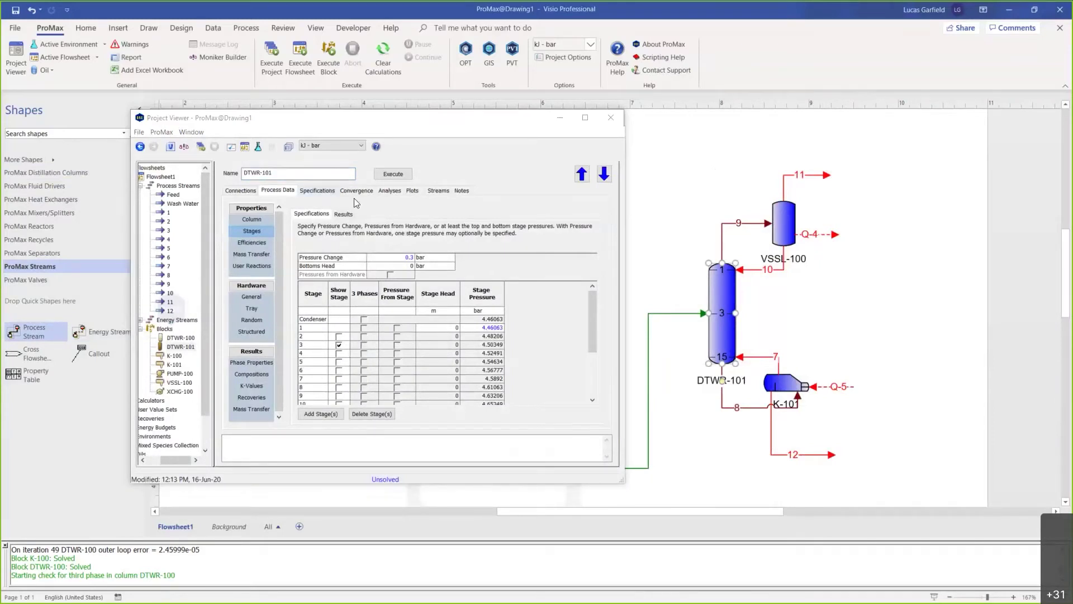
left_click(328, 190)
left_click(693, 224)
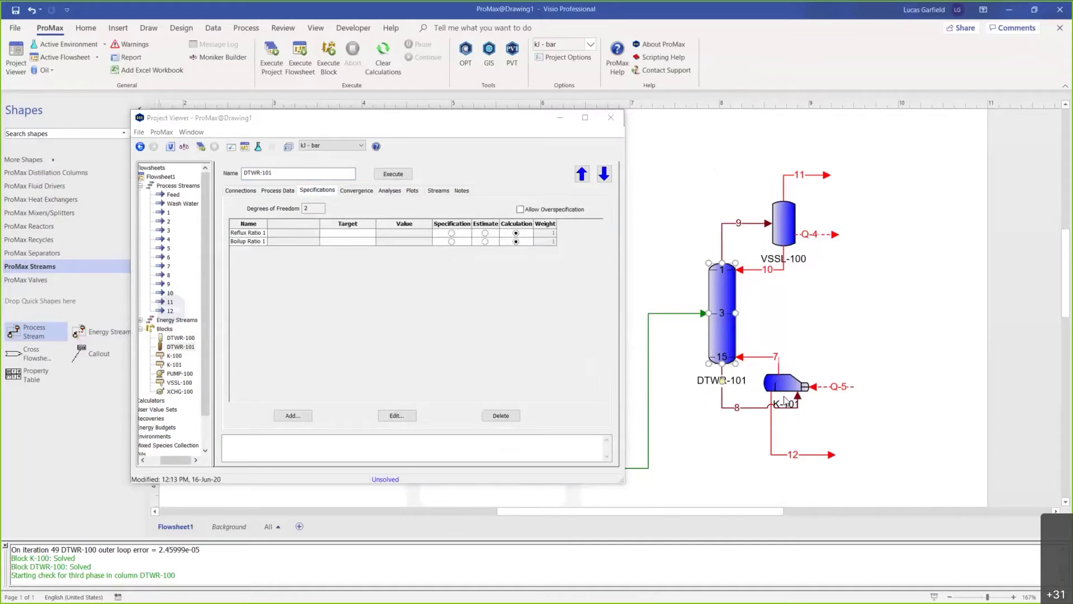
left_click(293, 415)
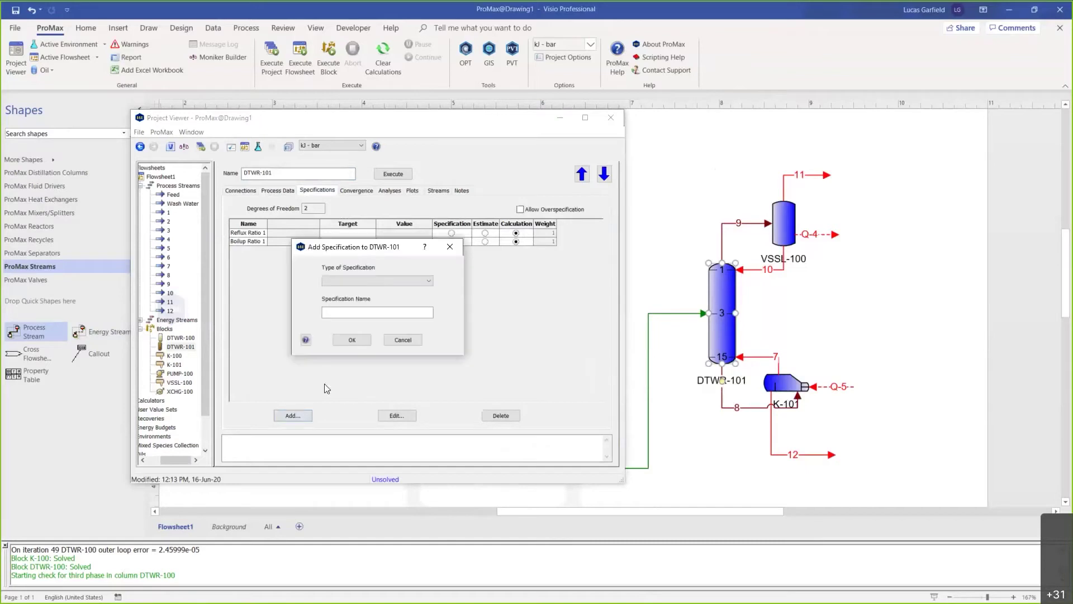
left_click(351, 281)
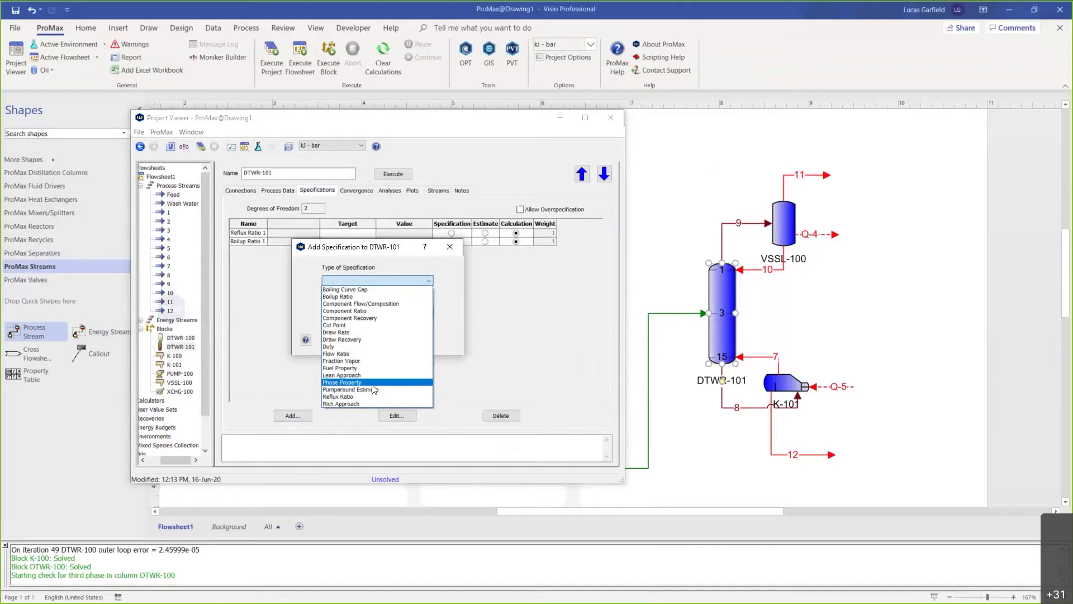
left_click(352, 382)
left_click_drag(379, 312, 136, 273)
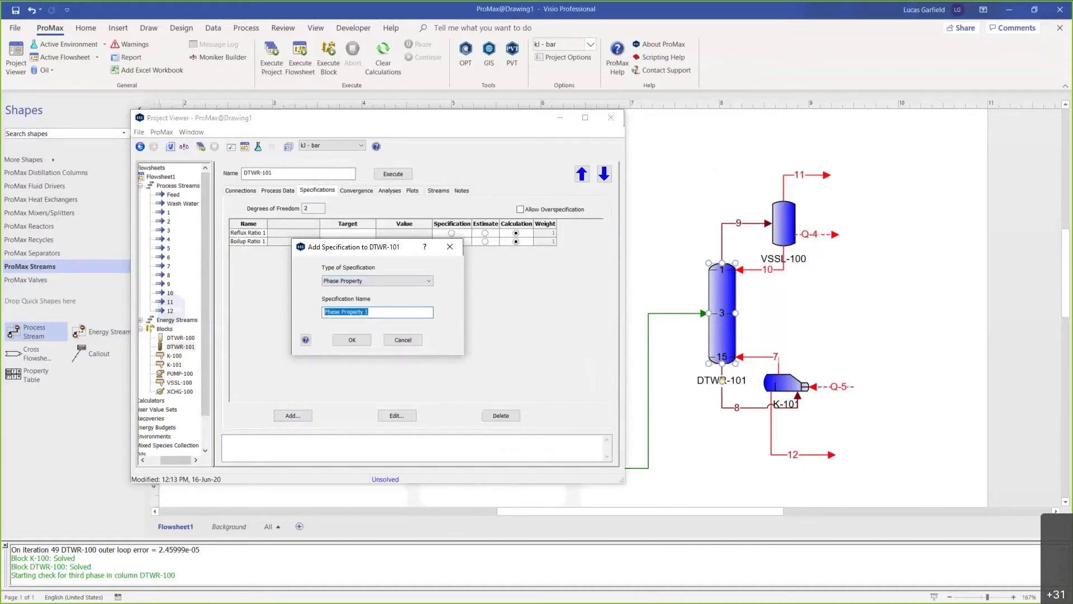
type("Condenser Temperature")
left_click(353, 335)
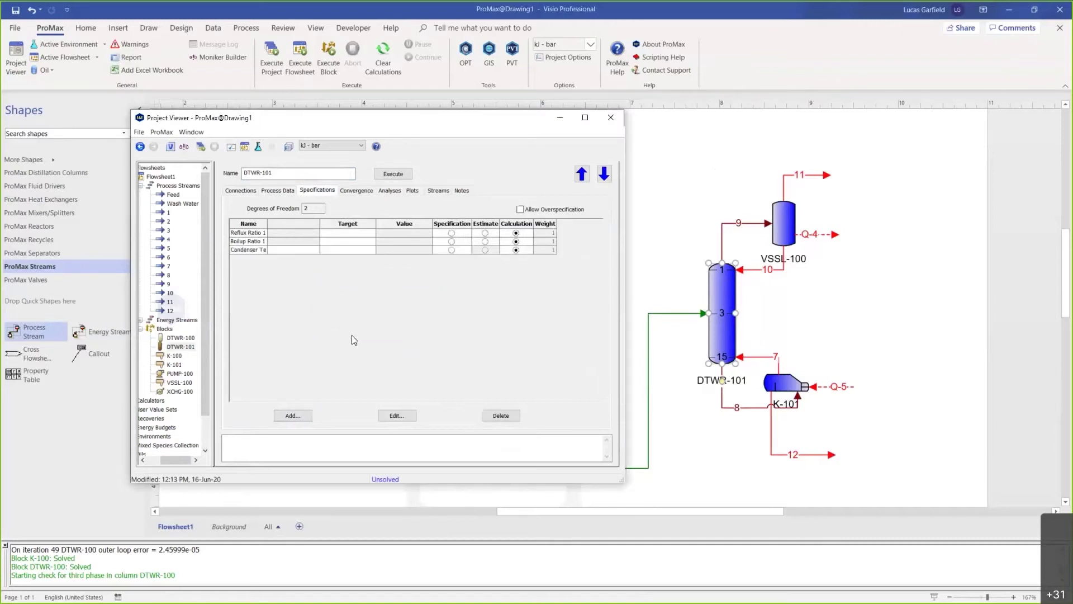
Define Condenser Temperature as the condenser's vapor temperature with an 85 °C target and make it an active specification.
left_click(300, 270)
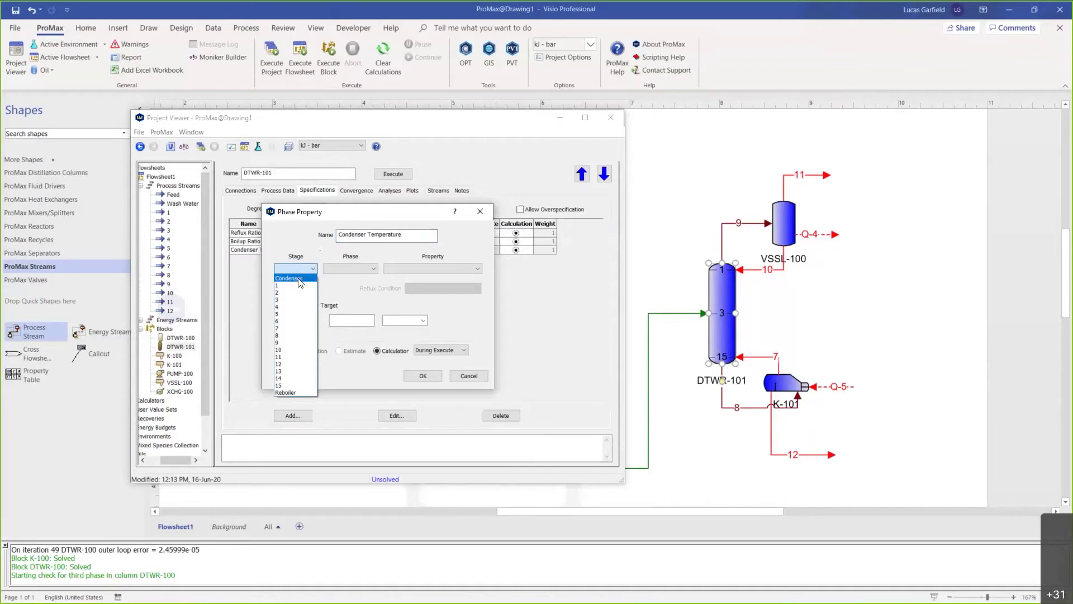
left_click(299, 279)
left_click(345, 265)
left_click(346, 278)
left_click(408, 267)
scroll(426, 391, "down", 5)
left_click(427, 443)
left_click(352, 318)
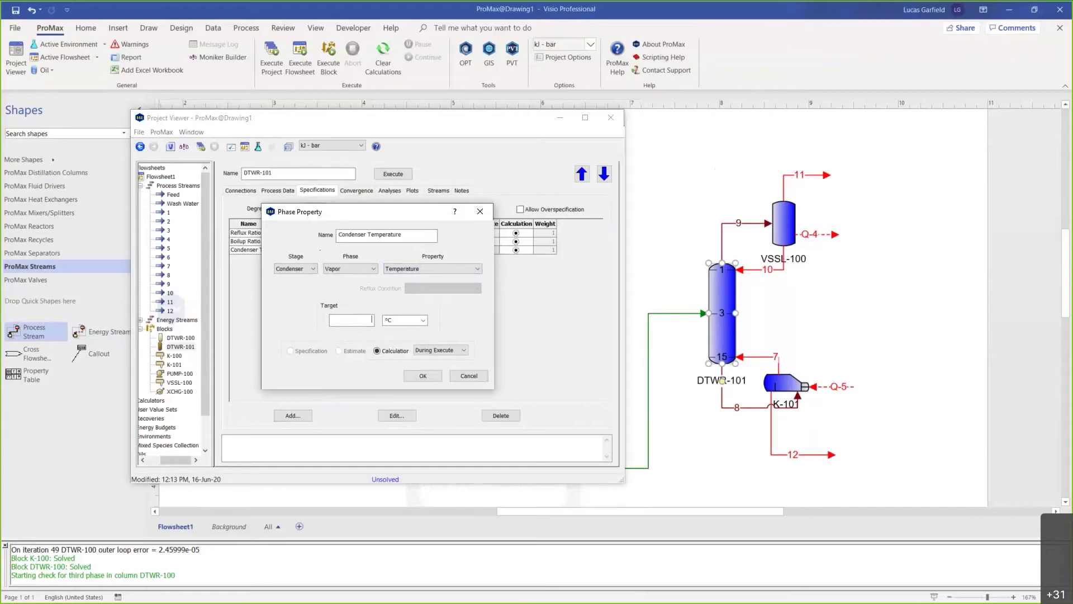
left_click(423, 374)
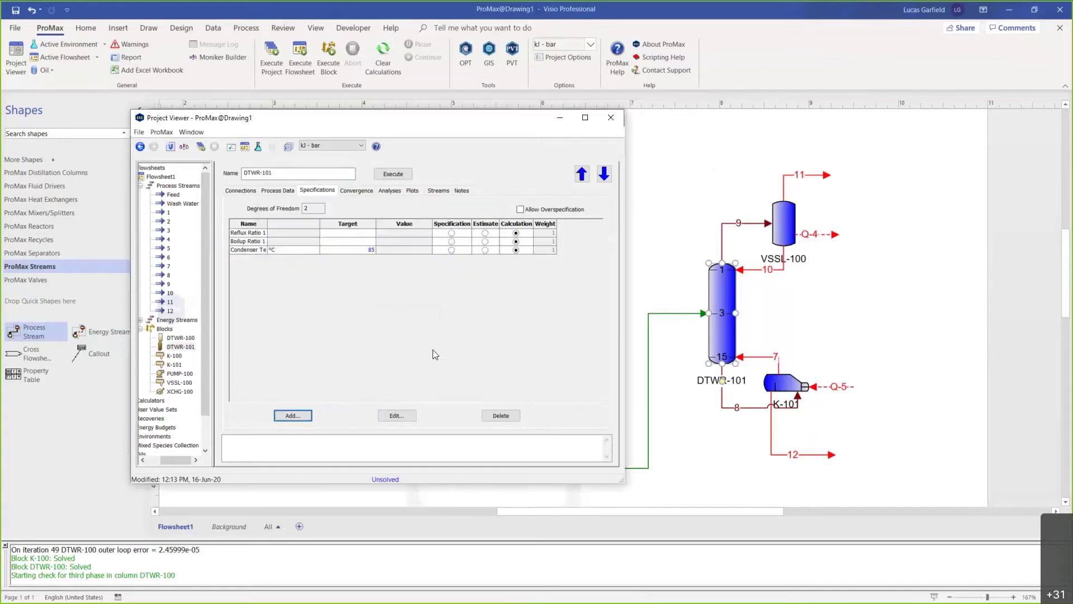
left_click(257, 252)
left_click(451, 249)
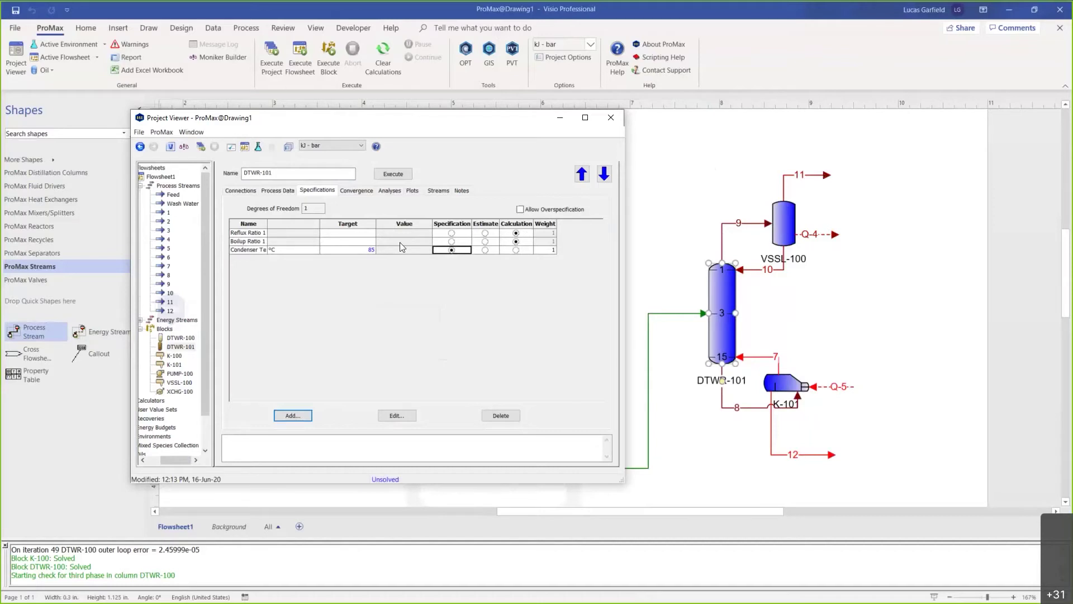
Set DTWR-101's boilup ratio to 0.15 as an active specification and execute the column.
left_click(355, 241)
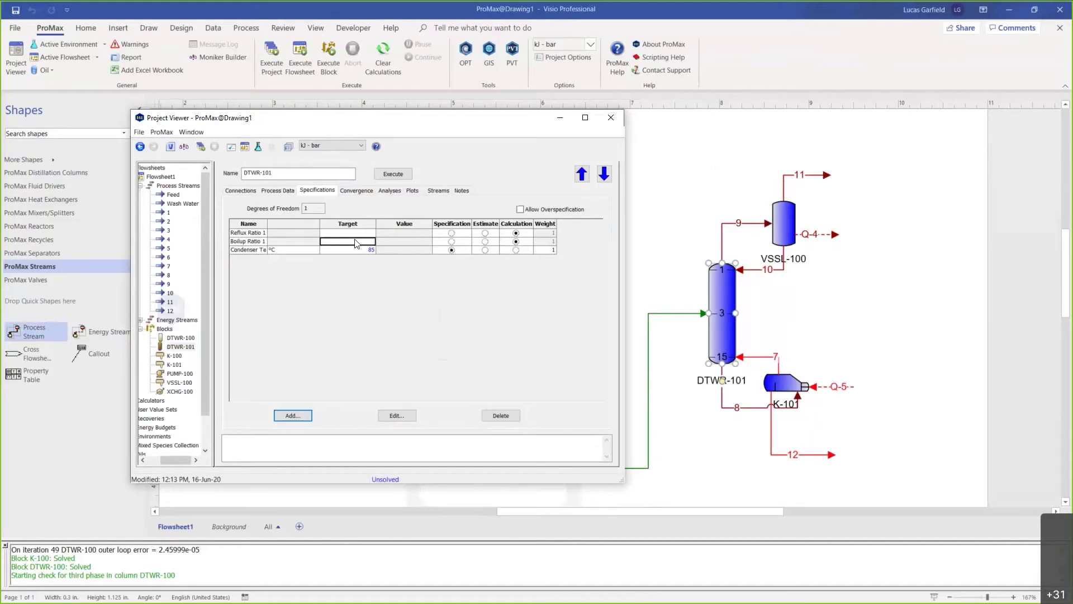
type("0.15")
key("Return")
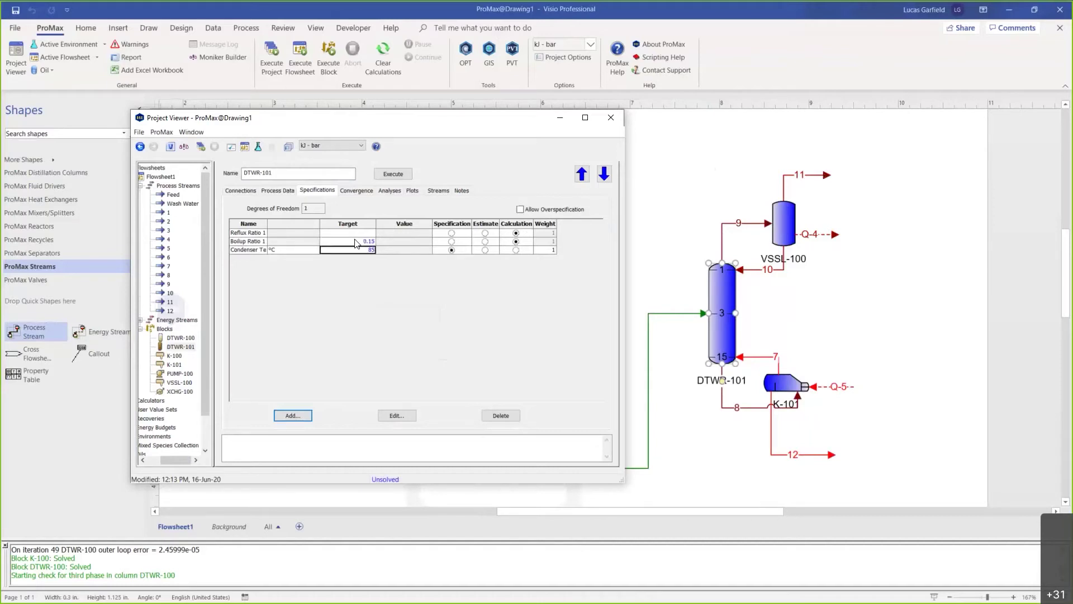
left_click(452, 243)
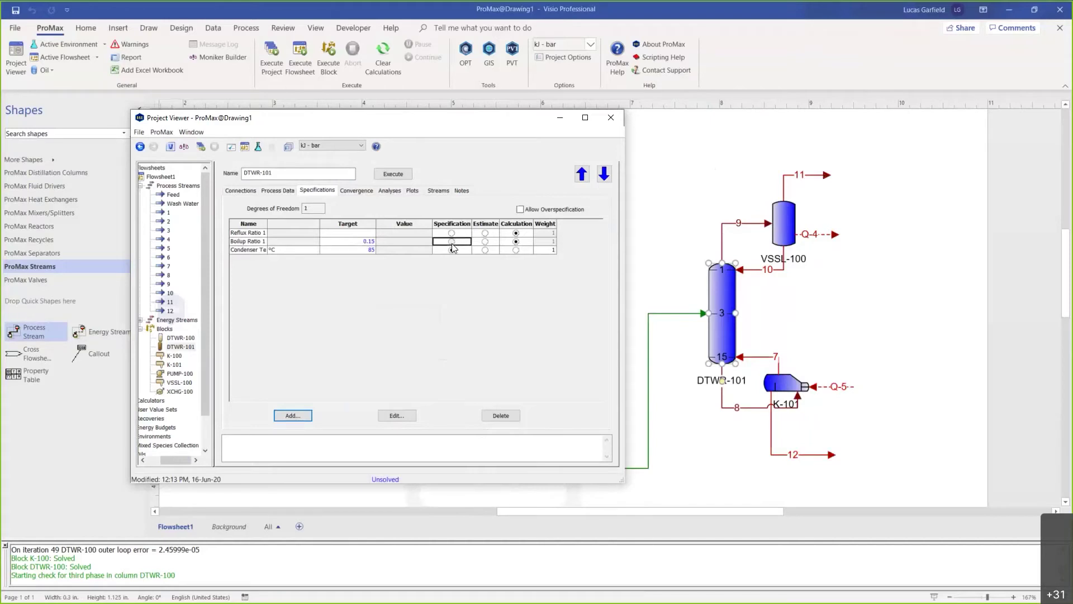
left_click(452, 249)
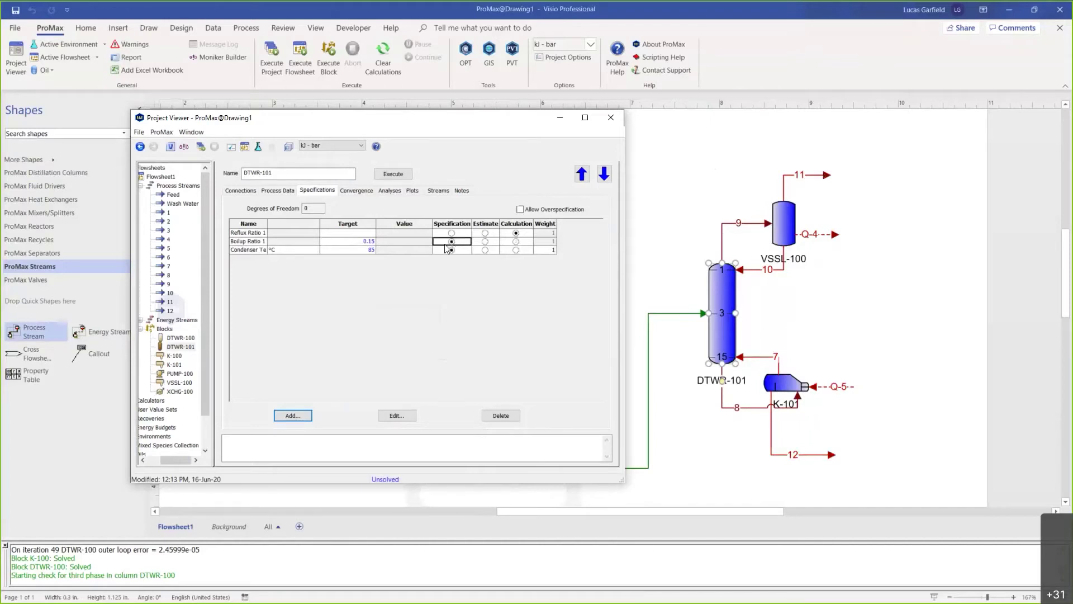
left_click(395, 175)
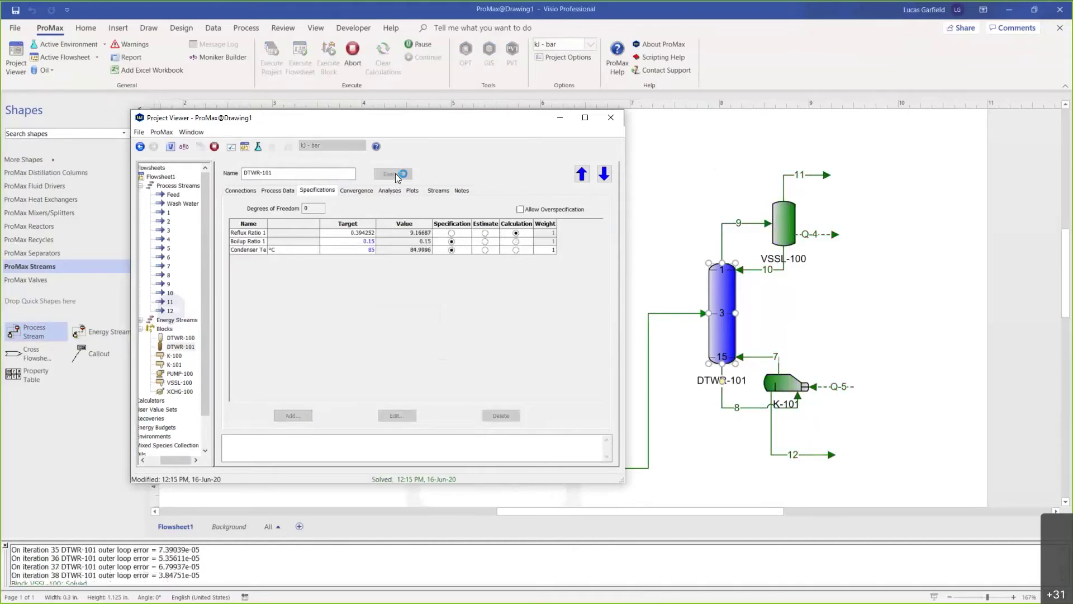
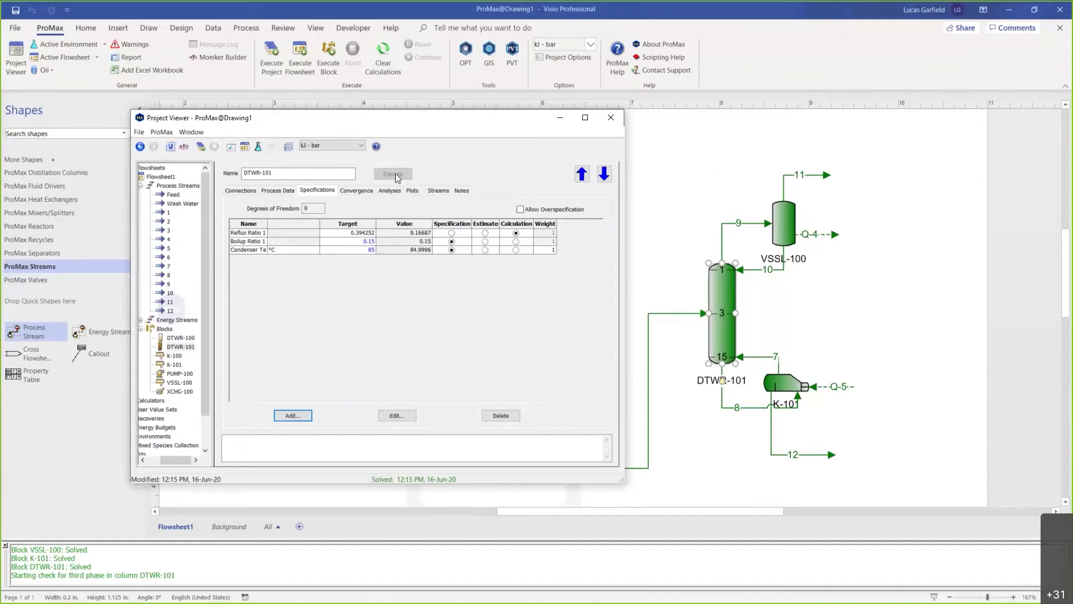
Add a Component Flow/Composition specification named "H2S in Stripped Water" to DTWR-101, widening the specification name column to fit.
double_click(266, 223)
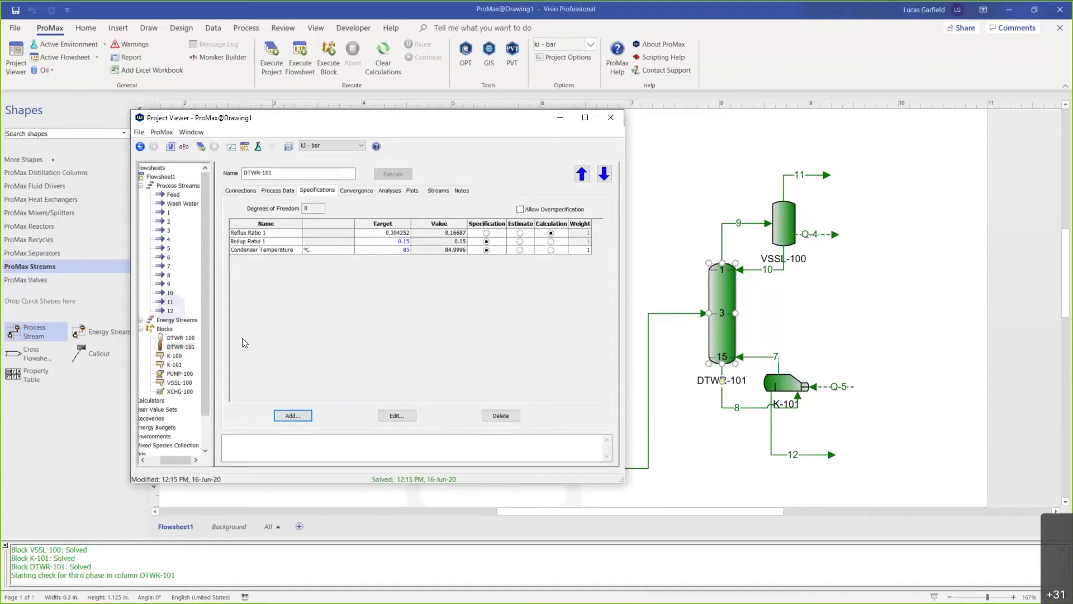
left_click(310, 416)
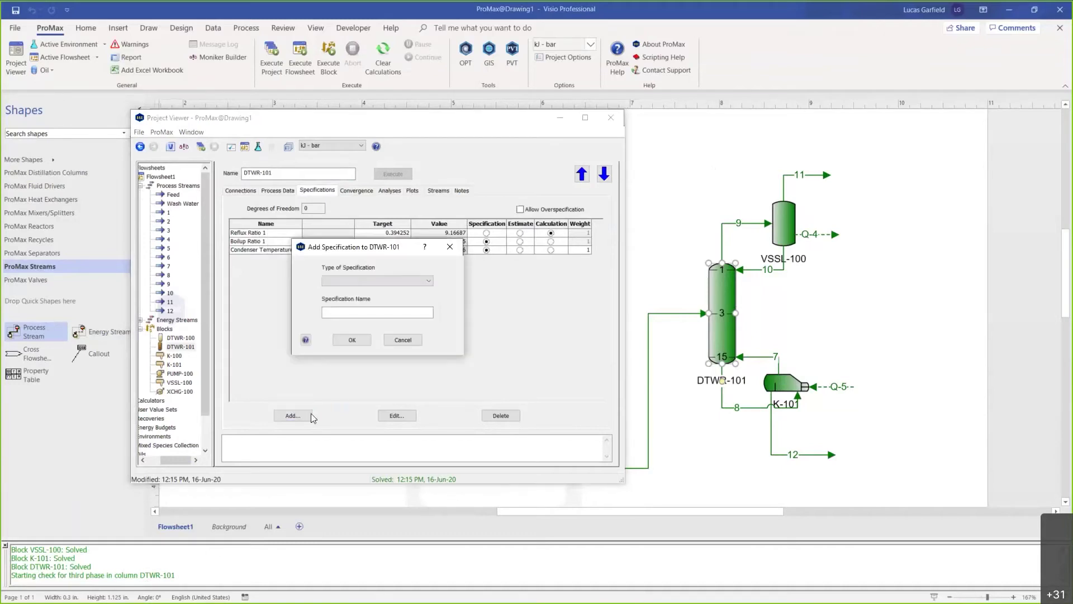
left_click(353, 283)
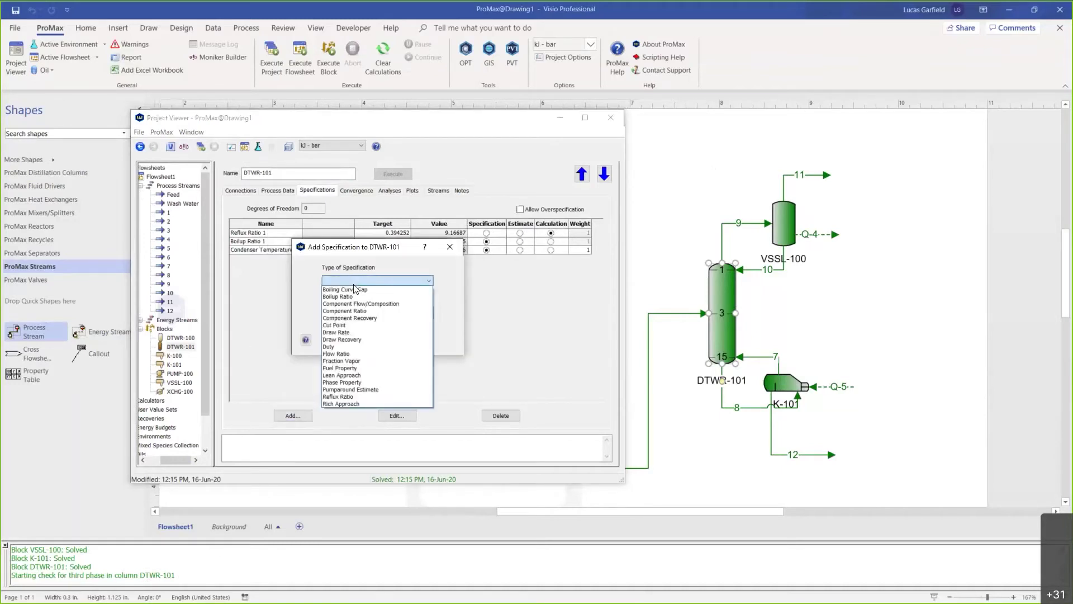
left_click(391, 303)
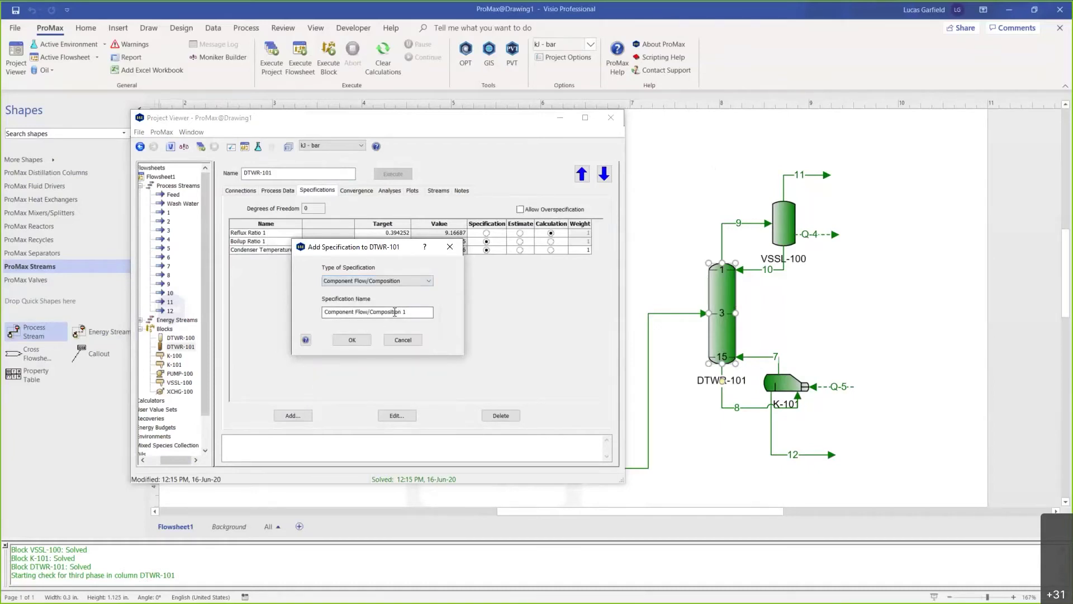
left_click_drag(422, 314, 323, 312)
type("H2S in Stripped Water")
left_click(353, 335)
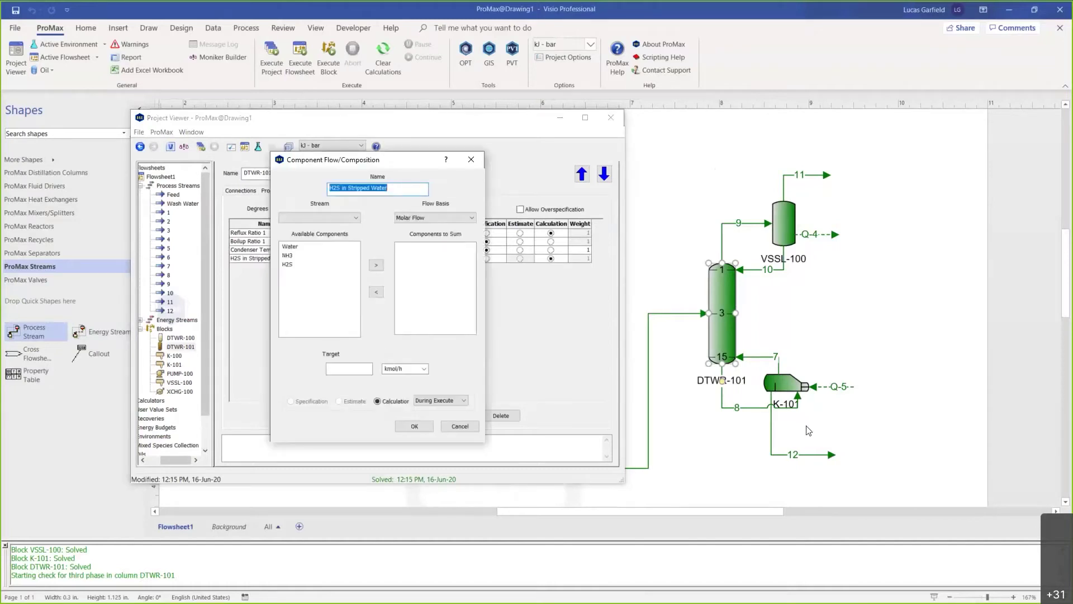
Define H2S in Stripped Water as the H2S mass fraction in the Bottoms Liquid, in ppm, and check its calculated value.
double_click(291, 264)
left_click(319, 217)
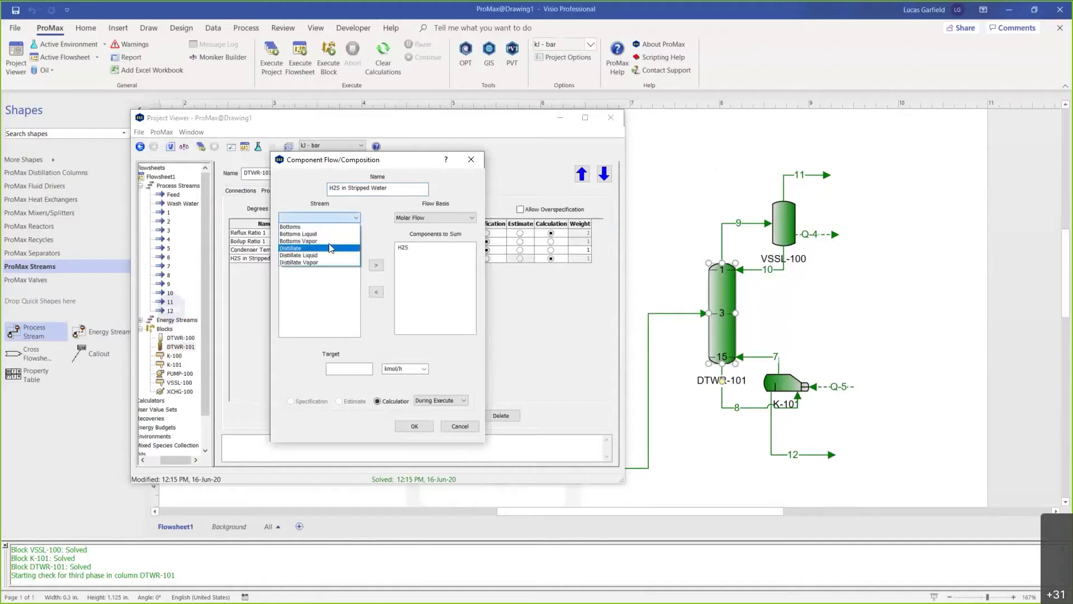
left_click(313, 233)
left_click(427, 219)
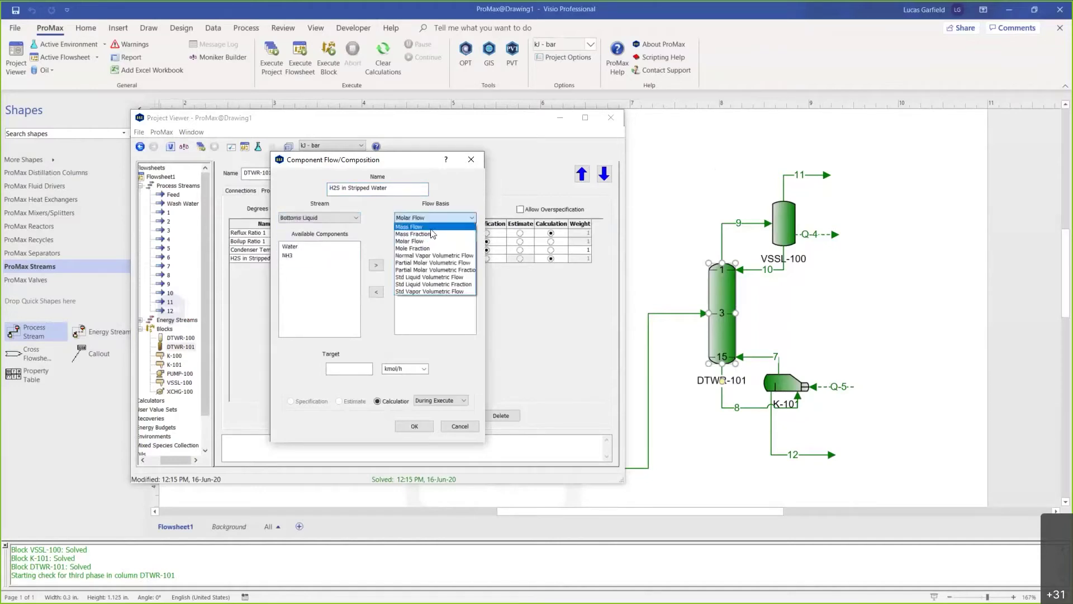
left_click(436, 234)
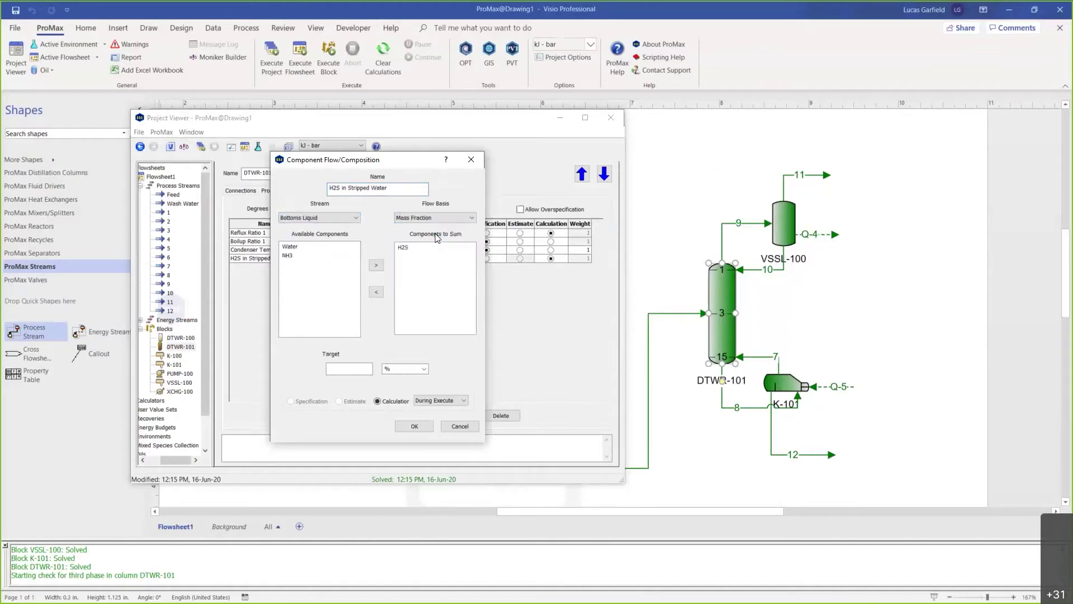
double_click(386, 369)
type("ppm")
left_click(414, 429)
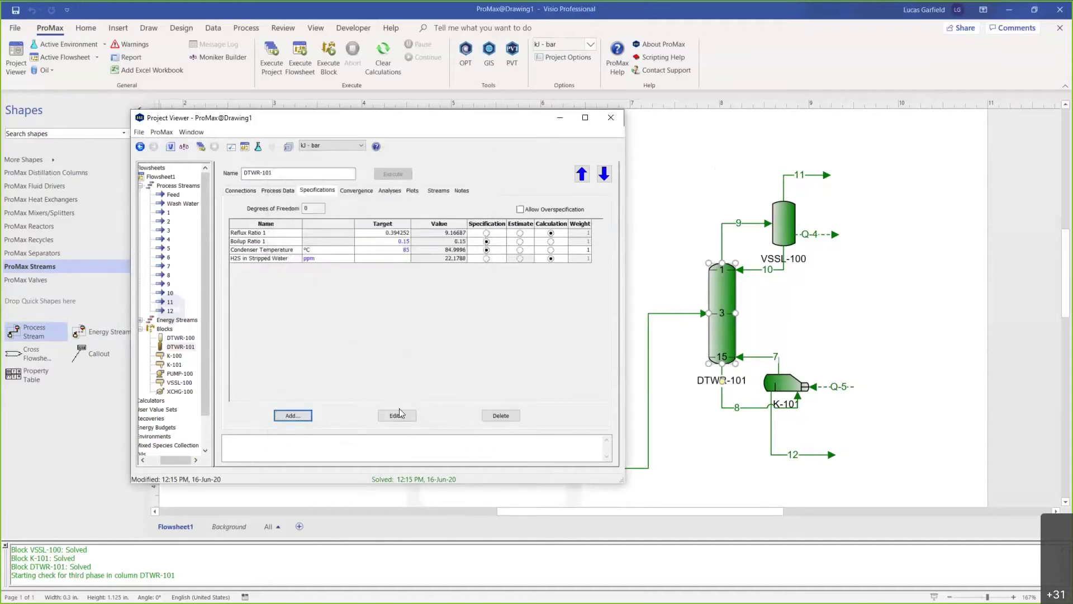
left_click_drag(282, 251, 356, 257)
left_click(439, 258)
left_click(268, 259)
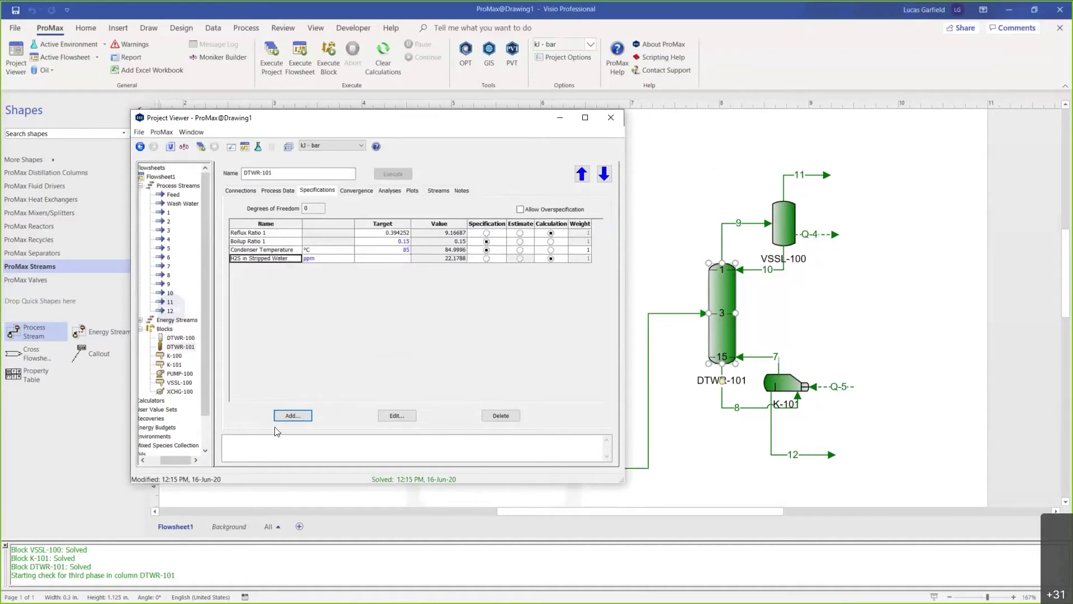
Add a Component Flow/Composition specification named "NH3 in Stripped Water" to DTWR-101.
left_click(292, 415)
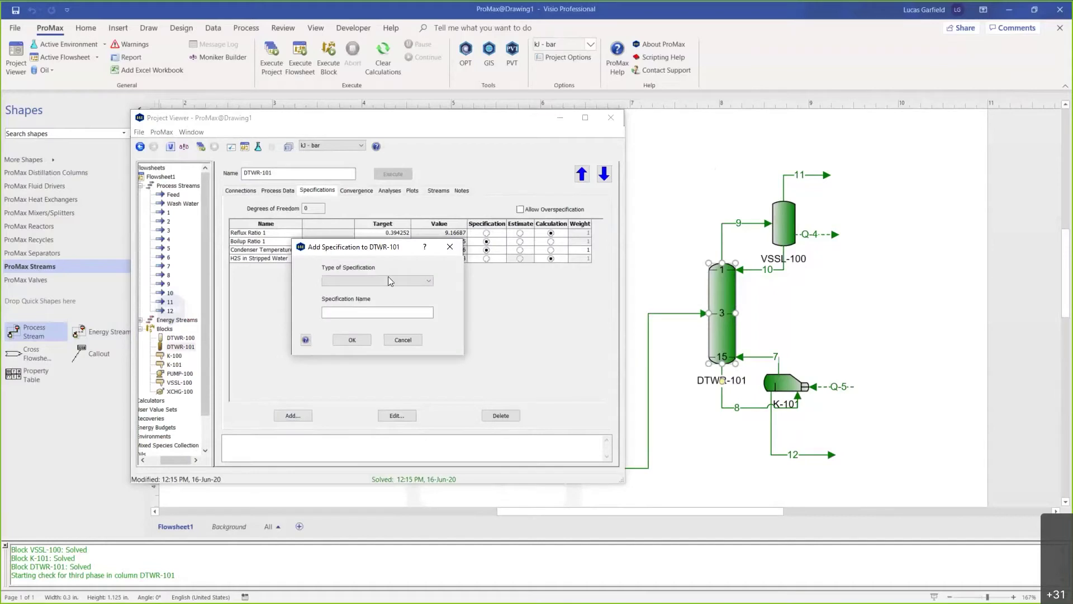
left_click(361, 322)
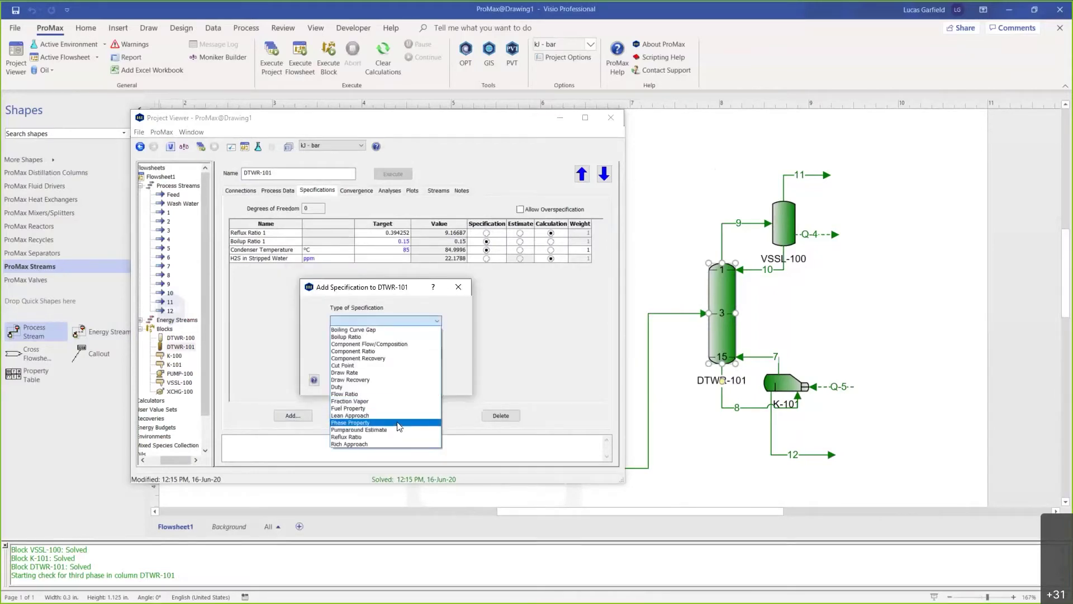
left_click(389, 349)
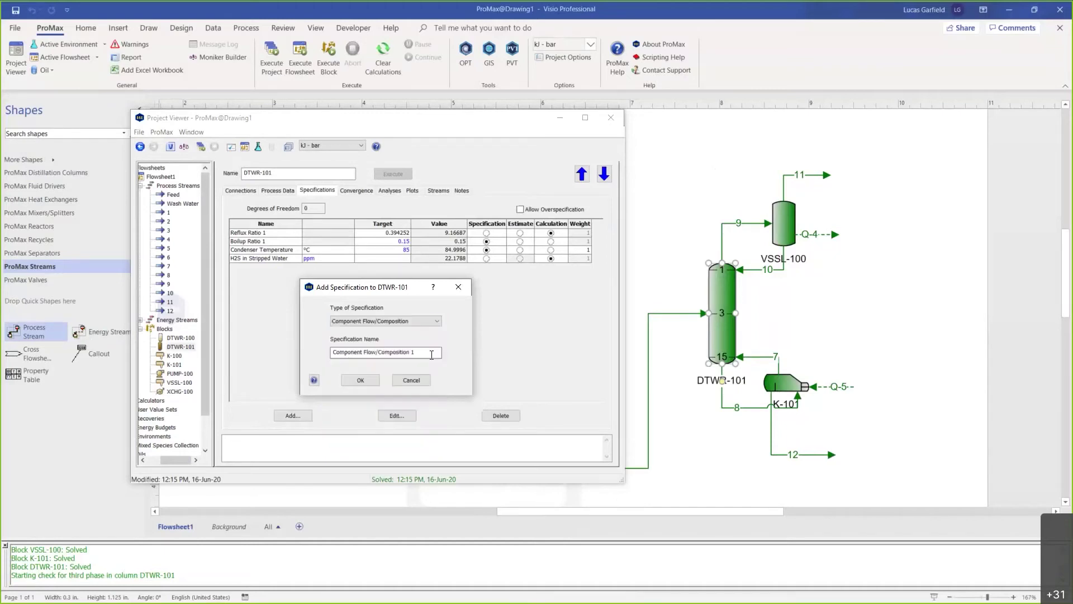
type("NH3")
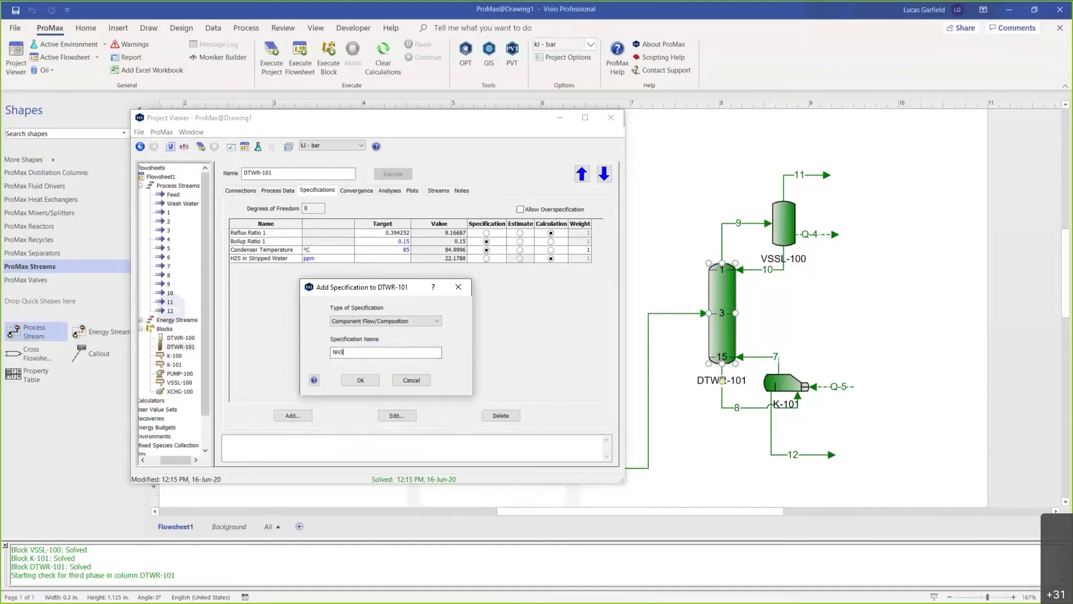
type(" in Stripped Water")
left_click(360, 380)
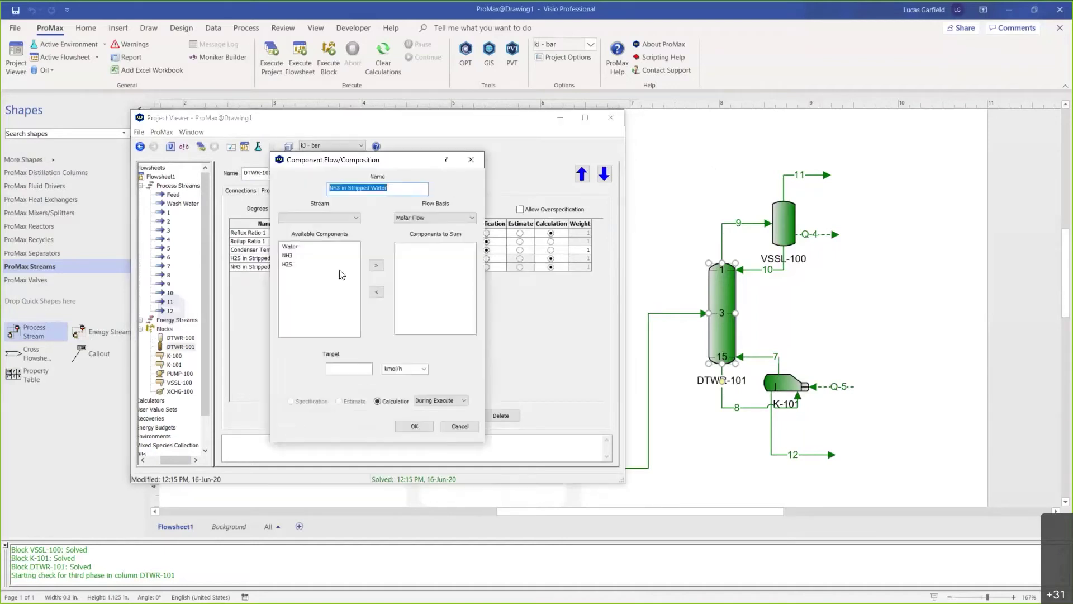
Define NH3 in Stripped Water as the NH3 mass fraction in the Bottoms Liquid, in ppm, and check its calculated value.
double_click(305, 263)
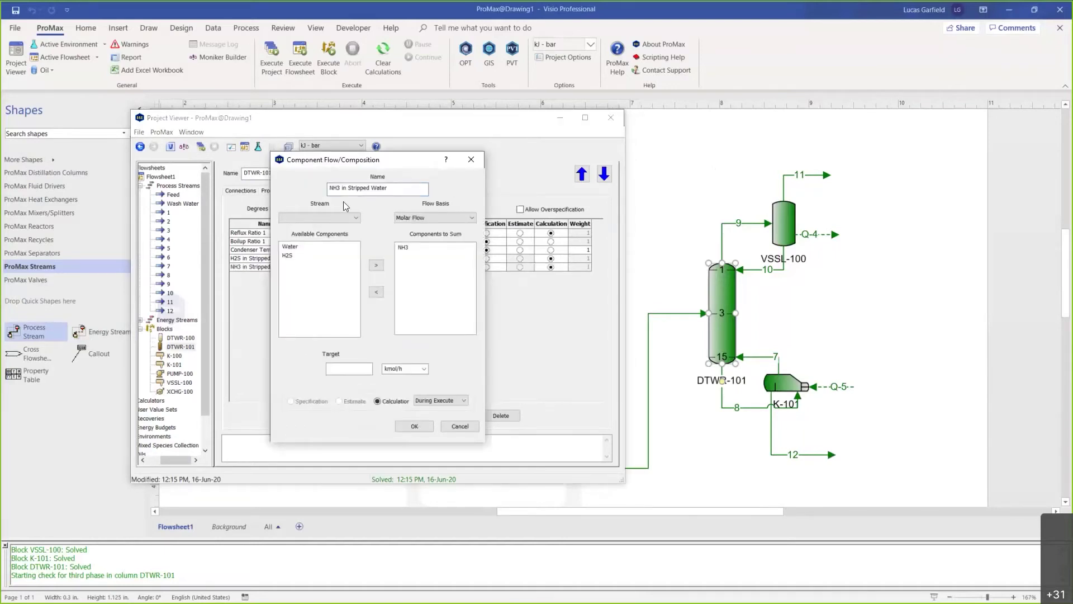
left_click(337, 217)
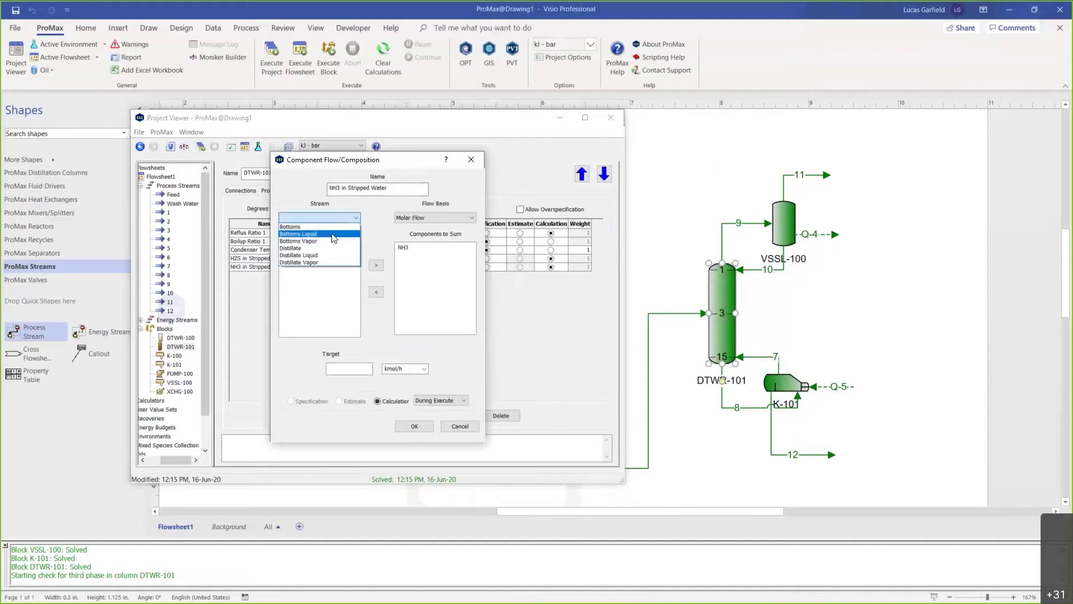
left_click(334, 234)
left_click(425, 218)
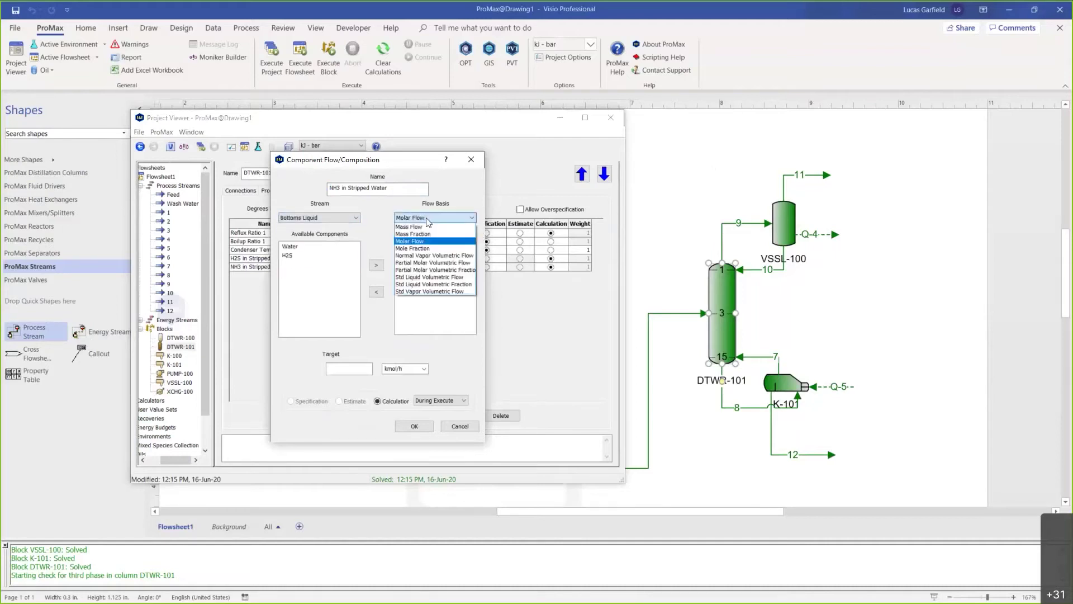
left_click(428, 234)
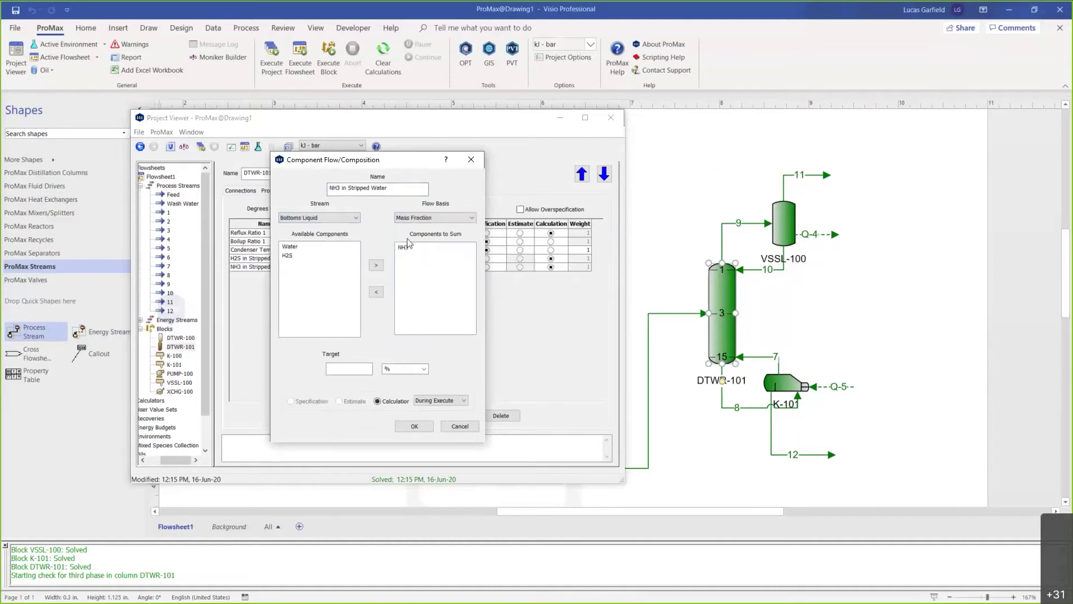
left_click(397, 369)
type("ppm")
left_click(415, 426)
left_click(463, 267)
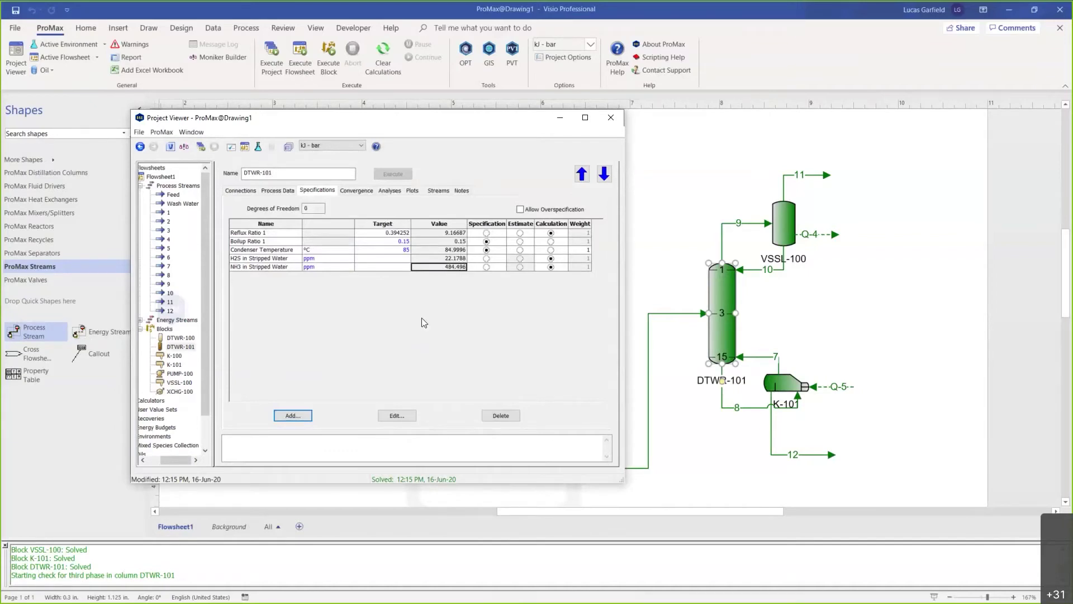
Set DTWR-101's boilup ratio target to 0.18, execute the column and check the H2S and NH3 values in the stripped water.
left_click(394, 242)
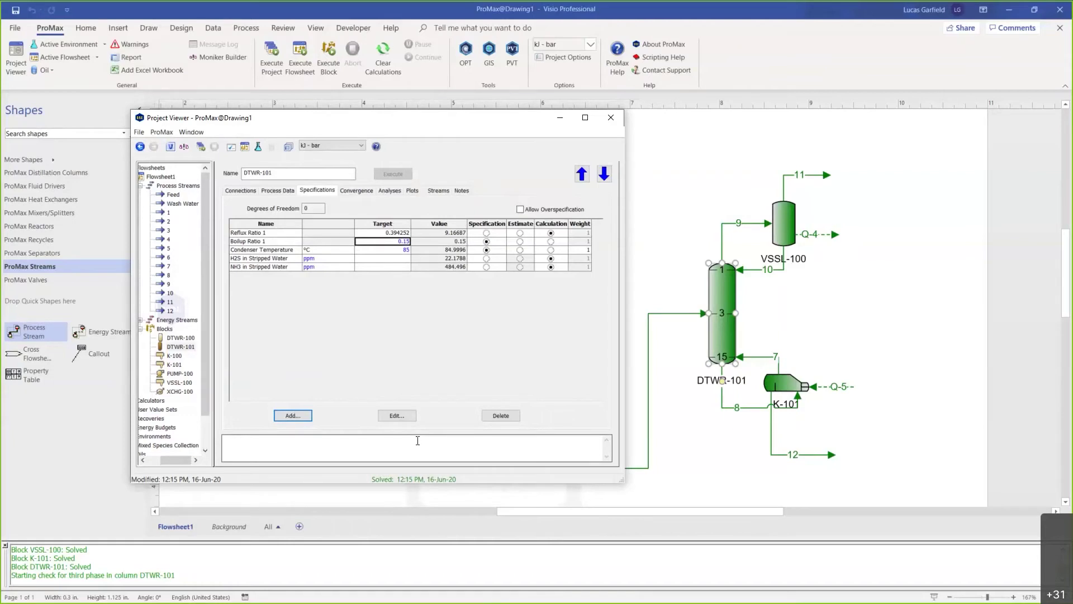
type("0.18")
key("Return")
left_click(400, 174)
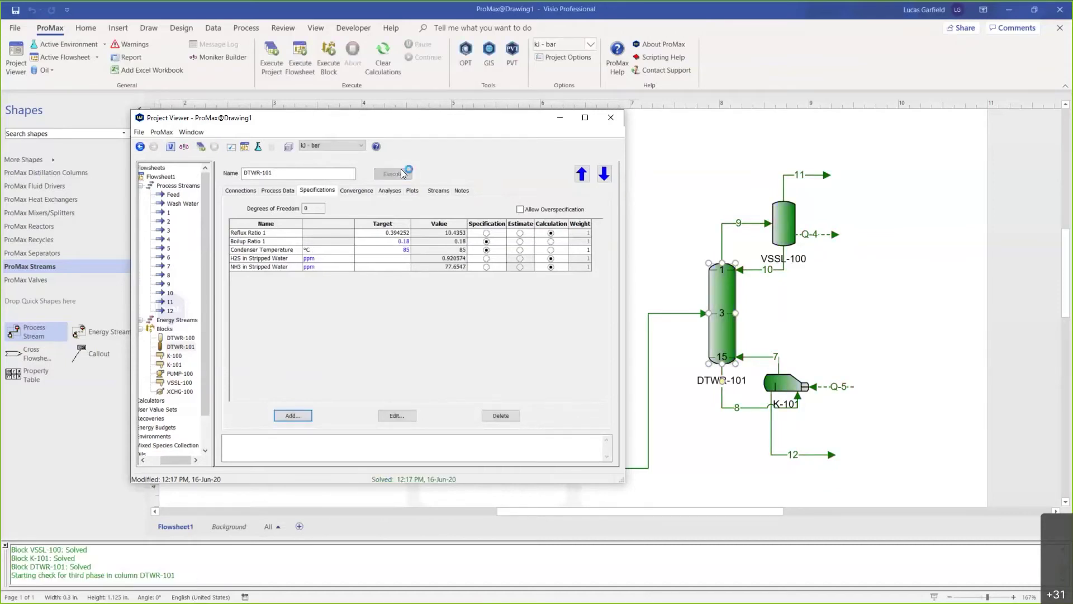
left_click_drag(280, 259, 423, 262)
left_click(433, 268)
left_click(390, 242)
Make NH3 in Stripped Water an active specification of 50 ppm in place of the boilup ratio and execute DTWR-101.
left_click(373, 266)
type("50")
left_click(551, 241)
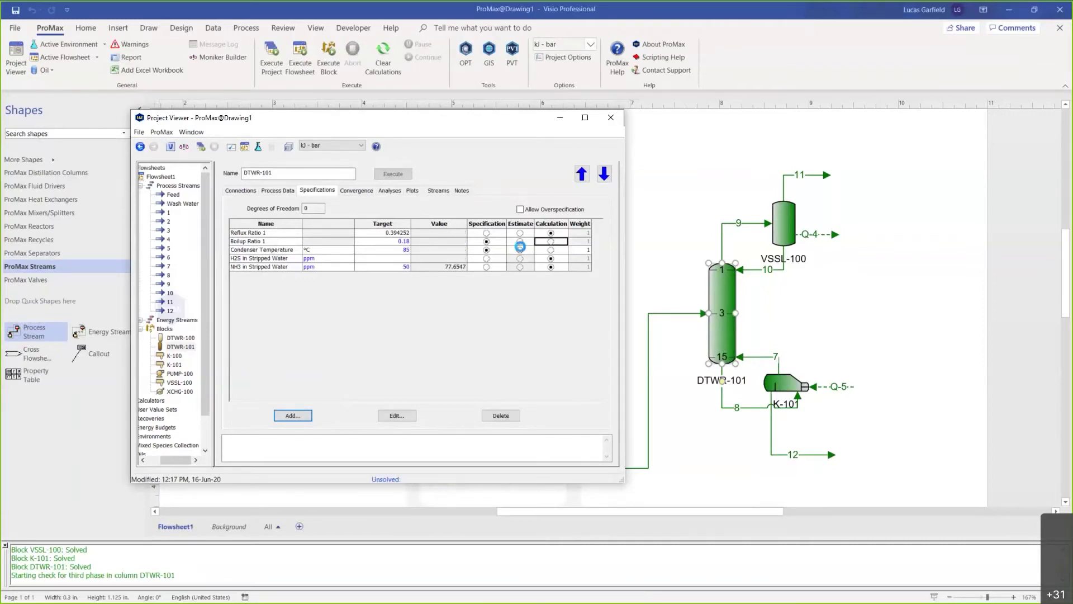
left_click(486, 267)
left_click(269, 271)
left_click(397, 272)
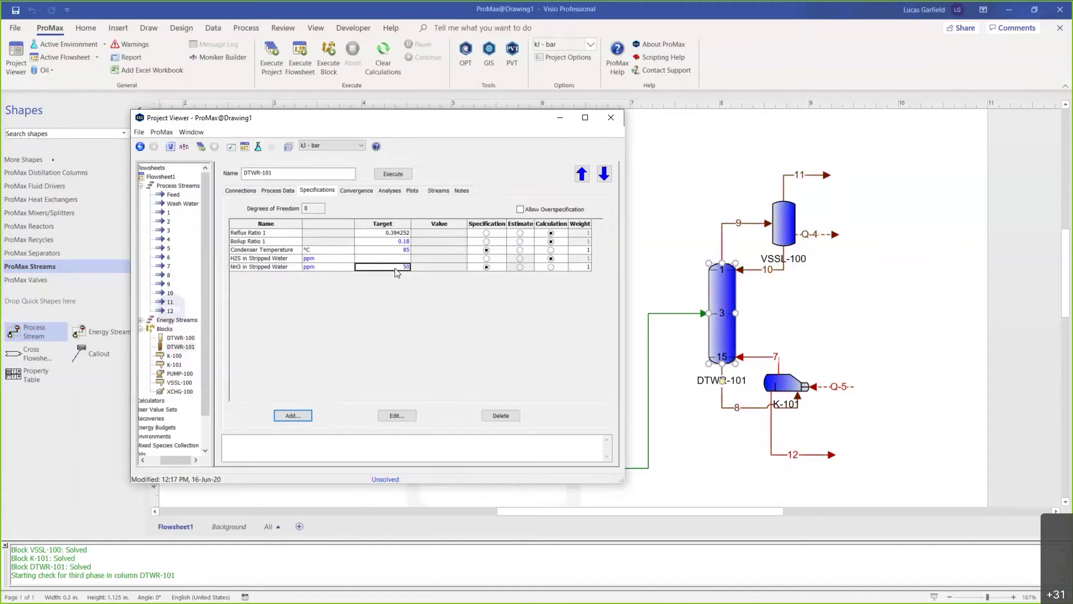
left_click(380, 176)
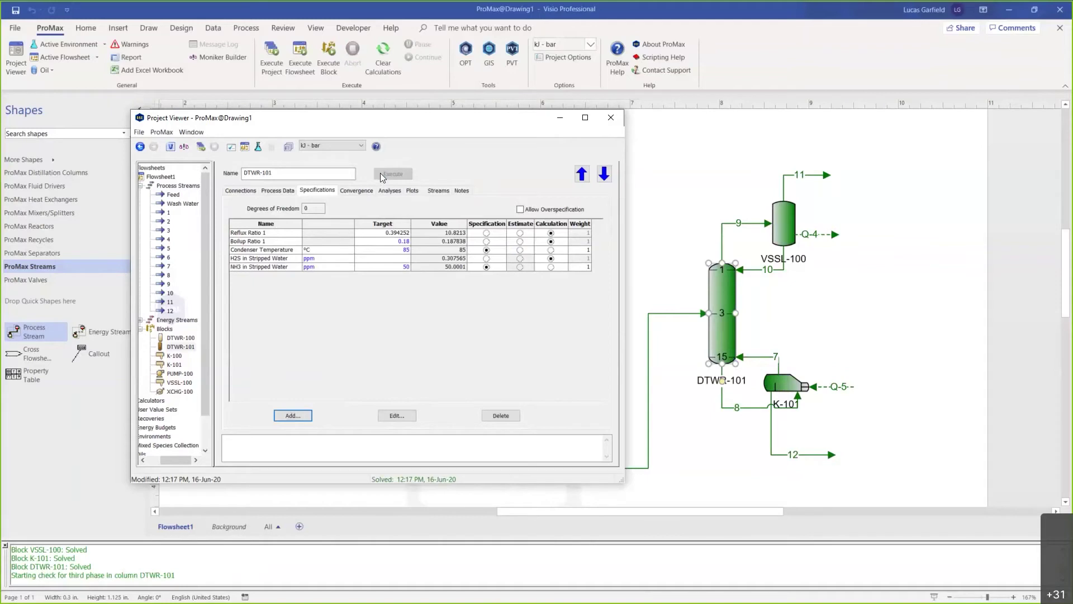
Review DTWR-101's H2S and NH3 in Stripped Water results and the two column sections on the flowsheet.
left_click(299, 267)
left_click(450, 259)
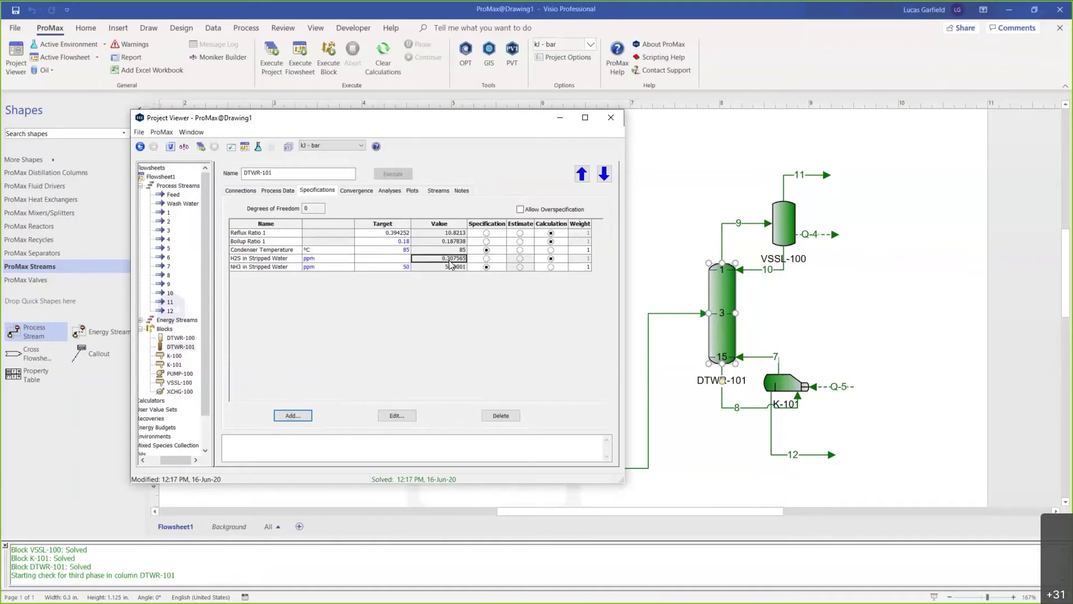
left_click(485, 267)
left_click(611, 119)
left_click_drag(293, 450, 538, 155)
left_click(551, 171)
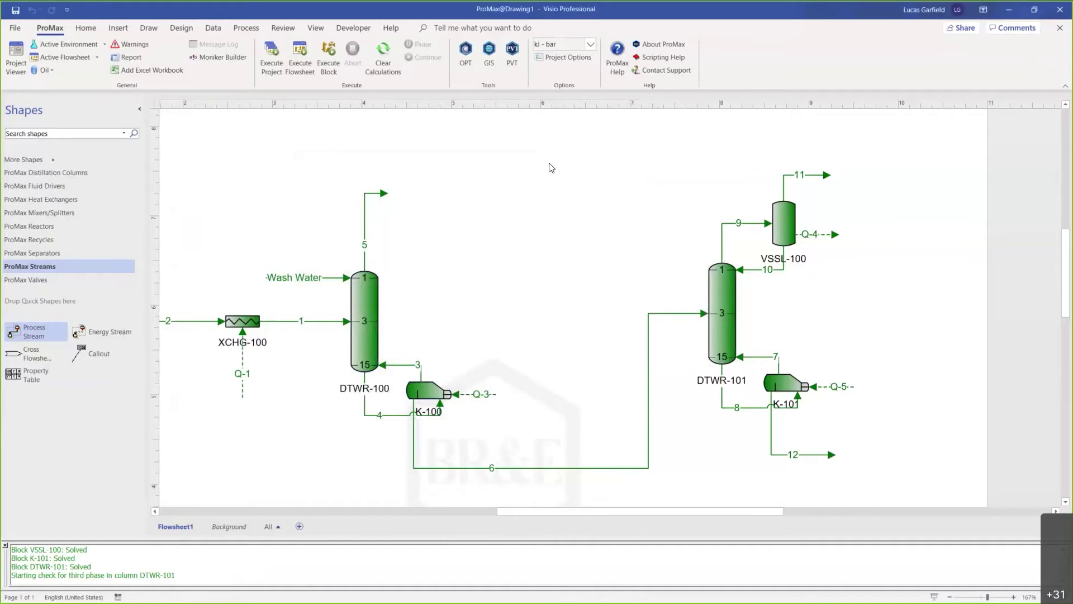
left_click_drag(515, 169, 245, 445)
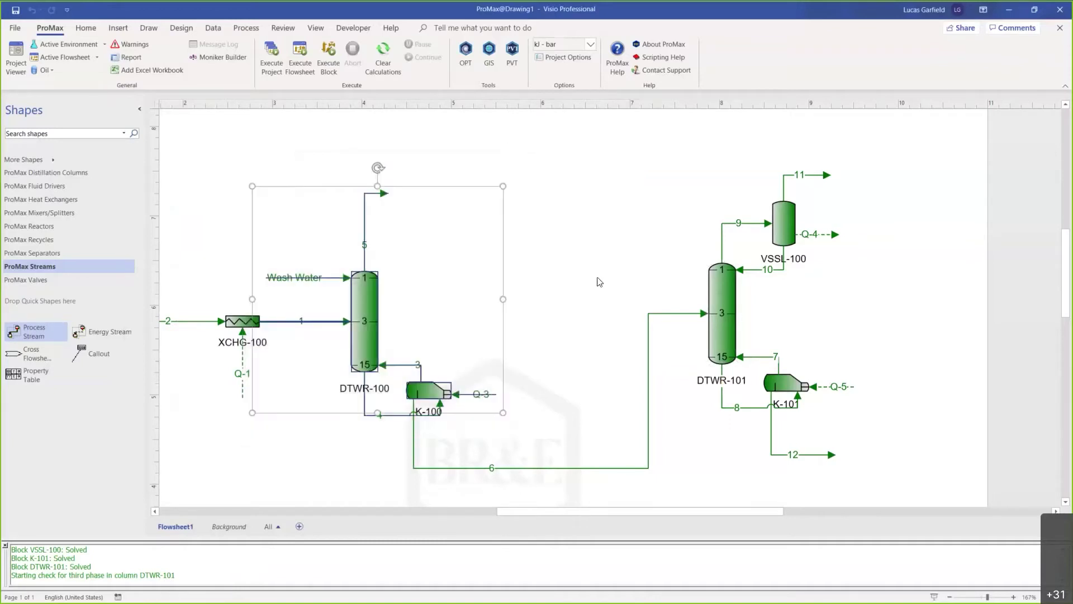
left_click_drag(615, 137, 931, 466)
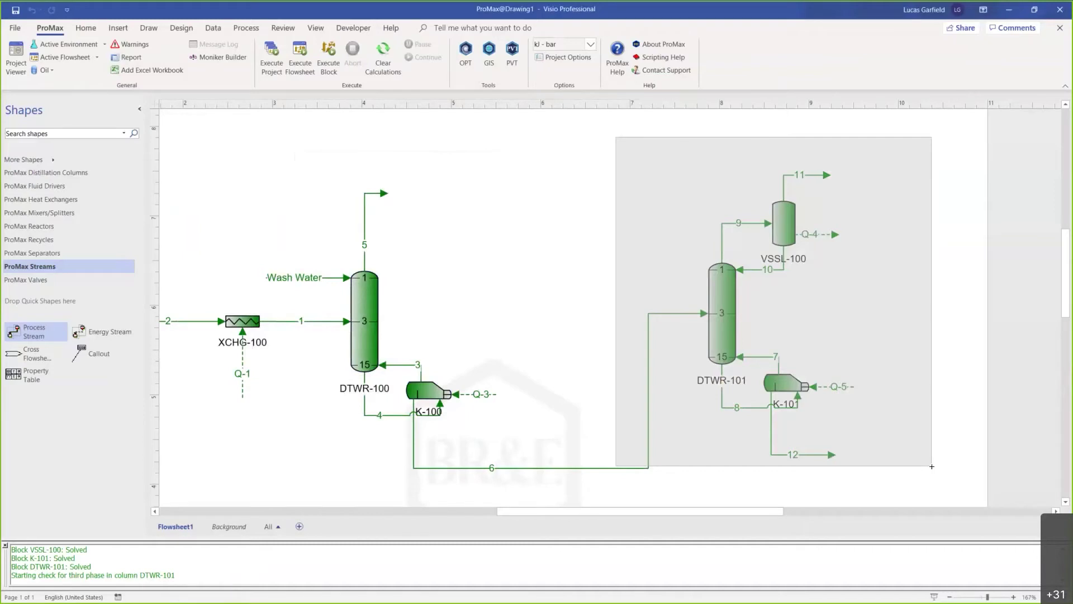
double_click(721, 313)
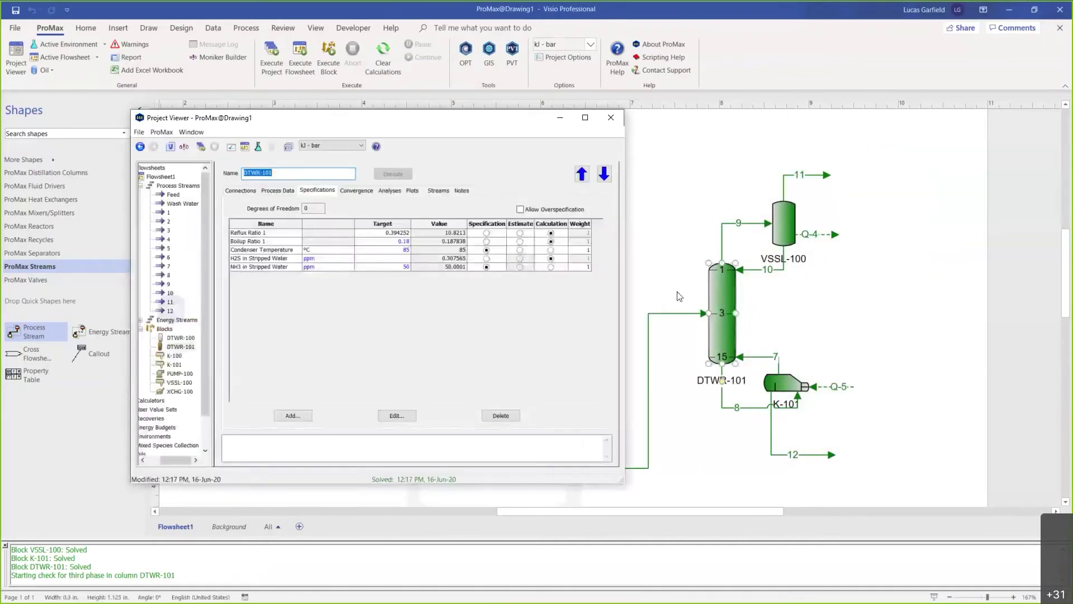
left_click(313, 270)
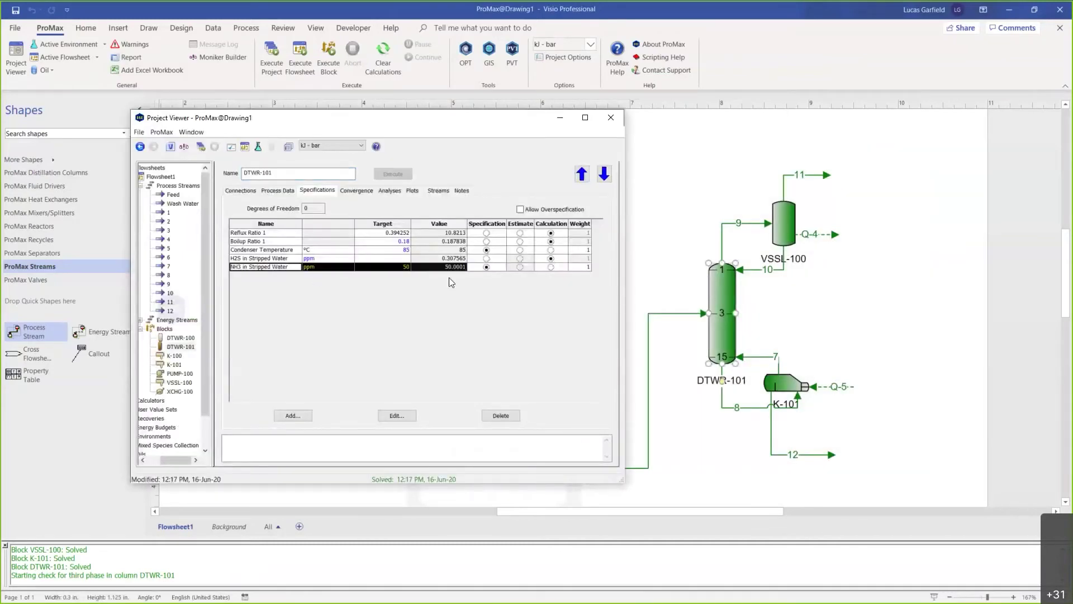
left_click(421, 268)
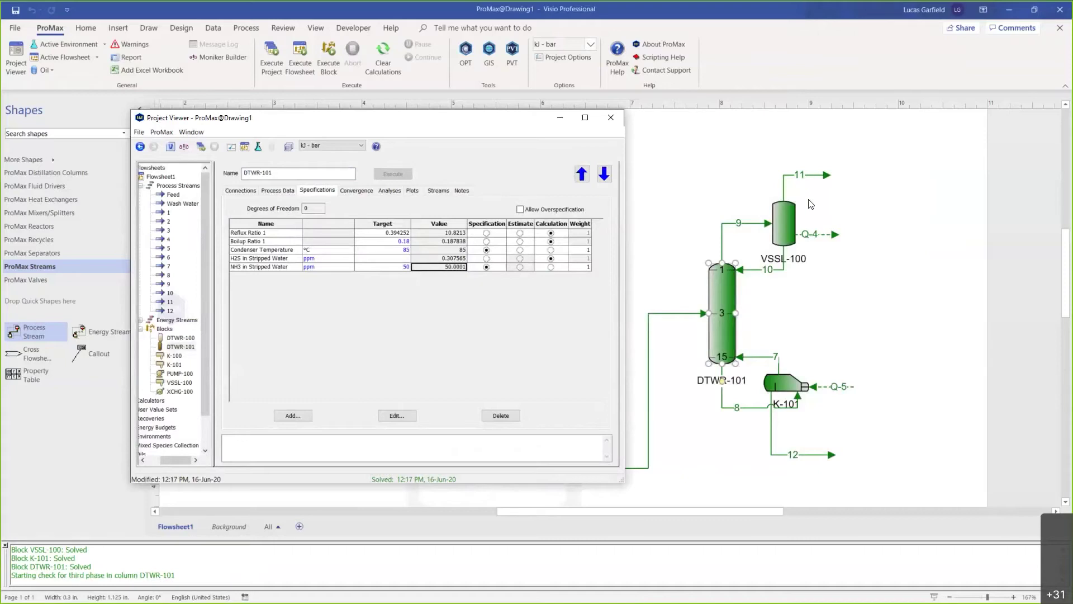
Add a Component Flow/Composition specification named "H2S in OH" to DTWR-101.
left_click(299, 418)
left_click(348, 283)
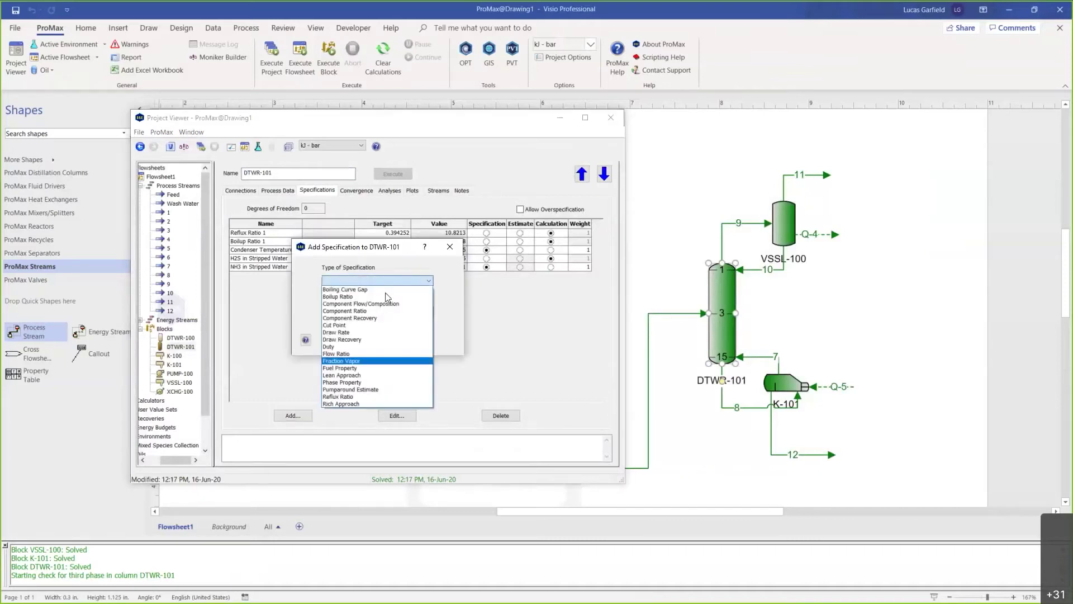
left_click(397, 304)
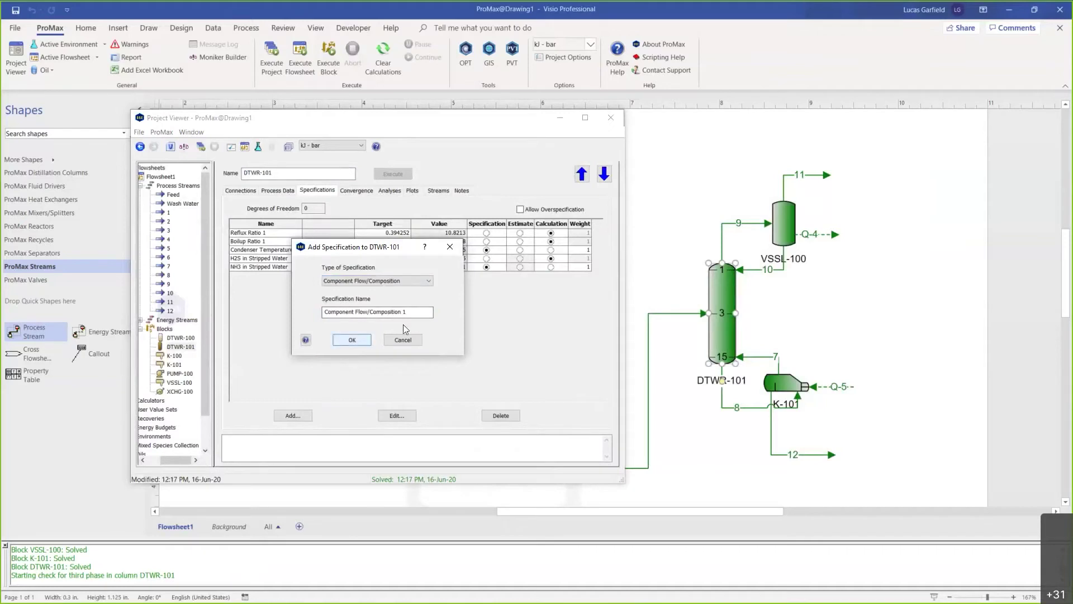
key("Tab")
type("H2S in OH")
left_click(352, 340)
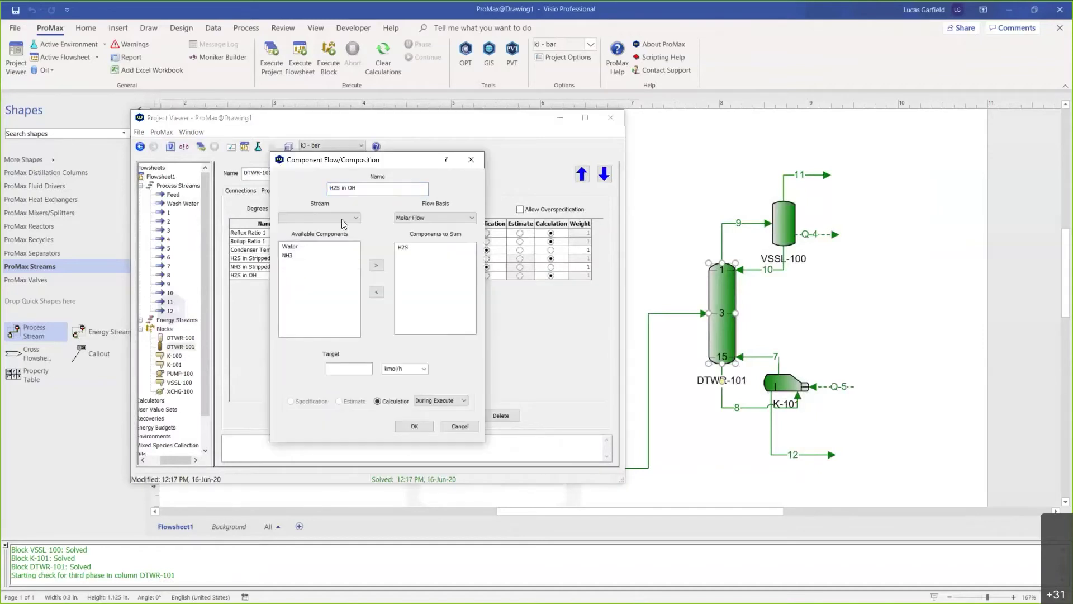
Define H2S in OH as the H2S mass fraction in the Distillate Vapor, in ppm, and check its calculated value.
left_click(341, 218)
left_click(321, 262)
left_click(426, 219)
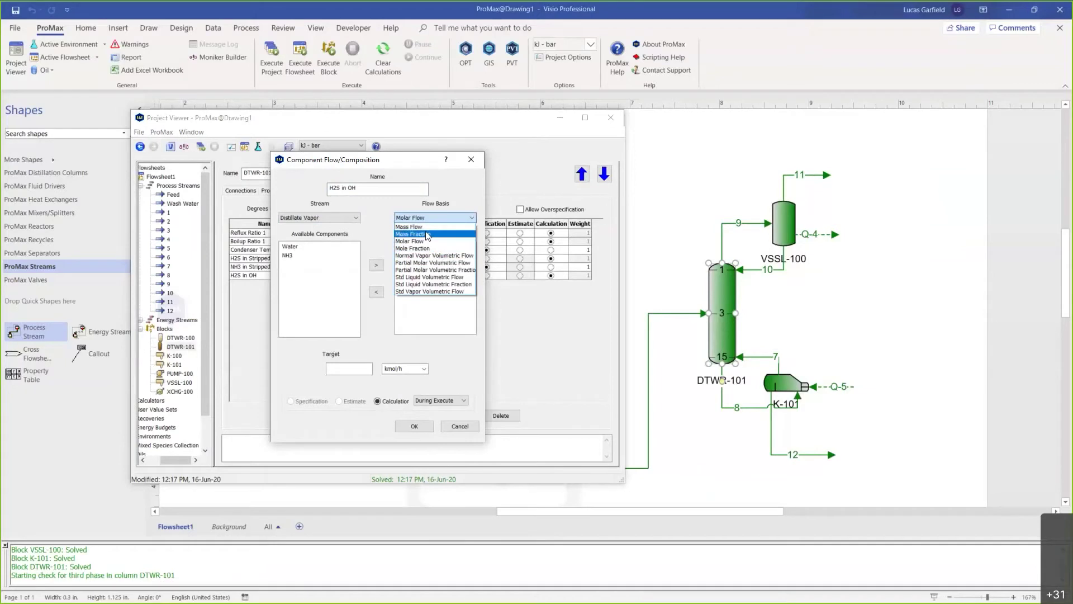
left_click(429, 234)
type("ppm")
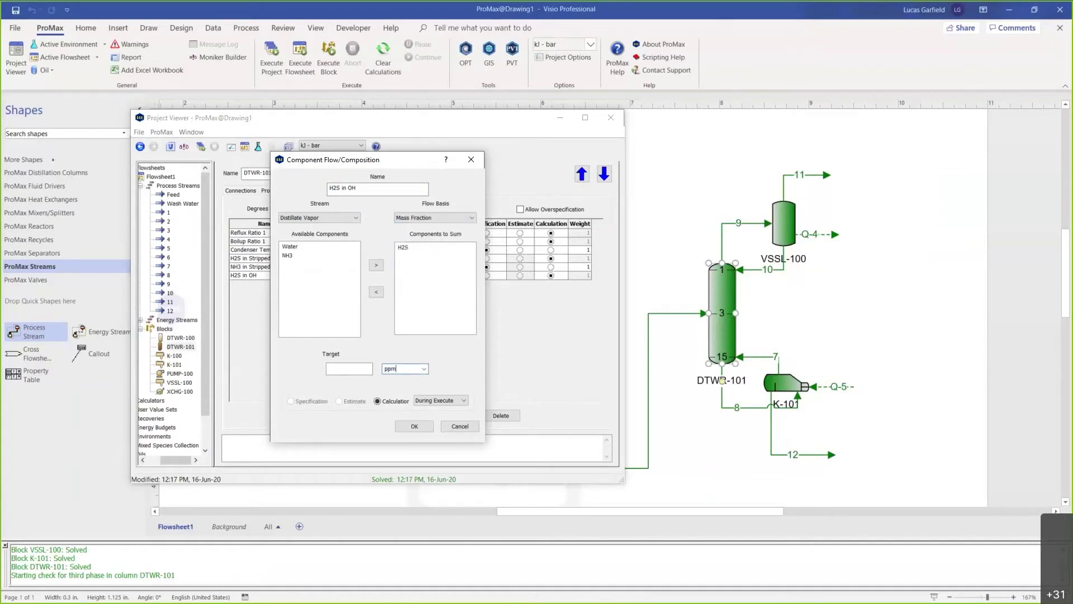
left_click(414, 426)
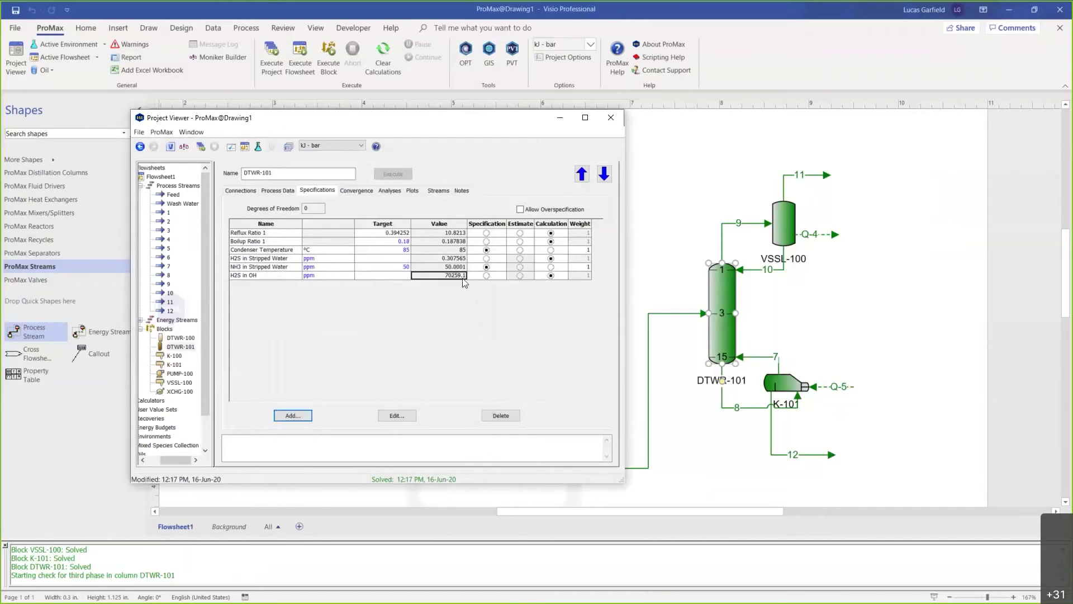
mouse_move(462, 279)
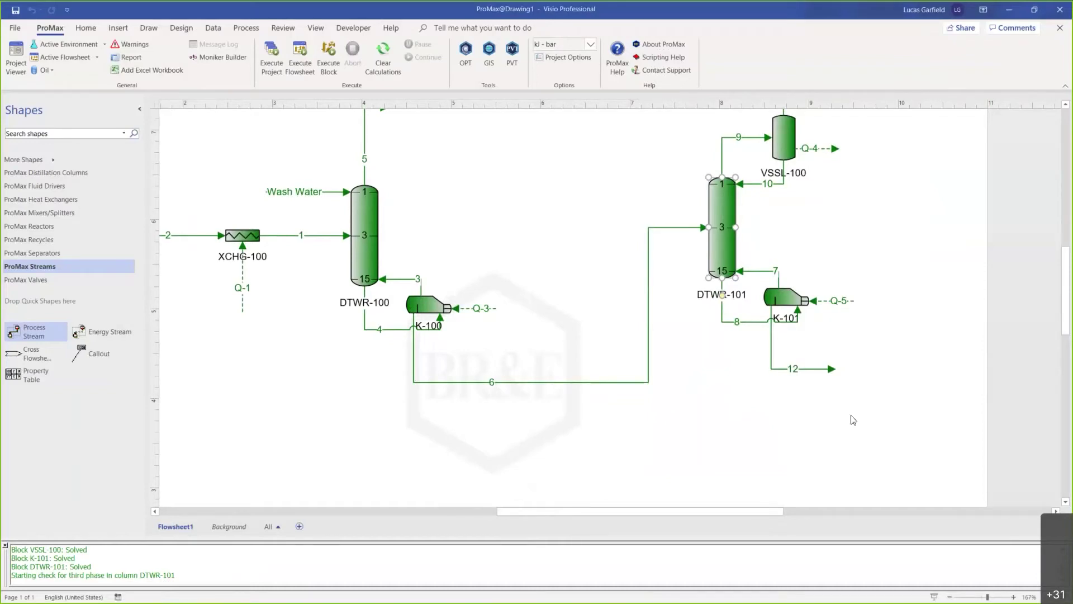
left_click_drag(205, 217, 268, 329)
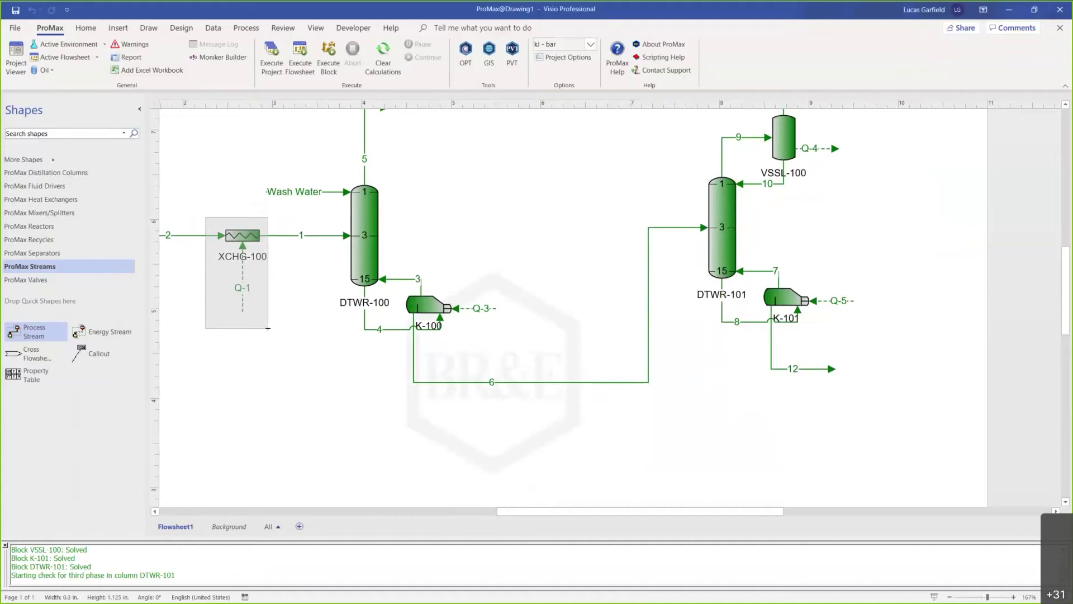
left_click_drag(268, 328, 268, 330)
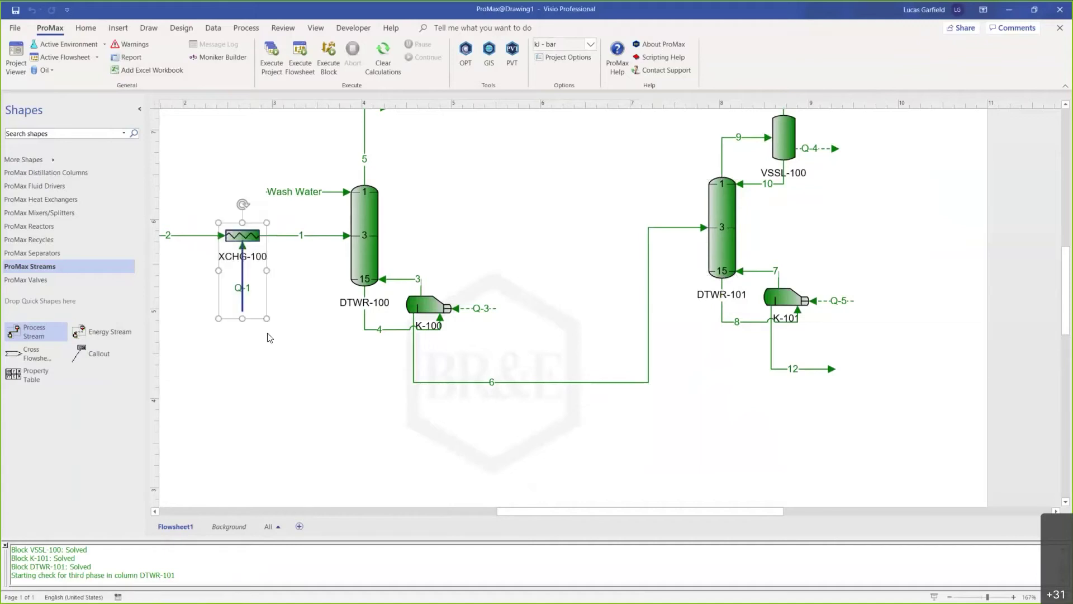
left_click(268, 337)
left_click_drag(744, 340, 845, 402)
mouse_move(788, 371)
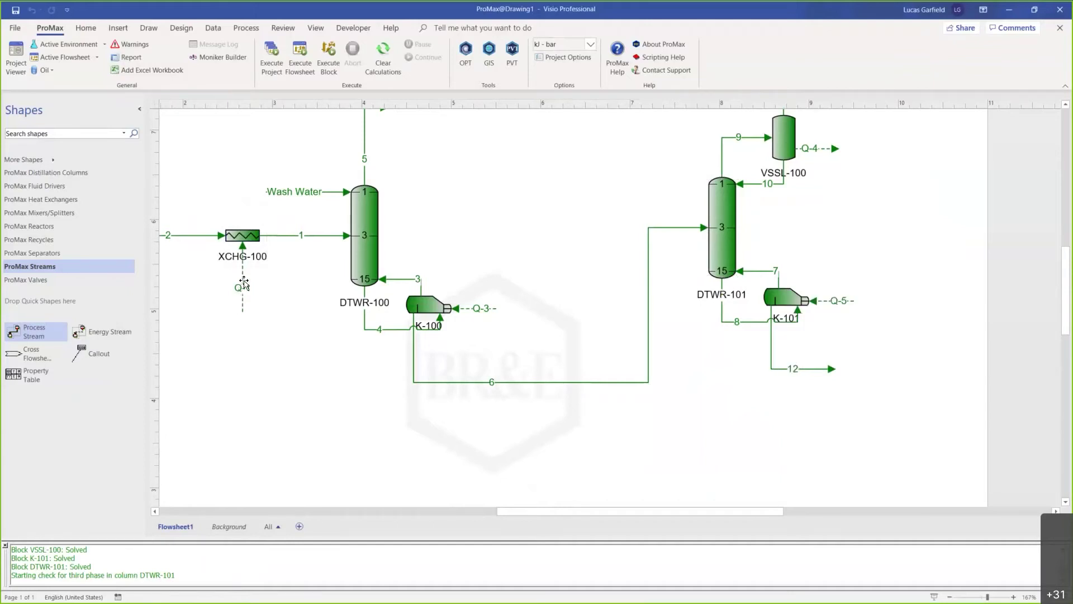
Place a Single Sided Exchanger 2 at the end of stream 12 and attach an outlet process stream to it.
left_click(43, 199)
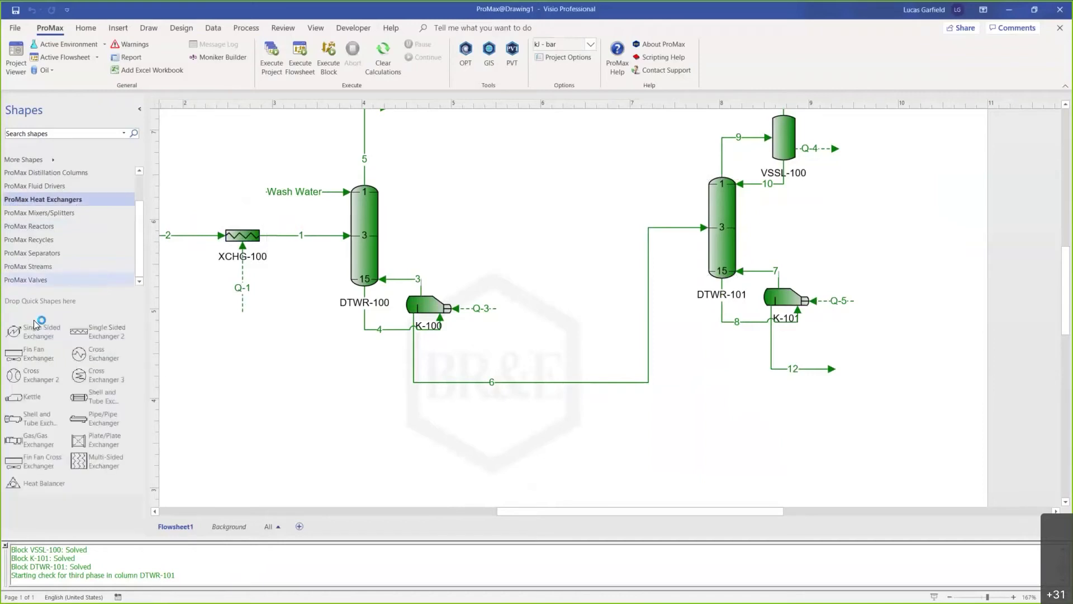
left_click_drag(79, 331, 844, 374)
left_click(34, 266)
left_click_drag(29, 331, 895, 370)
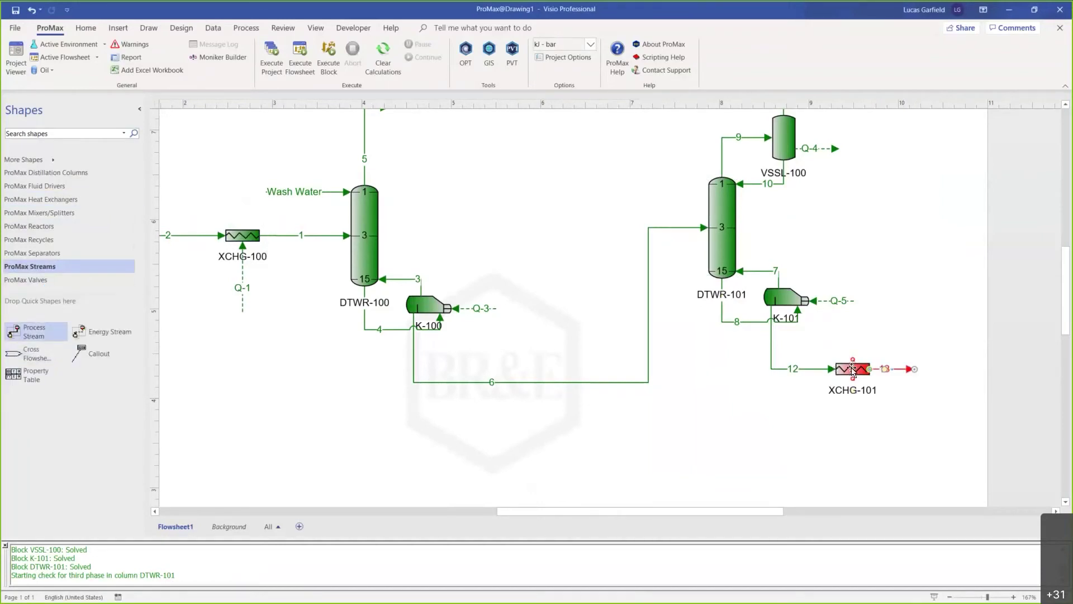
Set the pressure drop of exchanger XCHG-101 to 0.3 bar and close the project viewer.
double_click(852, 370)
left_click(277, 190)
left_click(394, 216)
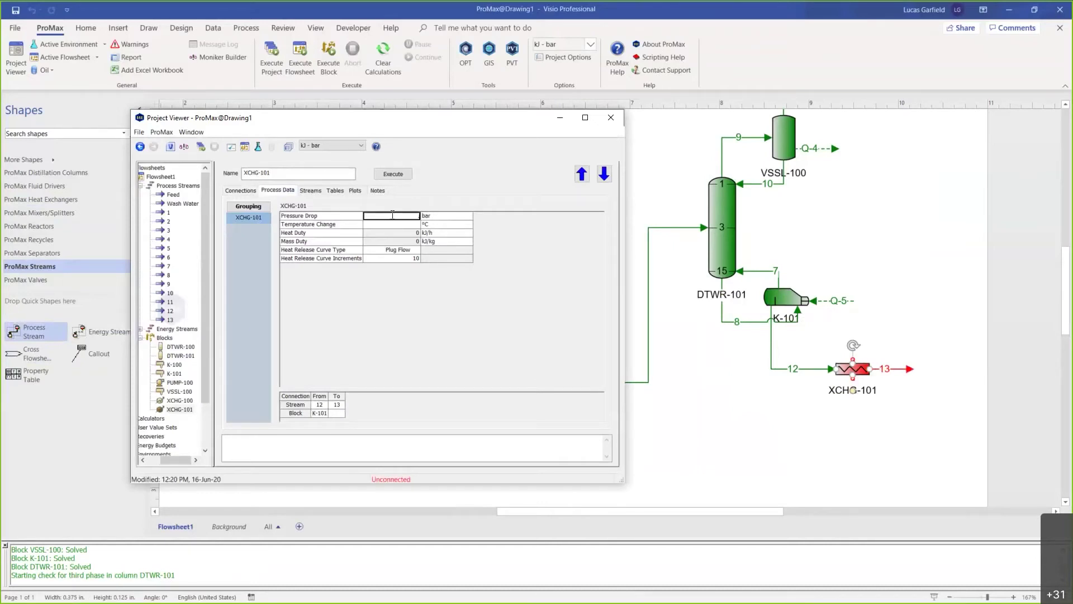
type("0.3")
key("Return")
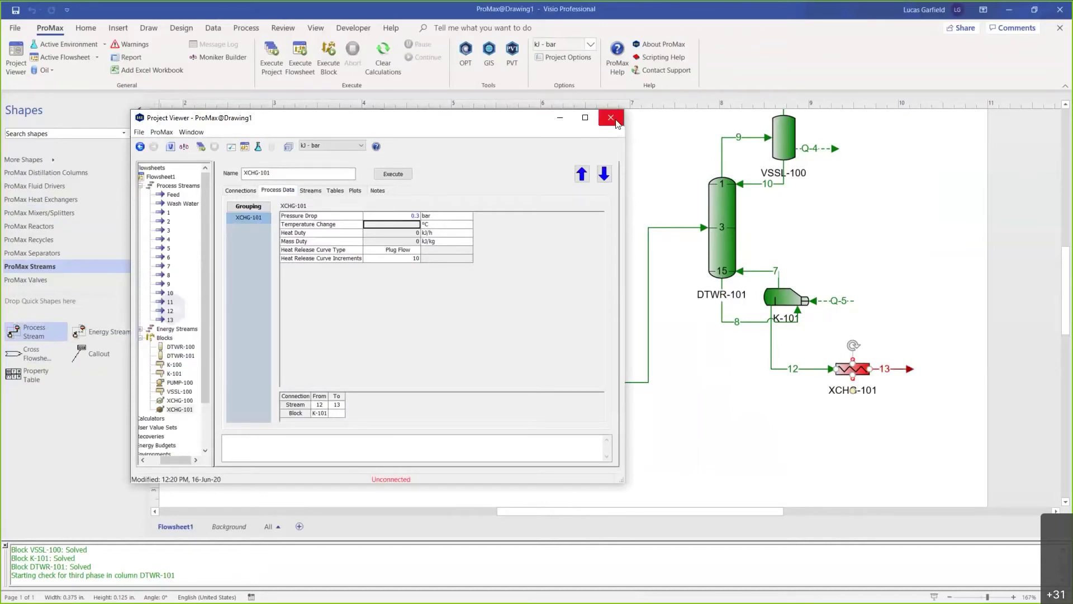
left_click(611, 117)
Connect XCHG-100's energy stream Q-1 to XCHG-101, route it below the columns, and execute the flowsheet.
left_click(241, 289)
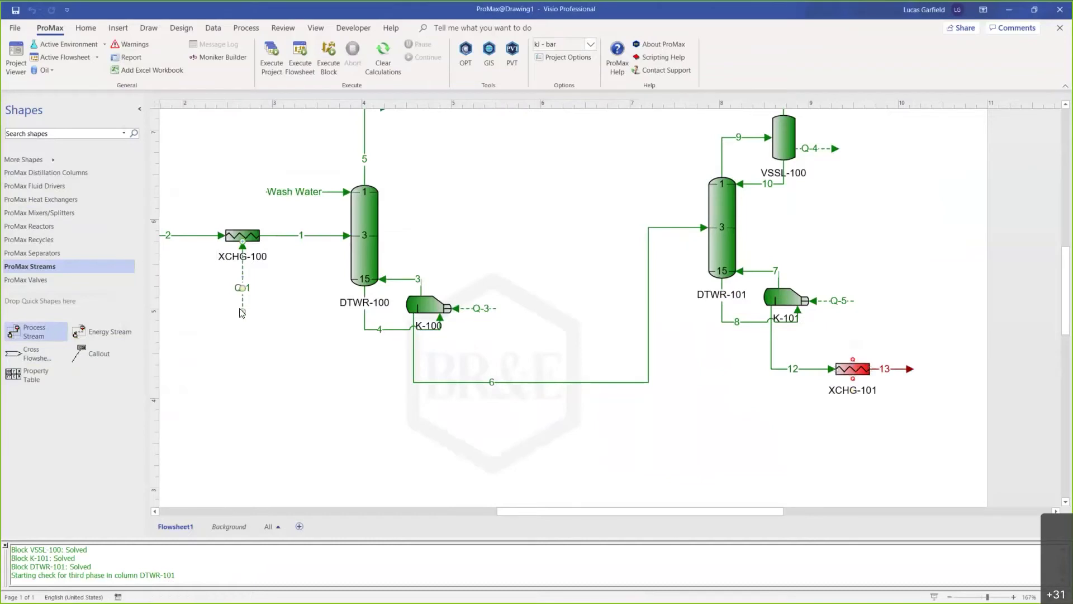
left_click_drag(243, 311, 853, 365)
left_click_drag(547, 386, 547, 432)
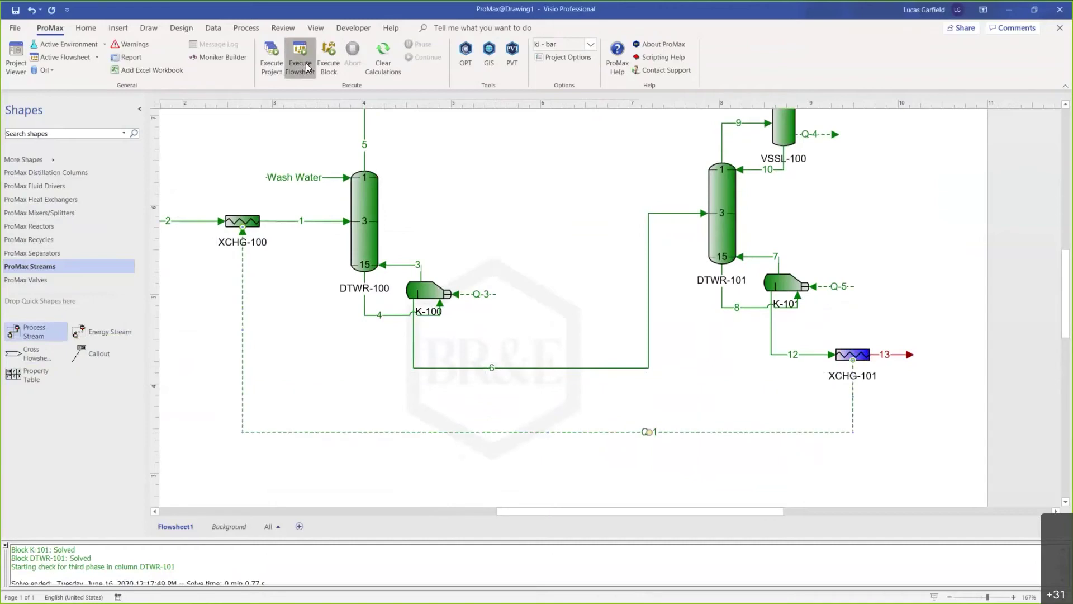
left_click(317, 335)
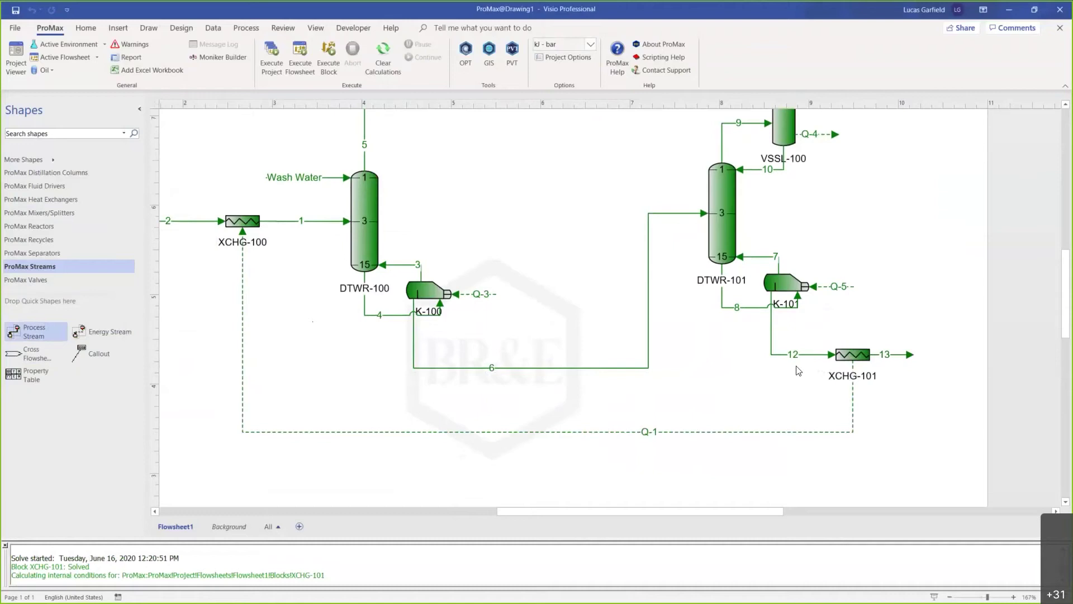
mouse_move(794, 361)
mouse_move(900, 358)
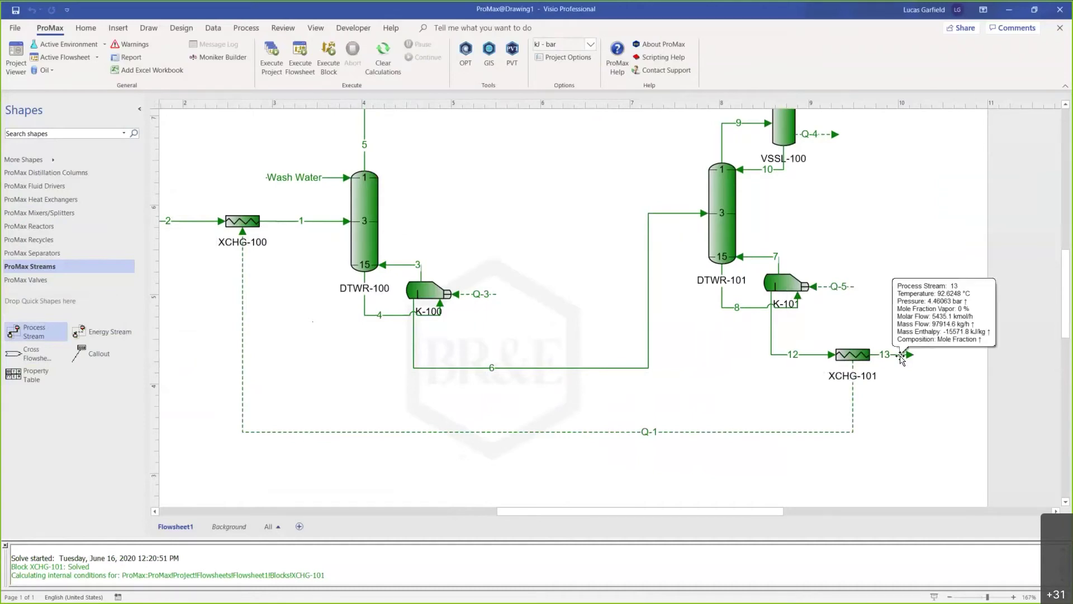
Shift exchanger XCHG-101 together with its outlet stream 13 closer to reboiler K-101.
left_click_drag(852, 354, 842, 355)
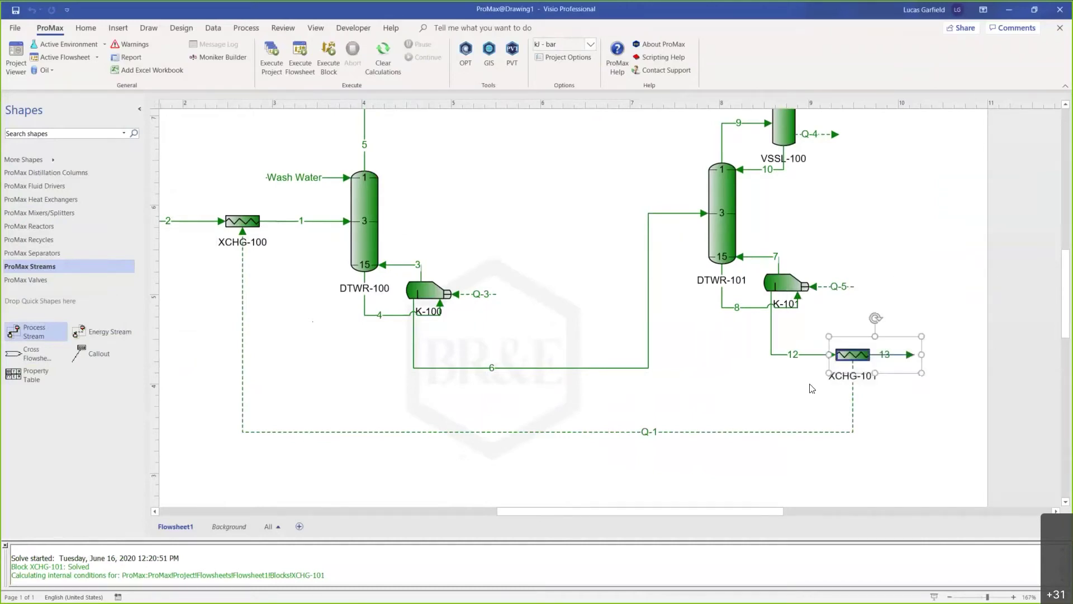
key("Left")
key("Left")
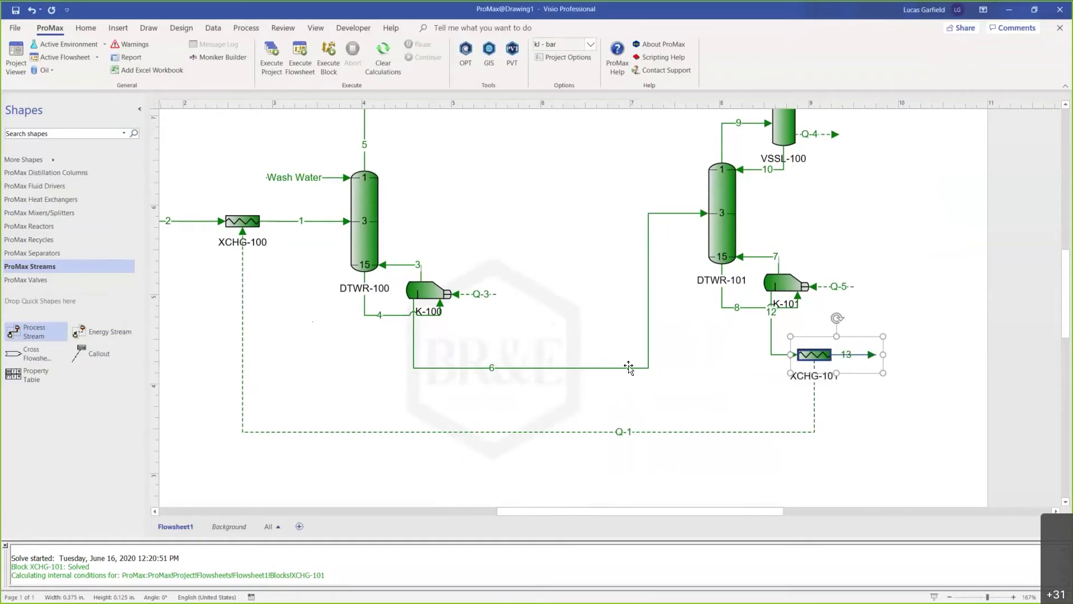
left_click(628, 368)
Place a fan-cooled exchanger at the end of stream 13 and attach an outlet process stream and an outgoing energy stream to it.
left_click(43, 199)
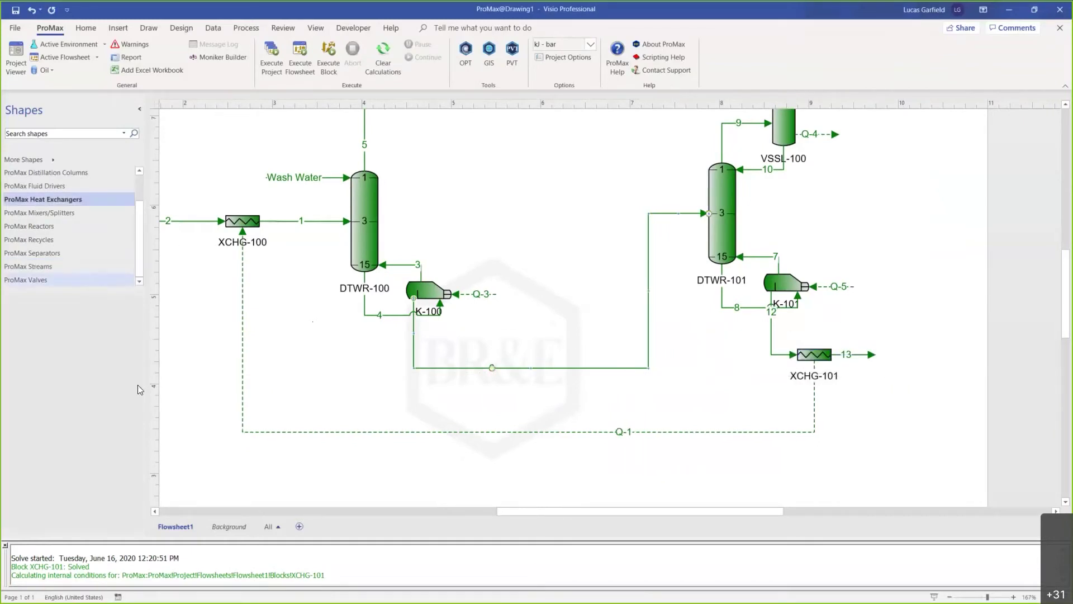
left_click_drag(25, 358, 897, 353)
left_click(30, 266)
left_click_drag(14, 330, 965, 354)
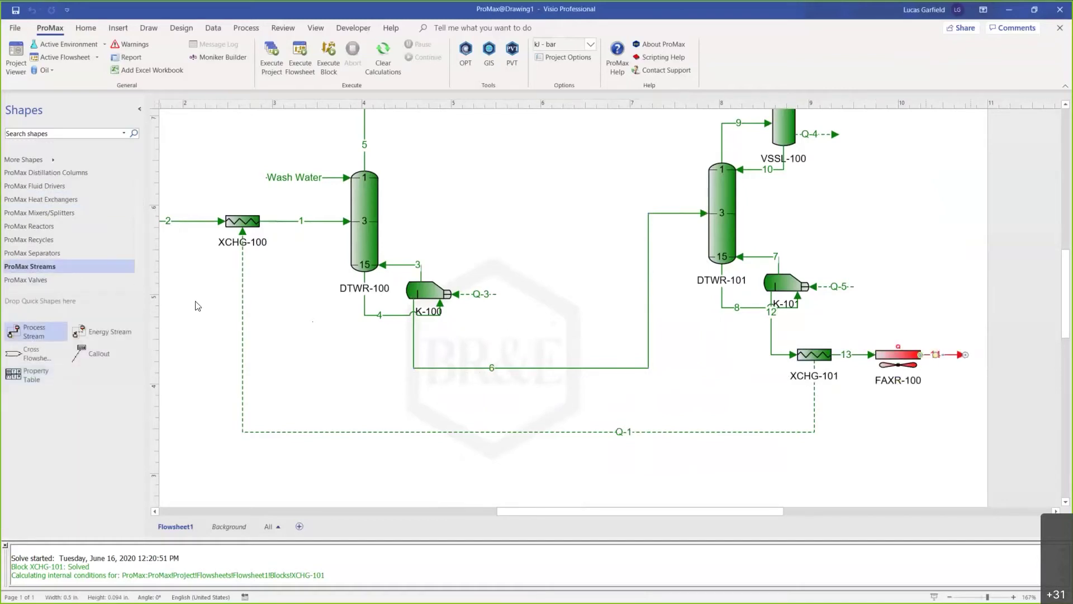
left_click_drag(78, 332, 899, 324)
key("ctrl+l")
Set the temperature of the cooler's outlet stream 14 to 40 °C and close the project viewer.
left_click(954, 365)
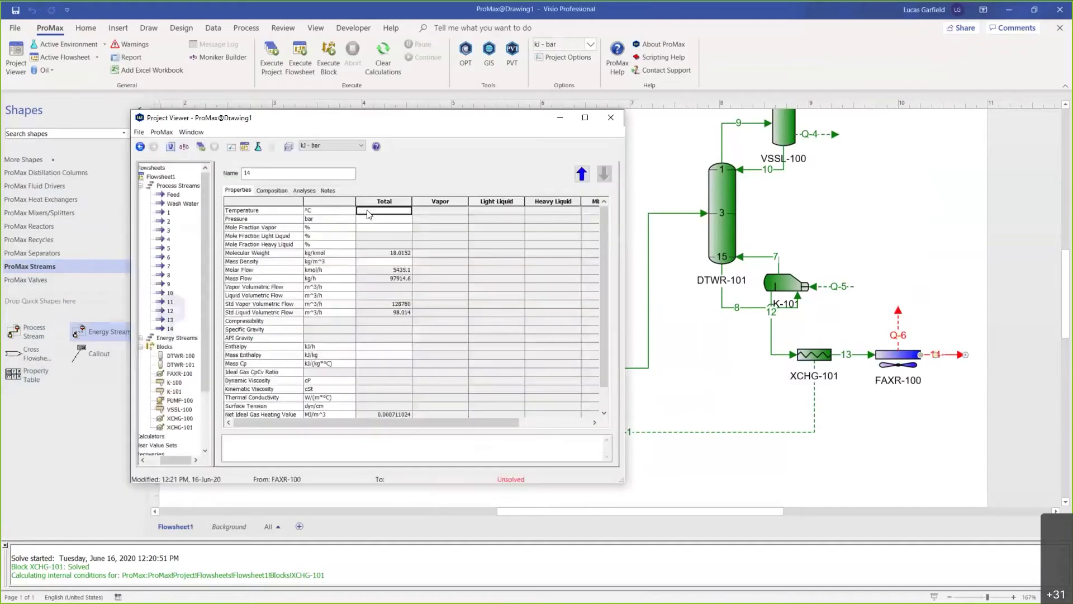
type("40")
key("Return")
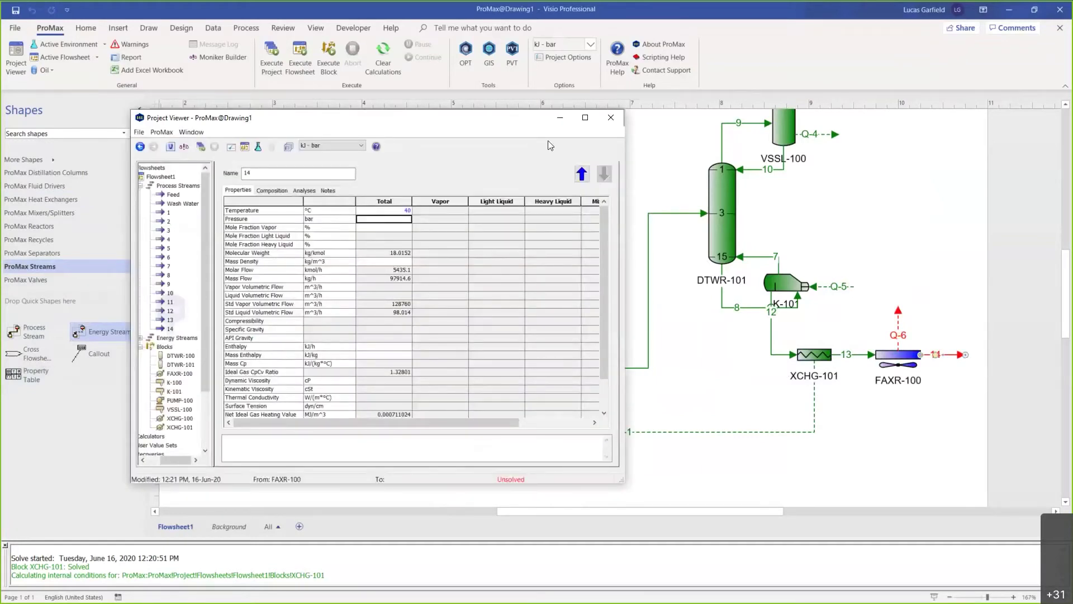
left_click(611, 117)
Set the pressure drop of FAXR-100 to 0.3 bar in its process data and close the project viewer.
double_click(886, 363)
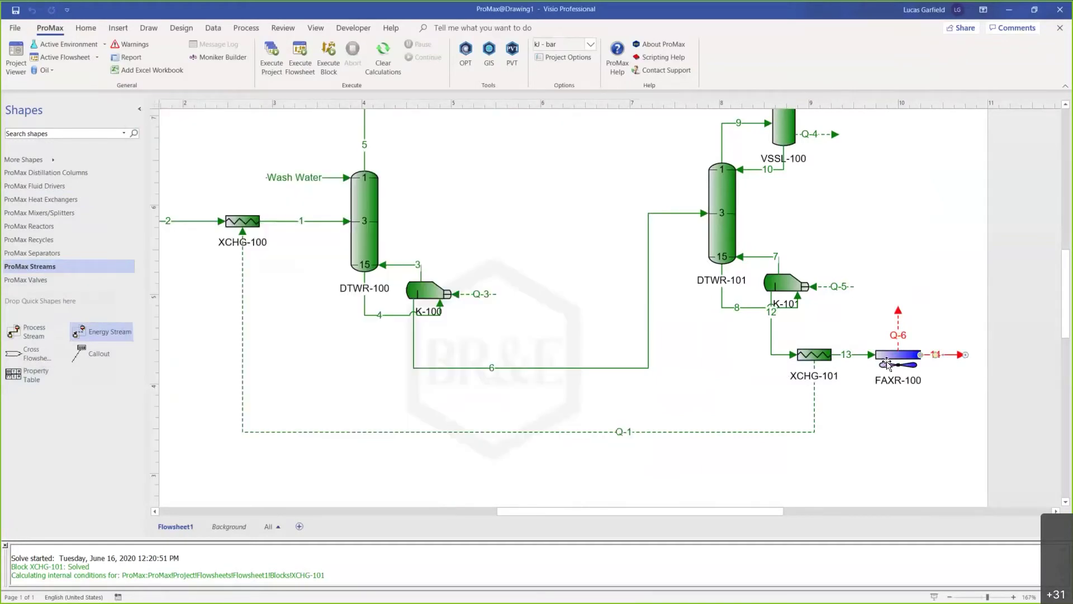
left_click(277, 190)
left_click(417, 216)
type("0.3")
key("Return")
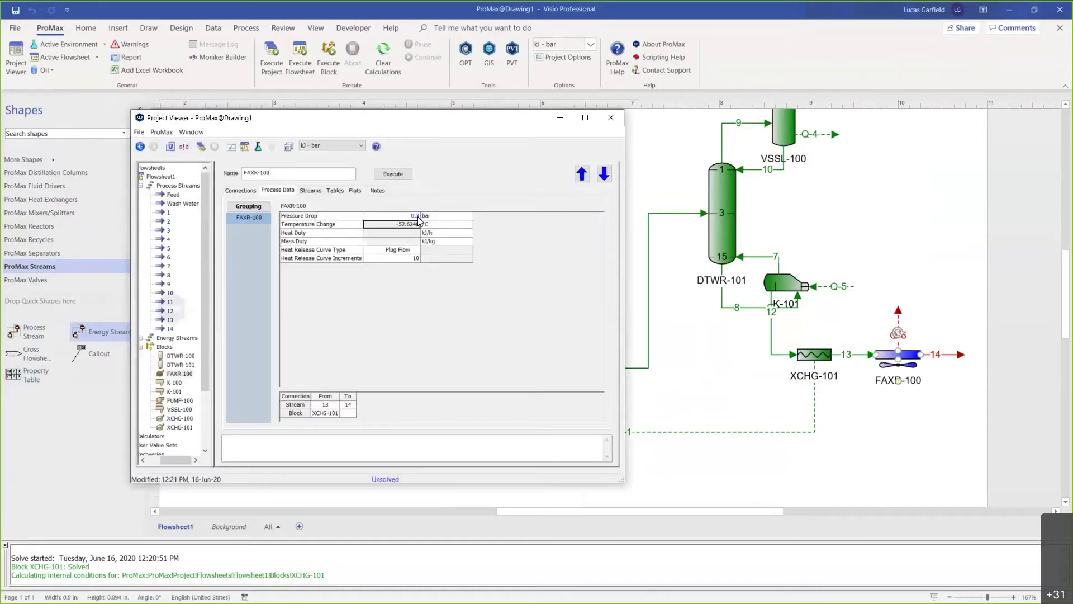
left_click(608, 117)
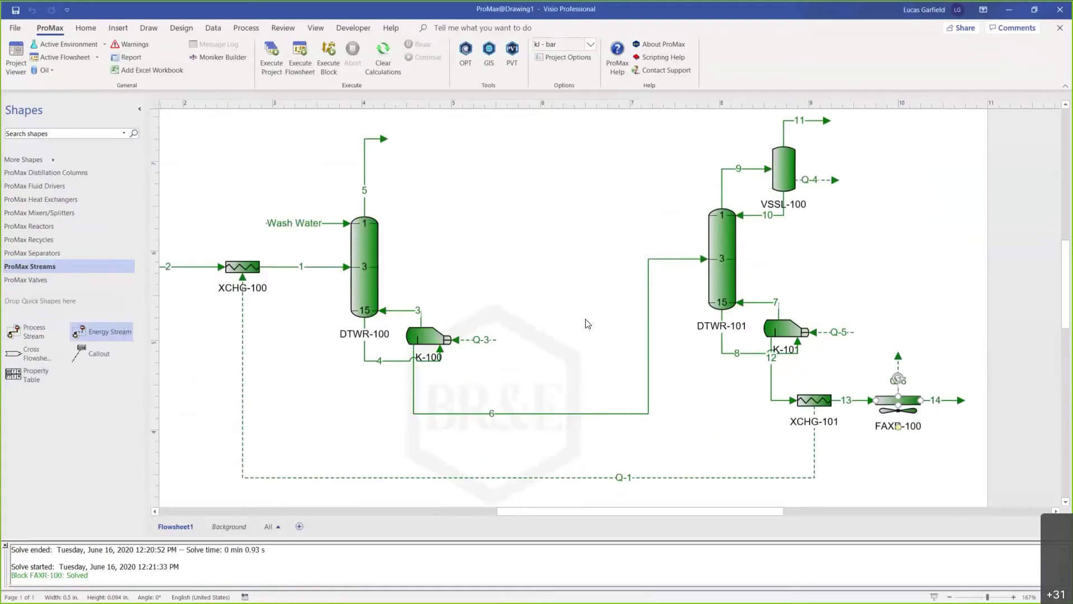
Move the whole DTWR-101 section, including XCHG-101 and FAXR-100, closer to the first column to free page space.
scroll(586, 320, "down", 1)
left_click_drag(615, 131, 975, 491)
key("Left")
key("Left")
key("Left")
key("Left")
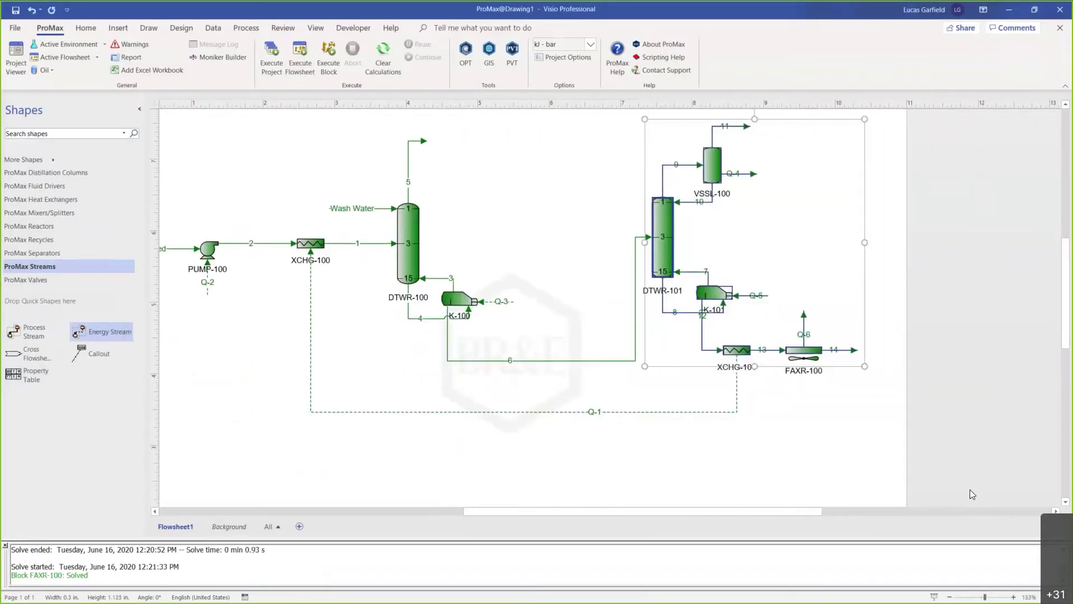
left_click_drag(304, 187, 403, 217)
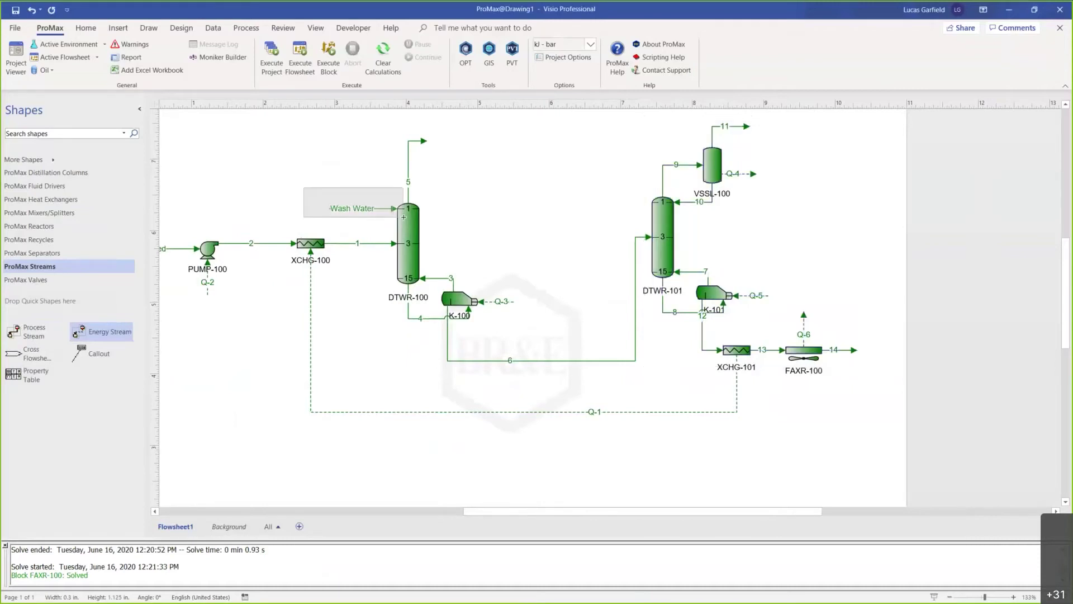
left_click_drag(404, 217, 359, 180)
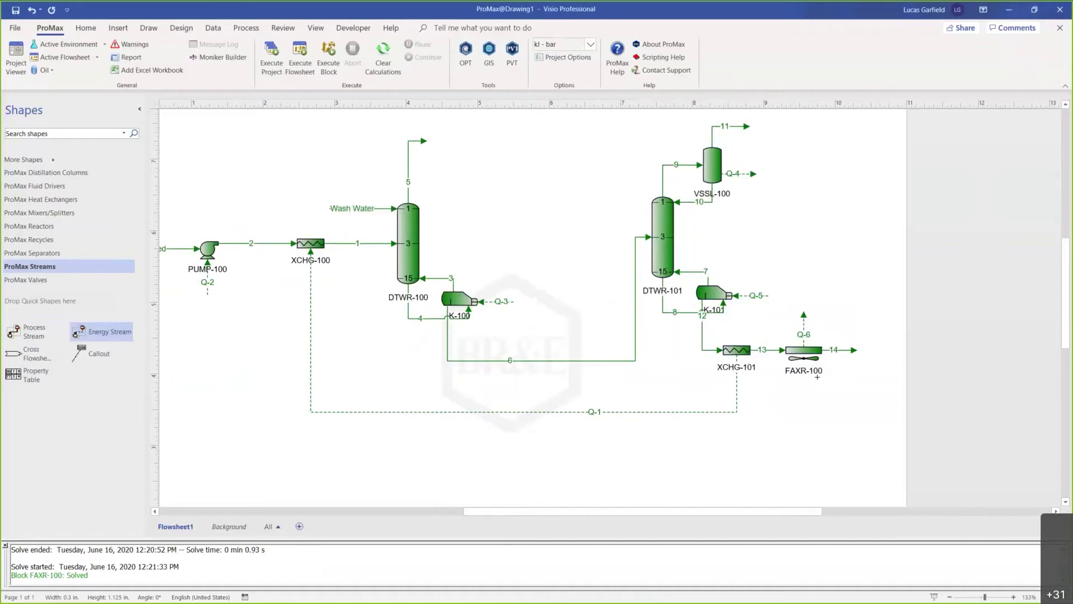
left_click_drag(824, 372, 860, 337)
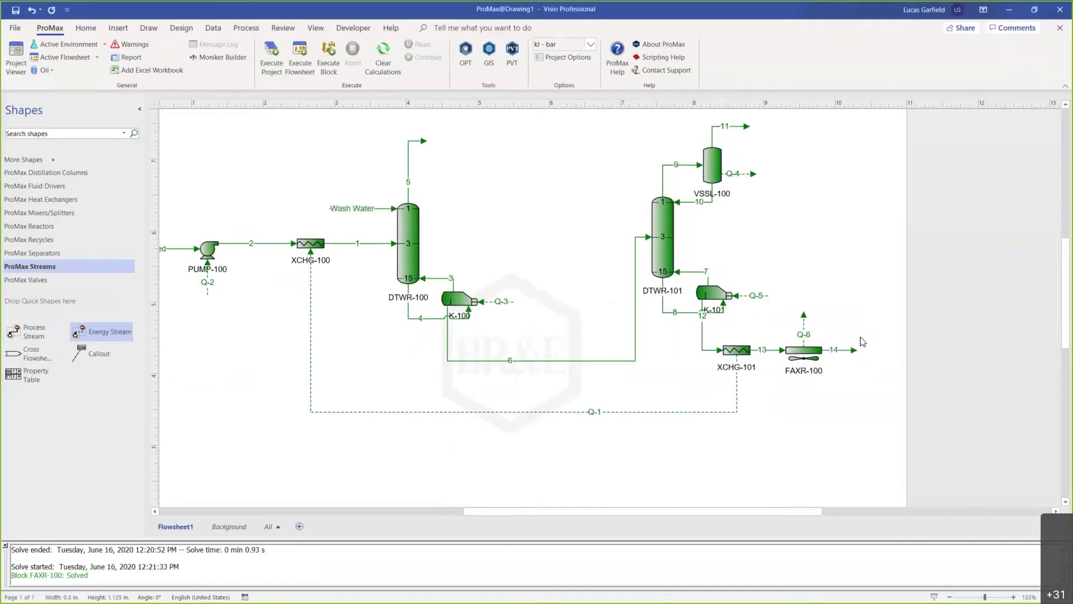
Place a Splitter at the end of stream 14 and add a new process stream just above it.
left_click(88, 213)
left_click_drag(80, 331, 867, 355)
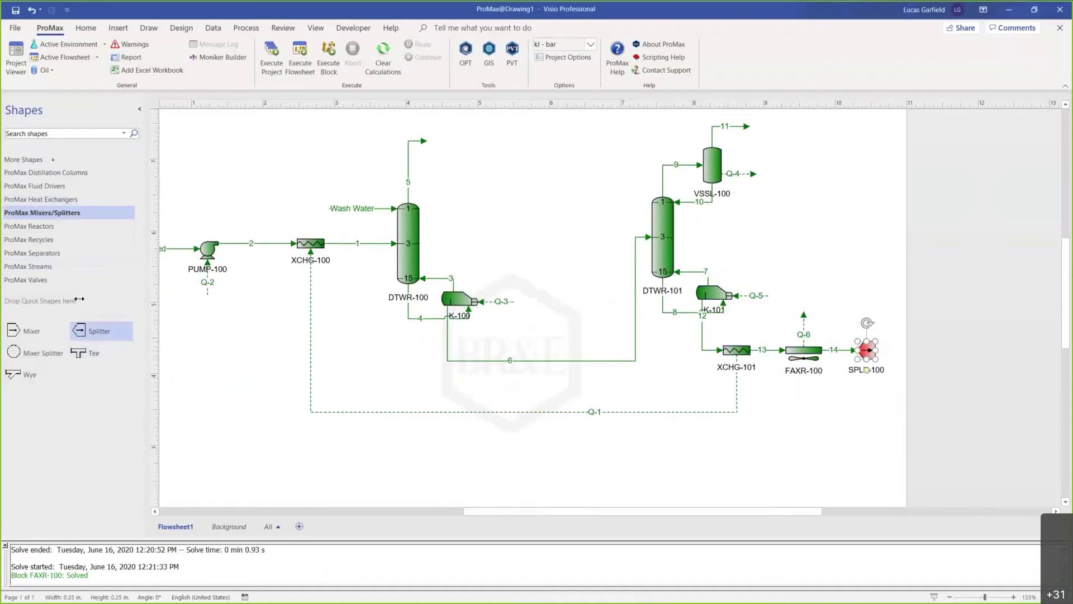
left_click(29, 266)
mouse_move(14, 331)
left_mouse_down()
mouse_move(771, 321)
mouse_move(885, 347)
mouse_move(876, 326)
left_mouse_up()
Shift the second column section, now including SPLT-100 and its loose stream, further toward DTWR-100.
scroll(594, 154, "up", 1)
left_click_drag(594, 154, 968, 488)
key("Left")
key("Left")
key("Left")
key("Left")
key("Left")
key("Left")
key("Left")
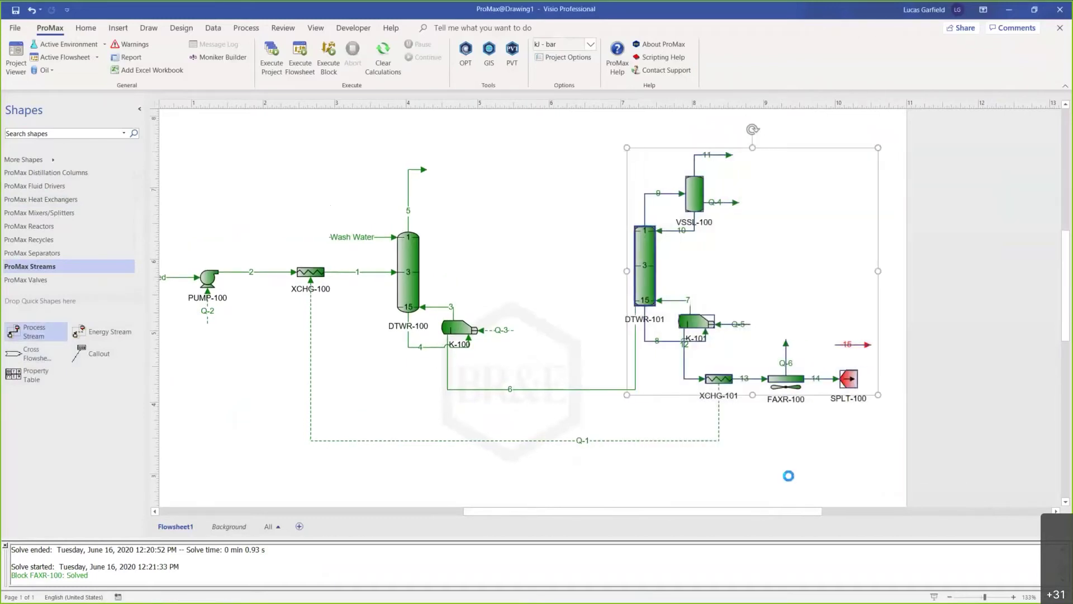
left_click(518, 290)
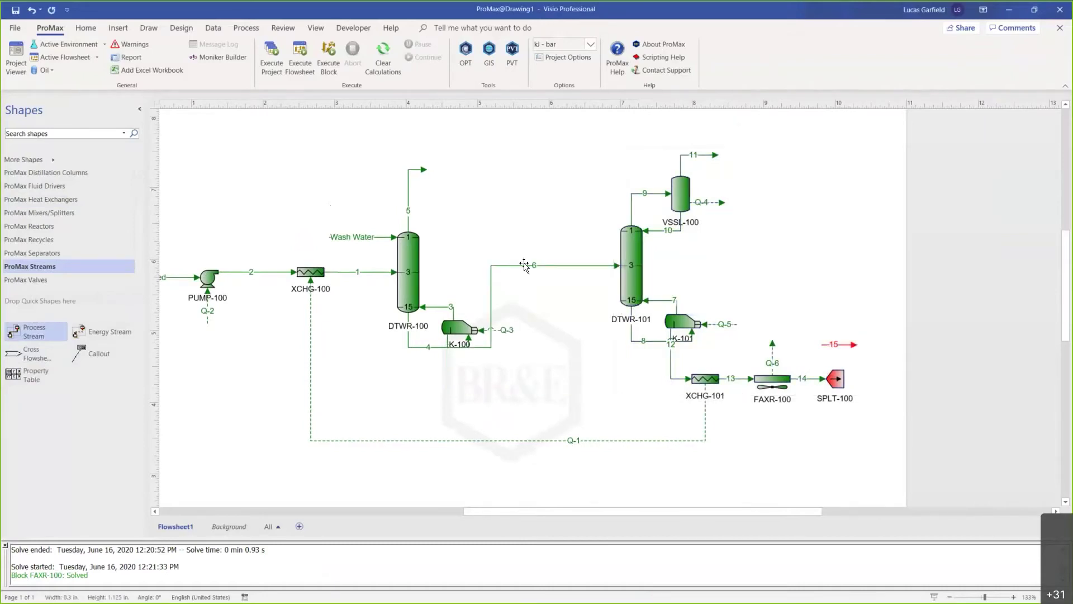
Reroute stream 6 to drop from K-100 below stream 4 and rise midway between the columns to DTWR-101.
left_click(444, 347)
left_click_drag(439, 347, 540, 364)
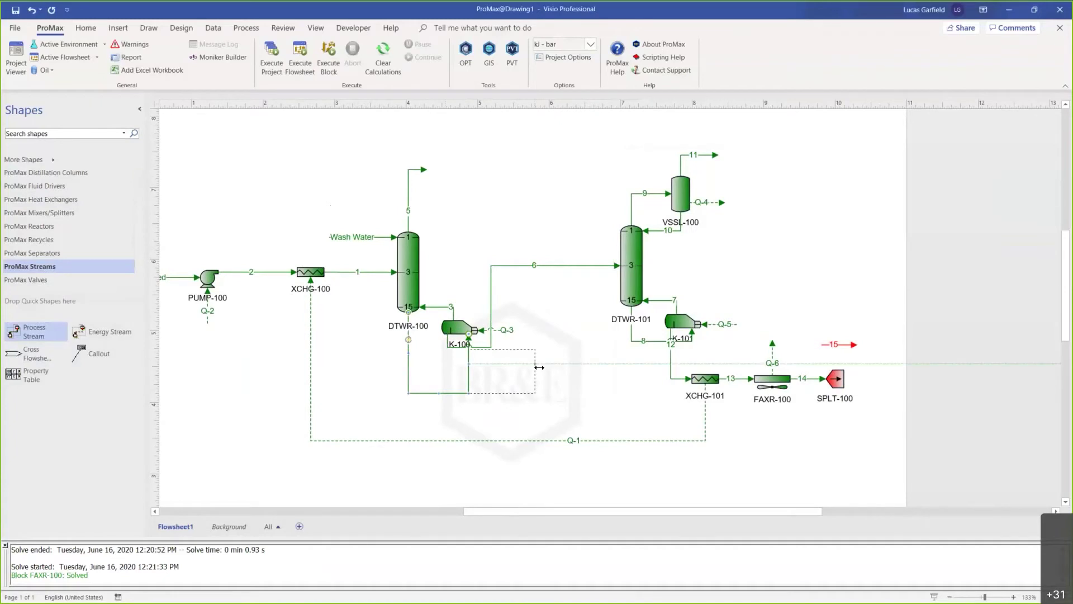
mouse_move(483, 344)
left_mouse_down()
mouse_move(525, 338)
mouse_move(503, 338)
left_mouse_up()
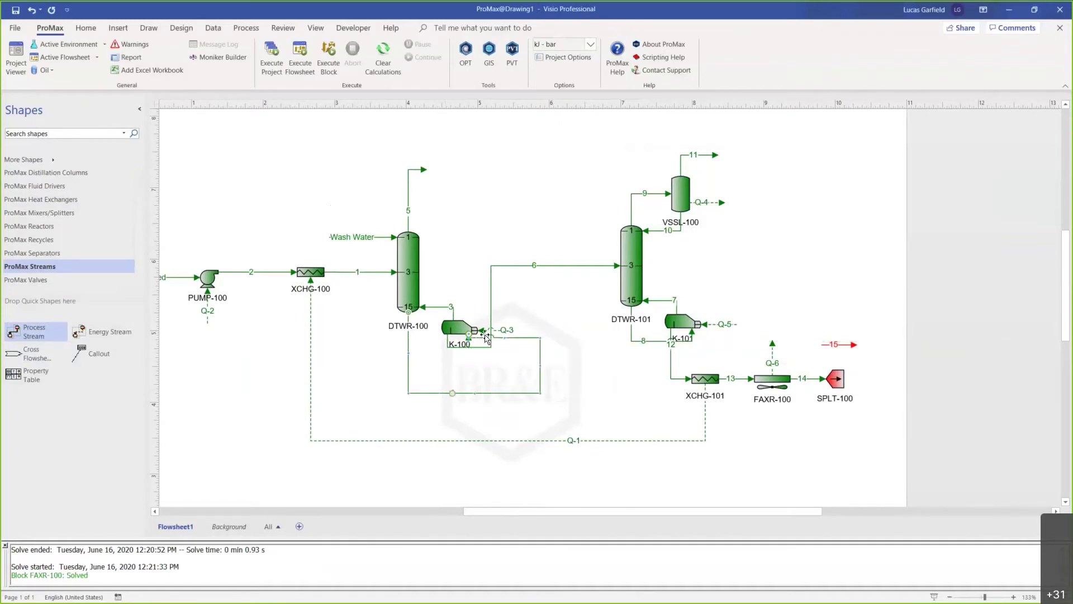
scroll(522, 366, "up", 3)
left_click_drag(550, 369, 442, 368)
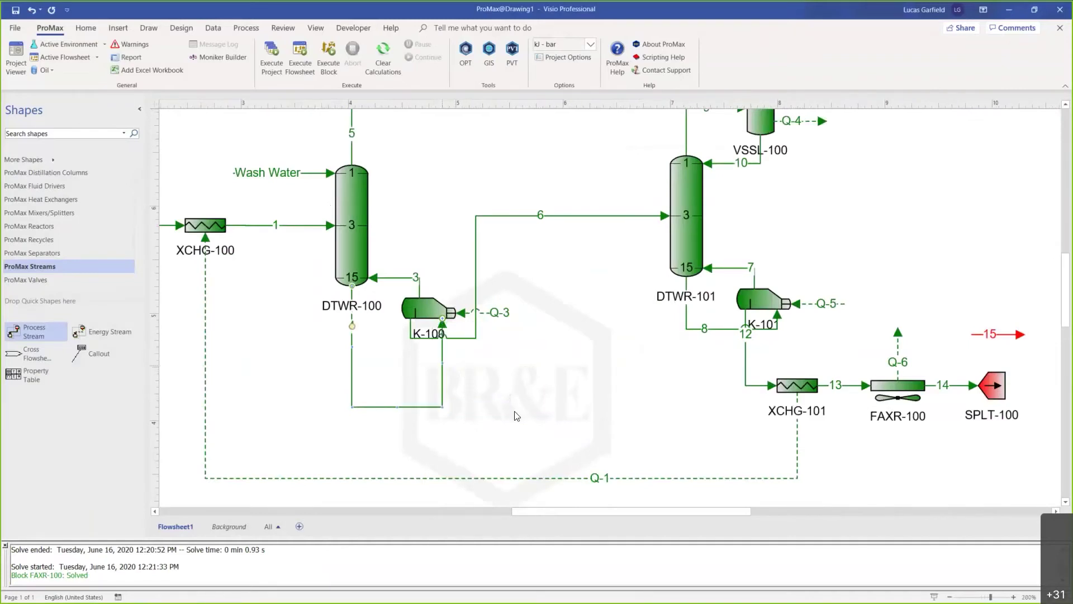
left_click_drag(397, 404, 442, 399)
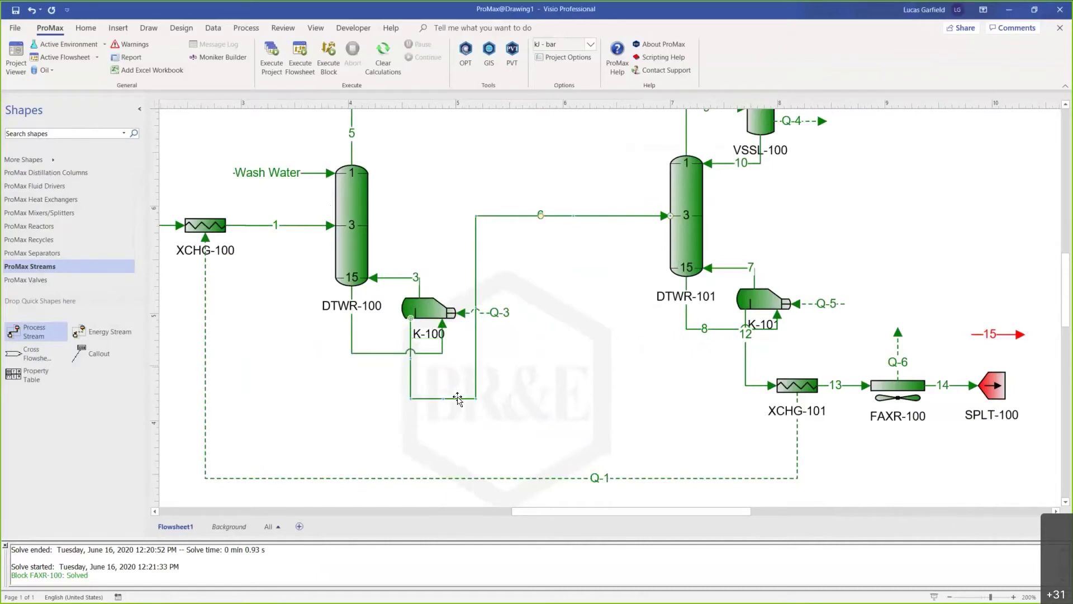
left_click_drag(475, 306, 567, 317)
left_click(599, 406)
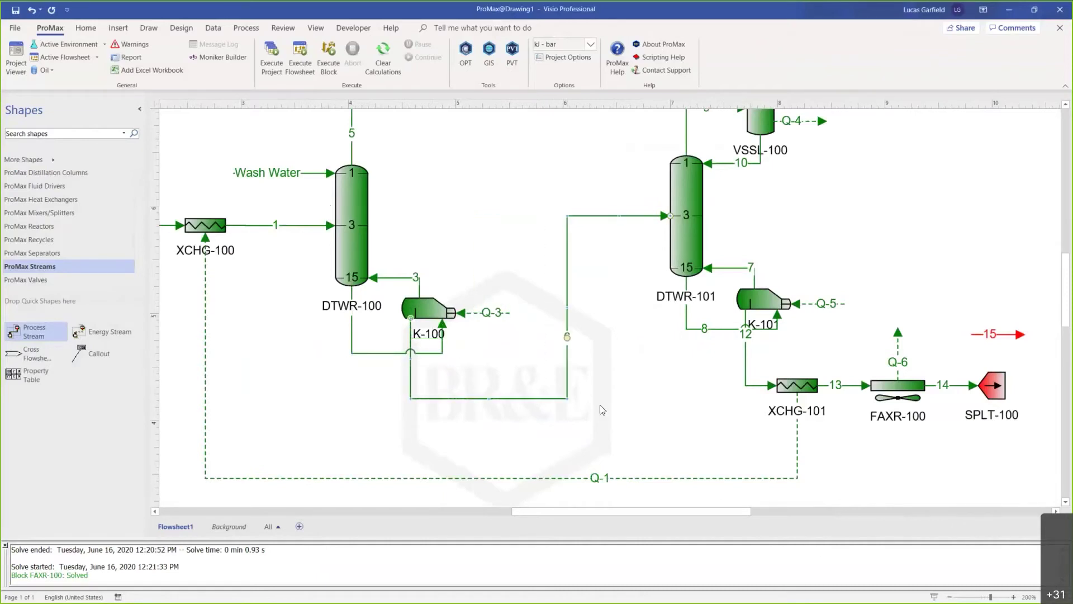
Attach stream 15 to SPLT-100, add a second outlet stream, and route it below the flowsheet back toward the first column.
left_click_drag(1036, 332, 821, 336)
left_click_drag(45, 336, 831, 368)
scroll(821, 387, "down", 3)
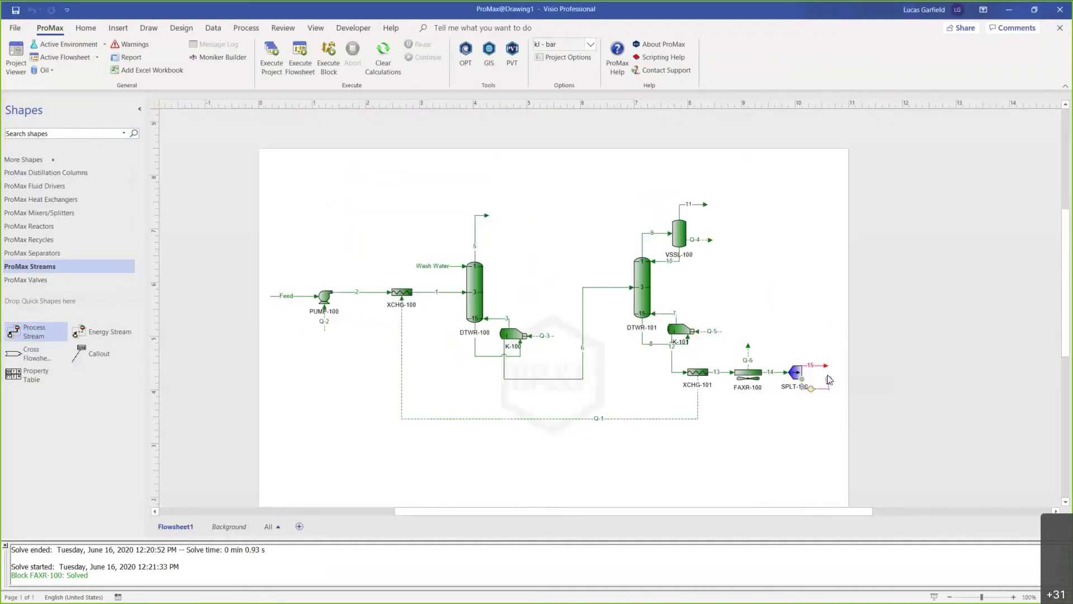
left_click_drag(829, 379, 497, 455)
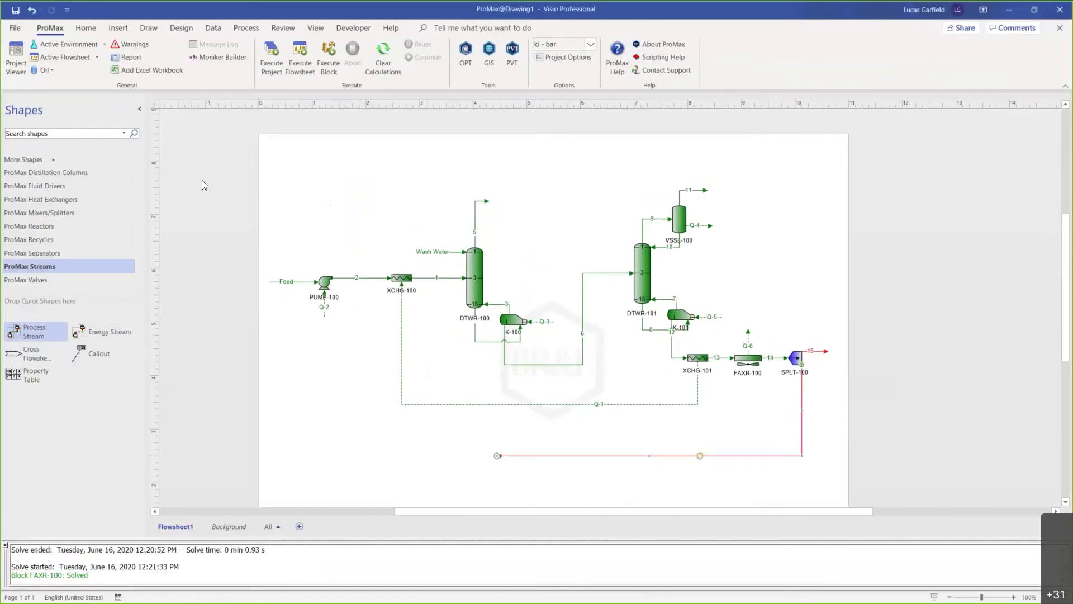
Place a Centrifugal Pump at the end of stream 16 and attach an outlet process stream to it.
left_click(37, 185)
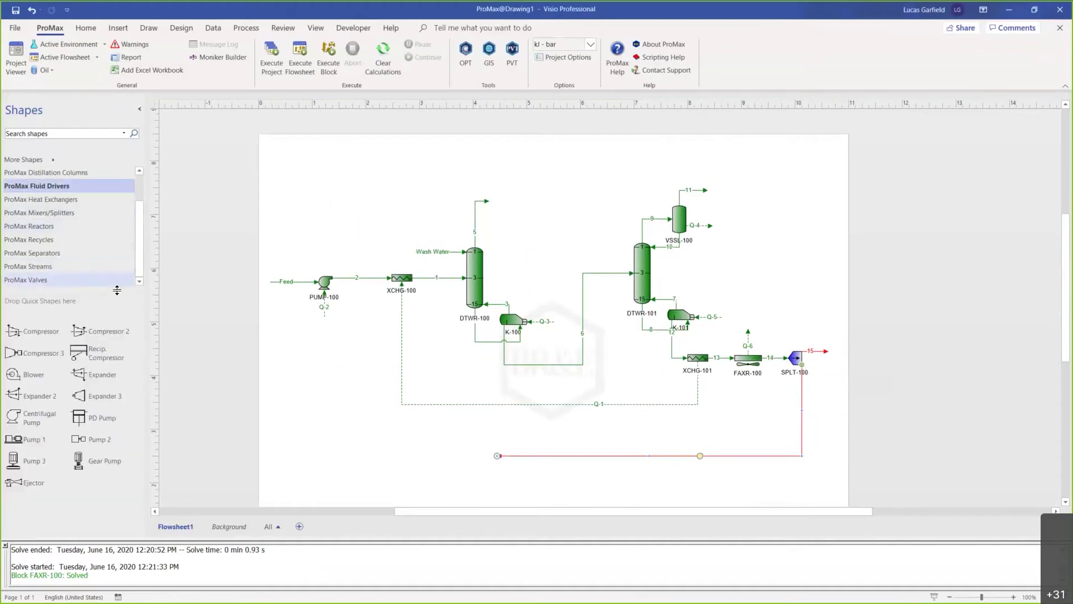
left_click_drag(17, 419, 494, 454)
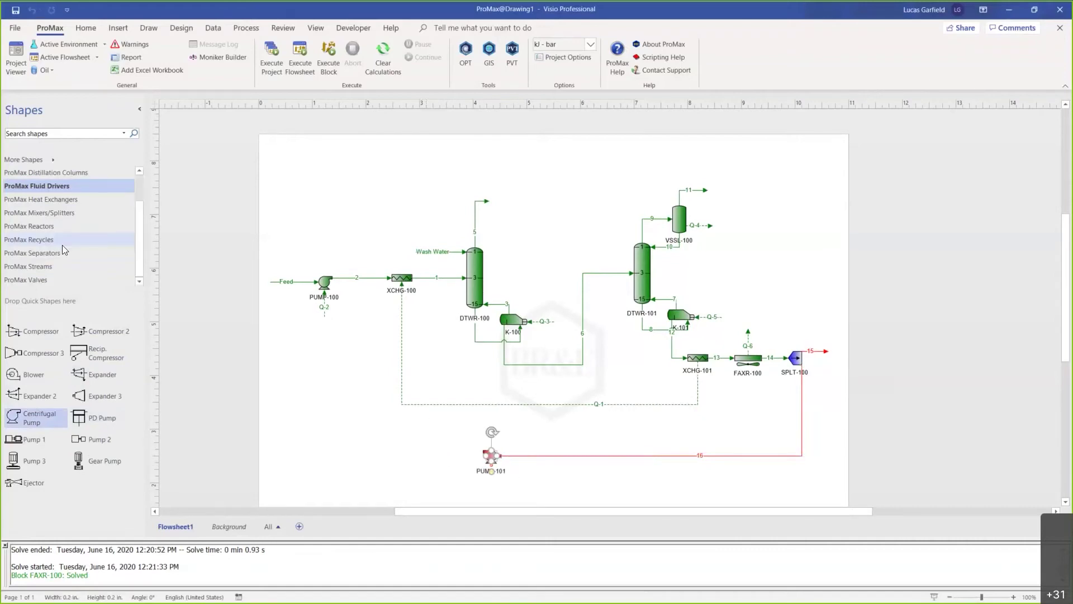
left_click(61, 279)
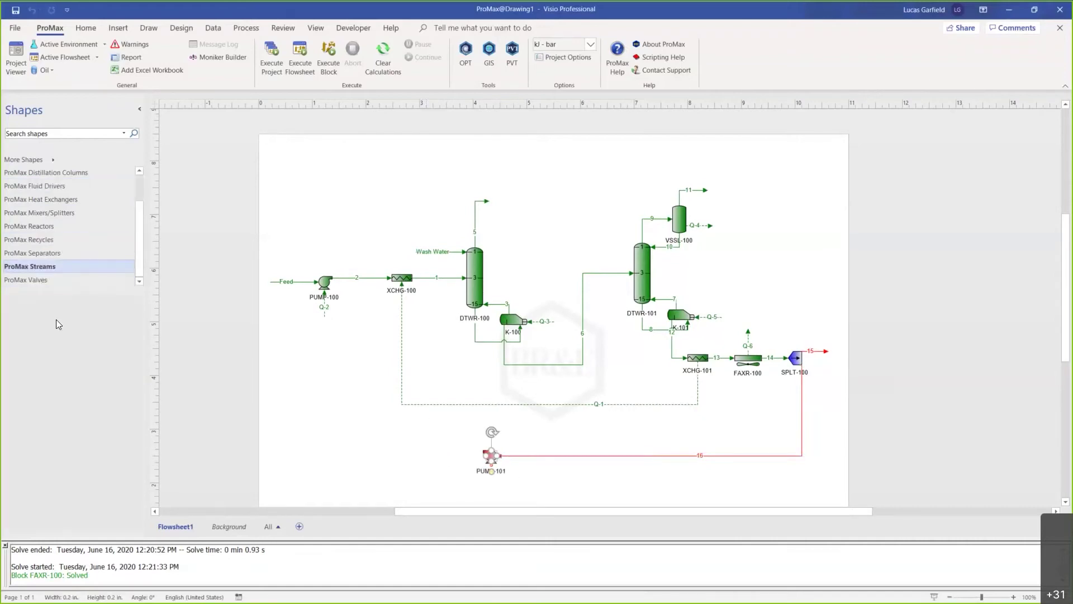
left_click(30, 266)
left_click_drag(22, 331, 482, 436)
Set the pressure of the pump's outlet stream 17 to 8.5 bar and close the project viewer.
double_click(483, 436)
left_click(367, 219)
type("8.5")
key("Return")
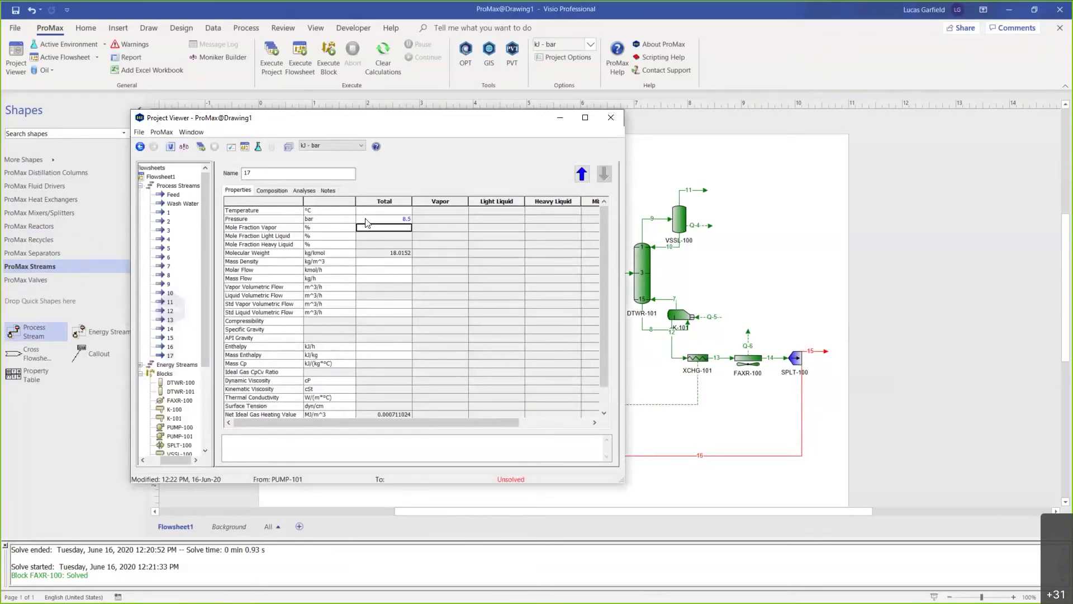
left_click(610, 117)
Attach an energy stream to PUMP-101 and extend stream 17 upward to end below stream 1.
left_click_drag(135, 329, 491, 390)
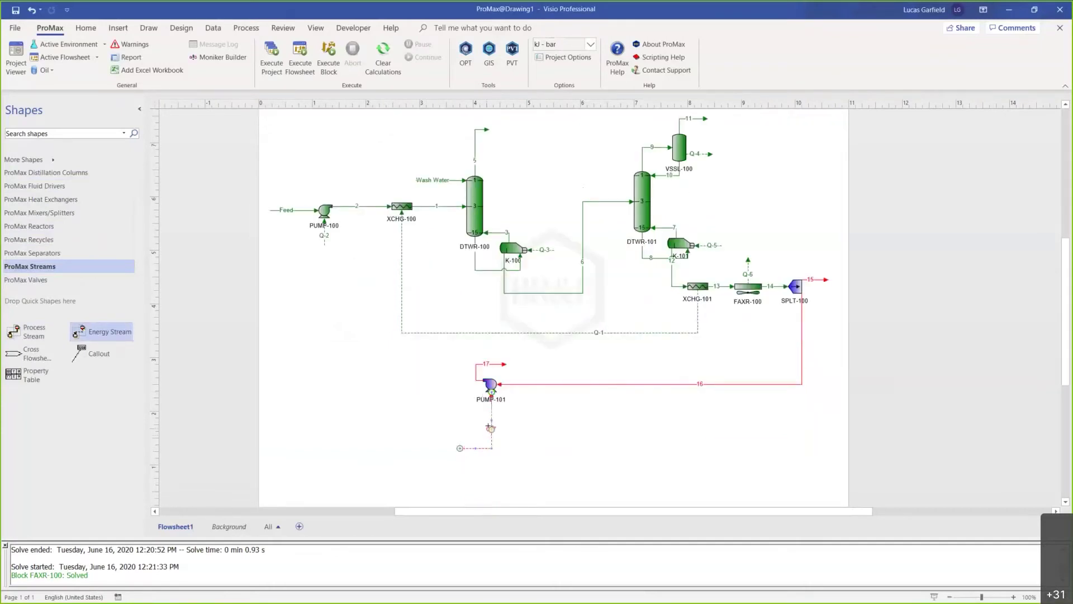
scroll(438, 405, "up", 1)
left_click(488, 393)
left_click_drag(506, 393, 413, 306)
Open PUMP-101's process data at its overall efficiency and close the project viewer.
left_click(494, 414)
double_click(491, 414)
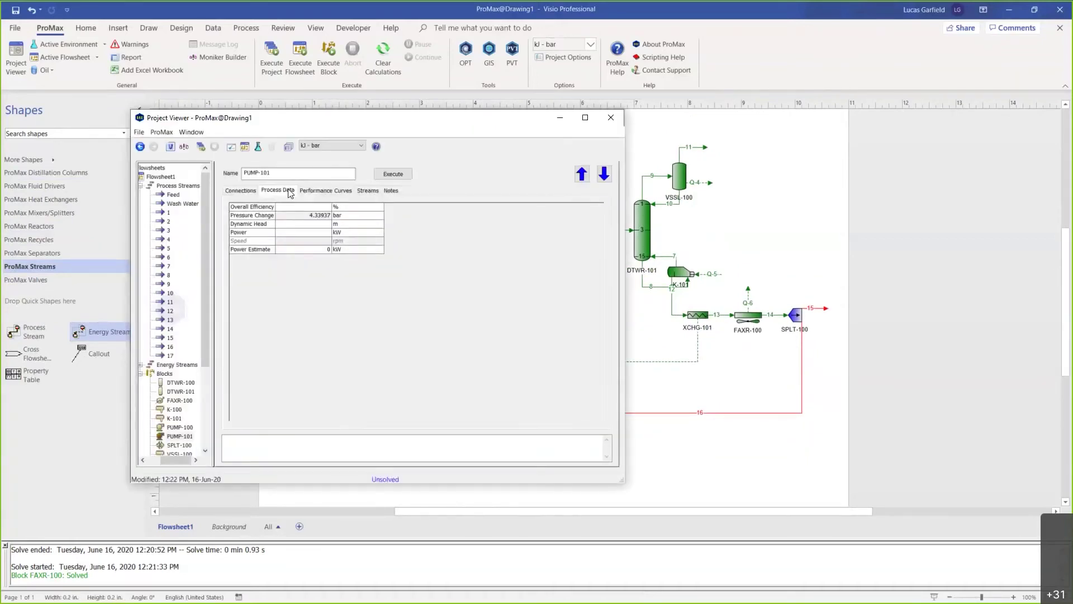
left_click(317, 207)
left_click(611, 118)
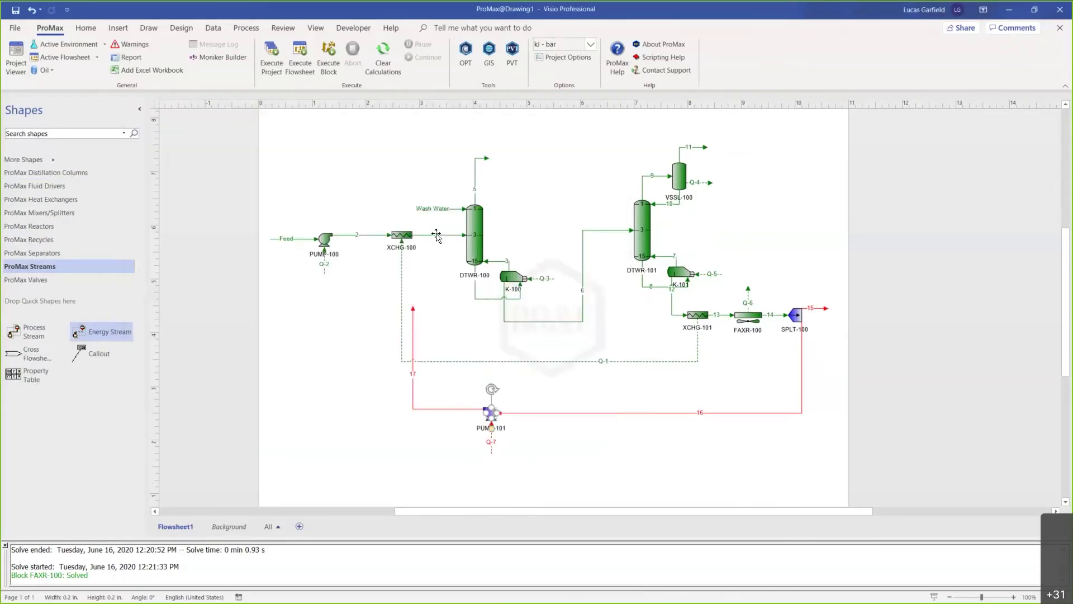
Check the Std Liquid Volumetric Flow of the Wash Water stream and close the project viewer.
double_click(435, 215)
left_click(397, 312)
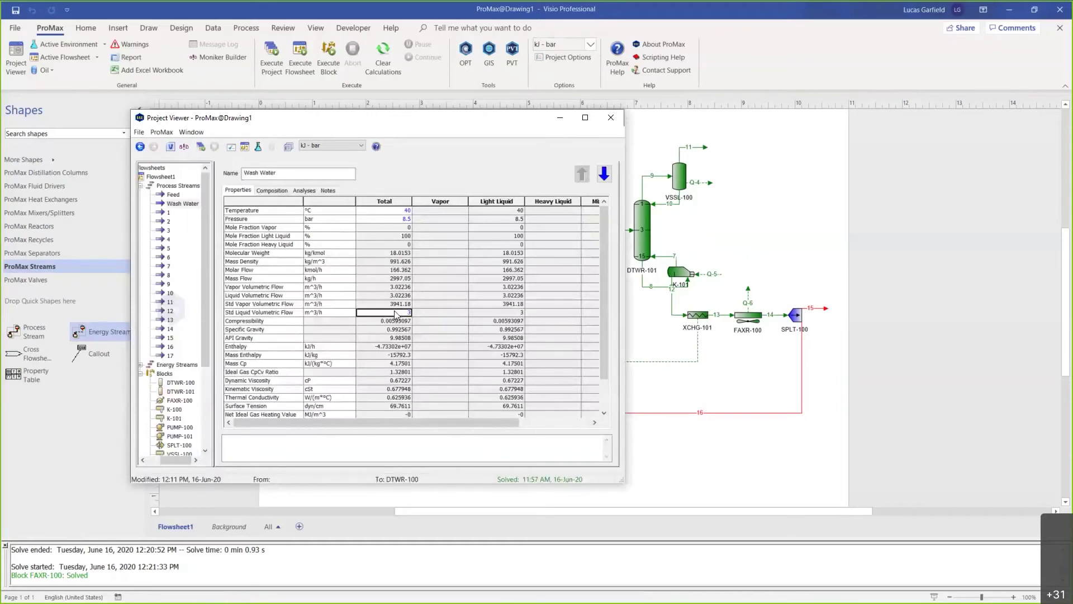
left_click(611, 119)
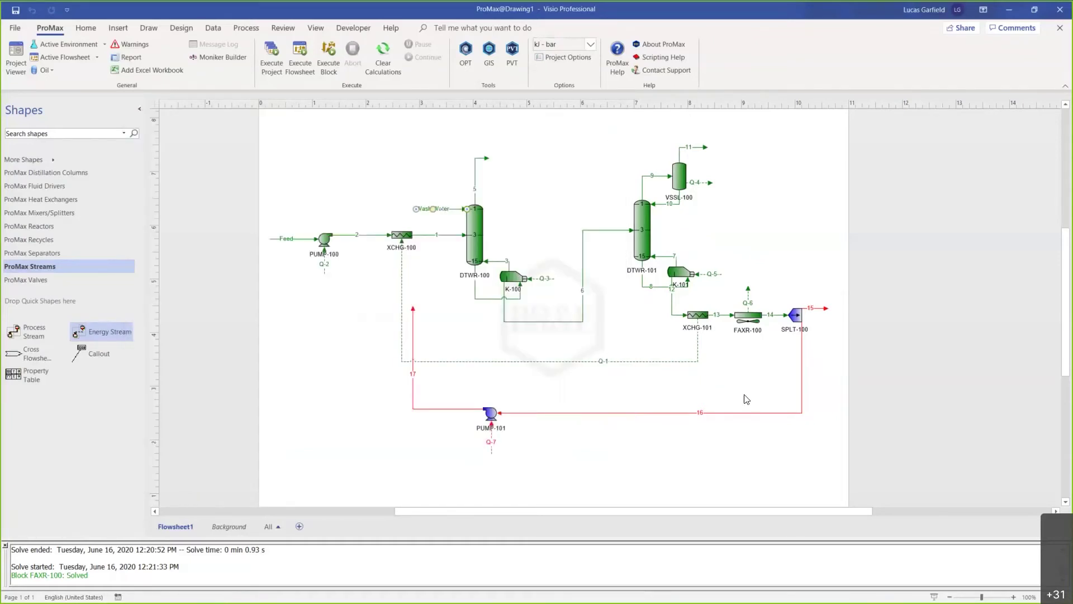
Set the Std Liquid Volumetric Flow of stream 16 to 3 m^3/h and close the project viewer.
double_click(700, 415)
left_click(372, 313)
left_click(378, 314)
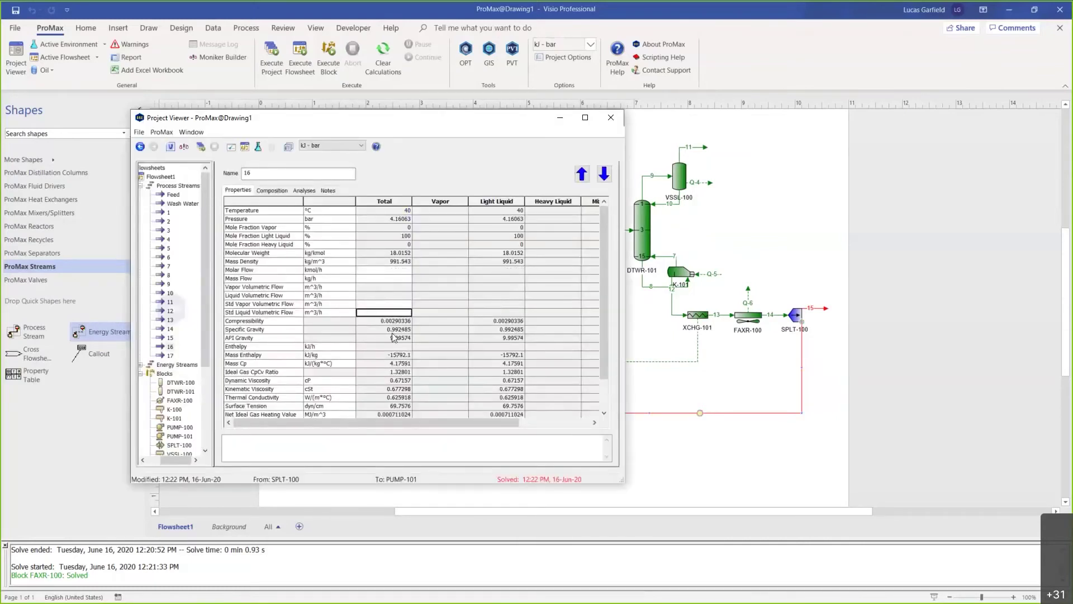
type("3")
key("Return")
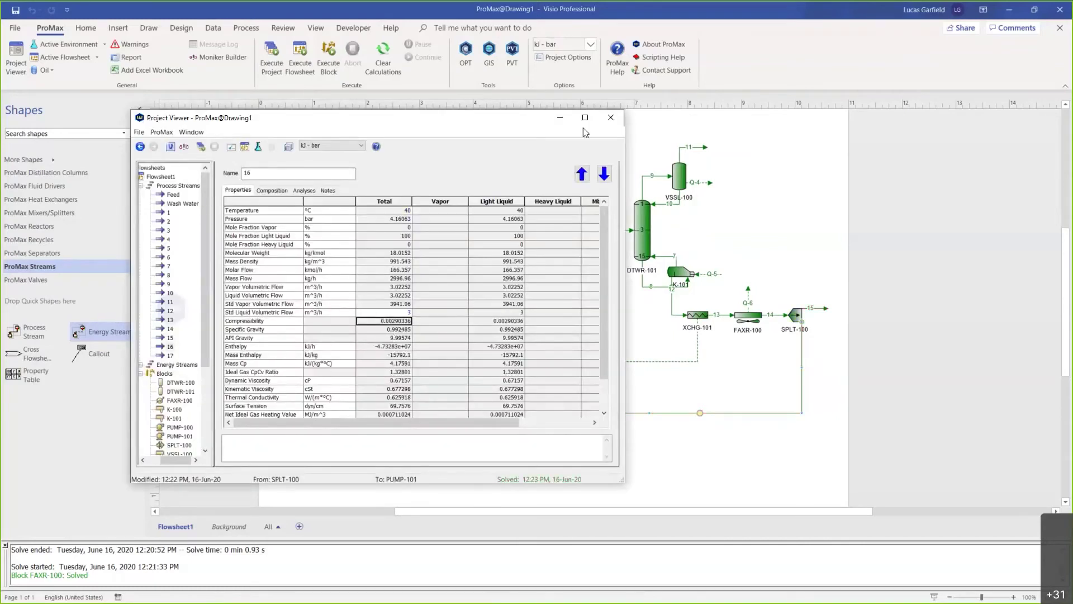
left_click(610, 117)
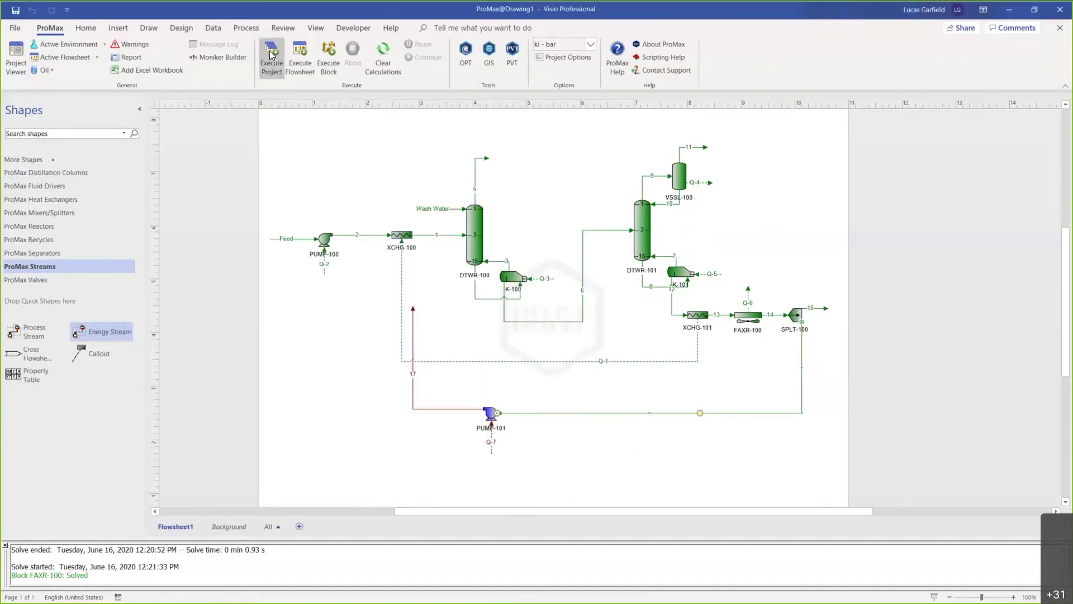
Execute the flowsheet to solve PUMP-101.
left_click(298, 64)
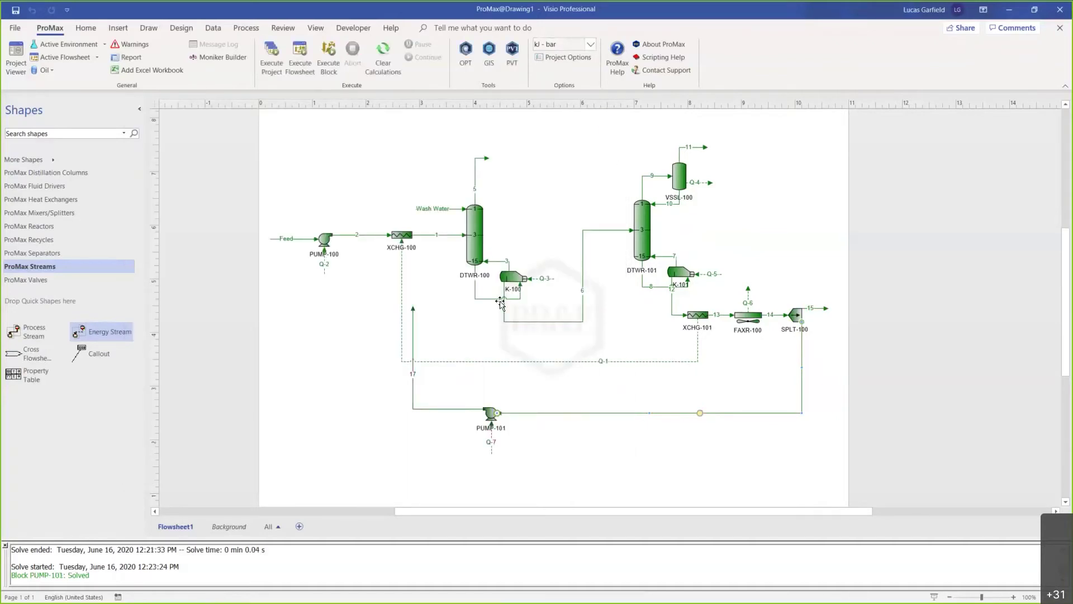
Detach the Wash Water stream from DTWR-100 and connect stream 17 to the column's stage 1 inlet in its place.
left_click(413, 306)
left_click_drag(413, 307, 408, 181)
left_click(451, 208)
left_click(427, 257)
left_click_drag(426, 226, 467, 209)
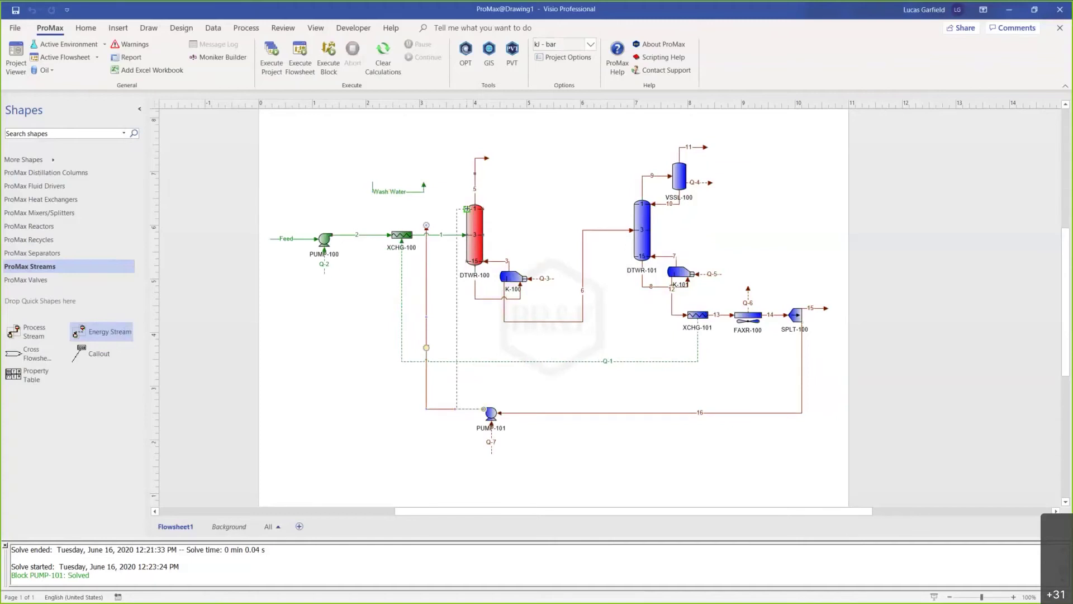
left_click_drag(457, 298, 433, 302)
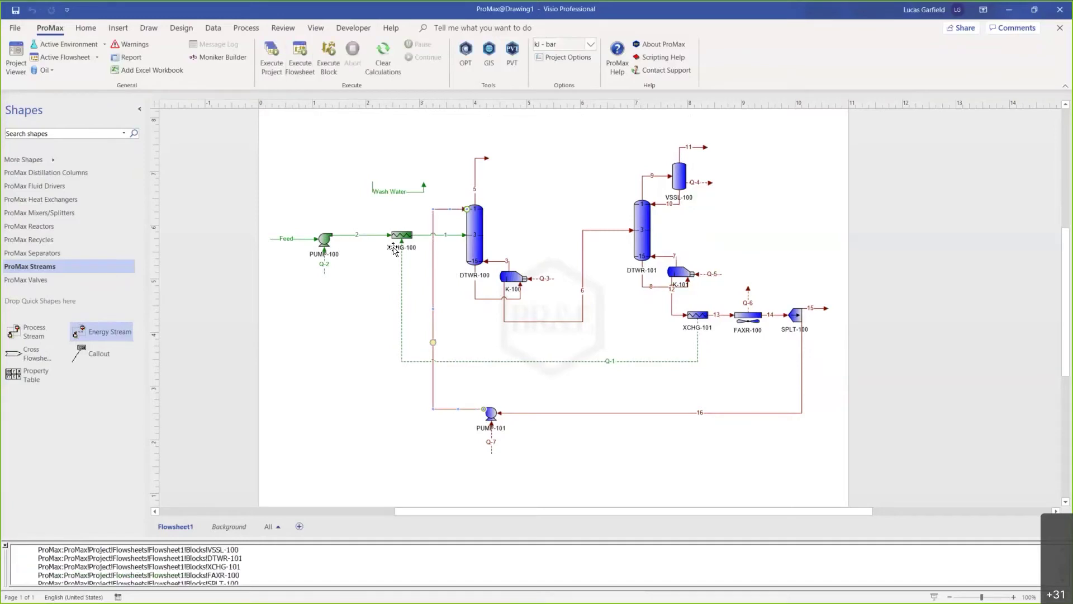
Detach stream 17 from stage 1 of DTWR-100 and leave its end free below stream 1.
left_click(366, 454)
left_click_drag(560, 189, 457, 319)
left_click(445, 210)
left_click(461, 288)
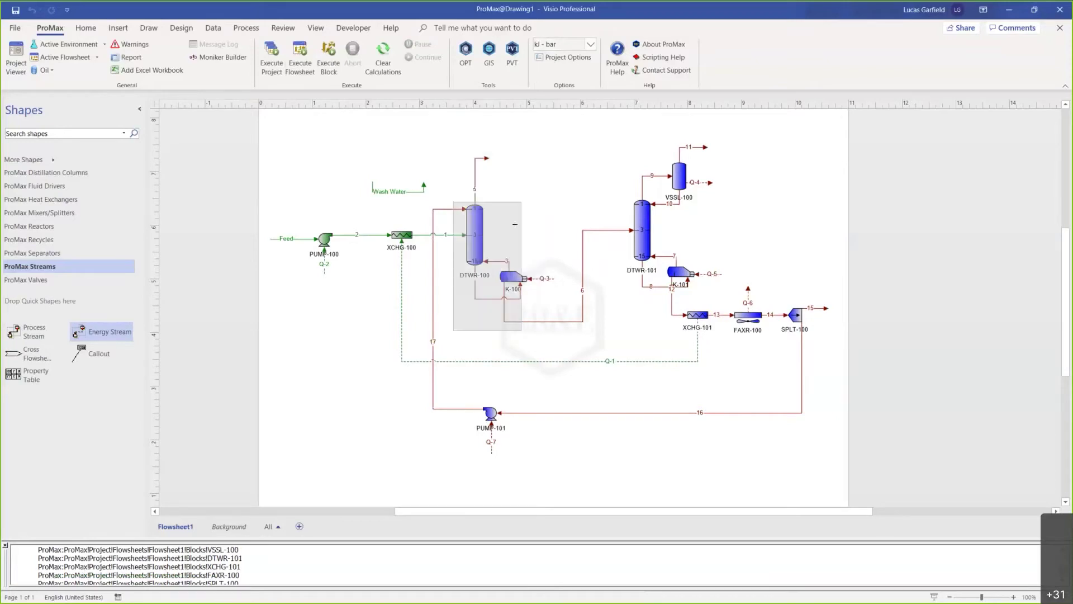
left_click_drag(467, 209, 433, 285)
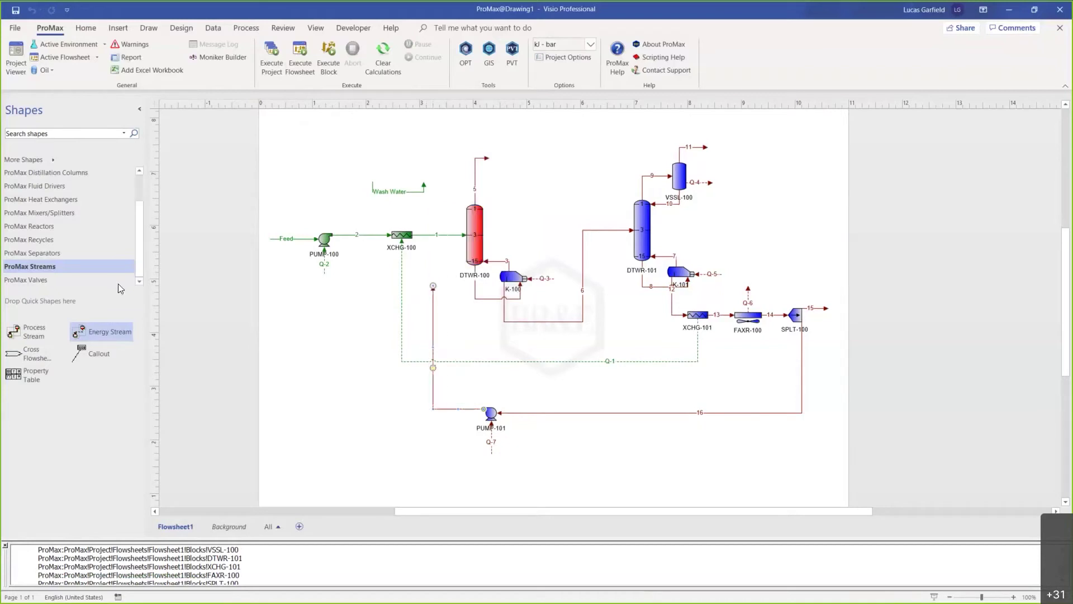
Place a Recycle block at the free end of stream 17 and attach the start of the Wash Water stream to it.
left_click(64, 238)
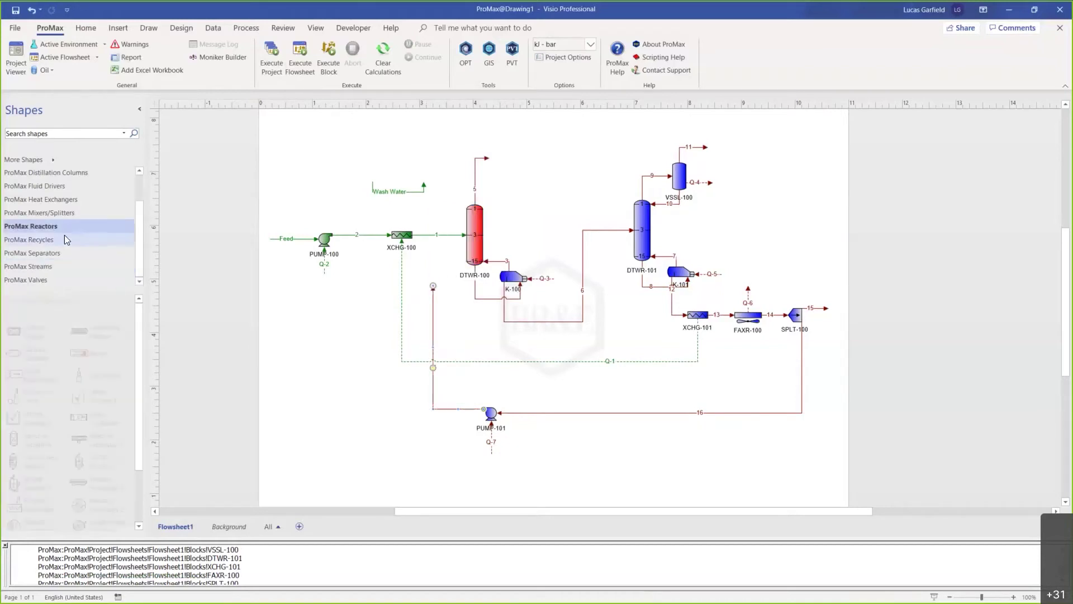
left_click_drag(14, 330, 425, 294)
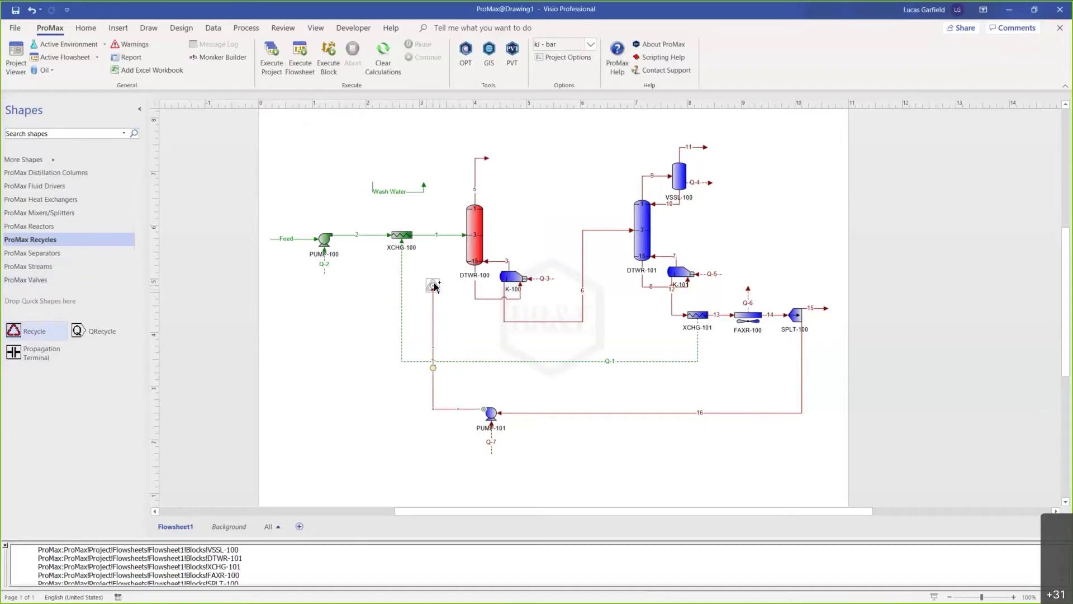
left_click(392, 189)
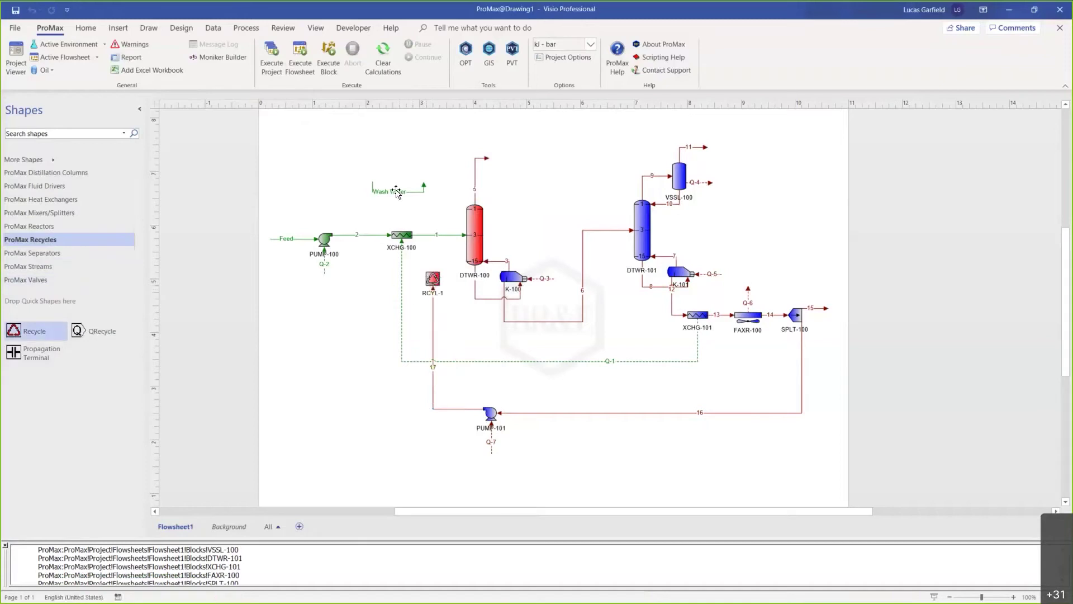
left_click_drag(424, 185, 433, 272)
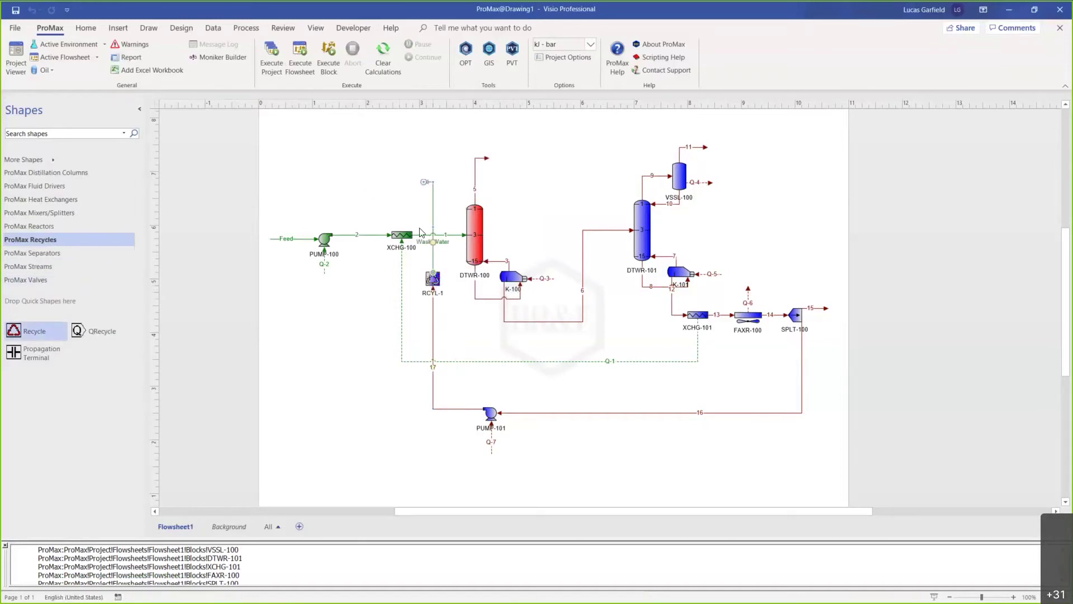
Connect the end of the Wash Water stream to stage 1 of DTWR-100 and execute the flowsheet.
left_click_drag(424, 182, 451, 209)
scroll(450, 223, "up", 3)
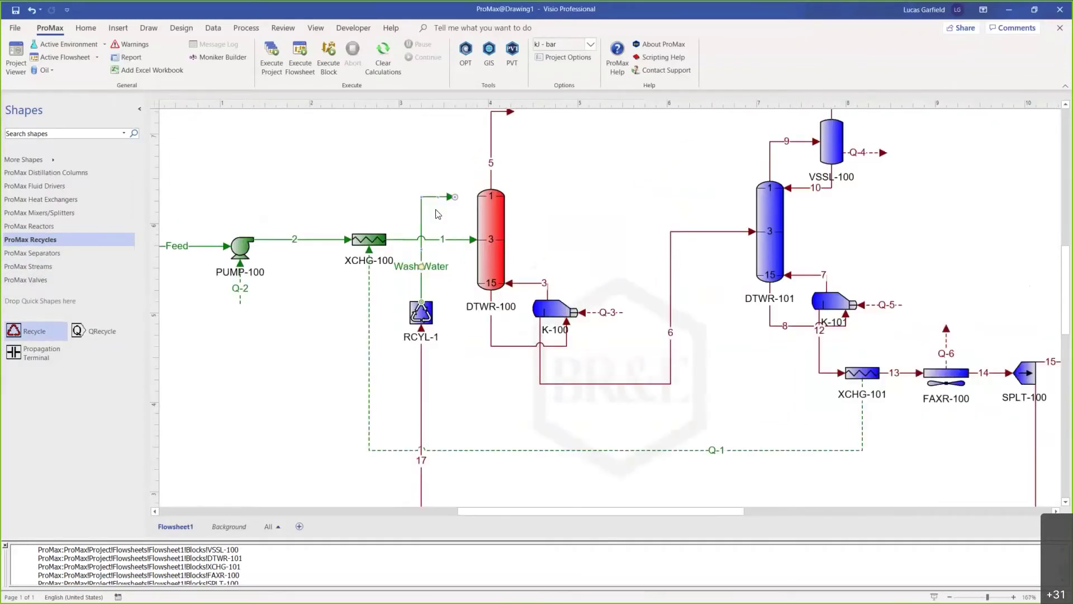
left_click_drag(462, 284, 391, 348)
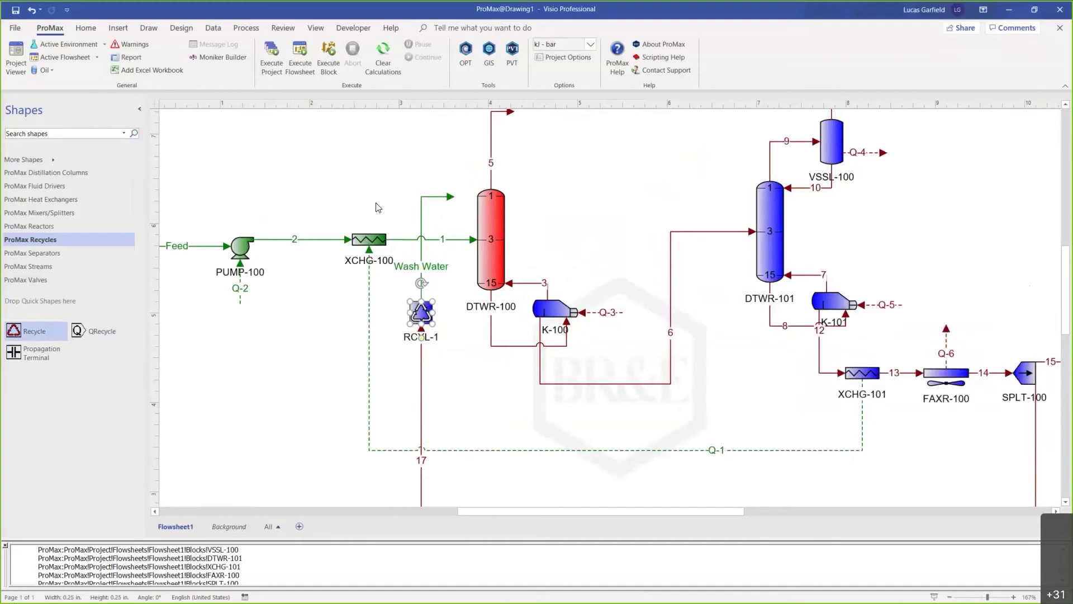
left_click(435, 197)
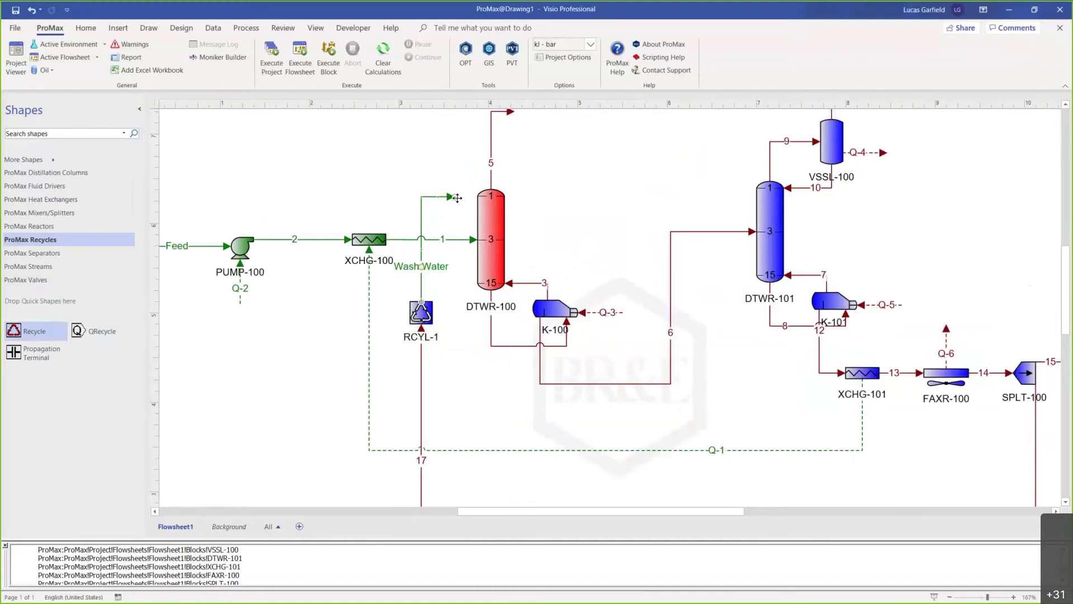
scroll(414, 177, "down", 1)
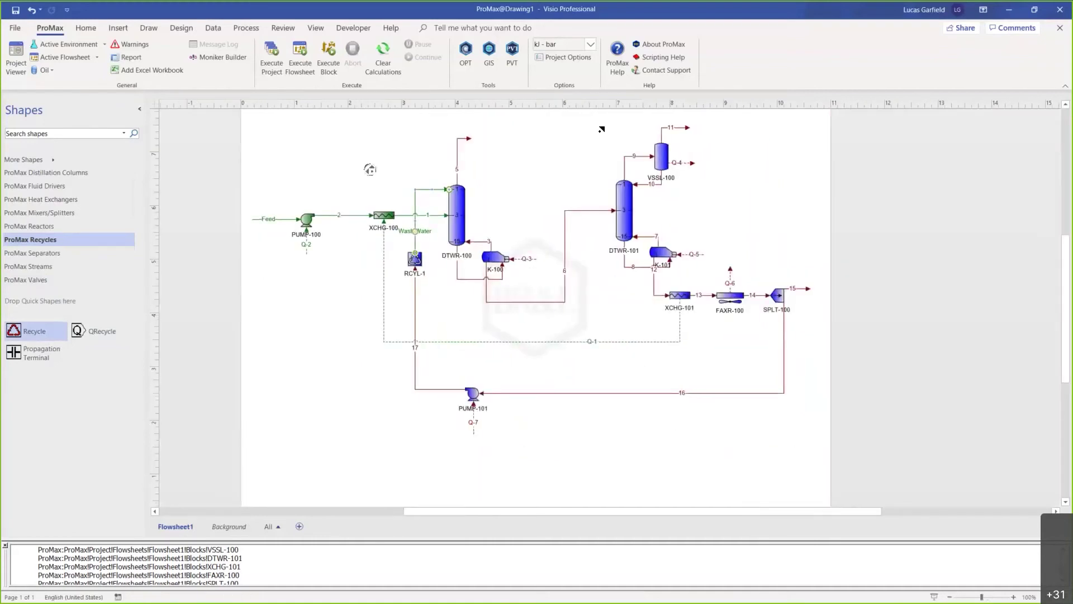
left_click_drag(601, 129, 506, 171)
left_click(295, 72)
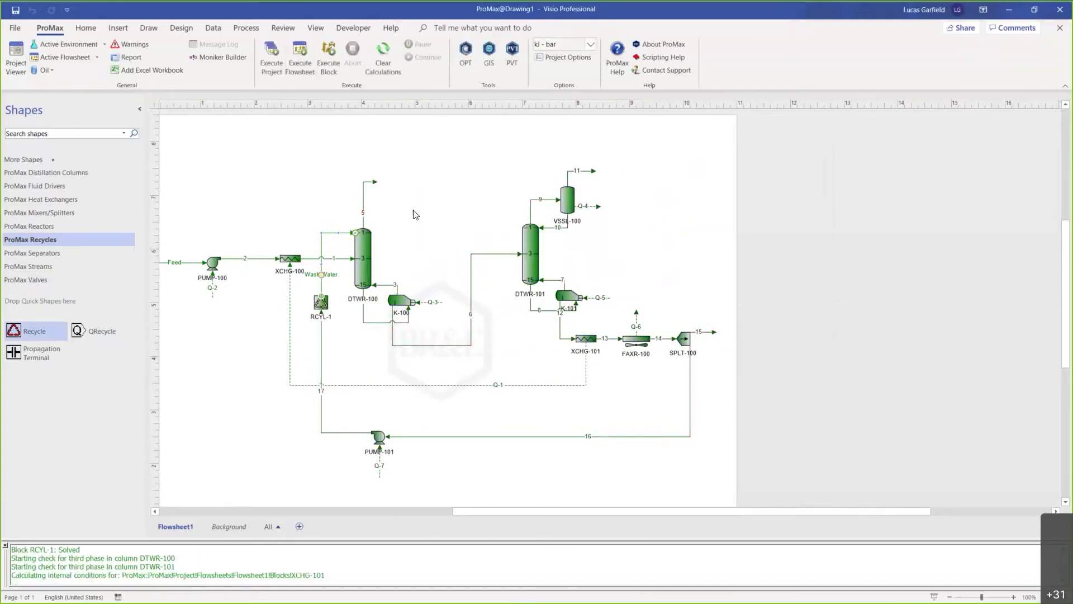
Check the NH3 in H2S entry among the specifications of column DTWR-100, without changing it.
scroll(354, 305, "up", 1)
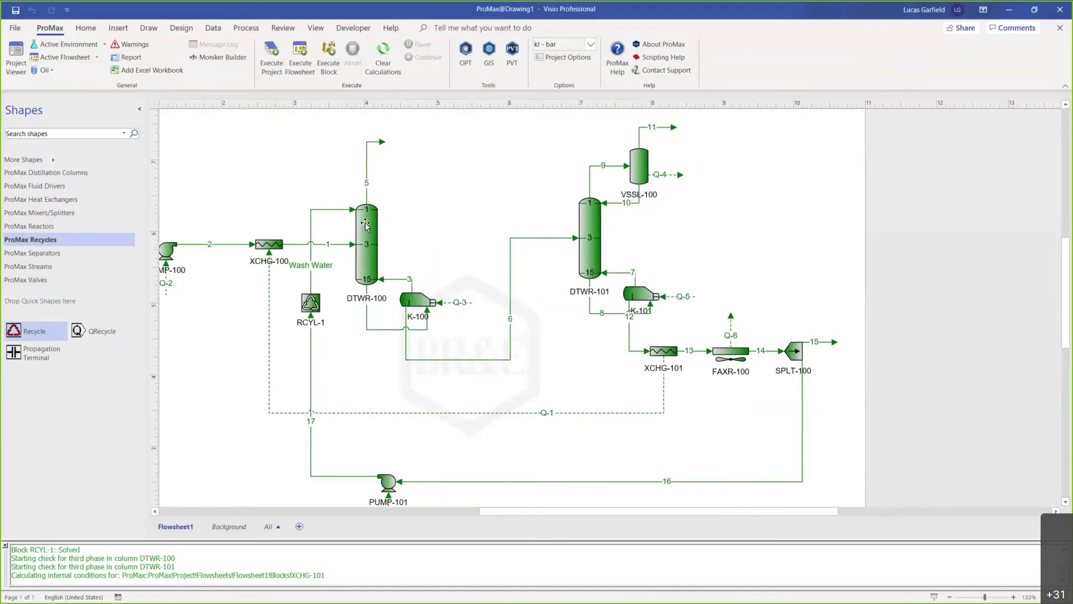
double_click(369, 244)
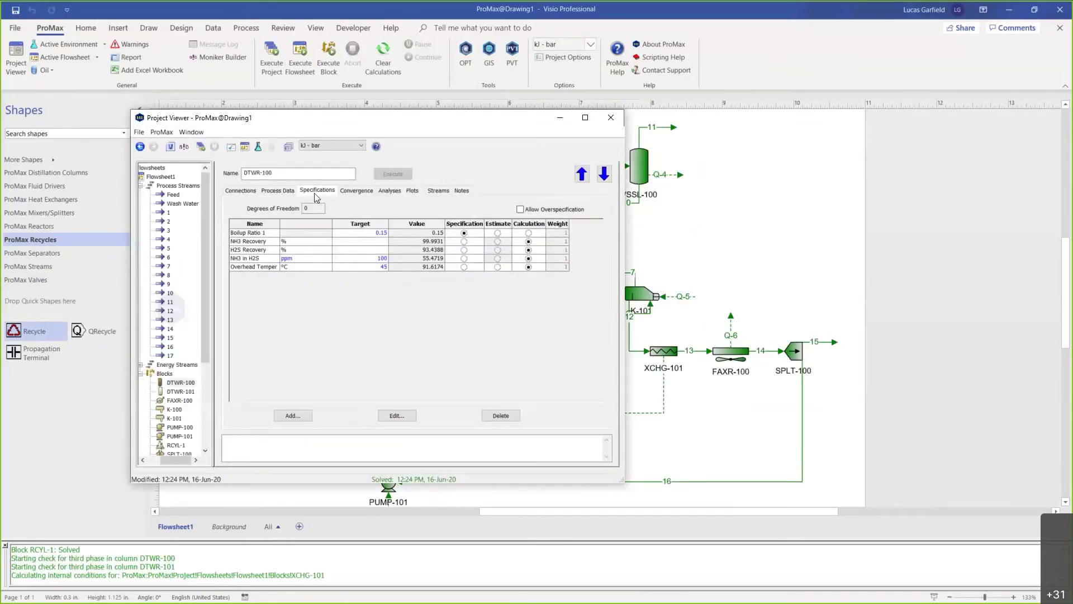
left_click(464, 258)
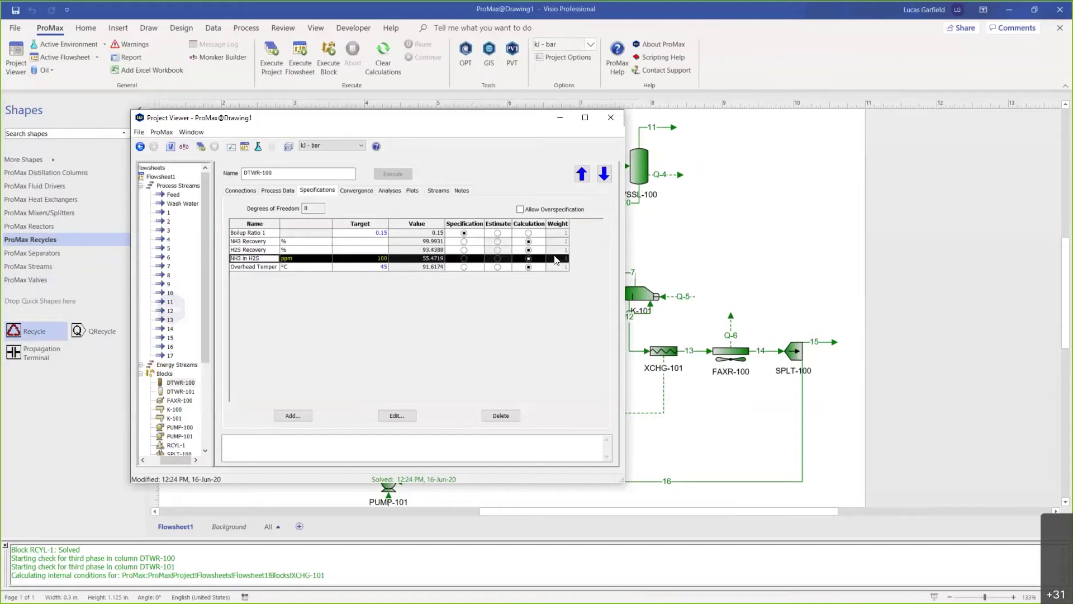
left_click(353, 258)
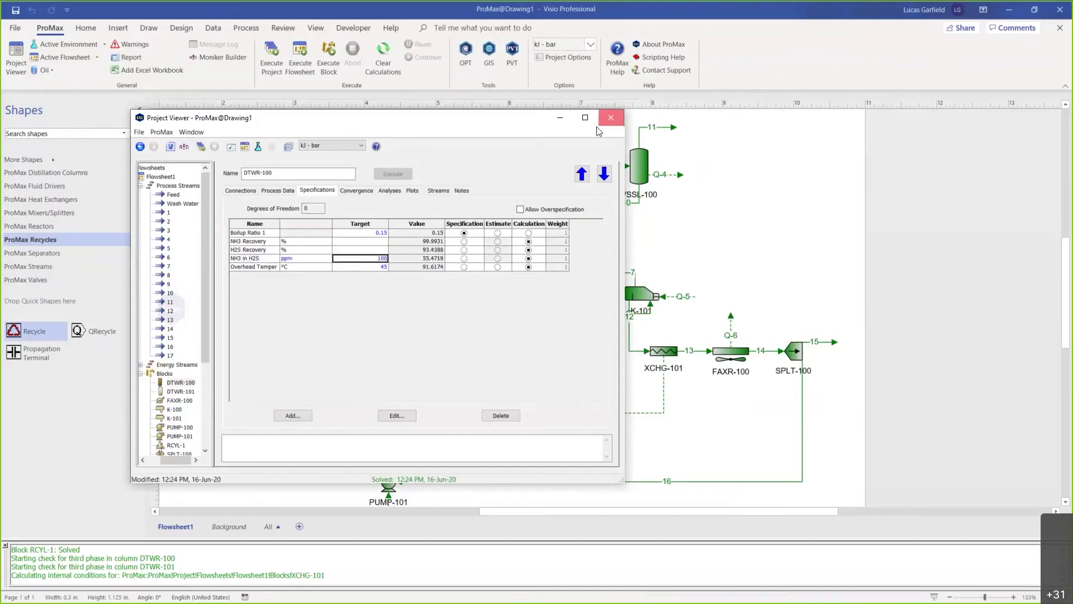
left_click(611, 117)
Add a callout to stream 5, the overhead of DTWR-100.
scroll(521, 230, "up", 3)
middle_click(546, 239)
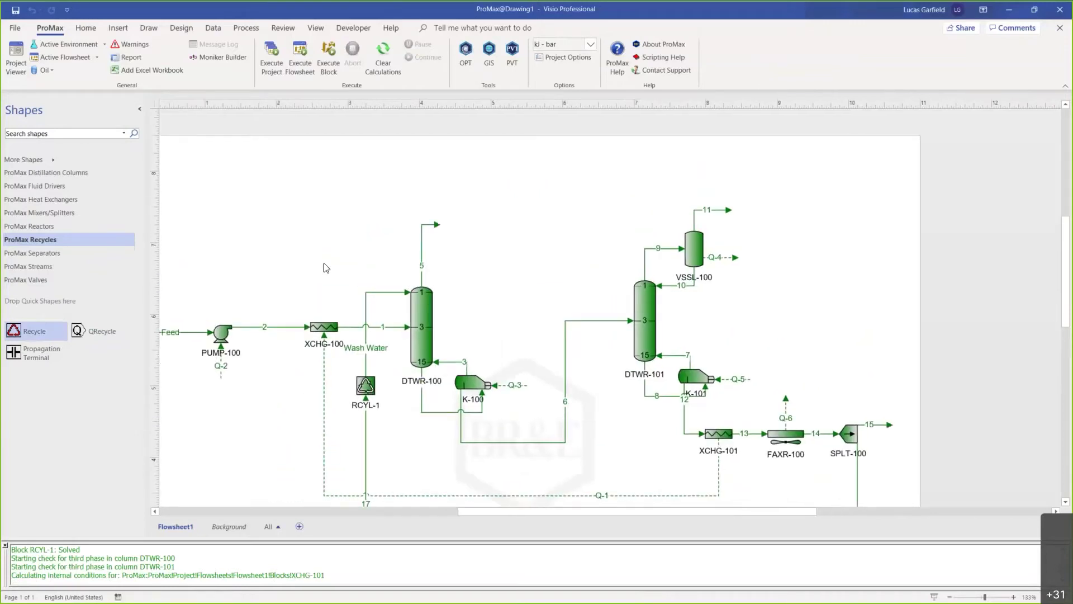
left_click(56, 266)
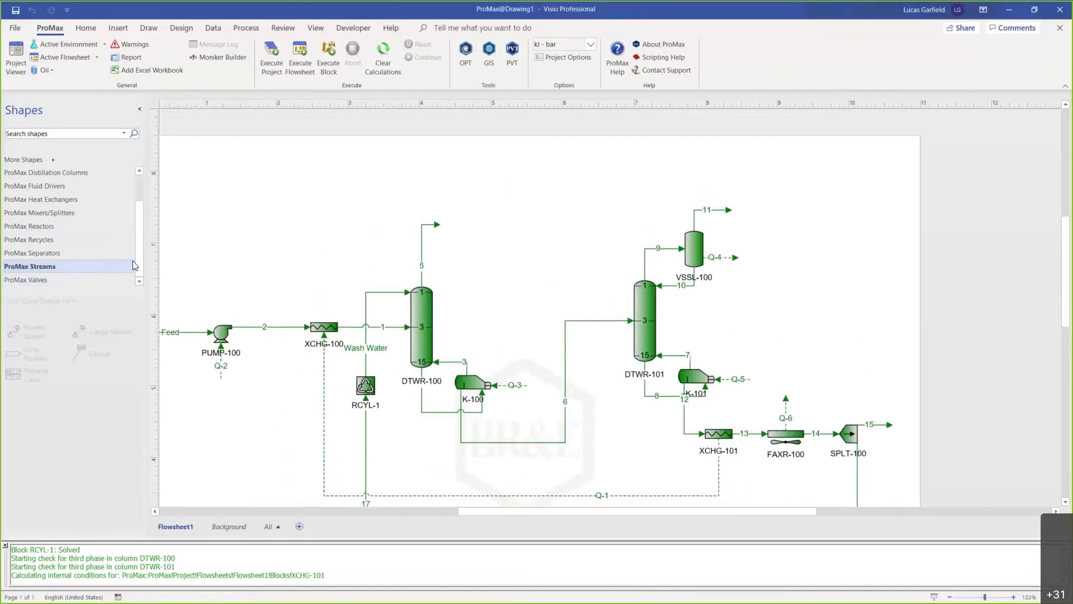
left_click_drag(82, 355, 361, 245)
Configure the callout to show H2S mass fraction without titles, individual phases or analysis name, and place its box beside stream 5.
double_click(410, 169)
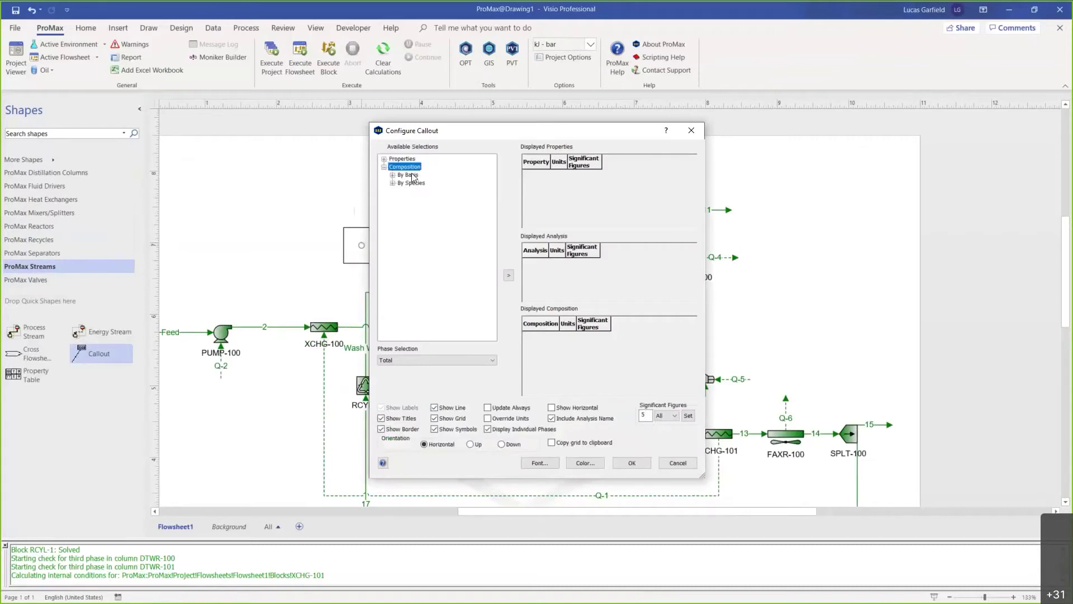
double_click(409, 175)
double_click(424, 239)
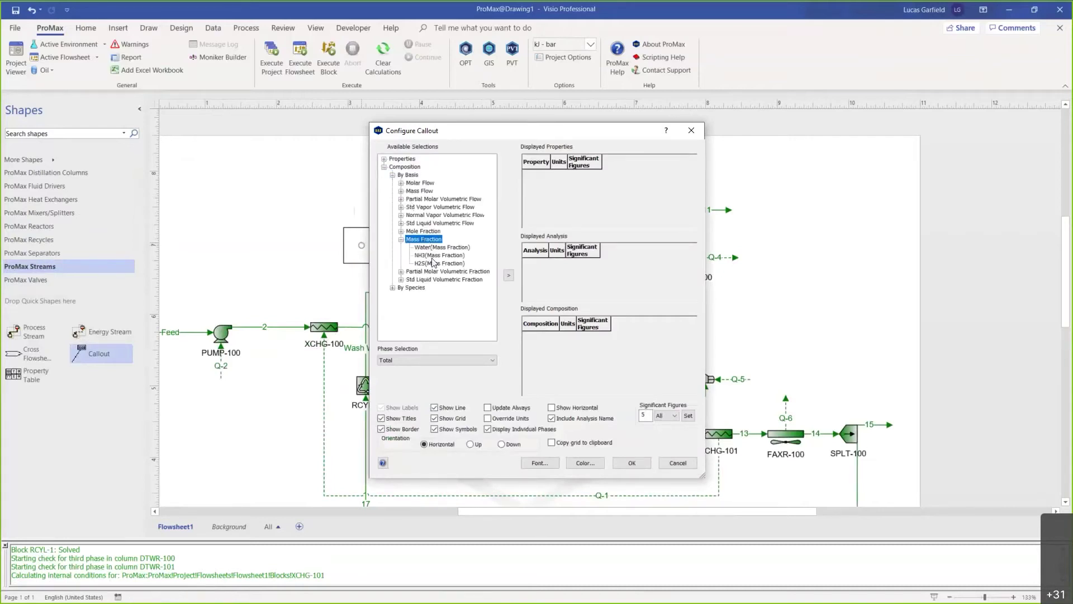
double_click(435, 263)
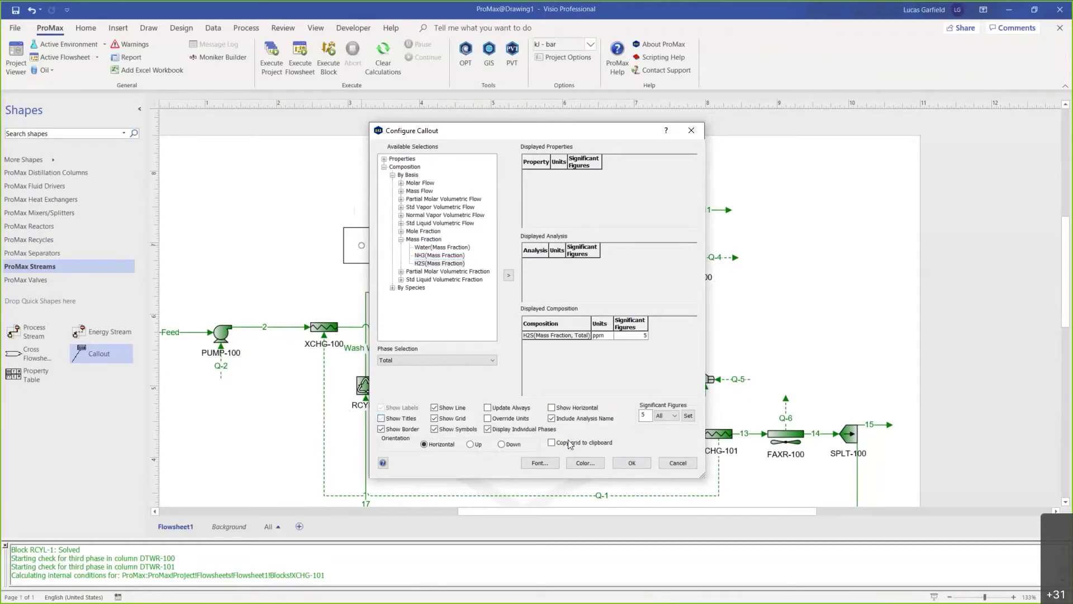
left_click(540, 432)
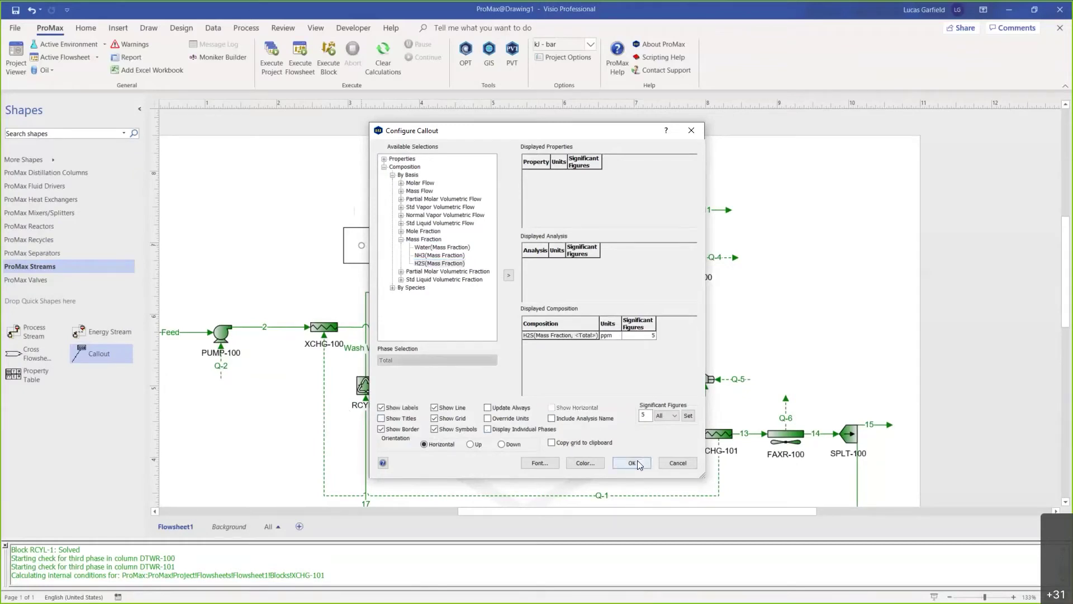
left_click(634, 461)
left_click_drag(339, 244, 281, 244)
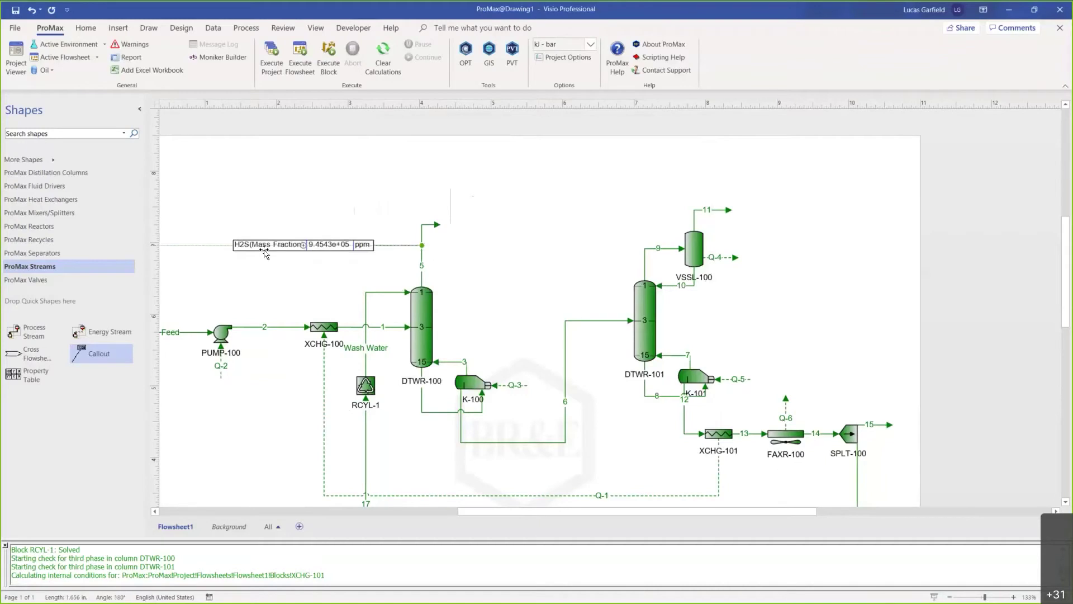
Replace H2S with NH3 mass fraction in the stream 5 callout and move its box closer to the stream.
double_click(281, 244)
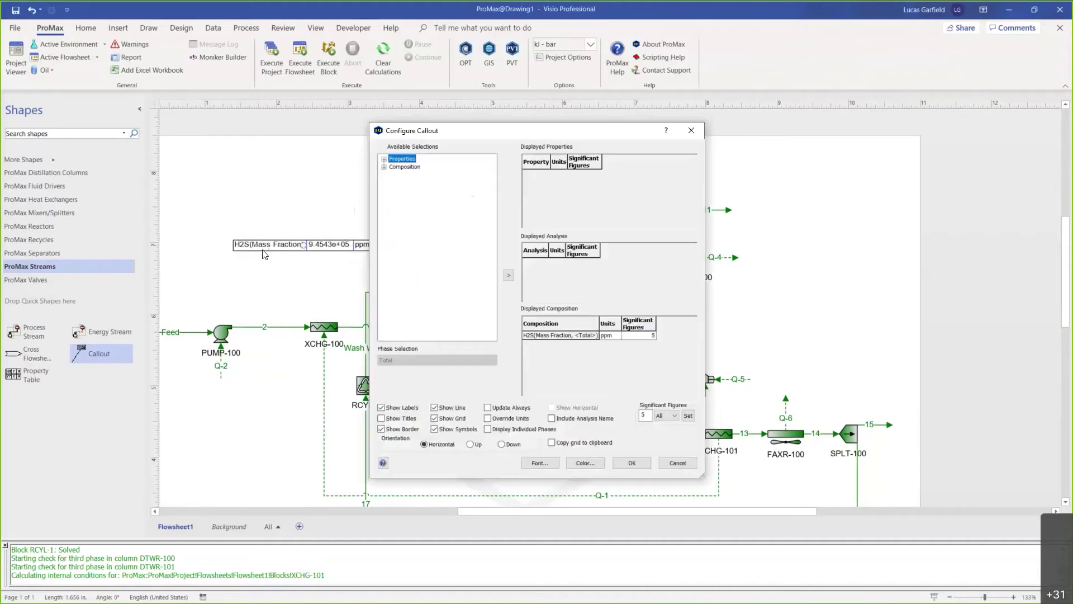
left_click(638, 335)
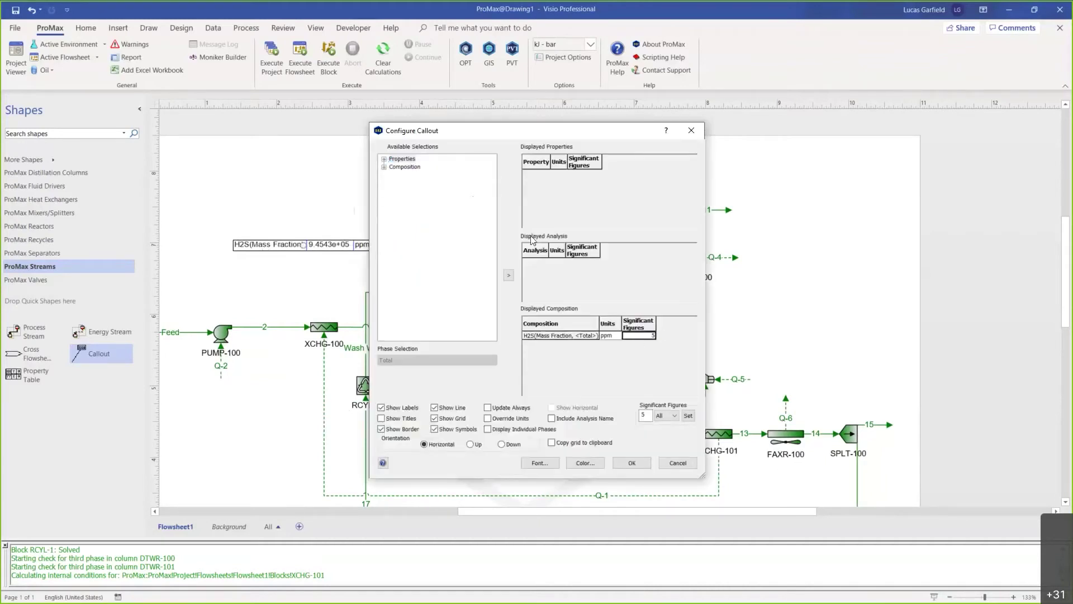
double_click(407, 167)
double_click(408, 174)
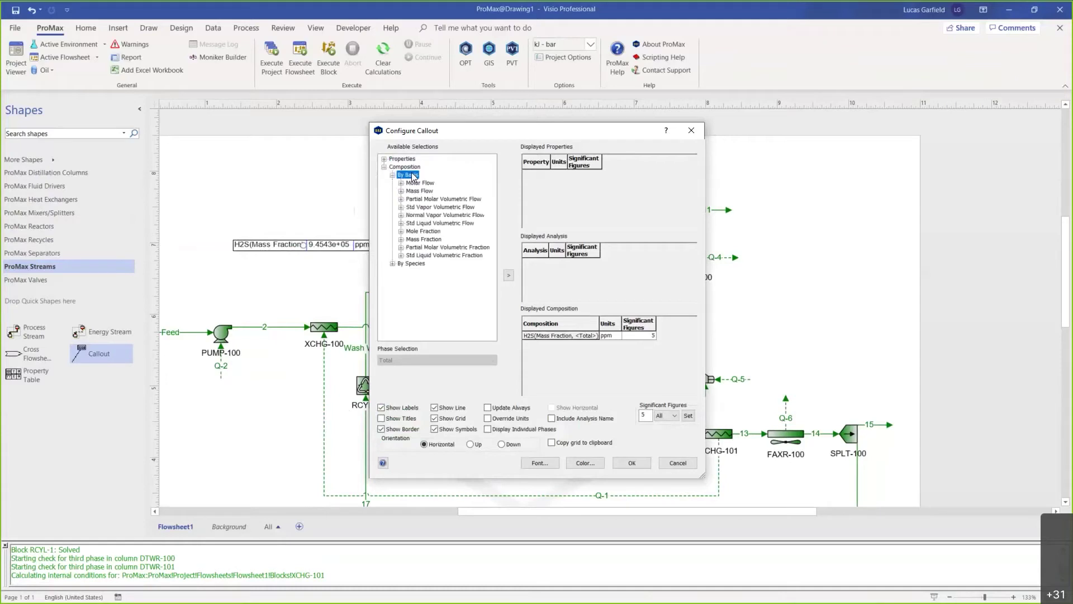
left_click(421, 240)
double_click(423, 239)
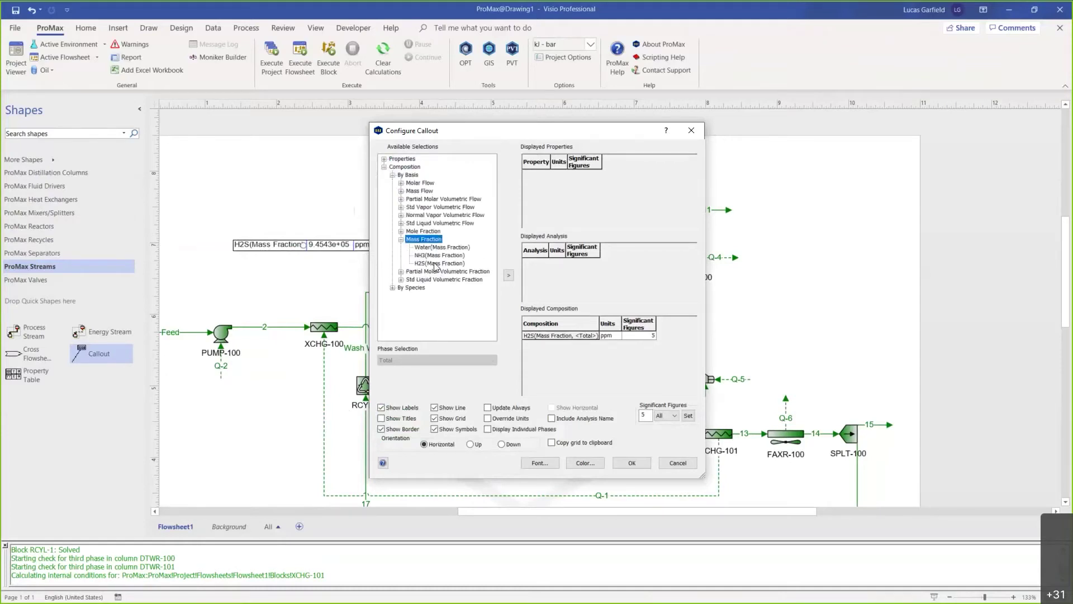
left_click(440, 255)
left_click_drag(440, 255, 568, 335)
left_click(568, 335)
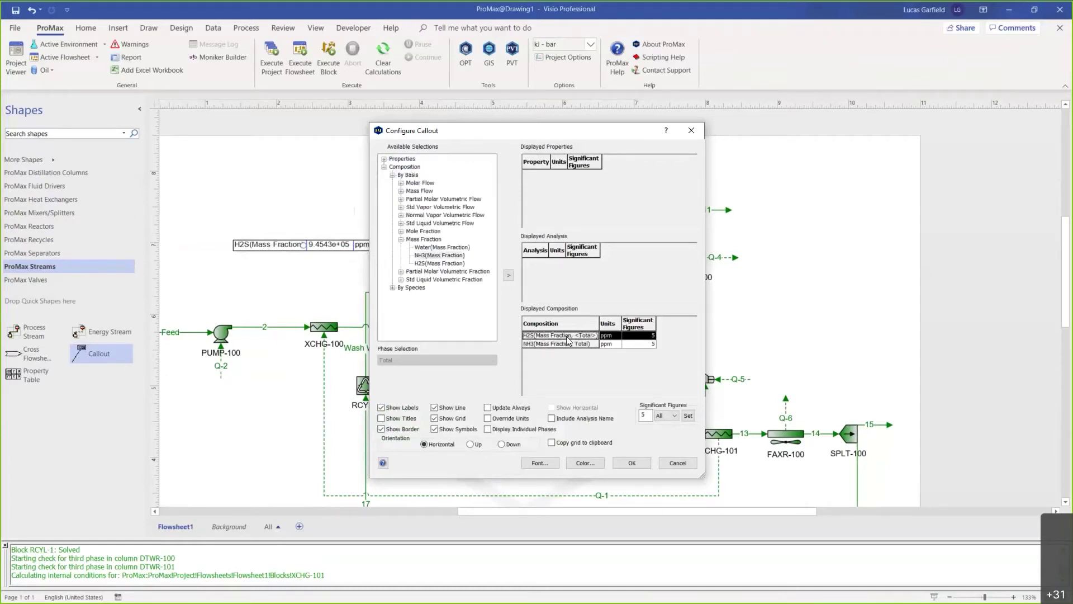
key("Delete")
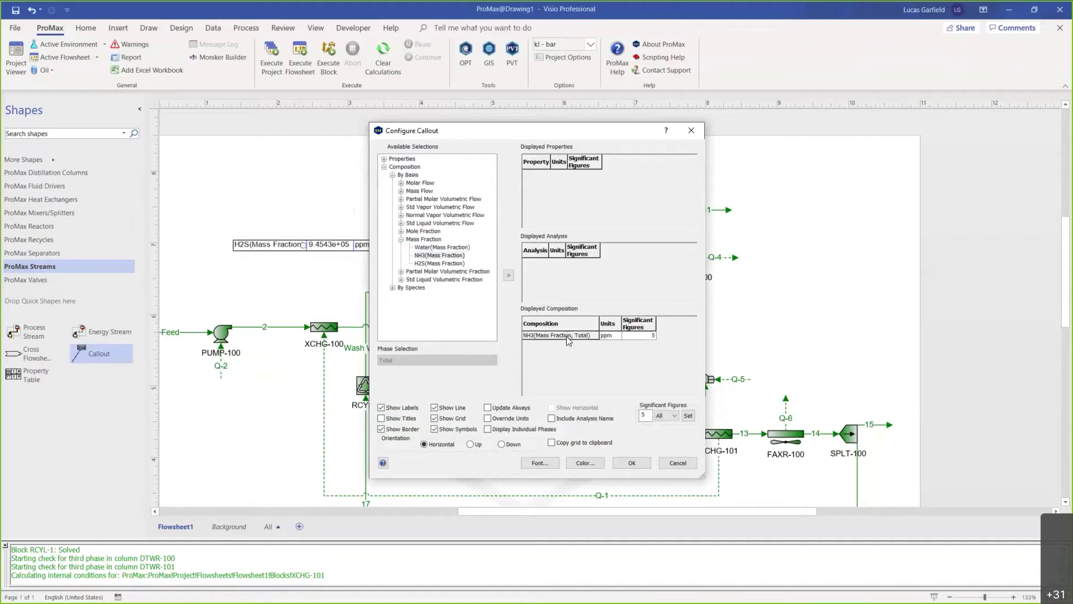
left_click(642, 463)
left_click_drag(303, 244, 338, 244)
Duplicate the NH3 mass fraction callout and attach the copy to stream 12, with its box below and beside XCHG-101.
scroll(306, 269, "down", 1)
key("ctrl+c")
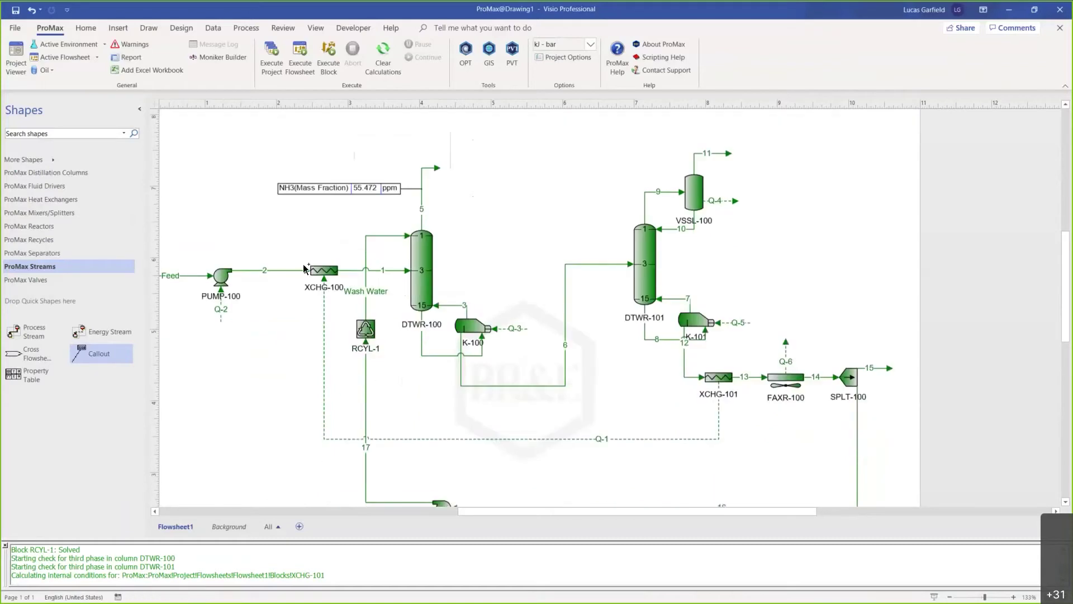
key("ctrl+v")
left_click_drag(253, 208, 622, 407)
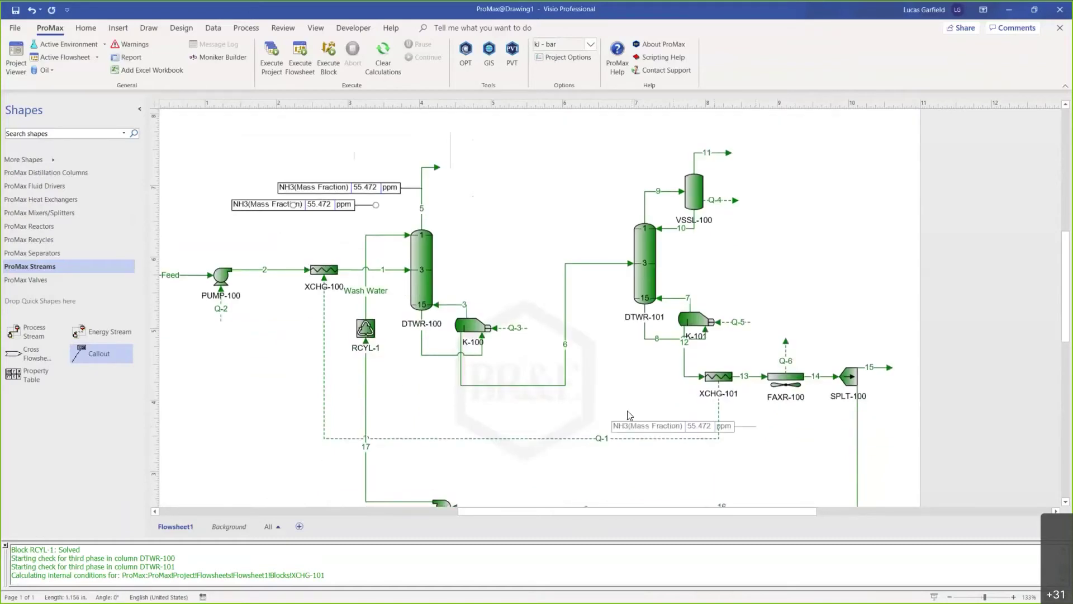
scroll(621, 407, "down", 2)
left_click_drag(629, 332, 646, 310)
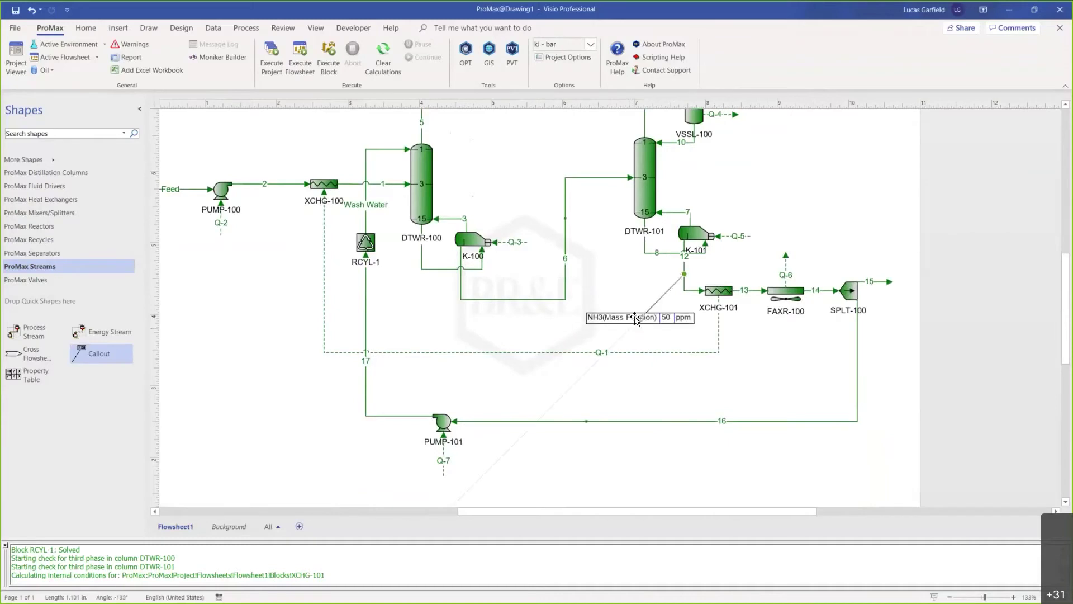
scroll(647, 311, "up", 1)
scroll(646, 313, "up", 2)
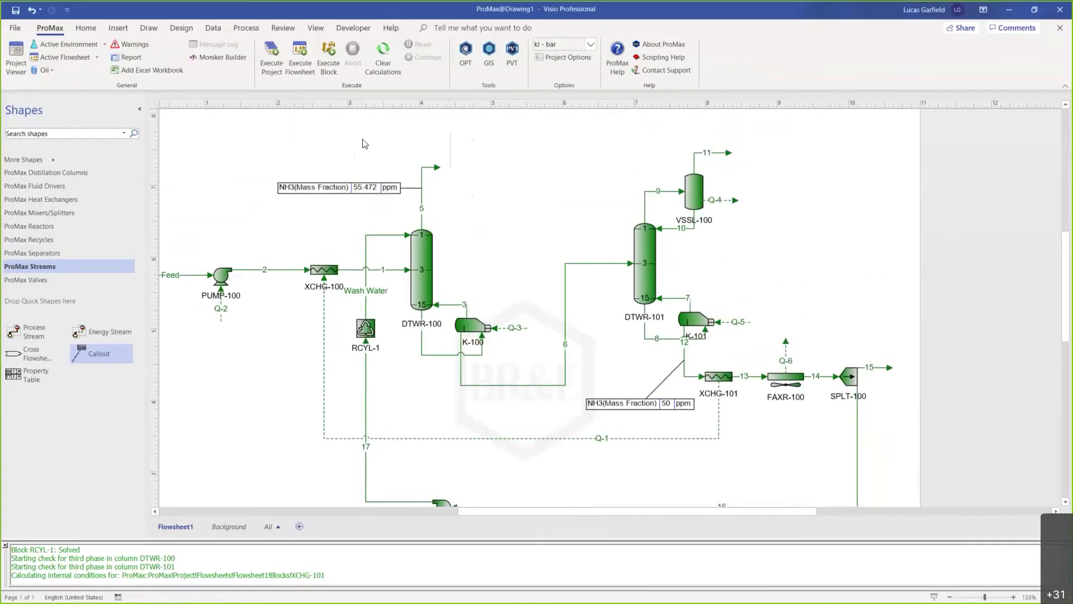
Duplicate the NH3 mass fraction callout and attach the copy to stream 11, the overhead of VSSL-100.
key("ctrl+v")
left_click_drag(337, 212, 635, 160)
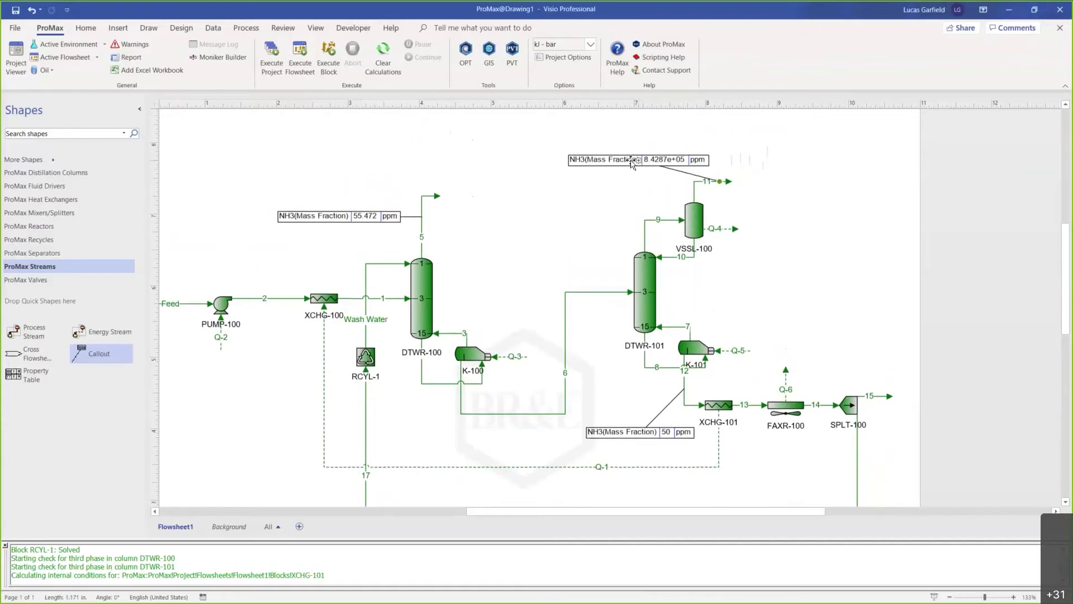
Replace NH3 with H2S mass fraction in the stream 11 callout and place its box directly above the stream.
double_click(409, 159)
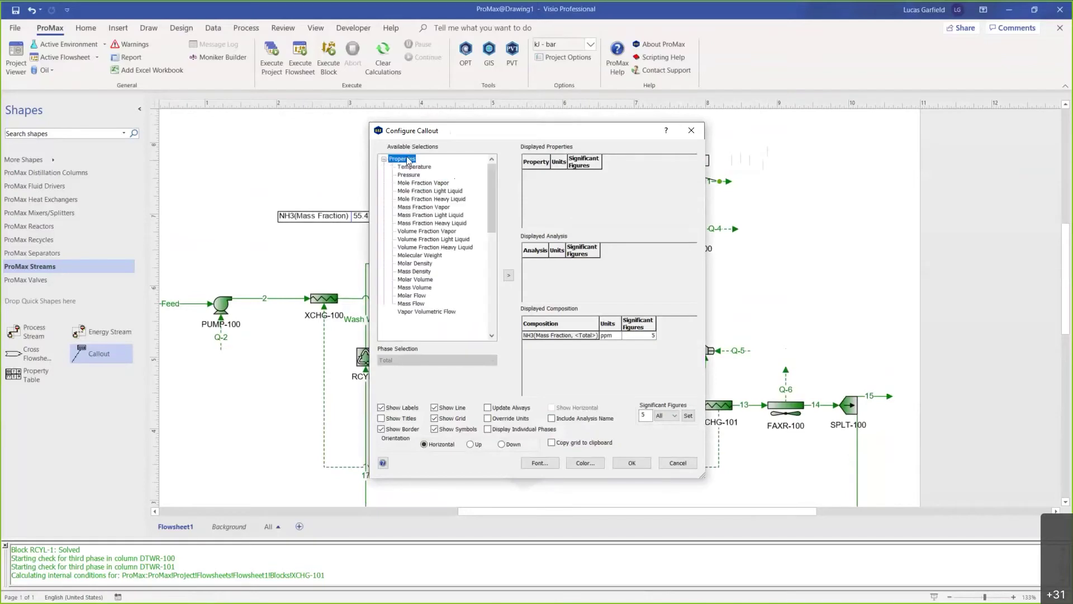
double_click(403, 159)
double_click(405, 166)
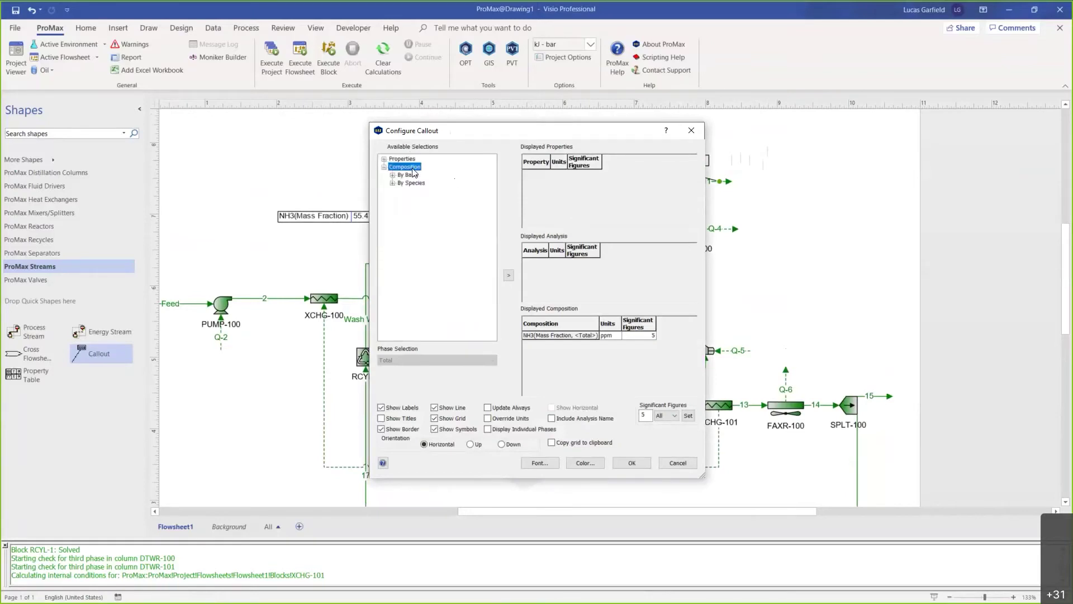
double_click(408, 175)
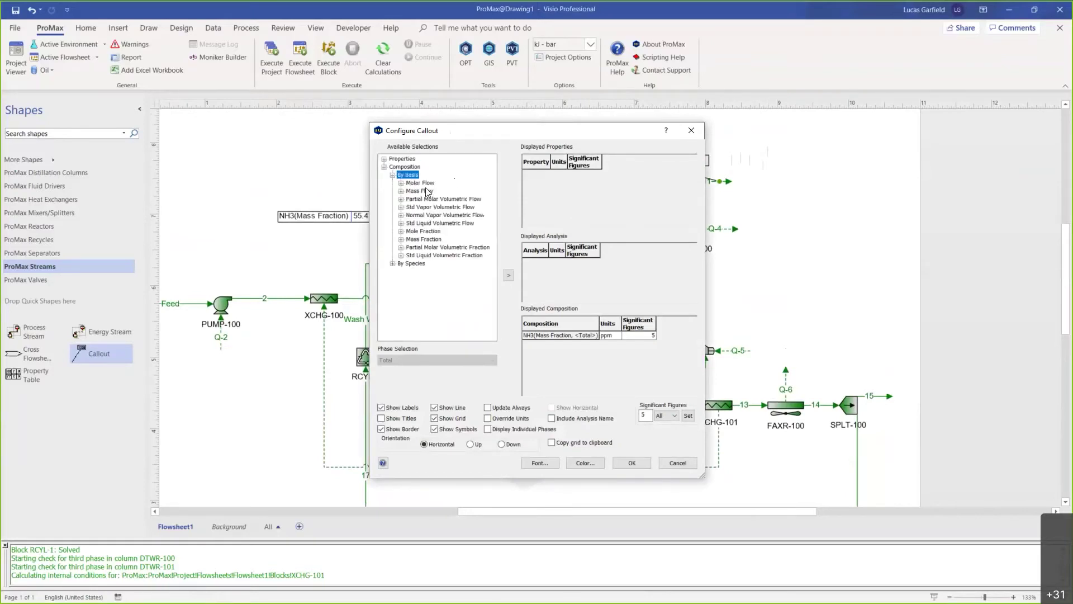
double_click(420, 239)
double_click(440, 262)
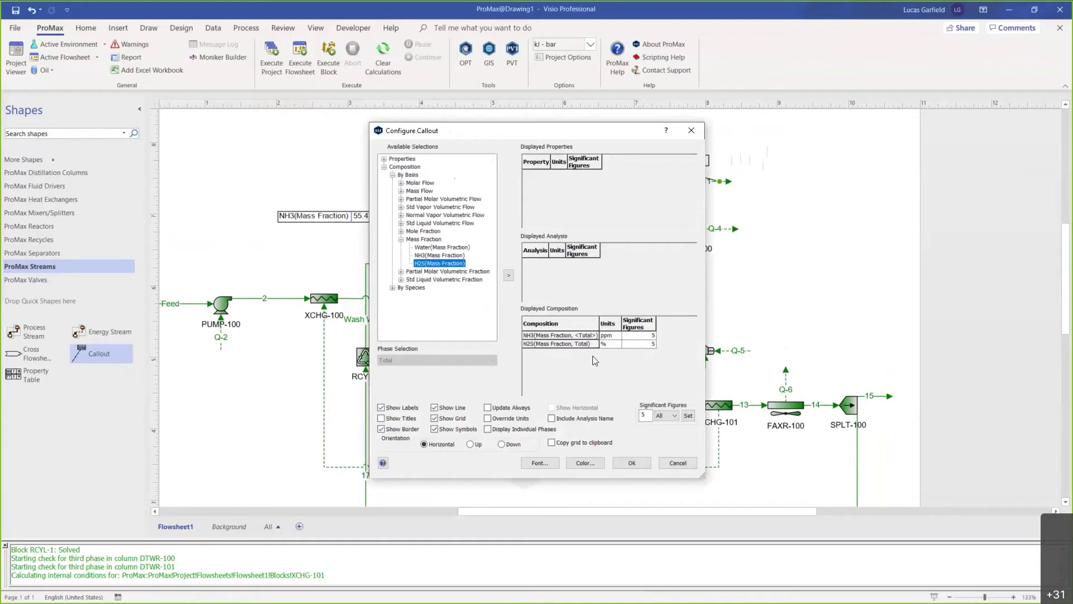
left_click(609, 336)
key("Delete")
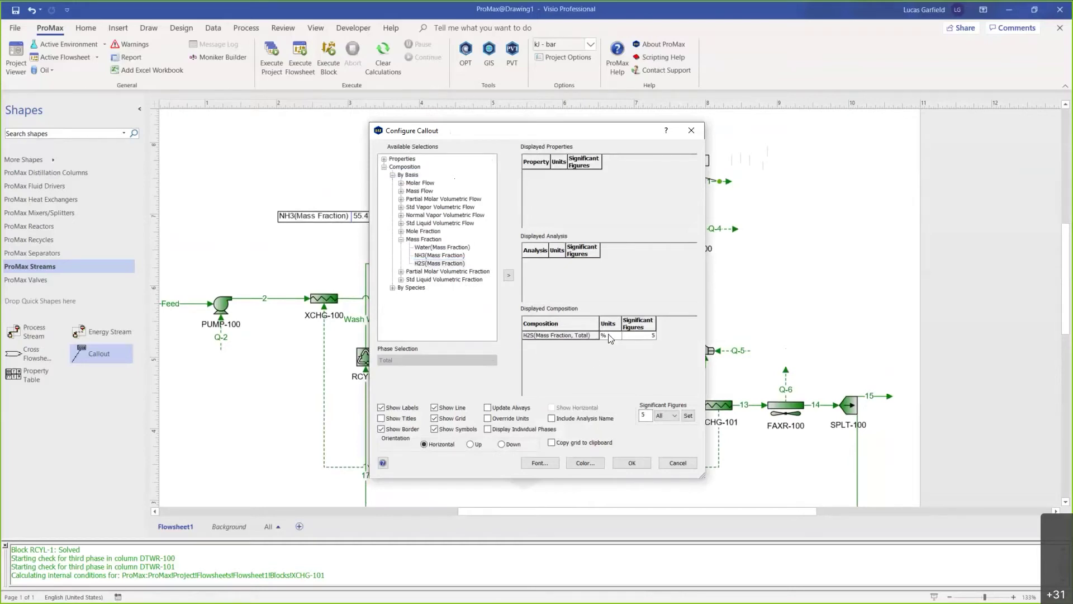
left_click(637, 461)
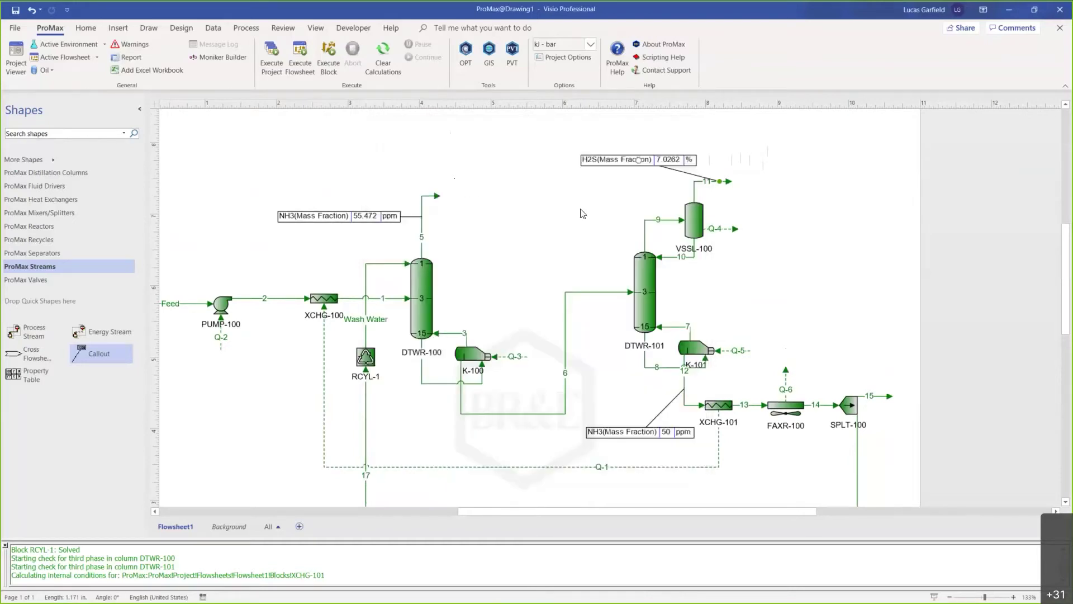
left_click_drag(640, 160, 722, 157)
left_click_drag(646, 146, 780, 167)
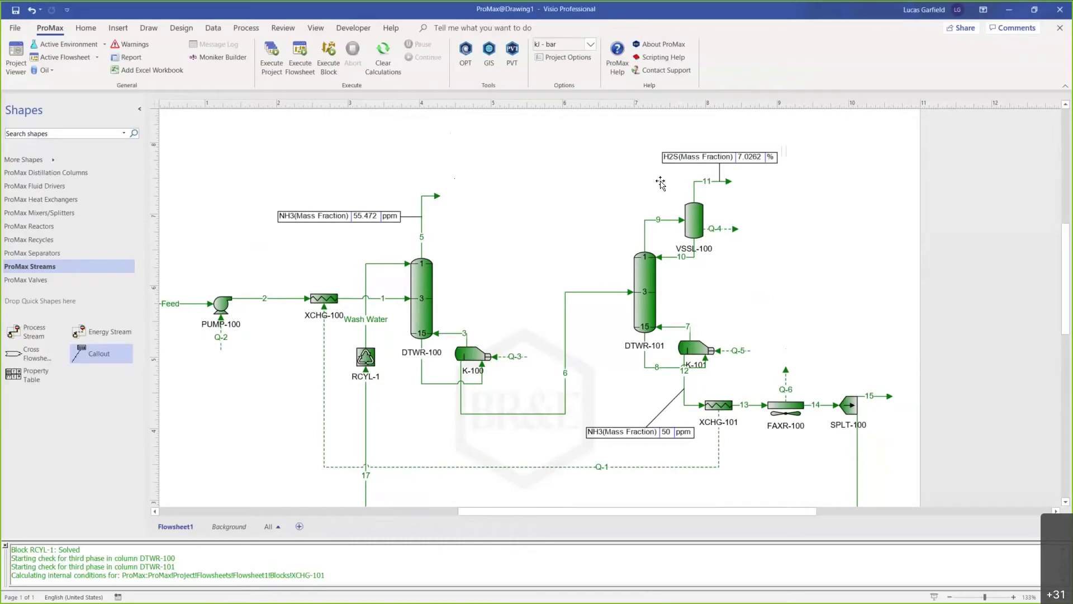
left_click_drag(675, 156, 788, 169)
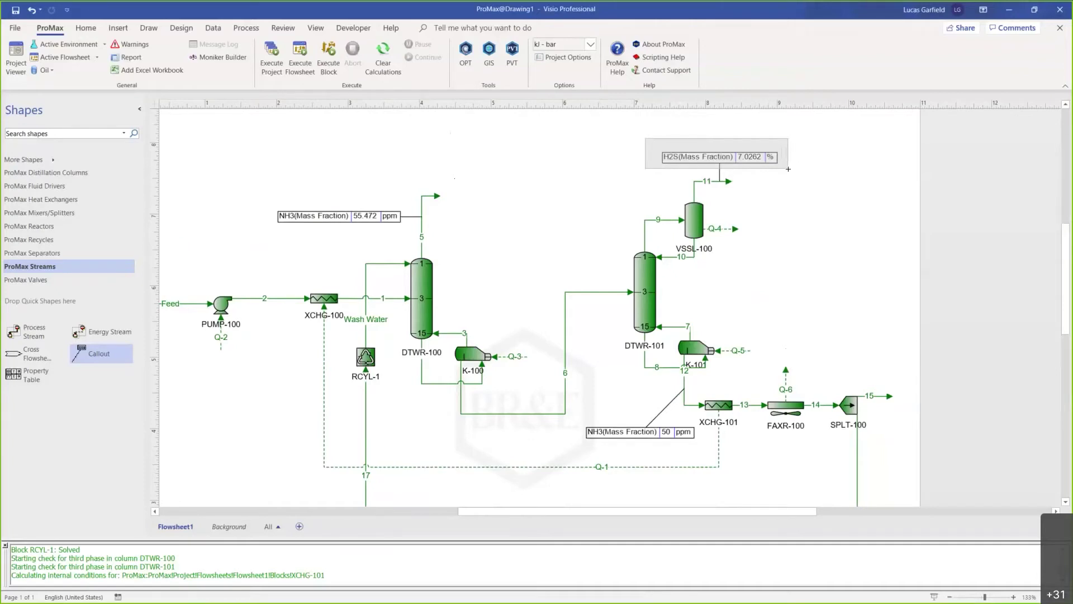
left_click_drag(788, 169, 788, 169)
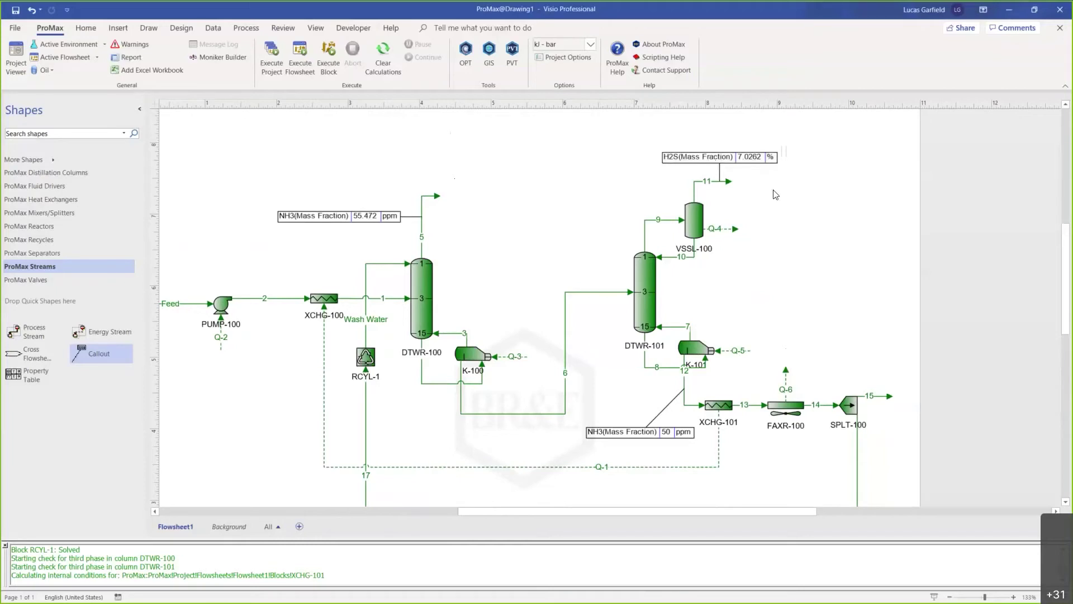
left_click_drag(591, 152, 777, 459)
left_click_drag(628, 142, 793, 171)
left_click(643, 310)
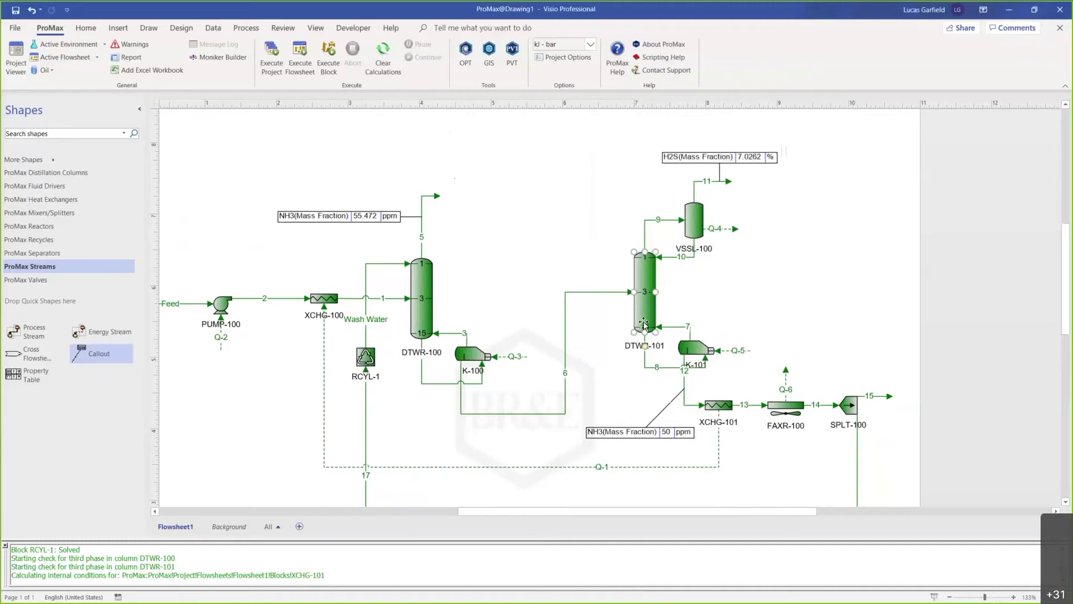
left_click(612, 410)
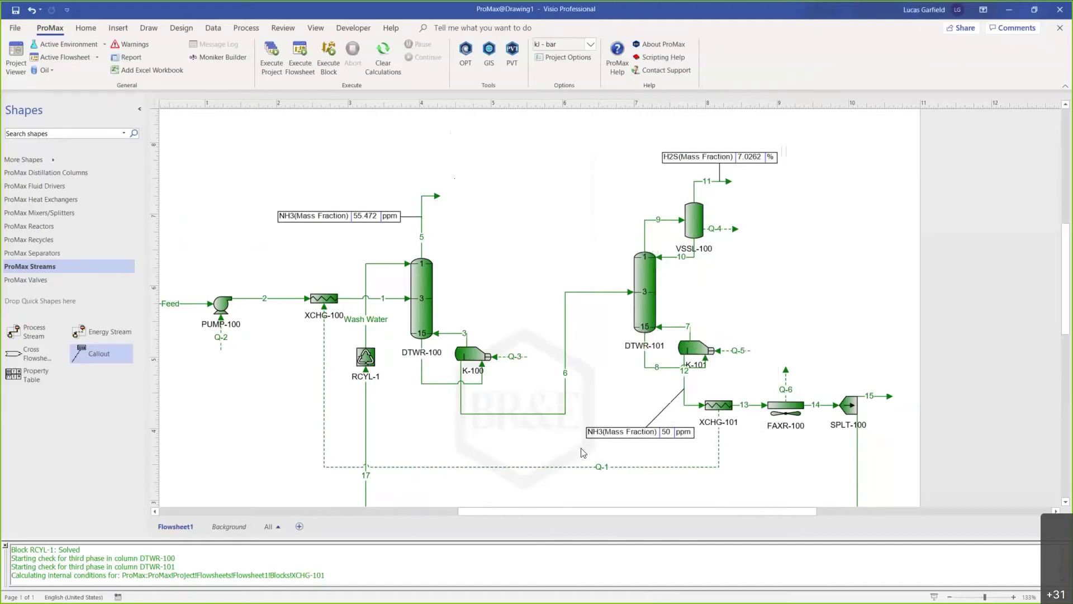
left_click_drag(581, 454, 742, 331)
left_click_drag(621, 415, 697, 375)
left_click_drag(551, 276, 600, 318)
left_click_drag(609, 139, 795, 191)
left_click_drag(535, 172, 269, 395)
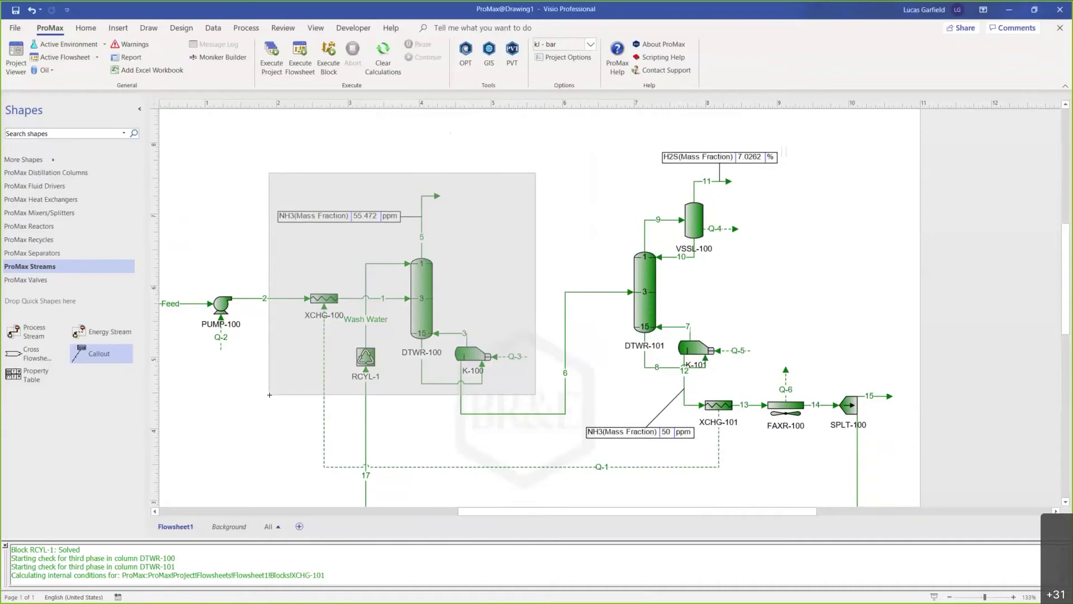
left_click_drag(269, 394, 269, 395)
left_click(269, 407)
left_click_drag(263, 172, 408, 226)
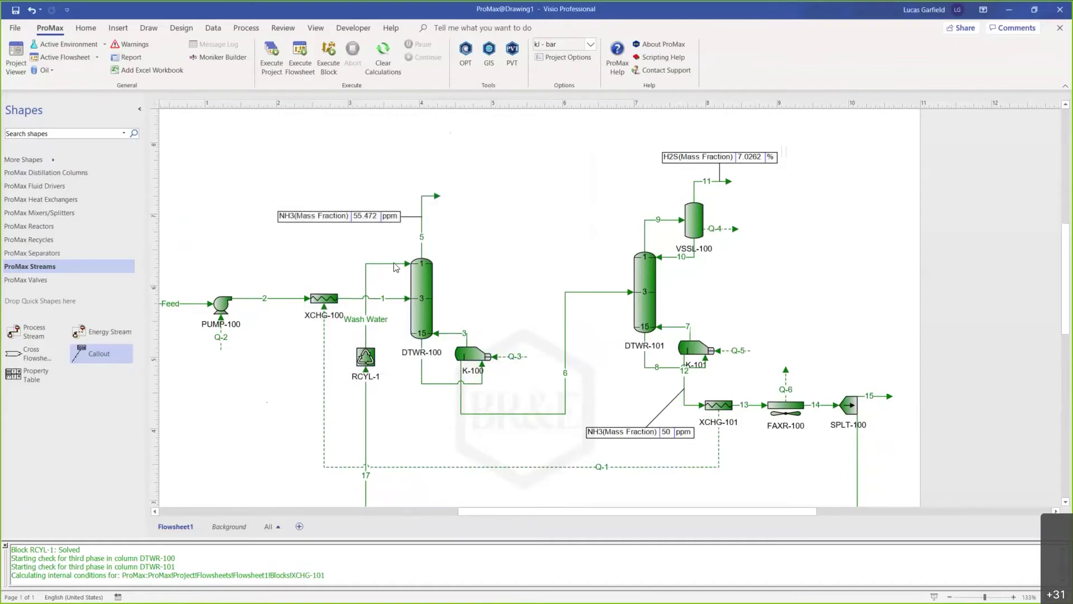
Check the calculated H2S recovery in the specifications of column DTWR-100.
double_click(429, 302)
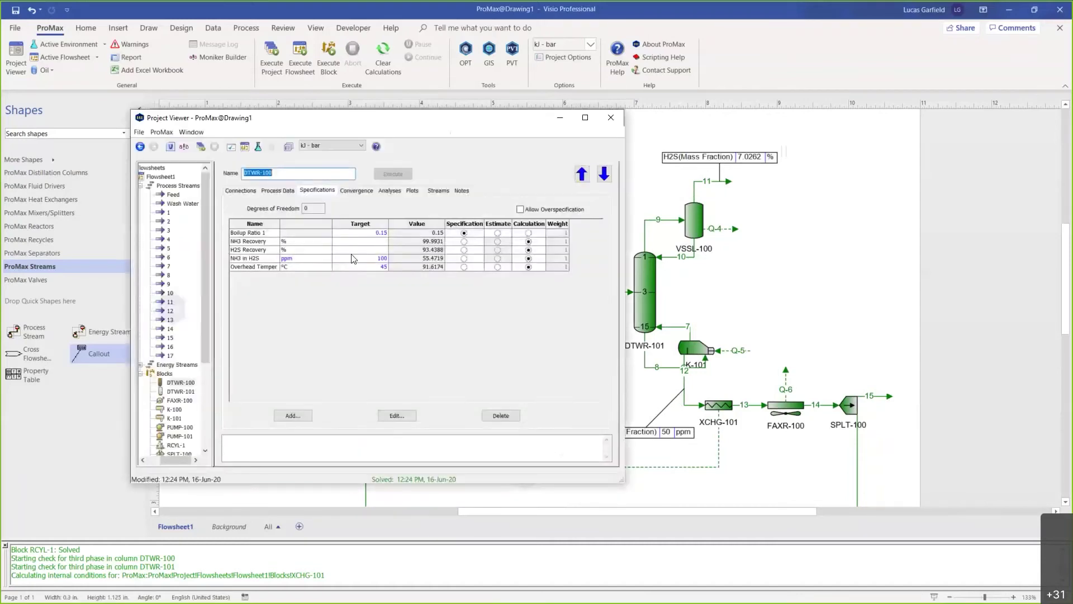
left_click(248, 250)
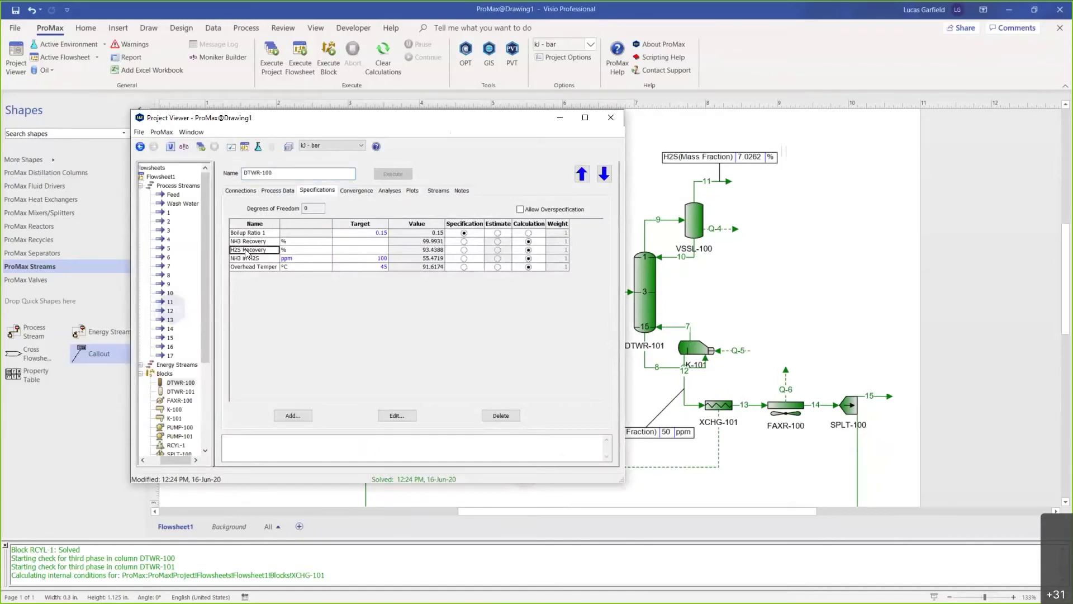
left_click(406, 250)
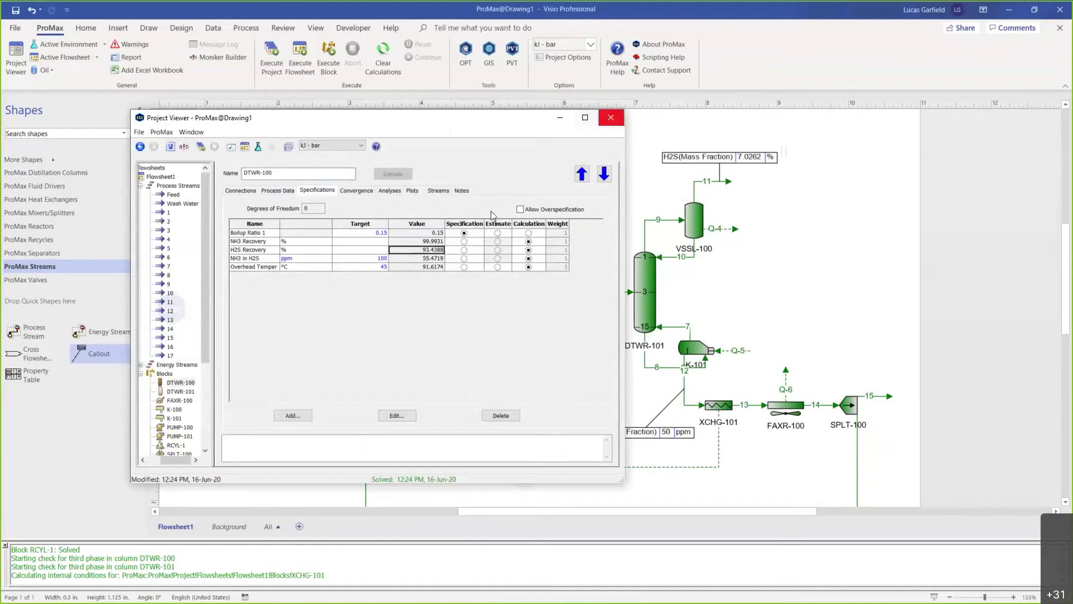
left_click(610, 118)
left_click_drag(358, 175, 451, 247)
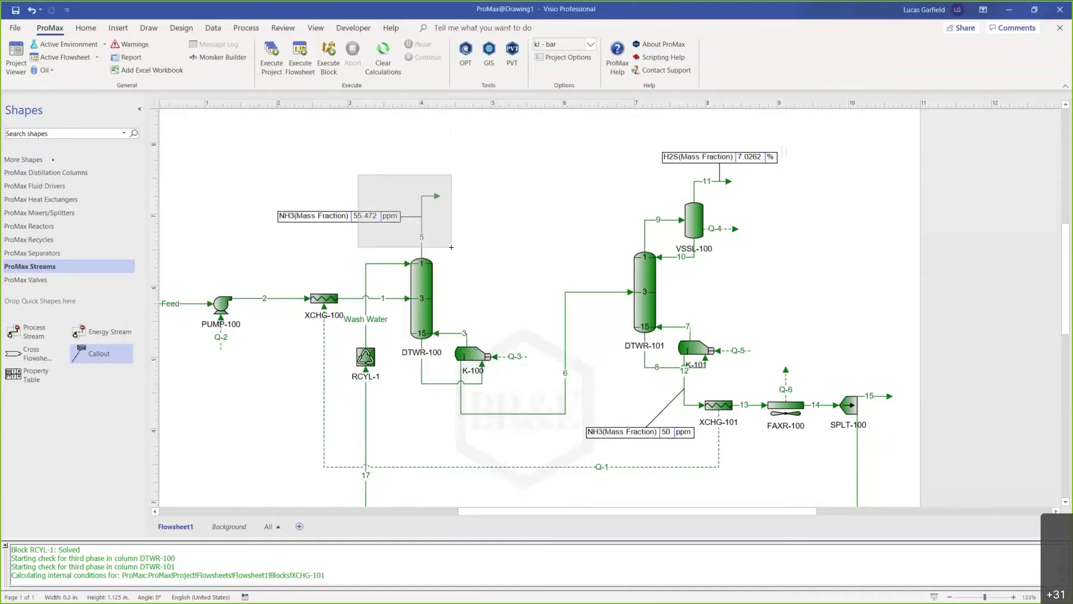
left_click_drag(451, 247, 451, 247)
left_click_drag(607, 135, 801, 172)
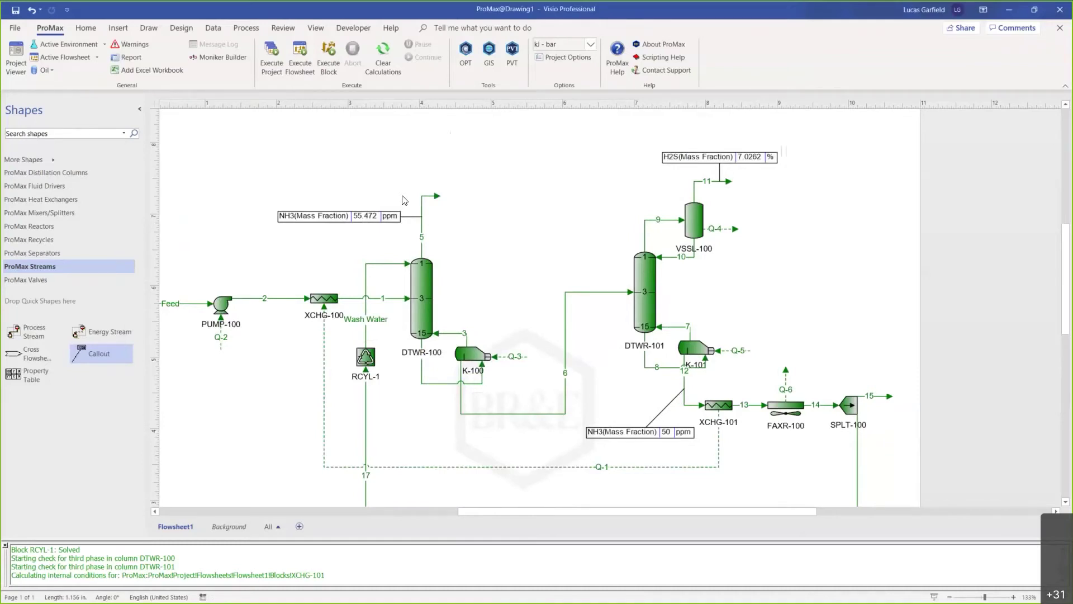
left_click_drag(242, 166, 459, 256)
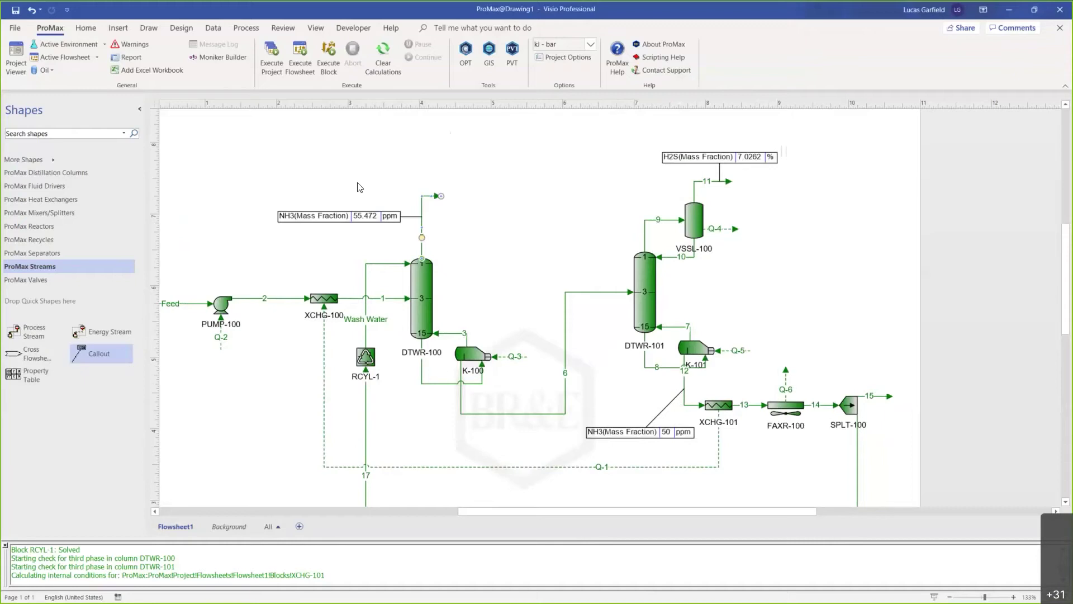
left_click(357, 183)
middle_click(248, 168)
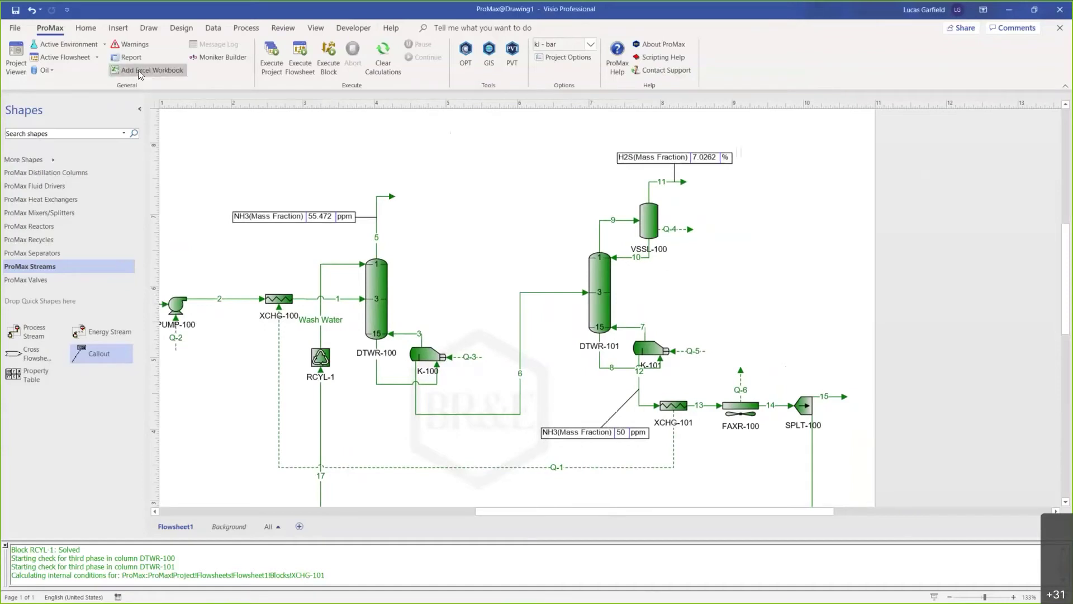
Add an Excel workbook to the project, enter the heading Boilup Ratio in B1 and fit column B to it.
left_click(160, 72)
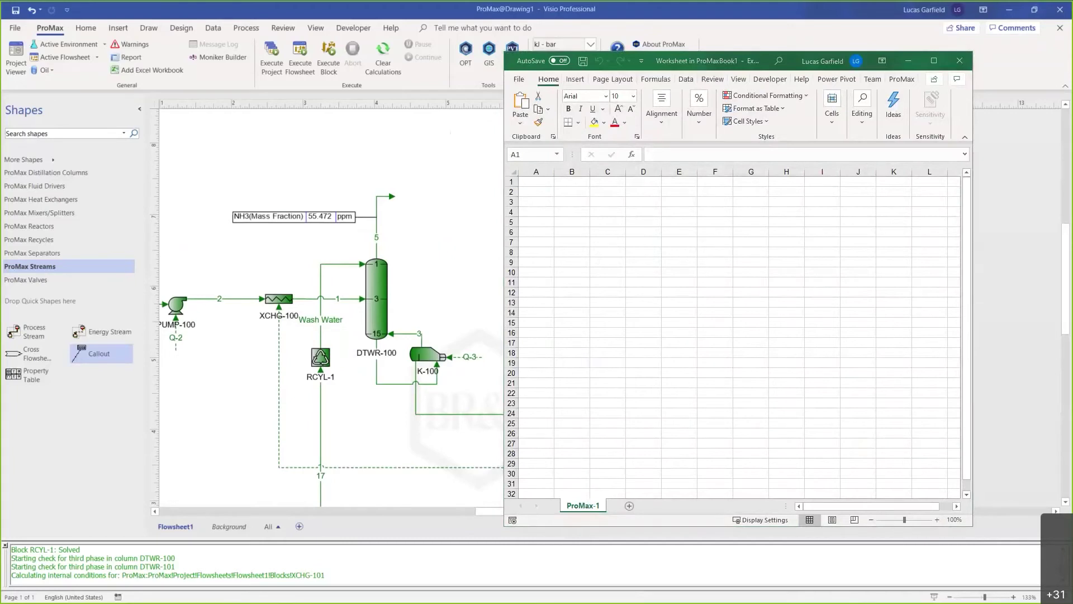
left_click(566, 183)
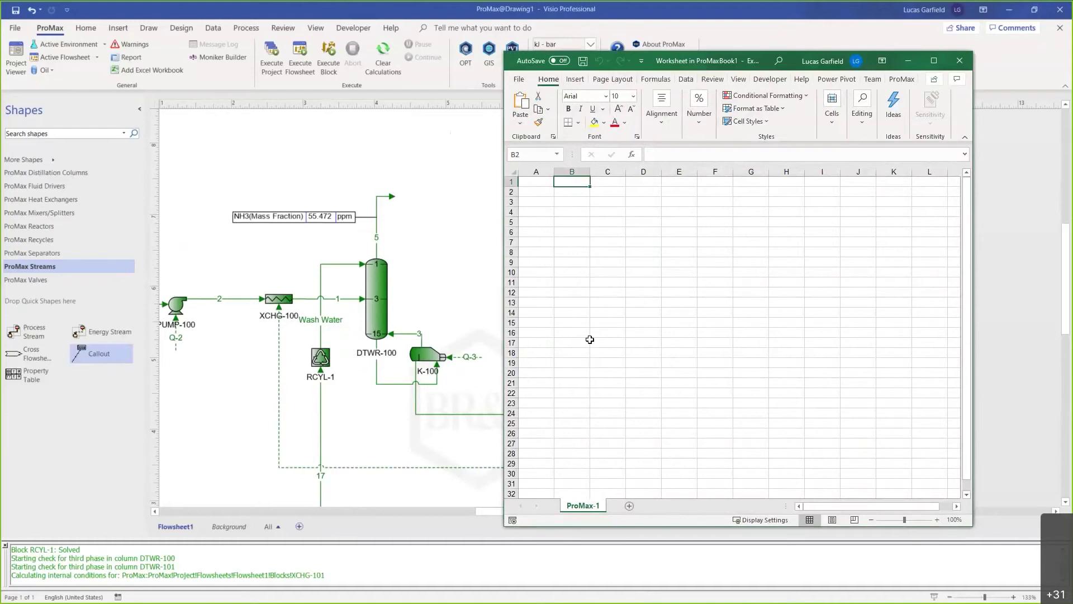
type("B")
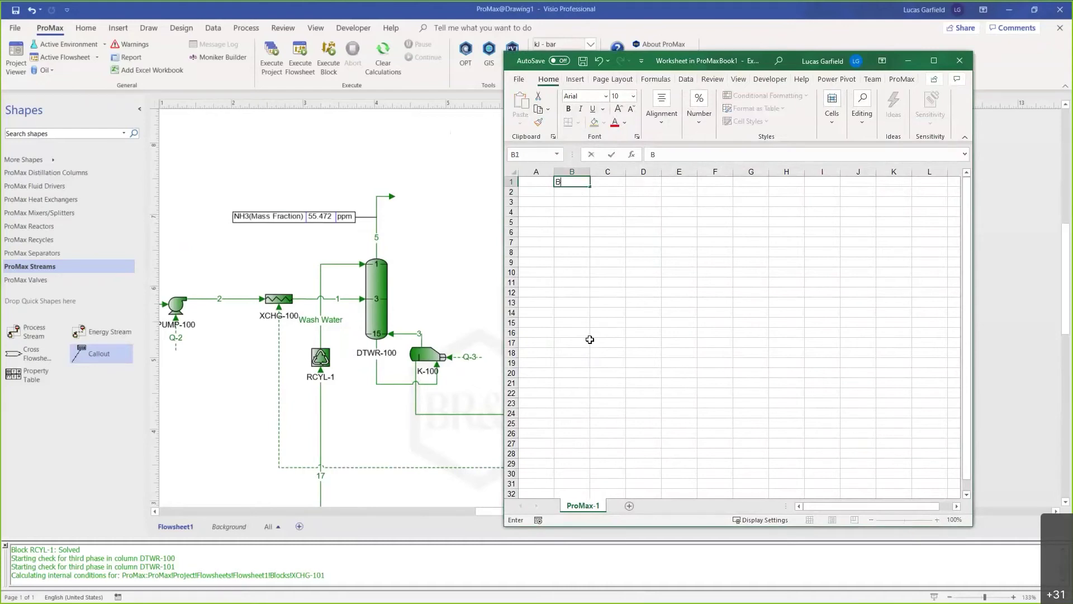
type("oilup Ratio")
key("ctrl+Return")
key("Right")
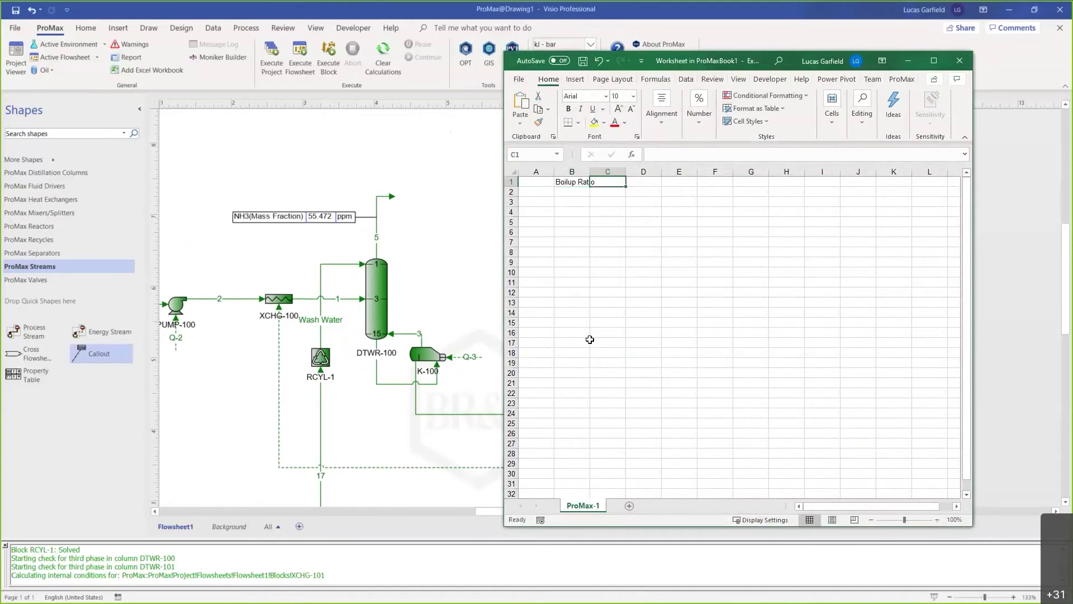
double_click(590, 172)
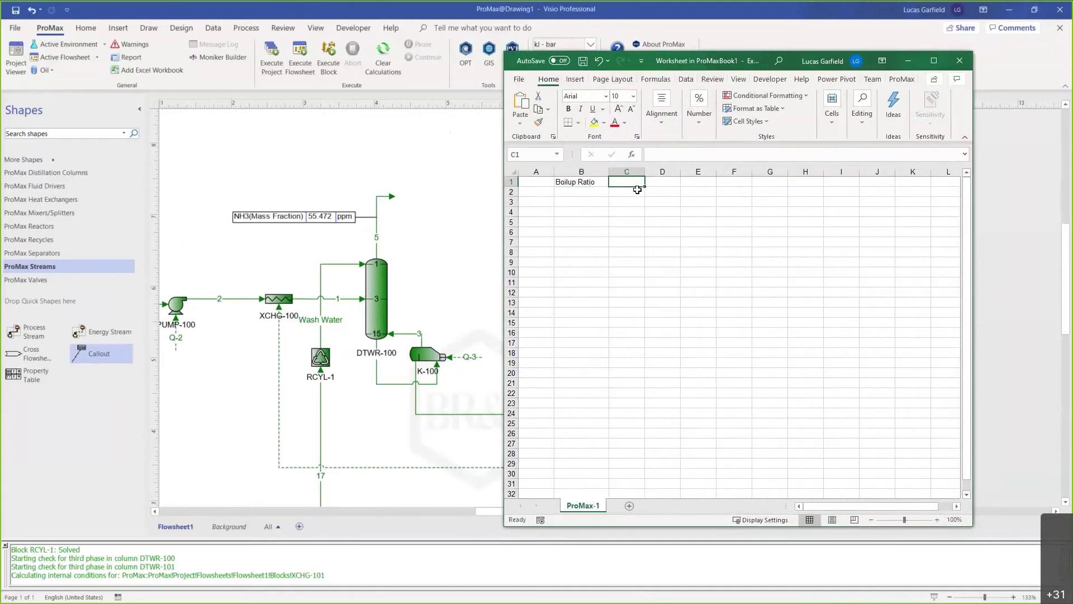
Enter the heading Wash Water Flow in C1 and widen column C.
type("Wash Water Flow Rates")
key("Return")
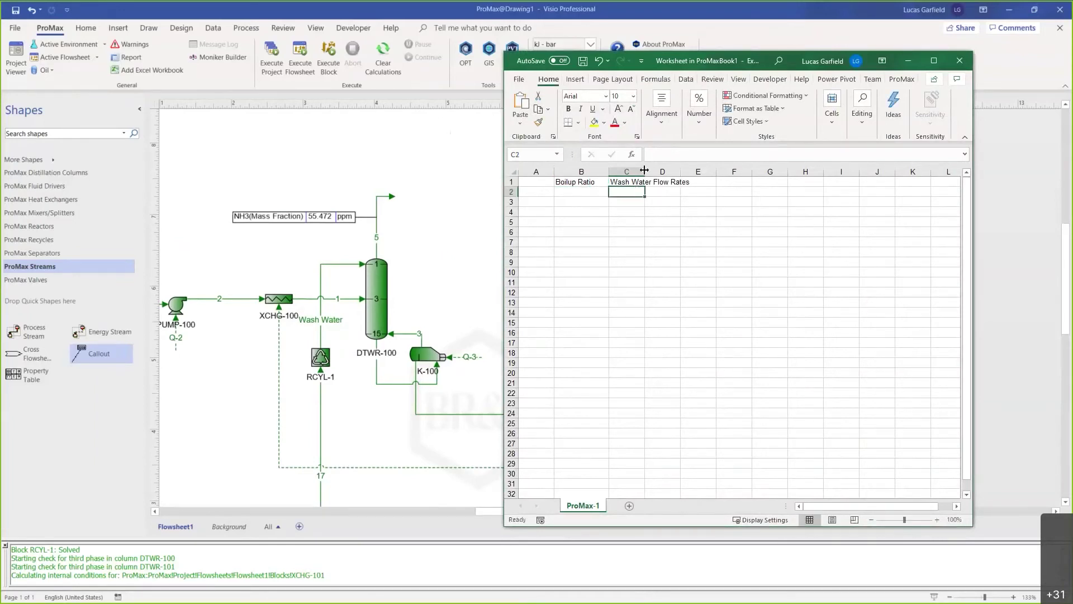
left_click_drag(644, 170, 690, 172)
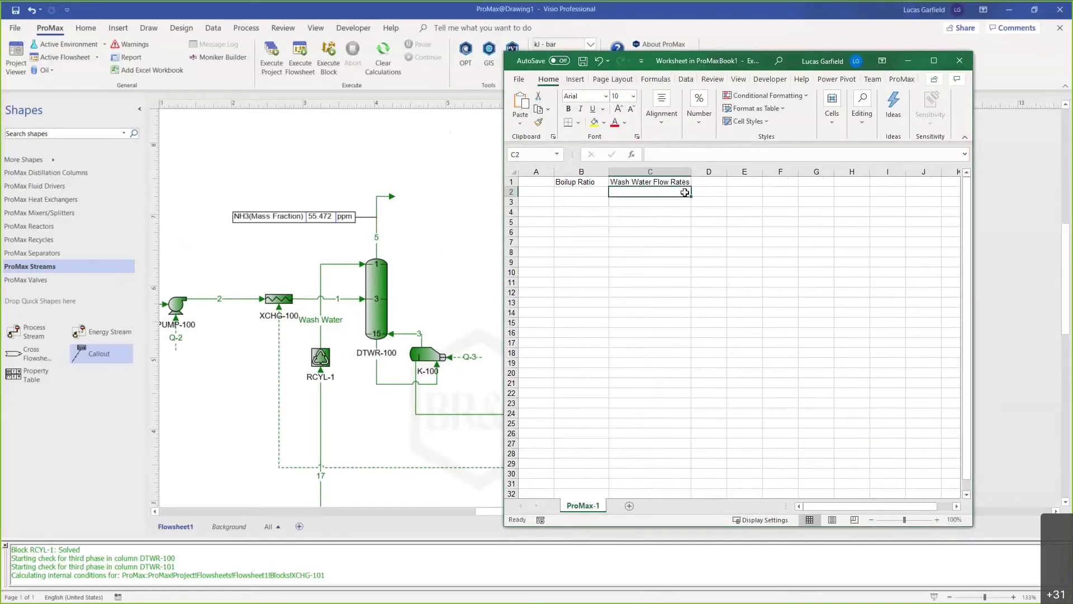
key("Up")
type("Wash Wa")
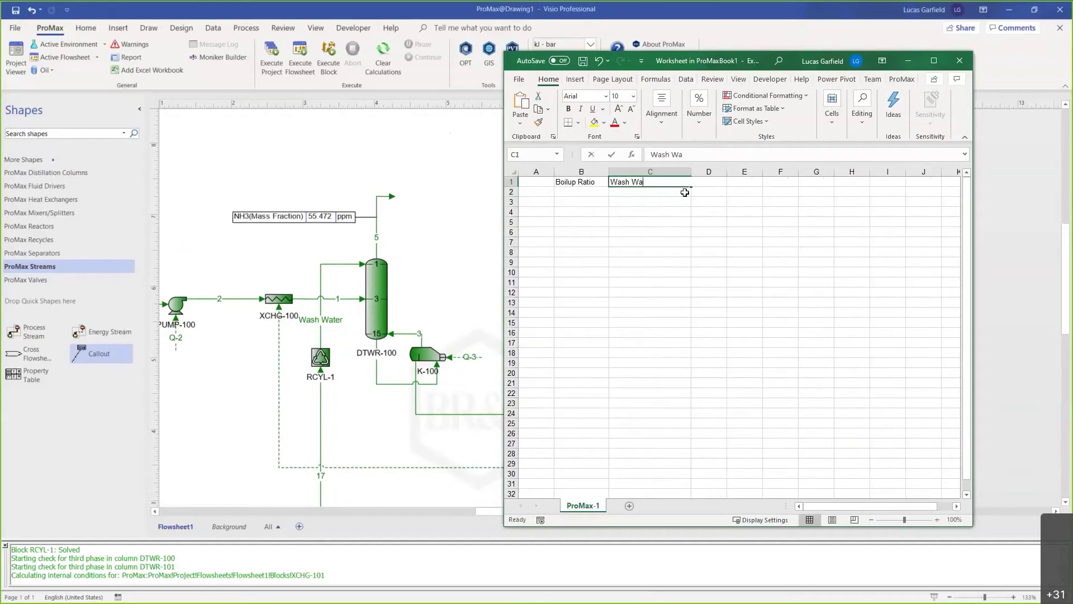
type("ter Flow")
key("Return")
Look up the boilup ratio target in the specifications of column DTWR-100.
double_click(378, 282)
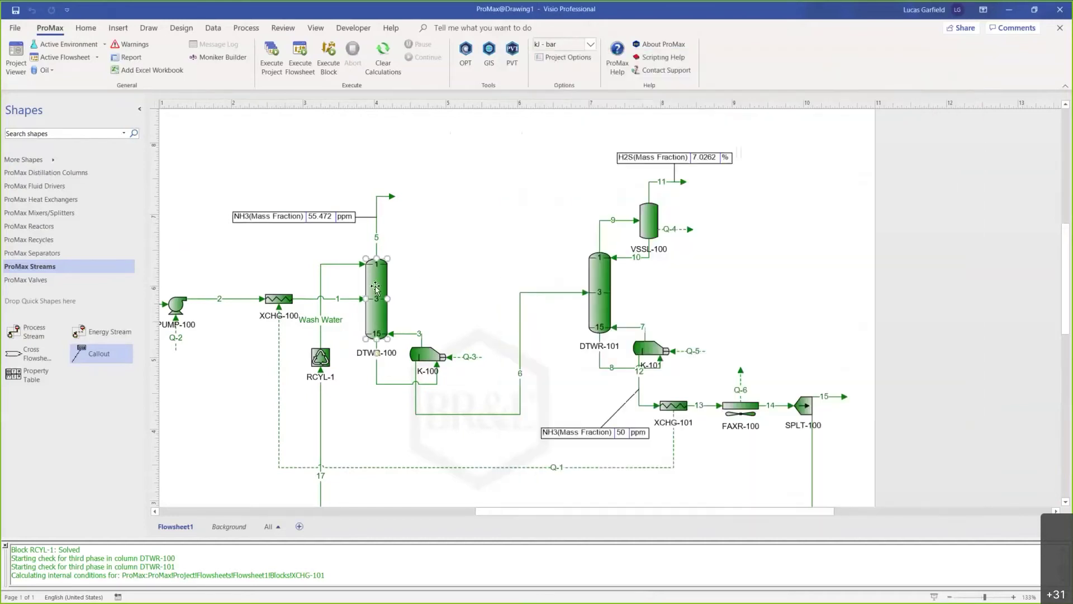
left_click(367, 235)
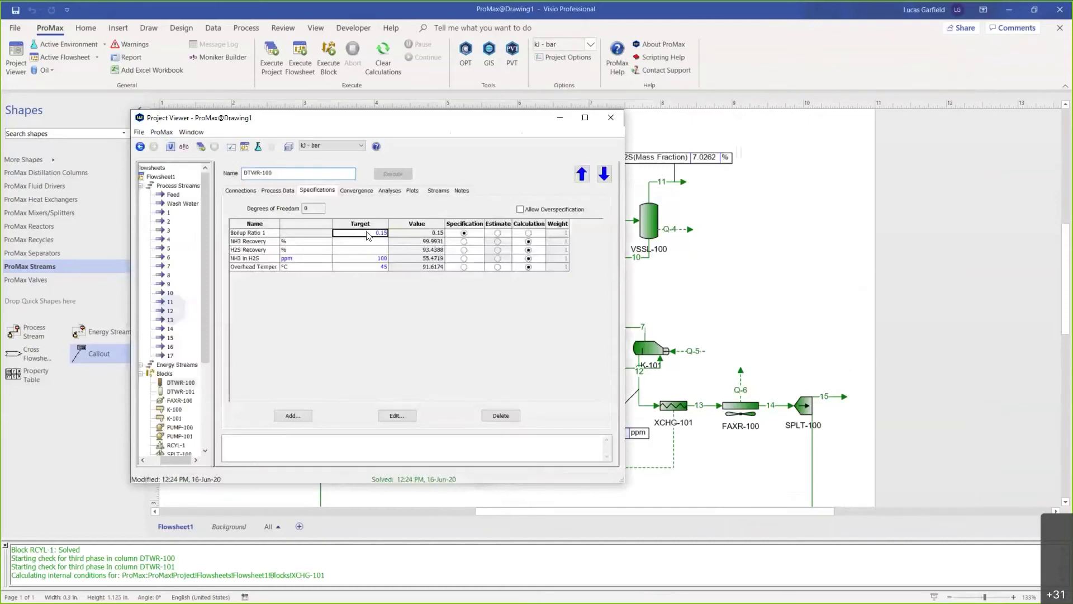
left_click(602, 122)
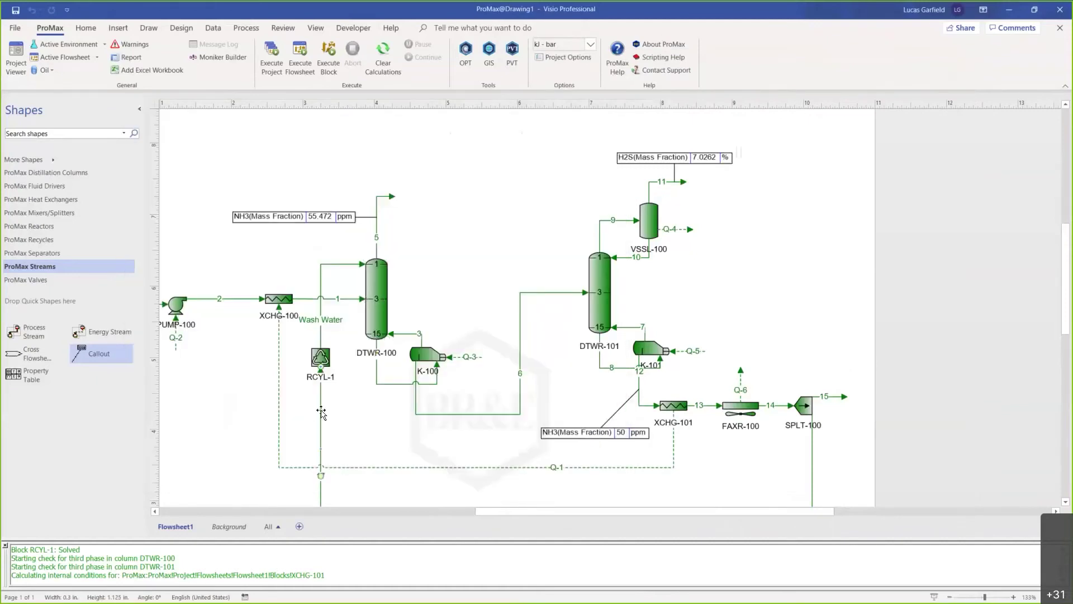
Check the properties of stream 17 and the standard liquid volumetric flow of stream 16.
double_click(321, 412)
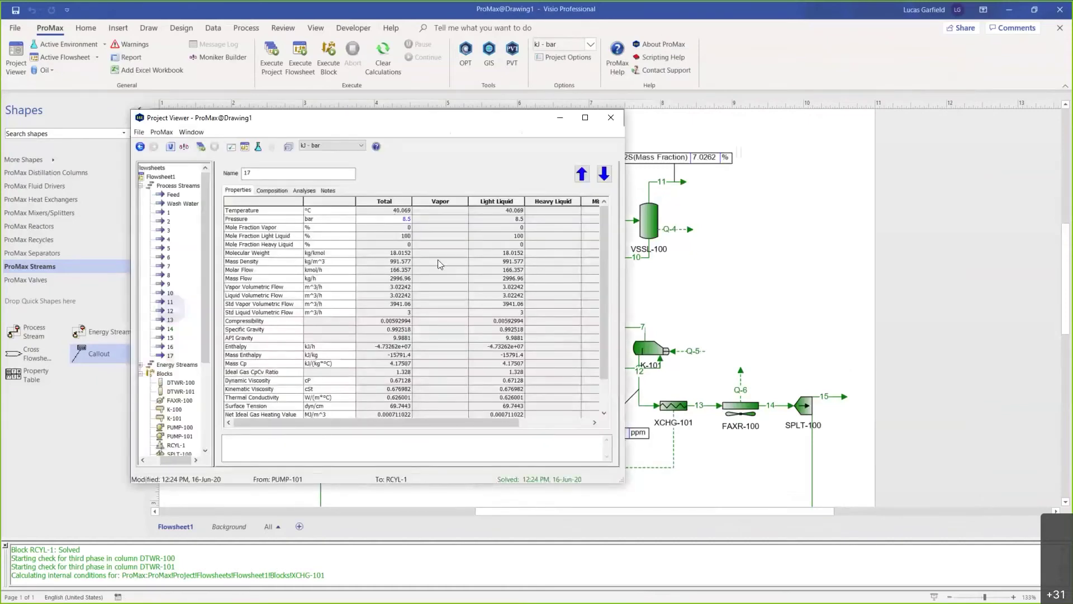
left_click(611, 117)
scroll(457, 375, "down", 3)
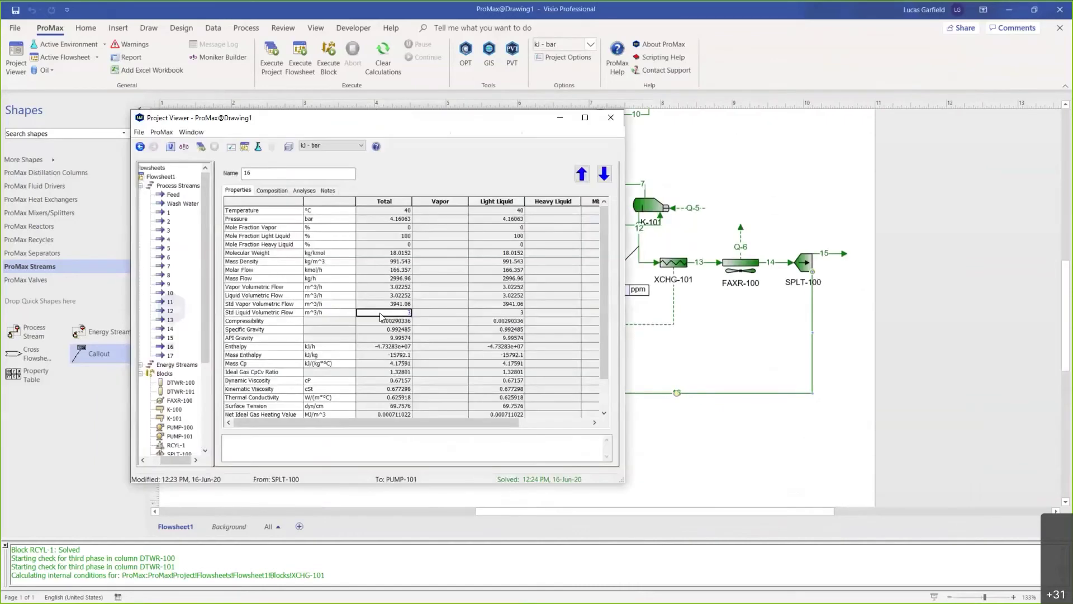
left_click(611, 118)
scroll(619, 168, "up", 2)
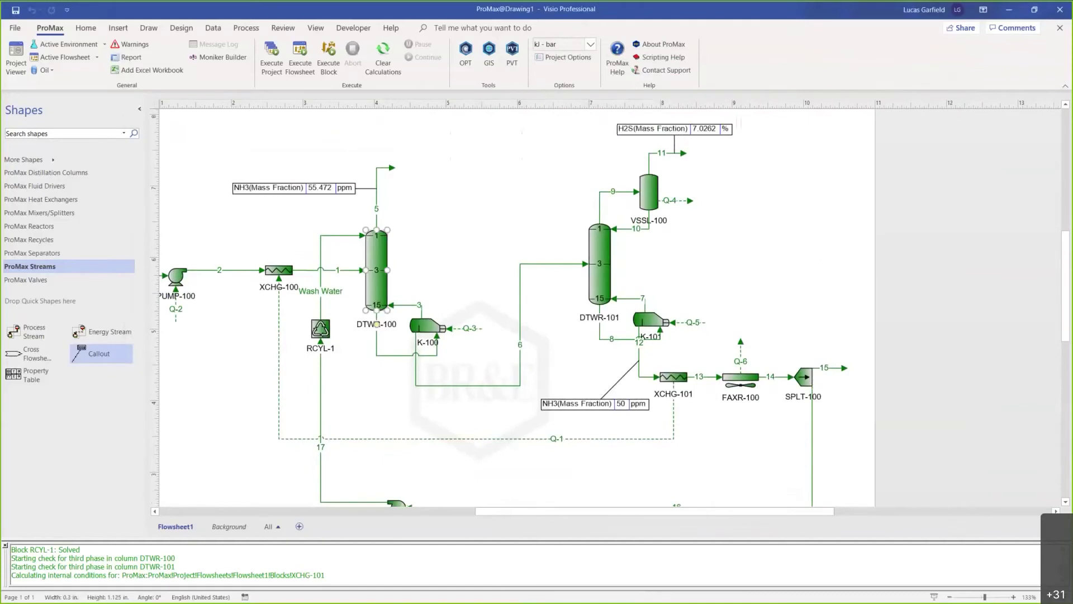
Switch to the Excel worksheet and enter a boilup ratio of 0.15 in each of cells B2 to B4.
key("alt+Tab")
key("Left")
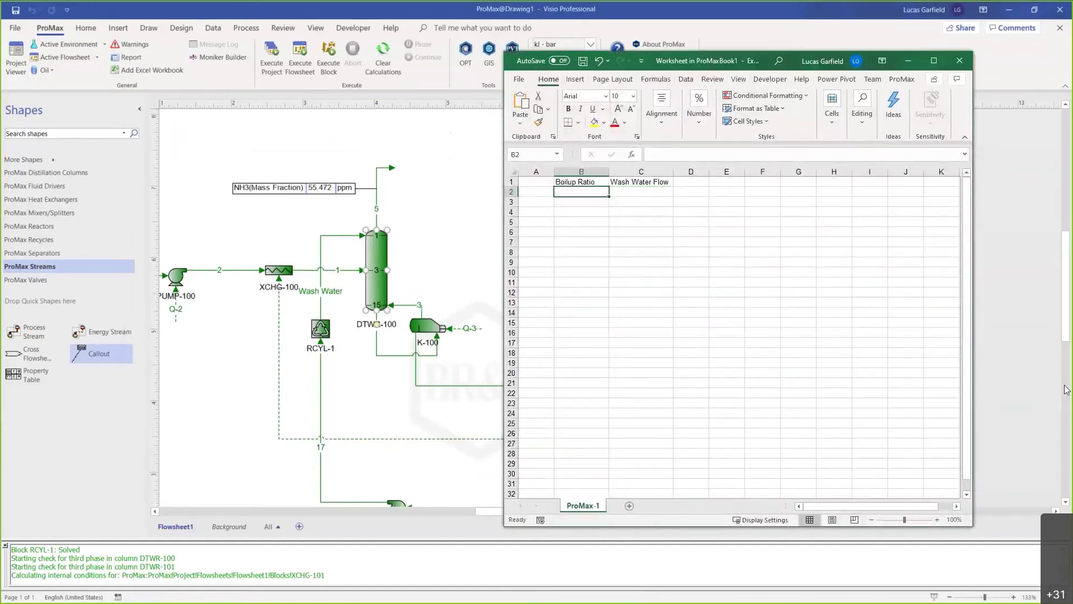
type(".1")
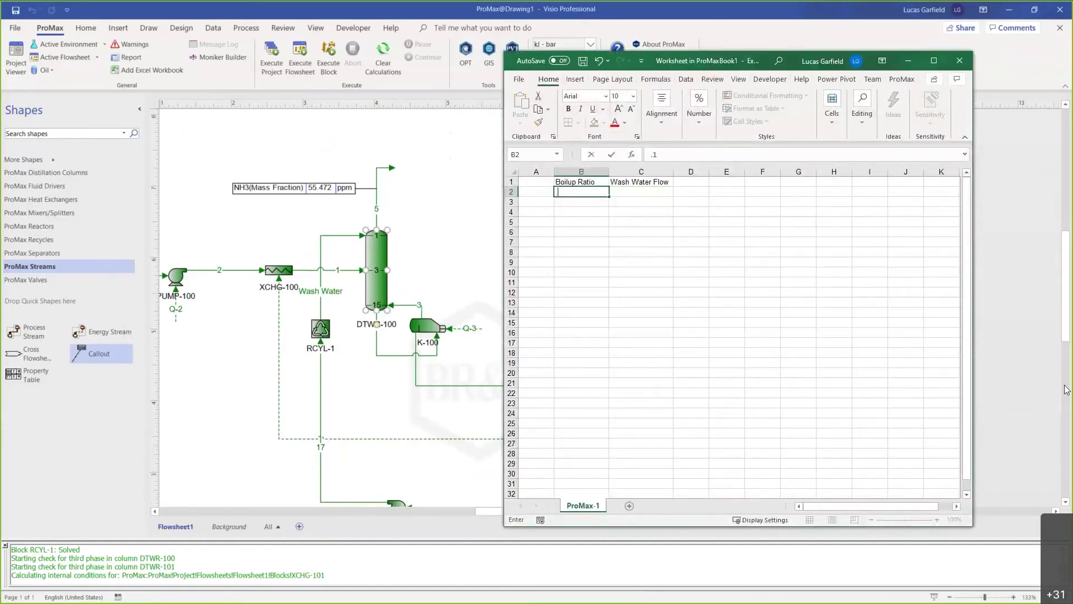
type("5")
key("Return")
type(".15")
key("Return")
type(".15")
key("Return")
Enter the wash water flows 2.5, 3 and 3.5 in cells C2 to C4.
key("Right")
key("Up")
key("Up")
key("Up")
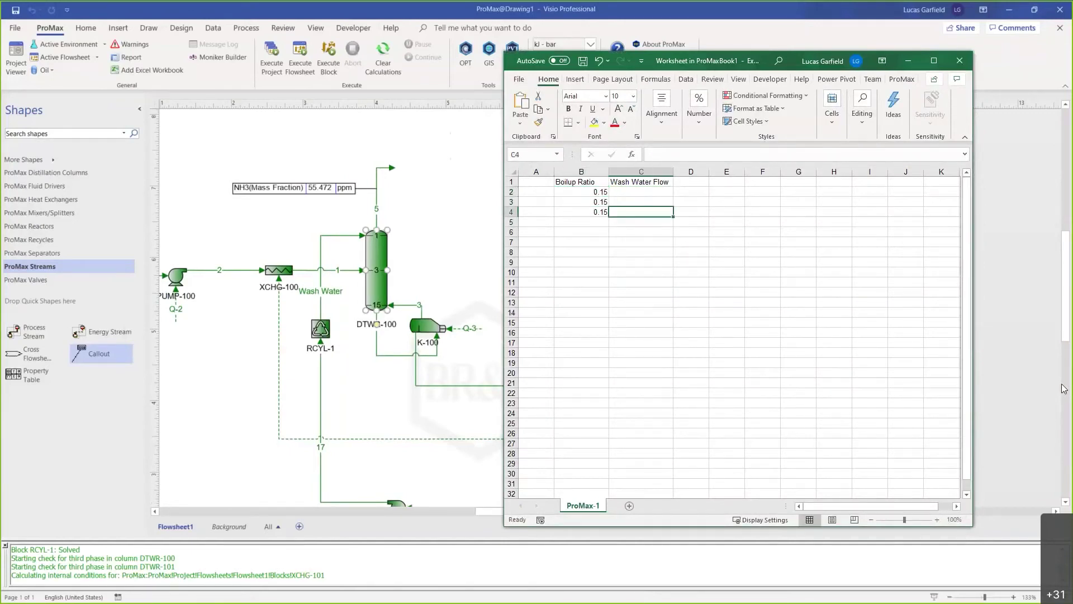
type("2.5")
key("Return")
type("3")
key("Return")
type("3.5")
key("Return")
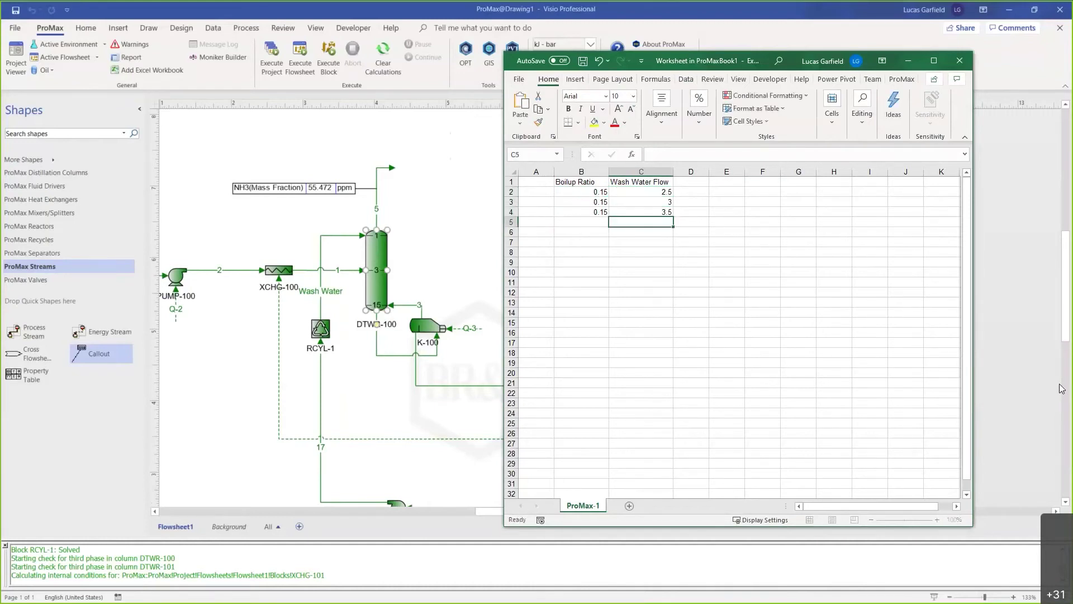
Enter a boilup ratio of 0.14 in each of cells B5 to B7.
key("Left")
key("Up")
key("Down")
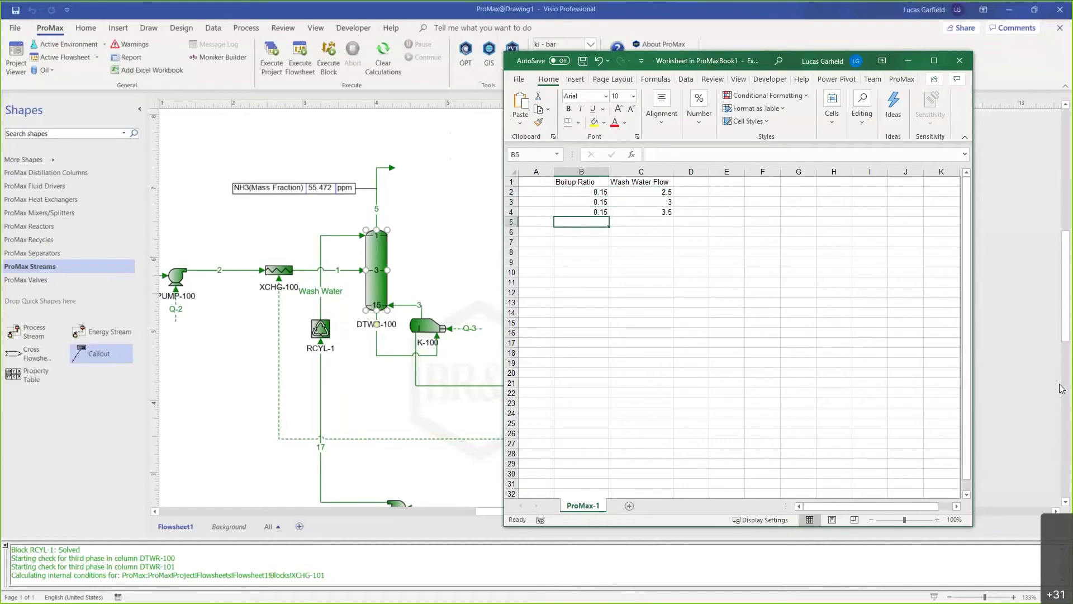
type(".14")
key("Return")
type(".14")
key("Return")
type(".14")
key("Return")
key("Up")
key("Up")
key("Up")
Set the boilup ratio in cells B5 to B7 to 0.16.
type(".16")
key("Return")
type(".16")
key("Return")
type(".16")
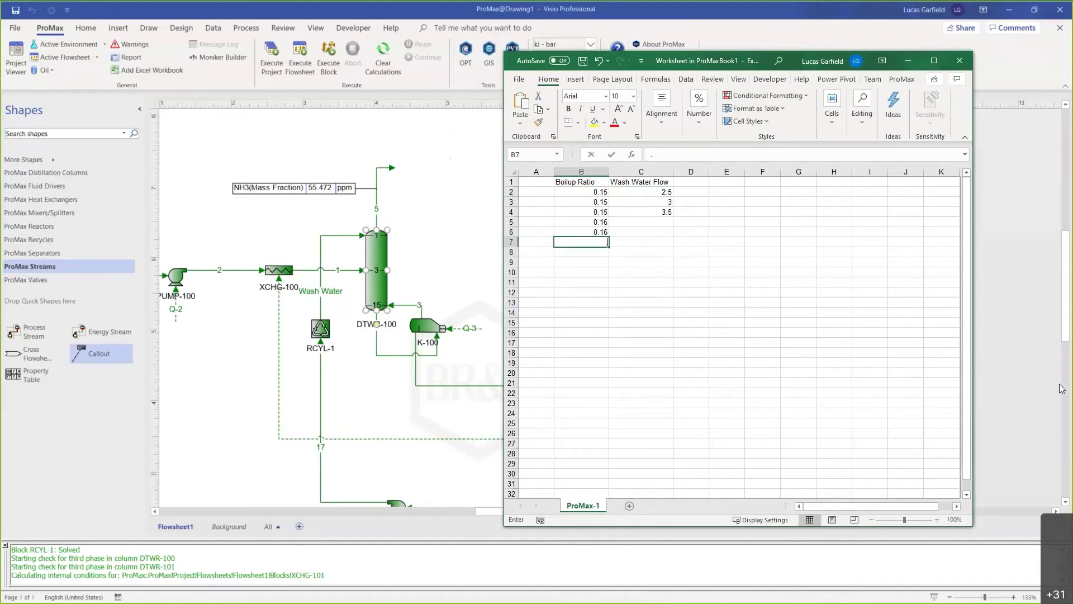
key("Tab")
Copy the three wash water flows in C2:C4 to cells C5:C7.
key("Up")
key("Up")
key("Up")
key("Up")
key("Down")
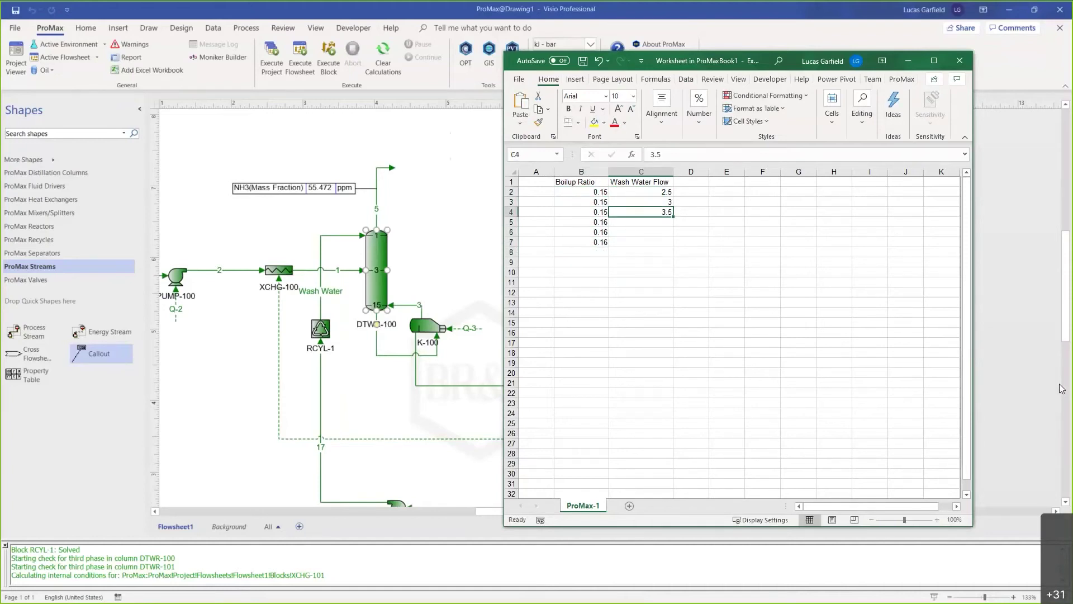
key("shift+Up")
key("shift+Up")
key("ctrl+c")
key("Down")
key("ctrl+v")
key("Escape")
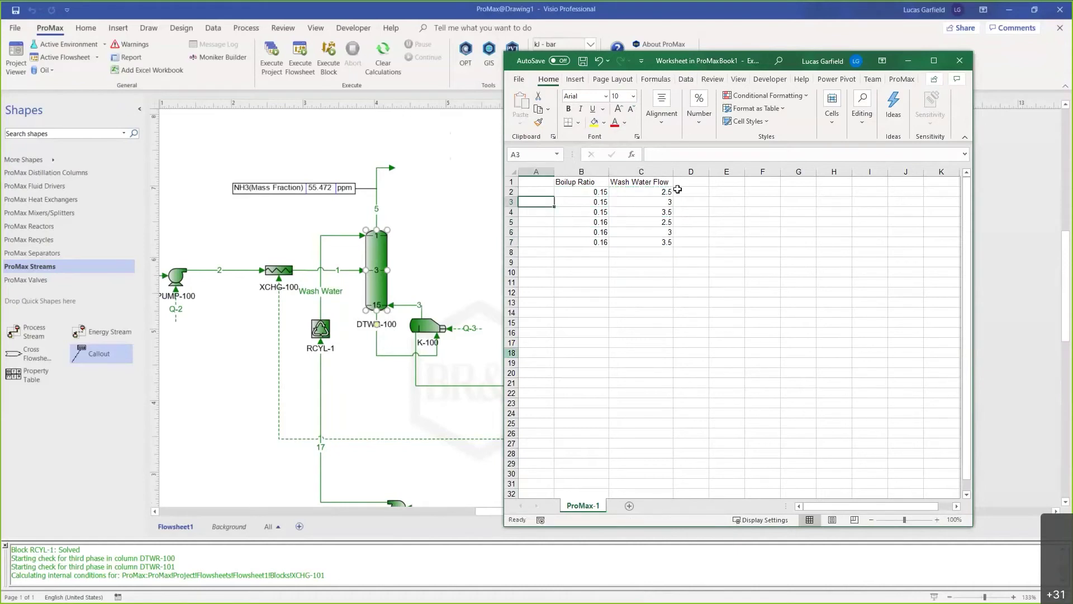
Enter the headings H2S Recovery, NH3 Recovery and NH3 in H2S in D1 to F1 and fit those columns to them.
left_click(691, 182)
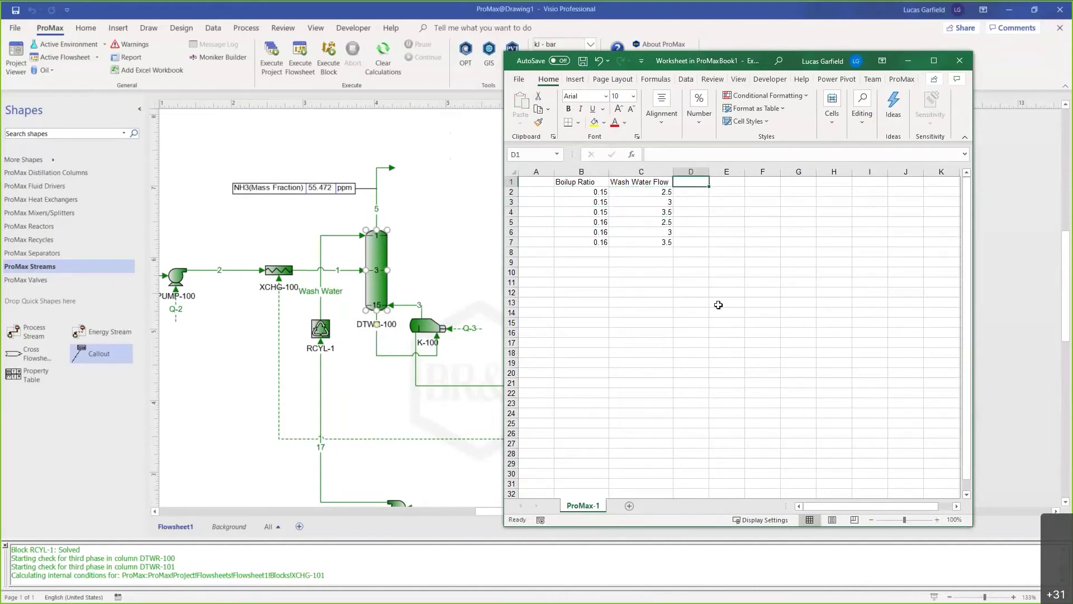
type("H2S ")
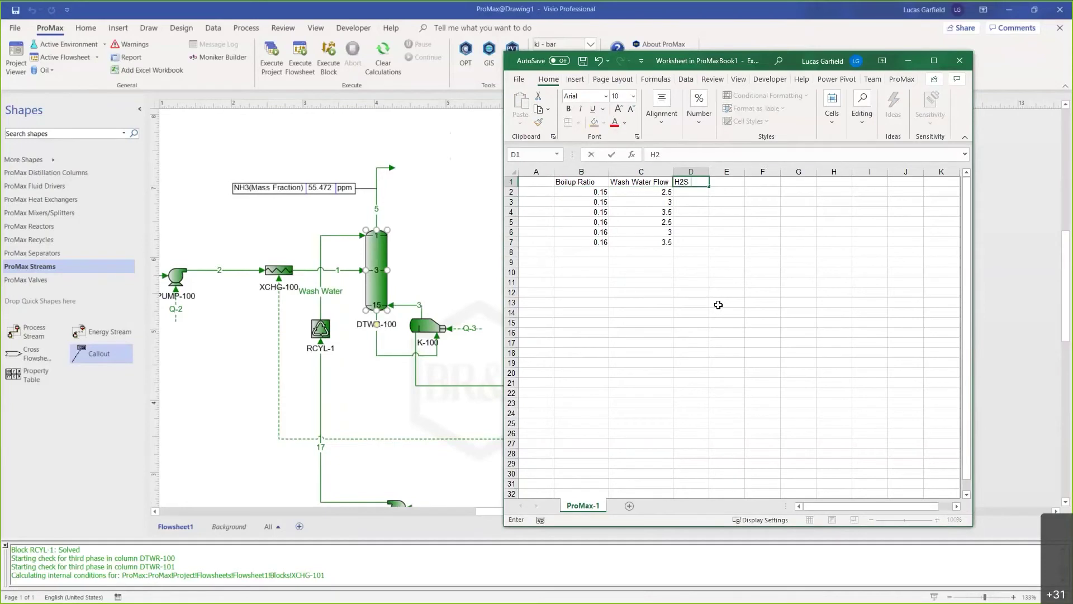
type("Recovery")
key("Tab")
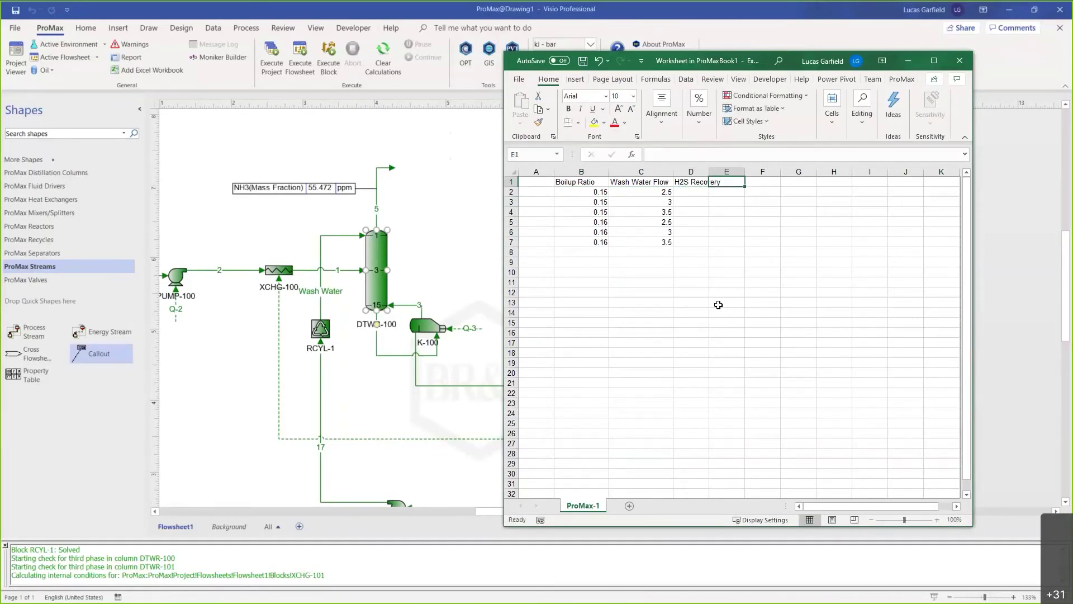
type("NH3 Recovery")
key("Tab")
type("NH3")
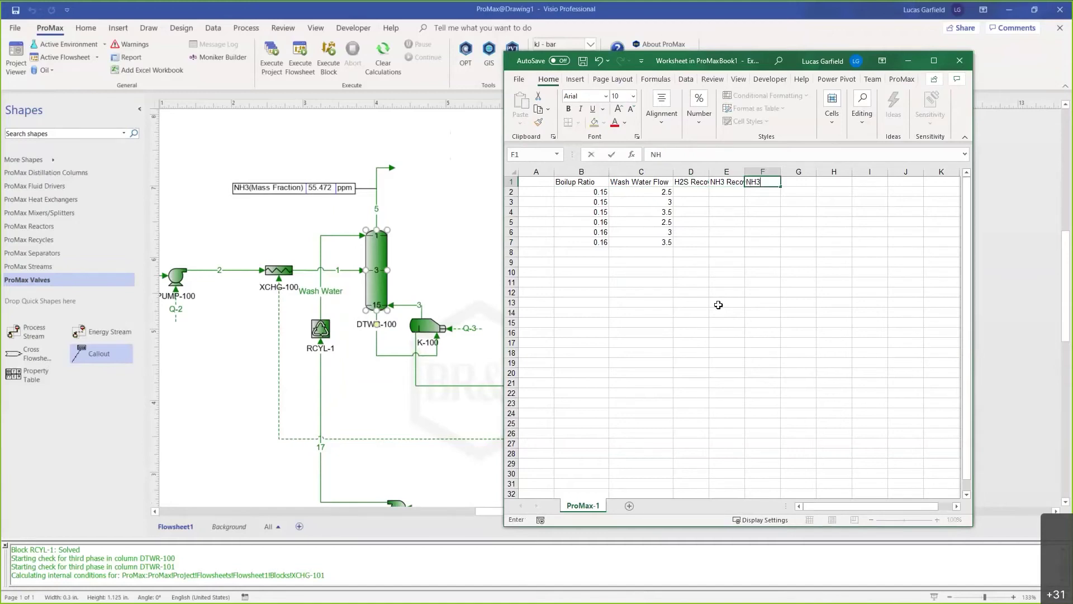
type(" in H2S")
key("Return")
double_click(708, 172)
double_click(755, 172)
double_click(811, 171)
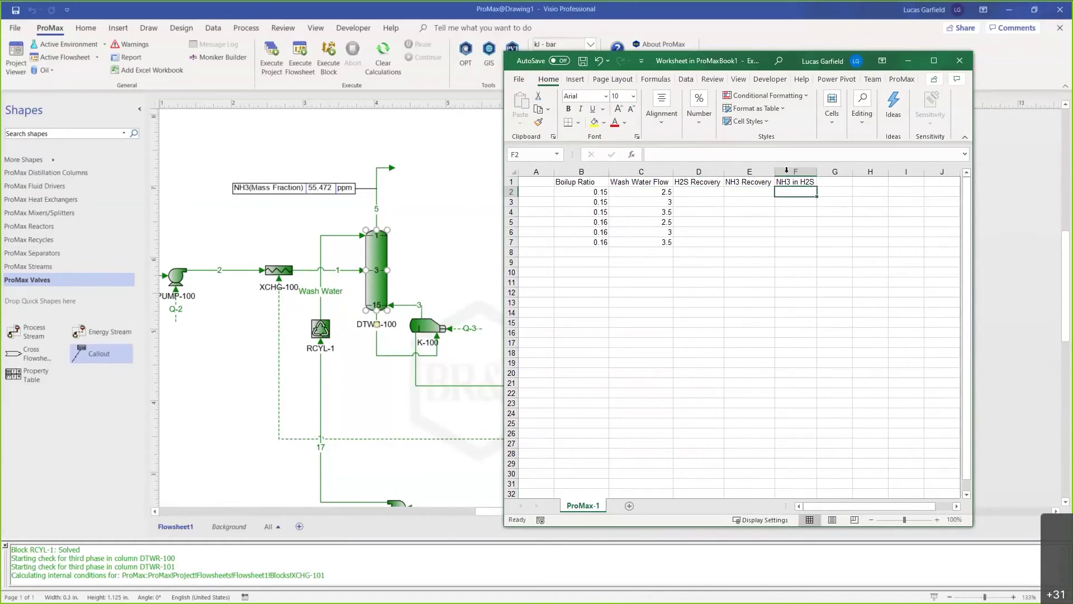
Insert a blank row between the headings and the first data row.
left_click(511, 191)
right_click(511, 191)
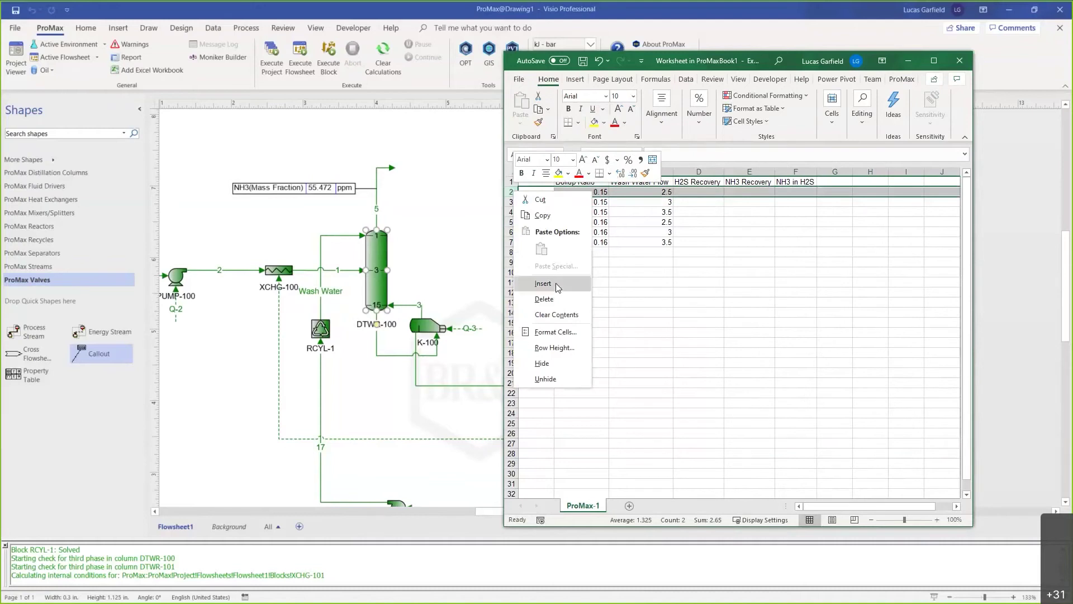
left_click(556, 282)
Enter the units m3/h in C2, % in D2 and E2, and ppm in F2.
left_click(639, 192)
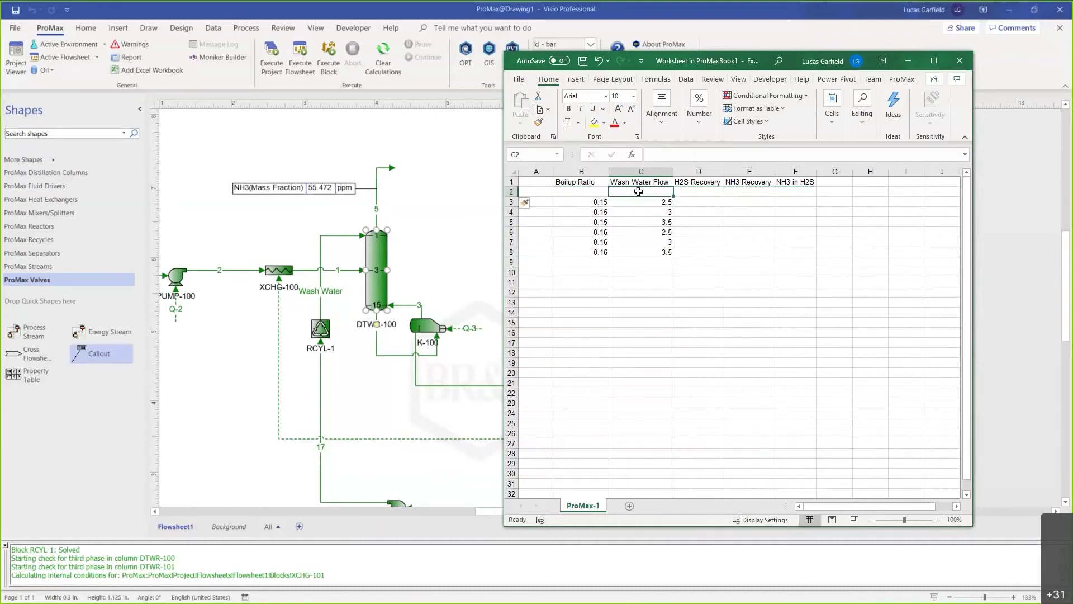
type("m3/h")
key("Tab")
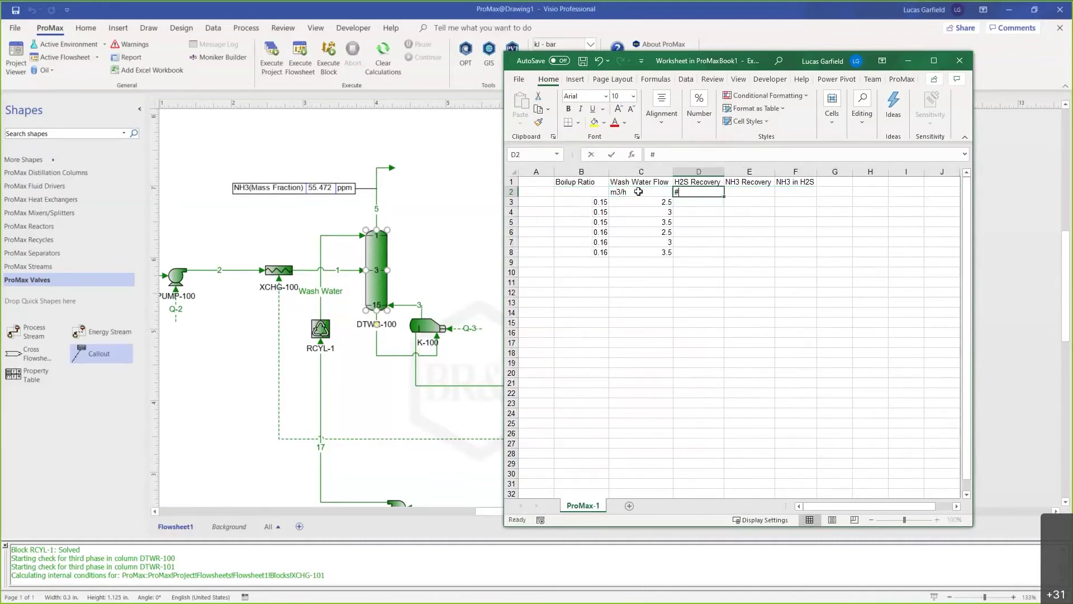
type("%")
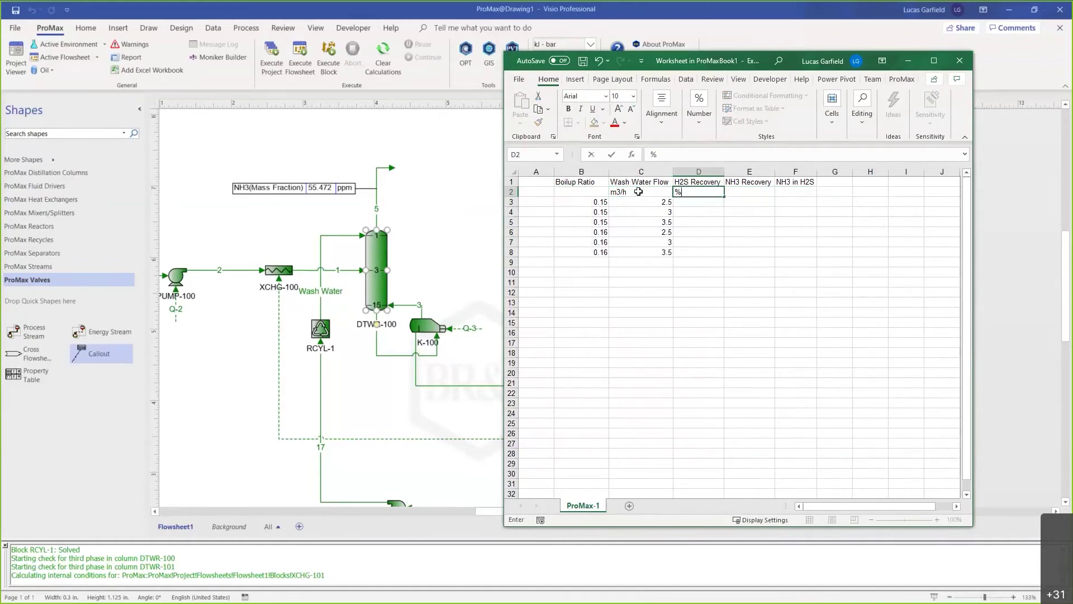
key("Tab")
type("%%")
key("BackSpace")
key("Tab")
type("ppm")
key("Return")
key("Right")
key("shift+Right")
key("shift+Down")
key("shift+Right")
key("shift+Down")
key("shift+Down")
key("shift+Down")
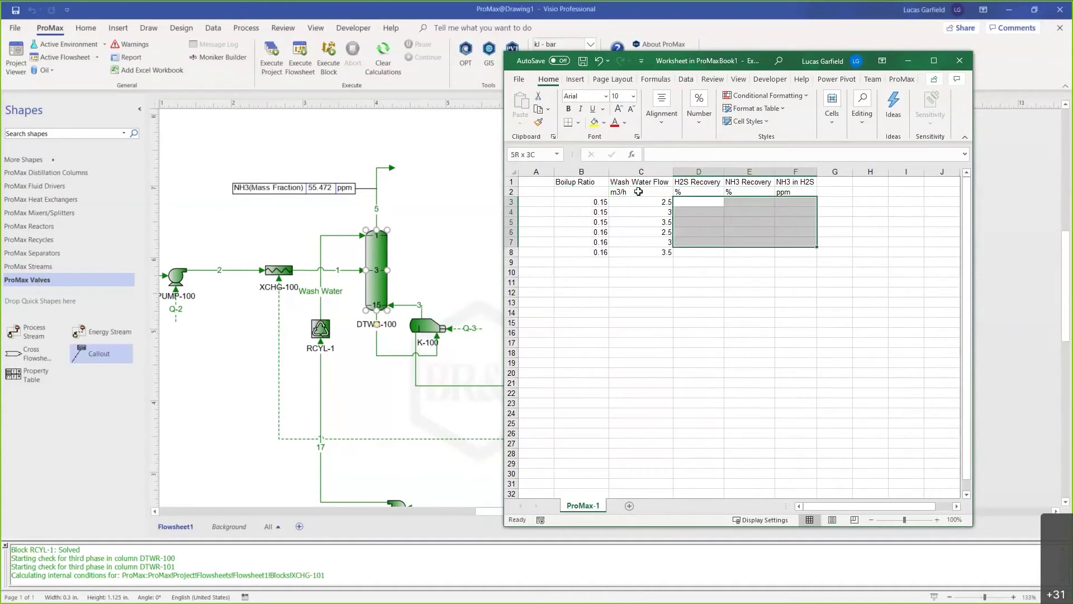
Number the cases 1 to 6 in cells A3 to A8.
key("Home")
type("1 2 3 4 ")
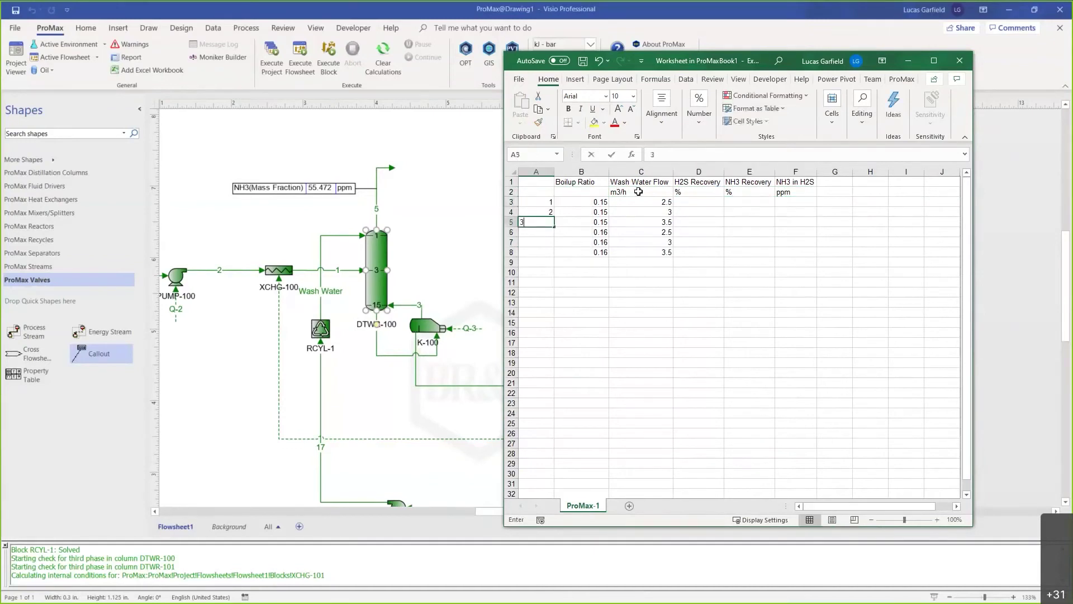
type("5")
key("Return")
type("6")
key("Return")
type("7")
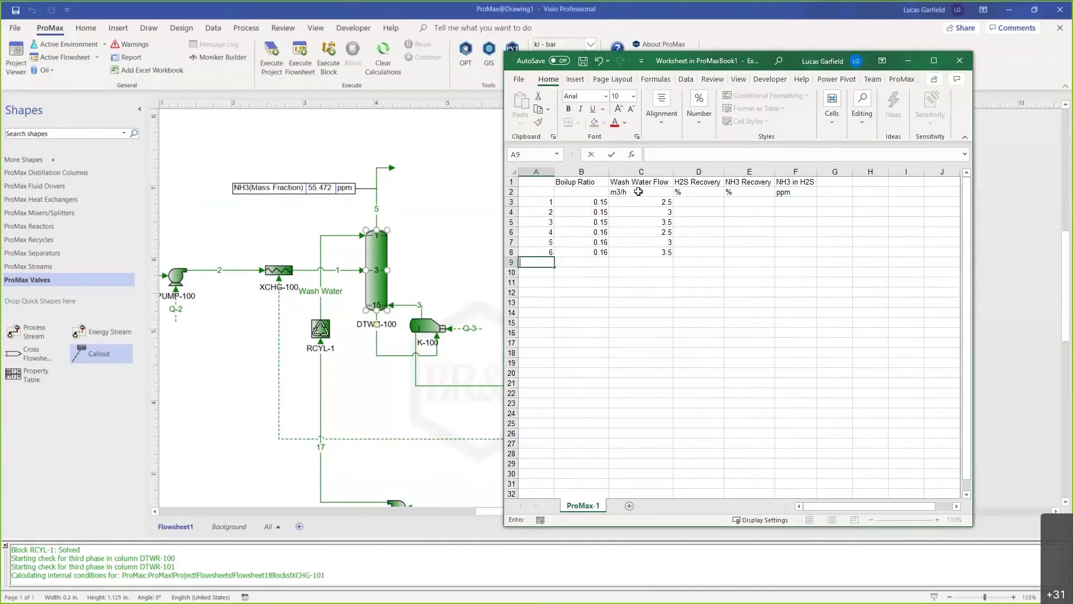
left_click(689, 291)
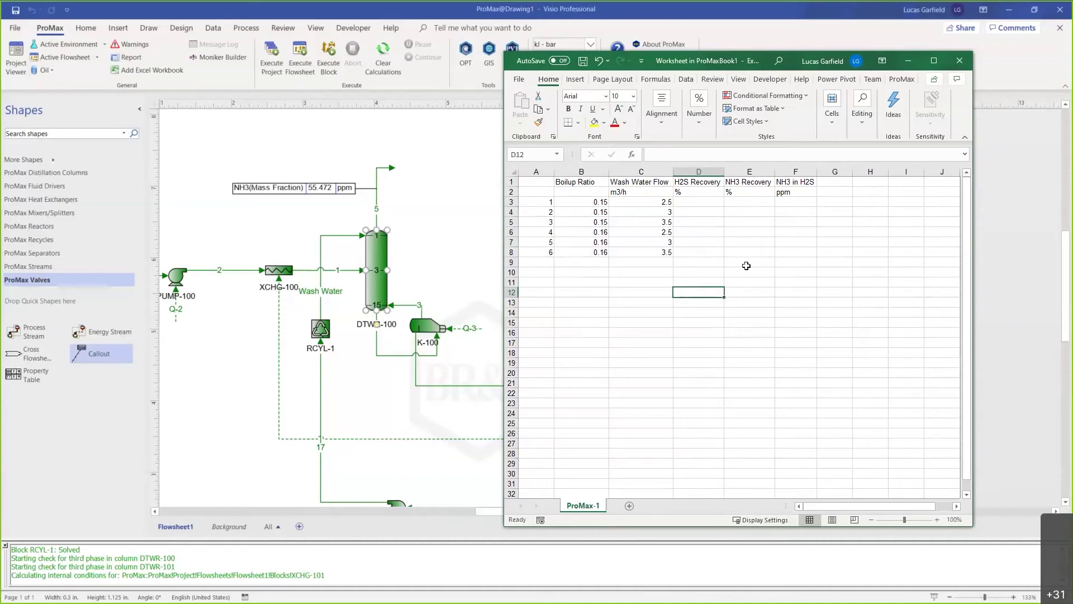
Open the ProMax Scenario Tool and add an input variable named Wash Water Flow.
left_click(905, 81)
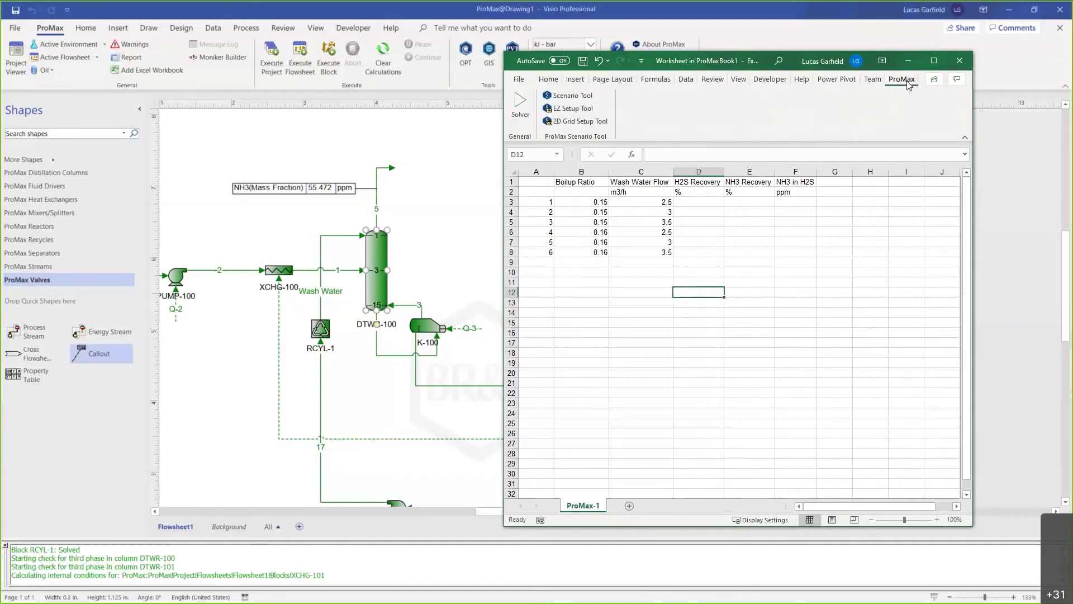
left_click(578, 96)
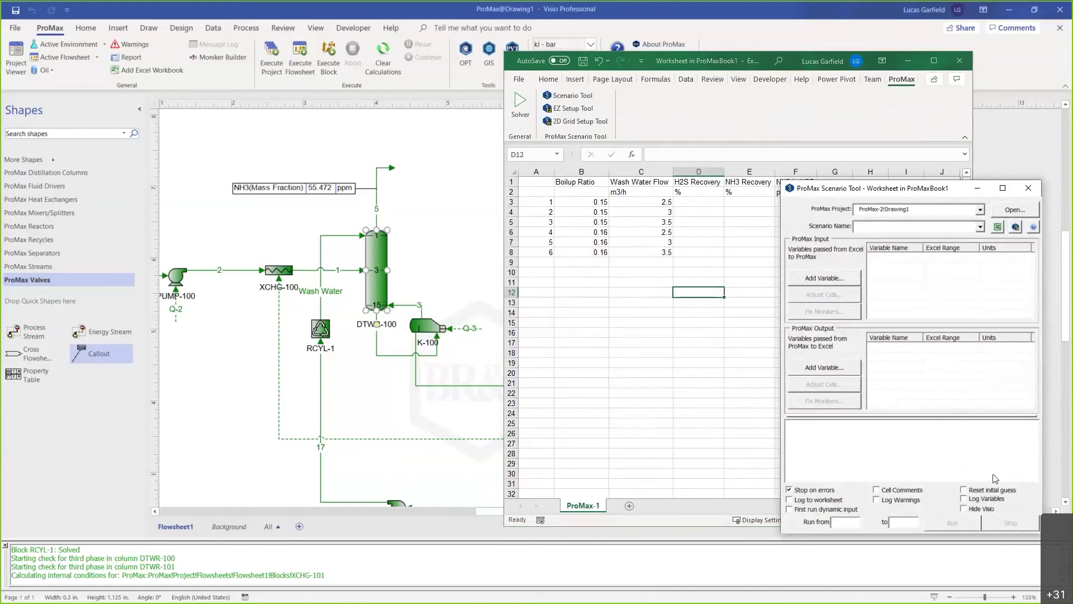
left_click(832, 281)
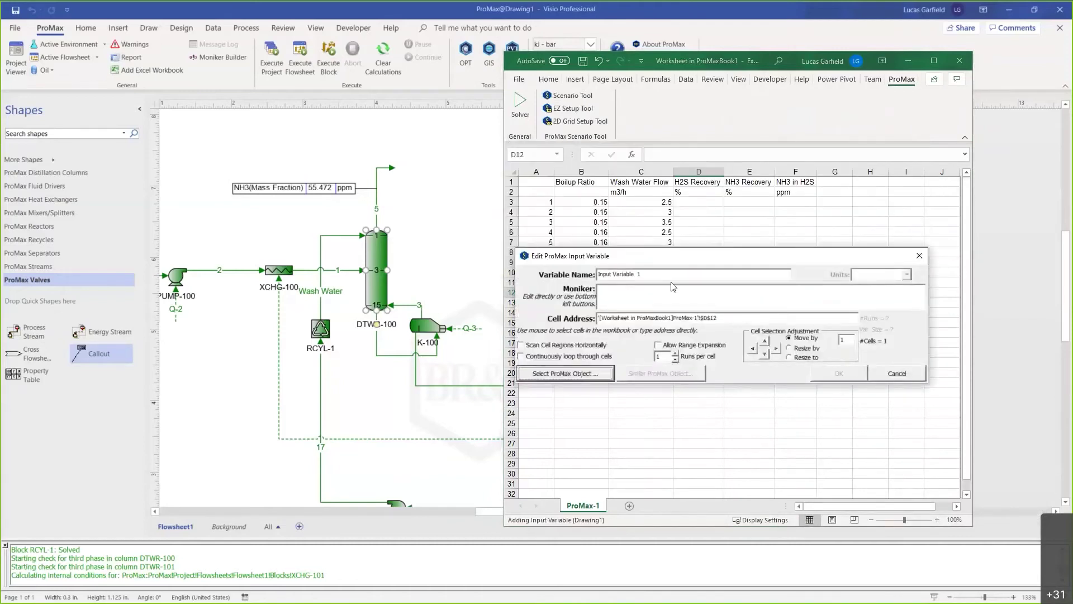
type("Wash Water Flow")
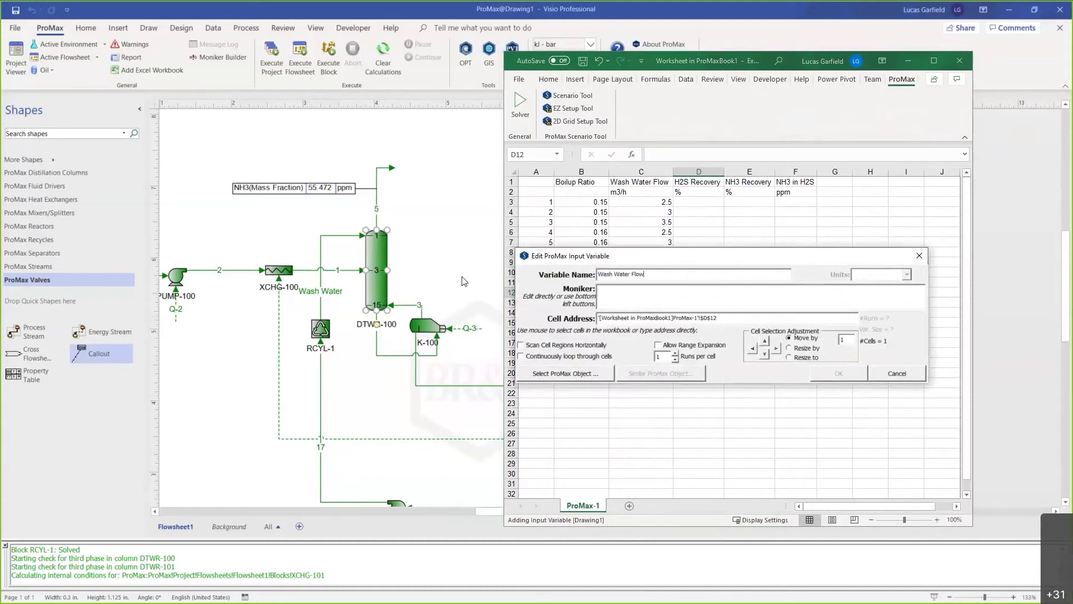
Link the Wash Water Flow variable to the Std Liquid Volumetric Flow of stream 16 in m^3/h.
left_click(558, 372)
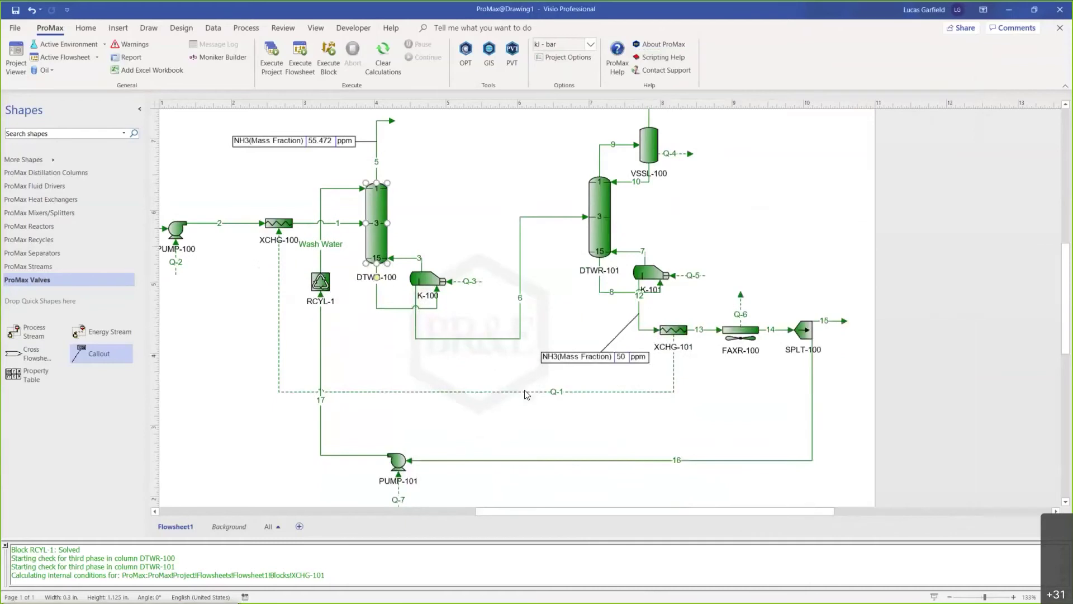
scroll(527, 395, "down", 1)
left_click(499, 451)
left_click(480, 450)
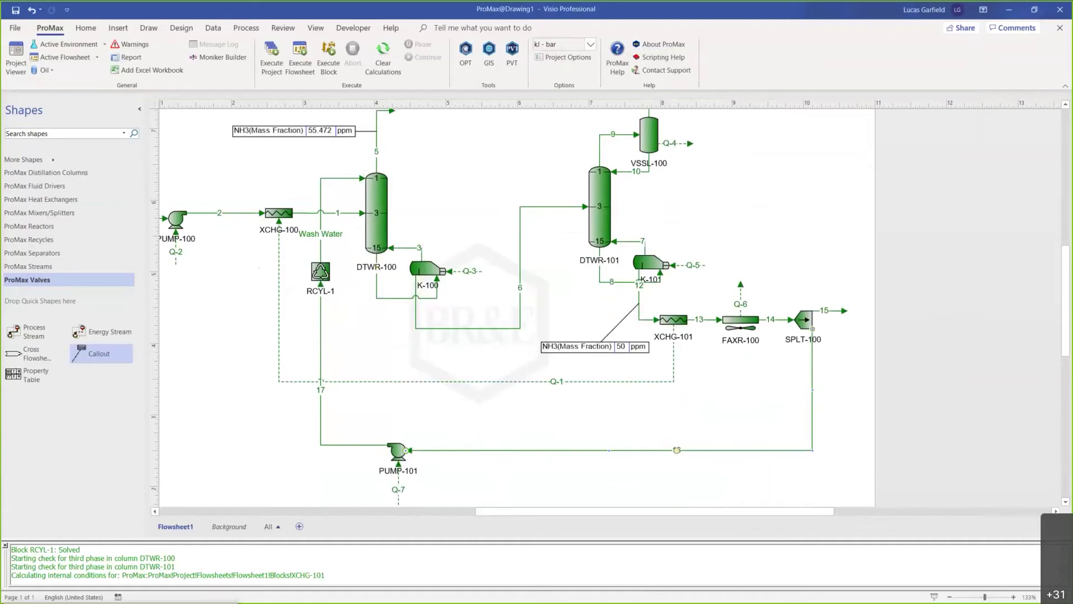
key("Escape")
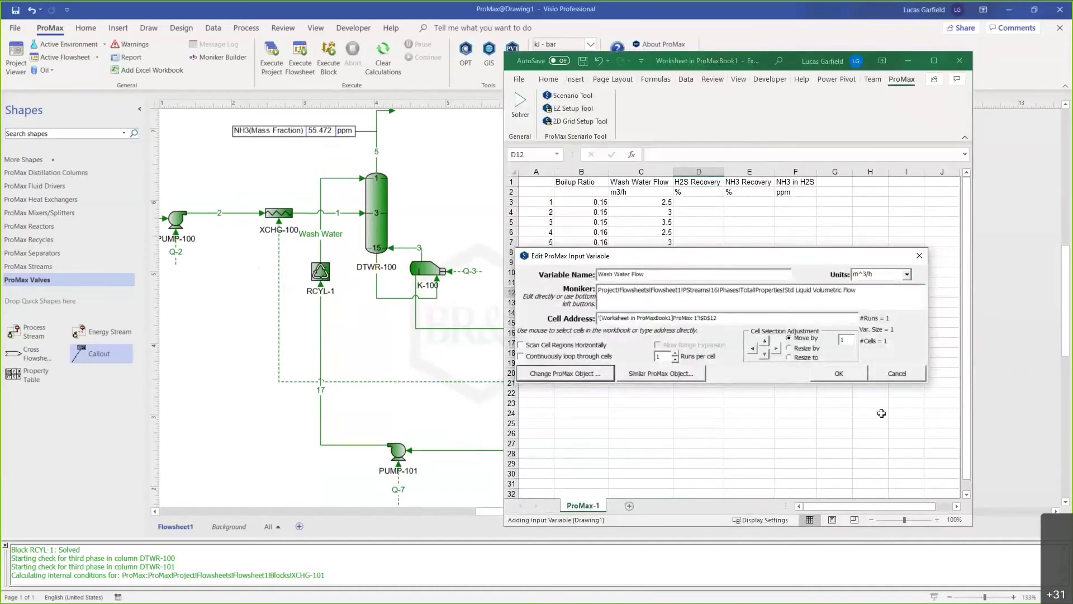
left_click(838, 373)
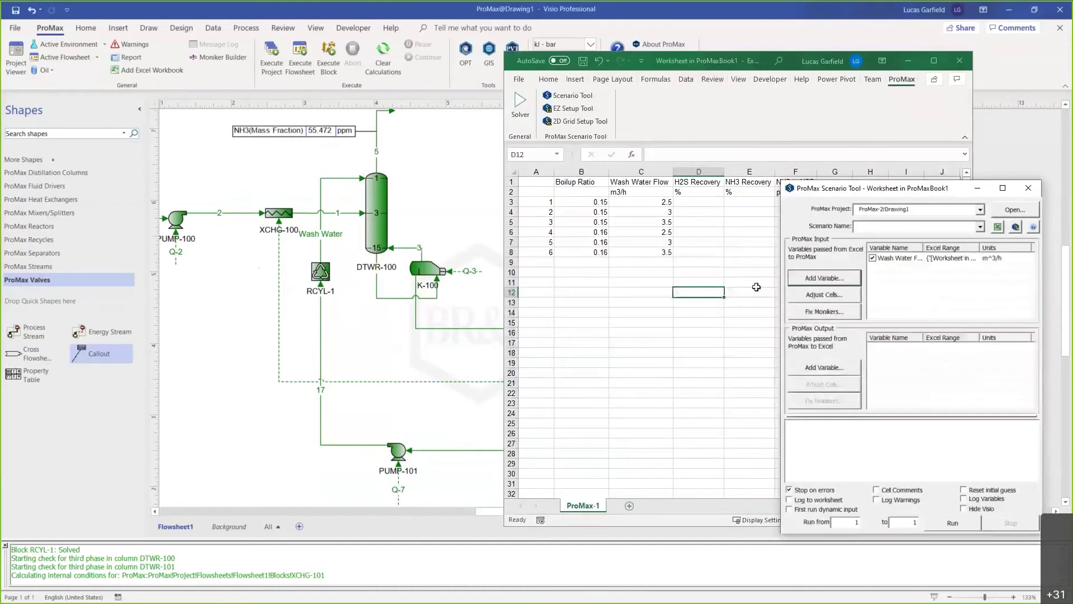
Set the cell range of the Wash Water Flow input variable to C3:C8.
double_click(895, 258)
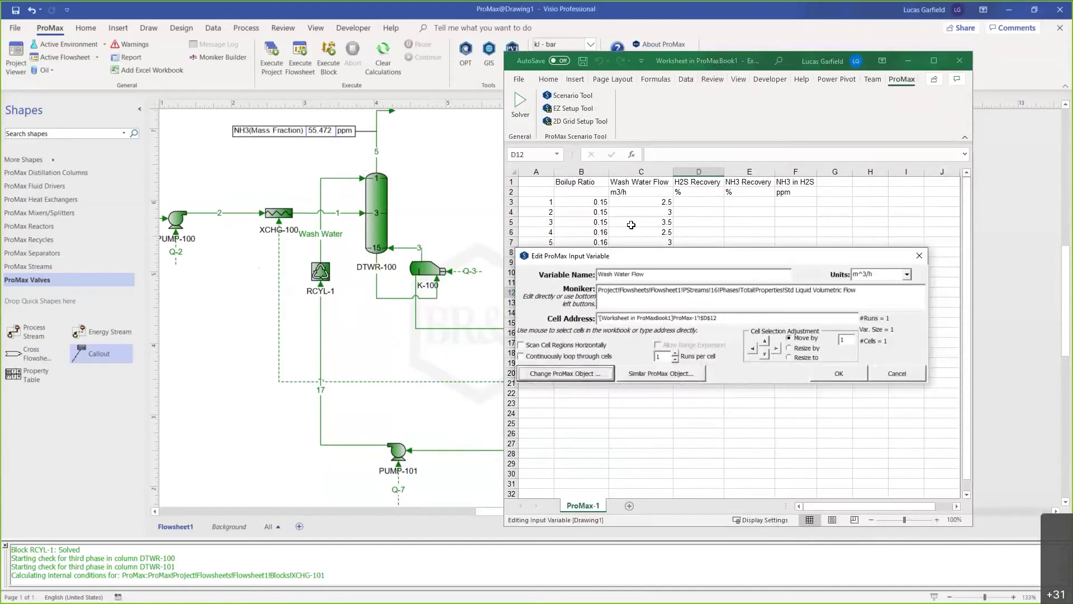
left_click_drag(727, 255, 739, 294)
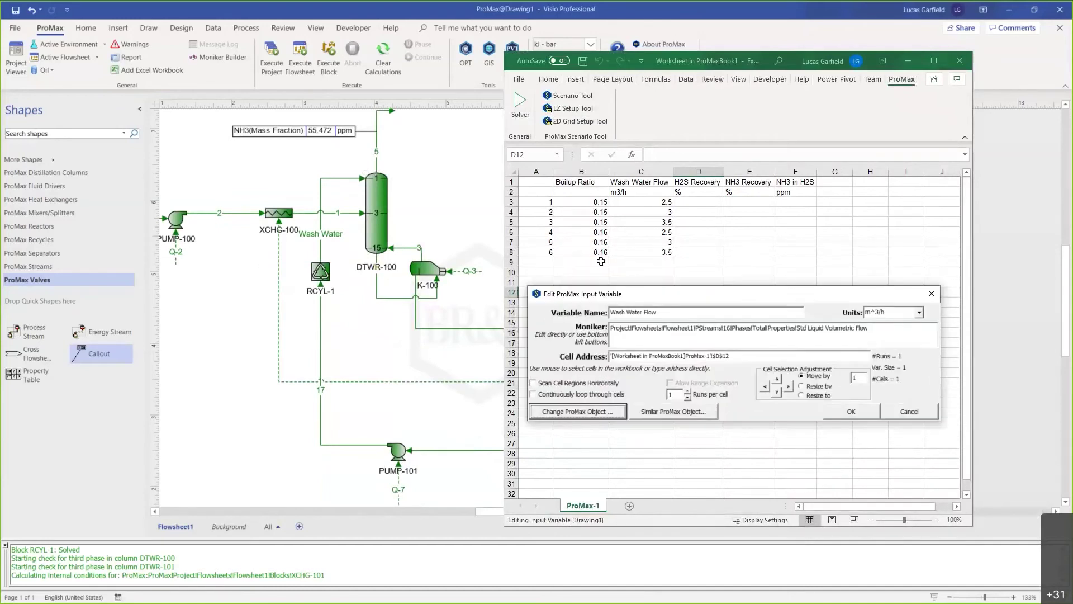
left_click_drag(652, 201, 652, 253)
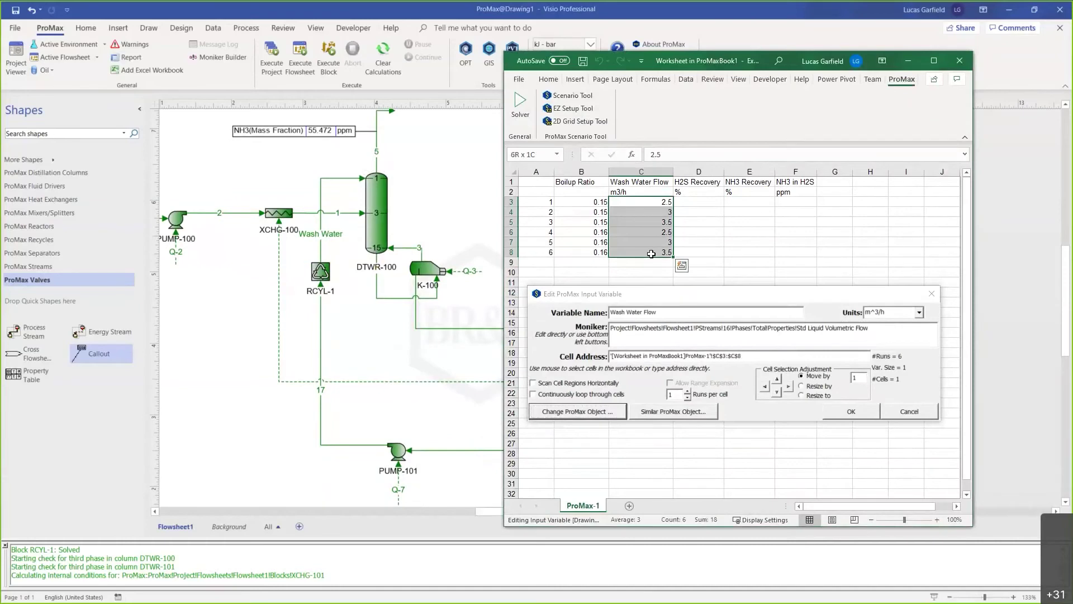
left_click(830, 412)
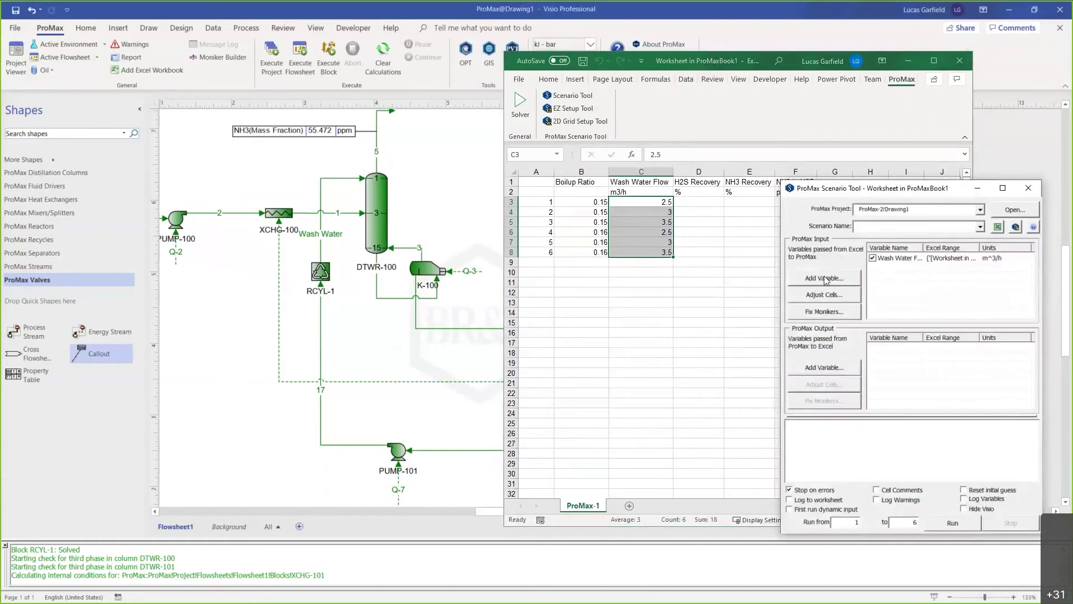
Add an input variable named Boilup Ratio, linked to the Boilup Ratio 1 target of DTWR-100, with cell range B3:B8.
left_click(826, 278)
type("Boilup Ratio")
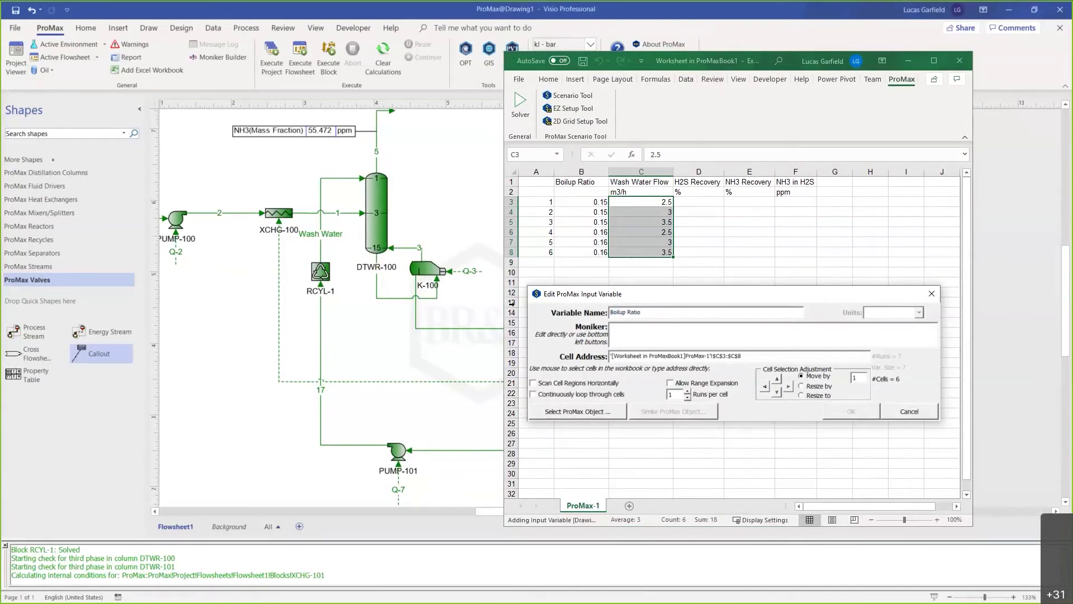
left_click(604, 409)
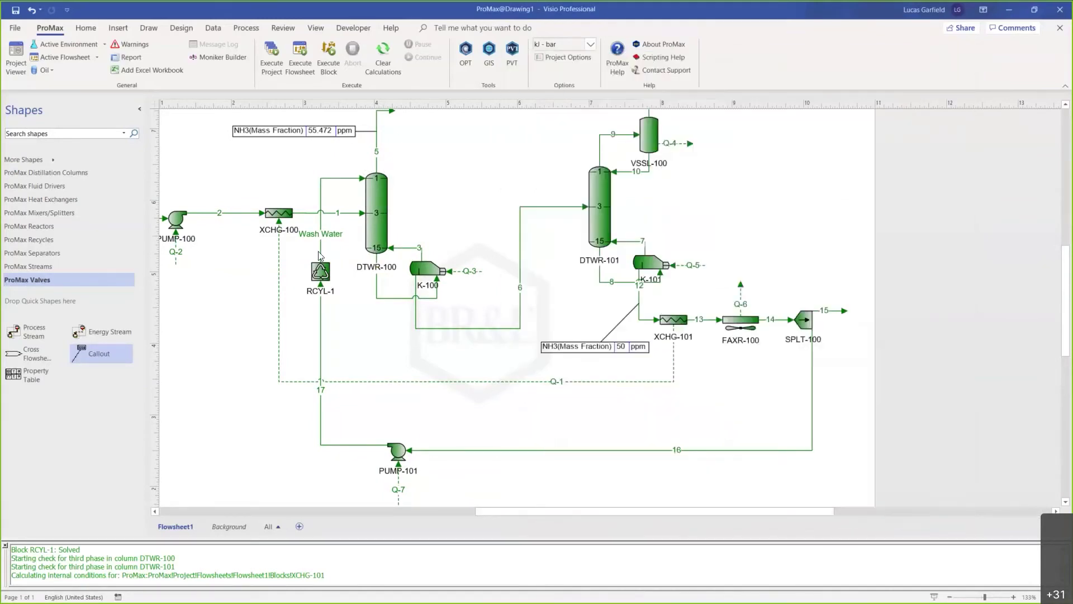
left_click(374, 204)
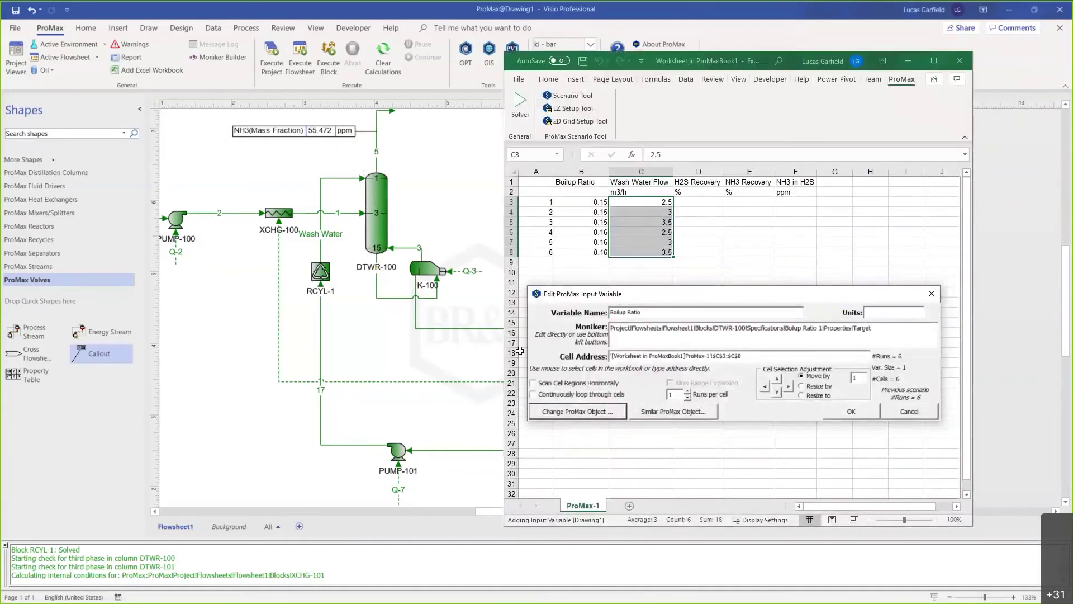
left_click_drag(575, 244, 574, 253)
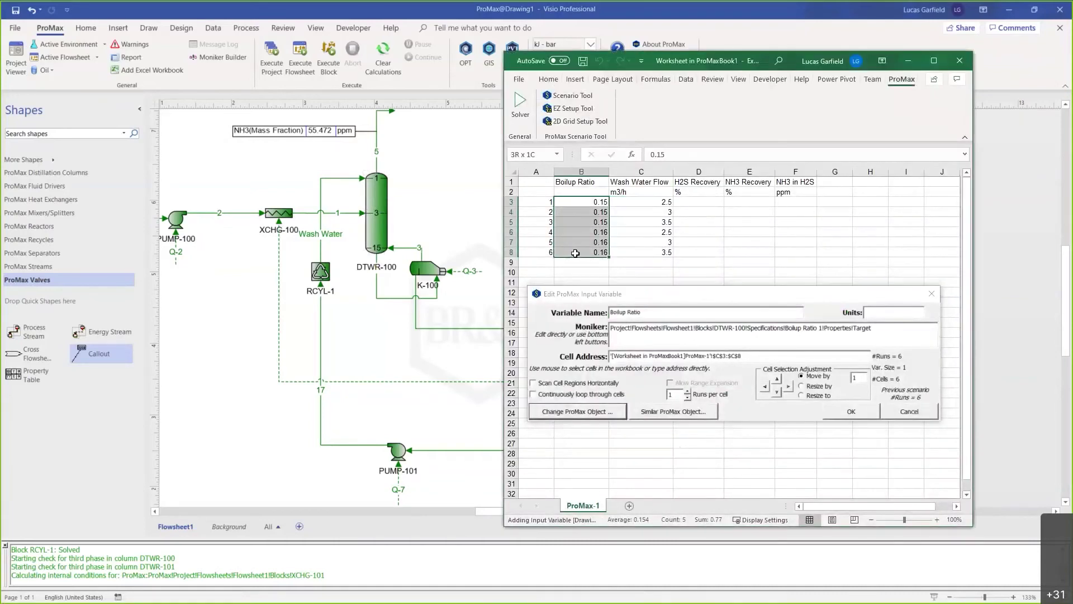
left_click(851, 411)
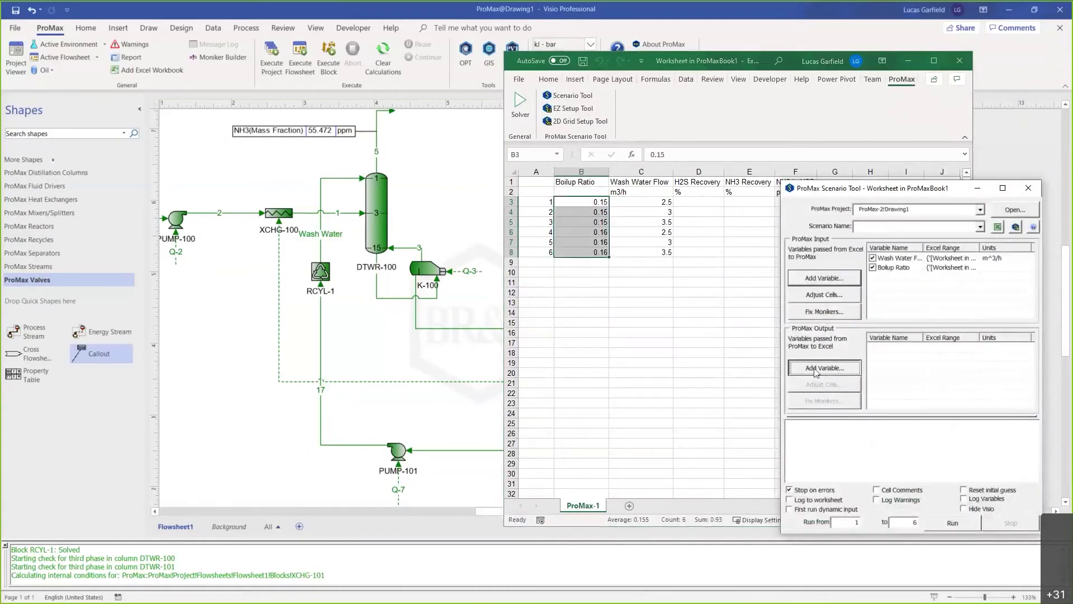
Add an output variable named H2S Recovery, linked to the H2S Recovery specification value of DTWR-100 in %, with cell range D3:D8.
left_click(816, 369)
type("H2S Recovery")
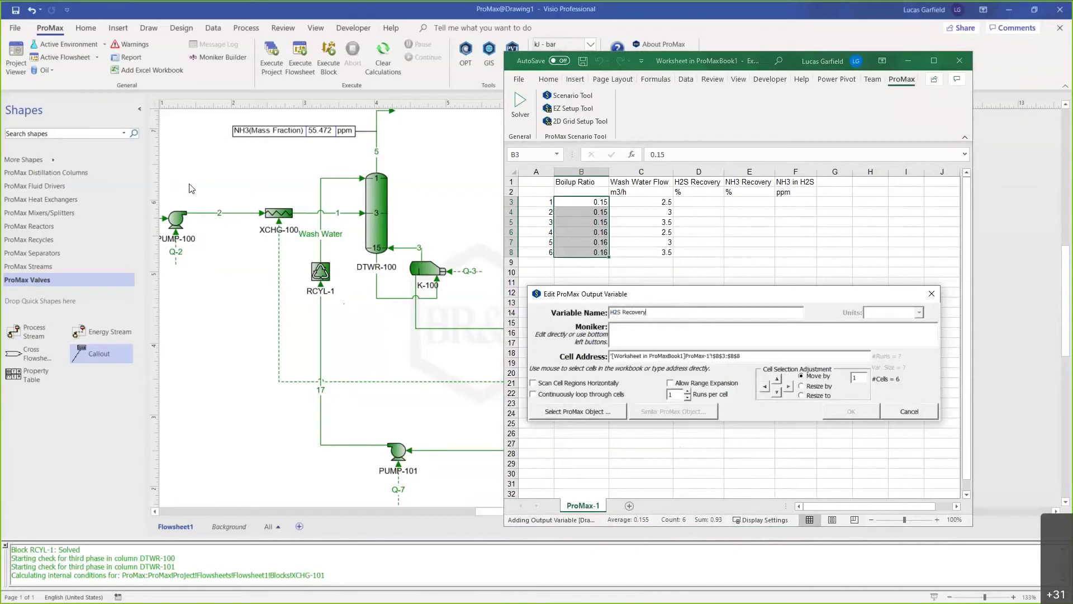
left_click(788, 386)
left_click(788, 386)
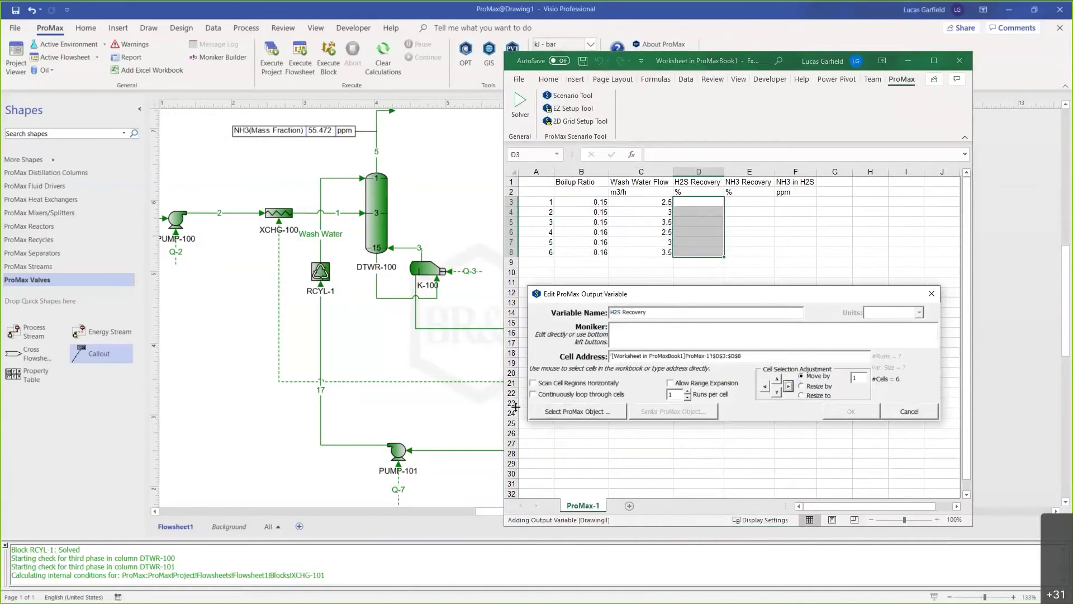
left_click(562, 412)
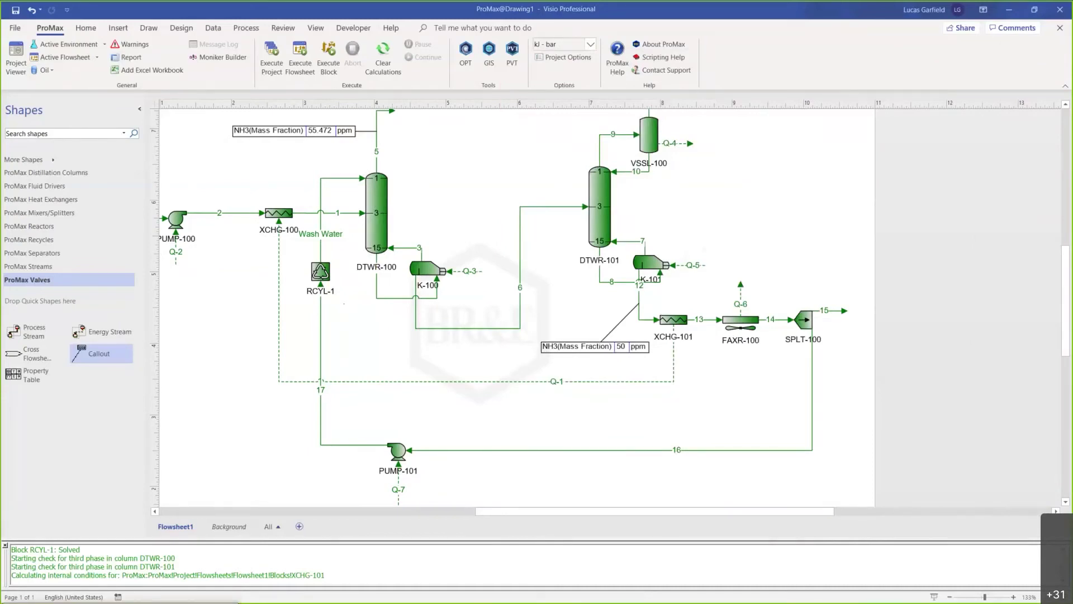
double_click(376, 212)
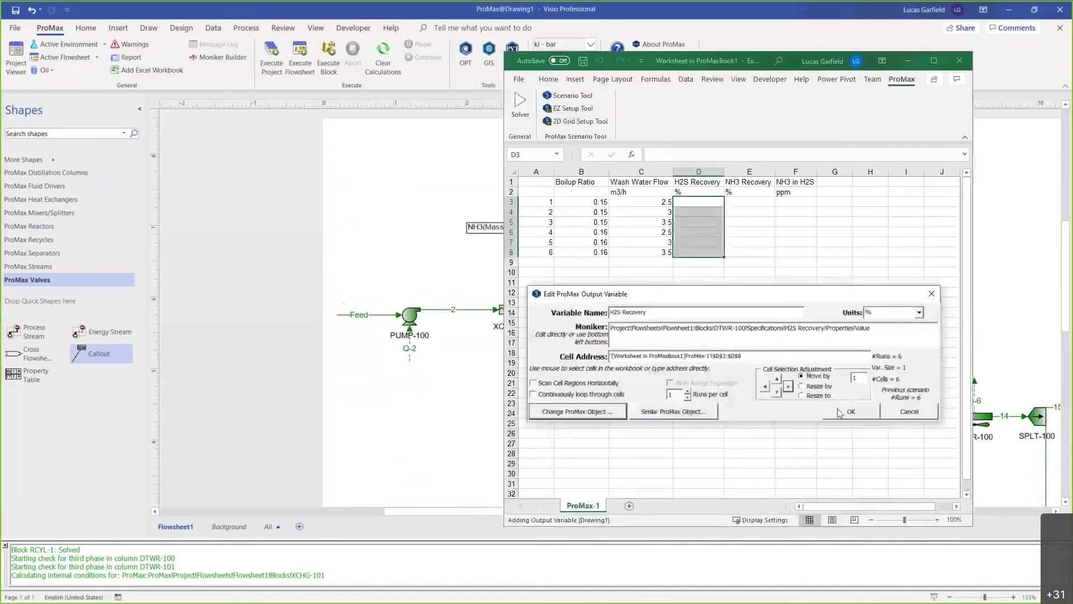
left_click(839, 413)
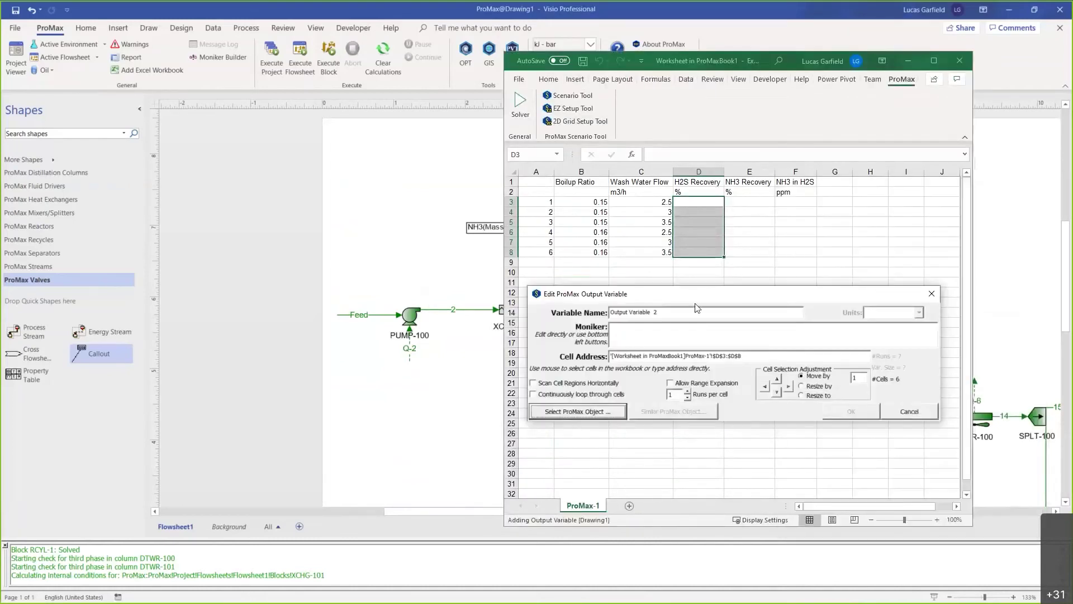
Define the next output variable as NH3 Recovery, linked to the NH3 Recovery specification value of DTWR-100 in %, with cell range E3:E8.
type("NH3 Recovery")
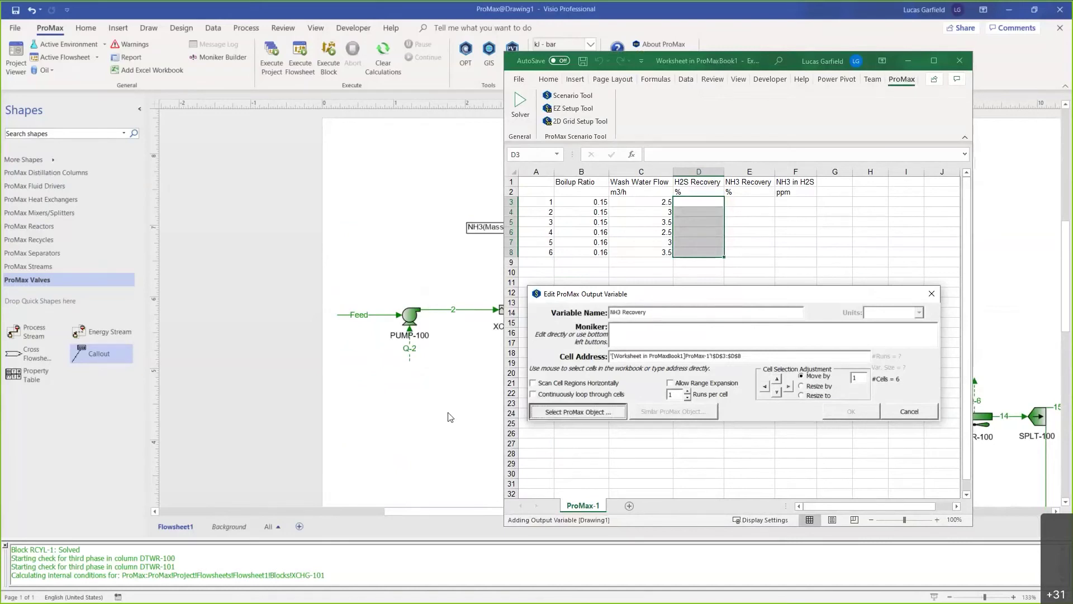
left_click(564, 411)
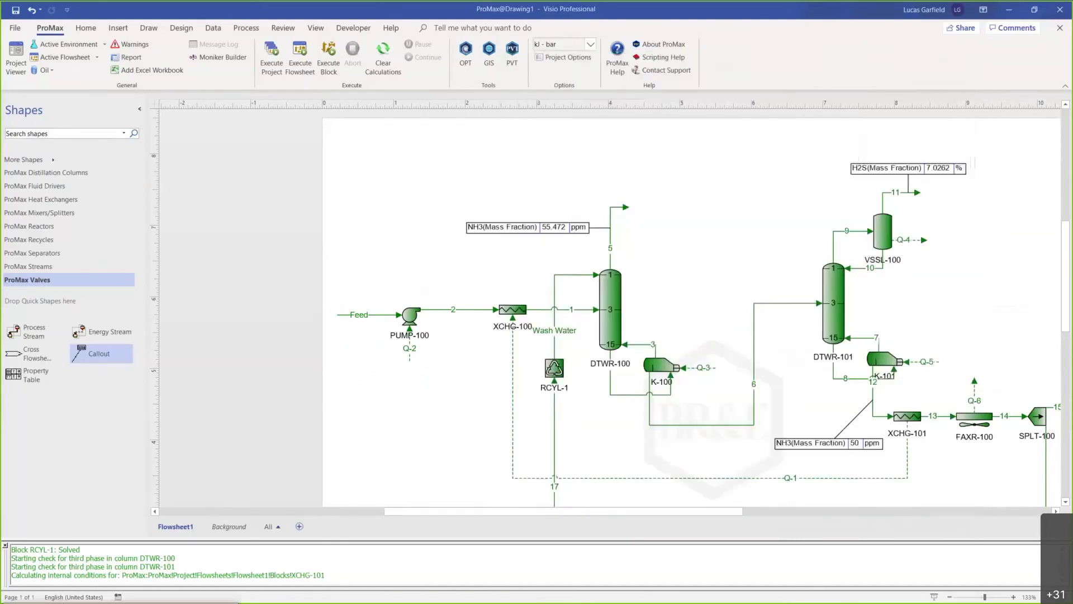
left_click(610, 363)
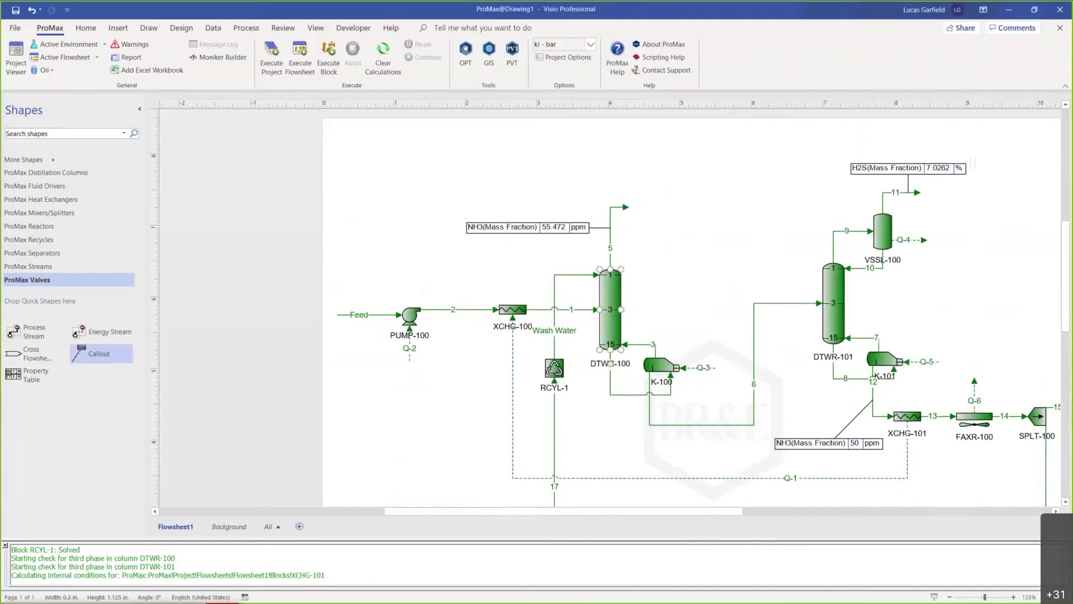
left_click_drag(742, 200, 733, 250)
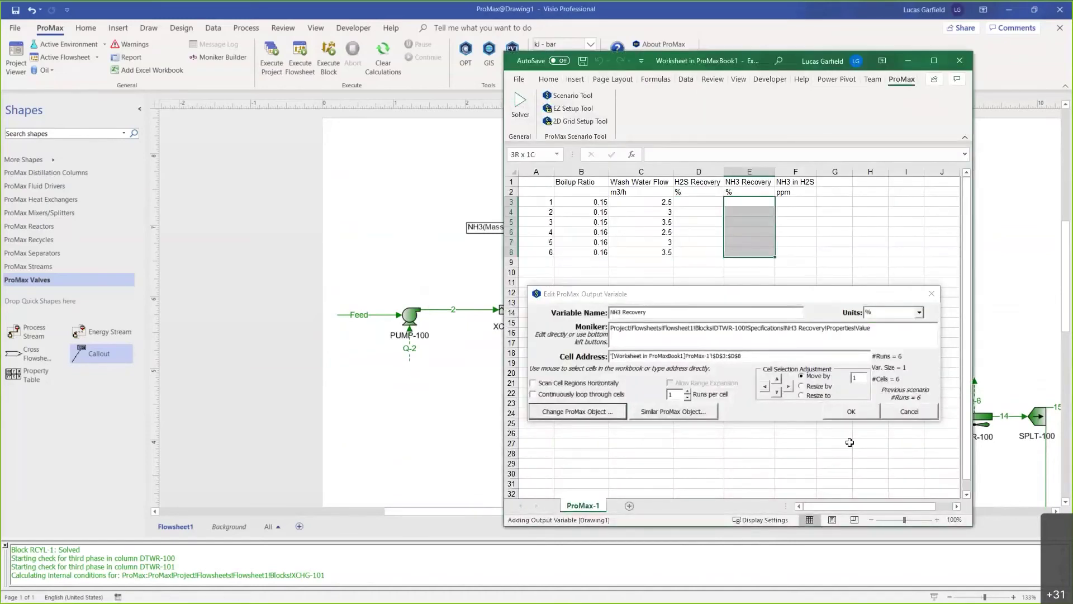
left_click(845, 411)
Add an output variable named NH3 in H2S, linked to DTWR-100's NH3 in H2S specification value in ppm, with cell range F3:F8.
left_click(789, 361)
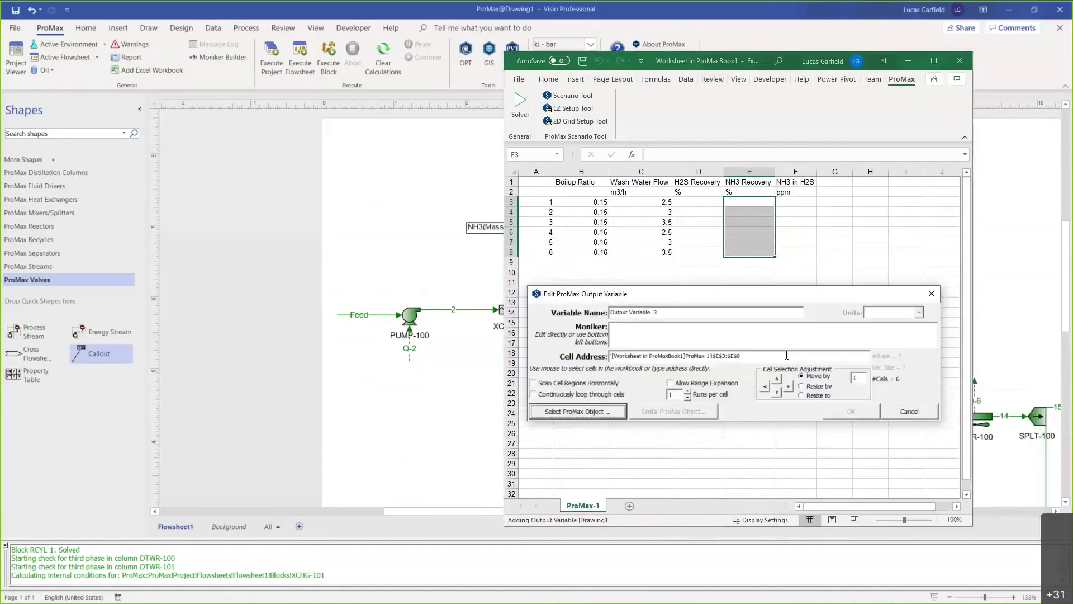
left_click_drag(661, 311, 421, 290)
type("N")
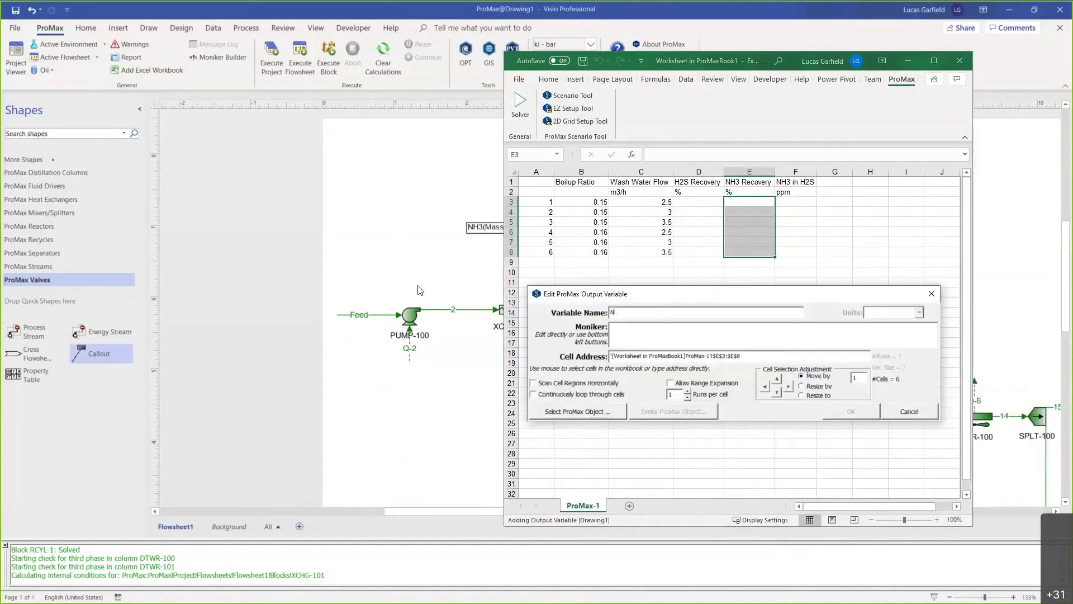
type("H3 in H2S")
left_click(585, 412)
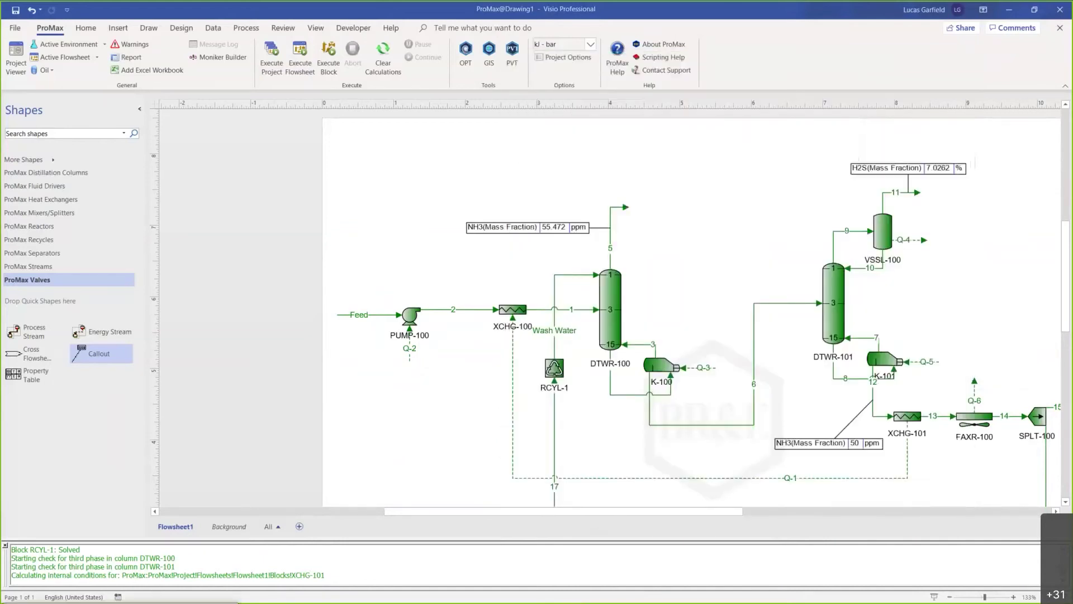
left_click(611, 324)
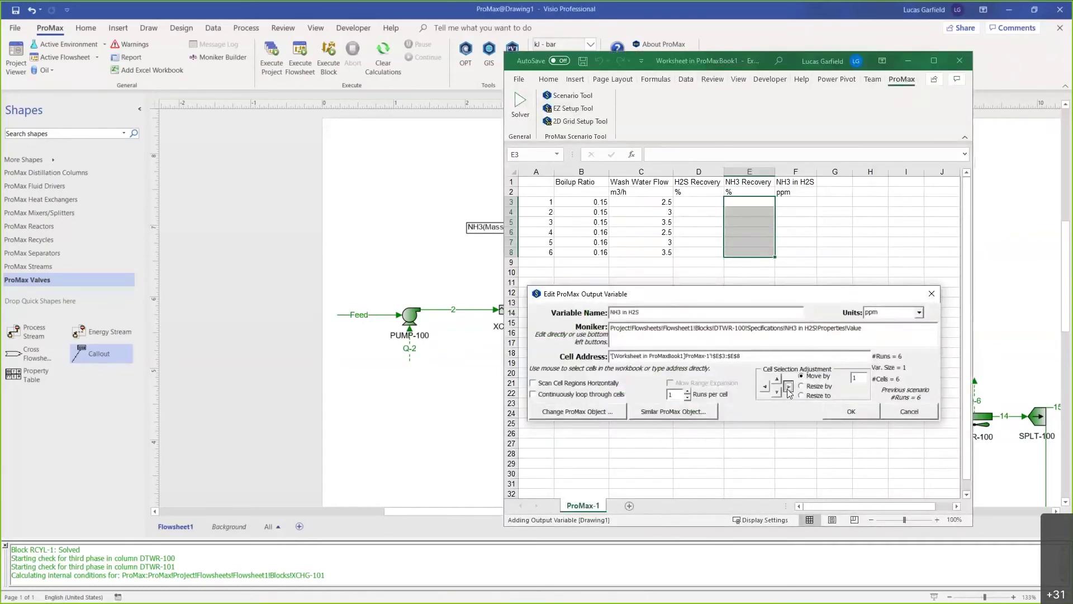
left_click(837, 414)
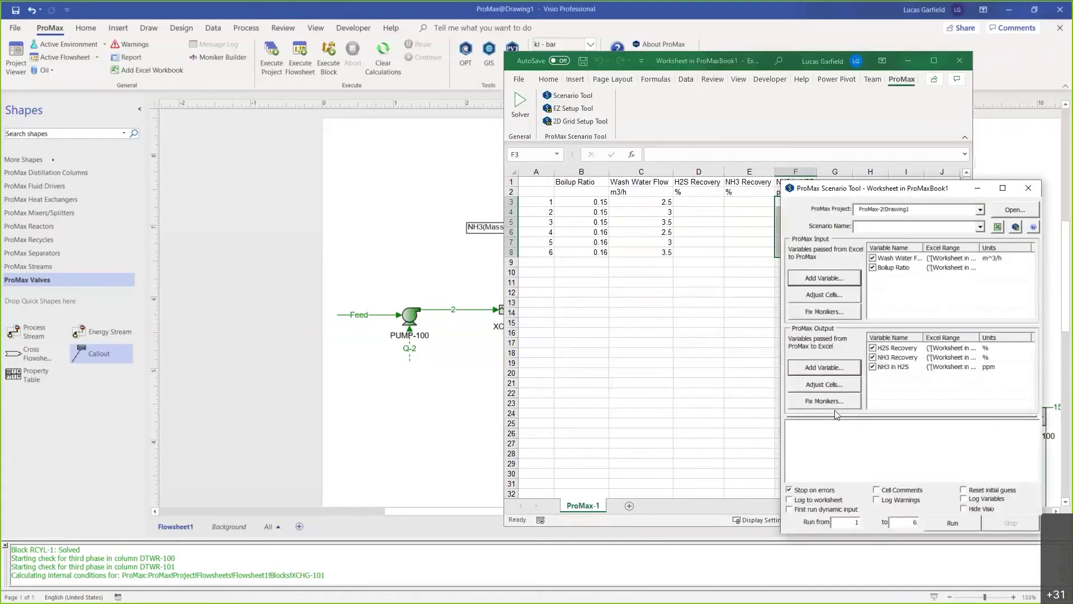
Run scenarios 1 to 6 and close the Scenario Tool once they have finished.
left_click(953, 522)
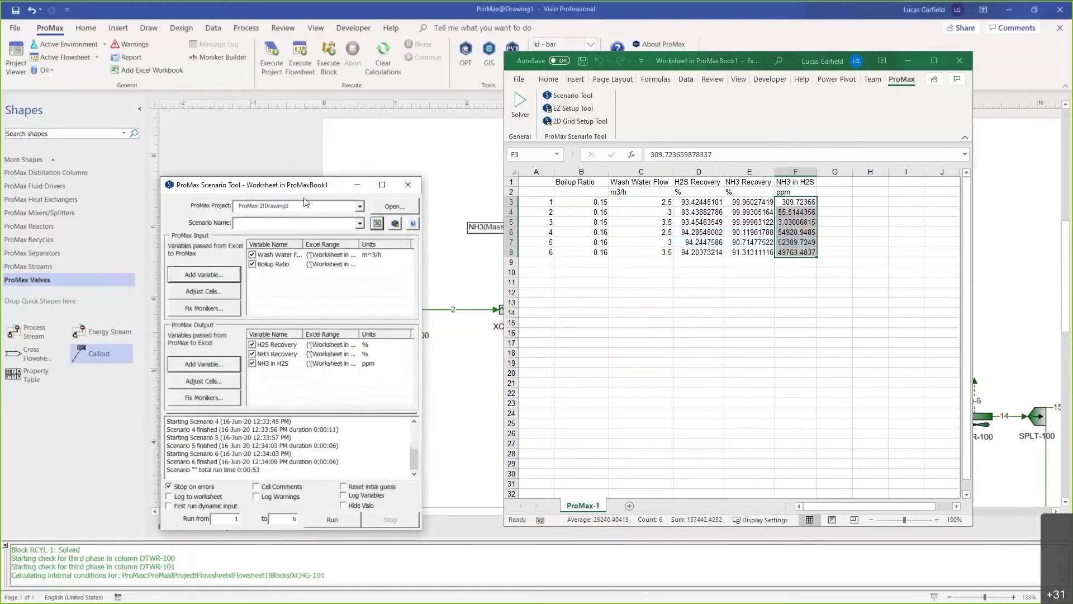
left_click(407, 185)
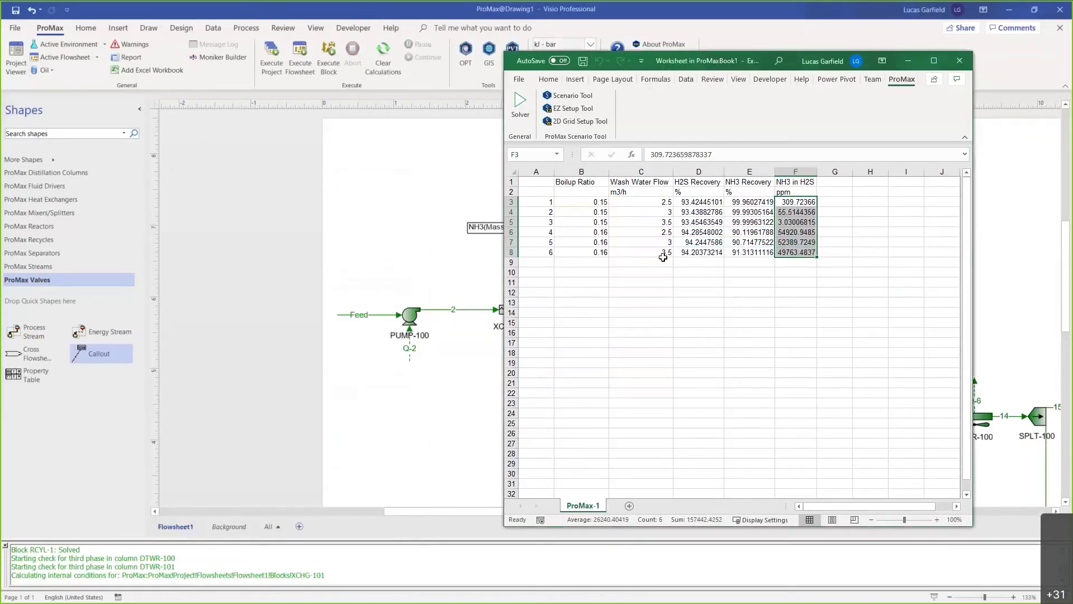
Compare the H2S recovery, NH3 recovery and NH3 in H2S results between the 0.15 and 0.16 boilup ratio cases, including case 2.
left_click_drag(583, 235, 590, 259)
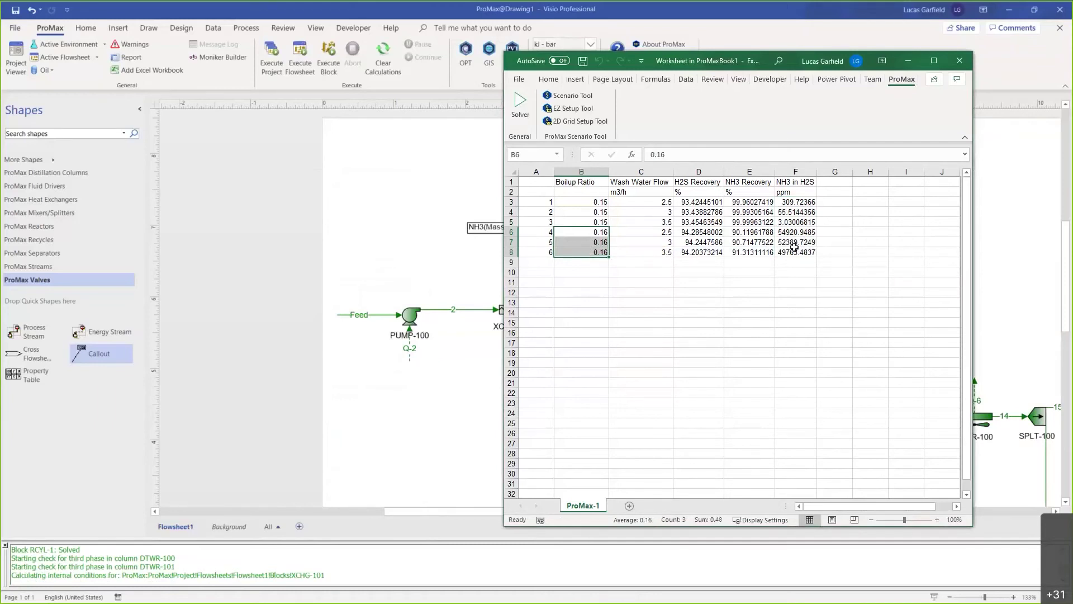
left_click_drag(789, 232, 798, 251)
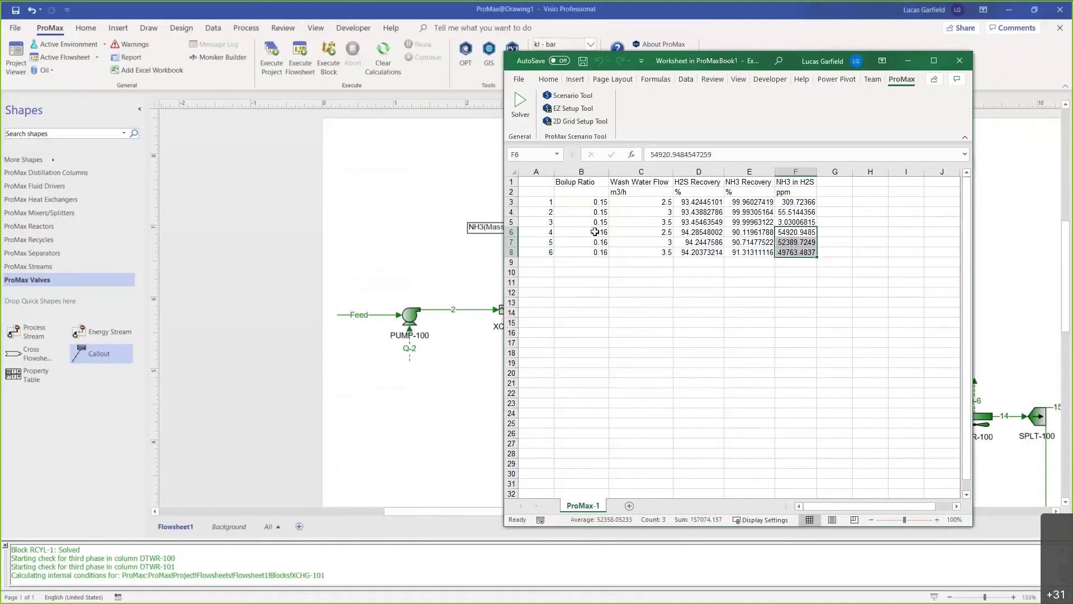
left_click_drag(640, 229, 638, 249)
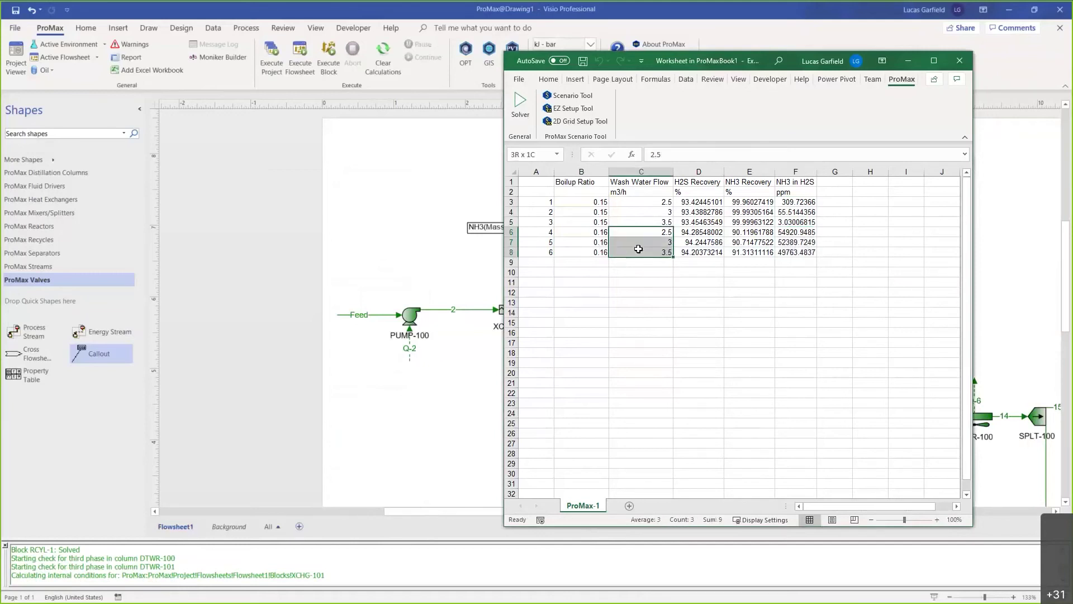
left_click(684, 231)
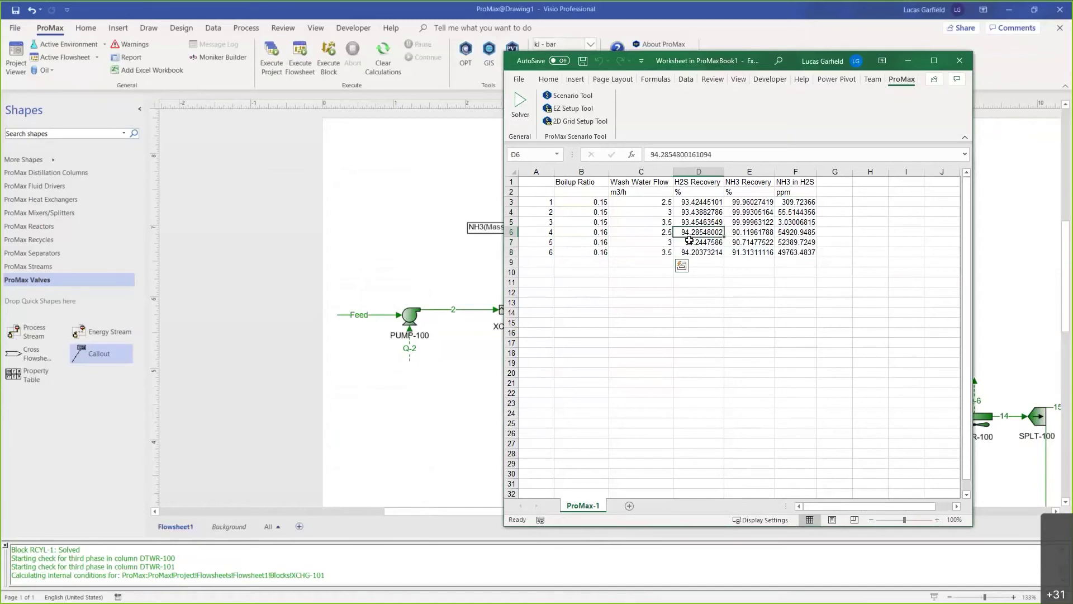
left_click_drag(689, 232, 693, 252)
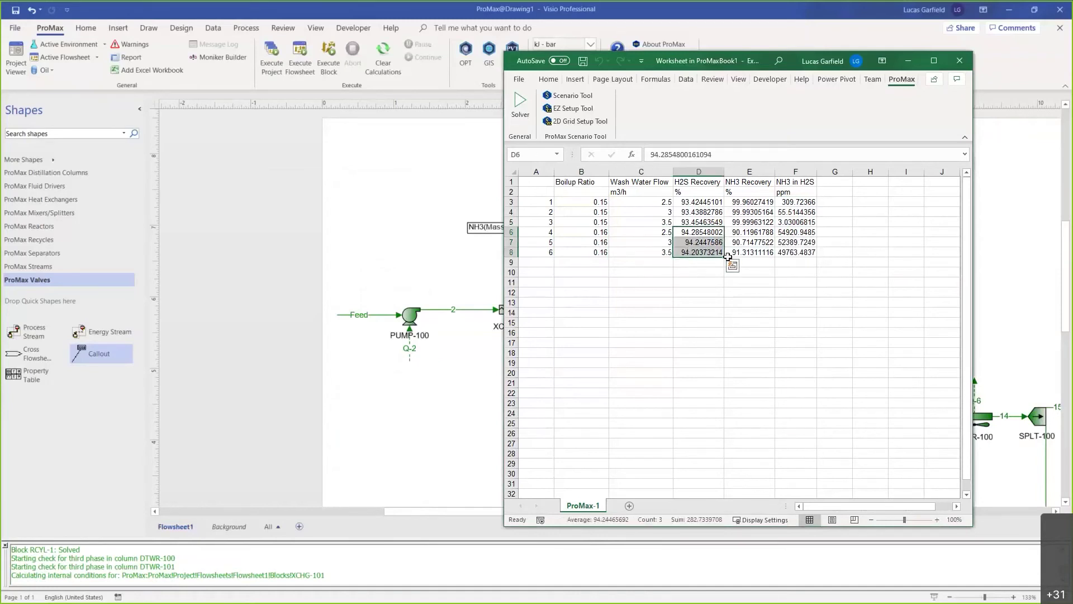
left_click(698, 254)
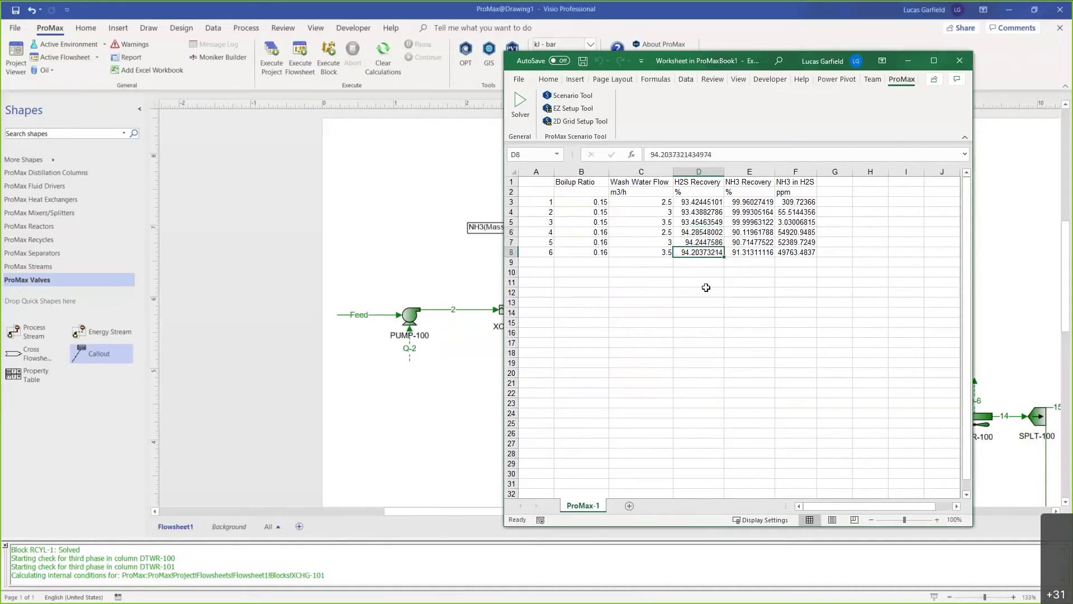
left_click(712, 213)
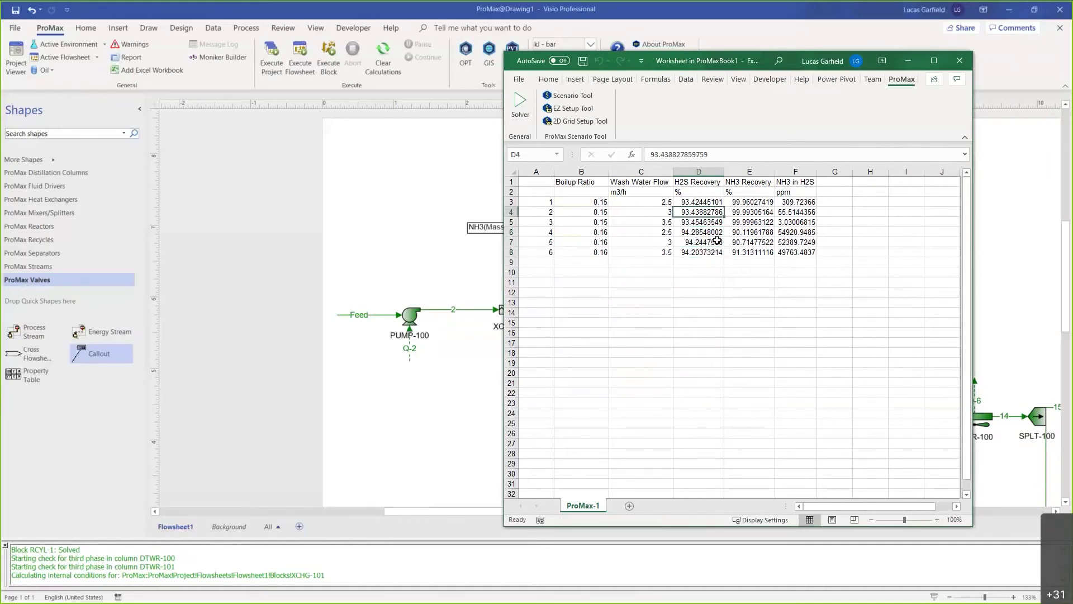
left_click(710, 252)
left_click(795, 252)
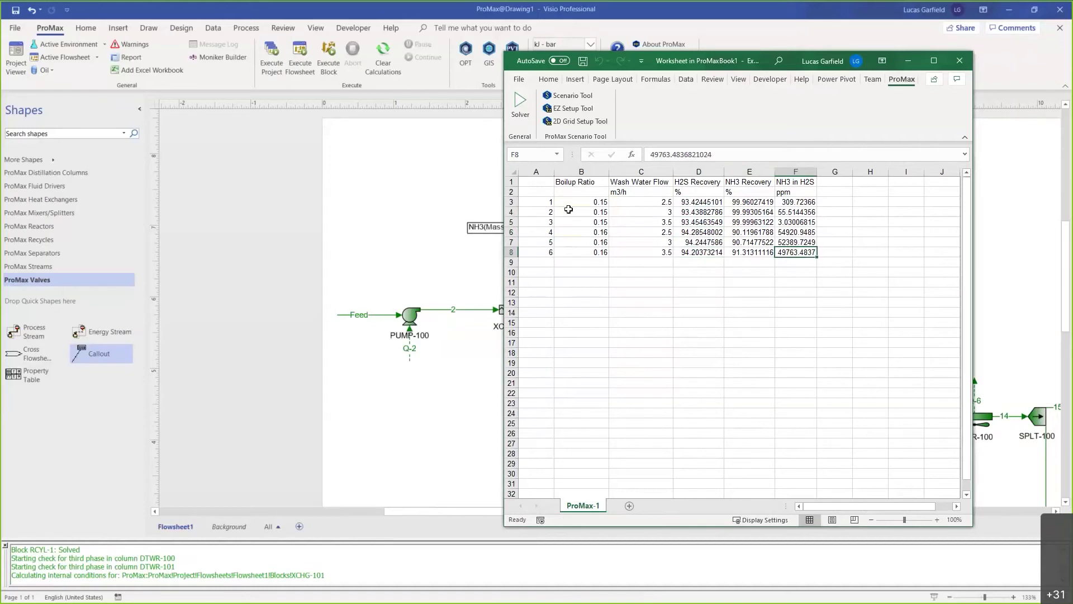
left_click_drag(546, 212, 793, 213)
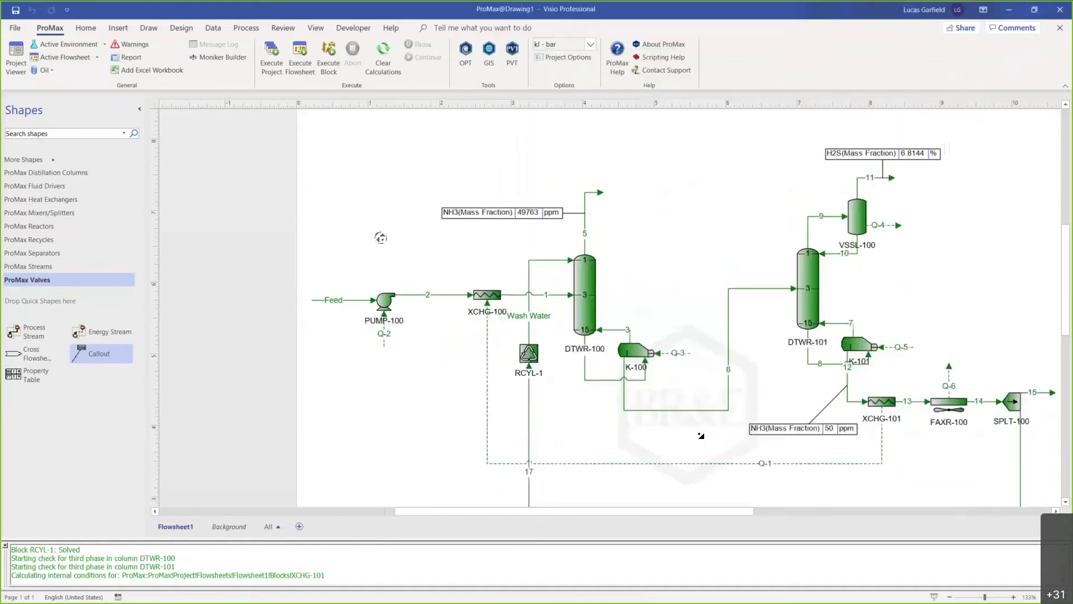
Set the Std Liquid Volumetric Flow of stream 16 to 3 m^3/h in the flowsheet.
scroll(537, 318, "up", 3)
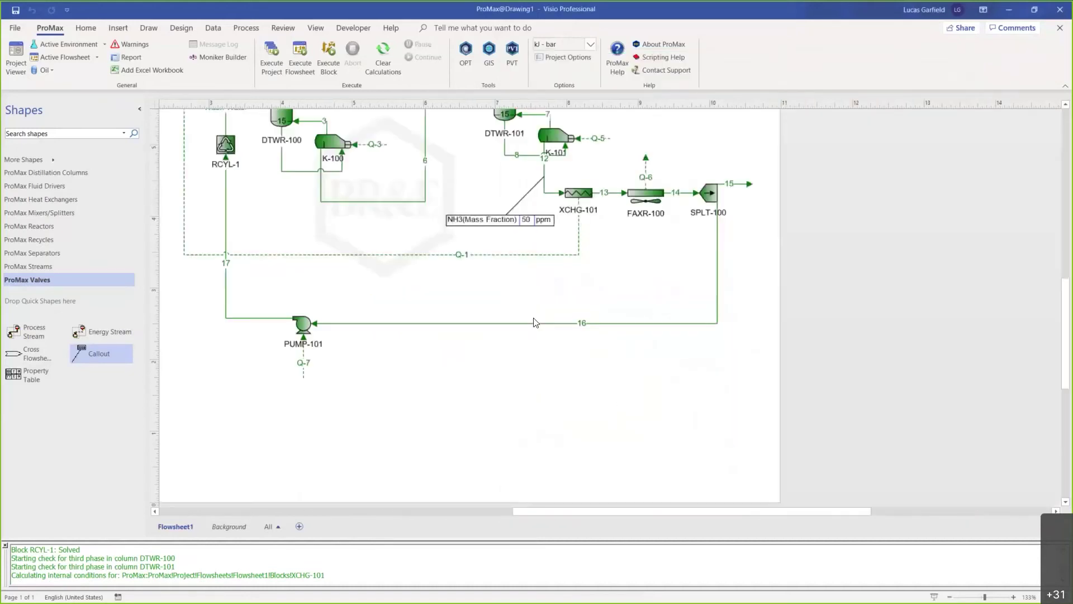
double_click(458, 293)
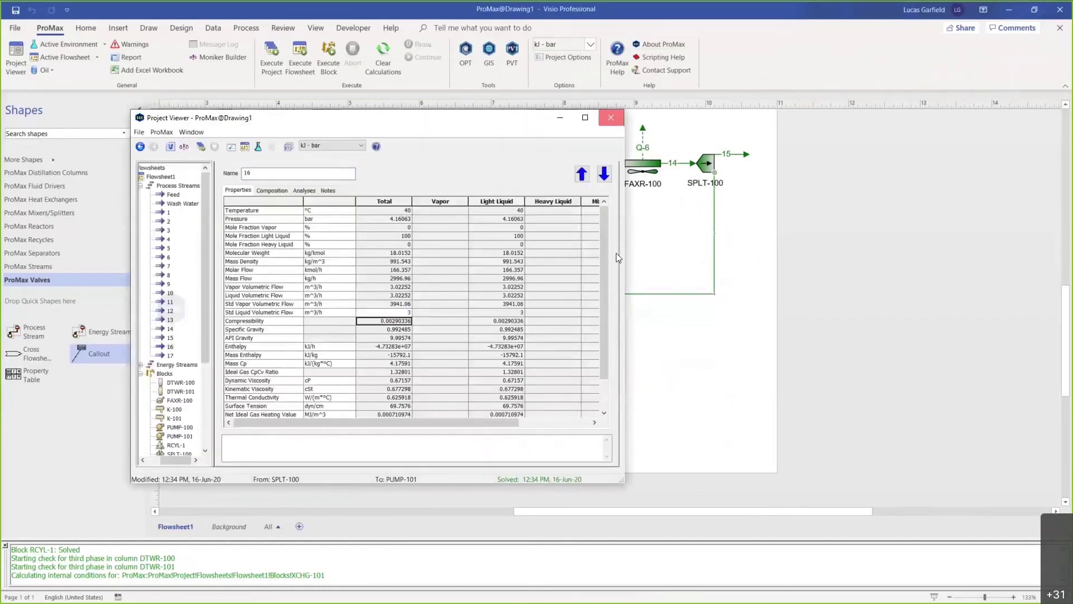
left_click(610, 118)
Set the Boilup Ratio 1 specification target of column DTWR-100 to 0.15.
scroll(331, 212, "up", 3)
double_click(278, 148)
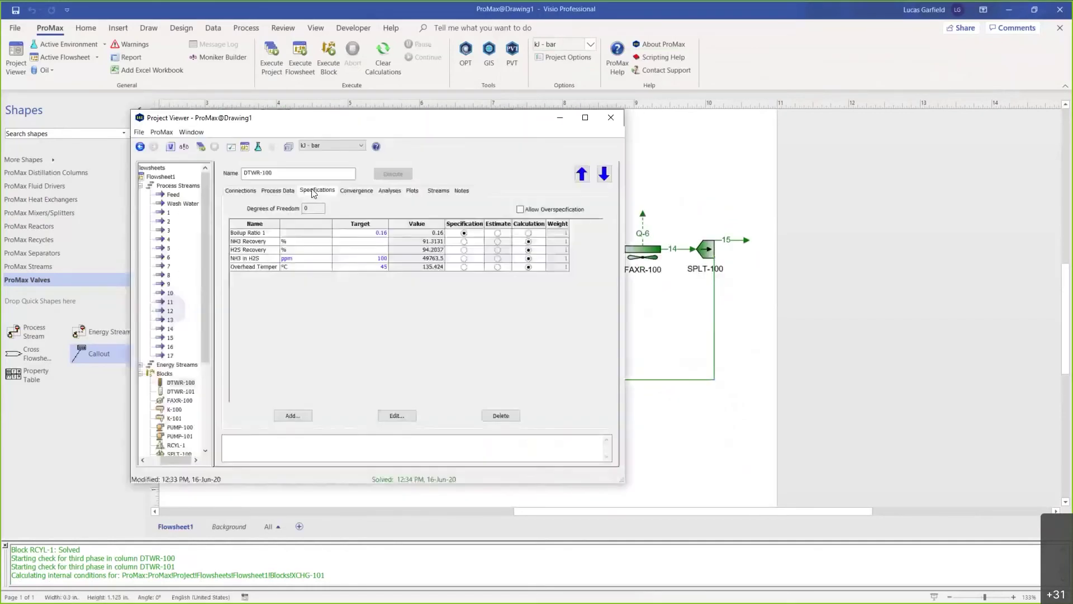
left_click(384, 231)
left_click(611, 117)
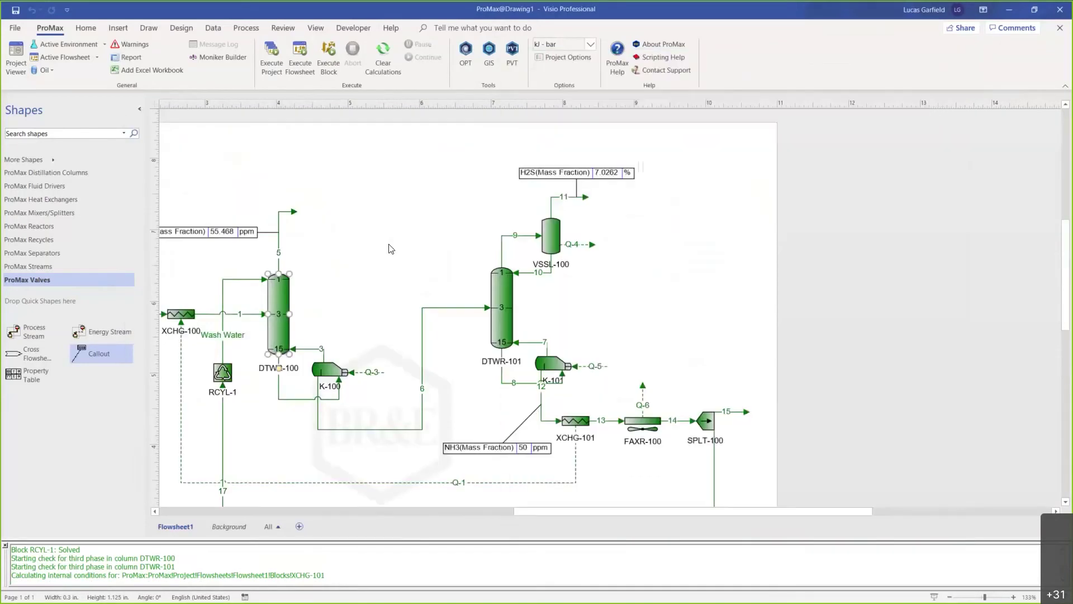
left_click(532, 266)
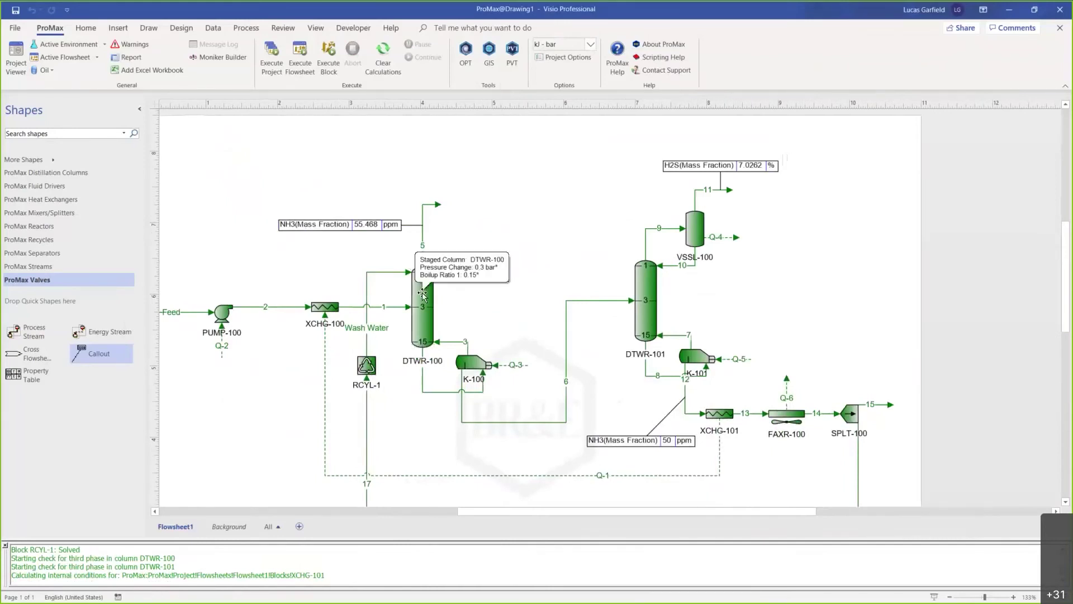
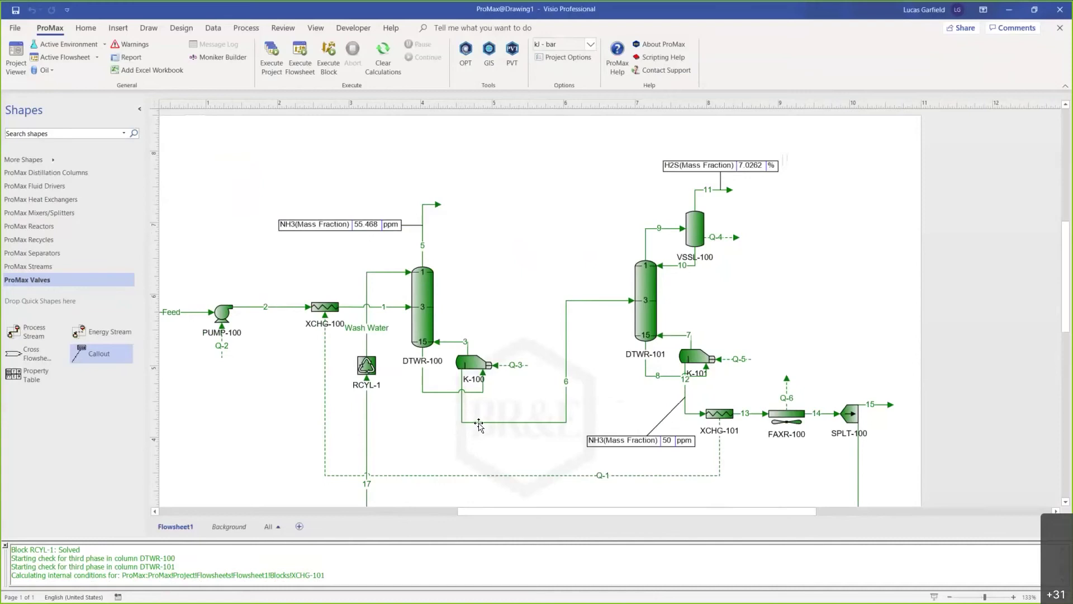
Add a Single Sided Exchanger 2, rotated upright, at the source end of energy stream Q-3 beside K-100, with inlet and outlet process streams.
mouse_move(478, 424)
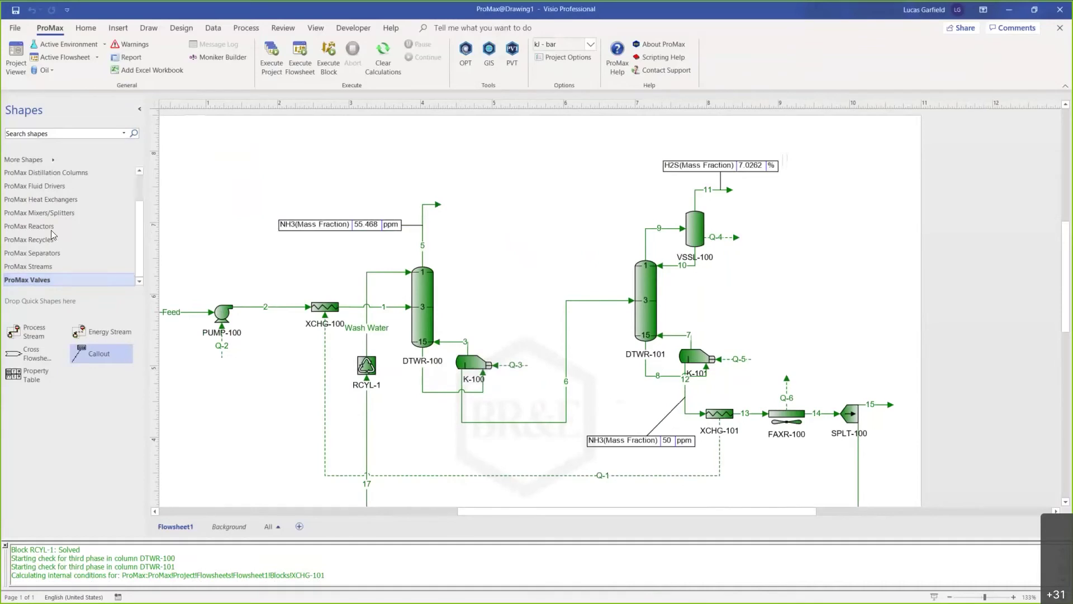
left_click(53, 199)
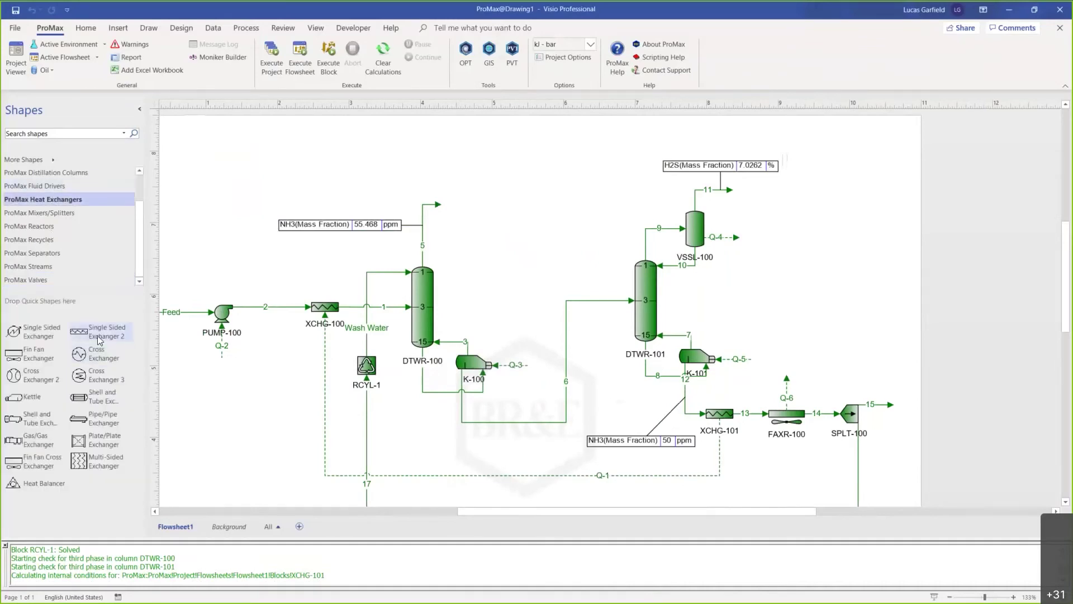
left_click_drag(90, 333, 515, 314)
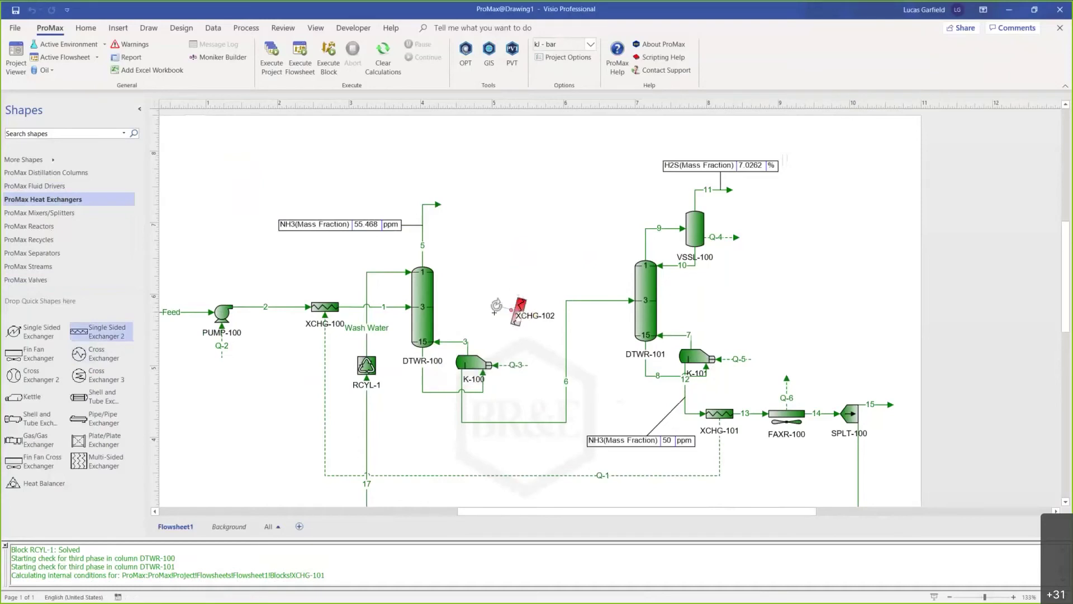
left_click(492, 306)
left_click_drag(512, 317, 531, 373)
left_click(62, 267)
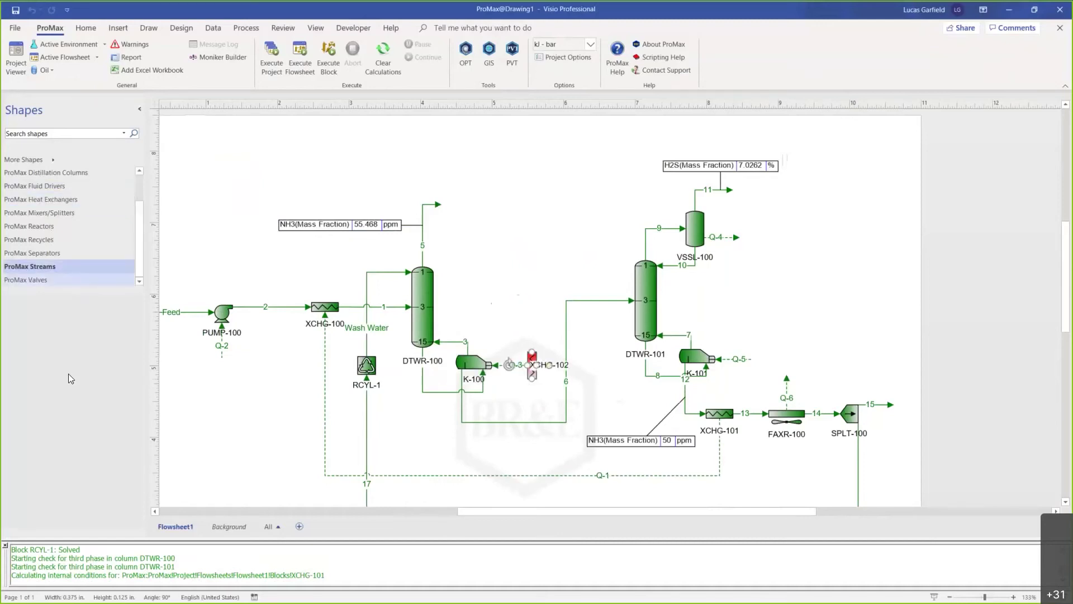
mouse_move(23, 331)
left_mouse_down()
mouse_move(520, 308)
mouse_move(510, 316)
mouse_move(568, 384)
left_mouse_up()
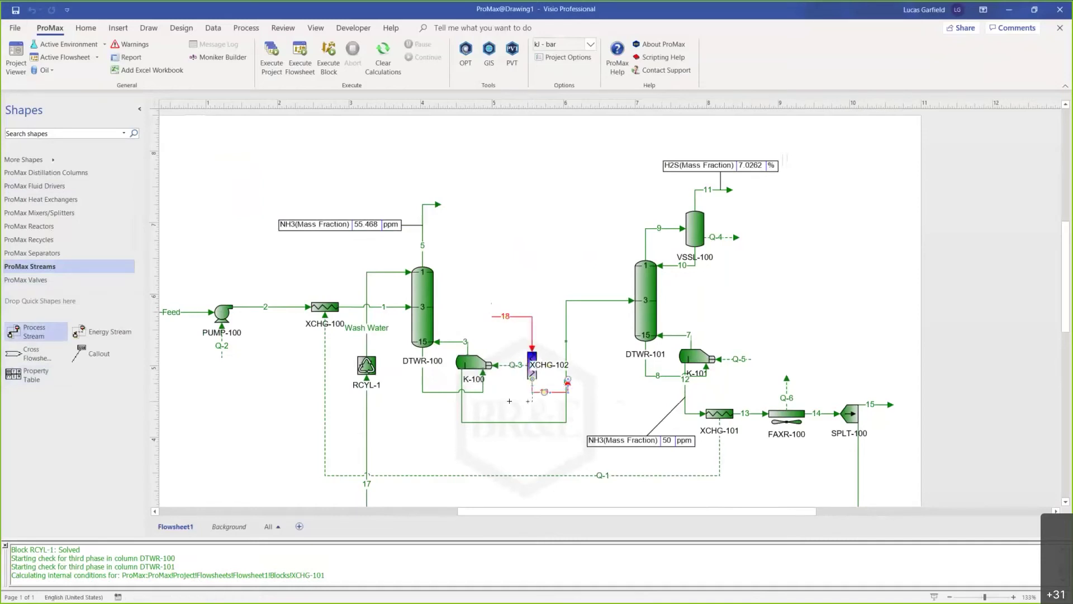
Specify the composition of the new exchanger's inlet stream 18 as 100 % water on a mole fraction basis.
double_click(507, 317)
left_click(276, 191)
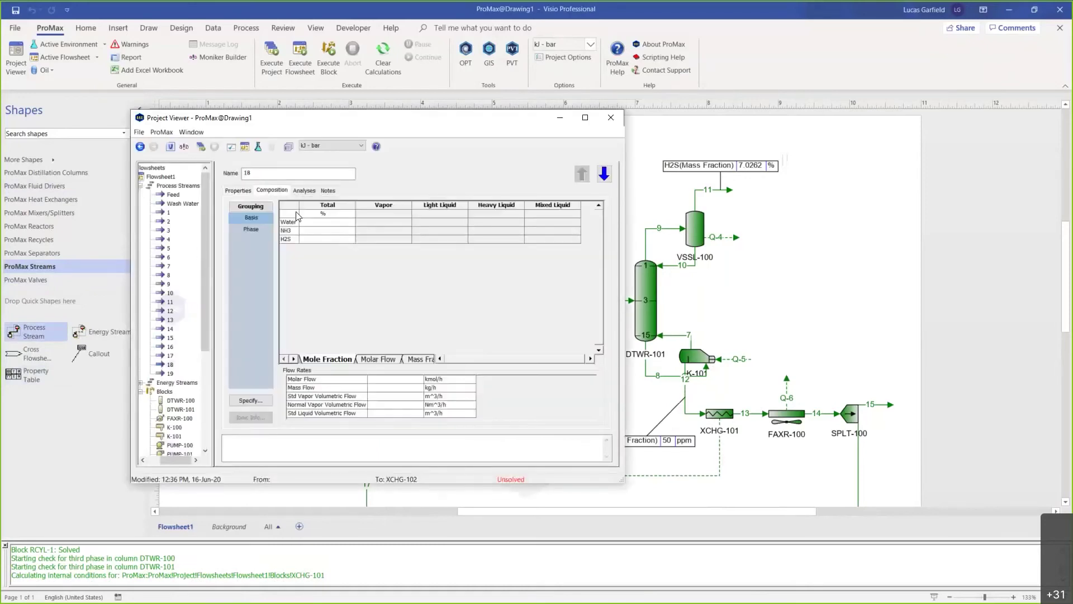
double_click(323, 233)
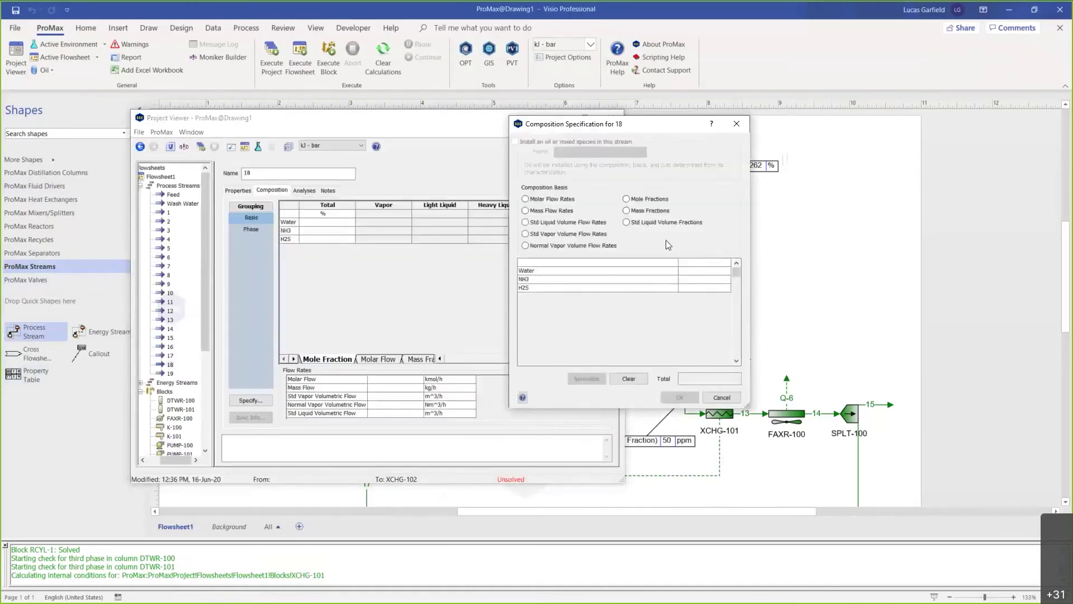
left_click(626, 199)
left_click(693, 273)
type("100")
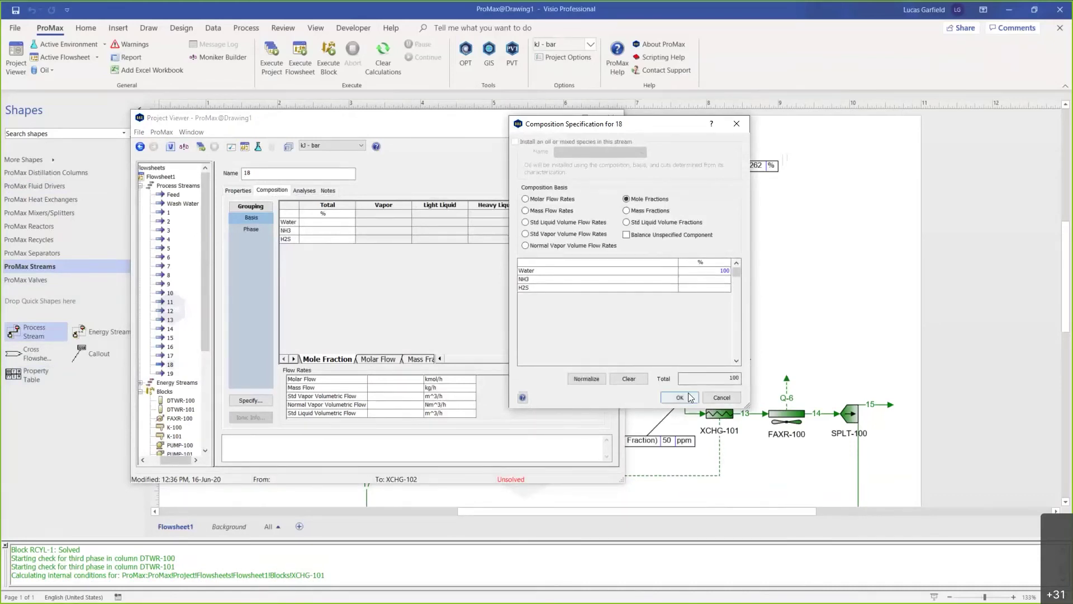
left_click(679, 397)
Set stream 18 to a pressure of 3.5 barg and a vapor mole fraction of 100 %.
left_click(238, 190)
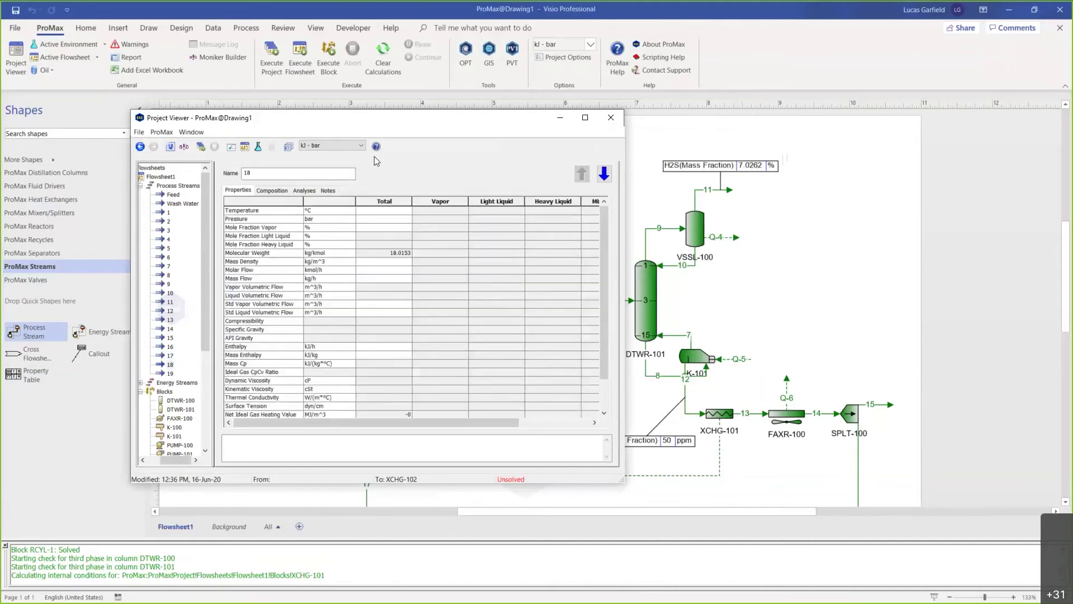
left_click_drag(368, 117, 274, 153)
left_click(280, 248)
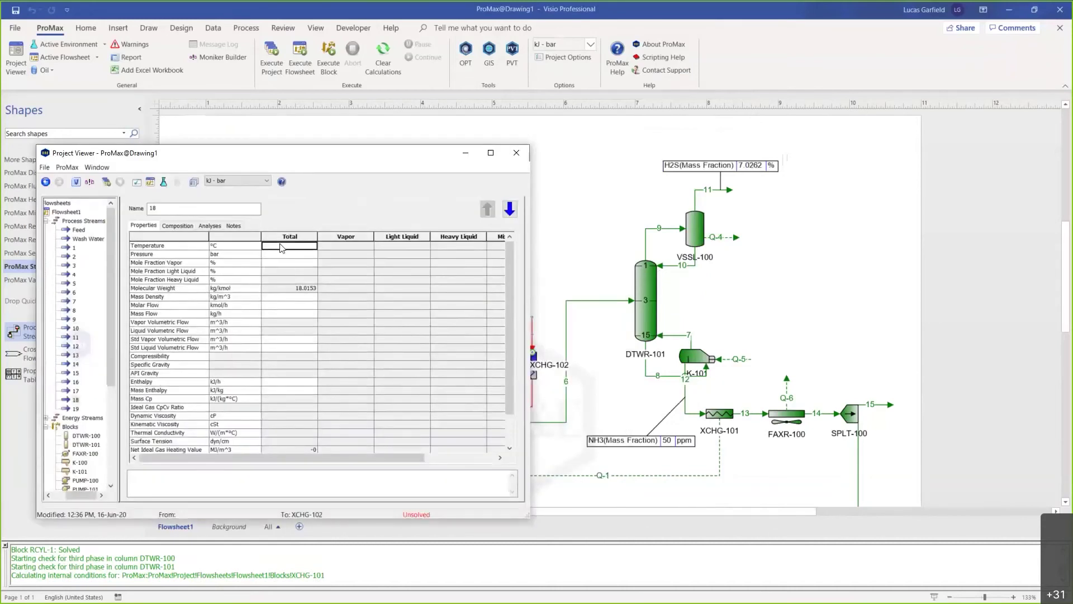
key("Down")
type("3.5barg")
key("Return")
key("Up")
key("Down")
type("100")
key("Return")
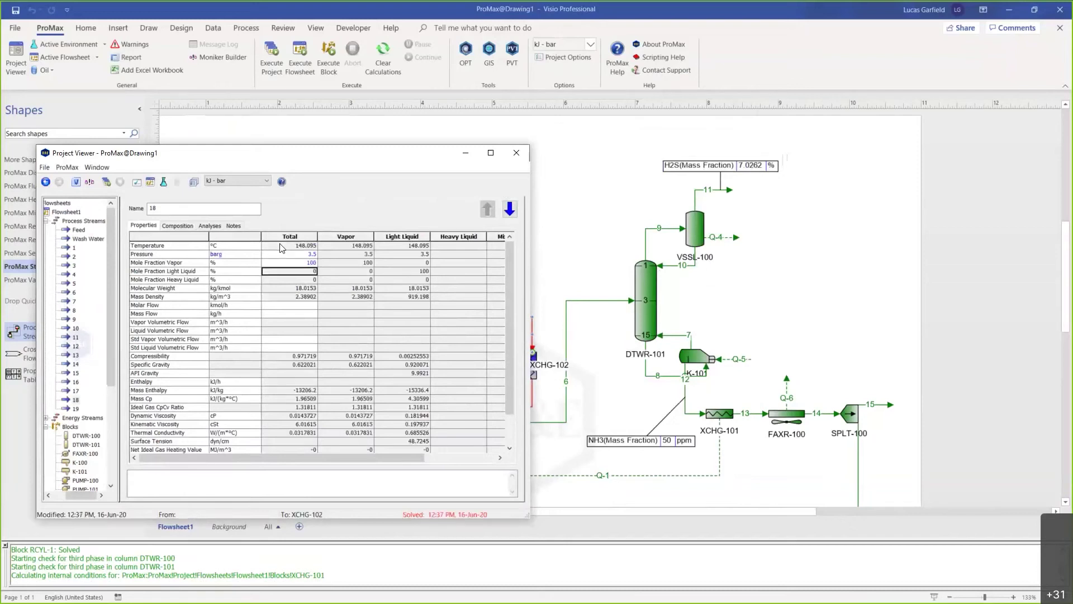
left_click(520, 149)
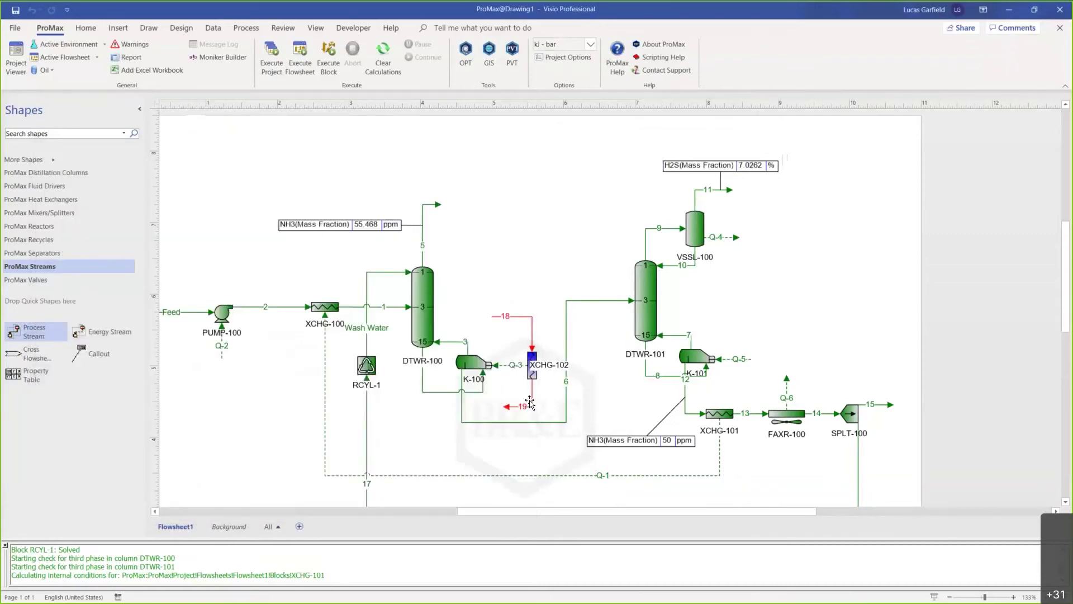
Set the vapor mole fraction of the exchanger's outlet stream 19 to 0 %.
double_click(529, 401)
left_click(295, 262)
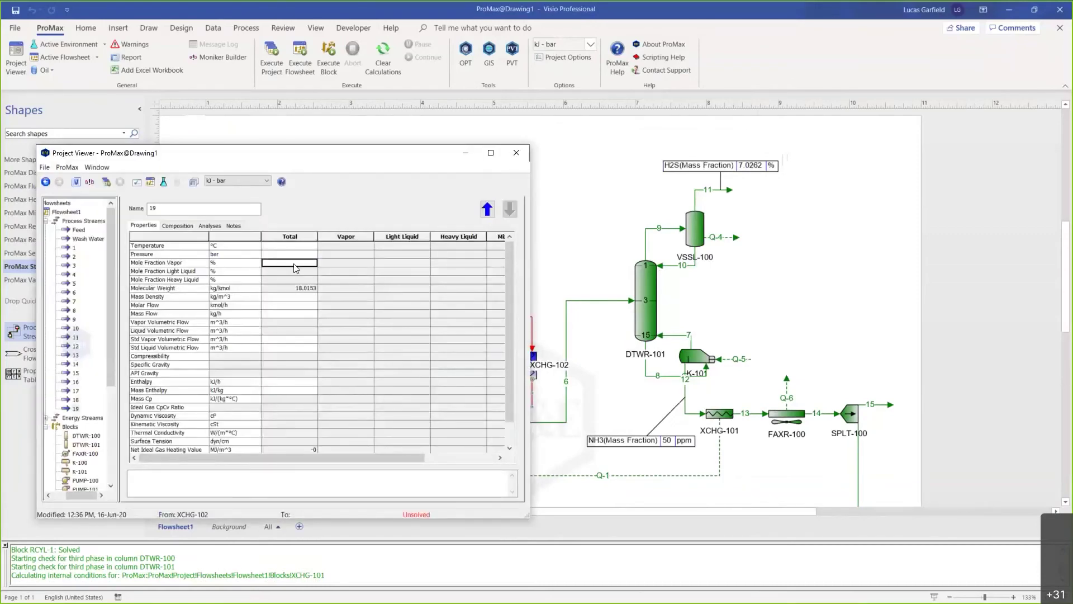
left_click(516, 153)
Set the pressure drop of exchanger XCHG-102 to 0 bar and execute the flowsheet.
double_click(531, 370)
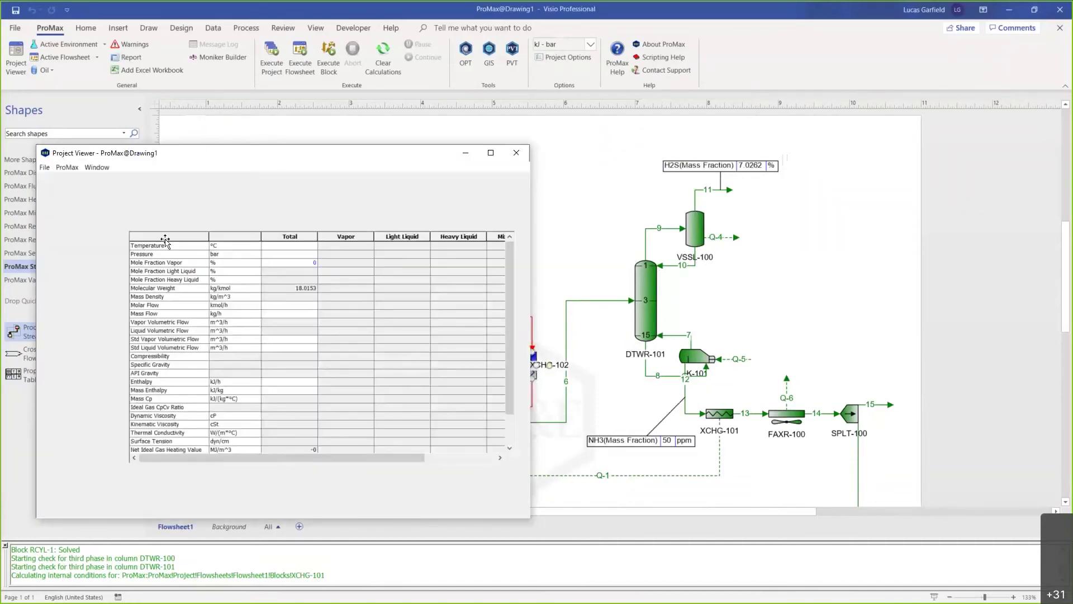
left_click(152, 230)
left_click(183, 225)
left_click(302, 250)
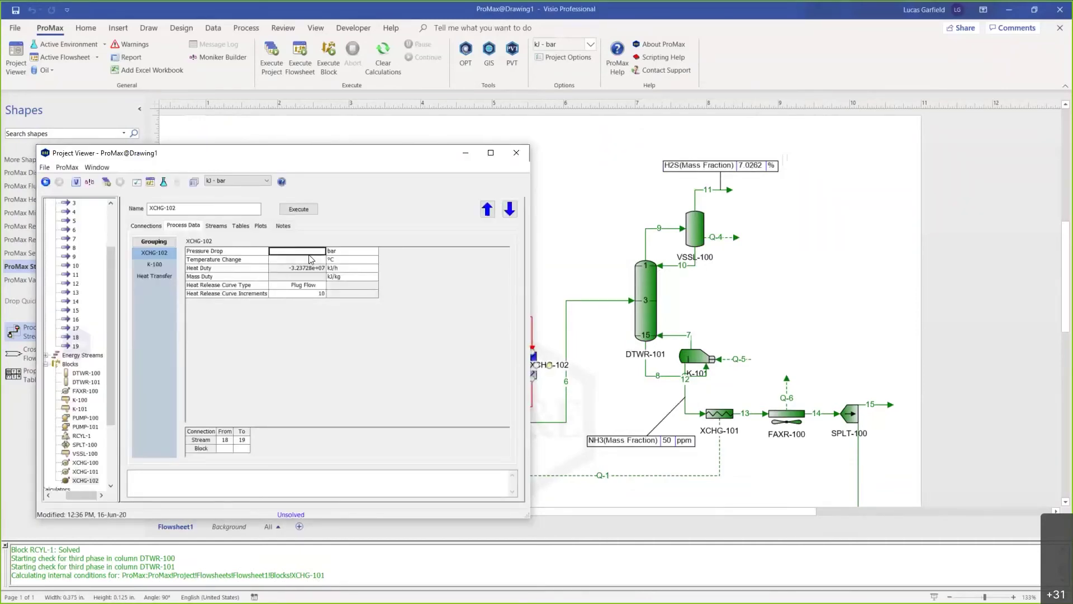
left_click(515, 152)
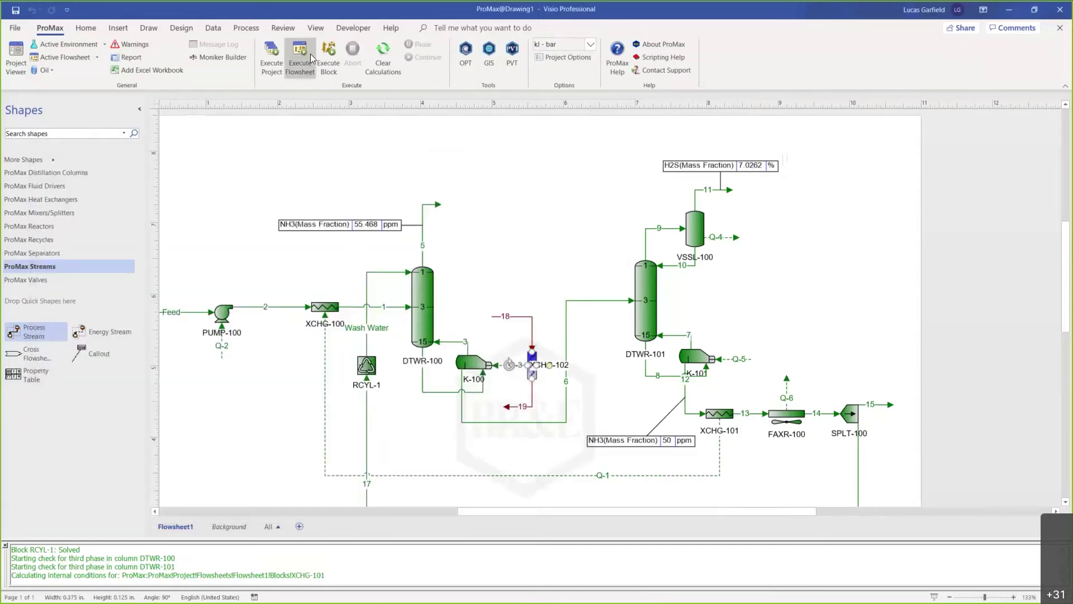
left_click(306, 54)
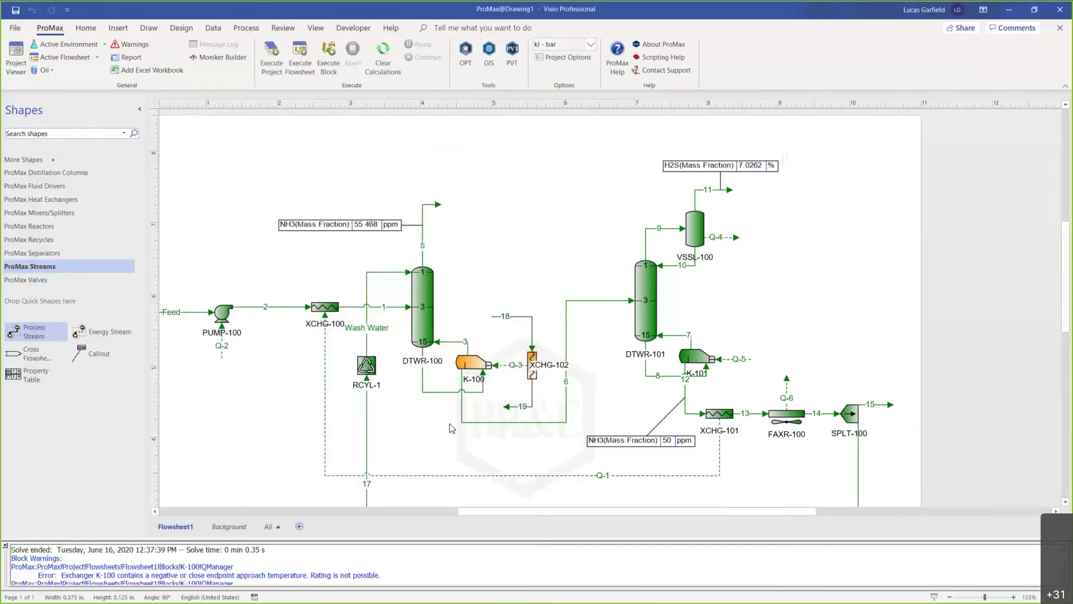
Check exchanger XCHG-102, set the pressure of its inlet stream 18 to 10 barg, and solve again.
left_click_drag(455, 326, 542, 386)
double_click(531, 373)
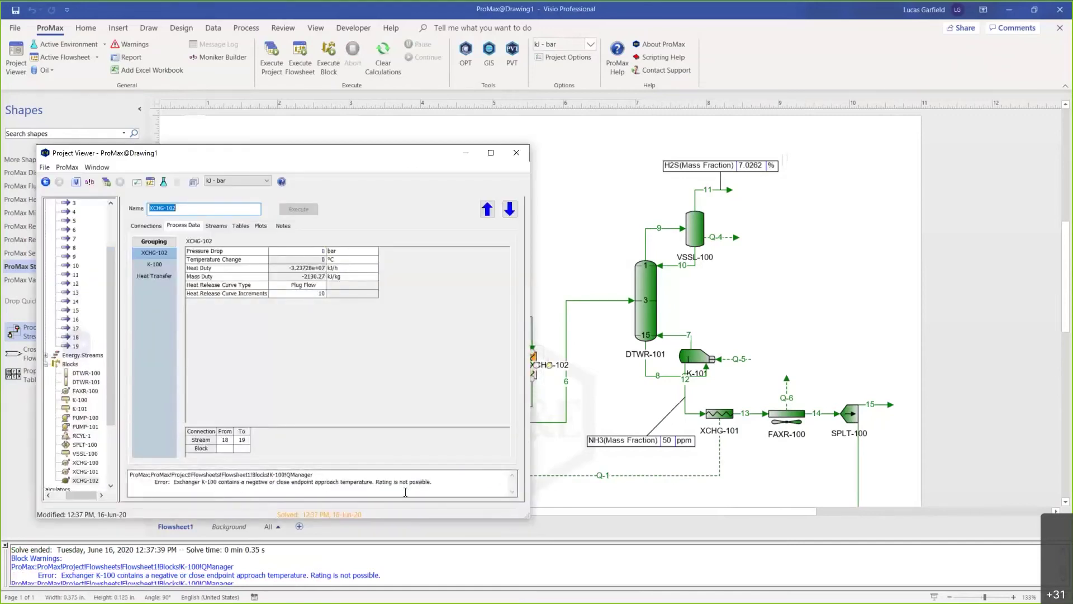
left_click(515, 154)
double_click(509, 318)
left_click(289, 255)
left_click(287, 246)
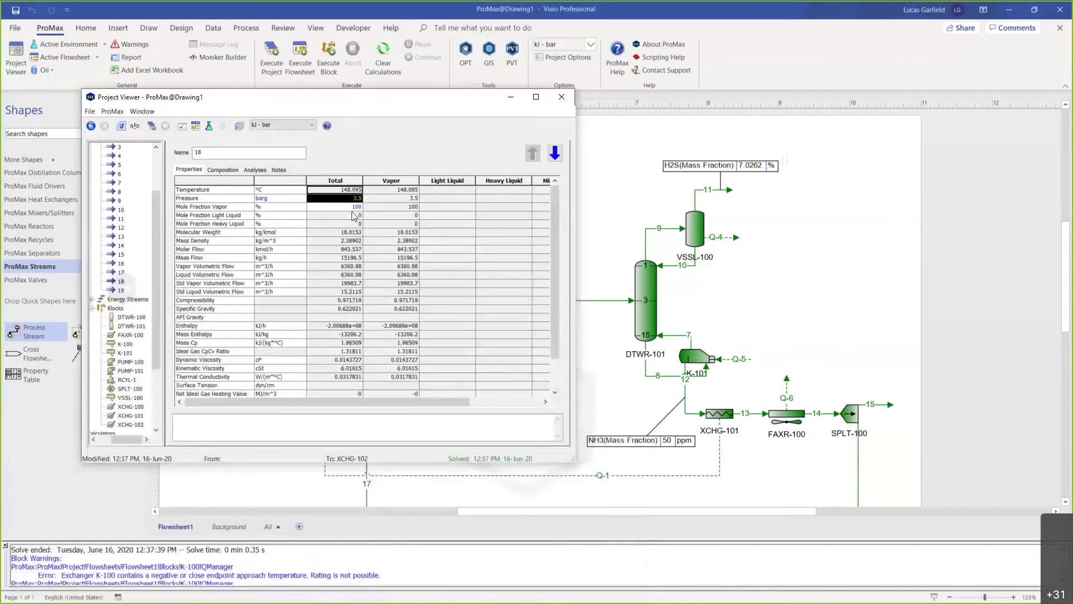
left_click(350, 208)
left_click(347, 200)
type("10")
key("Return")
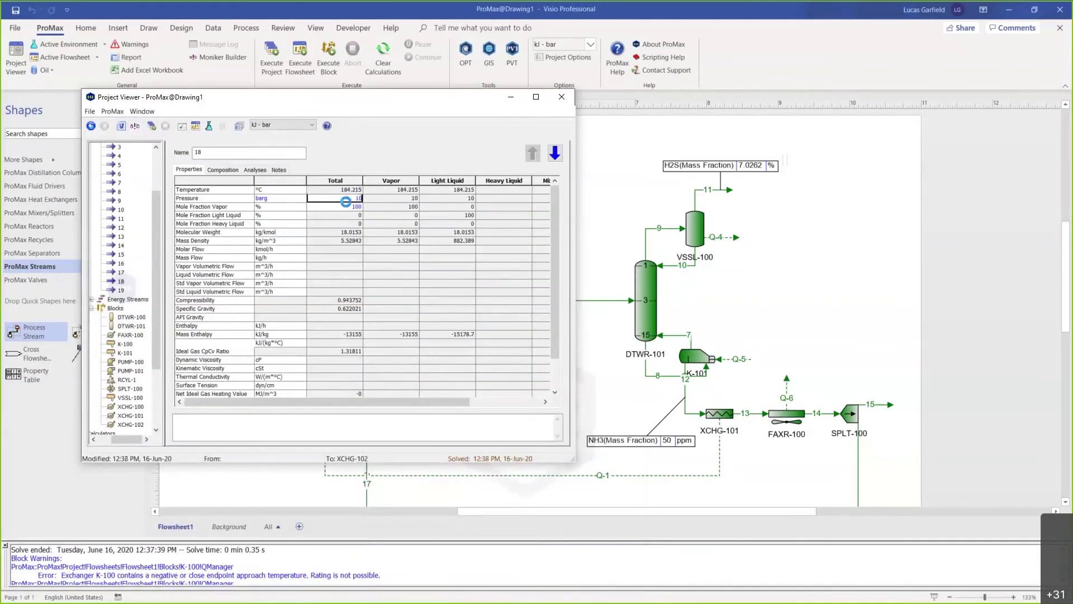
left_click(342, 190)
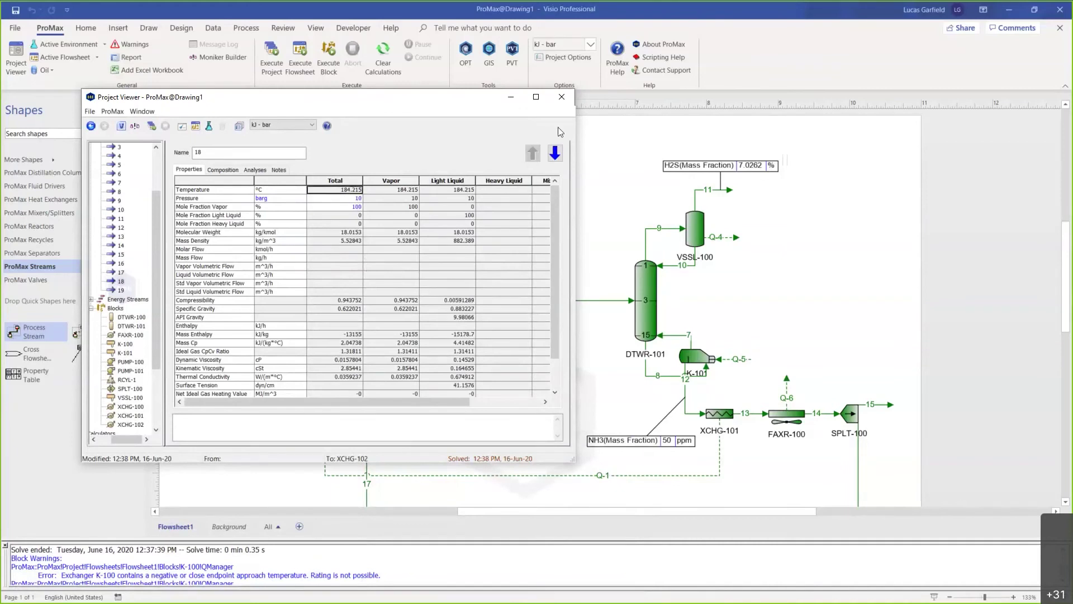
left_click(560, 97)
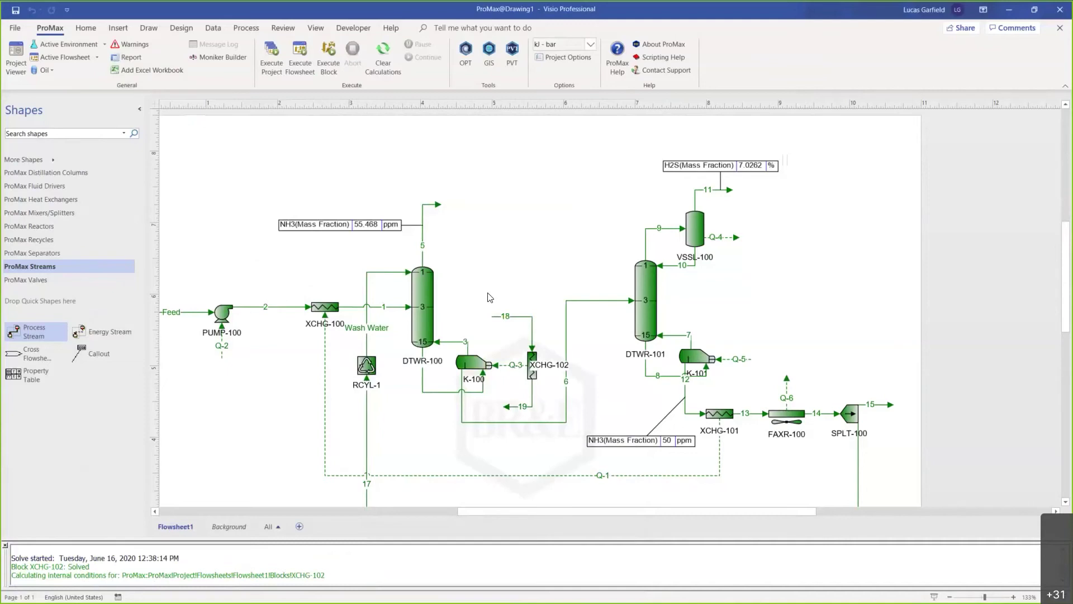
Examine column DTWR-100's component recoveries and its specification values for NH3 recovery, H2S recovery, NH3 in H2S and overhead temperature.
left_click_drag(482, 292, 540, 417)
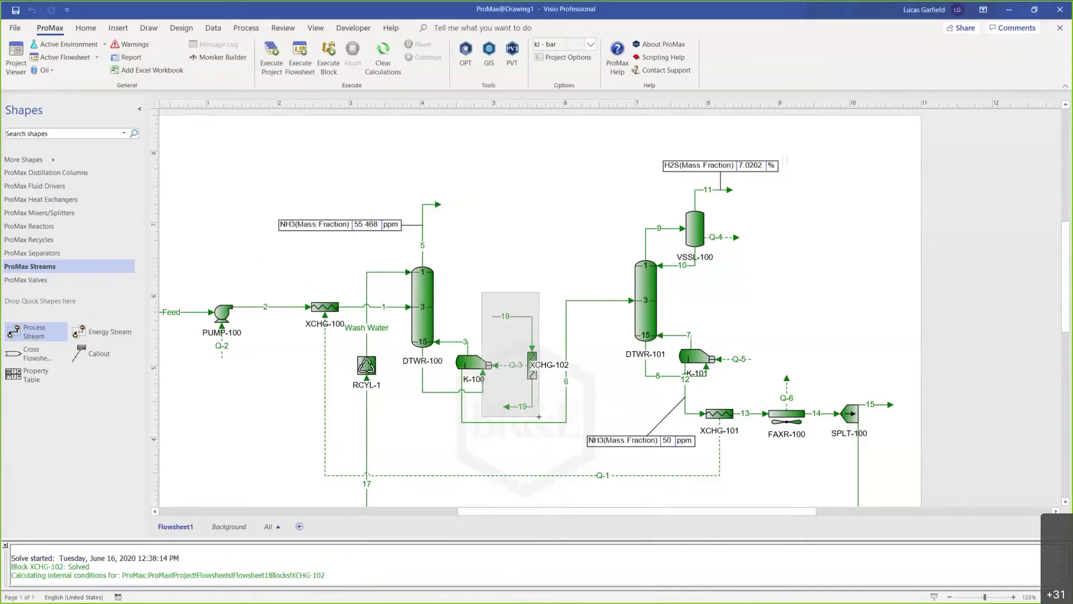
left_click_drag(539, 416, 539, 416)
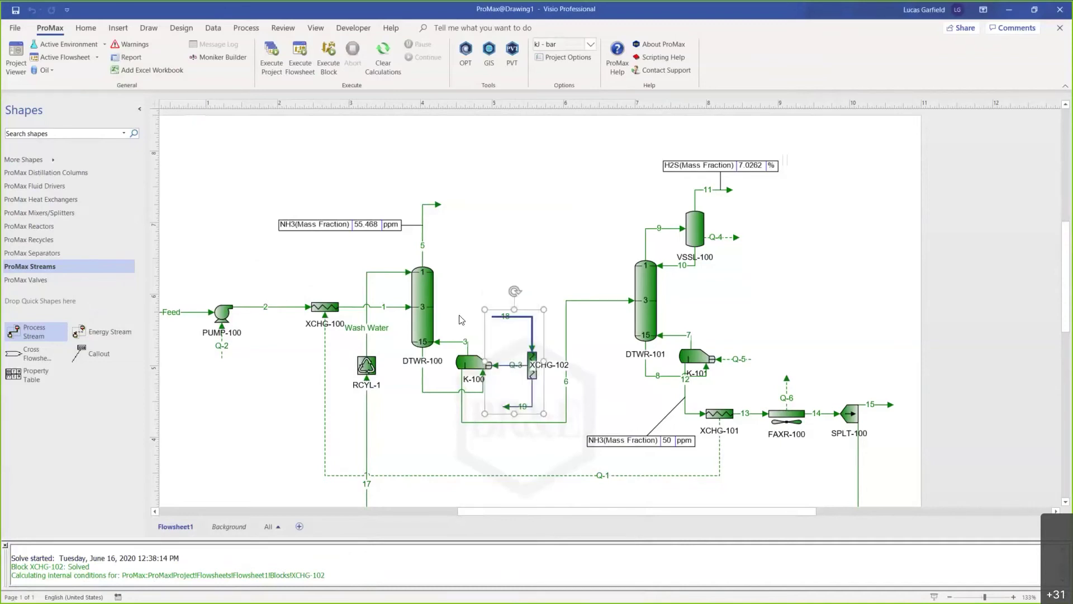
double_click(419, 321)
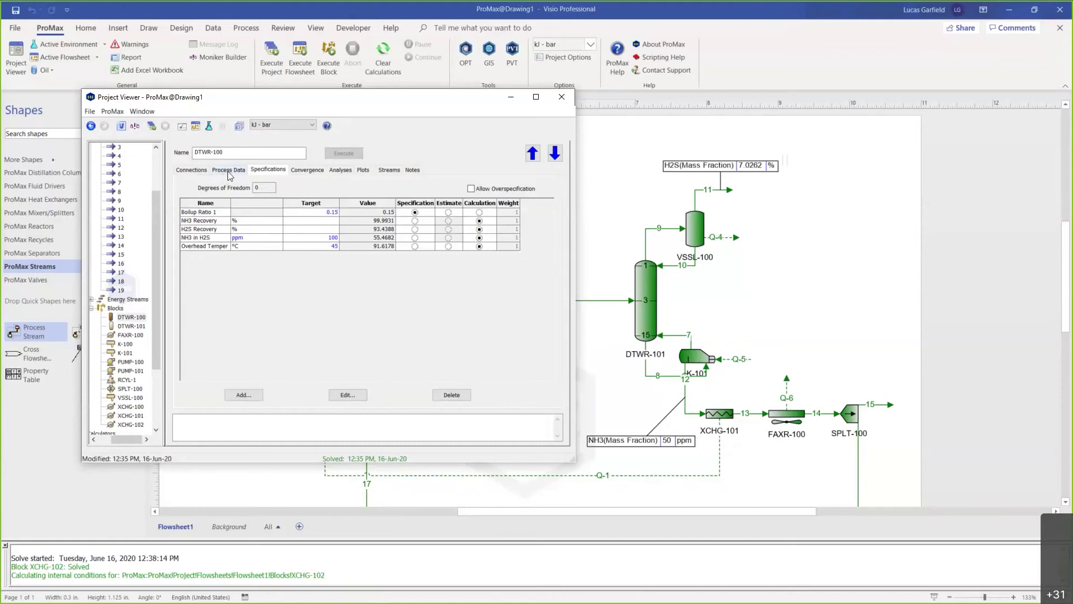
left_click(228, 169)
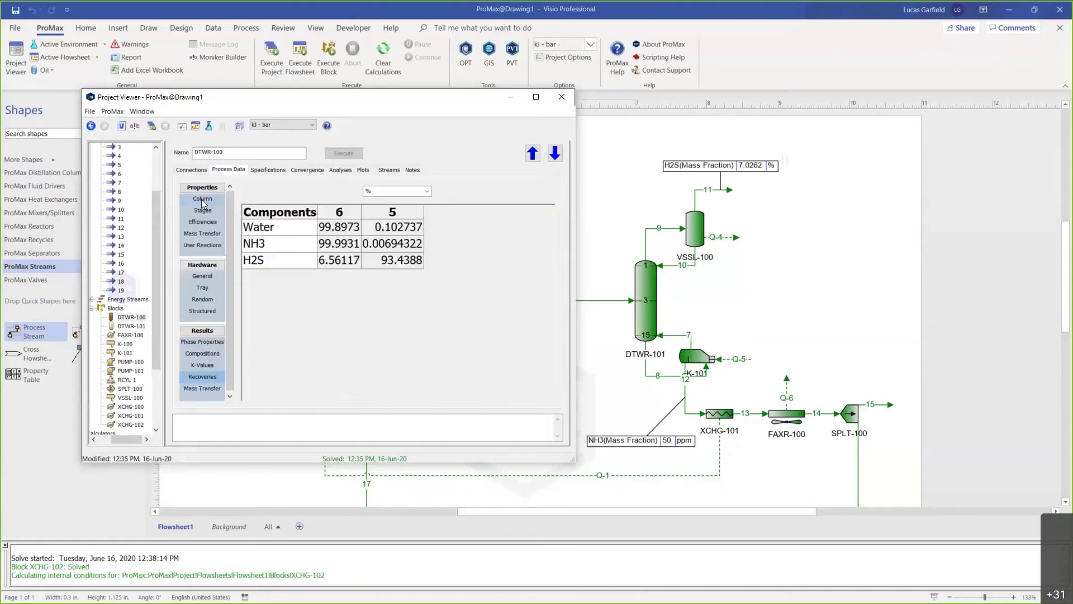
left_click(269, 170)
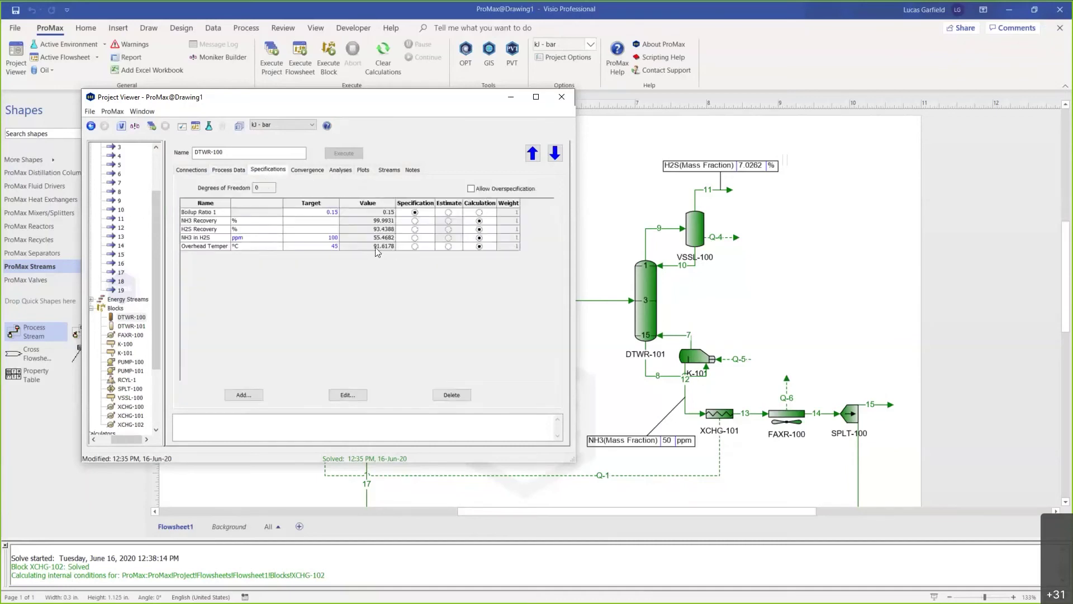
left_click(207, 221)
left_click_drag(206, 228, 349, 231)
left_click(373, 228)
left_click(366, 239)
left_click(367, 230)
Set the stage 1 pressure of column DTWR-100 to 8.3 bar and execute the block.
left_click(228, 169)
left_click(436, 300)
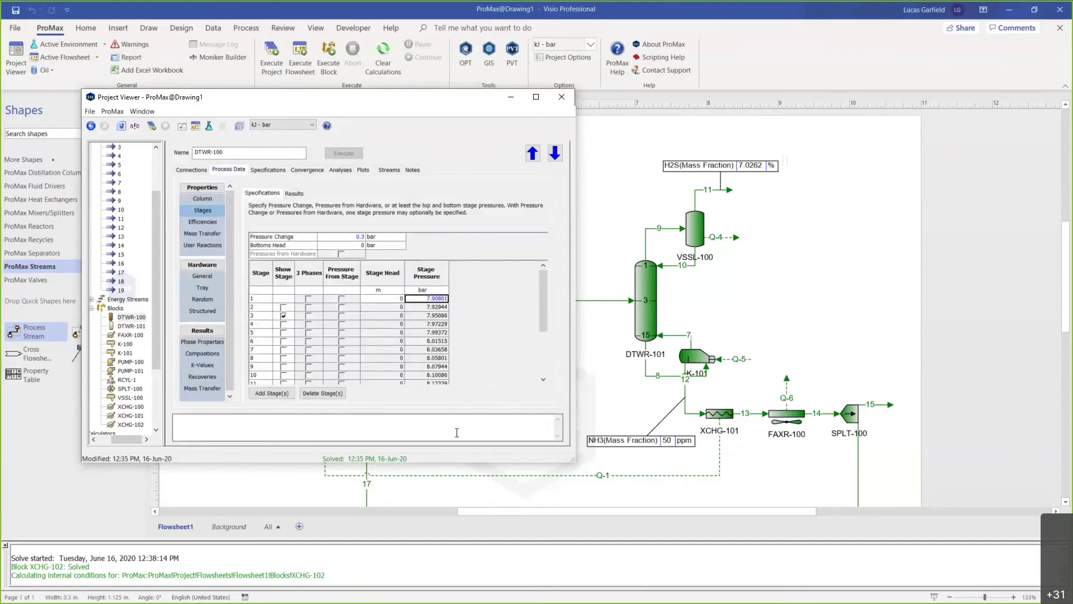
type("8.3")
key("Return")
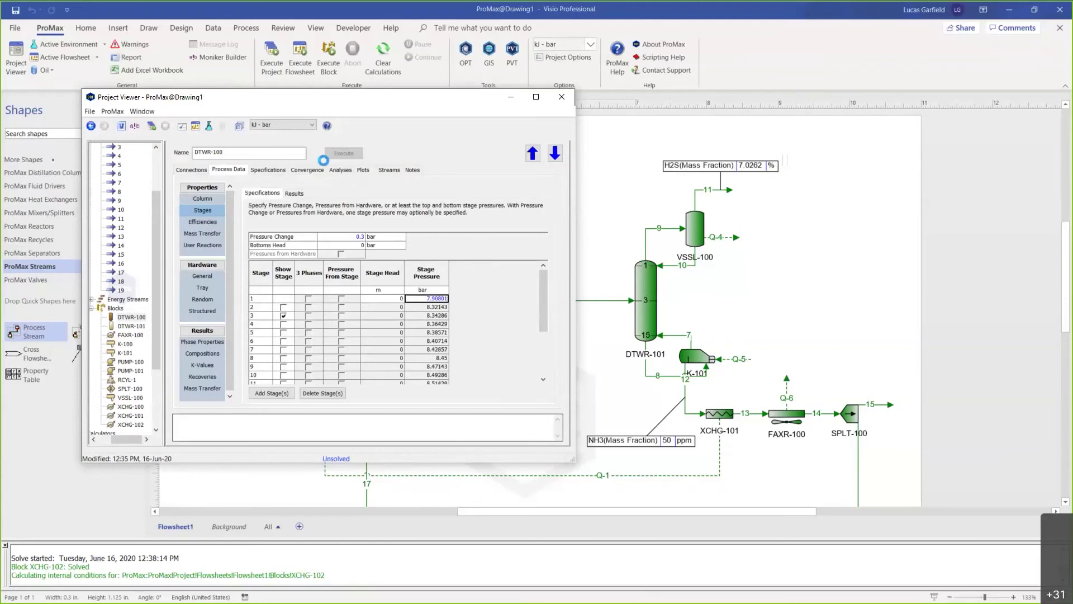
left_click(346, 154)
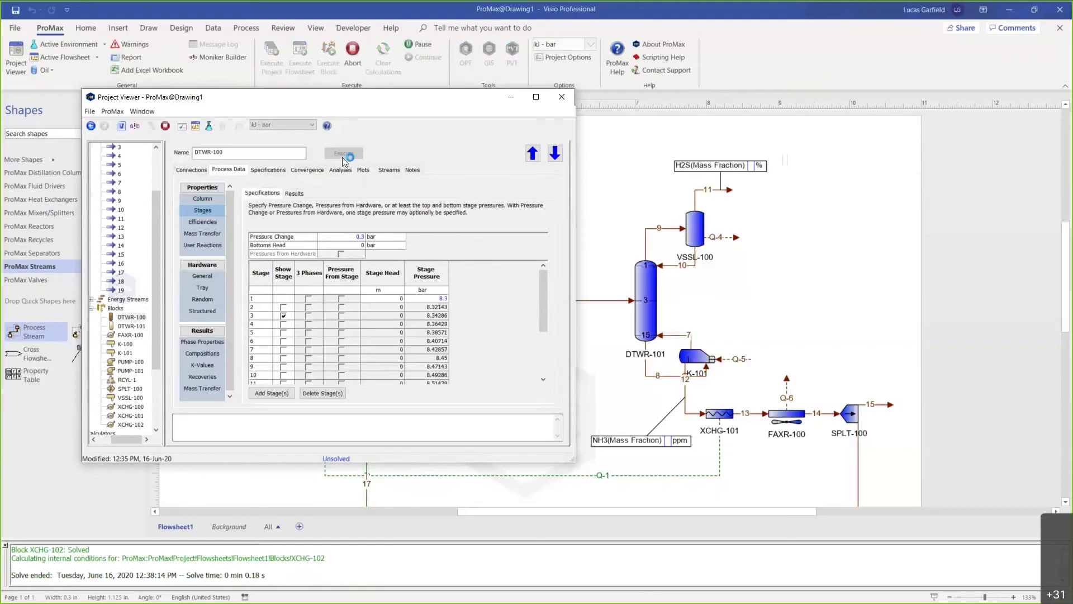
Review DTWR-100's H2S recovery and other specification values at the new pressure, and reopen its stage pressure data.
left_click(267, 170)
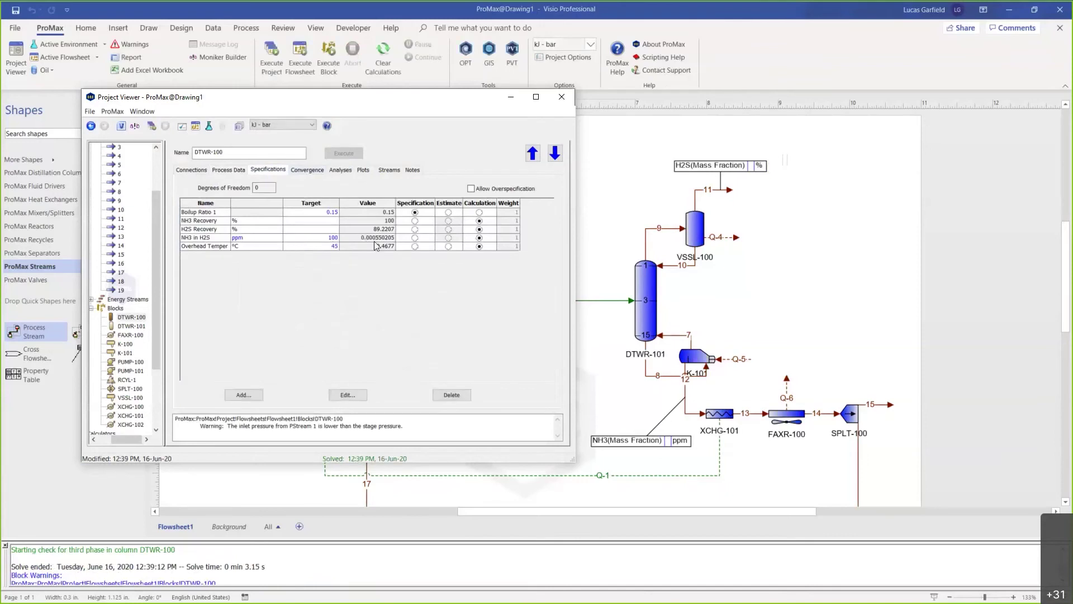
left_click_drag(210, 229, 388, 230)
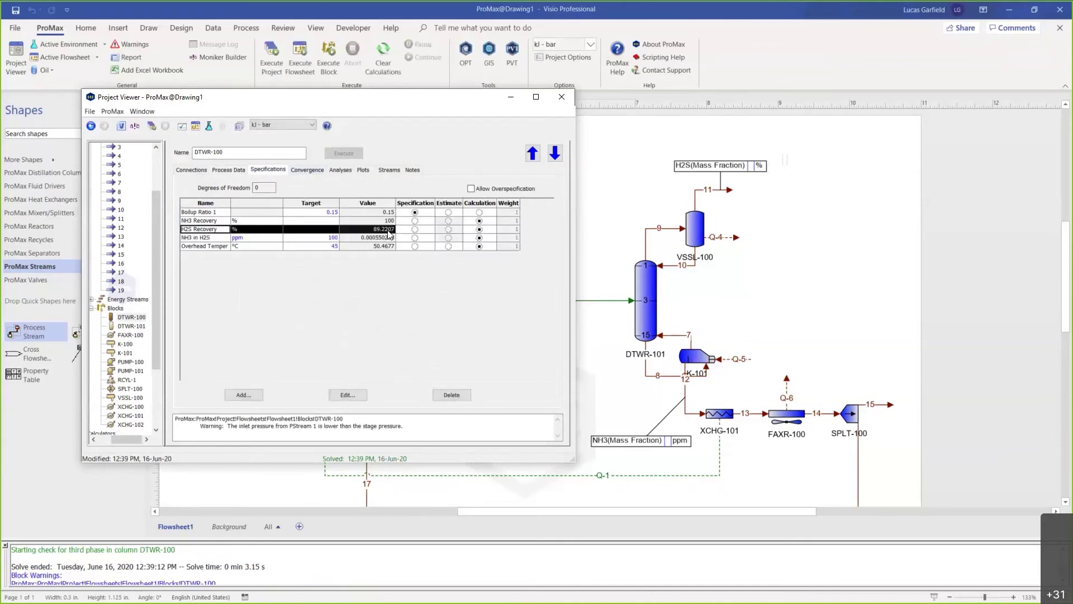
left_click(387, 230)
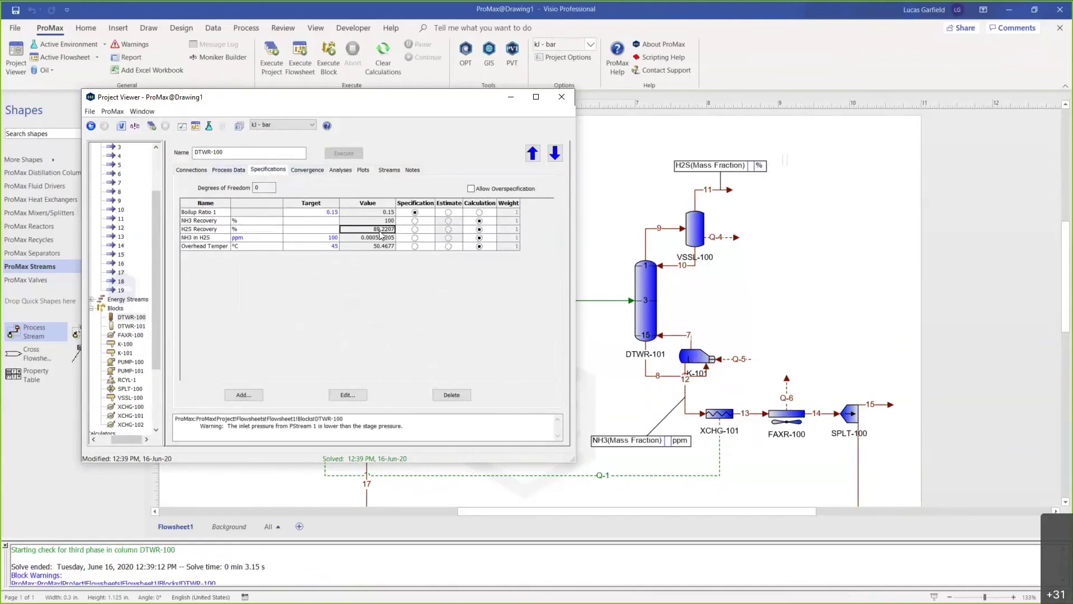
mouse_move(379, 231)
left_click(235, 171)
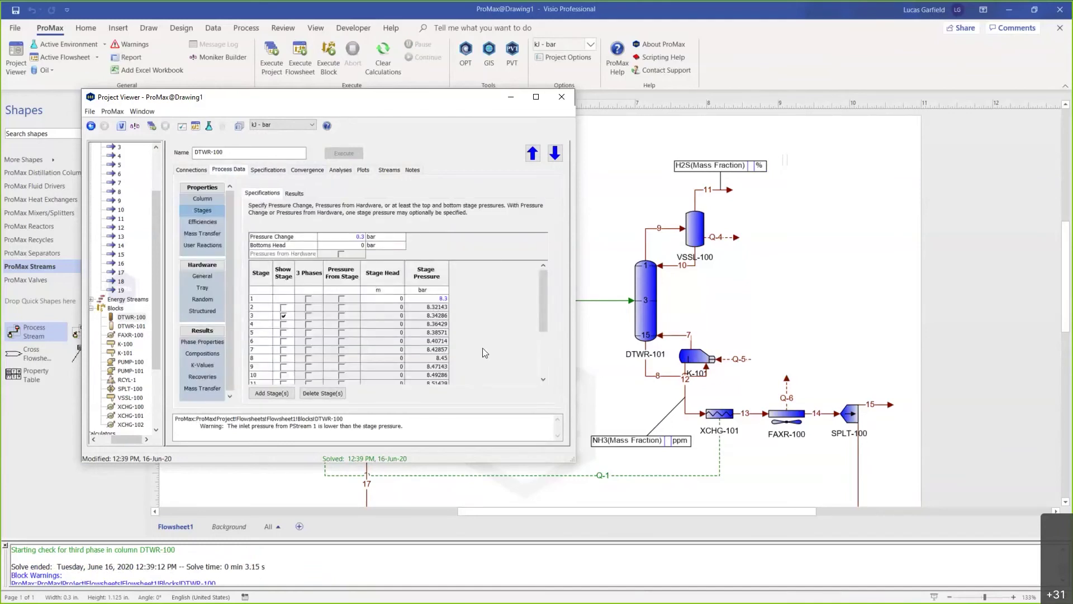
Set the stage 1 pressure of column DTWR-100 to 100 psig and execute the block.
type("7")
type(".9")
type("100")
key("Return")
key("Up")
key("Up")
key("b")
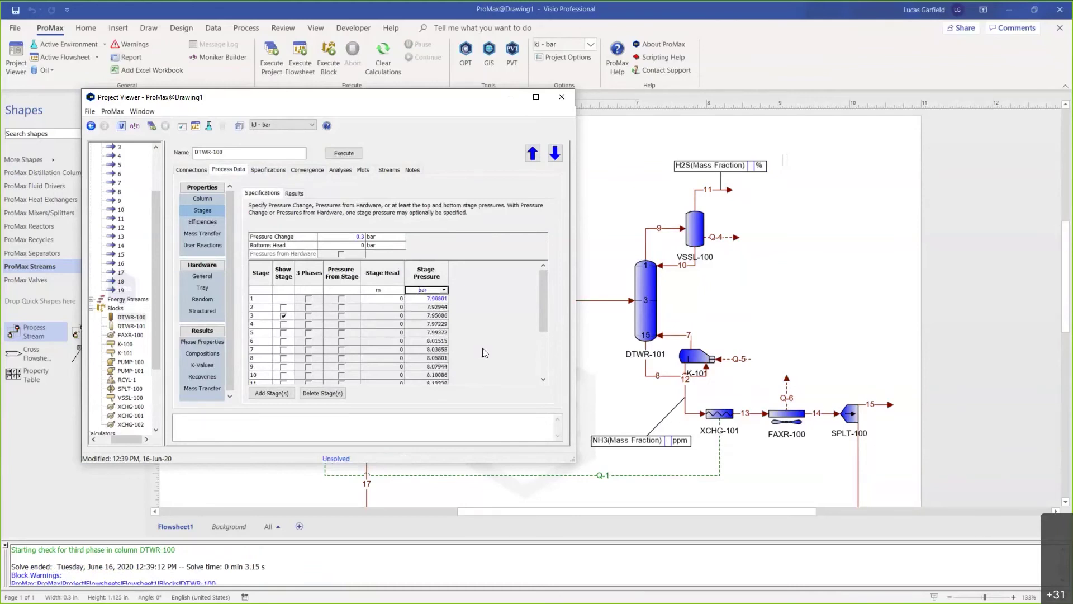
left_click(332, 156)
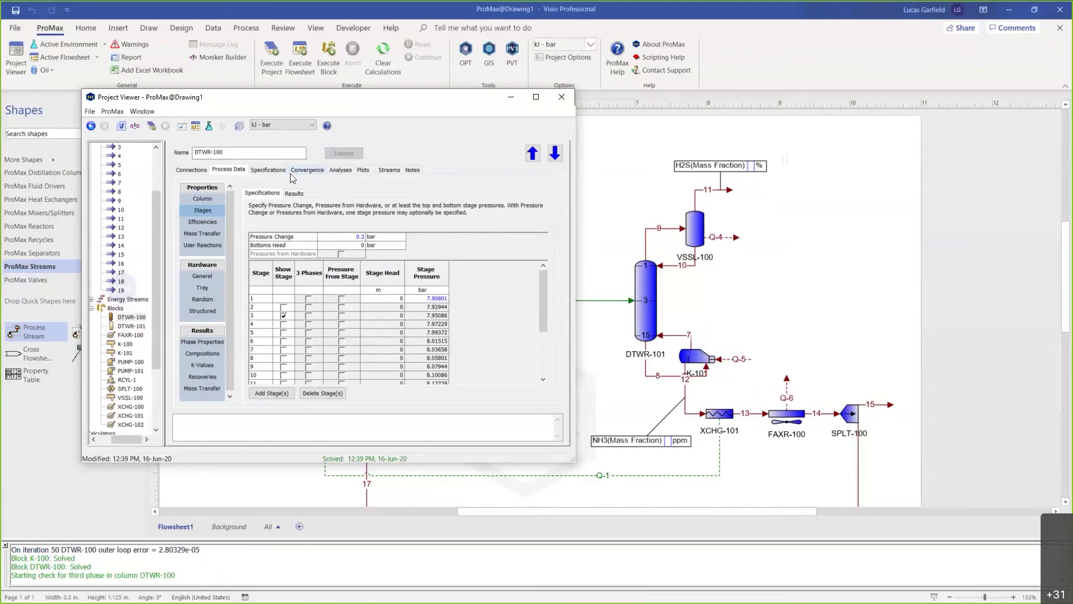
Try a stage 1 pressure of 7.4 bar in column DTWR-100 and execute the block.
left_click(432, 299)
type("7.4")
left_click(352, 154)
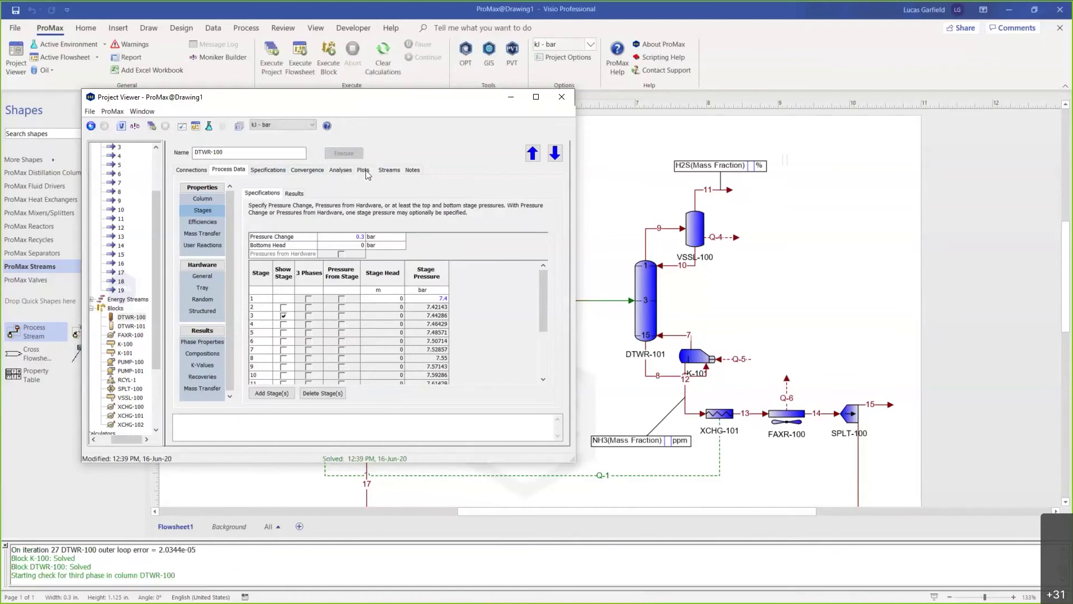
Check the calculated NH3 recovery and H2S recovery among DTWR-100's specifications at the reduced pressure.
left_click(282, 171)
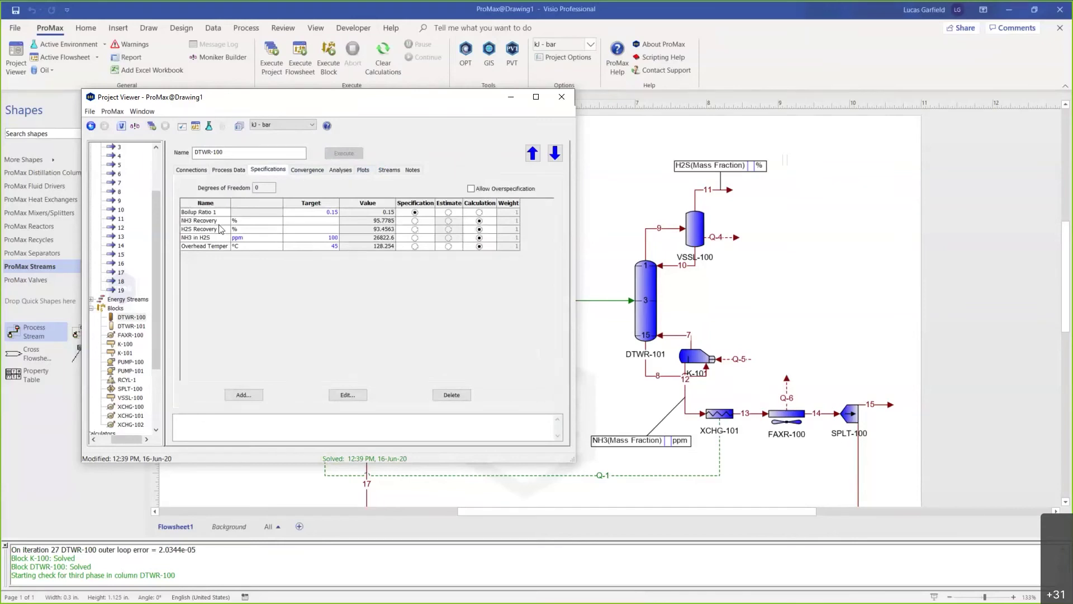
left_click_drag(208, 237, 354, 220)
left_click(351, 230)
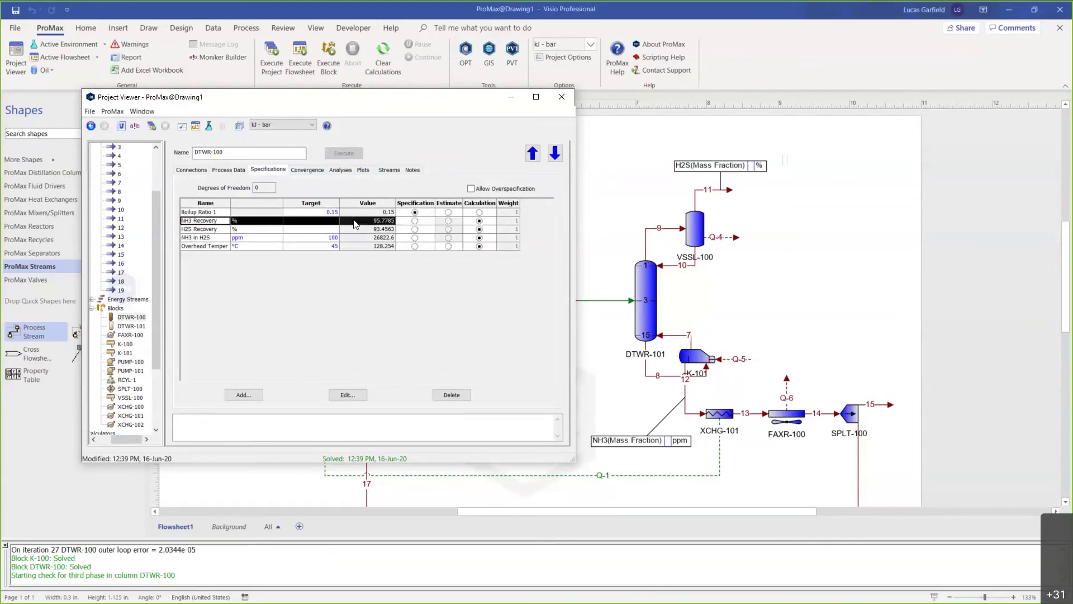
left_click(352, 222)
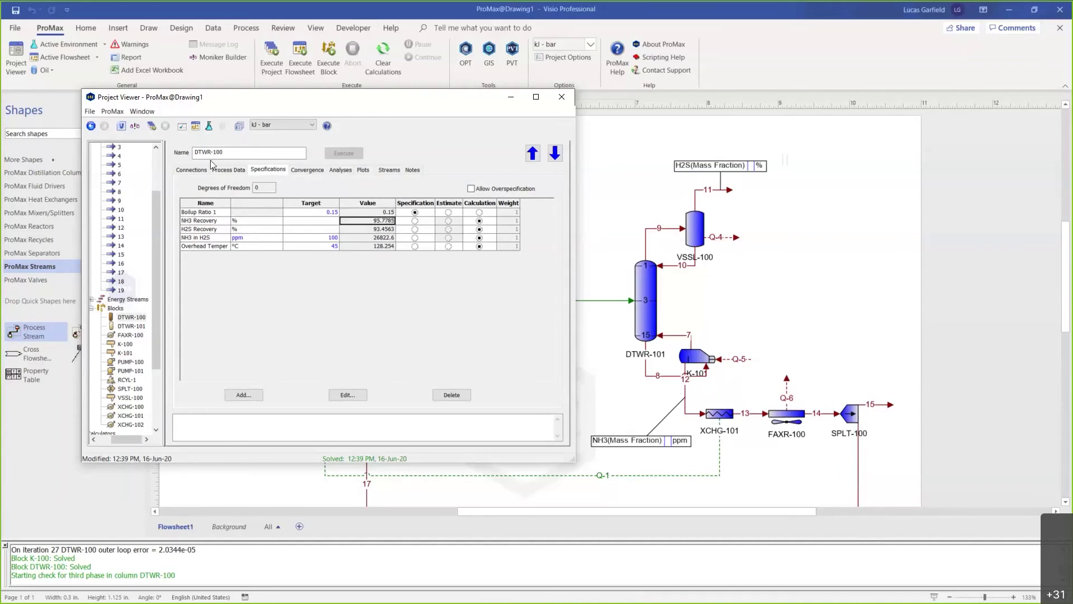
Return DTWR-100's stage 1 pressure to 100 psig, solve the flowsheet, and close the column's data window.
left_click(227, 169)
type("100")
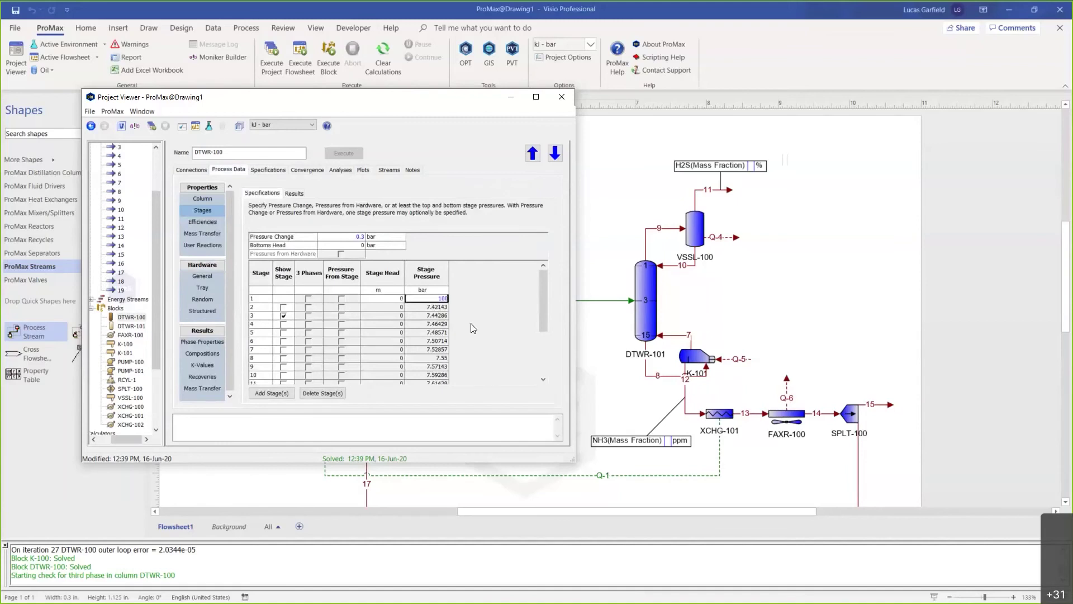
key("Return")
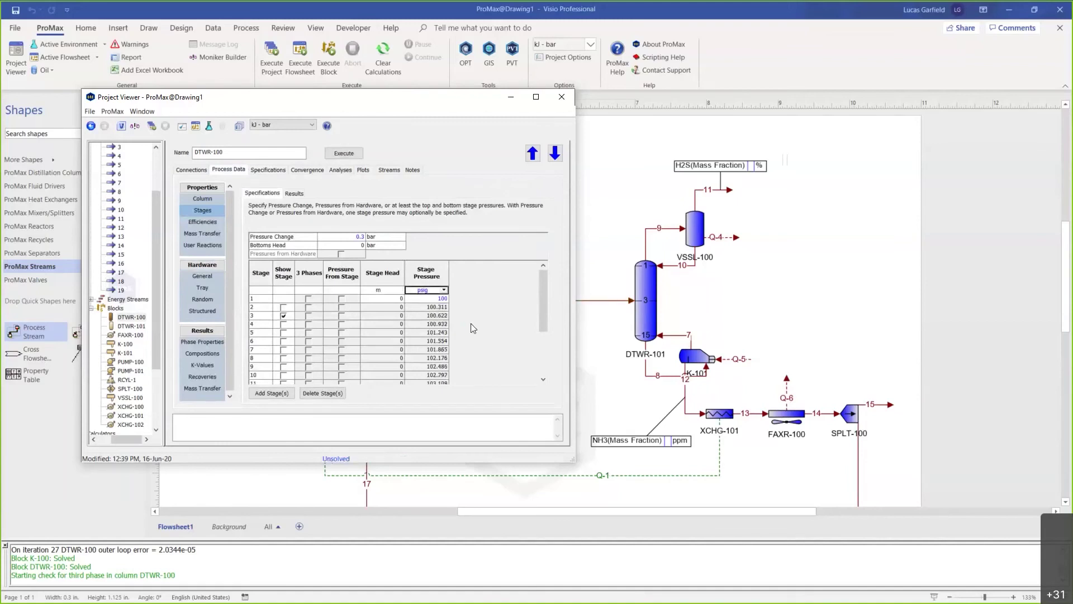
left_click(360, 157)
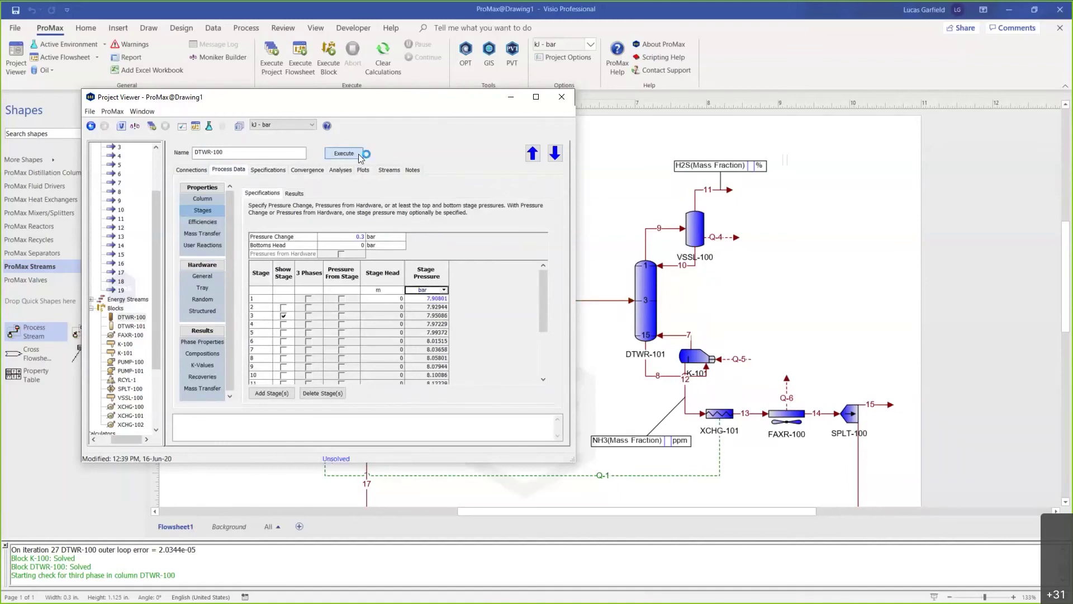
left_click(564, 96)
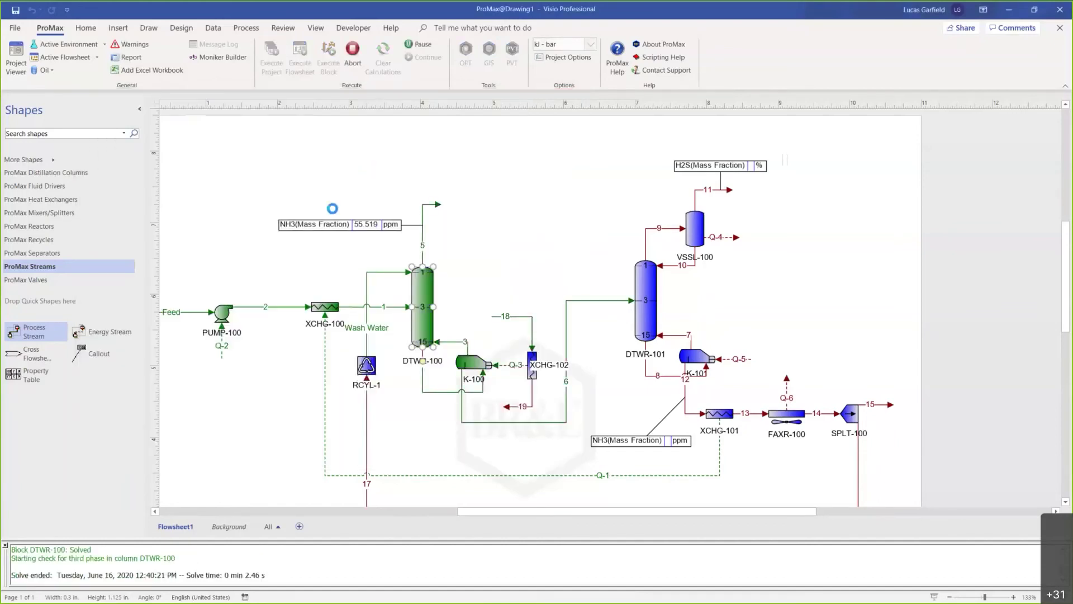
Examine the solved flowsheet from feed to recycle, including the XCHG-102 steam exchanger and the NH3 and H2S mass fraction callouts.
scroll(346, 258, "down", 2)
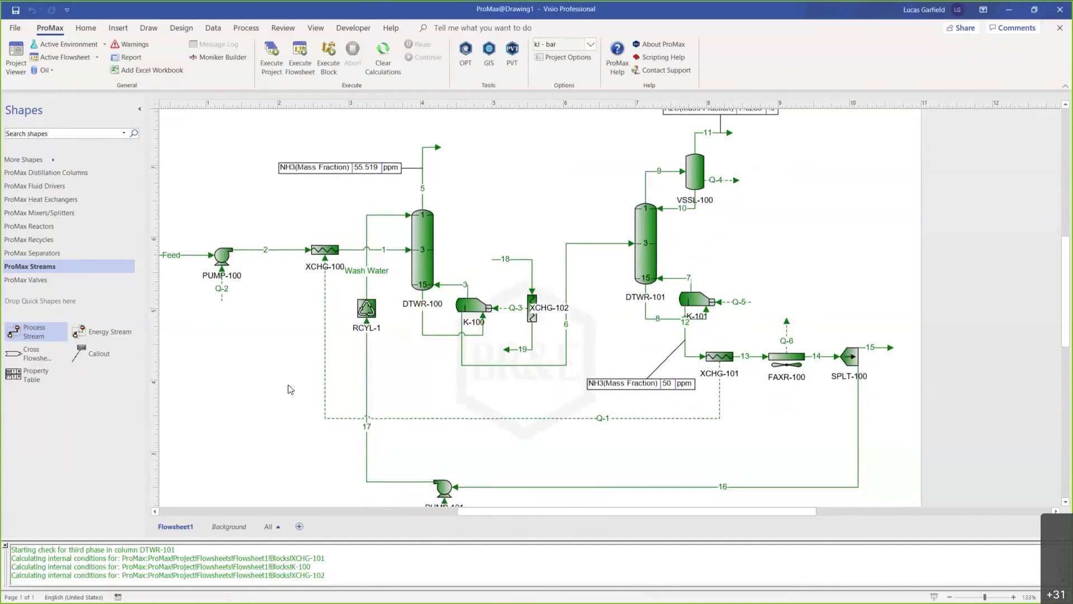
scroll(304, 350, "up", 1)
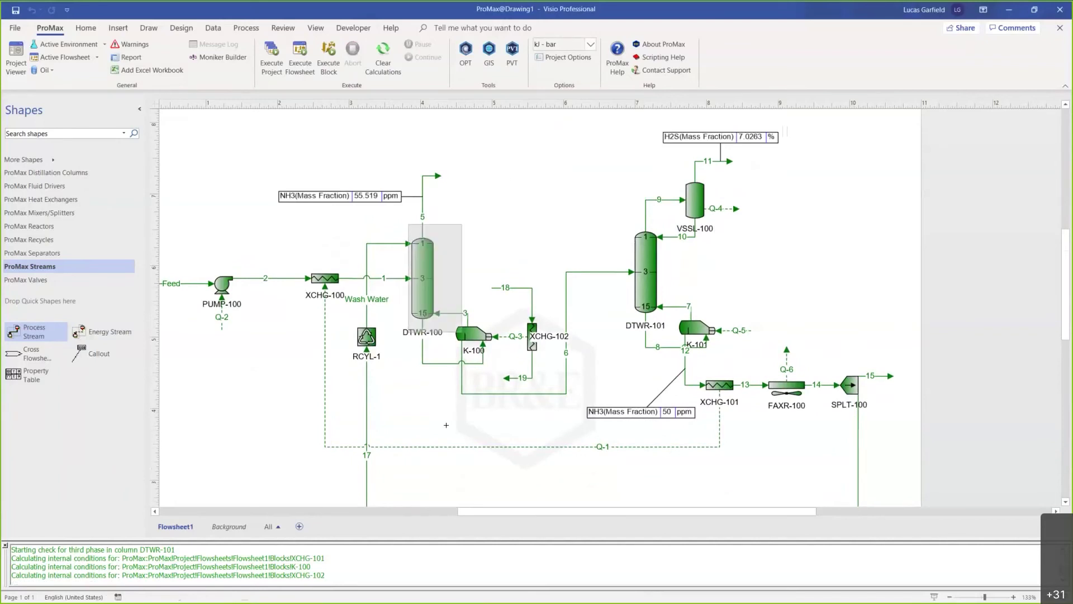
scroll(550, 430, "down", 3)
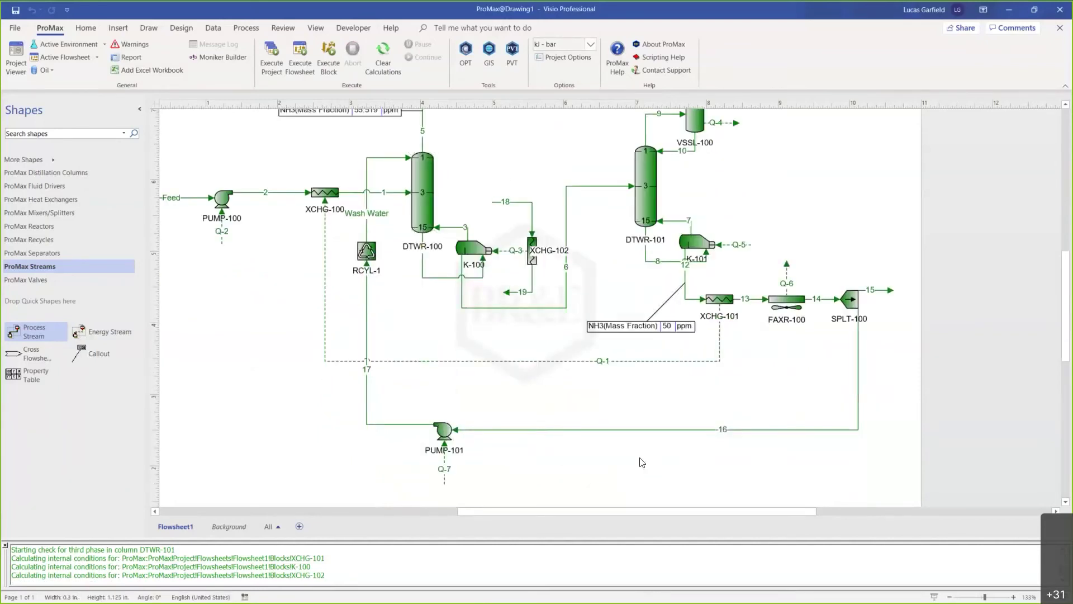
scroll(400, 184, "up", 4)
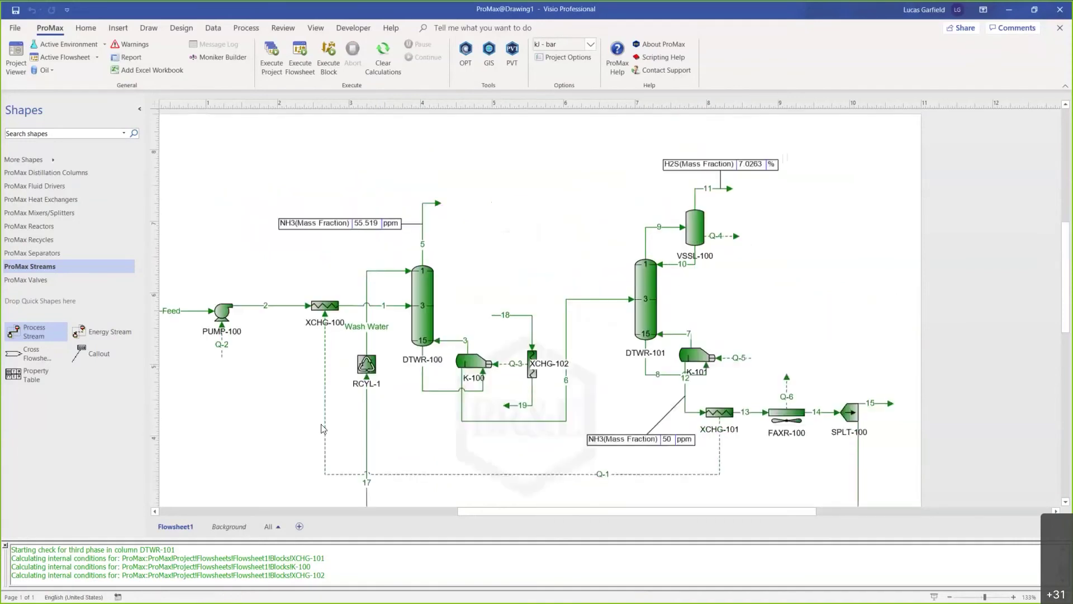
left_click_drag(481, 282, 550, 423)
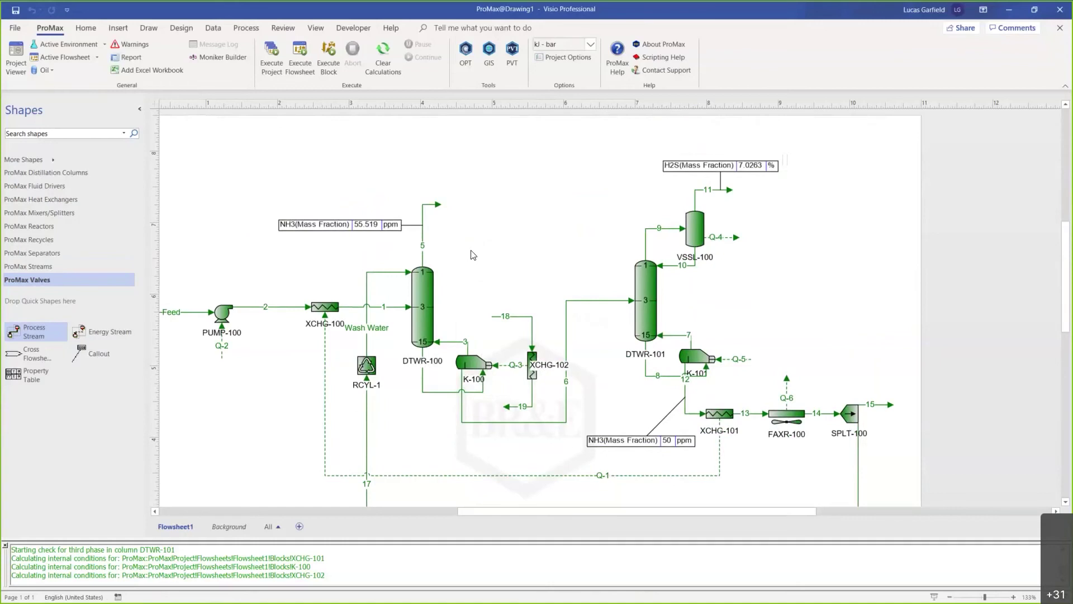
scroll(557, 283, "down", 2)
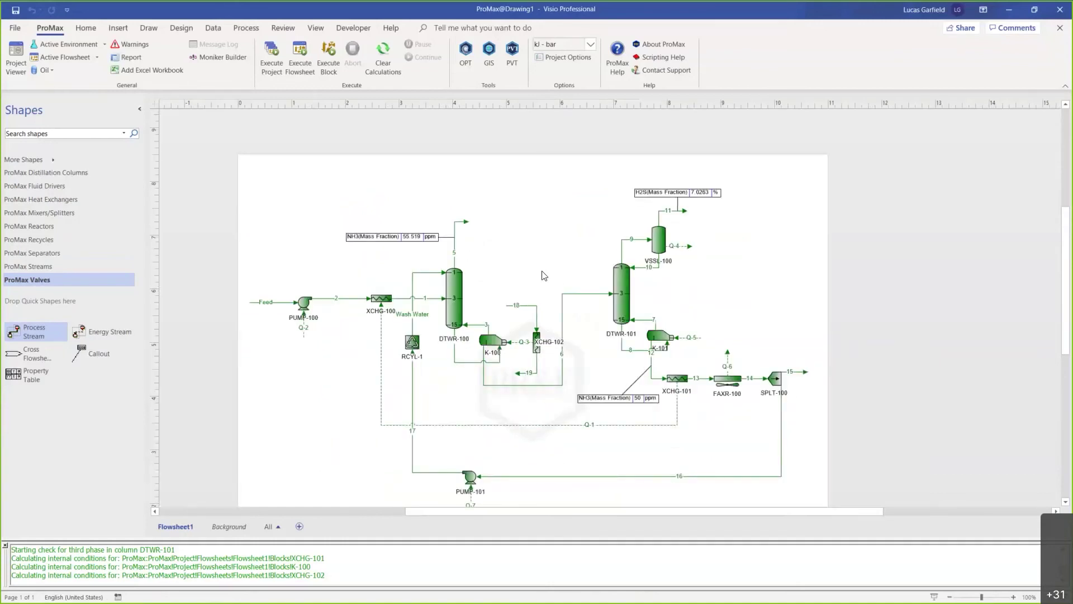
scroll(703, 255, "up", 1)
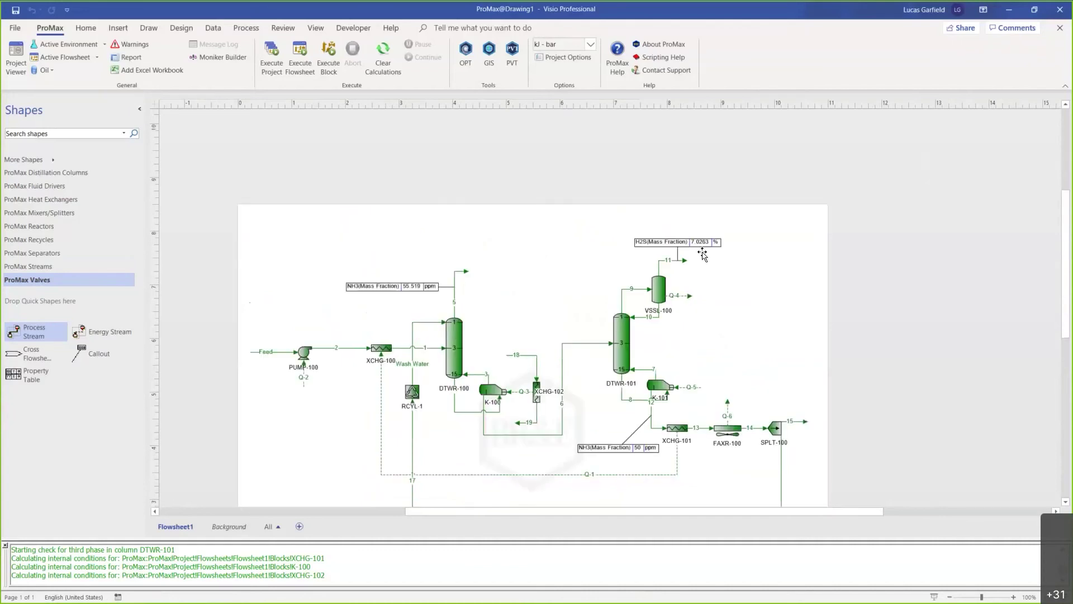
scroll(570, 295, "up", 3)
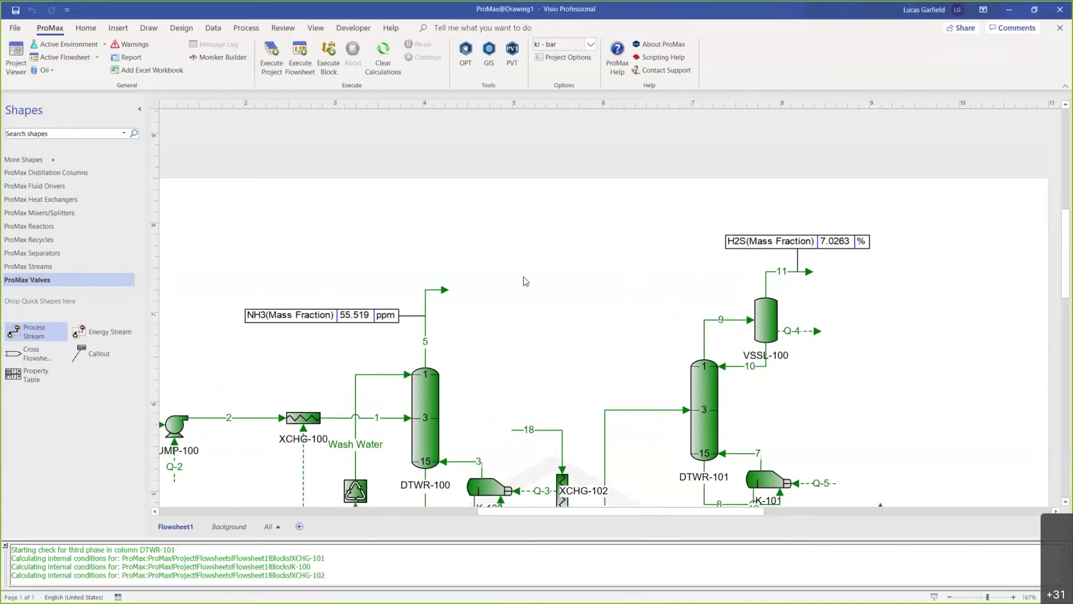
left_click_drag(660, 184, 850, 276)
Add a plain Distill column beside the H2S mass fraction callout and set its number of stages to 4.
left_click(50, 173)
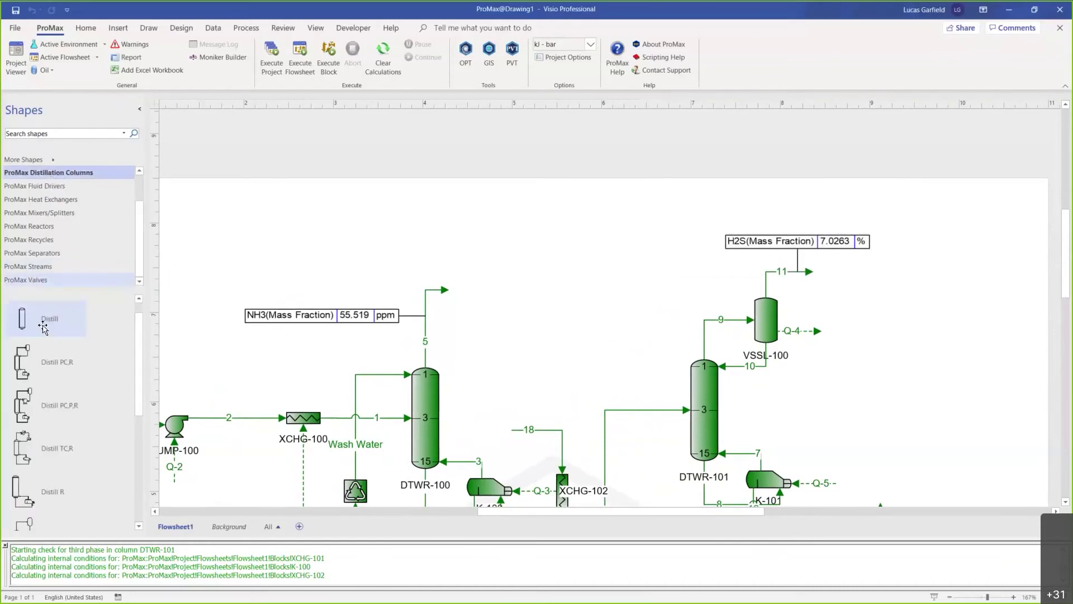
left_click_drag(23, 319, 907, 242)
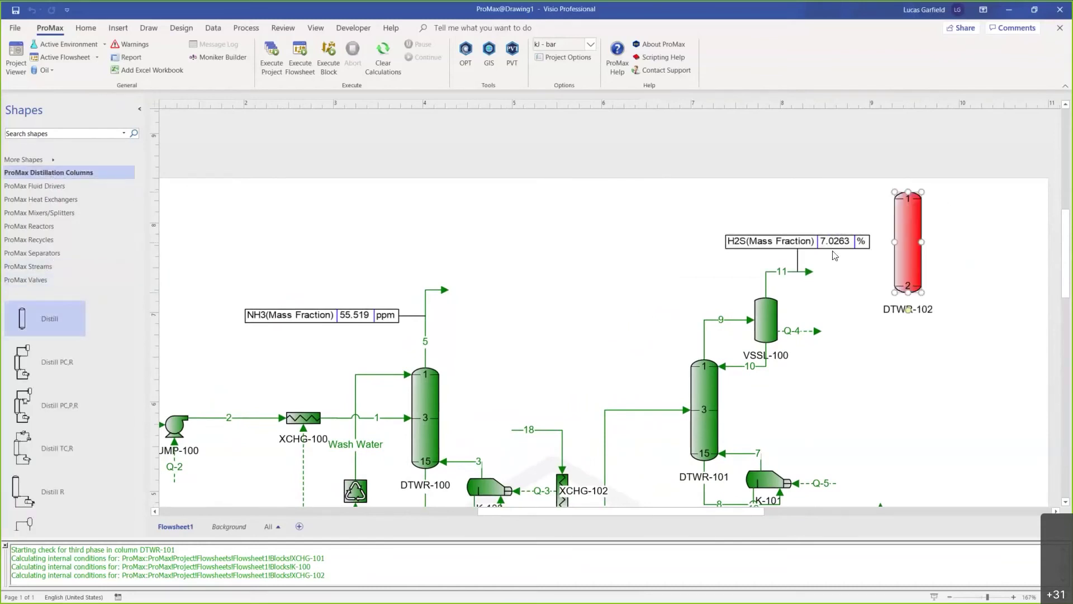
scroll(503, 228, "right", 5)
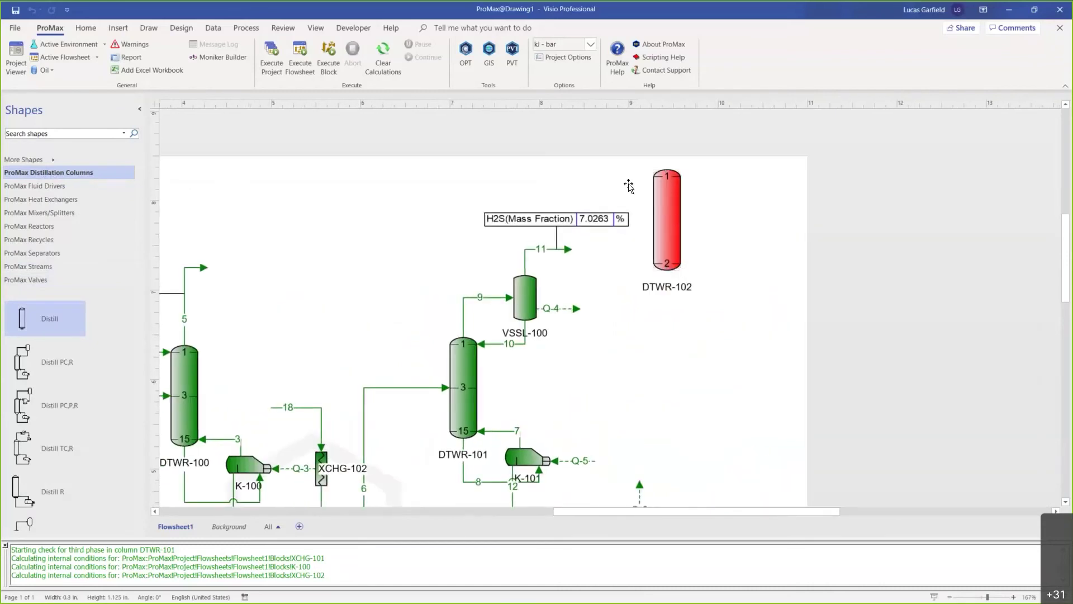
double_click(667, 212)
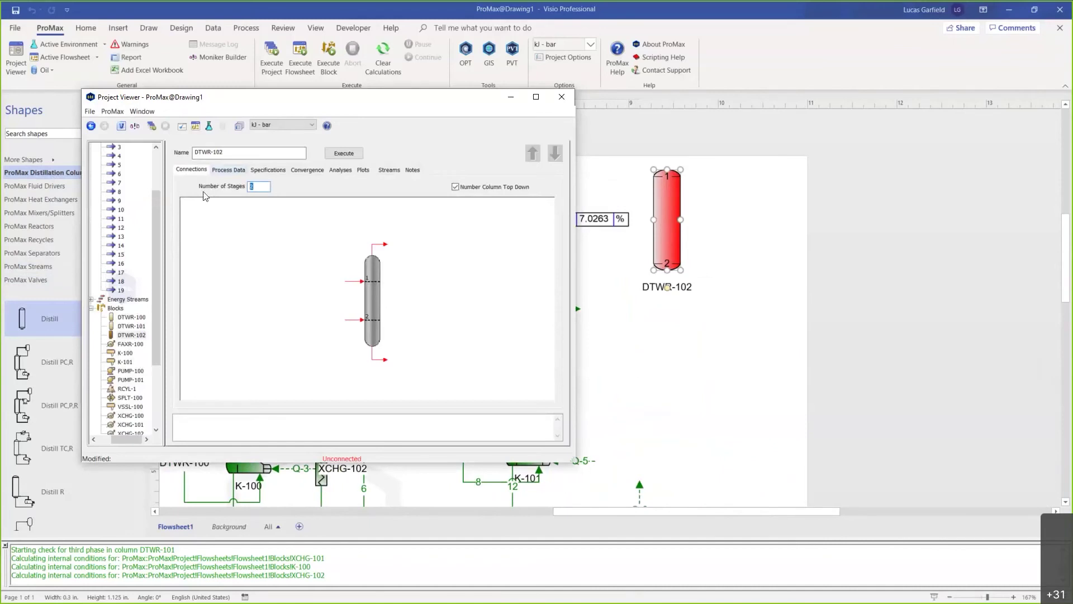
key("Tab")
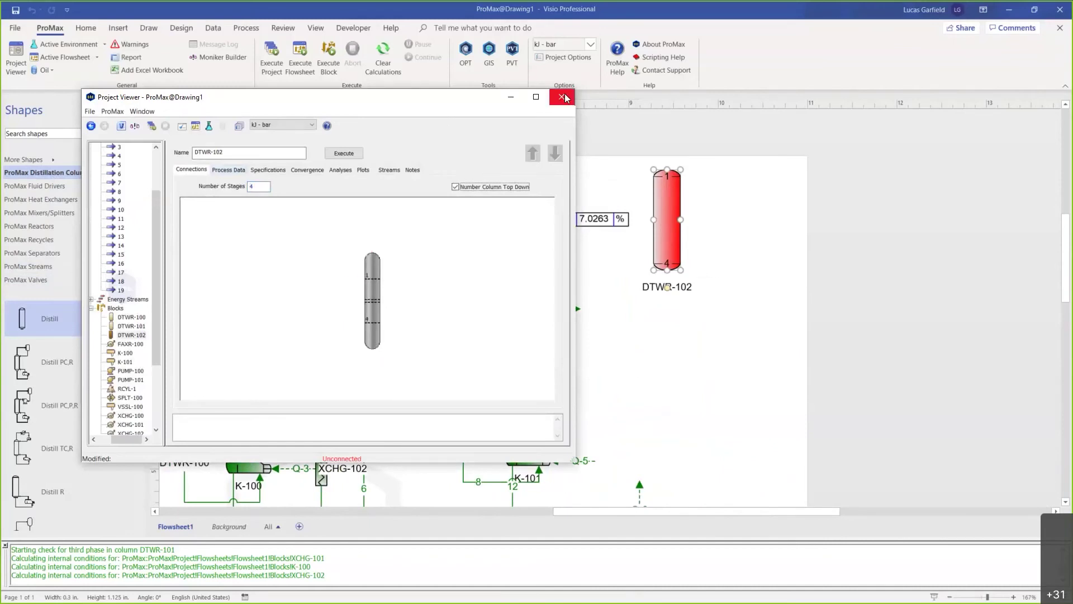
left_click(562, 97)
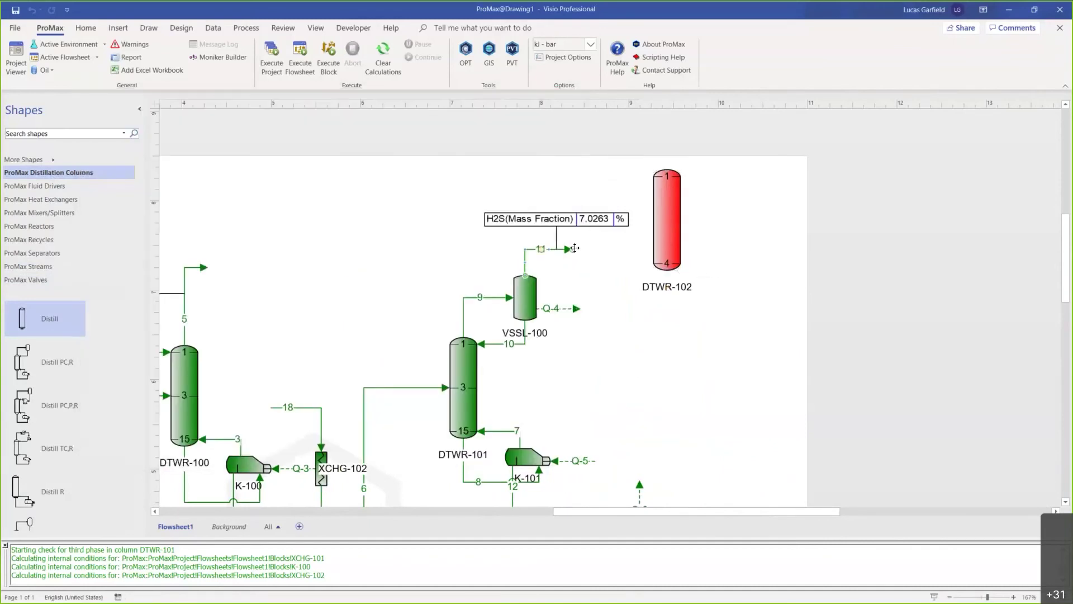
Feed DTWR-102 with stream 11 at stage 4 and a new SPLT-100 outlet at stage 1, and add bottoms and overhead outlet streams.
left_click_drag(574, 247, 653, 263)
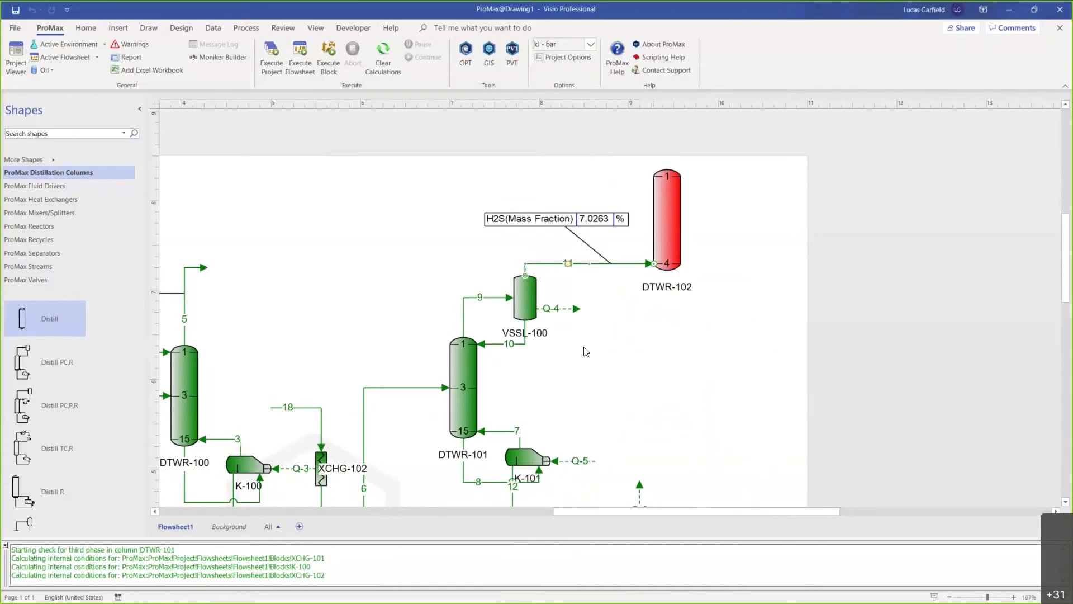
scroll(581, 349, "up", 2)
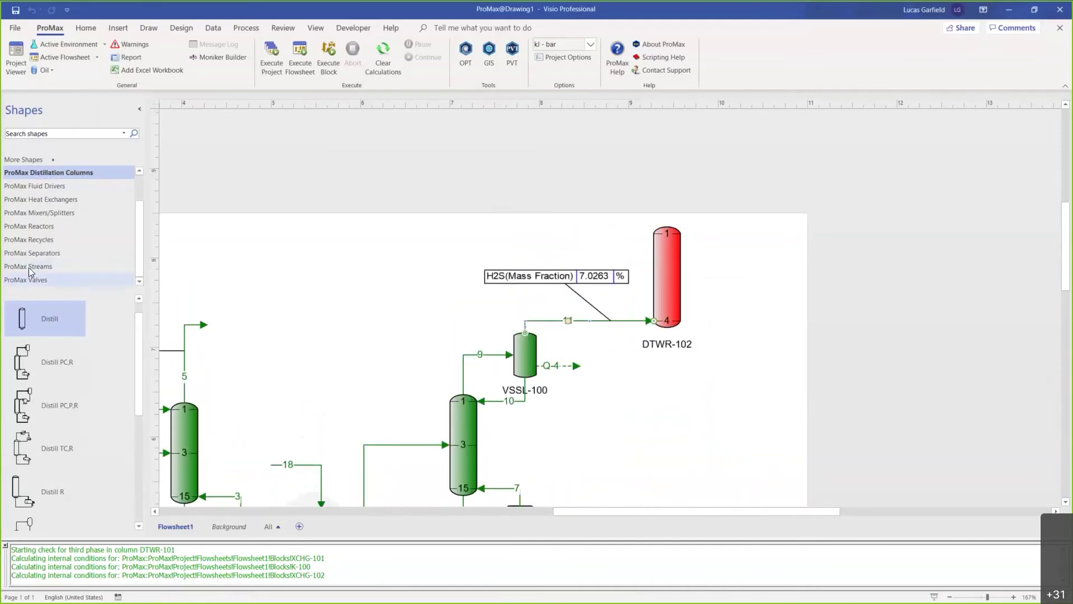
left_click(28, 266)
scroll(481, 308, "down", 4)
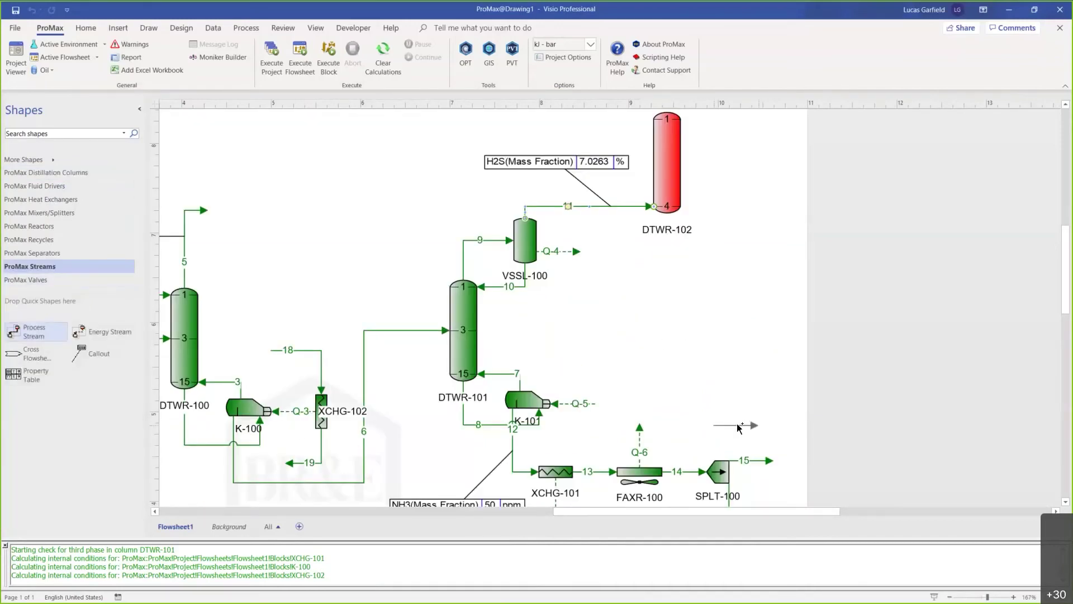
left_click_drag(717, 427, 715, 462)
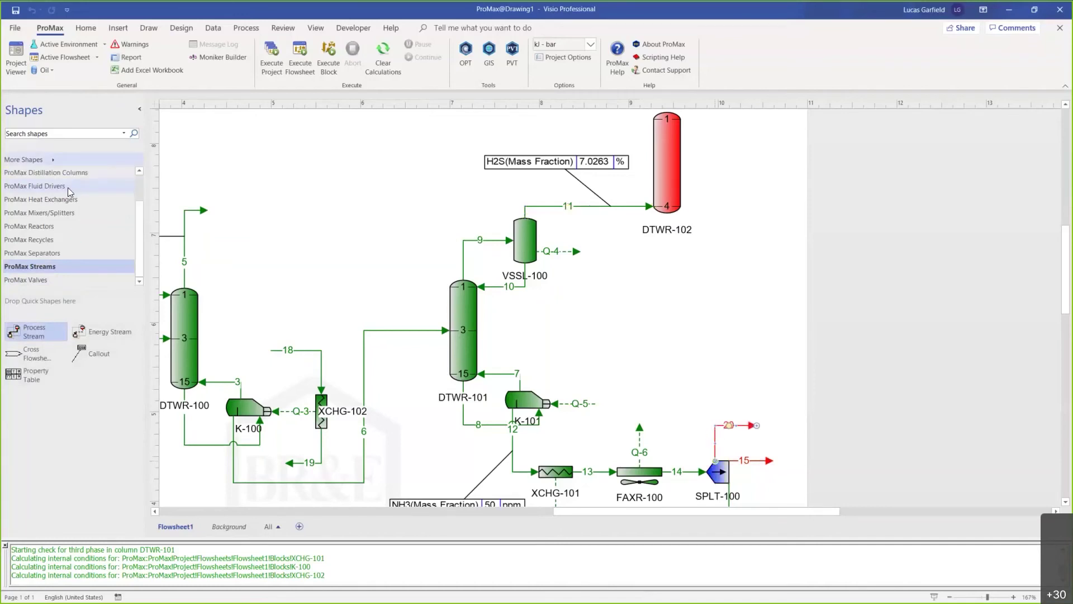
left_click_drag(34, 328, 712, 217)
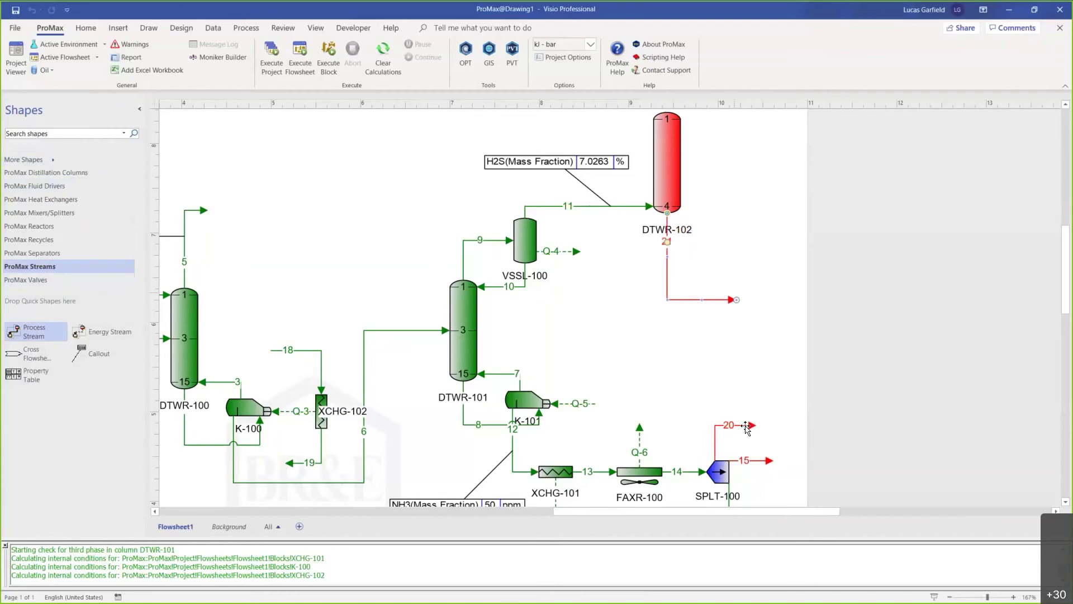
mouse_move(757, 428)
left_mouse_down()
mouse_move(707, 168)
mouse_move(681, 119)
left_mouse_up()
scroll(311, 268, "up", 1)
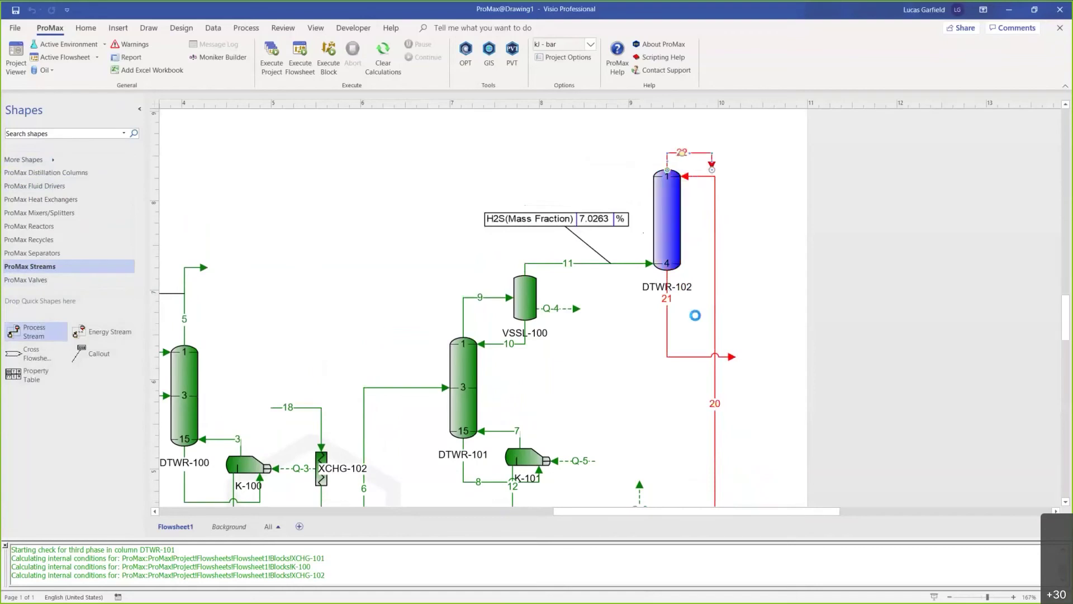
Reroute the free end of DTWR-102's overhead stream 22 so it leaves horizontally above the column.
scroll(712, 379, "down", 3)
scroll(704, 251, "up", 4)
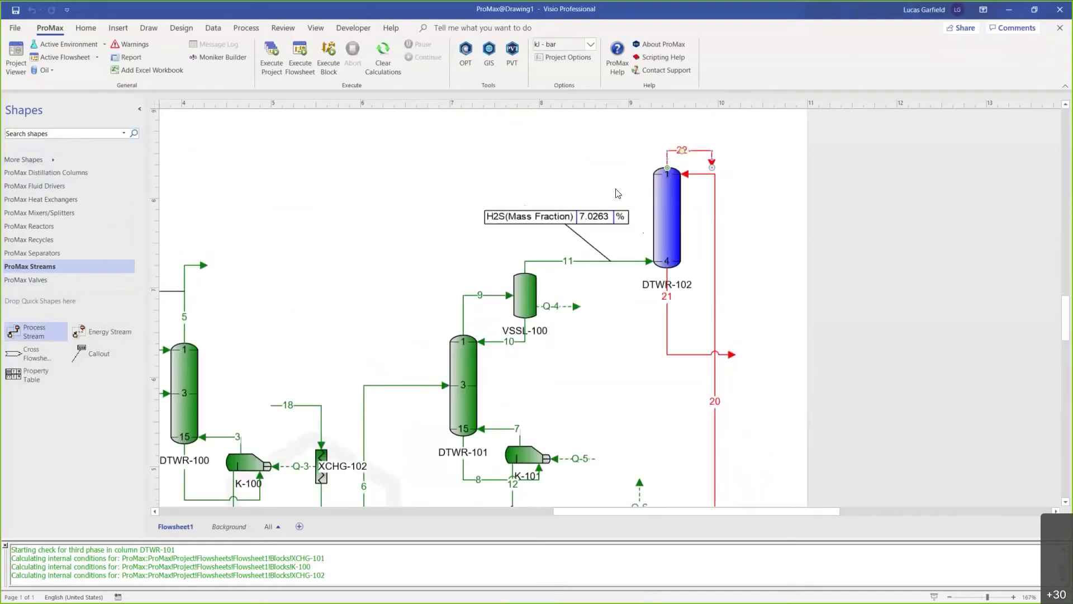
left_click_drag(711, 227, 715, 223)
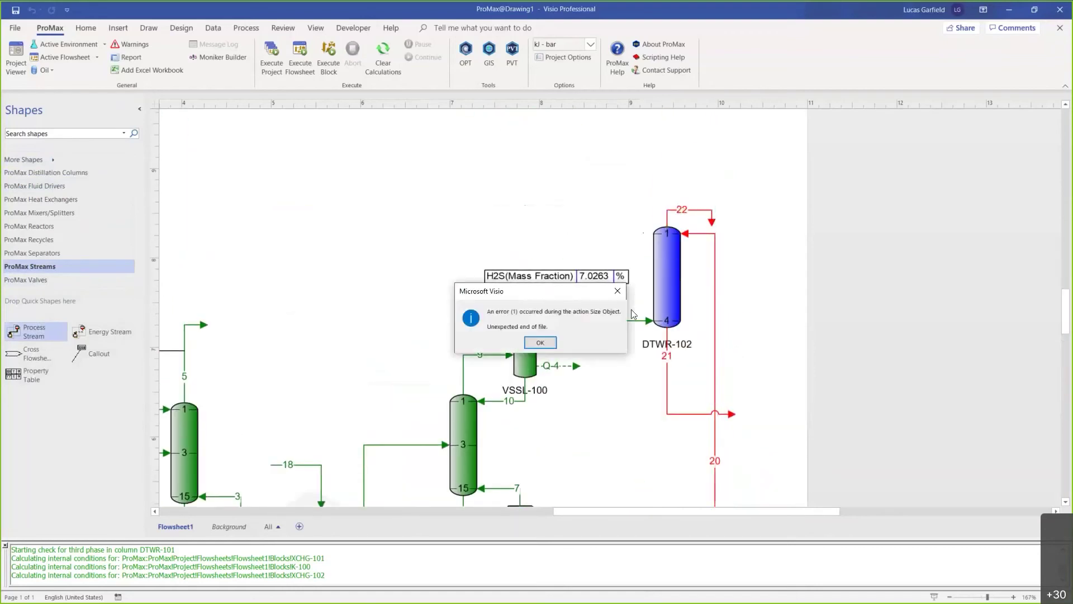
left_click(537, 340)
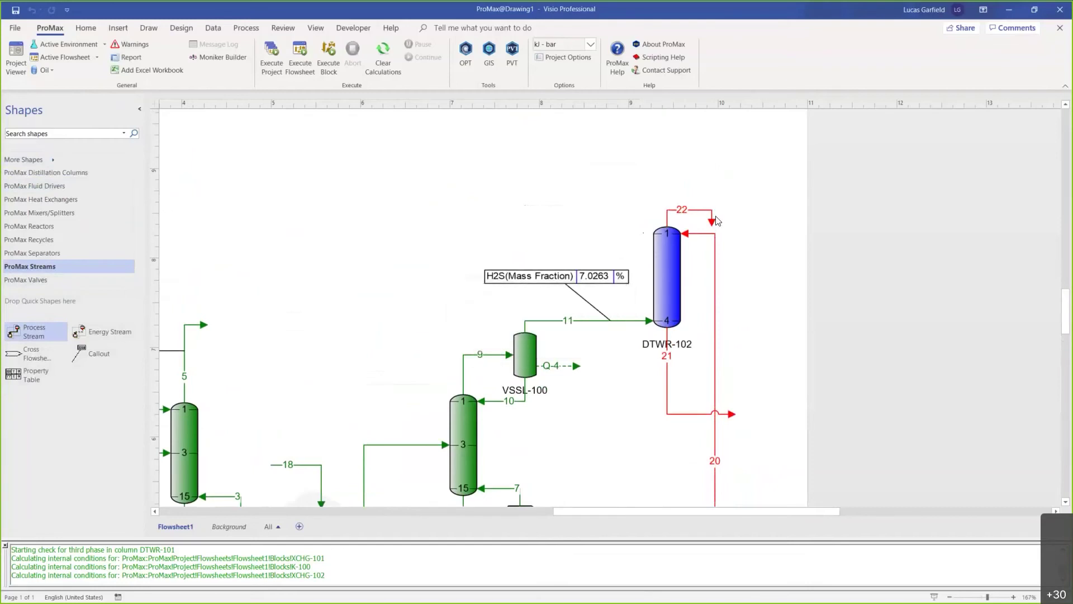
Set the pressure change across column DTWR-102's stages to 0.3 bar.
double_click(666, 276)
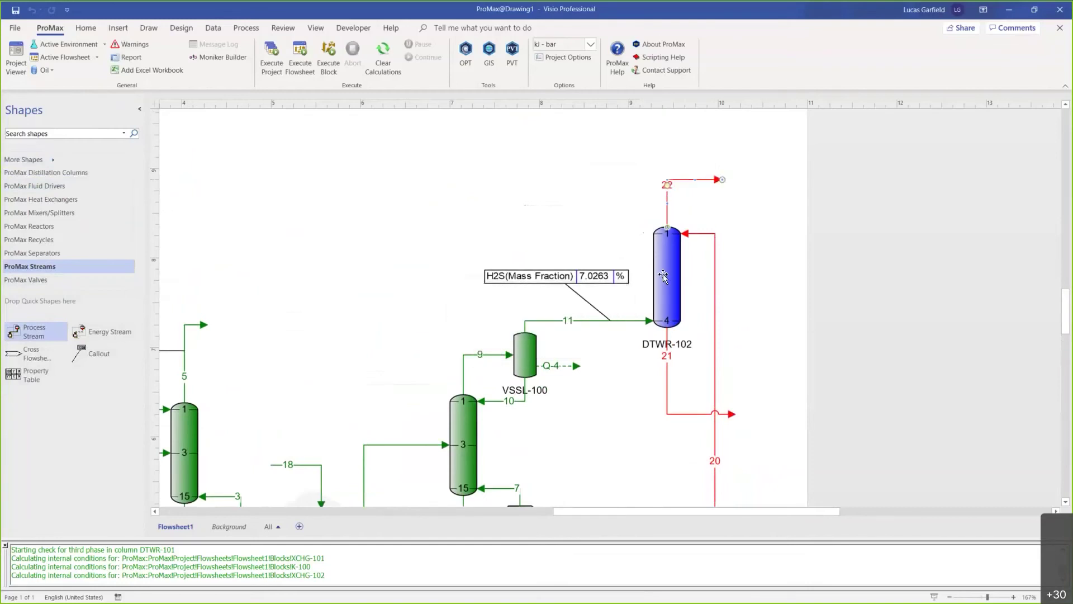
left_click(229, 169)
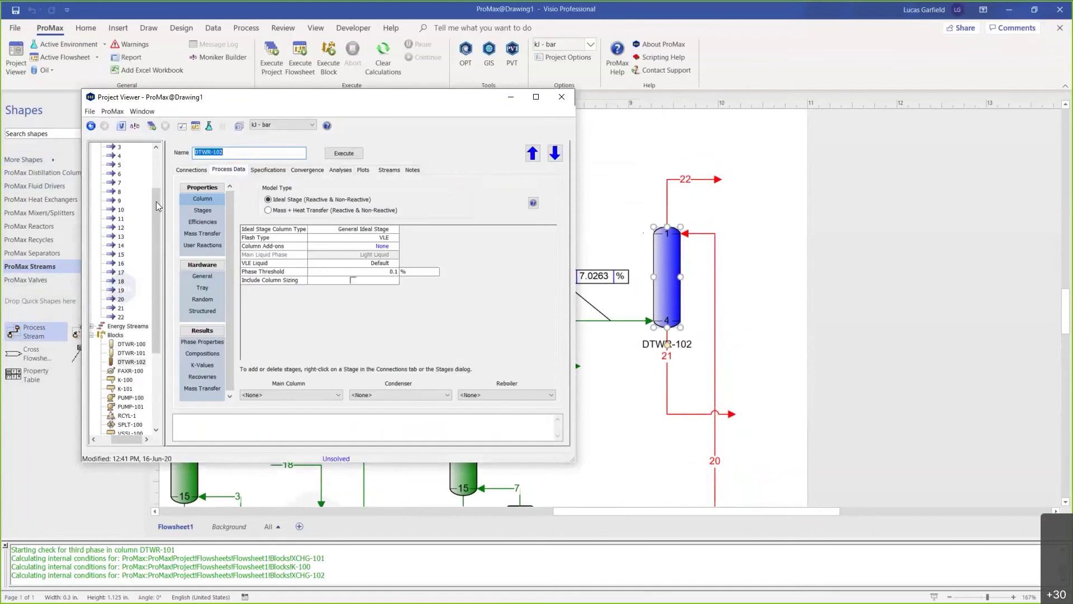
left_click(190, 212)
left_click(336, 237)
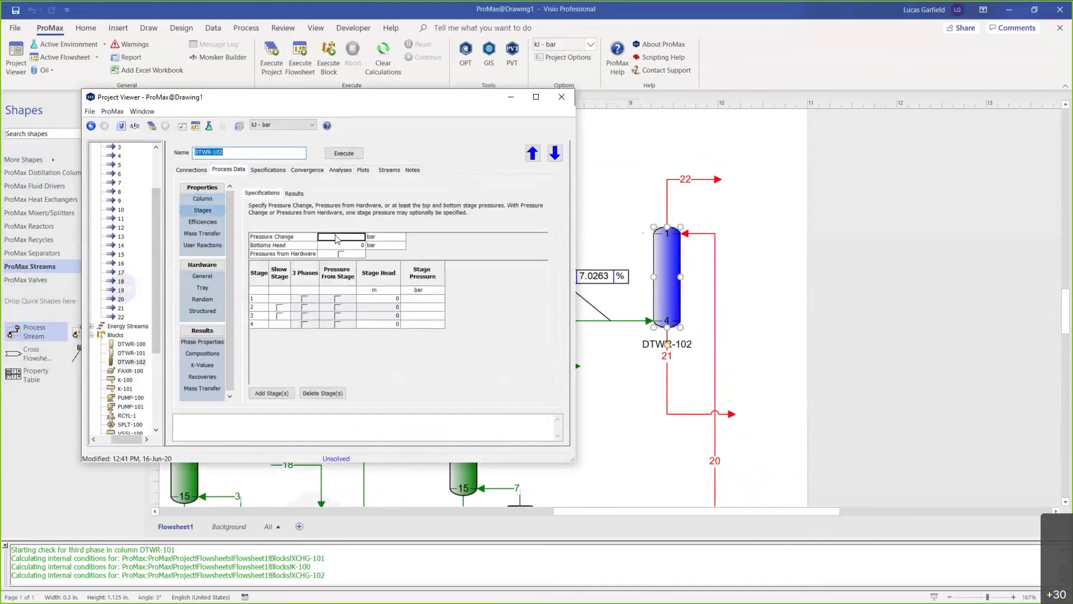
type("0.3")
key("Return")
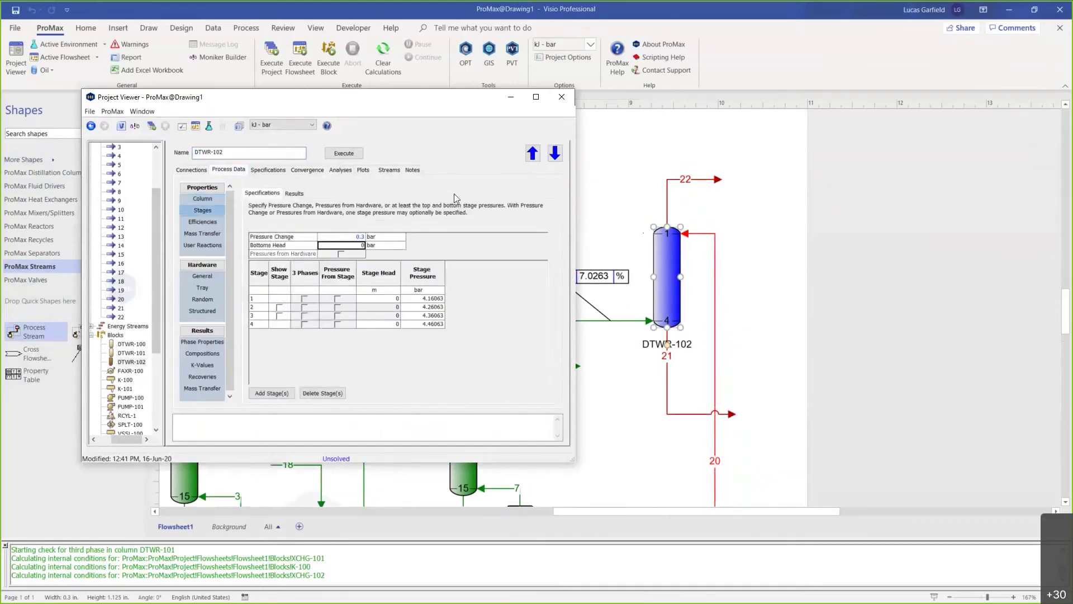
left_click(562, 97)
Duplicate the H2S mass fraction callout and attach the copy to DTWR-102's overhead stream 22.
scroll(581, 335, "up", 2)
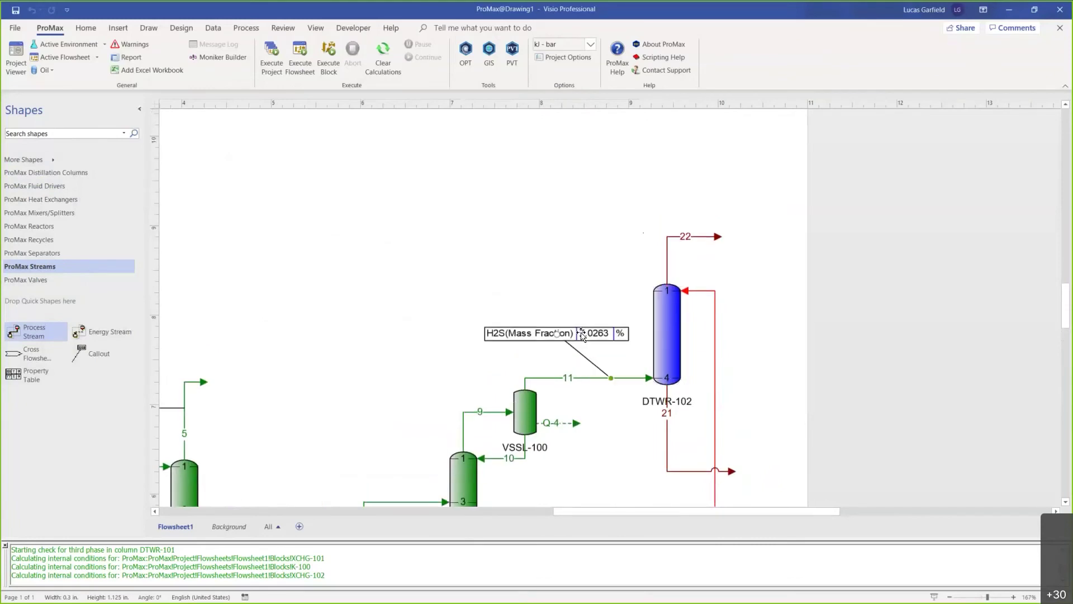
key("ctrl+v")
left_click_drag(619, 241, 708, 218)
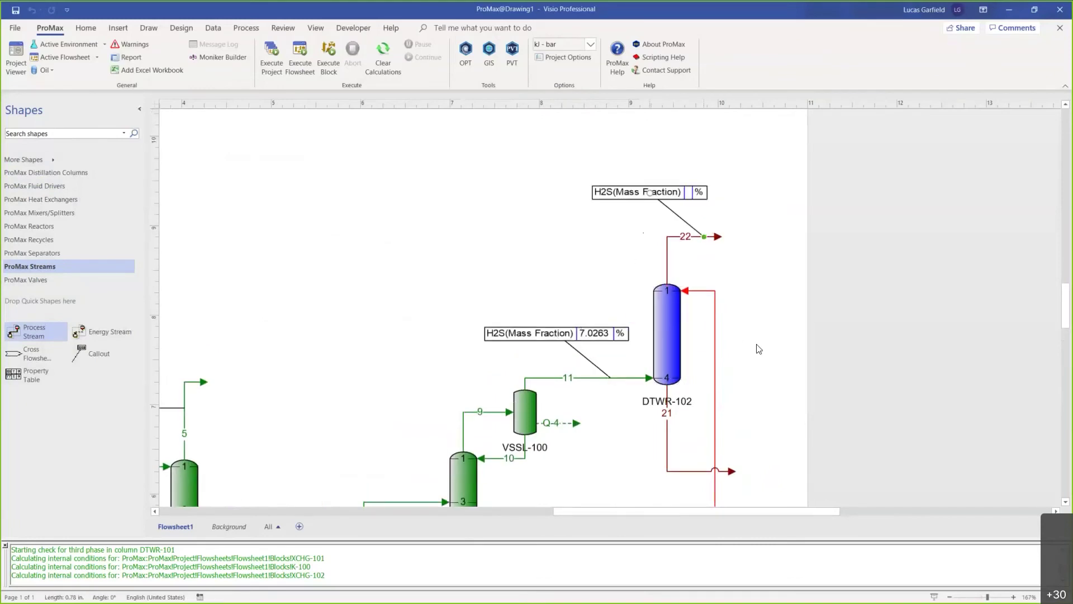
Set wash water stream 20's standard liquid volumetric flow to 5 m^3/h and solve the flowsheet.
double_click(713, 293)
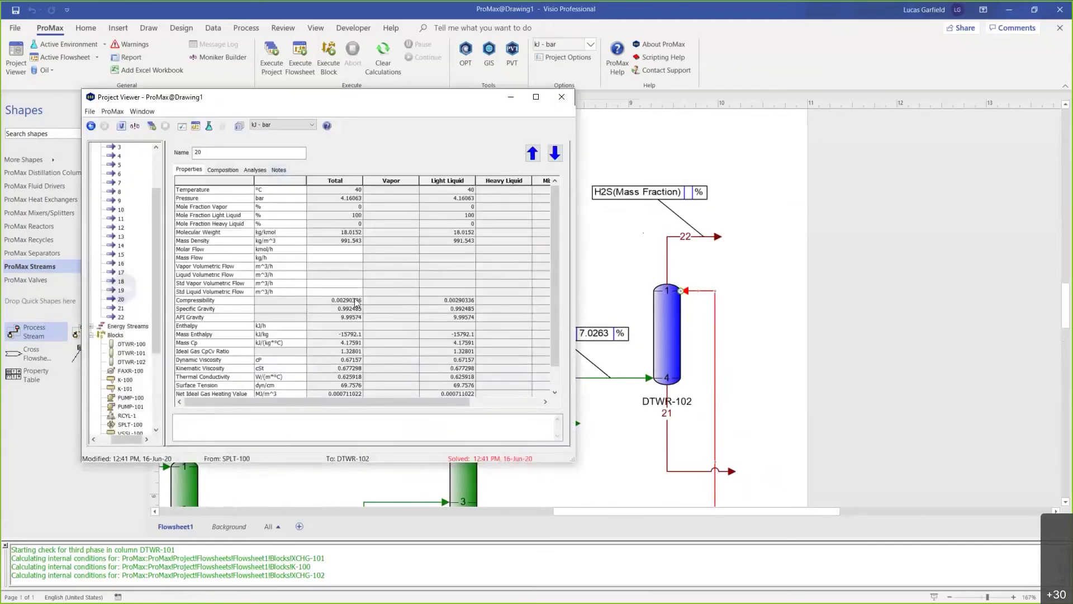
left_click(336, 292)
type("5")
key("Return")
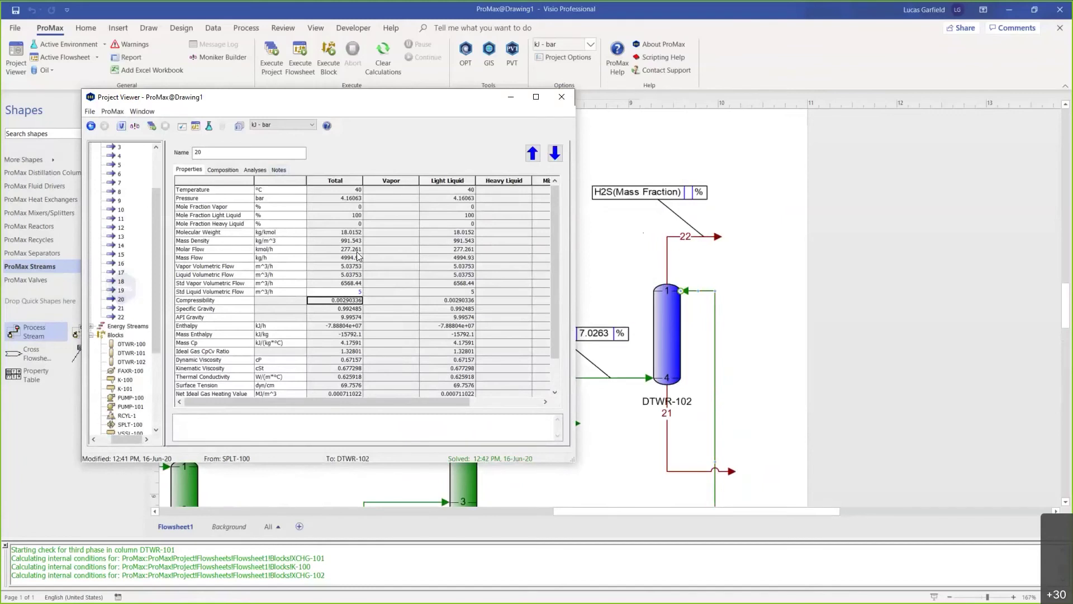
left_click(562, 98)
left_click(300, 57)
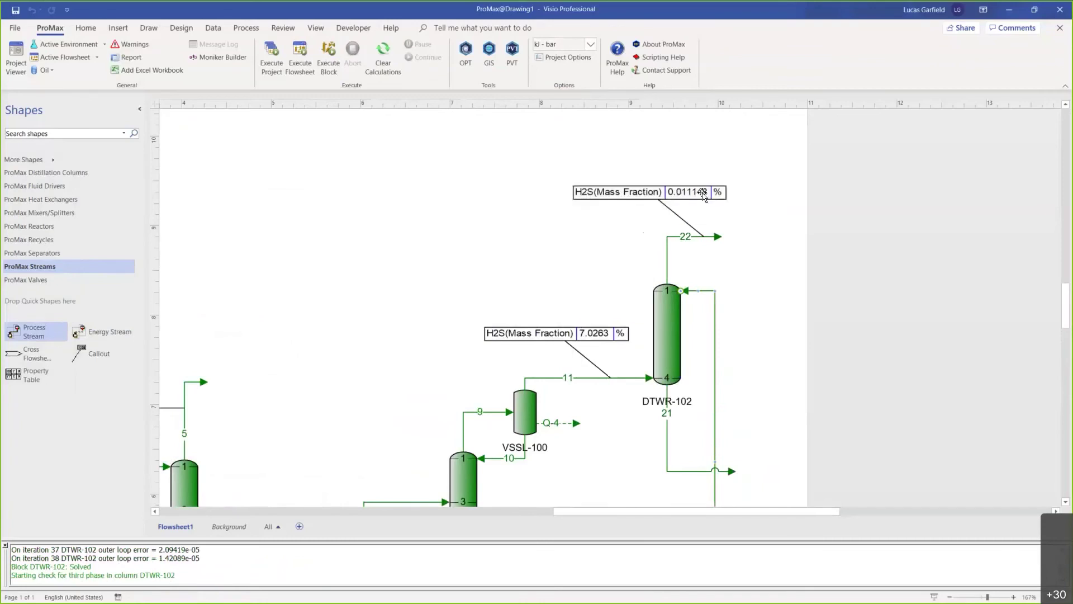
Change the units of stream 22's H2S mass fraction callout to ppm.
double_click(655, 194)
left_click(603, 336)
type("ppm")
left_click(638, 468)
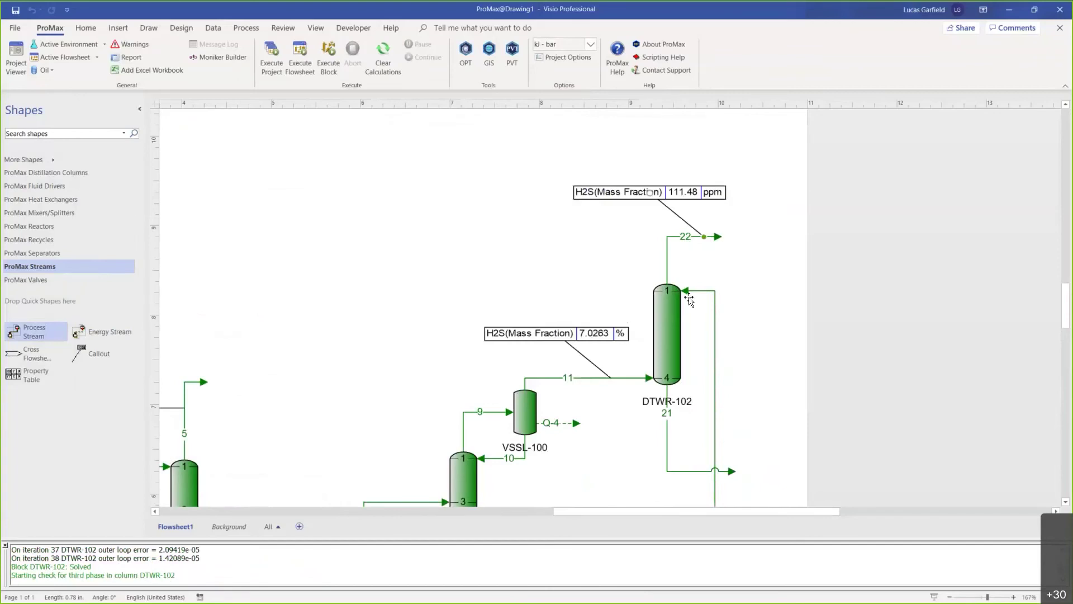
Reduce stream 20's standard liquid volumetric flow to 4 m^3/h and solve the flowsheet again.
double_click(685, 292)
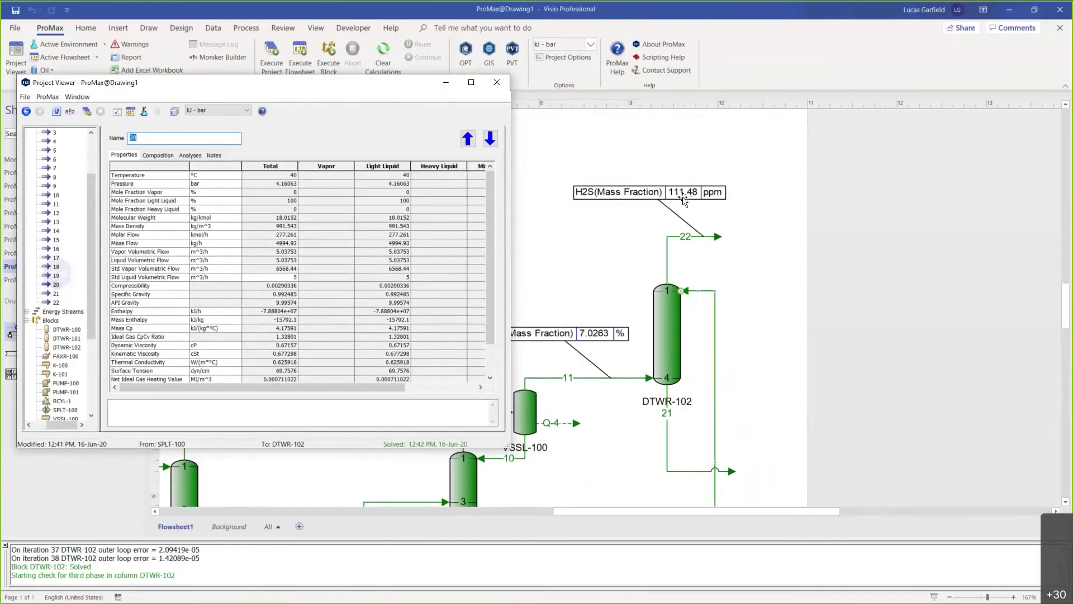
left_click(281, 277)
type("4")
key("Return")
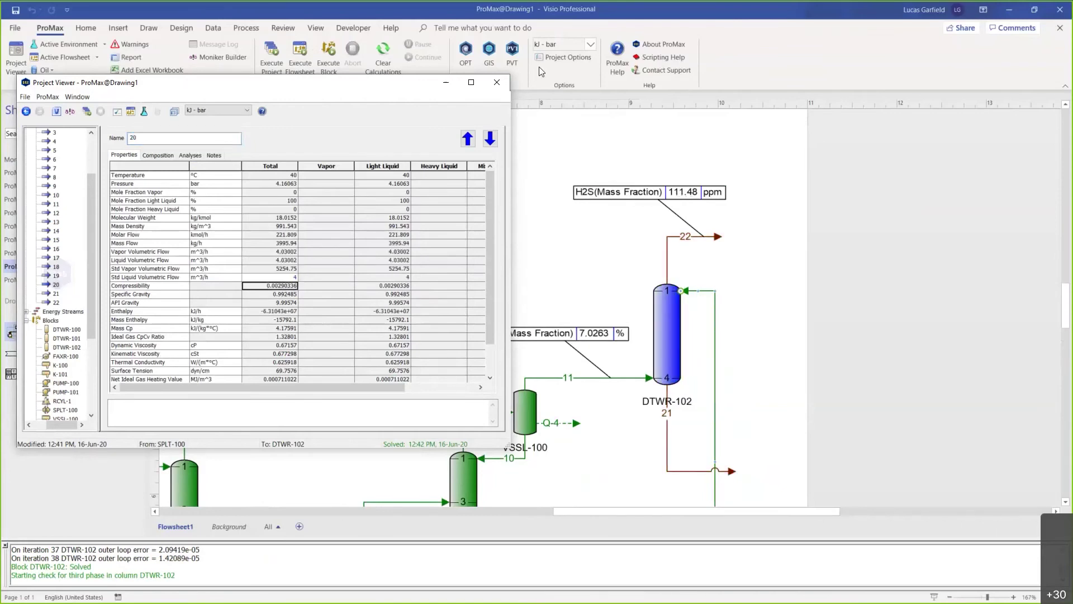
left_click(497, 82)
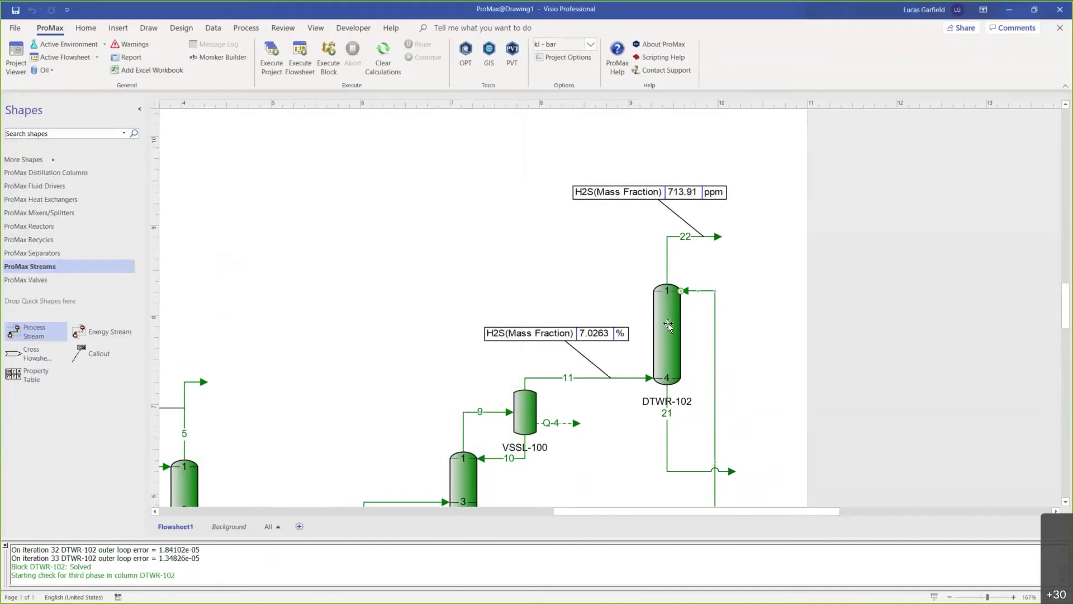
Reduce stream 20's standard liquid volumetric flow to 3.5 m^3/h and re-solve the flowsheet.
double_click(705, 291)
left_click(284, 279)
type("3.5")
key("Return")
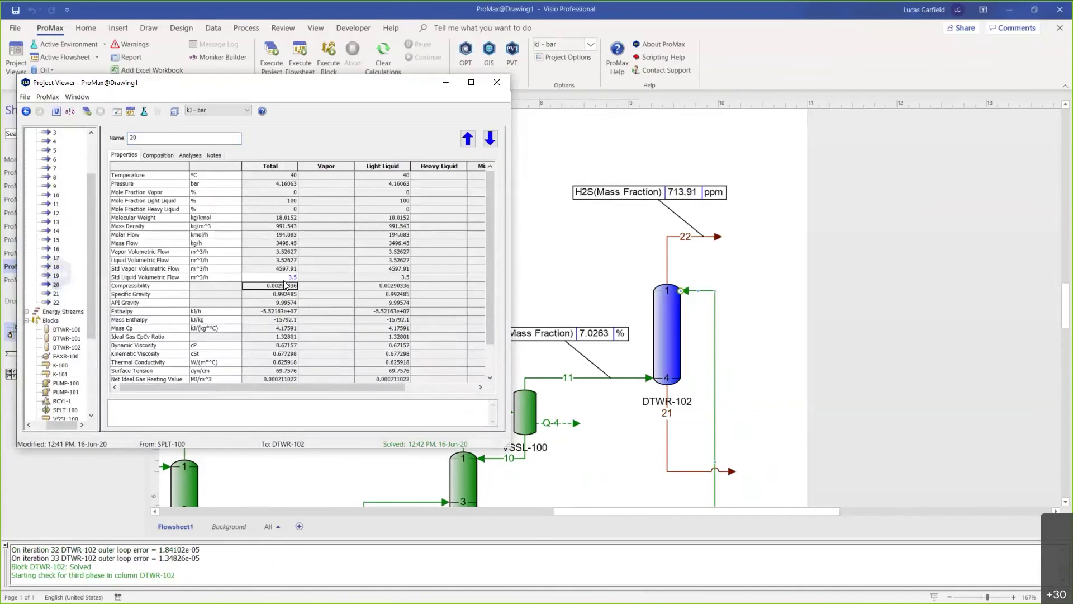
left_click(504, 84)
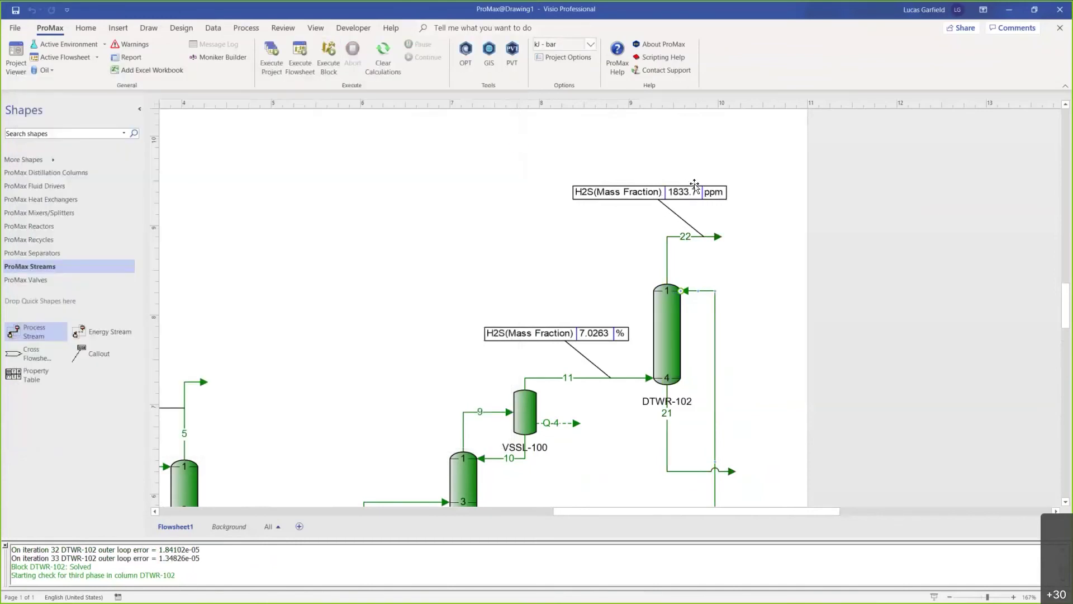
Redirect the free end of DTWR-102's bottoms stream 21 leftward, toward the area beside DTWR-101.
scroll(659, 371, "down", 2)
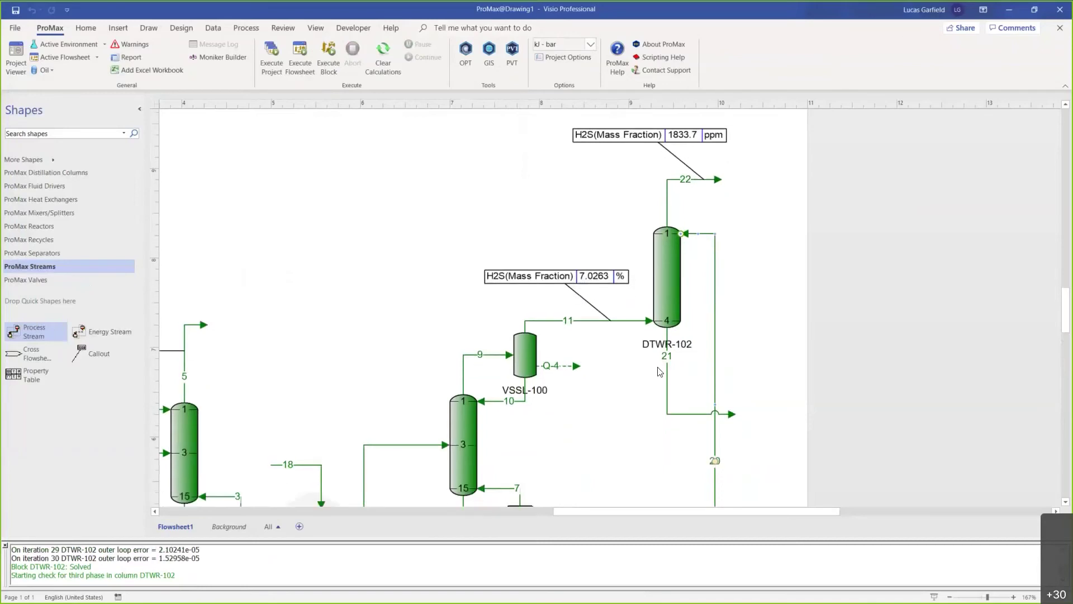
scroll(634, 337, "down", 3)
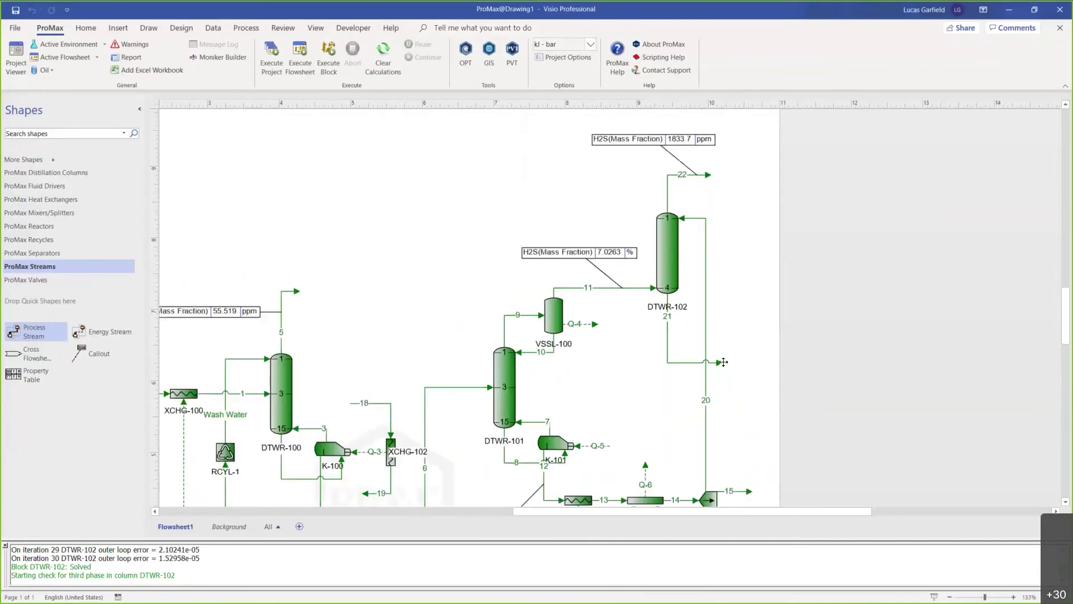
left_click_drag(609, 353, 611, 353)
scroll(605, 400, "left", 4)
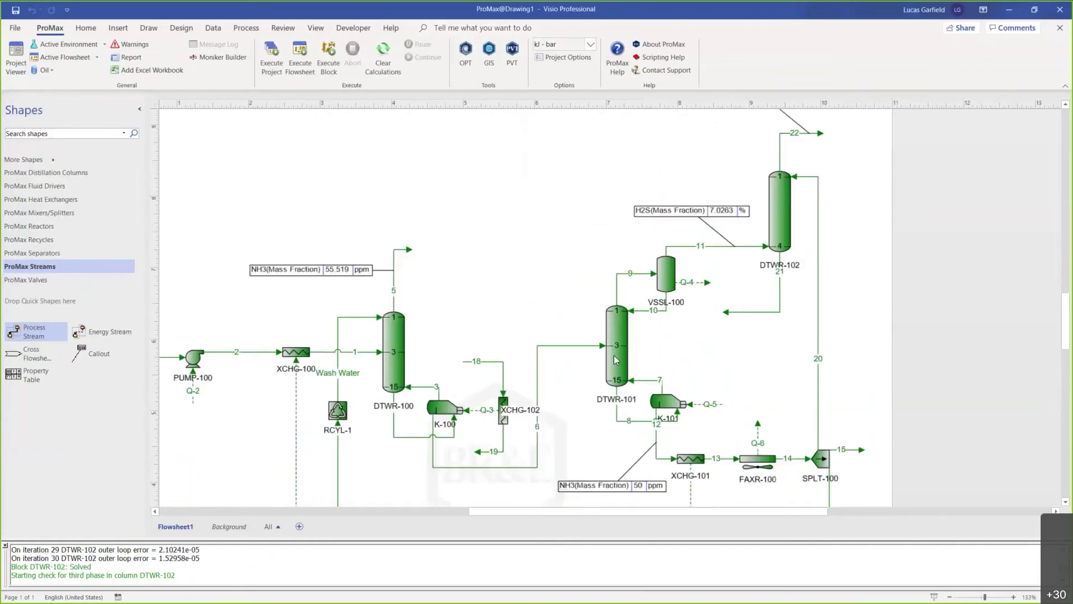
scroll(605, 401, "down", 1)
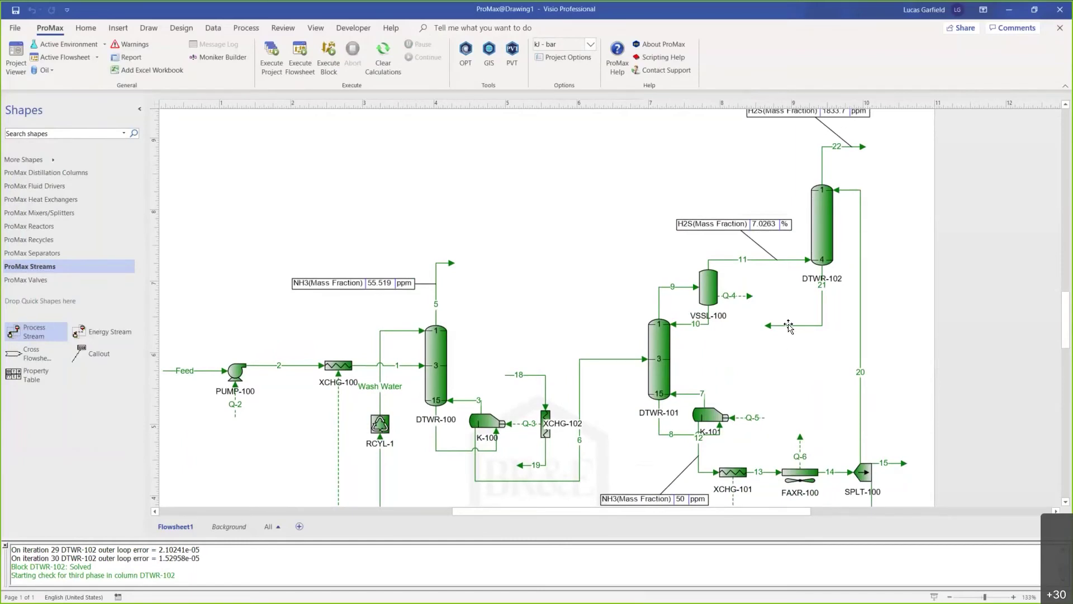
Examine the NH3 and H2S mole fractions in the composition of DTWR-102's bottoms stream 21.
double_click(788, 327)
left_click(158, 155)
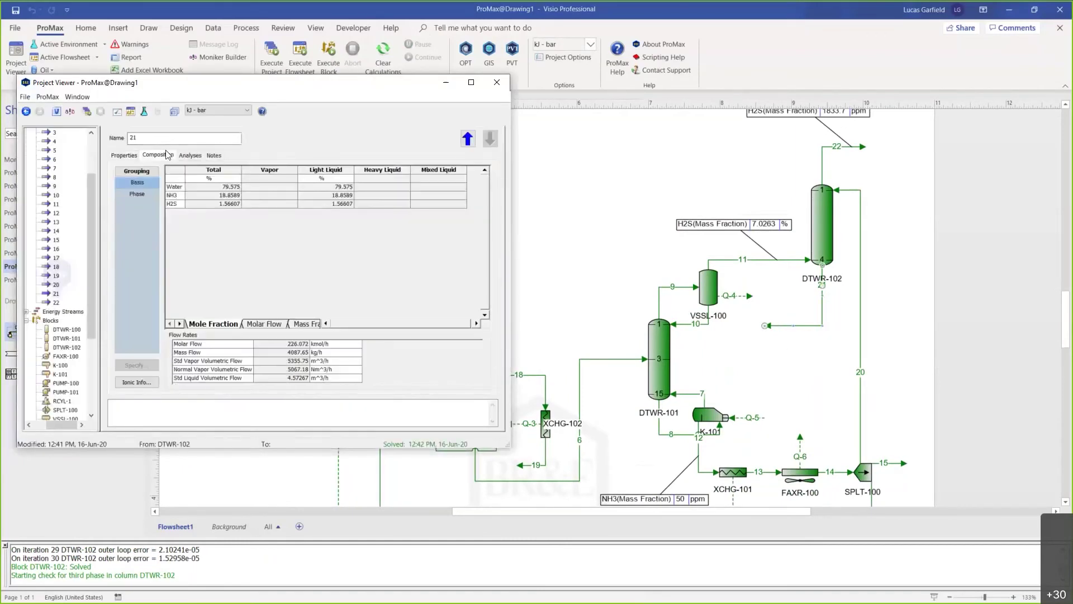
left_click(212, 205)
scroll(212, 210, "up", 2)
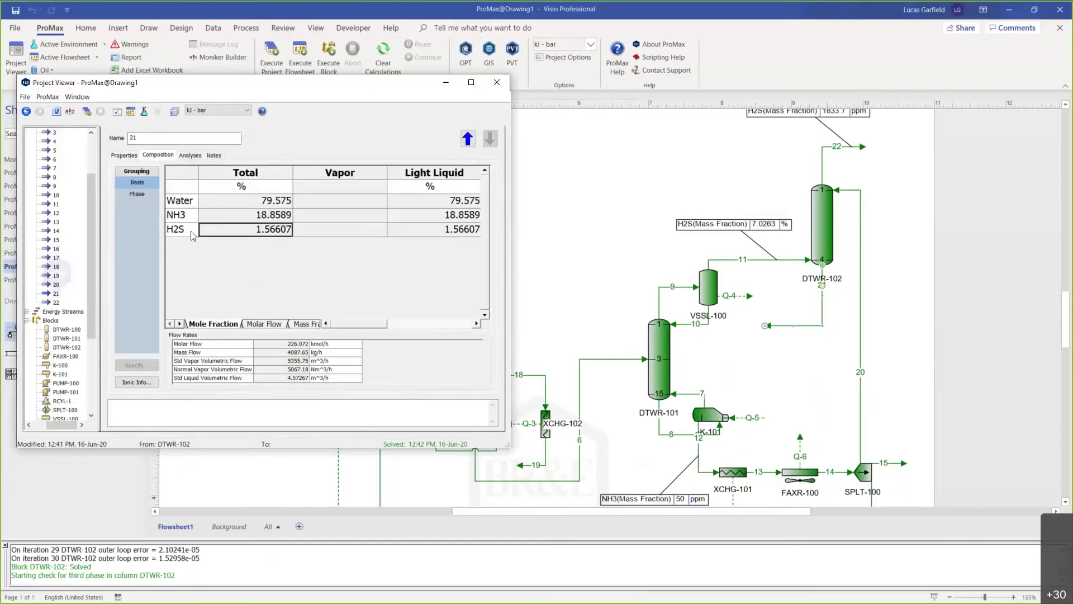
left_click_drag(192, 234, 222, 231)
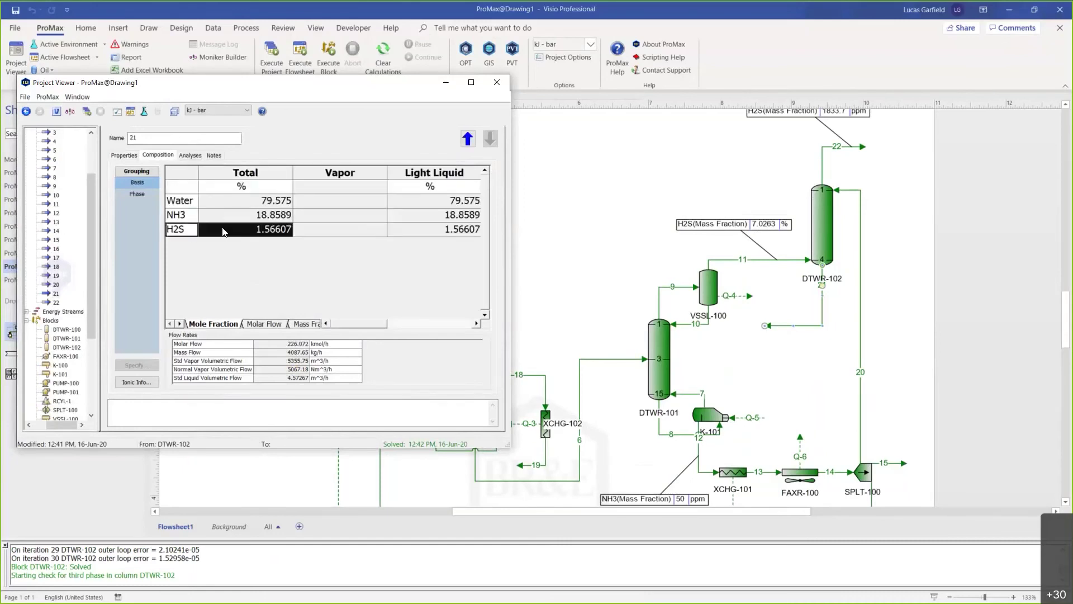
left_click_drag(231, 215, 174, 216)
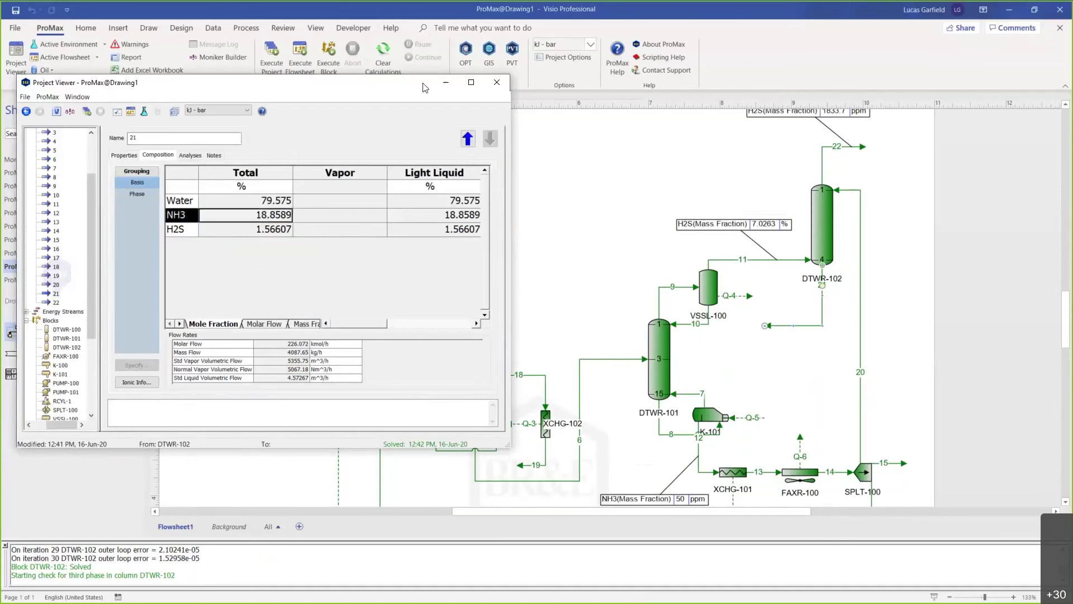
left_click(500, 88)
Extend the free end of stream 21 across the flowsheet to a point above PUMP-100 near the feed.
scroll(589, 323, "down", 1)
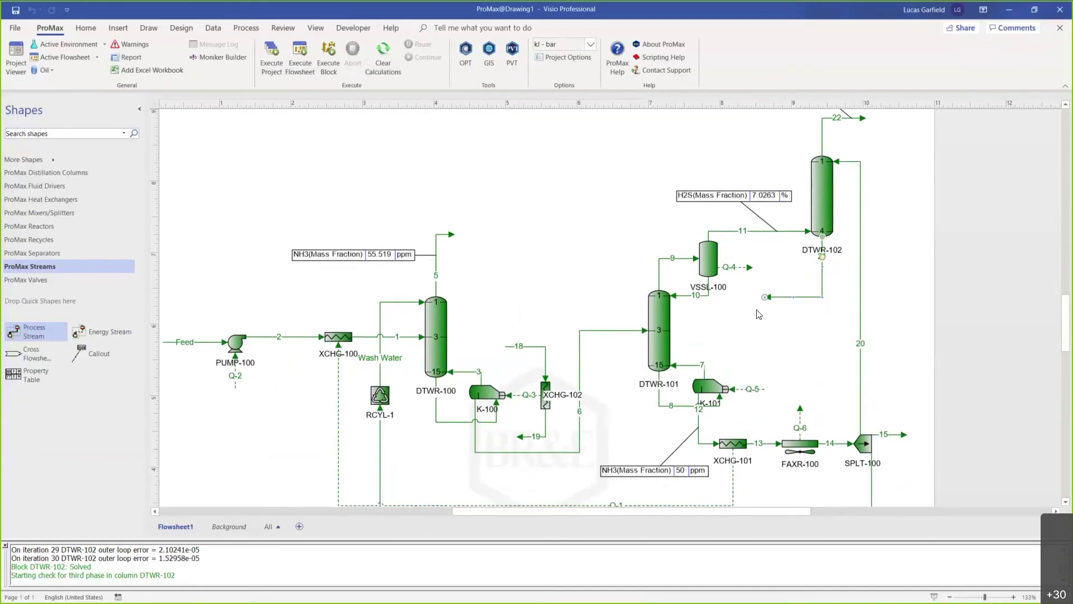
left_click_drag(763, 296, 237, 216)
scroll(732, 180, "up", 3)
Move column DTWR-102 together with its overhead stream 22 upward so bottoms stream 21 runs straight out beneath the column.
left_click_drag(730, 176, 797, 247)
left_click_drag(746, 198, 892, 396)
key("Up")
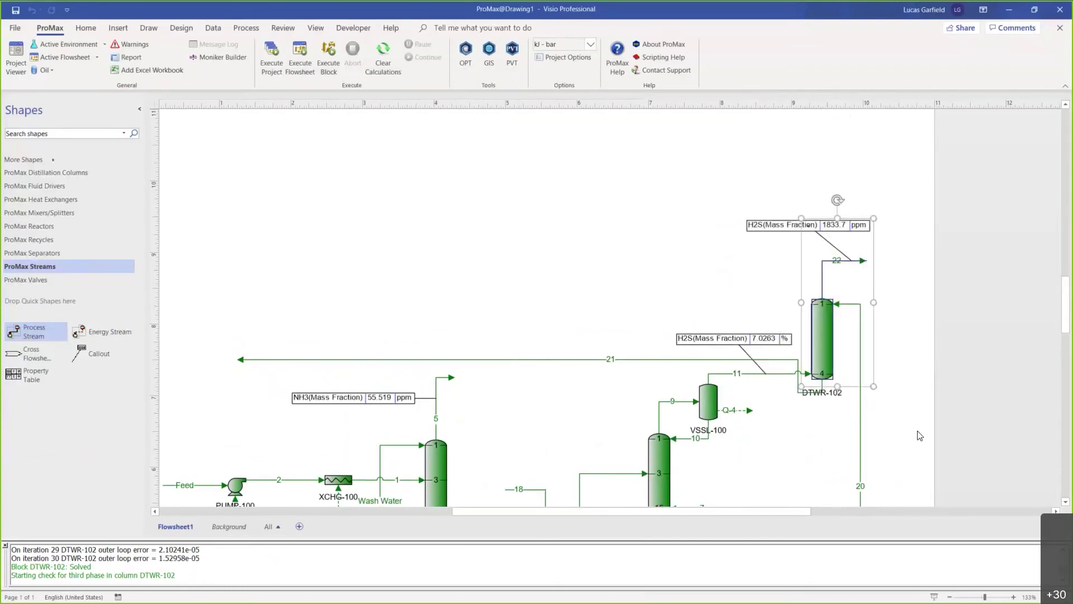
key("Up")
key("Up")
key("Up")
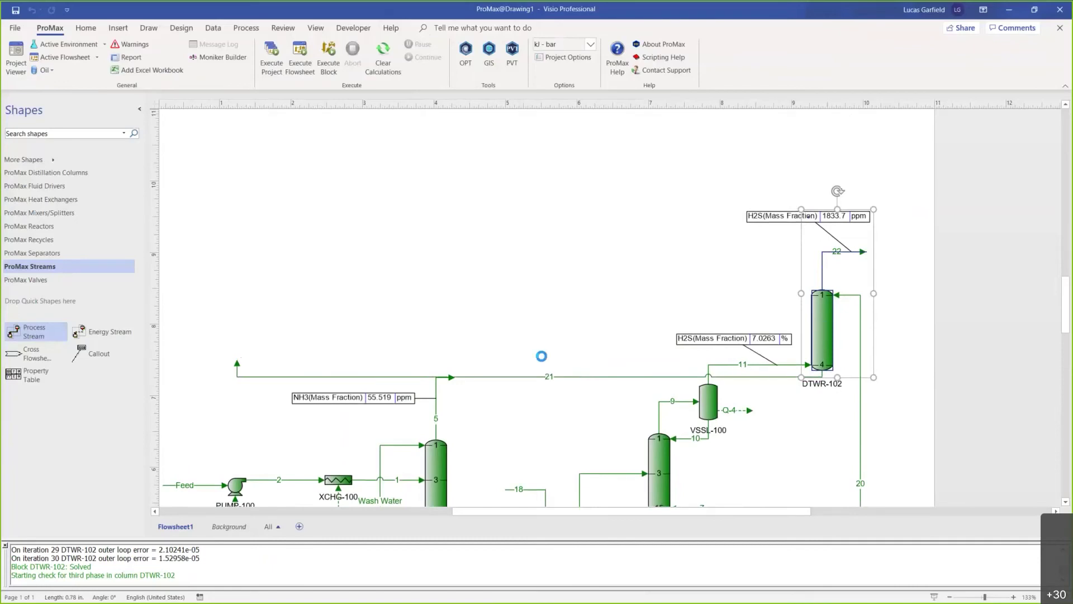
key("Up")
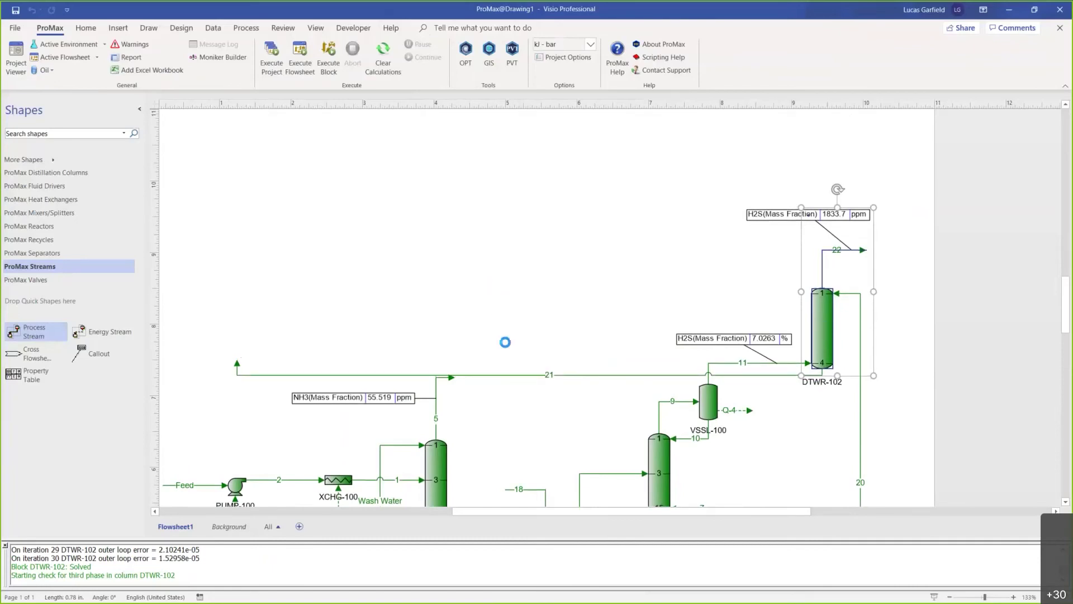
key("Up")
key("Up")
key("Up")
key("Up")
key("Up")
key("Up")
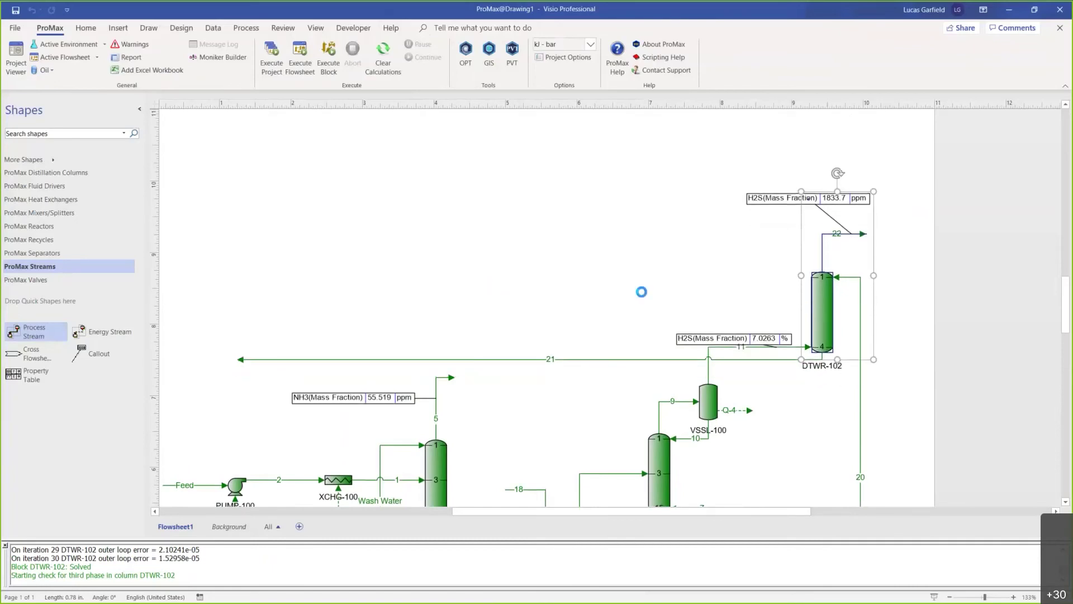
key("Up")
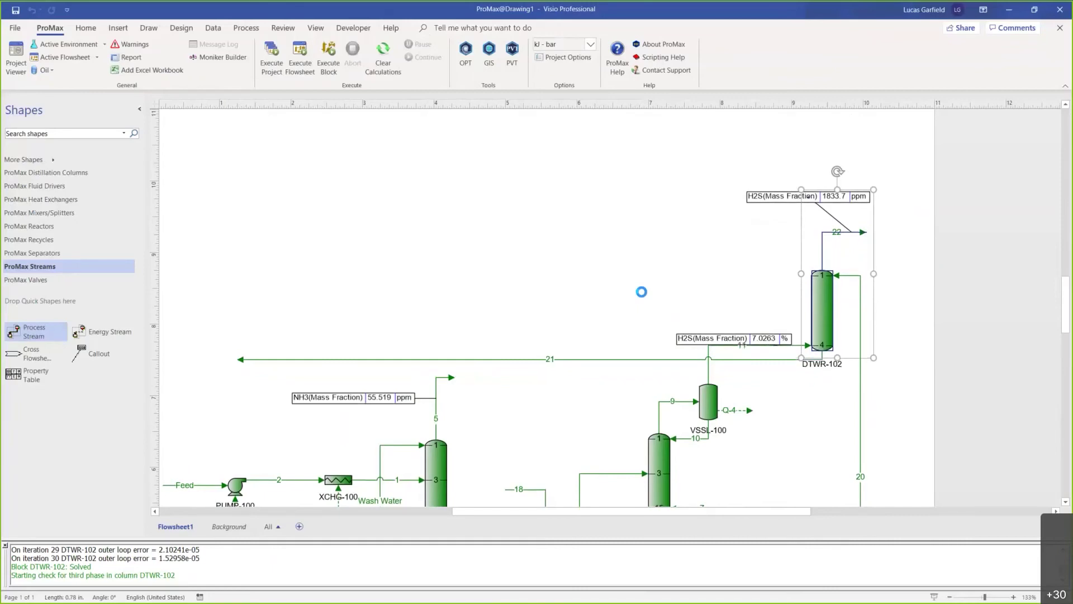
key("Up")
key("Up")
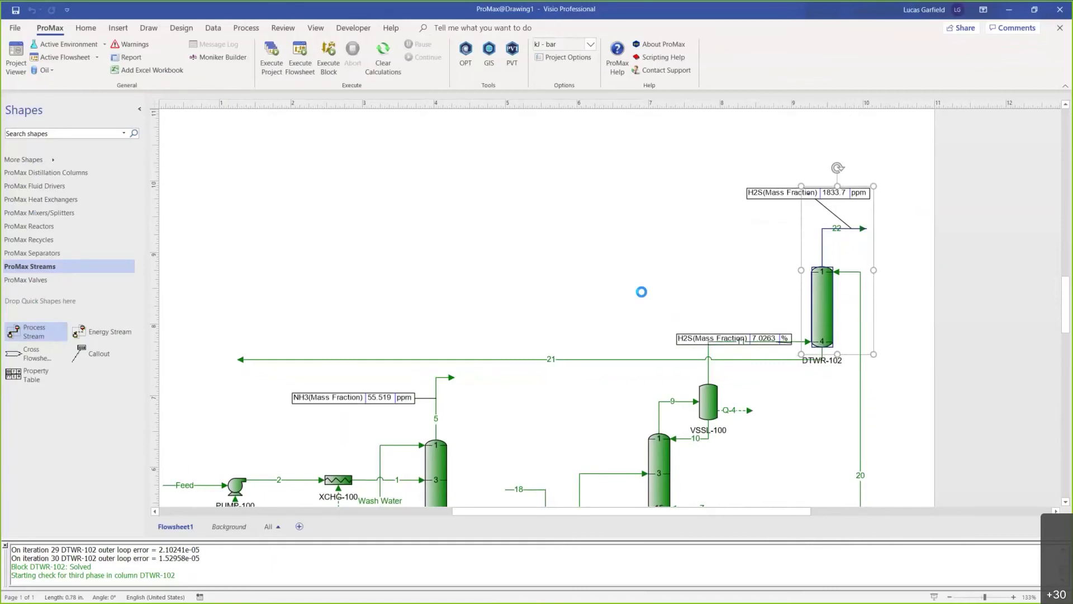
key("Up")
key("Up")
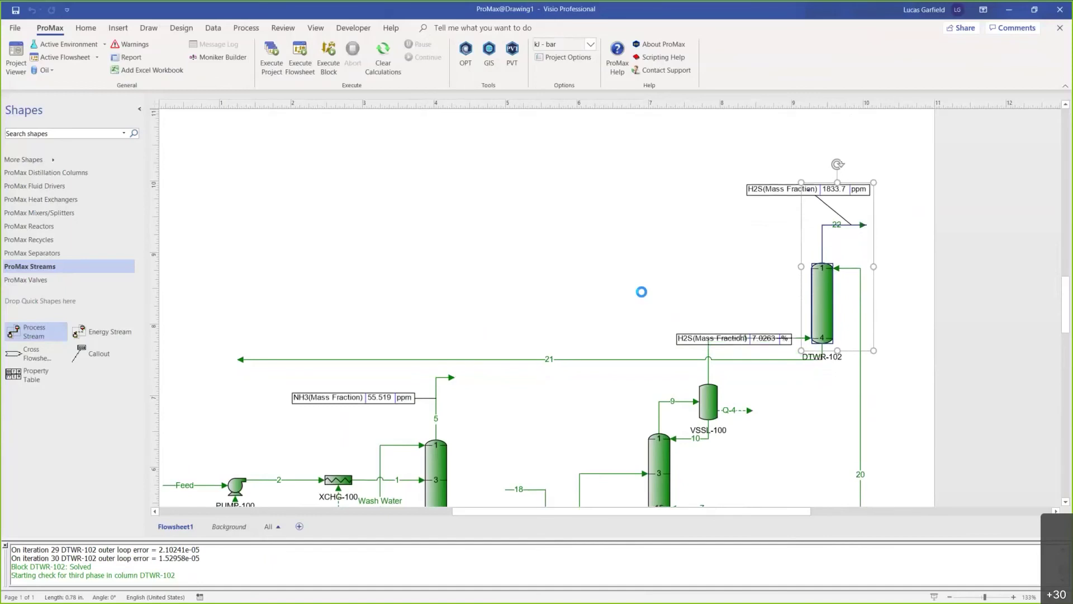
key("Up")
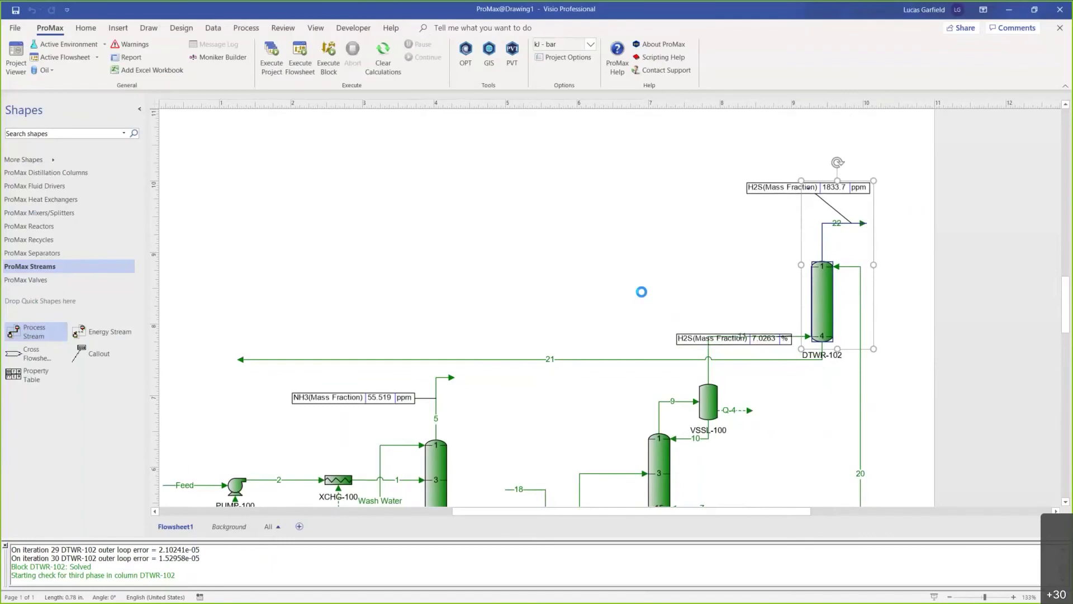
key("Up")
key("Up")
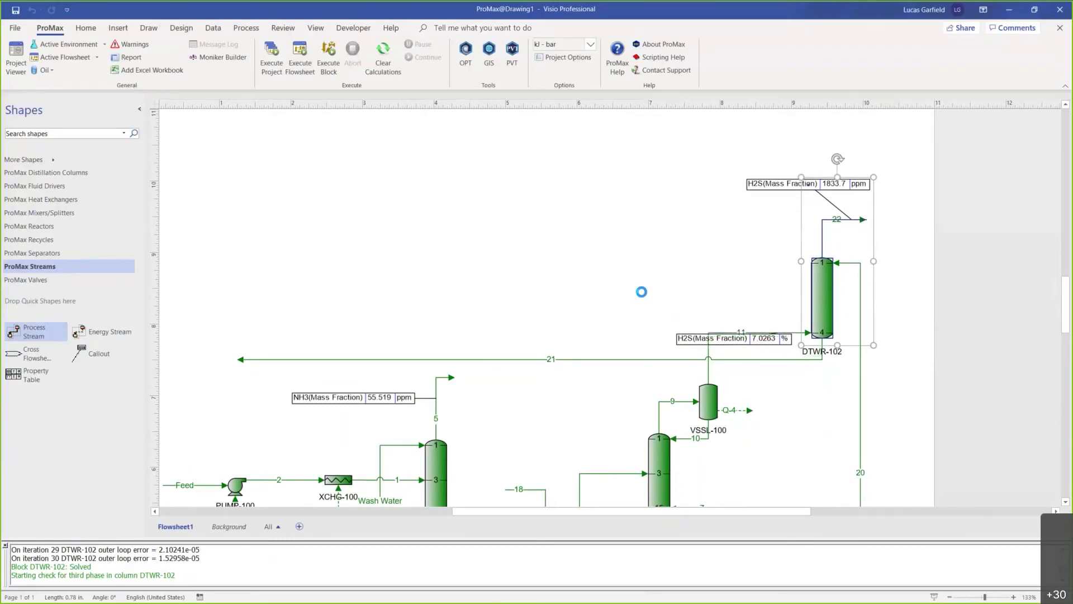
key("Up")
key("Up")
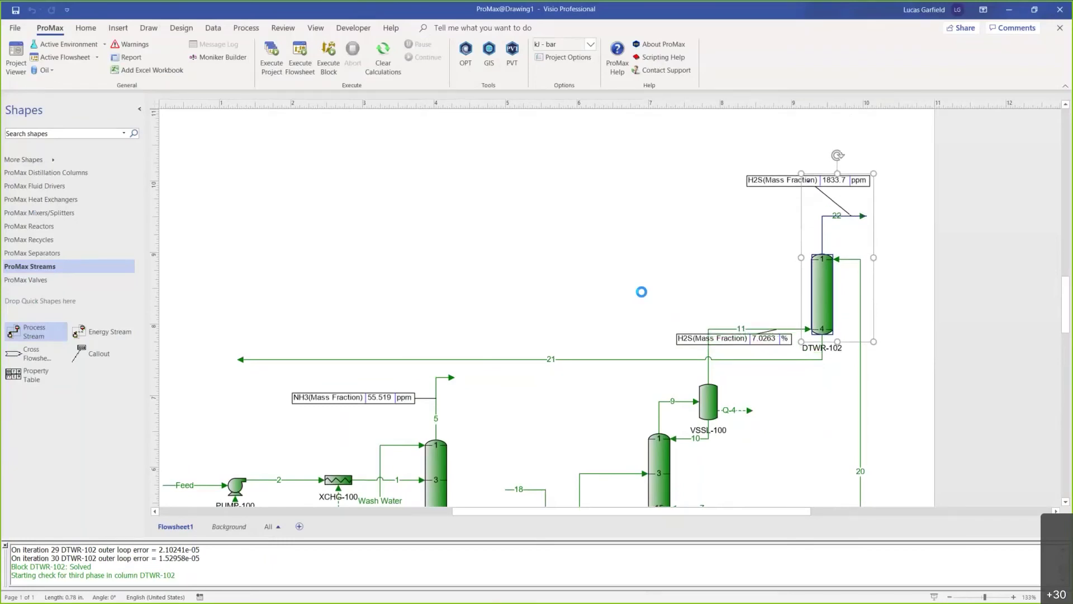
key("Up")
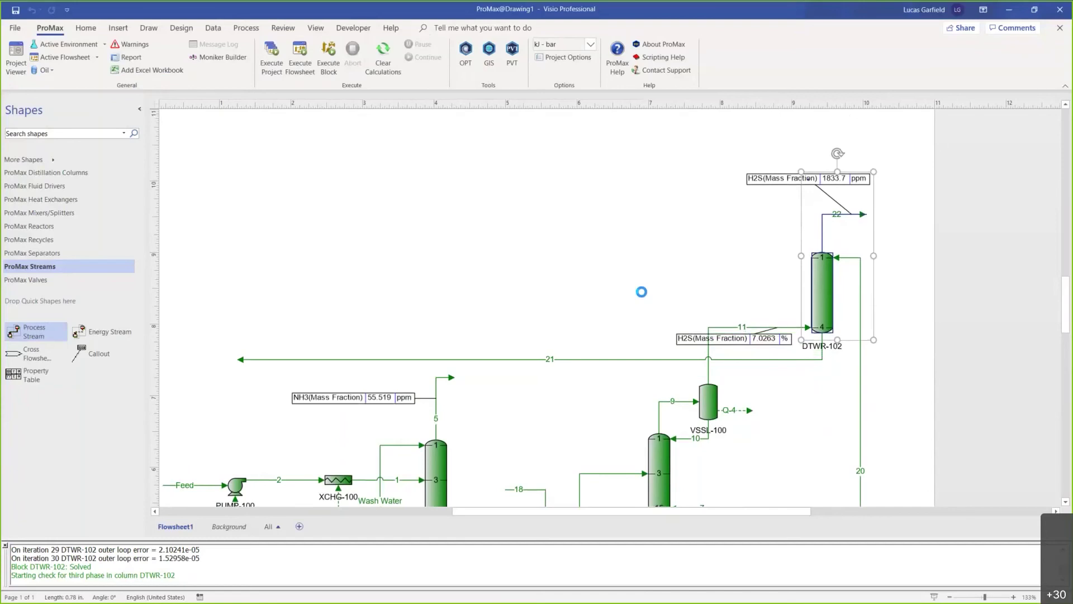
Nudge column DTWR-102, its overhead stream 22 and the H2S callout further upward, widening the gap above bottoms stream 21.
key("Up")
key("Up")
key("Up")
key("Up")
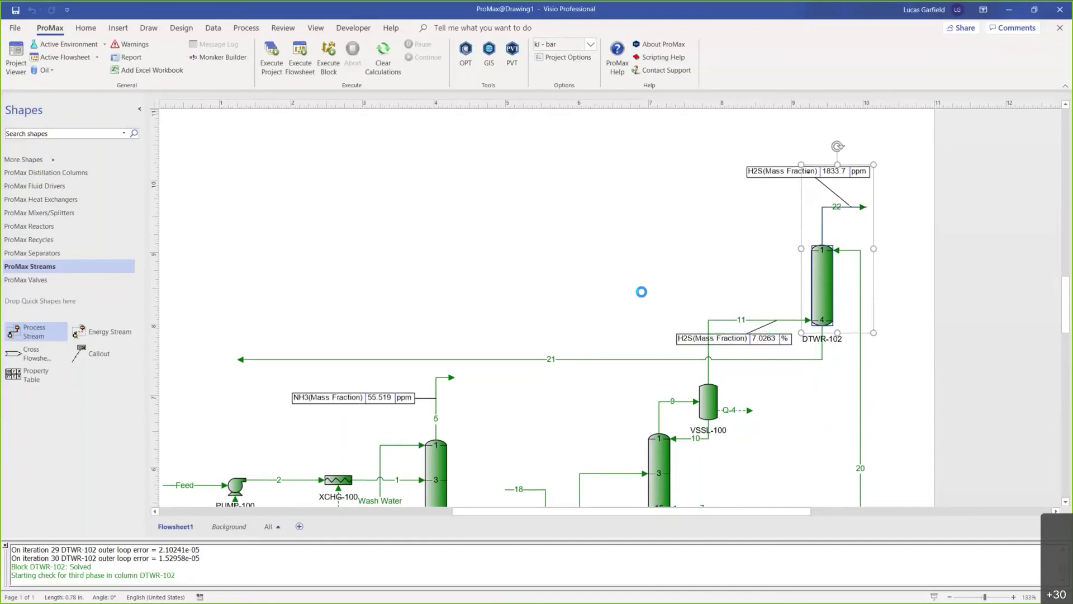
key("Up")
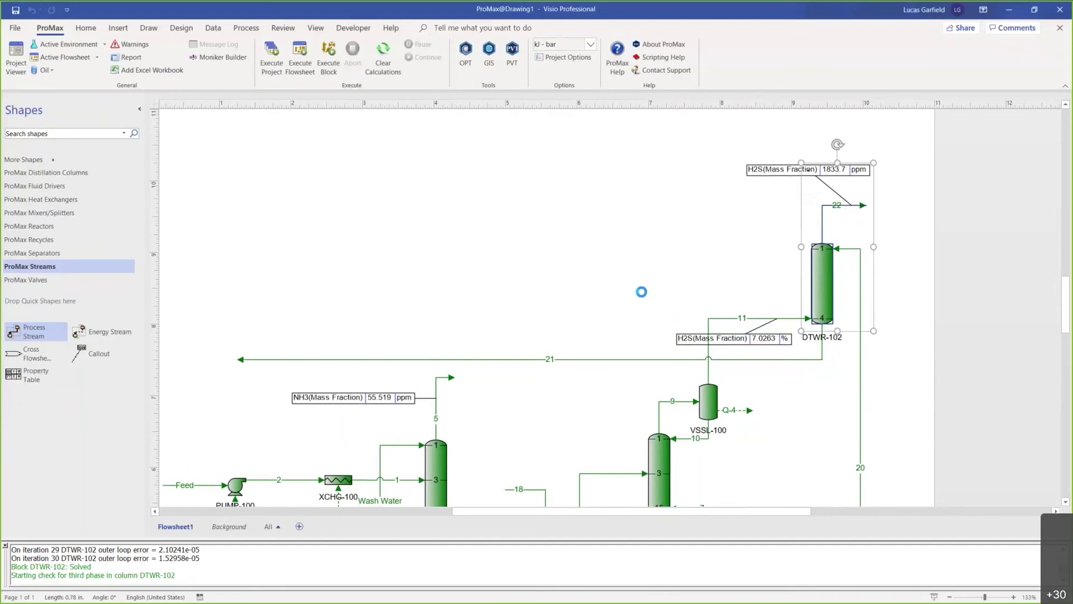
key("Up")
key("Up")
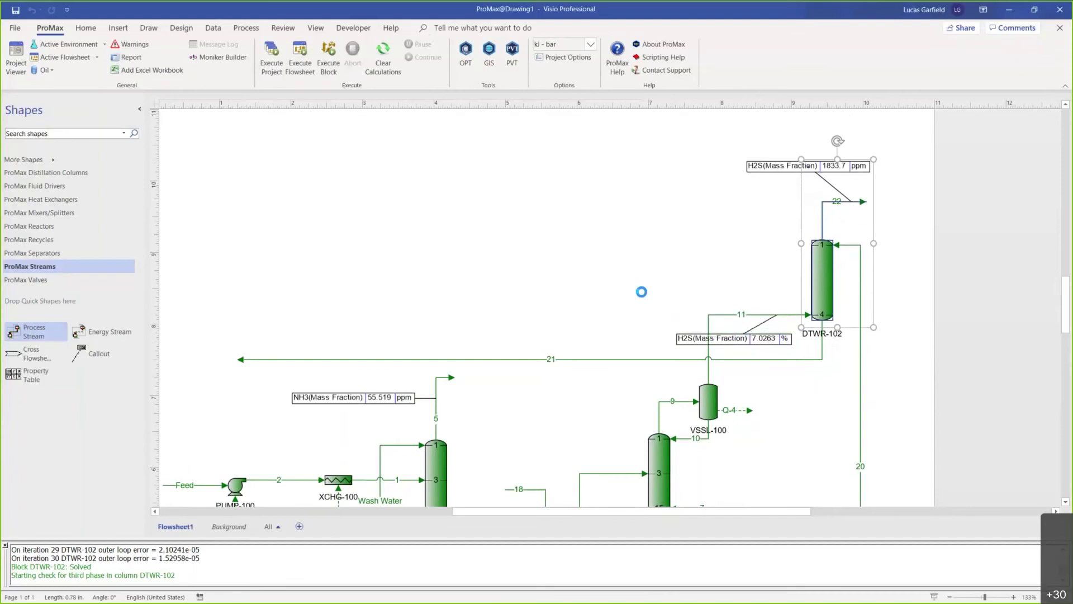
key("Up")
key("Up")
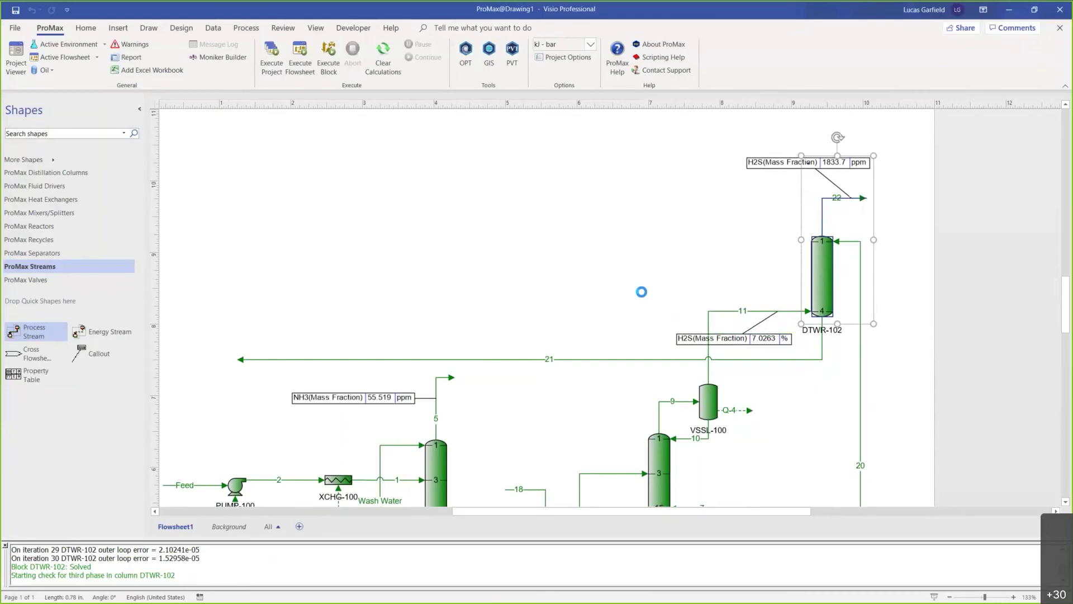
key("Up")
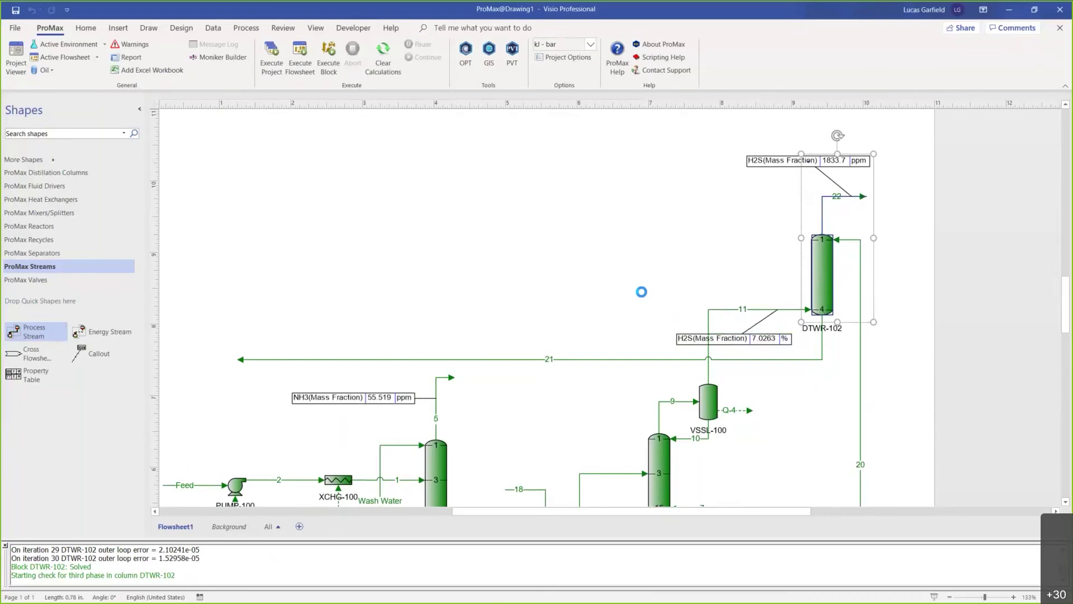
left_click(643, 296)
scroll(643, 296, "down", 1)
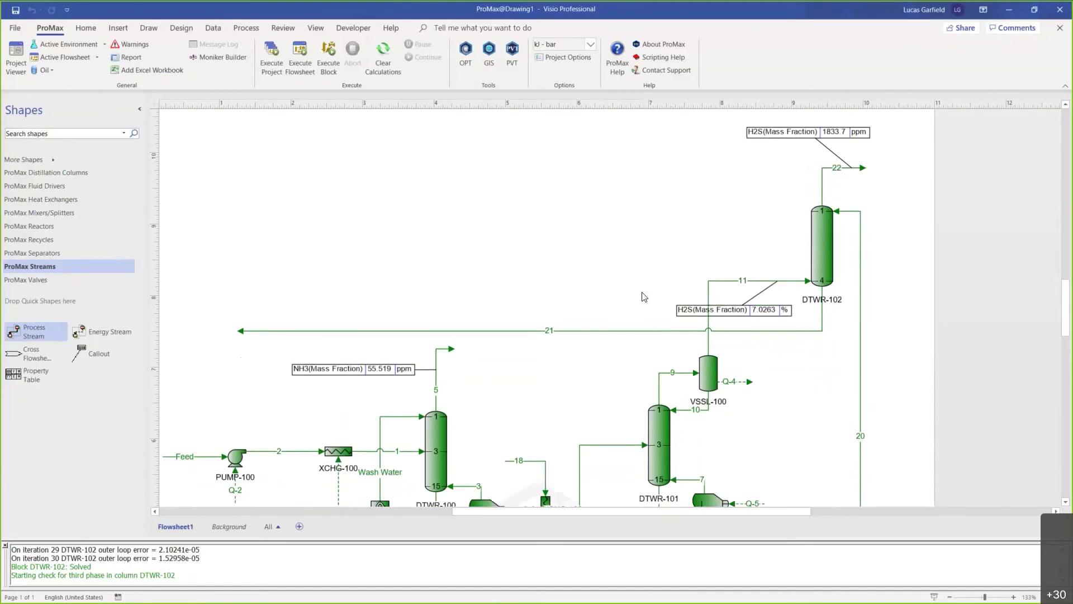
Place a Recycle block on the free end of stream 21 and attach a process stream to its outlet.
middle_click(494, 218)
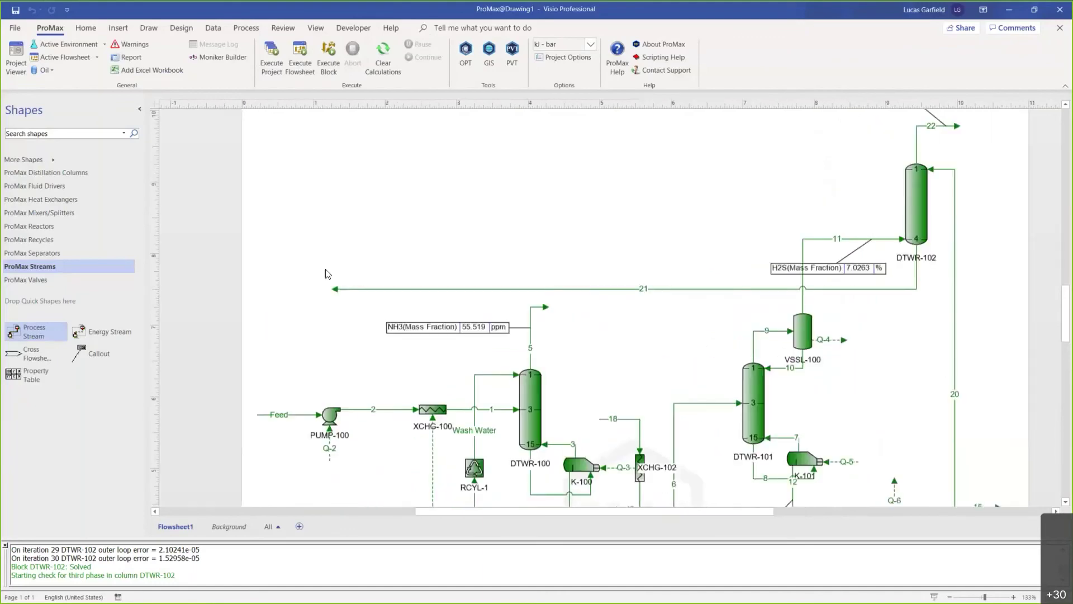
left_click(73, 225)
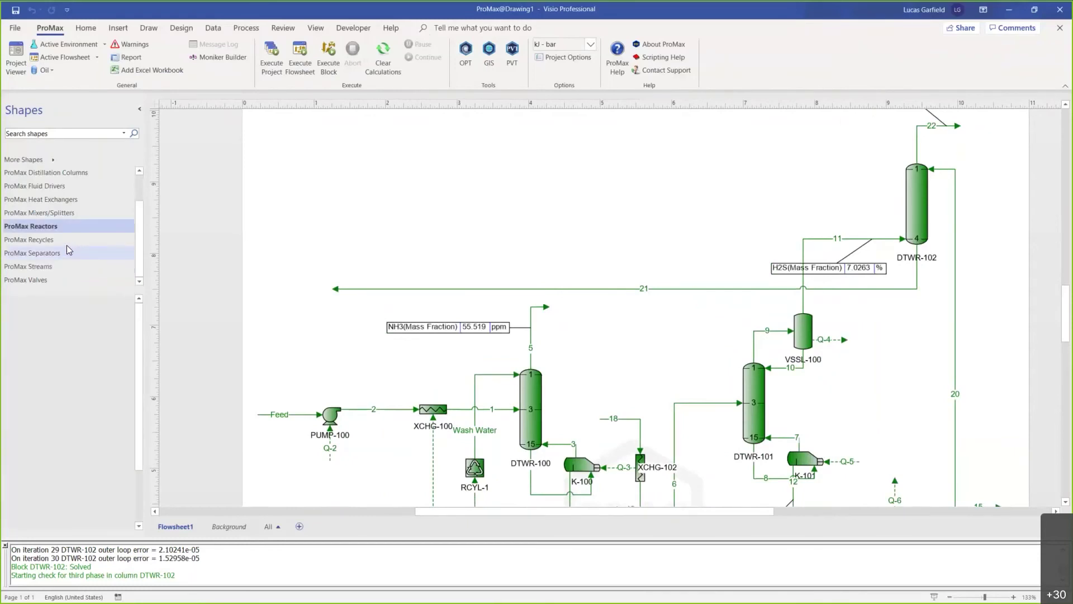
left_click(65, 241)
left_click_drag(16, 330, 323, 287)
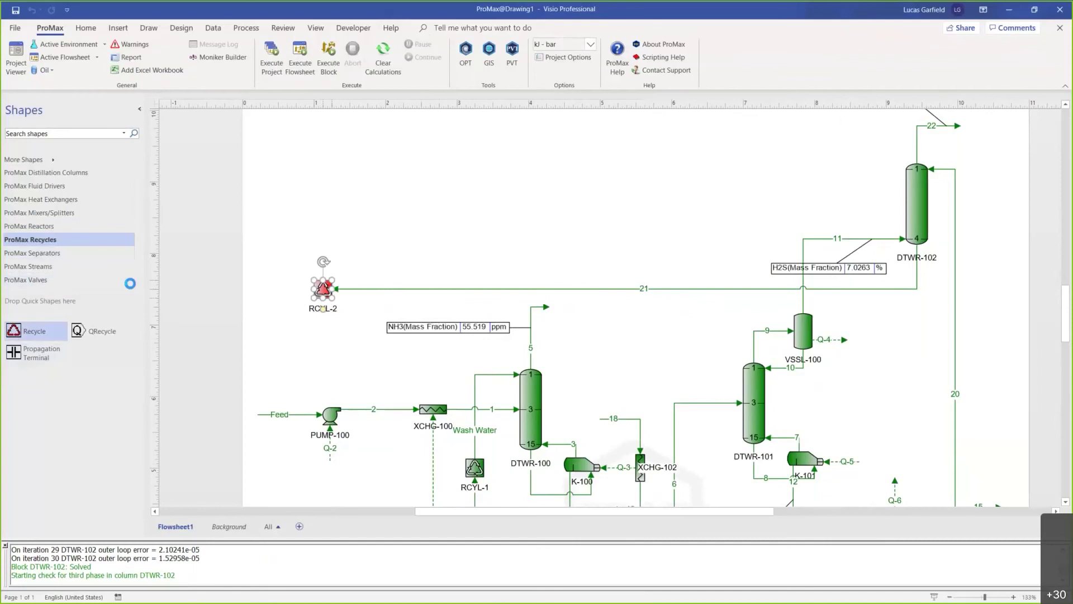
left_click(31, 266)
left_click_drag(51, 334, 315, 289)
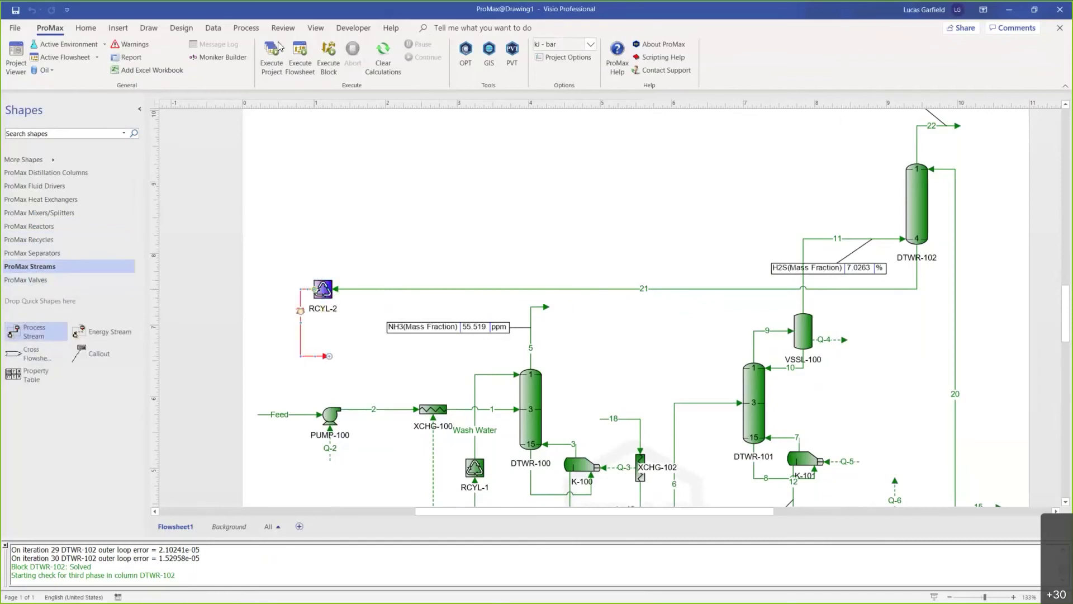
Execute the flowsheet to solve the new recycle block on stream 21.
left_click(300, 58)
scroll(425, 212, "down", 1)
scroll(479, 166, "right", 1)
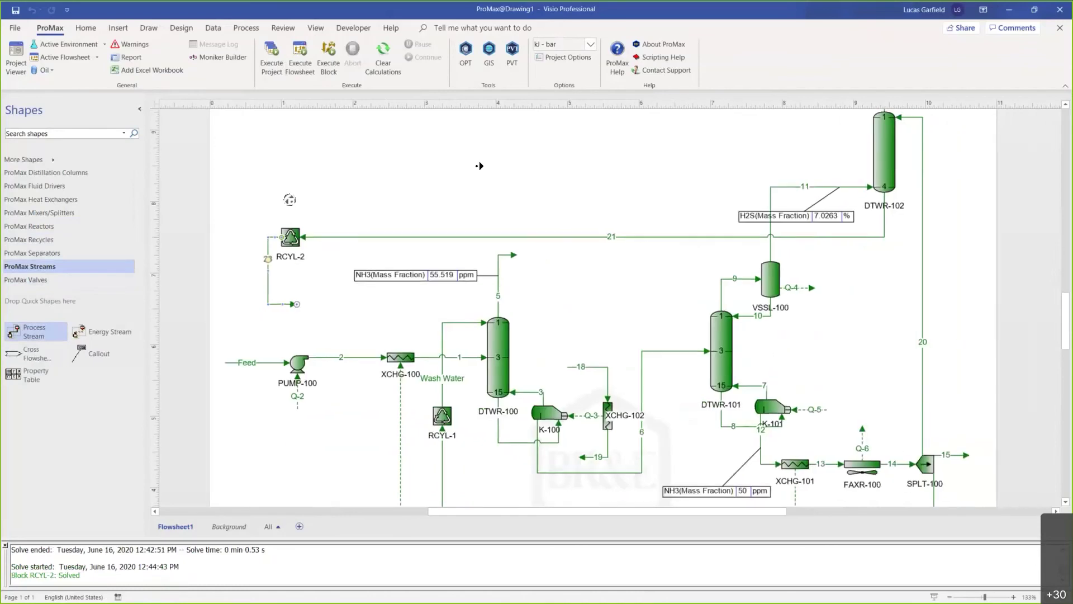
Insert a Mixer ahead of PUMP-100 that combines Feed with recycle outlet stream 23, and connect its outlet to the pump.
scroll(479, 166, "right", 1)
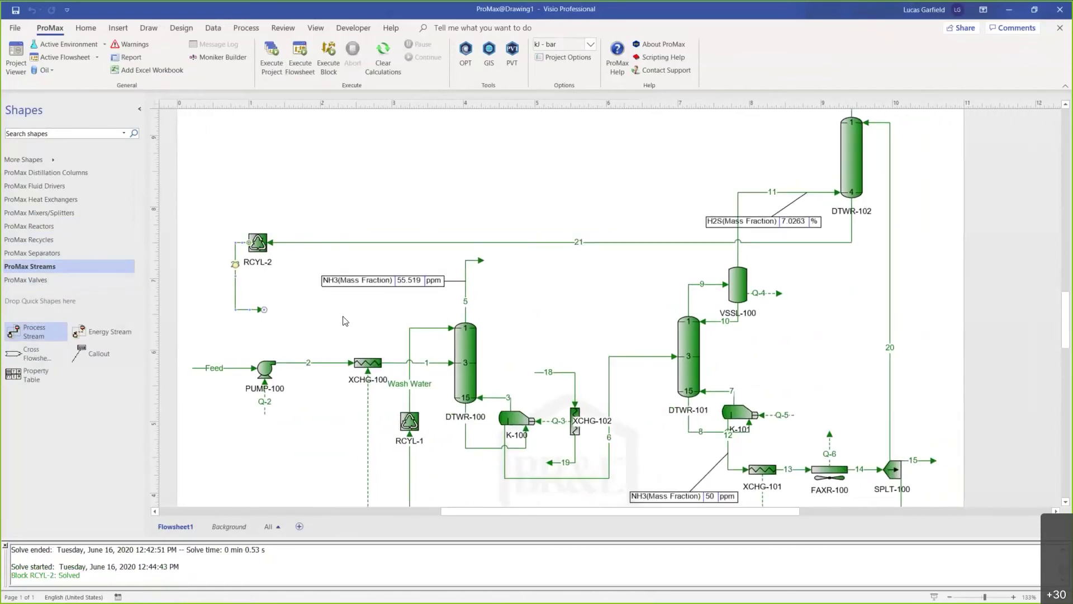
scroll(345, 321, "left", 2)
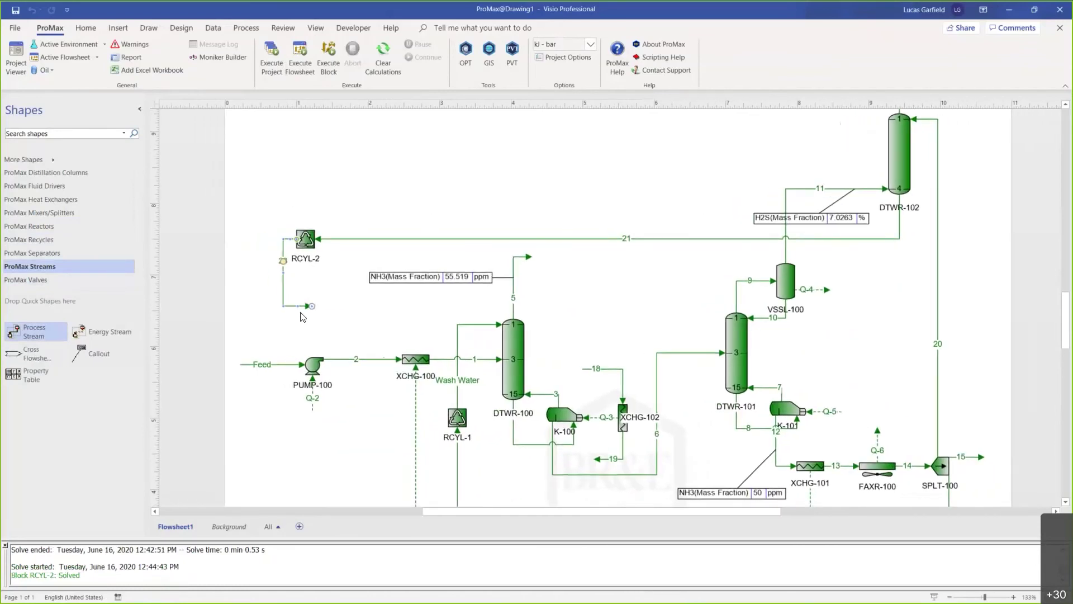
left_click(72, 213)
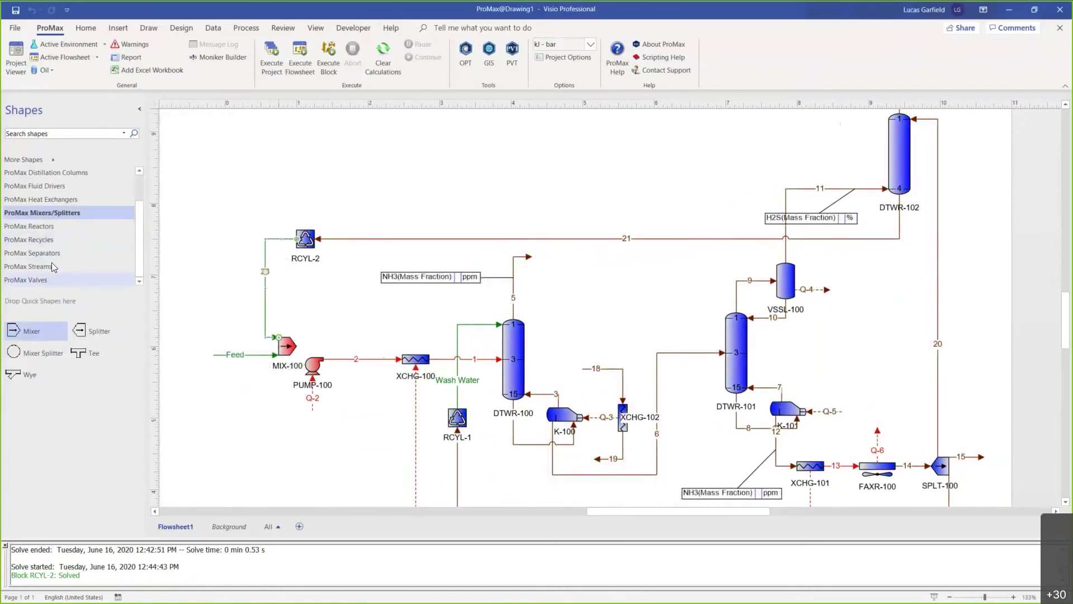
left_click(53, 267)
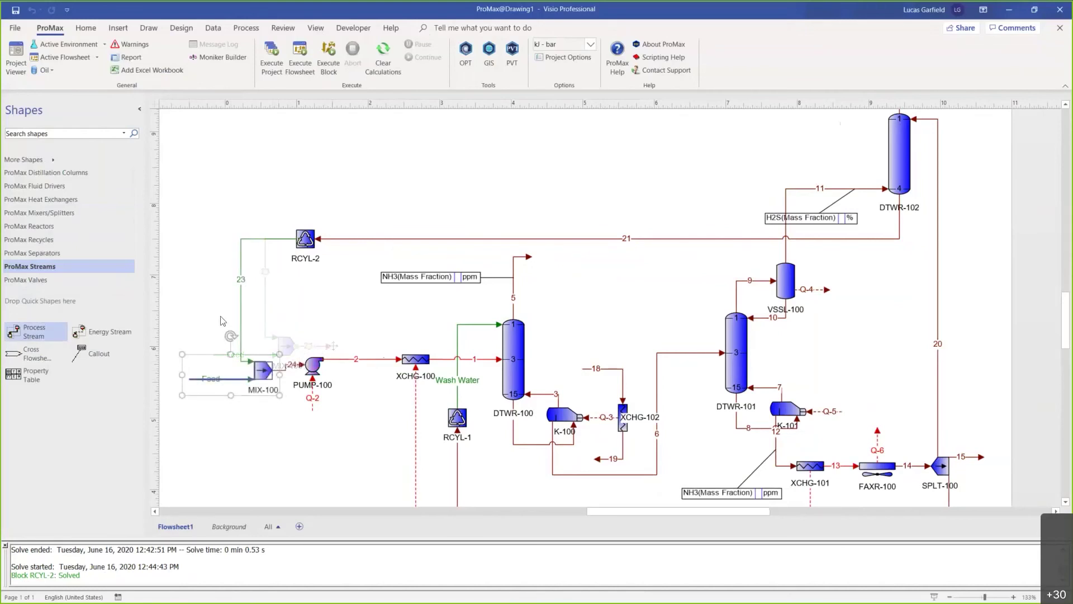
left_click(222, 321)
Run the simulation to converge the flowsheet with DTWR-102's bottoms recycled into the feed.
scroll(266, 311, "down", 3)
left_click_drag(203, 384, 316, 422)
left_click_drag(214, 271, 446, 357)
left_click(328, 58)
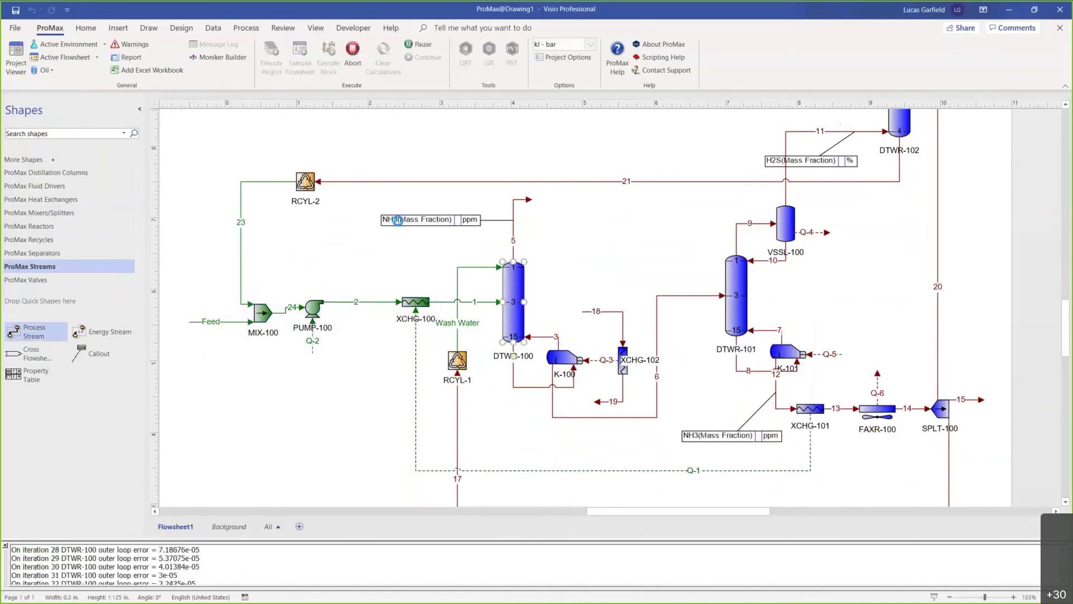
scroll(311, 287, "up", 1)
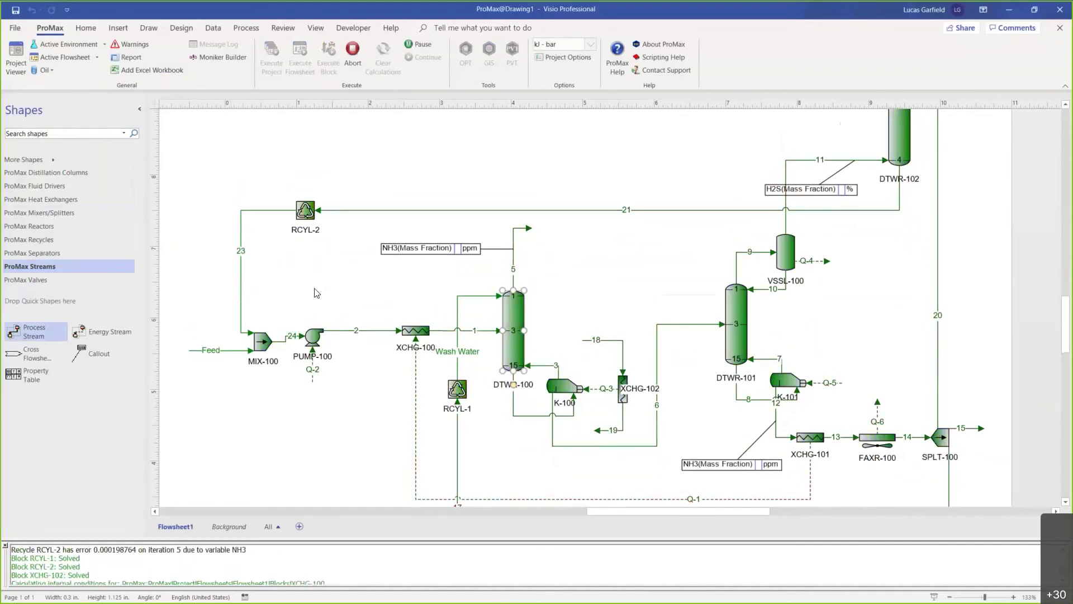
Examine the NH3 mass fraction in stream 5 and the H2S mass fractions in streams 11 and 22.
scroll(330, 291, "right", 2)
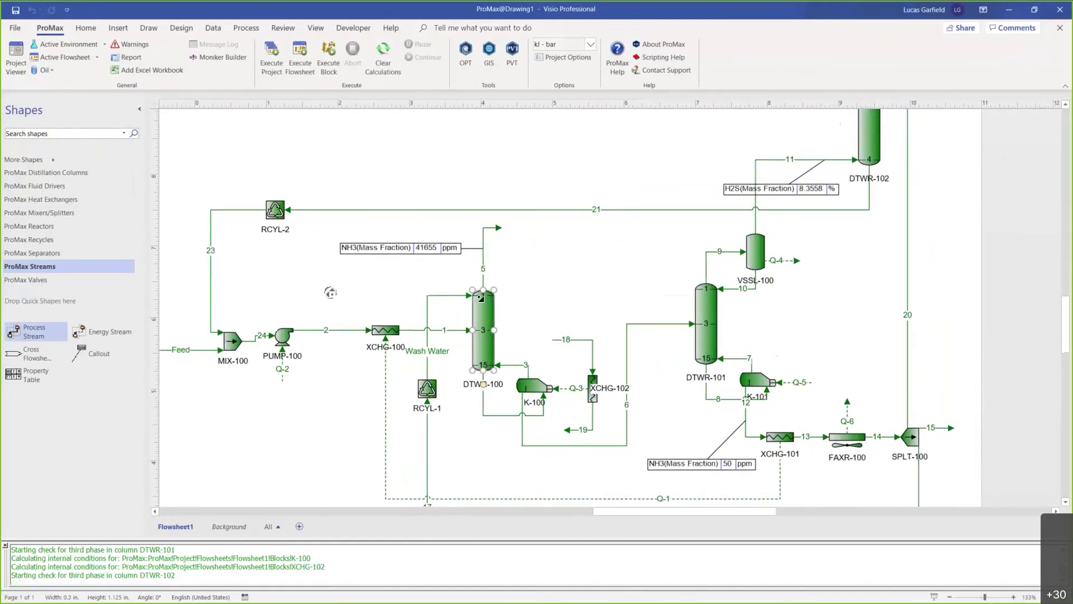
scroll(468, 303, "up", 1)
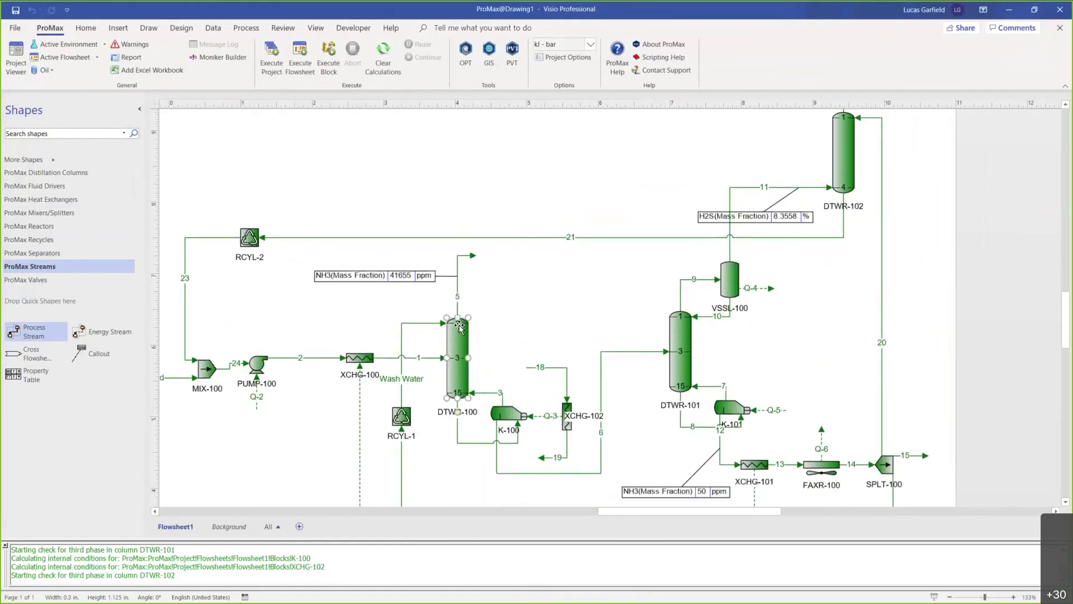
scroll(460, 326, "up", 5)
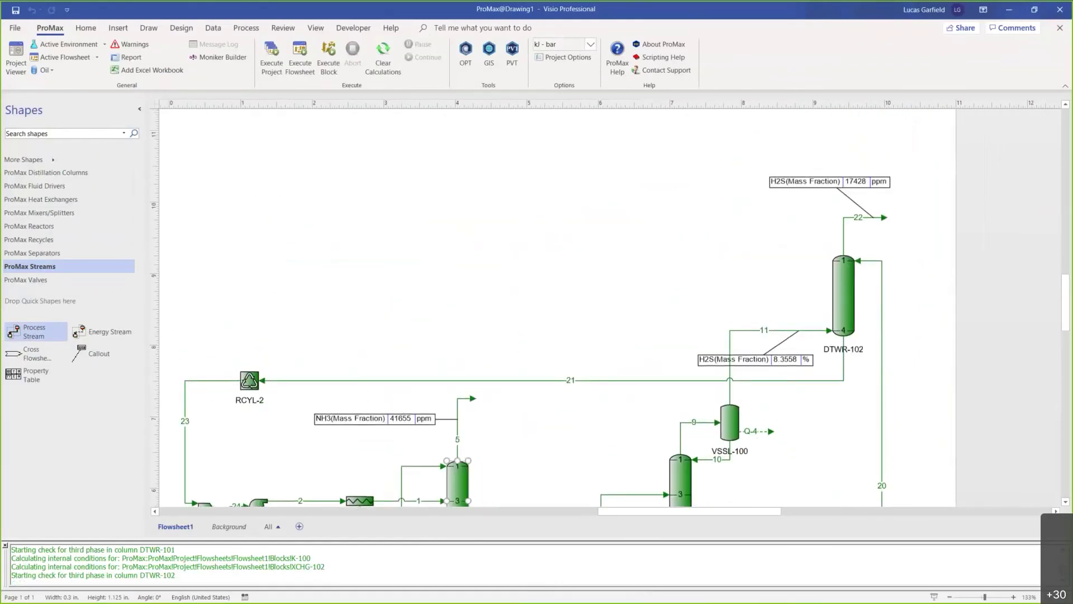
left_click_drag(734, 153, 678, 175)
scroll(597, 283, "down", 4)
left_click_drag(294, 296, 277, 338)
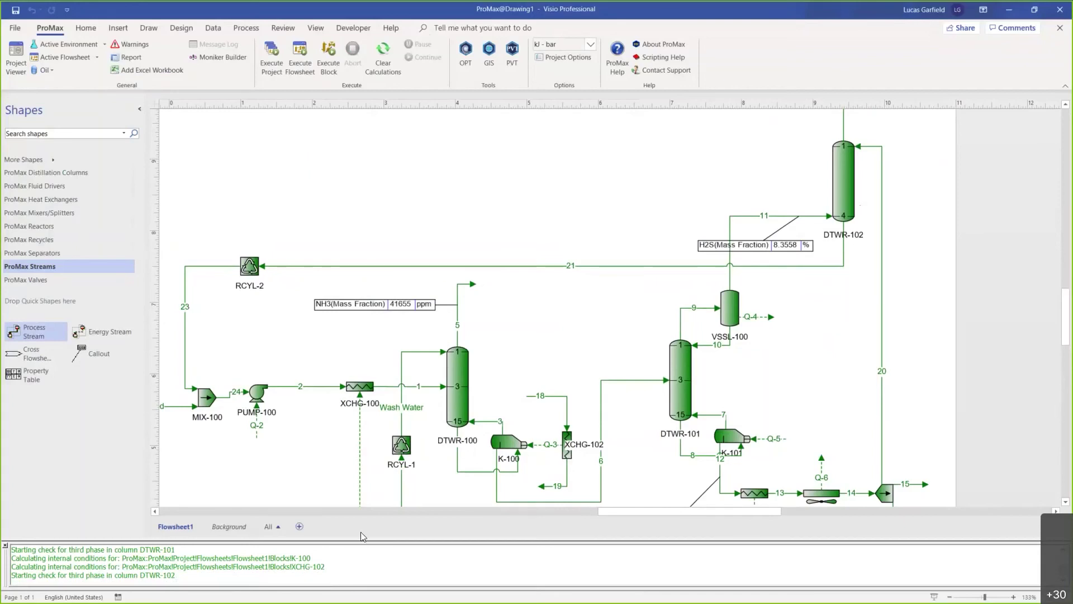
Create an Optimization Tool case named DSWS and open its variables and constraints.
left_click(465, 55)
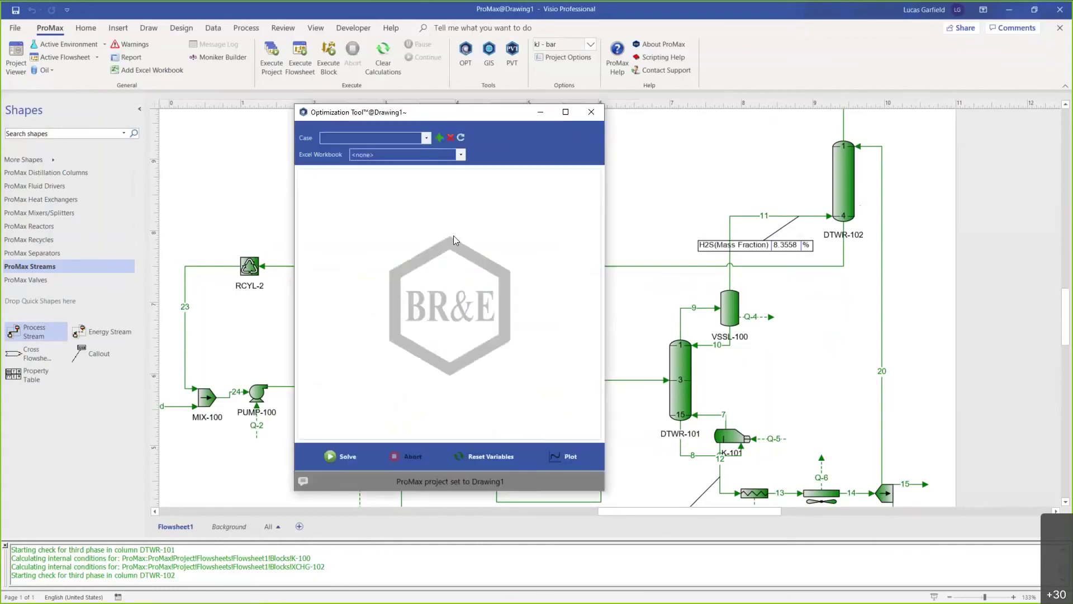
left_click(440, 138)
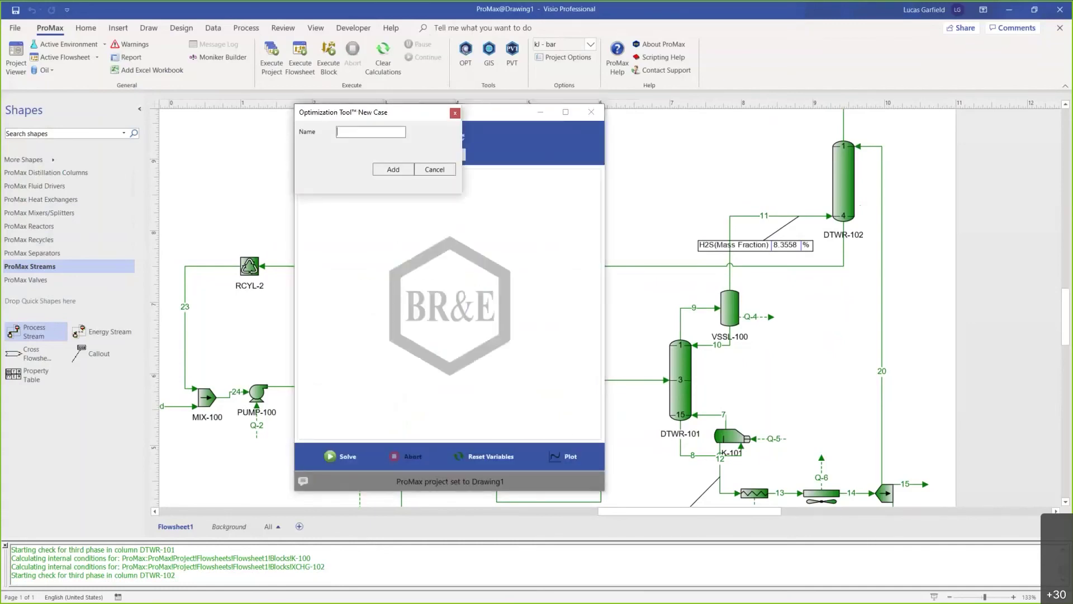
type("DSWS")
left_click(392, 168)
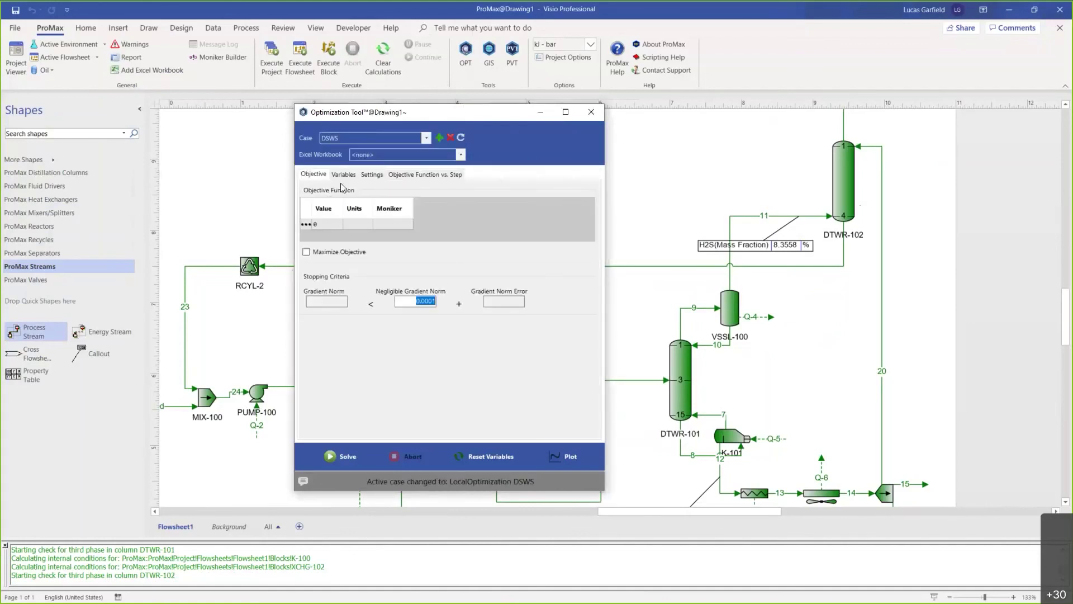
left_click_drag(428, 119, 213, 100)
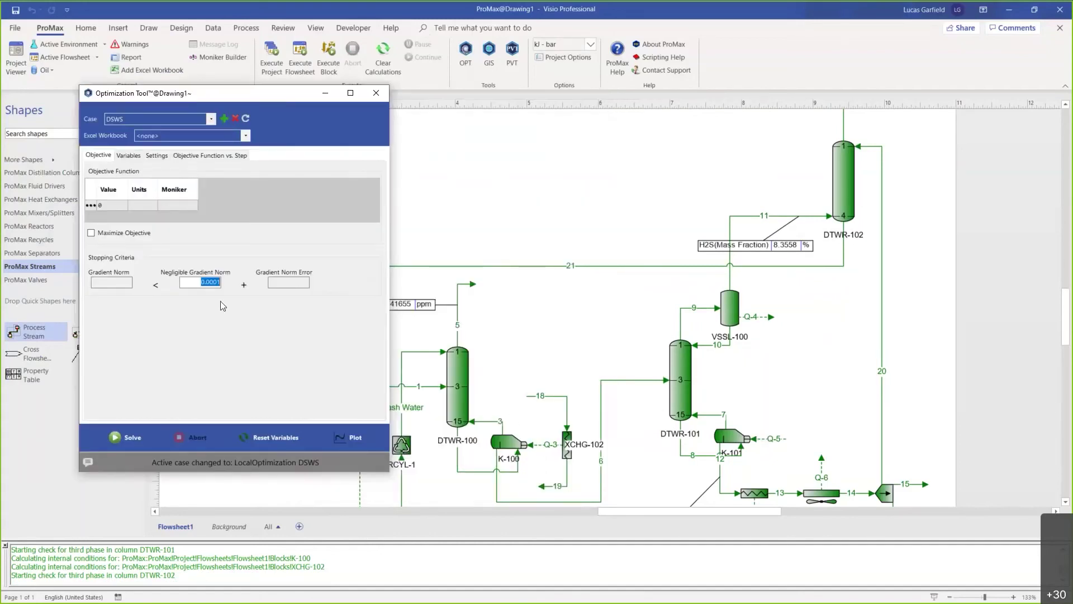
left_click(119, 157)
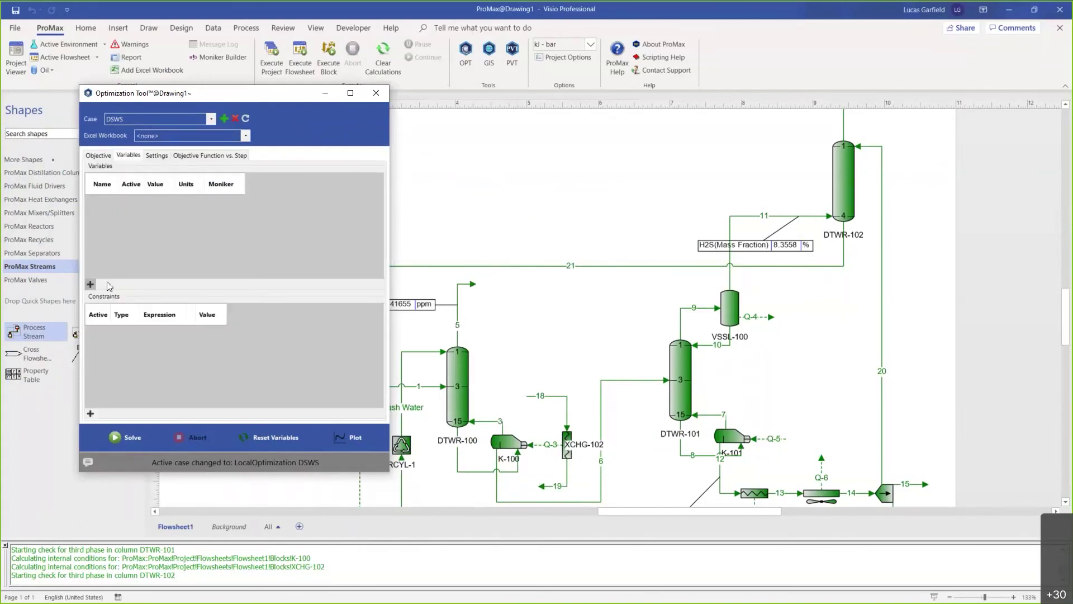
Review the Wash Water stream and columns DTWR-100 and DTWR-102 on the flowsheet in preparation for the optimization.
scroll(810, 291, "down", 4)
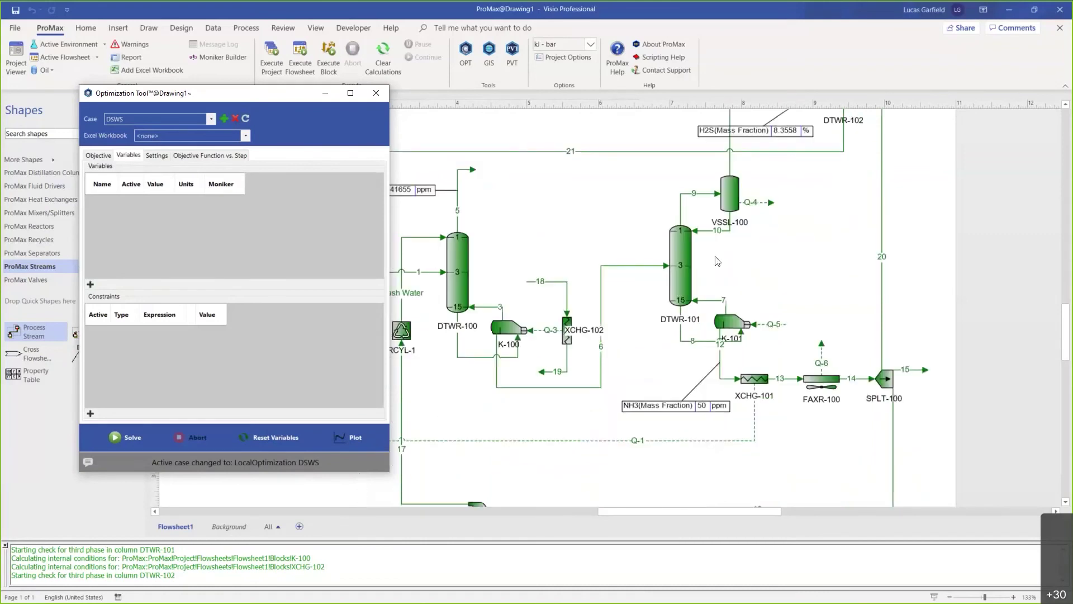
left_click(825, 272)
scroll(826, 270, "left", 1)
scroll(821, 271, "down", 1)
scroll(425, 268, "up", 2)
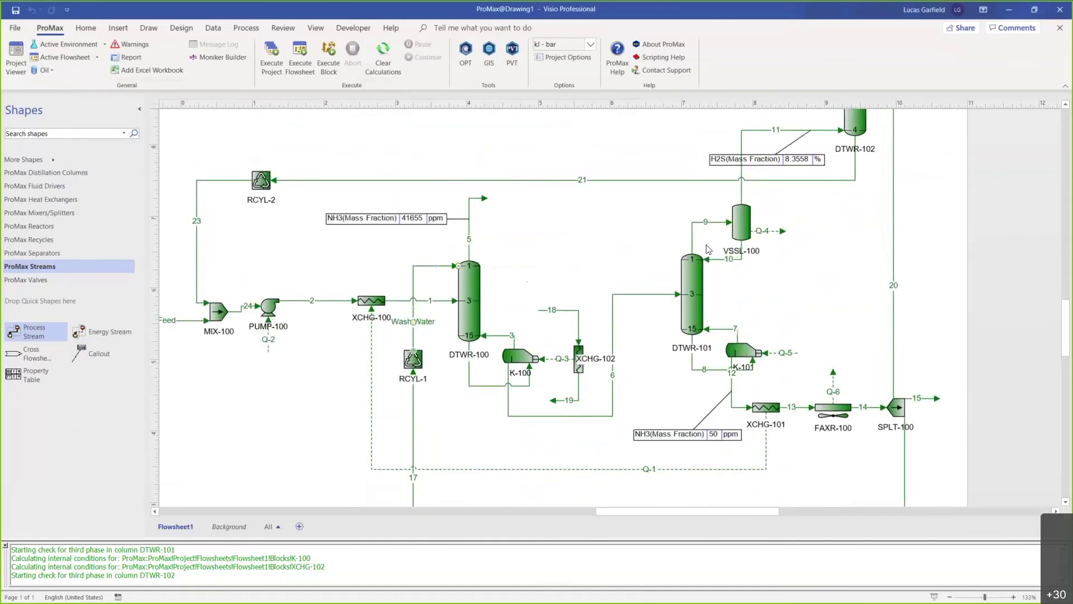
scroll(827, 245, "up", 3)
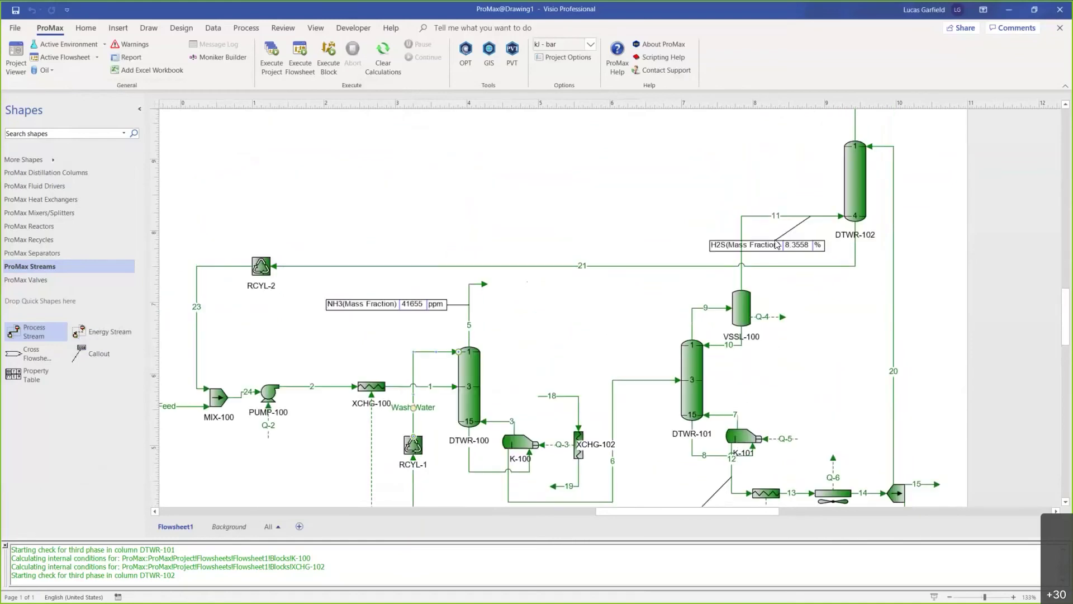
left_click(480, 373)
left_click(851, 179, "shift")
left_click(582, 326)
scroll(570, 313, "down", 2)
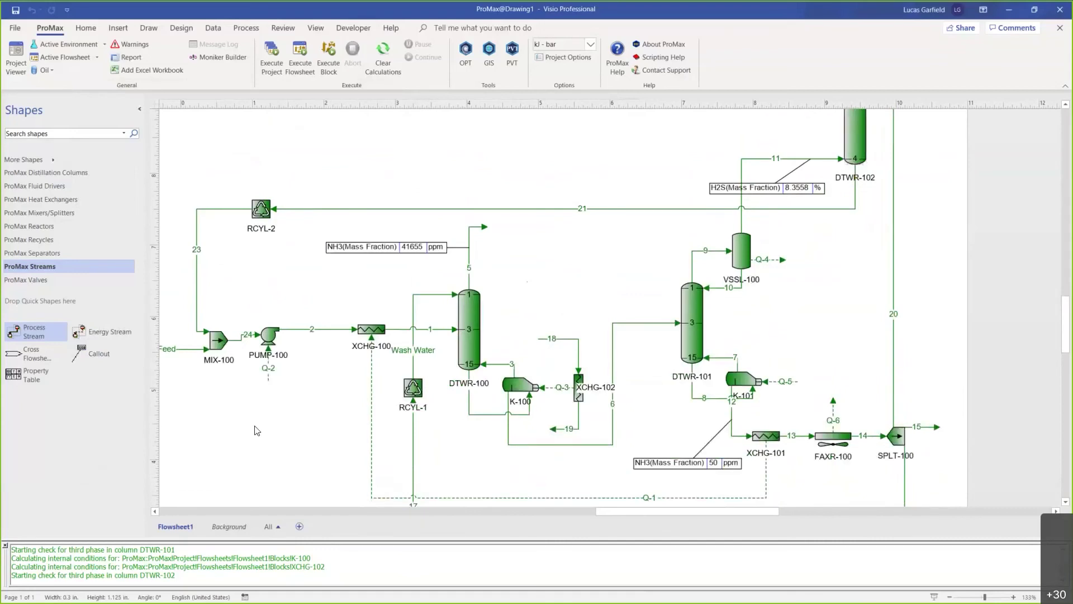
Recheck the empty DSWS case variables and constraints against the NH3 callout on stream 5 and the H2S callout on stream 22.
left_click(463, 54)
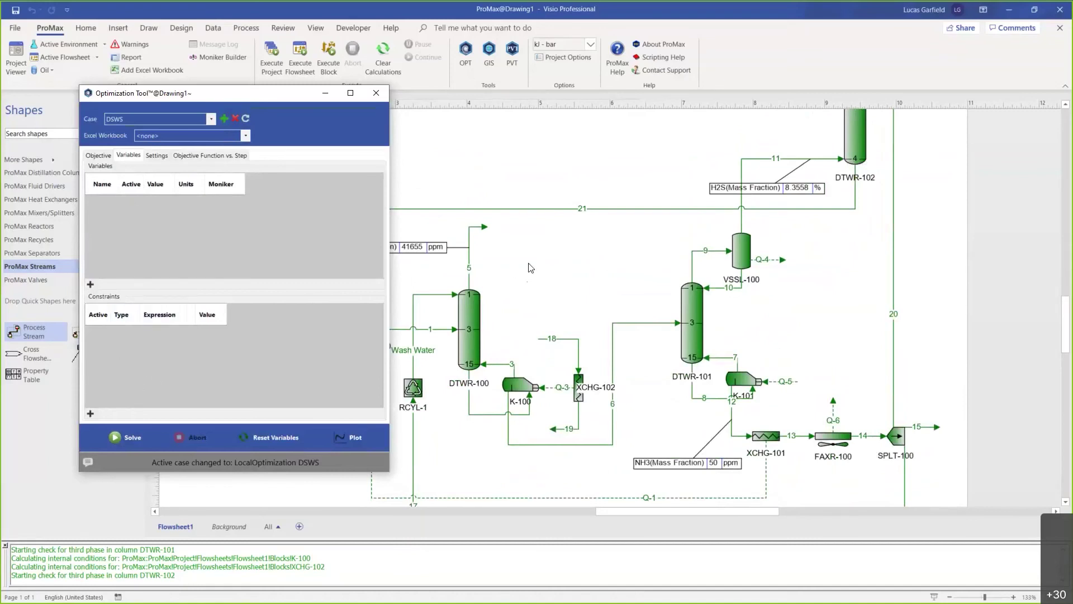
left_click(564, 276)
left_click_drag(314, 219, 571, 278)
scroll(721, 360, "up", 1)
scroll(721, 365, "up", 5)
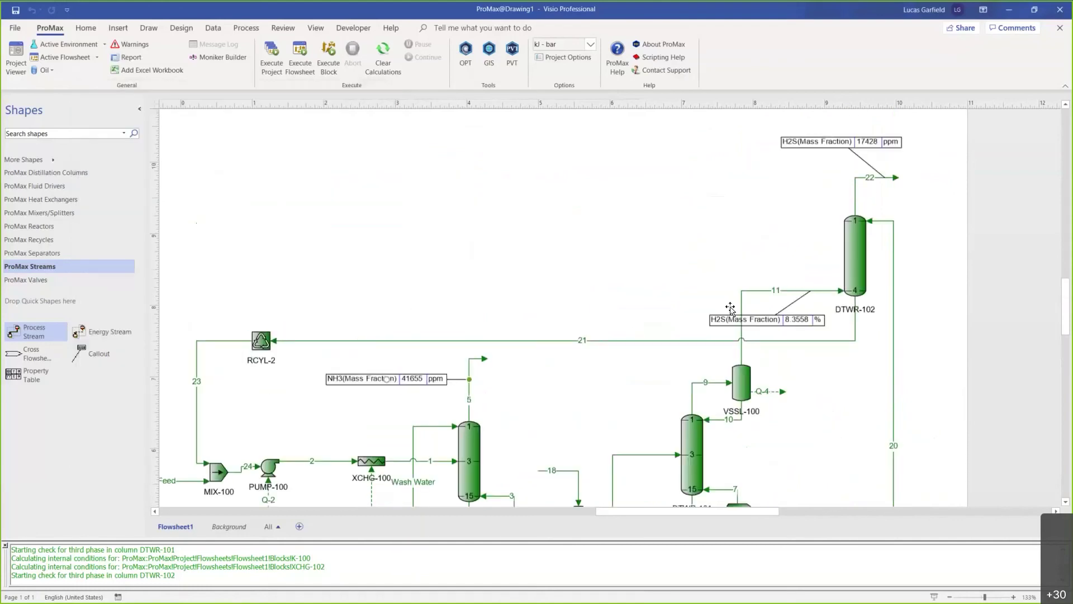
mouse_move(742, 184)
left_mouse_down()
mouse_move(963, 254)
mouse_move(951, 266)
mouse_move(753, 240)
left_mouse_up()
scroll(448, 287, "down", 1)
scroll(437, 270, "down", 1)
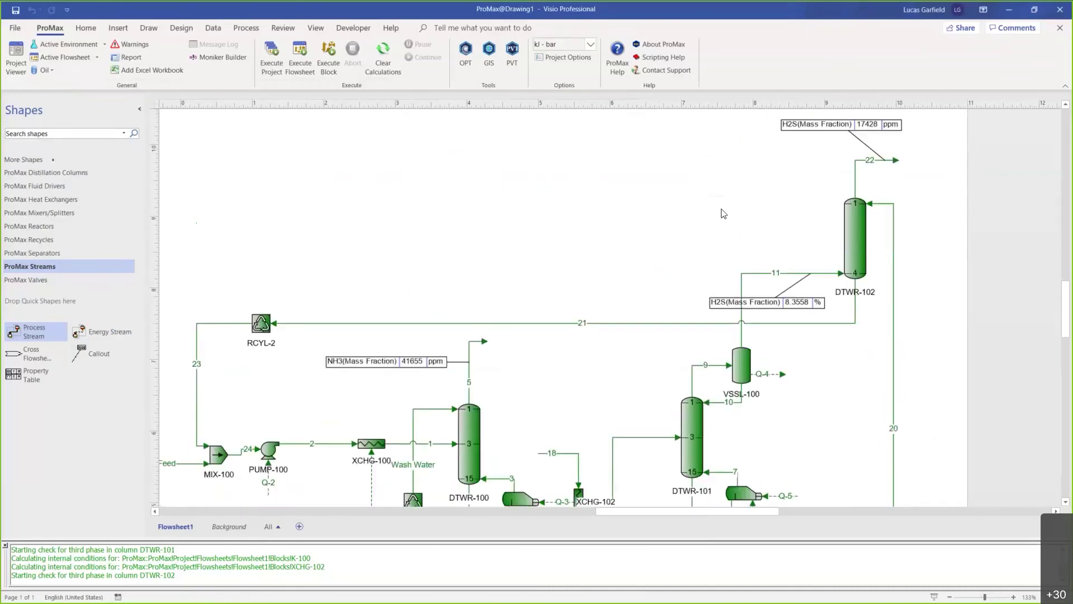
left_click(464, 52)
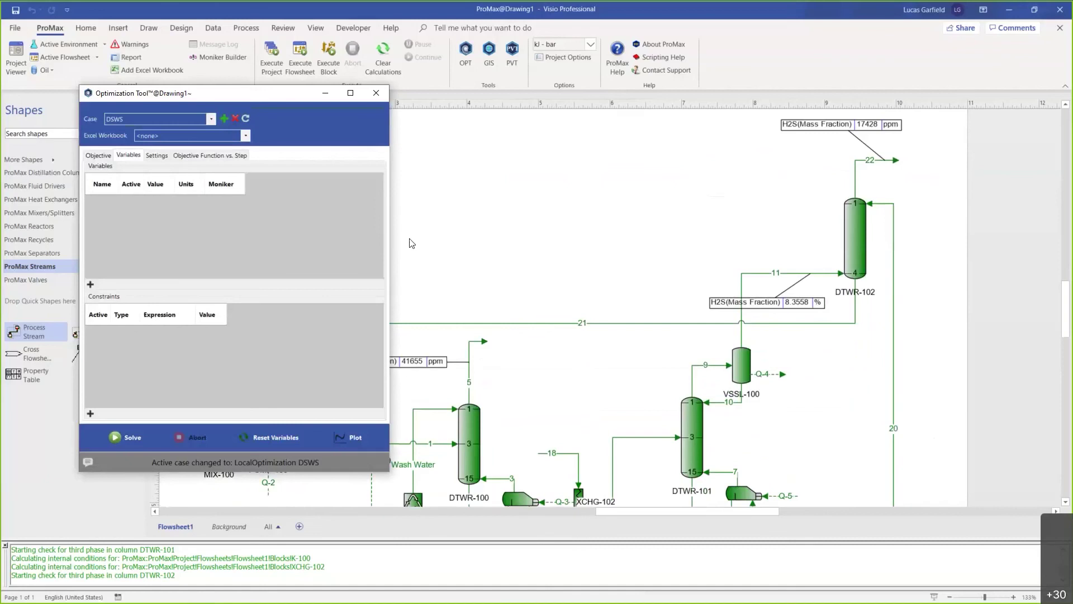
left_click(411, 243)
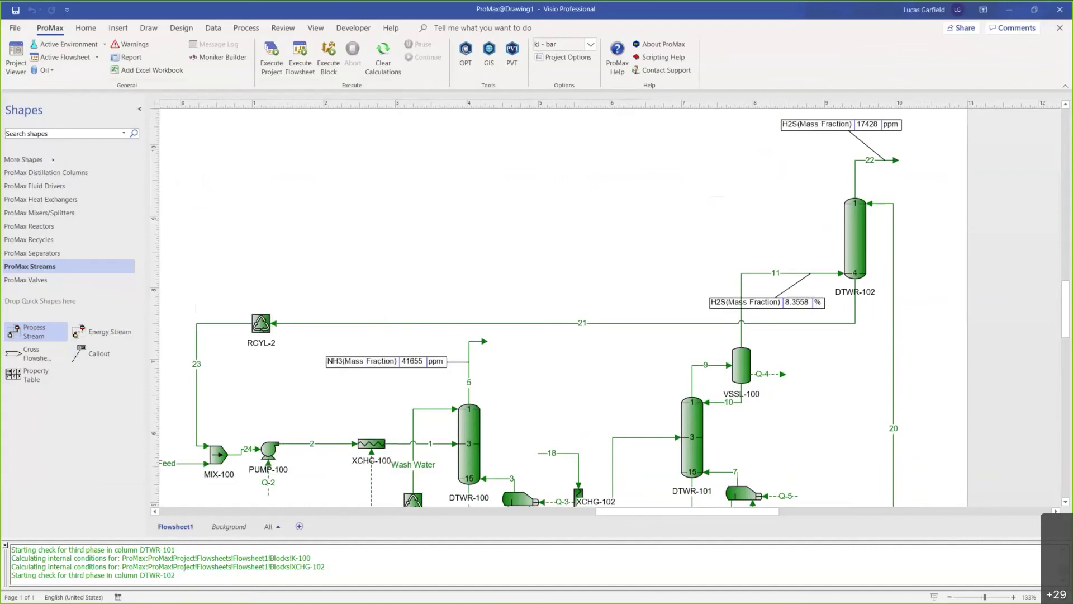
Switch to PowerPoint to review the Two Stage Sour Water Stripper and Sour Water Chemistry slides, and return to the flowsheet.
left_click_drag(274, 501, 362, 399)
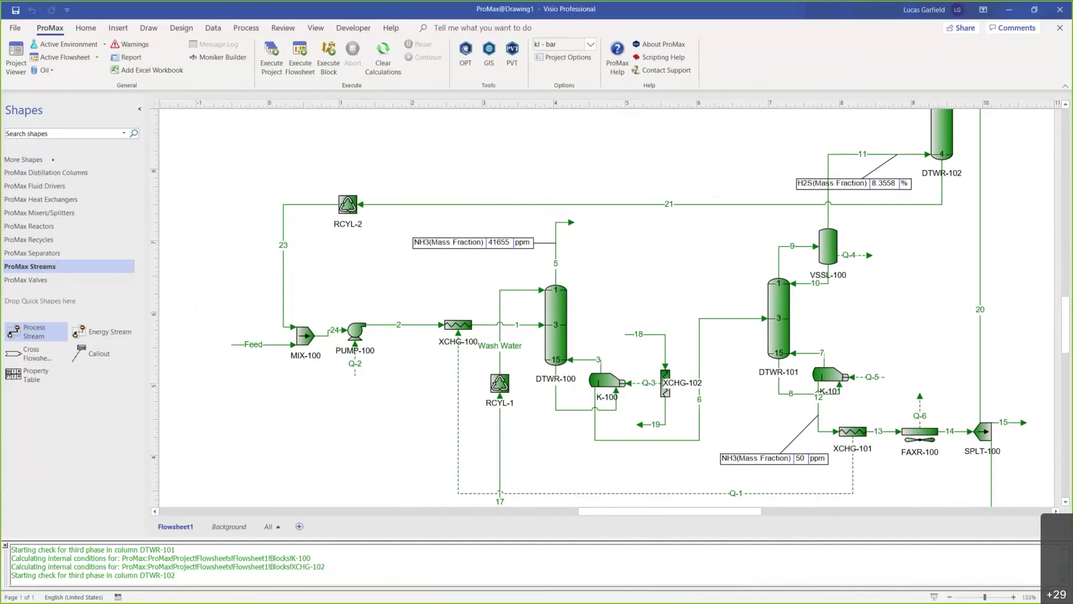
key("alt+Tab")
left_click(66, 257)
scroll(67, 246, "up", 5)
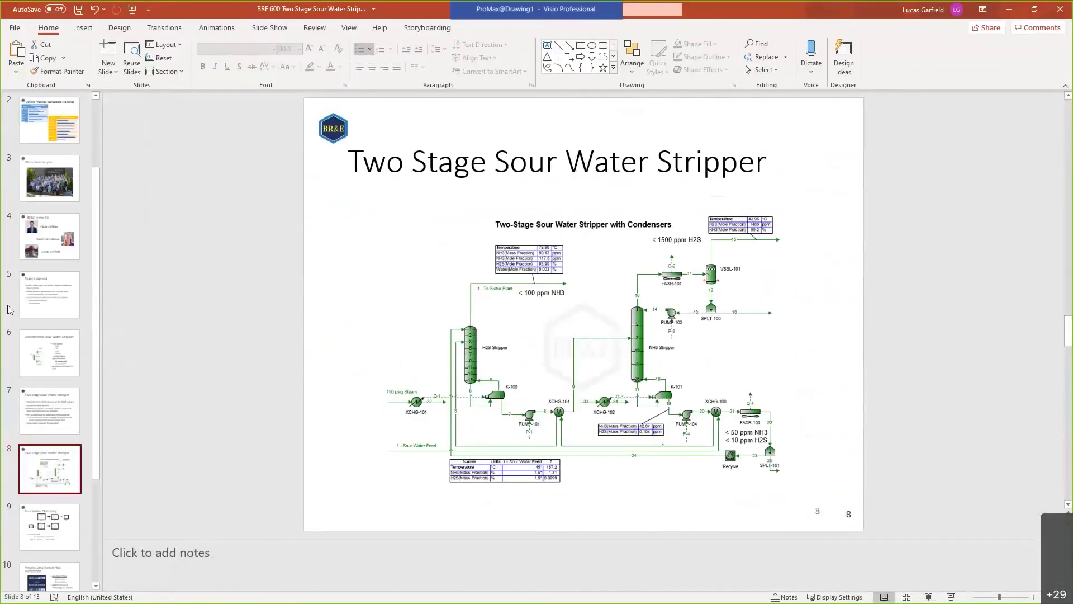
scroll(56, 335, "down", 3)
left_click(49, 432)
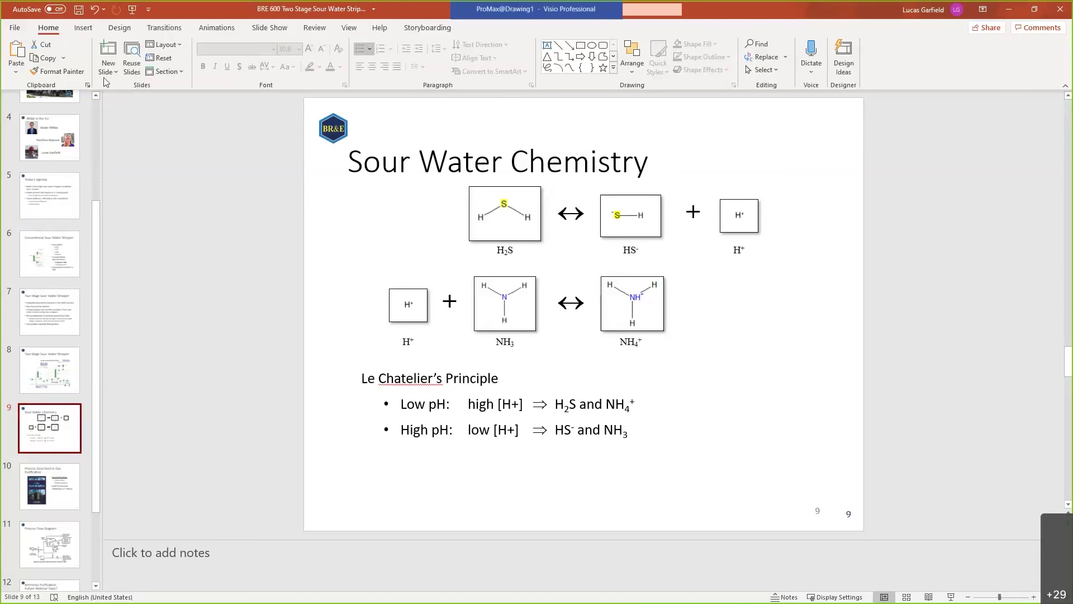
left_click(1009, 9)
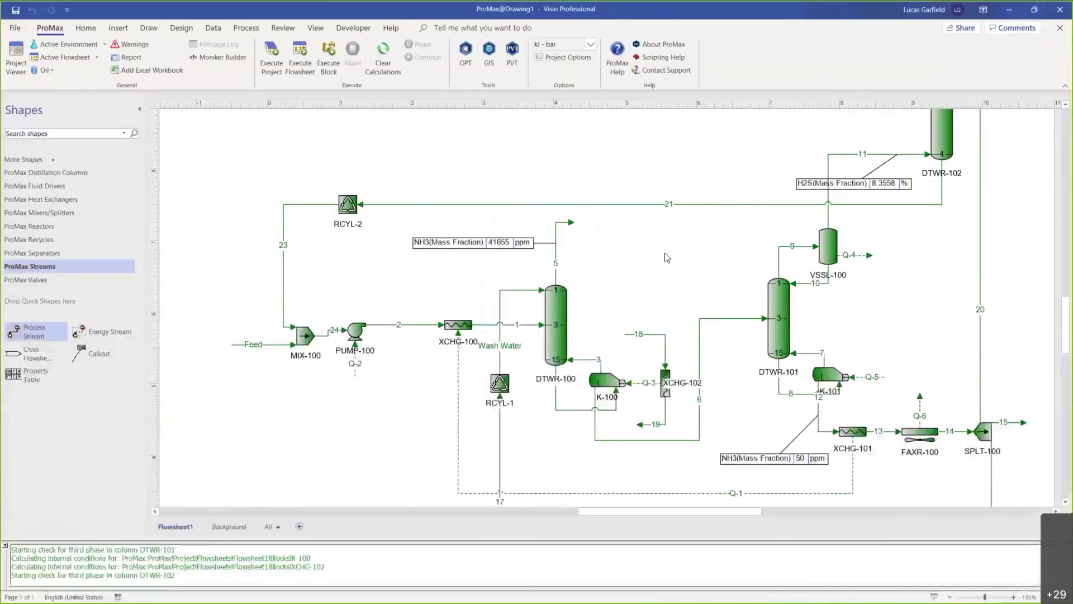
Add a Salt Deposition Analysis to stream 11, the vapor from VSSL-100.
middle_click(679, 290)
scroll(785, 256, "up", 2)
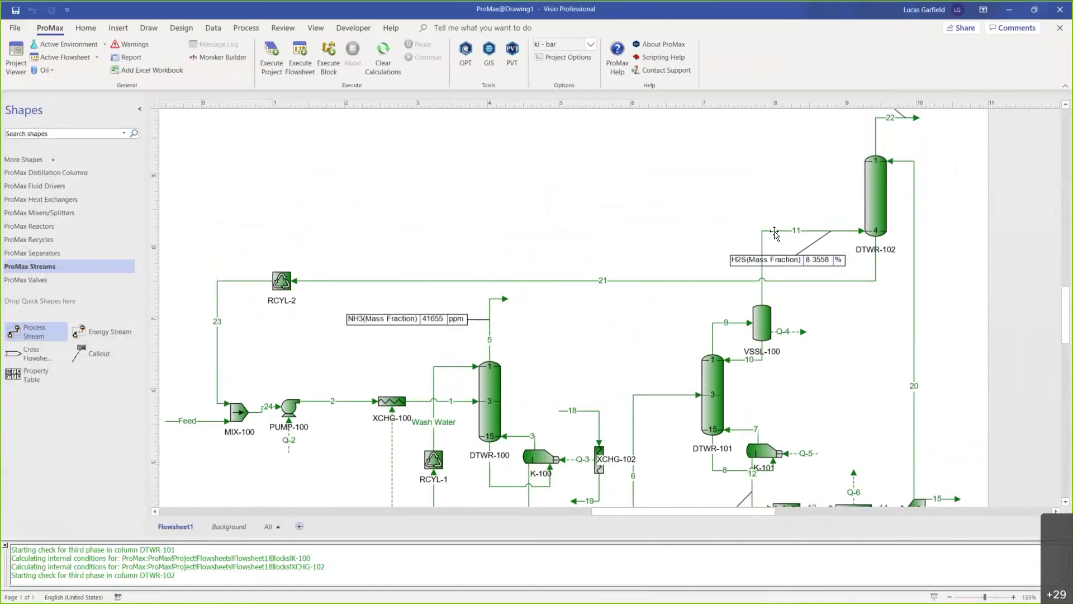
mouse_move(774, 233)
double_click(765, 237)
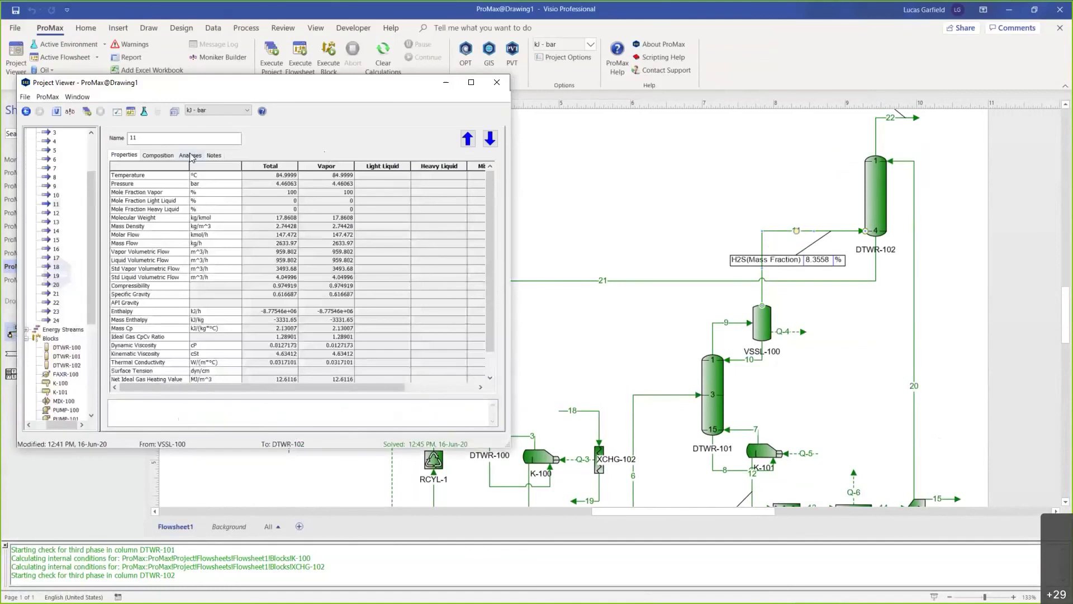
left_click(190, 155)
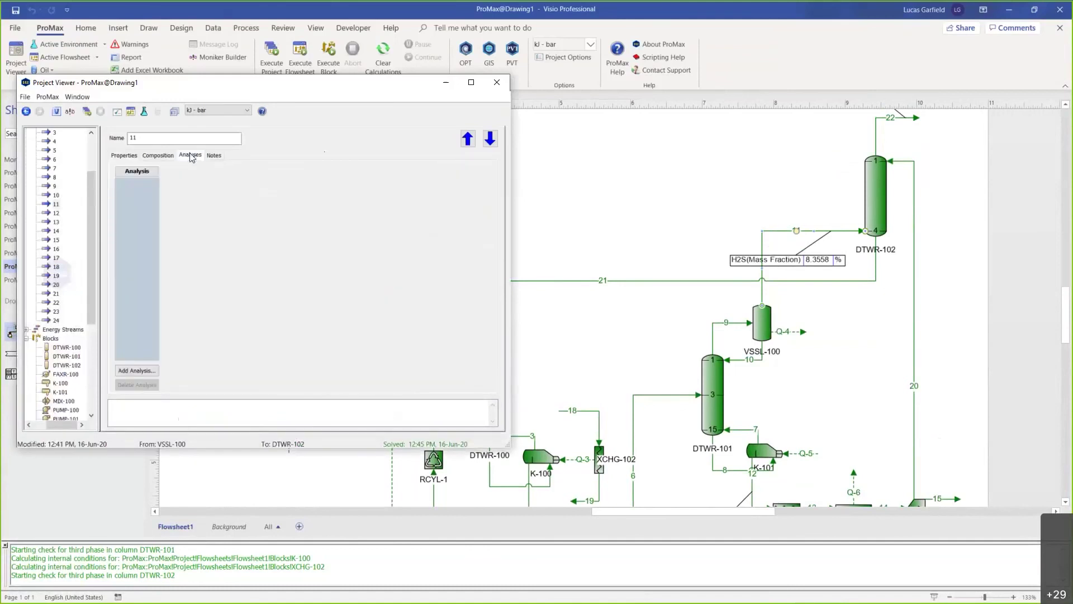
left_click(143, 369)
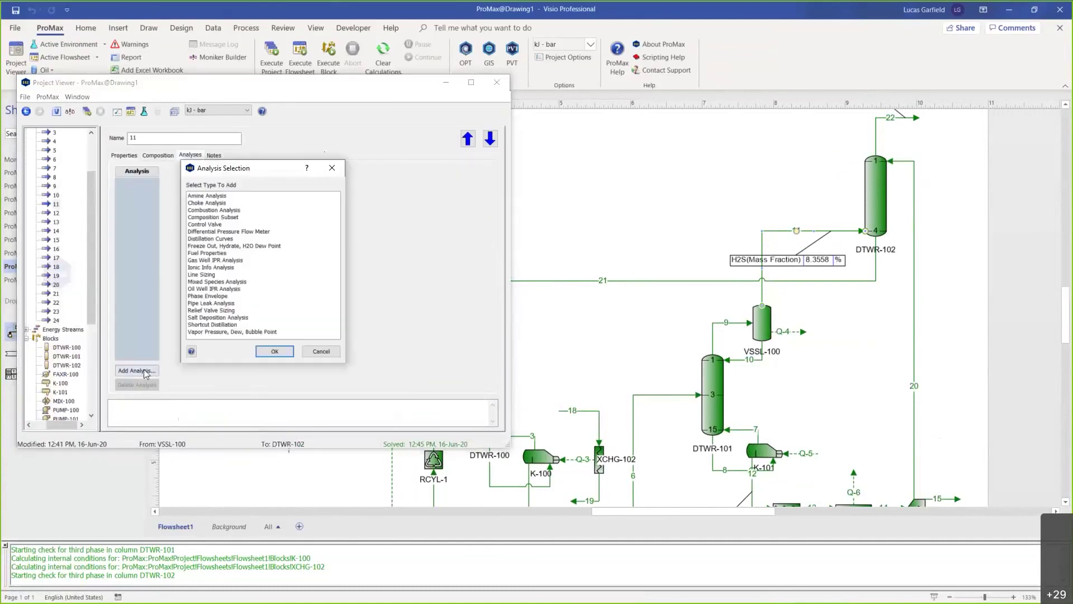
left_click(218, 317)
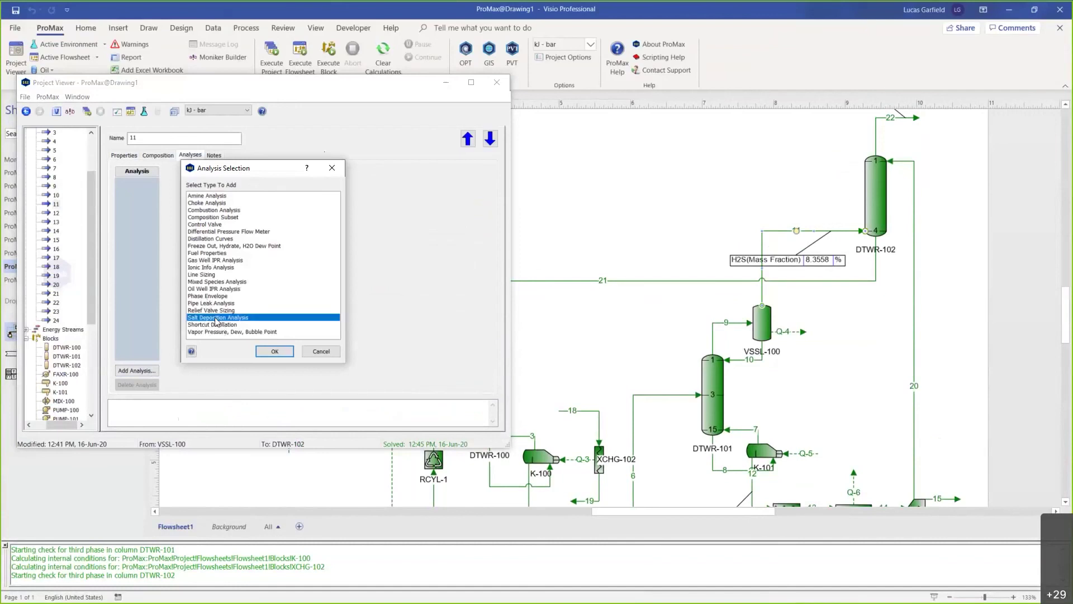
left_click(275, 352)
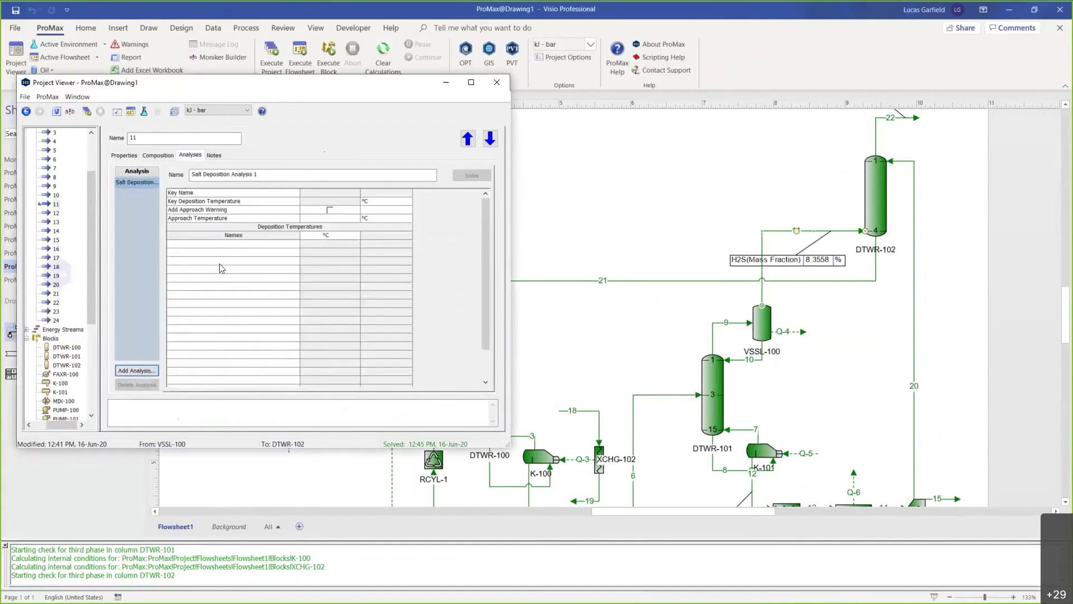
Select Ammonium Bisulfide as the salt for stream 11's deposition analysis, solve the analysis and close the stream's properties.
left_click(296, 249)
left_click(294, 244)
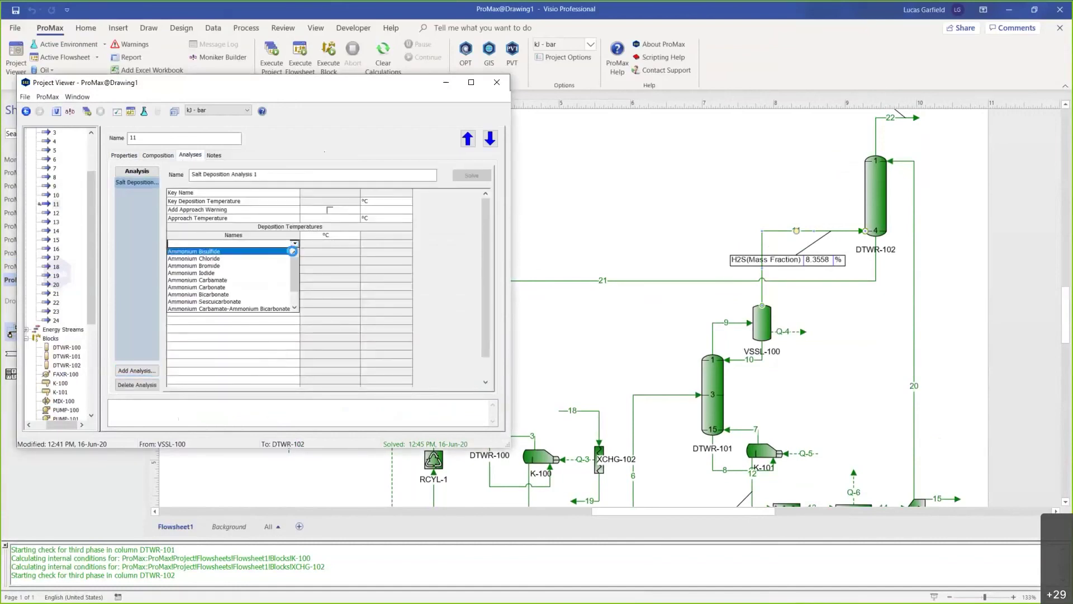
left_click(209, 251)
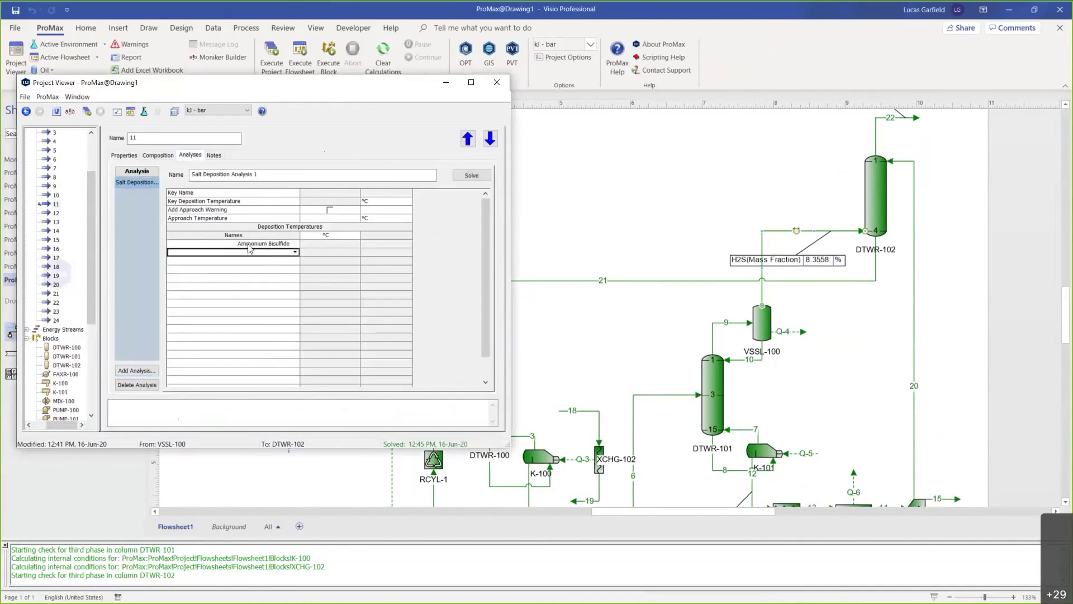
left_click(469, 175)
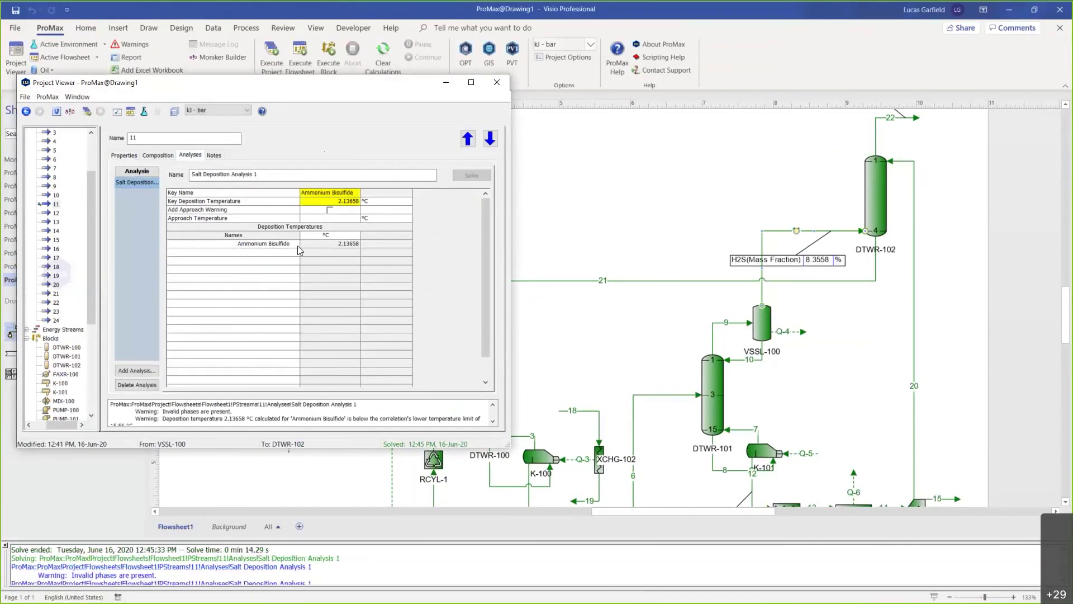
left_click(318, 246)
left_click(497, 83)
Examine the wash water loop on the flowsheet, from cooler FAXR-100 and splitter SPLT-100 to column DTWR-100.
scroll(623, 232, "down", 3)
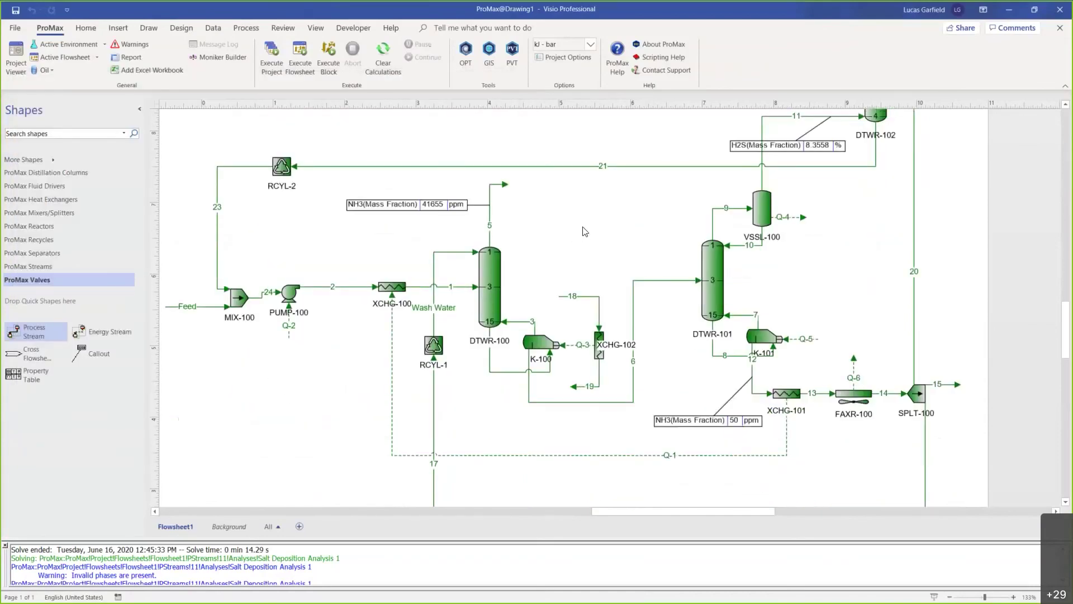
scroll(585, 232, "down", 2)
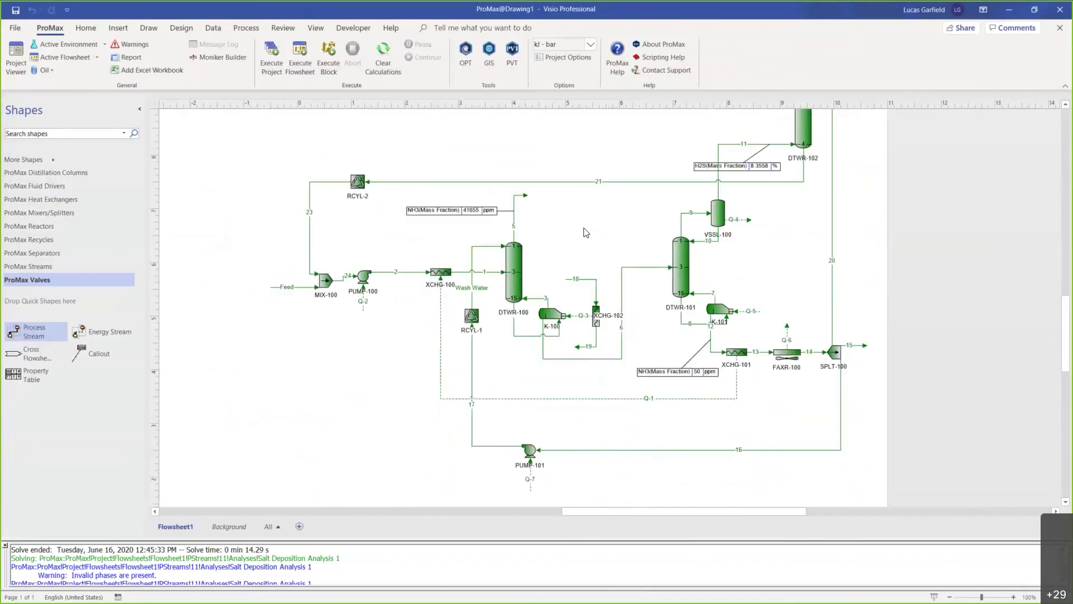
scroll(584, 231, "up", 1)
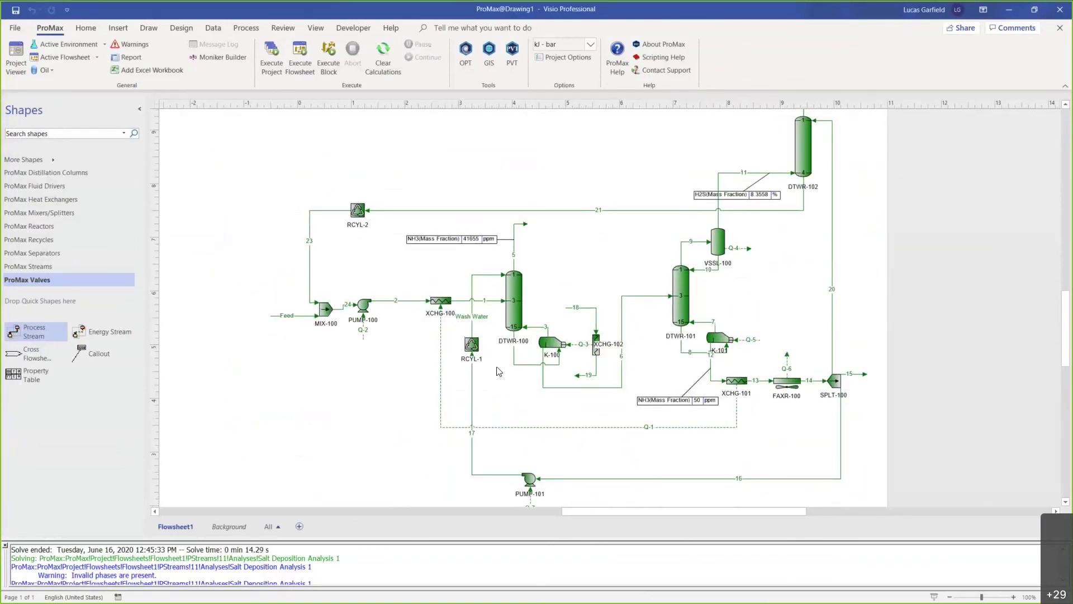
left_click(808, 382)
left_click_drag(577, 406, 423, 210)
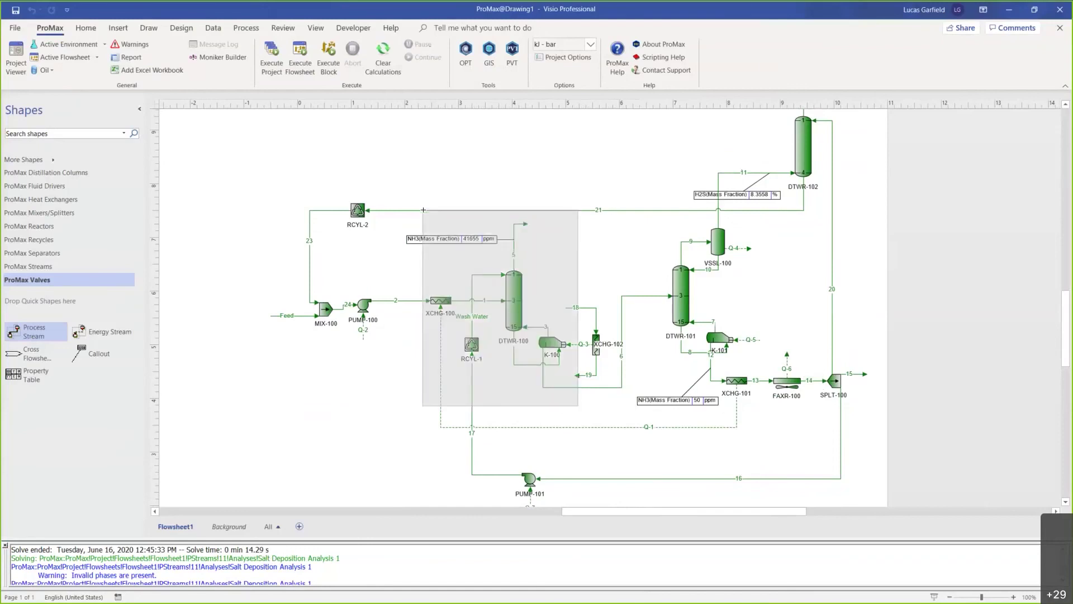
left_click_drag(423, 210, 423, 210)
left_click(784, 423)
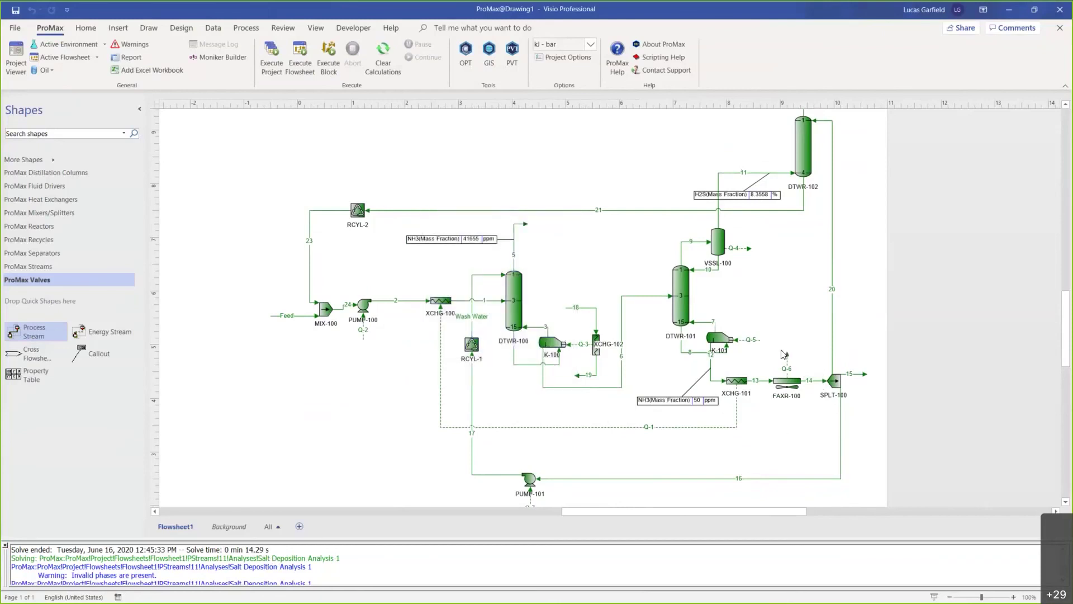
Add a process stream and a recycle block below FAXR-100, and connect the stream to the block's outlet.
left_click(805, 381)
key("ctrl+v")
scroll(850, 445, "up", 4)
scroll(814, 432, "up", 4)
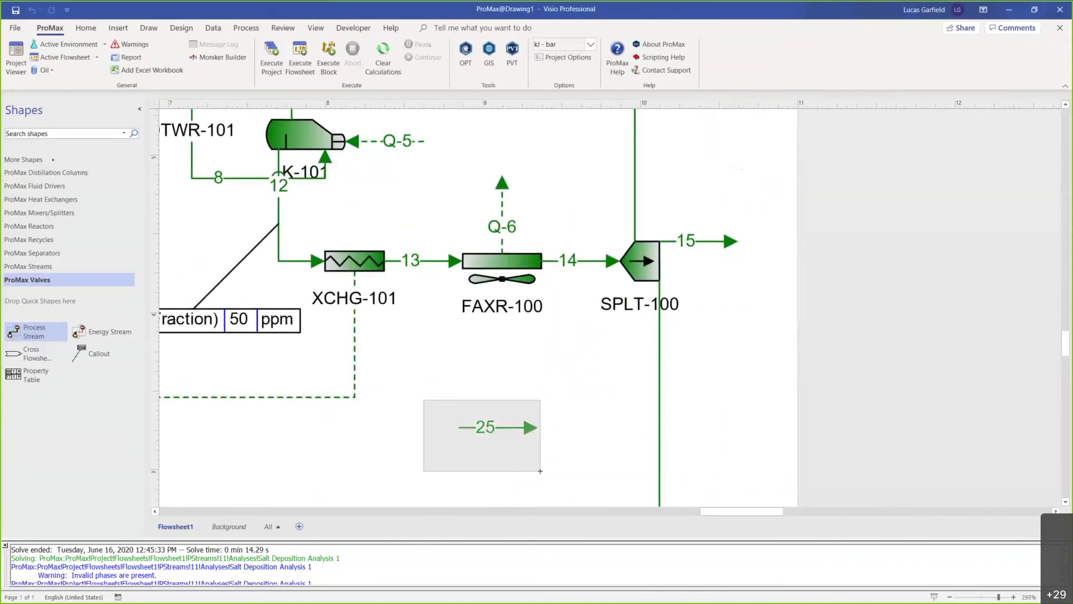
left_click(28, 239)
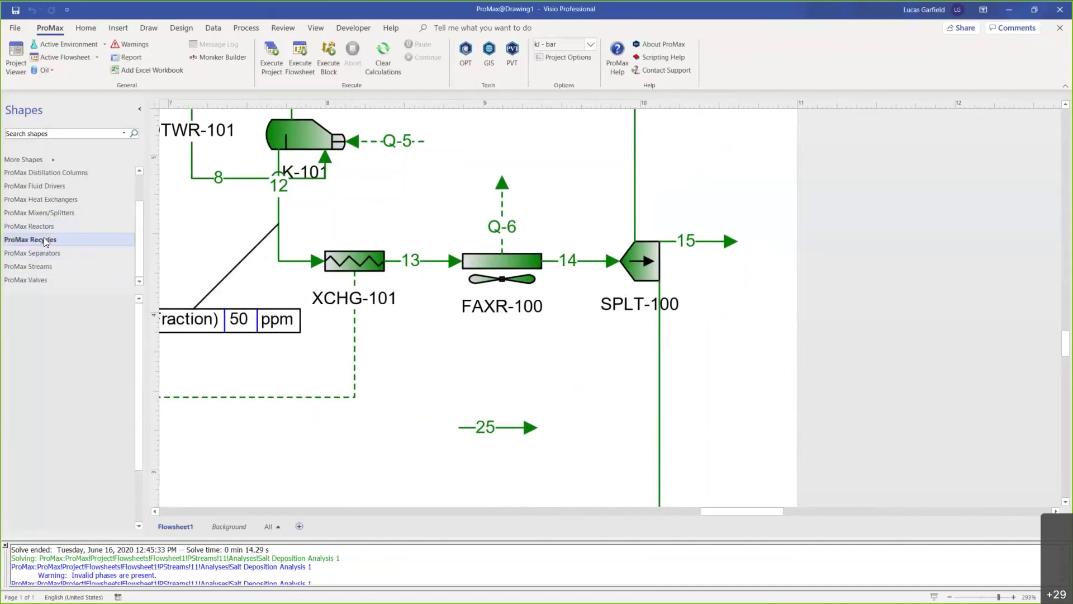
left_click_drag(14, 331, 333, 454)
left_click_drag(385, 408, 590, 384)
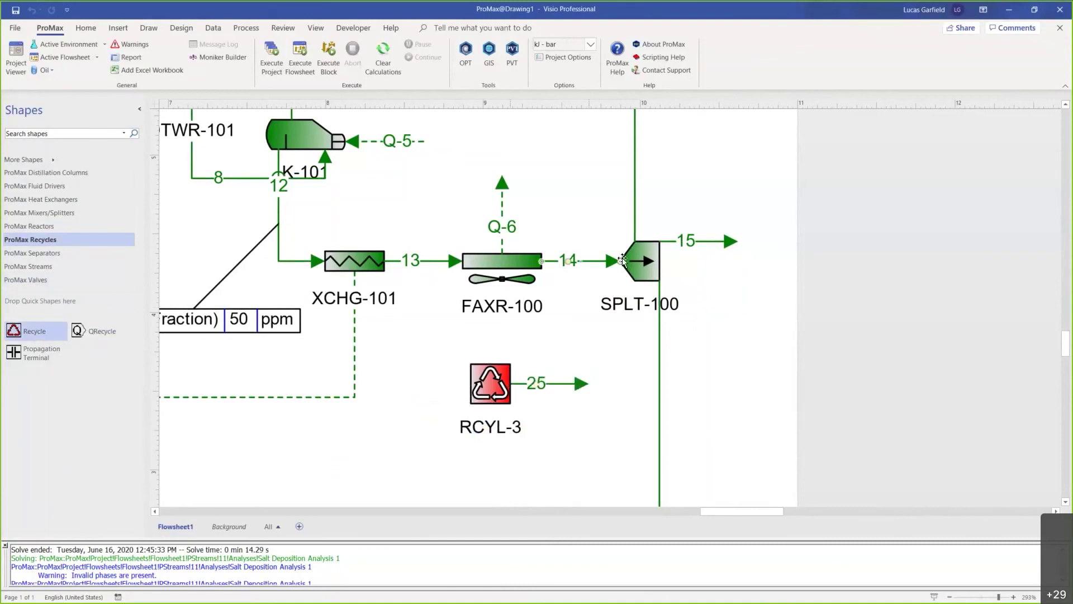
Move SPLT-100 farther from FAXR-100 and insert the new recycle between them, with stream 14 entering it and stream 25 feeding the splitter.
left_click_drag(640, 261, 792, 174)
left_click(729, 175)
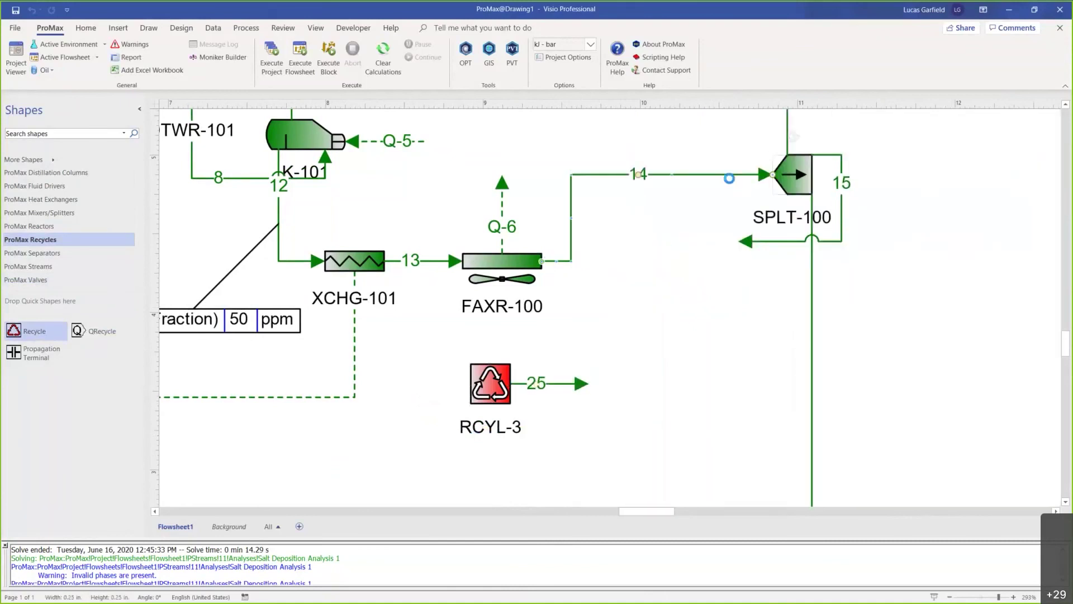
left_click_drag(773, 175, 471, 384)
left_click_drag(569, 383, 772, 174)
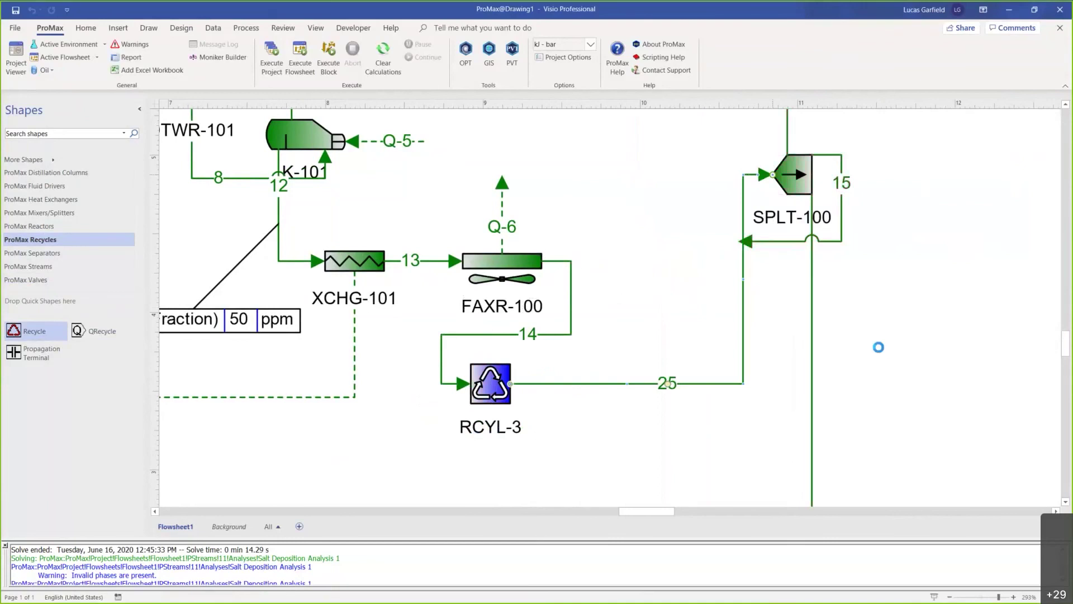
Disconnect the Wash Water stream and recycle RCYL-1 from the loop, and connect stream 17 directly to stage 1 of DTWR-100.
scroll(878, 347, "down", 5)
left_click_drag(398, 250, 415, 223)
left_click_drag(432, 174, 375, 230)
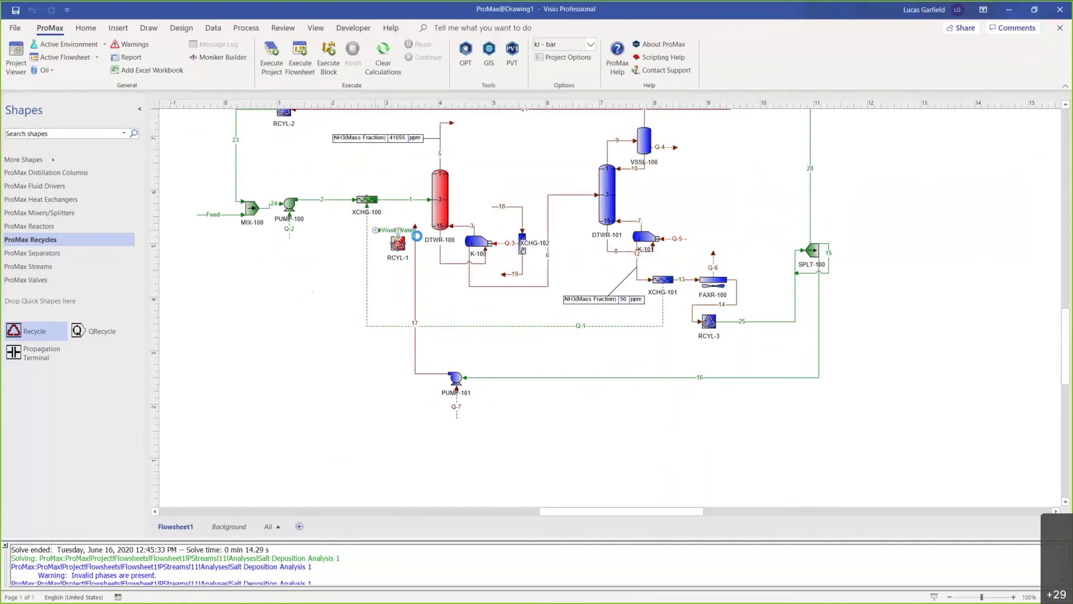
scroll(417, 268, "up", 2)
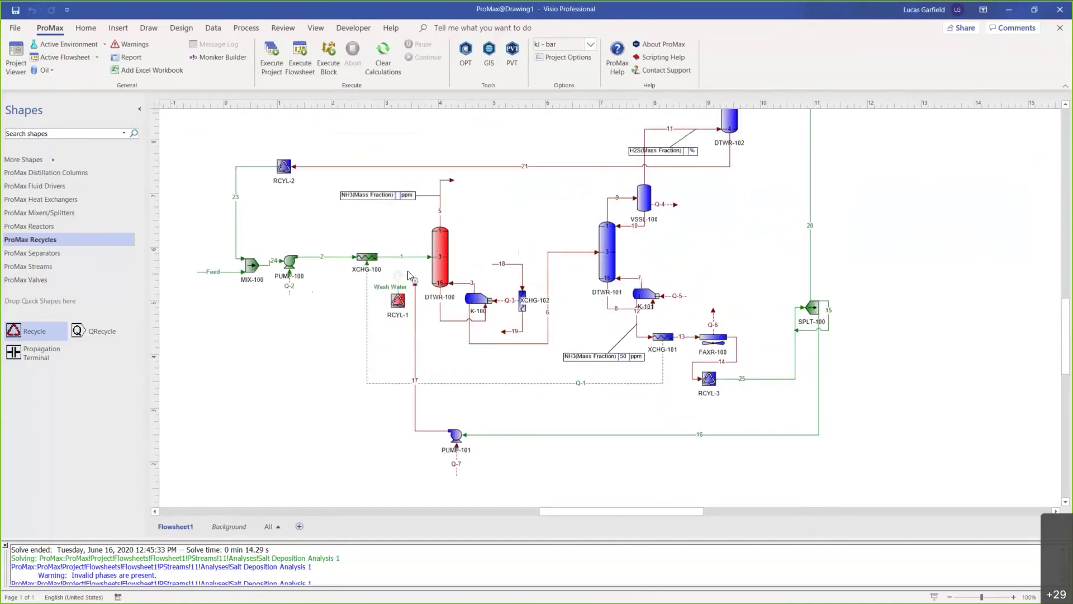
left_click_drag(417, 280, 432, 230)
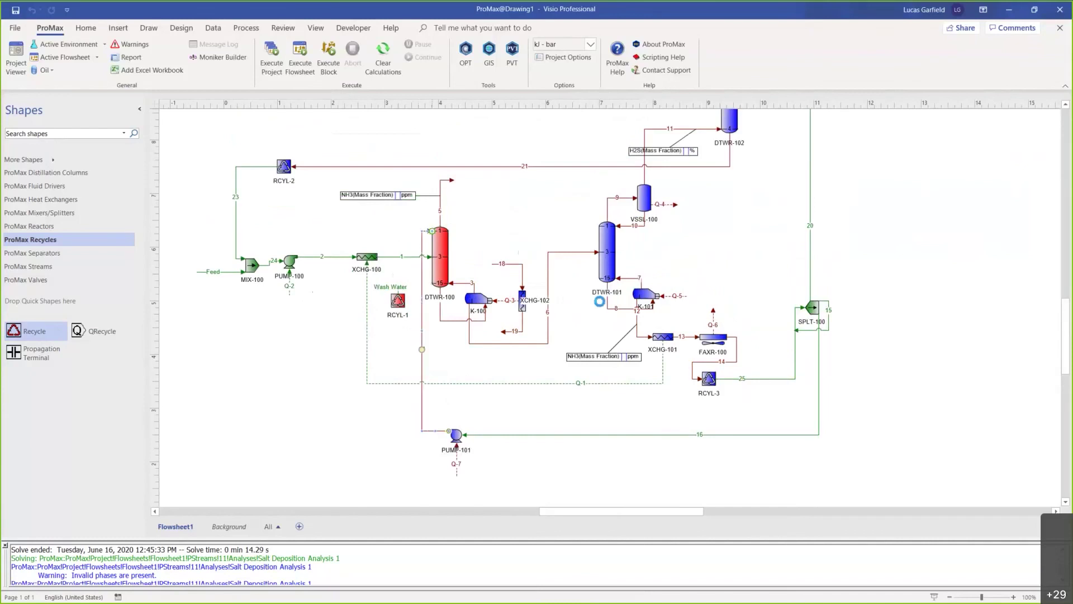
Solve the flowsheet with the recycle relocated downstream of FAXR-100.
scroll(240, 249, "up", 3)
left_click(243, 343)
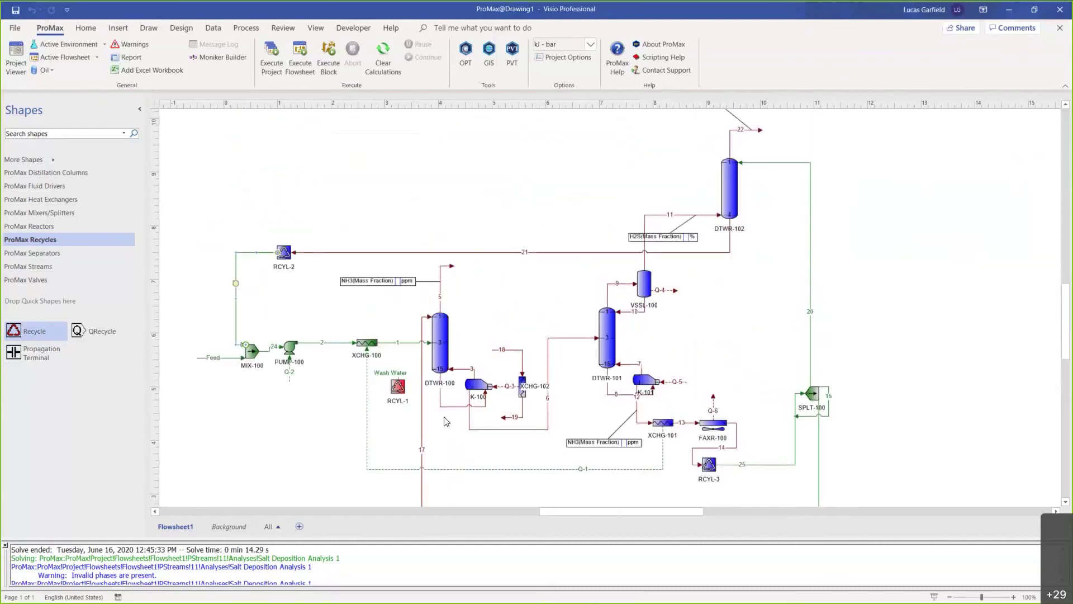
left_click_drag(405, 433, 515, 274)
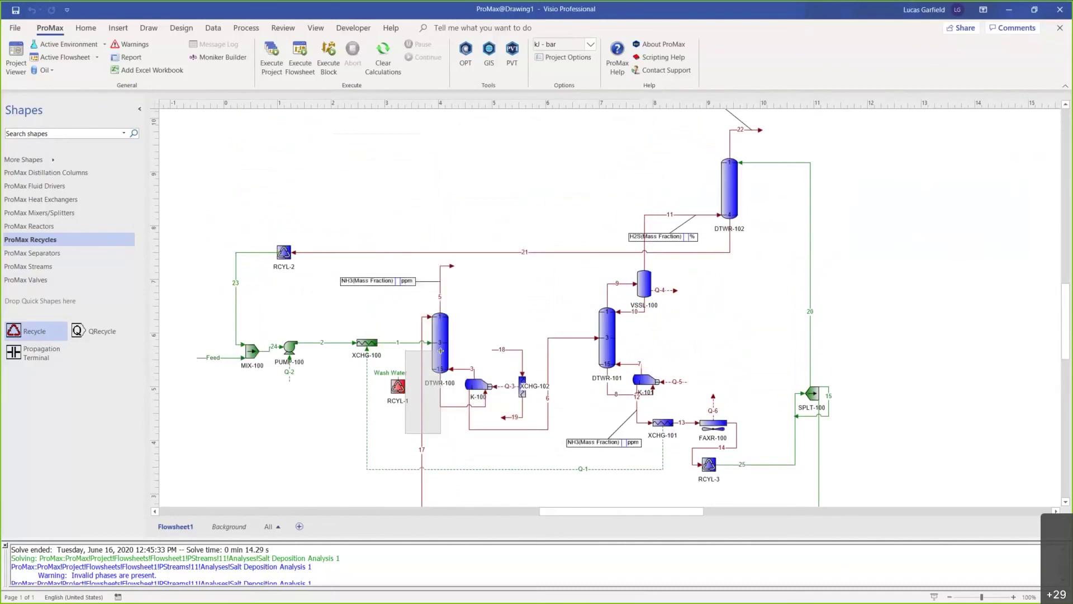
left_click_drag(313, 229, 255, 268)
left_click(289, 65)
scroll(354, 183, "down", 3)
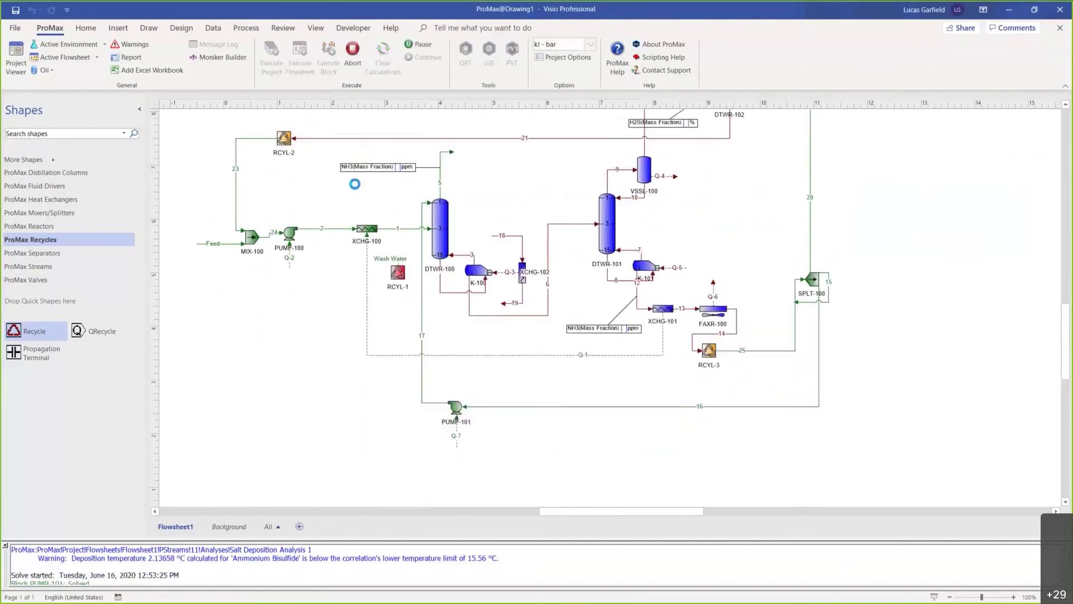
scroll(354, 183, "up", 1)
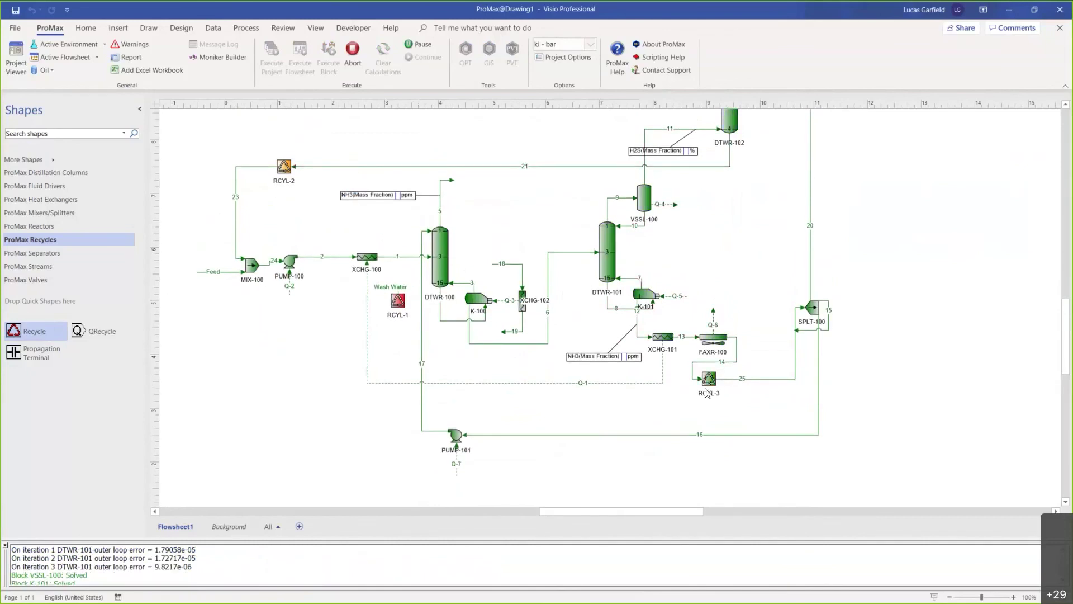
Compare the locations of recycle blocks RCYL-3 and RCYL-2 on the flowsheet.
left_click_drag(678, 412, 722, 368)
left_click_drag(541, 370, 650, 349)
left_click_drag(692, 398, 726, 367)
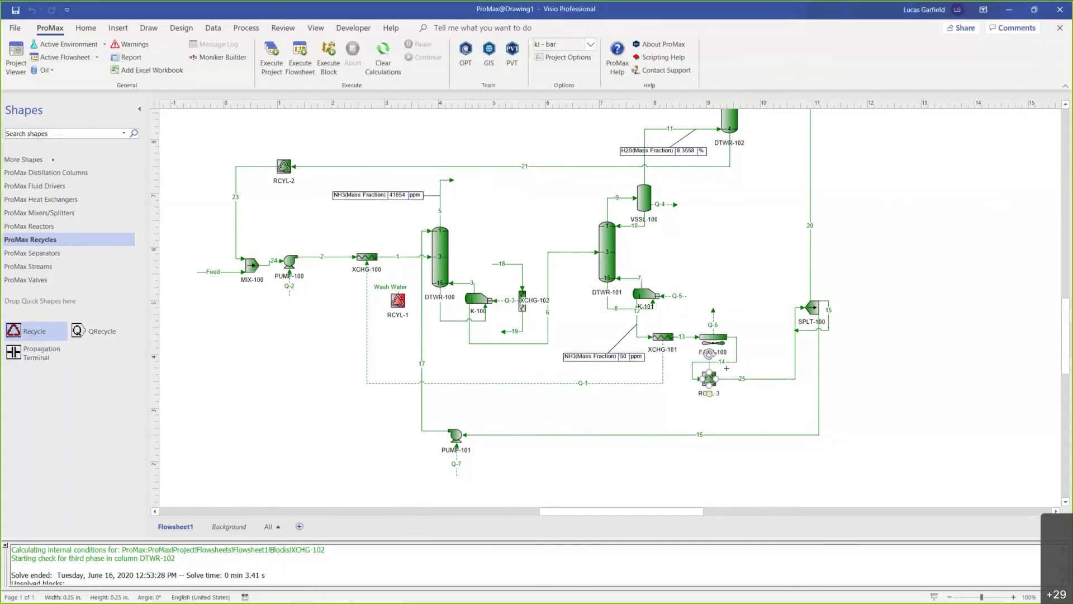
left_click_drag(755, 338, 734, 320)
left_click_drag(683, 405, 725, 365)
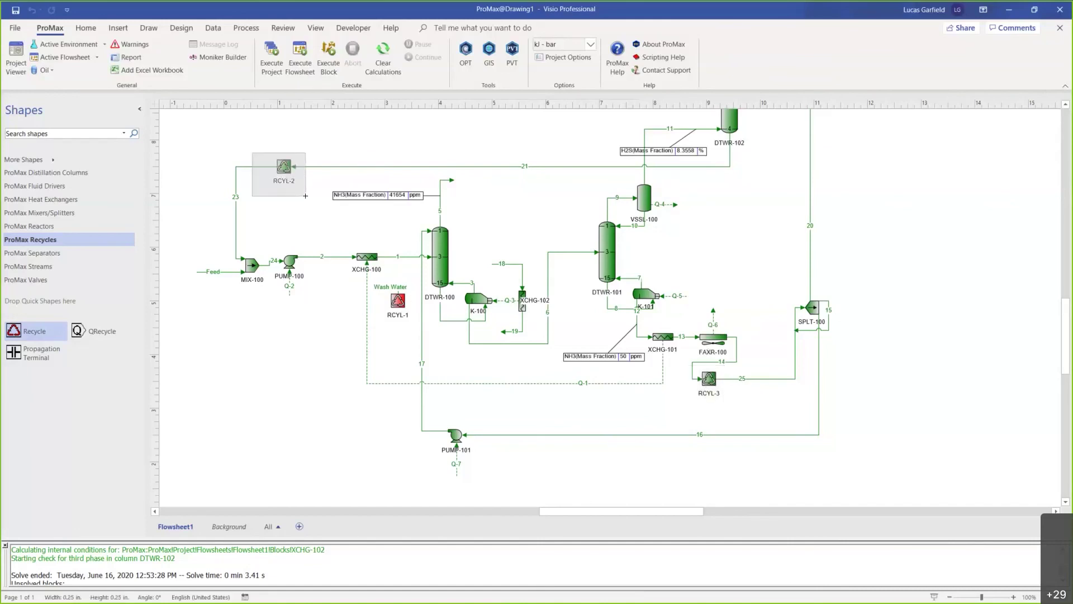
left_click(283, 166)
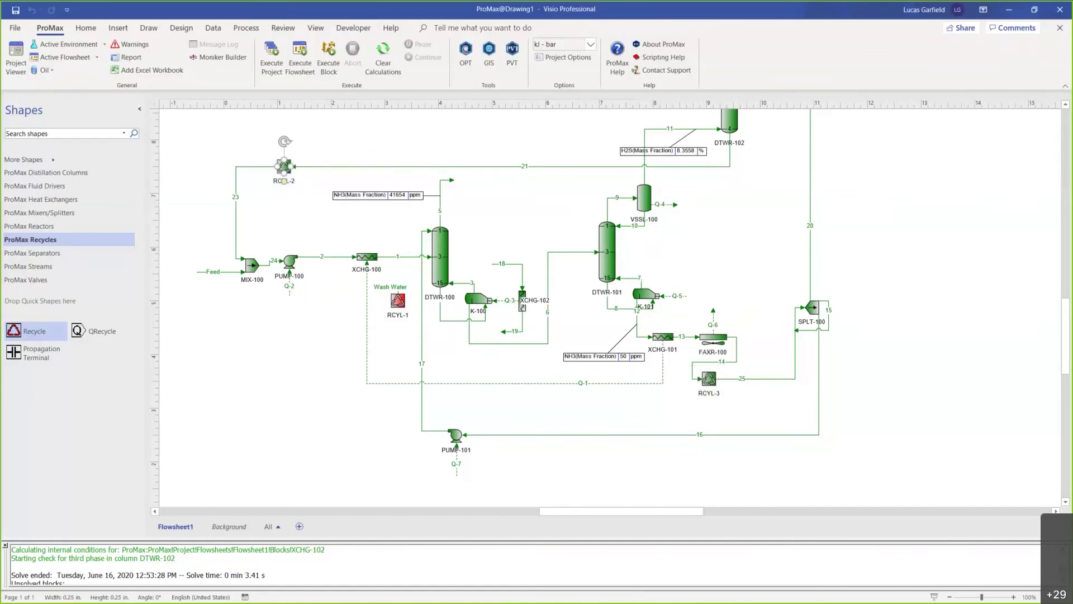